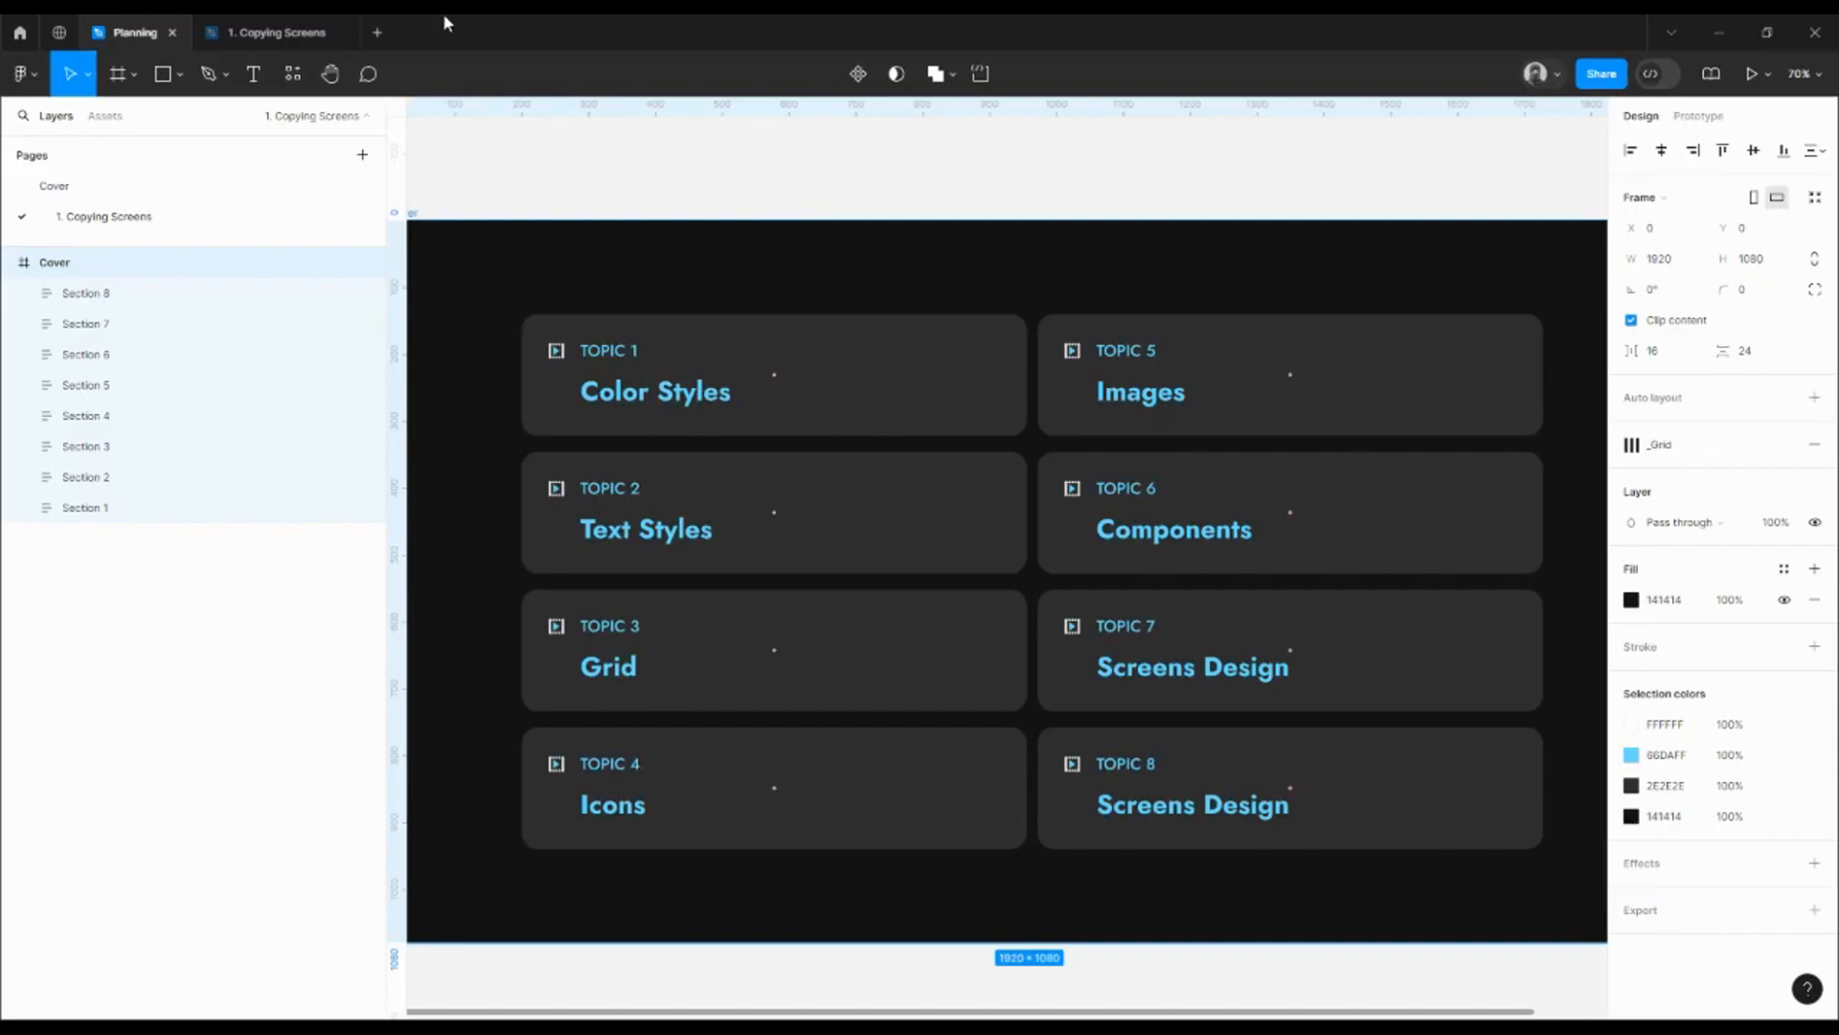
- Switch to the 1. Copying Screens file and view the DoorDash 1 screen beside the empty colour swatches
click(268, 32)
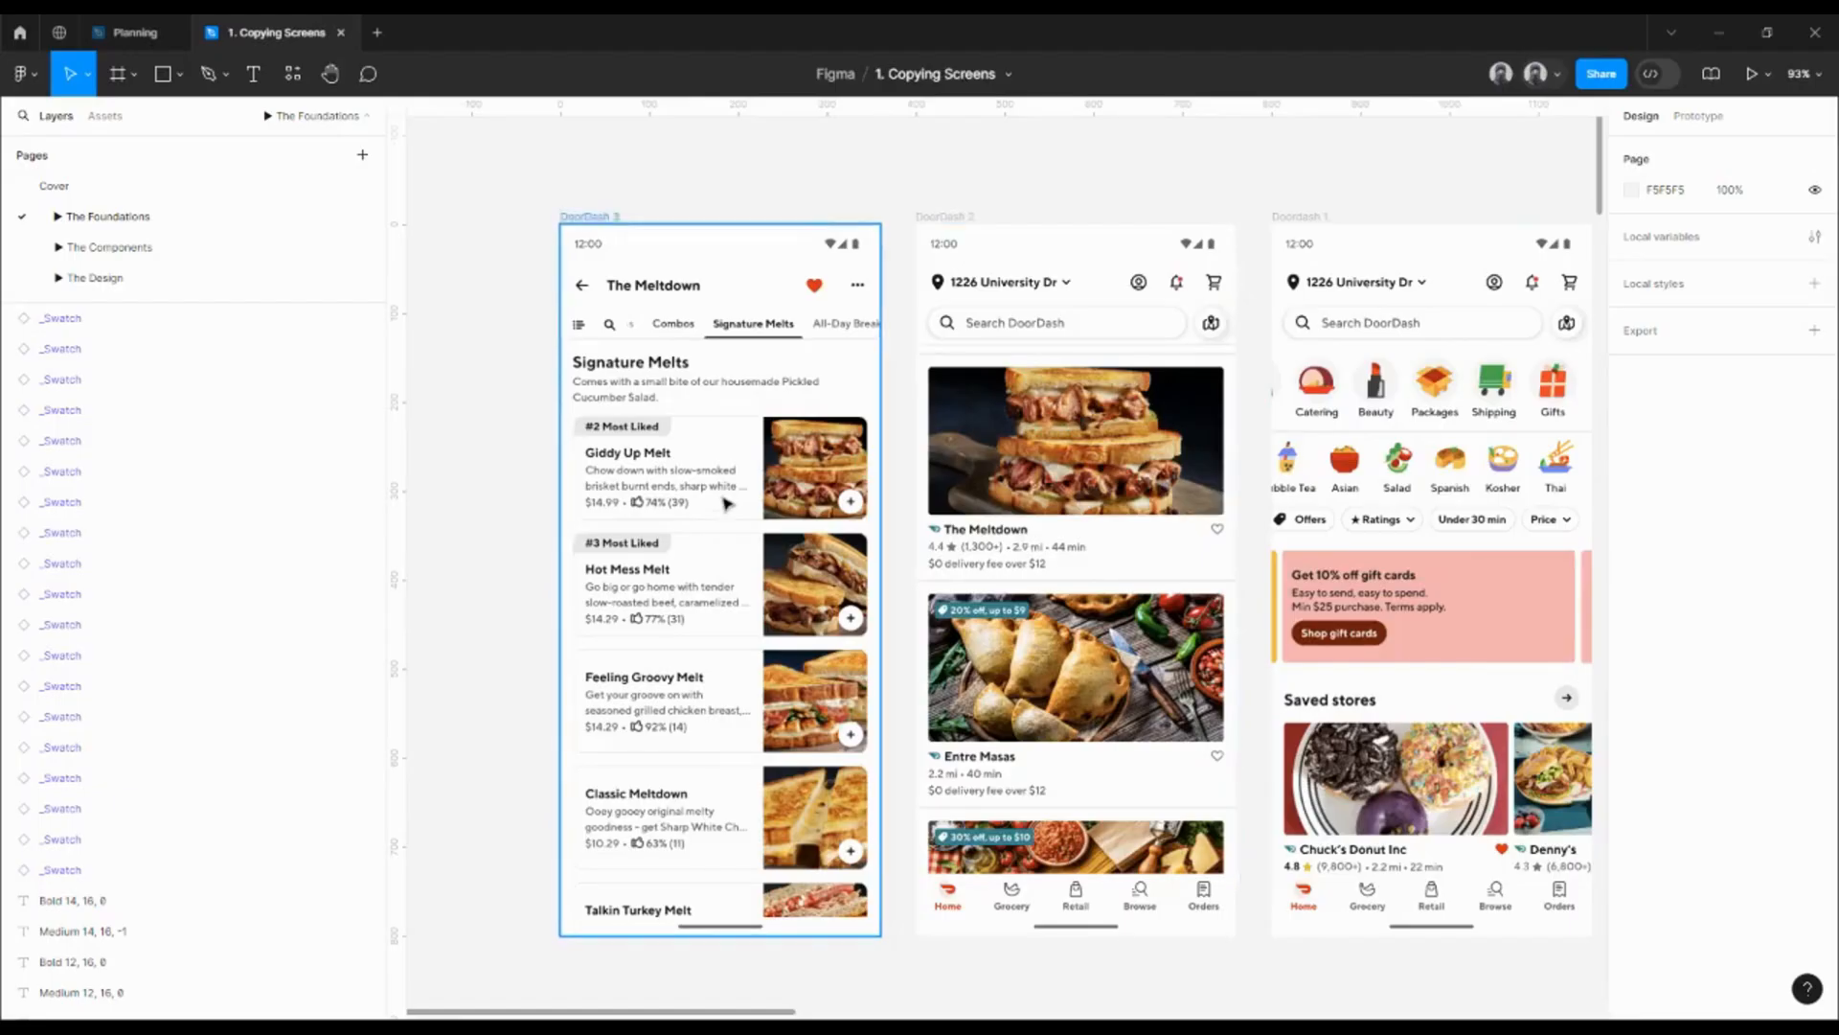
drag(1225, 482, 777, 448)
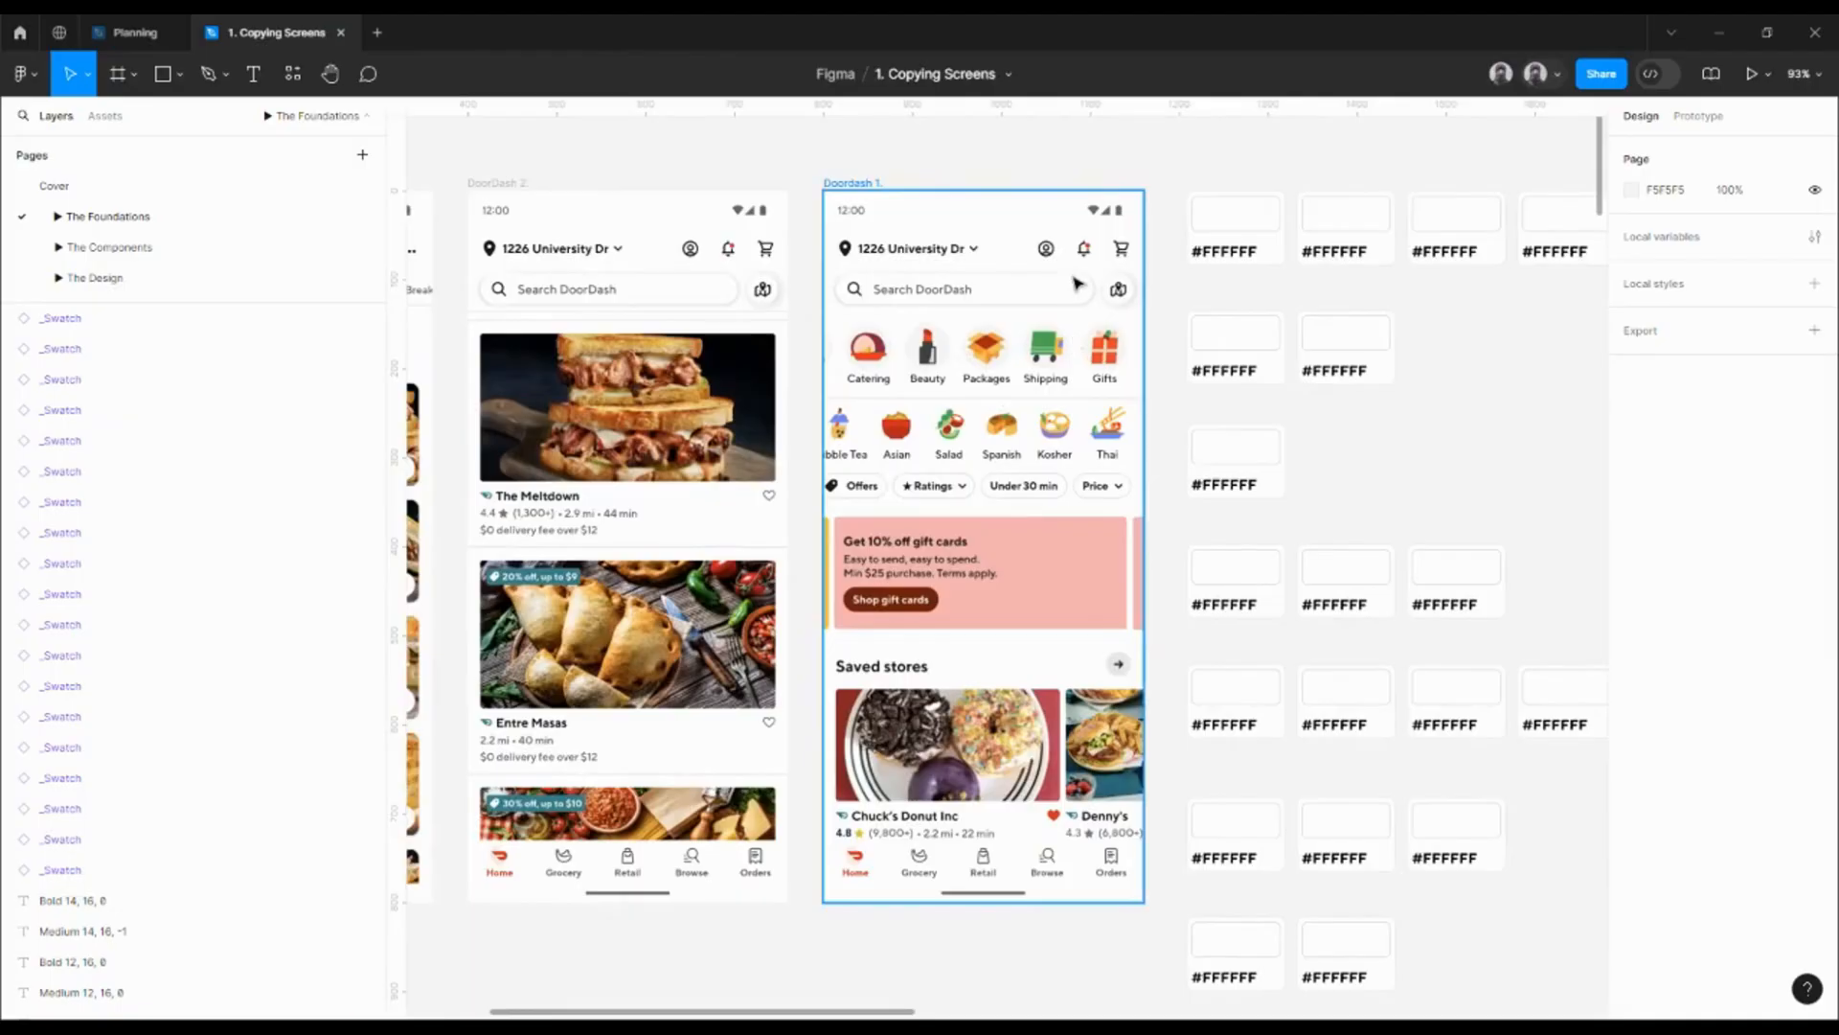
scroll(1014, 248, up, 5)
drag(1358, 273, 1186, 308)
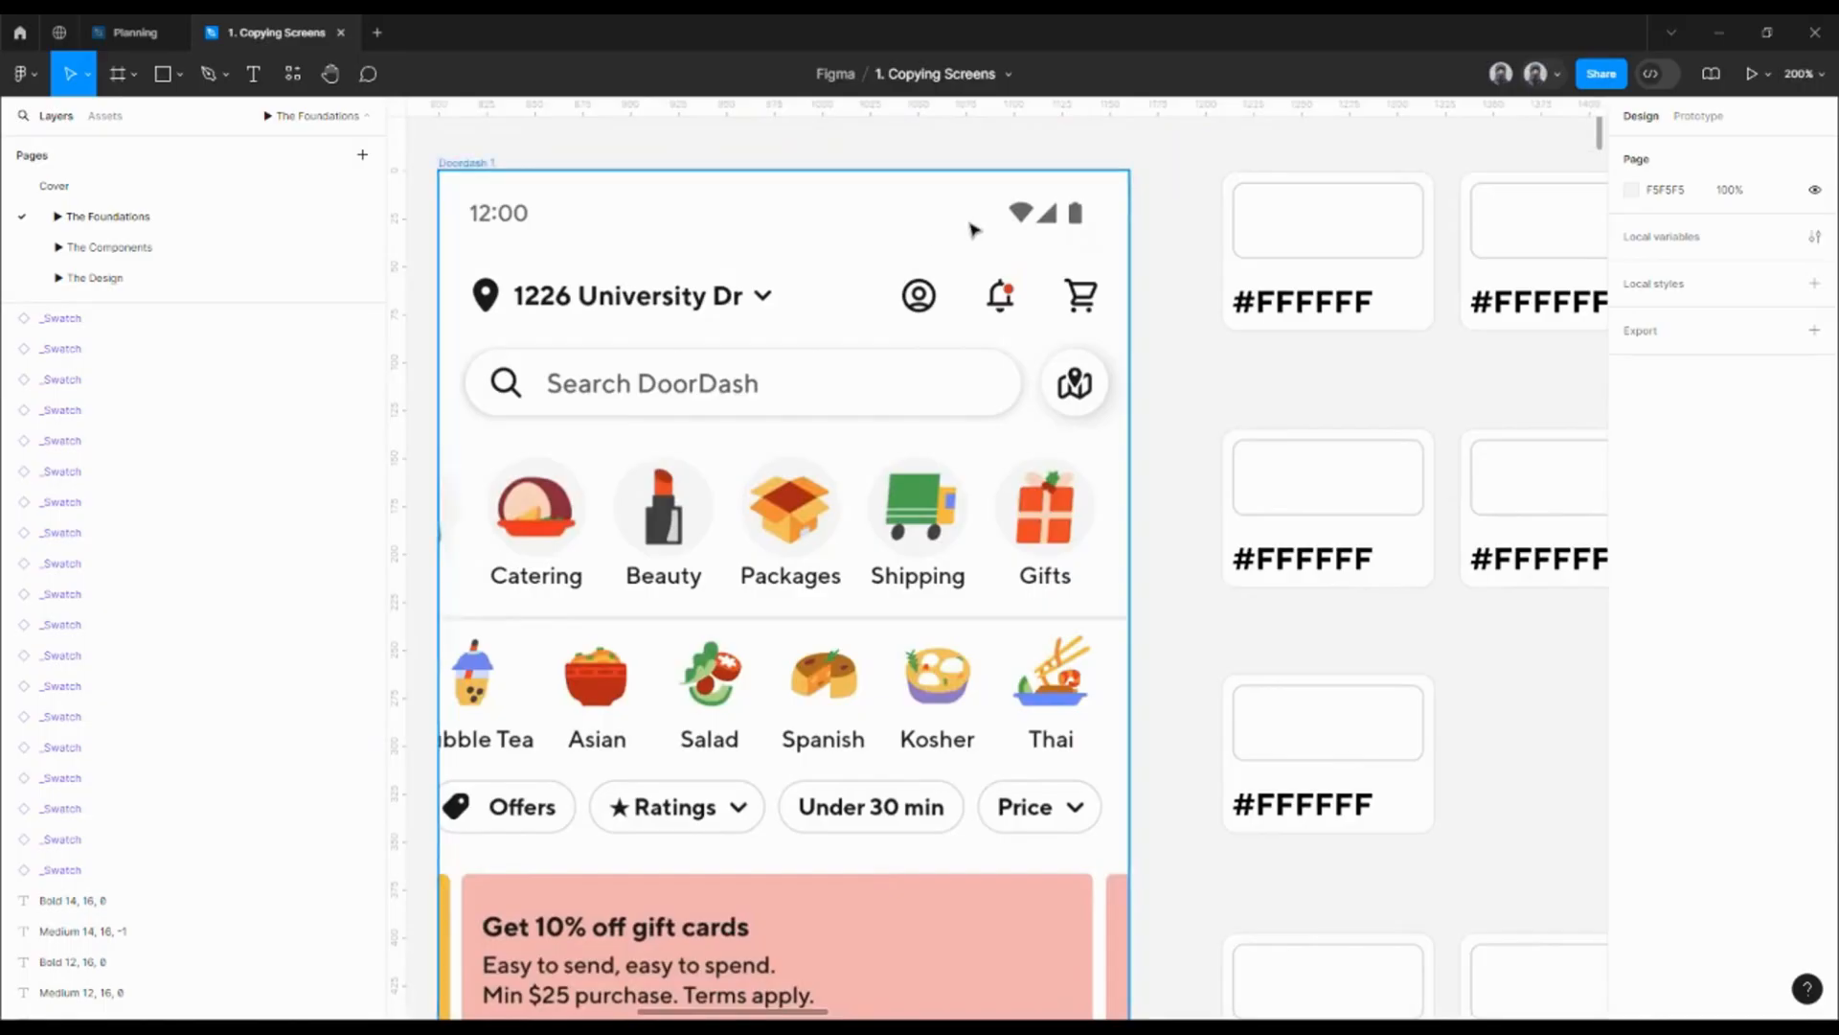
ctrl+click(1300, 216)
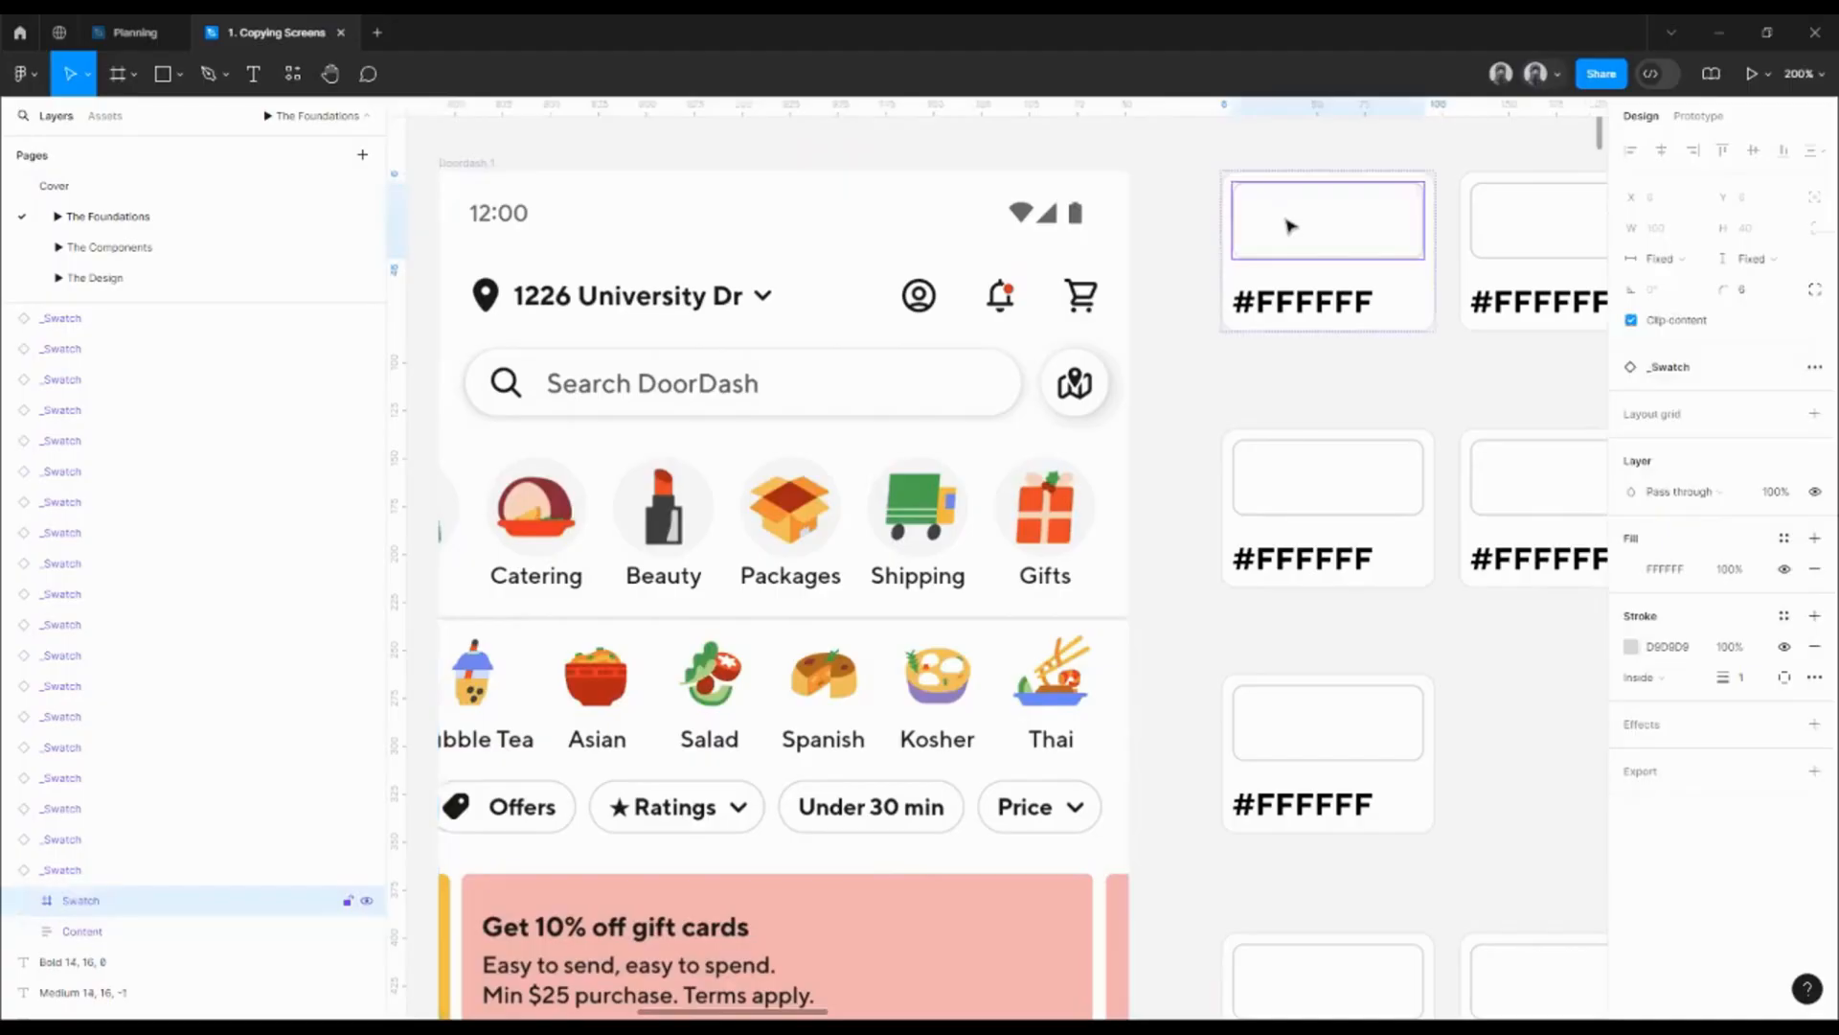
key(i)
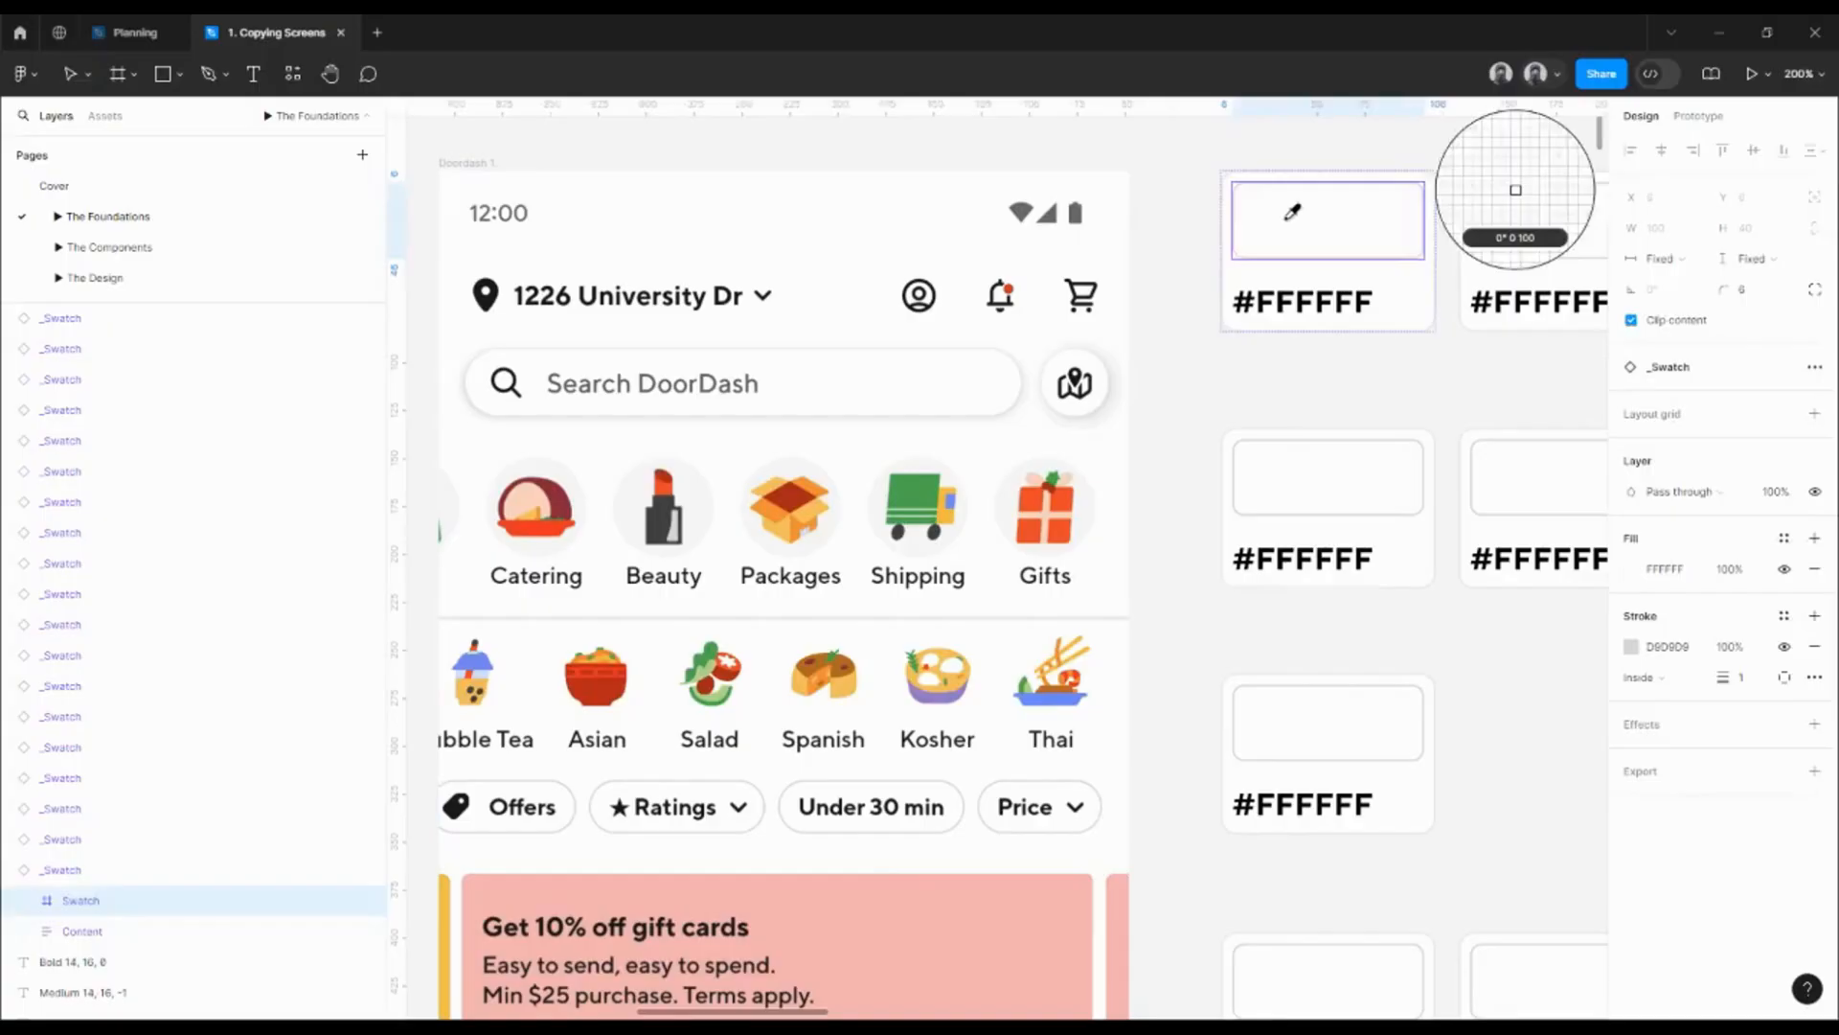
key(Escape)
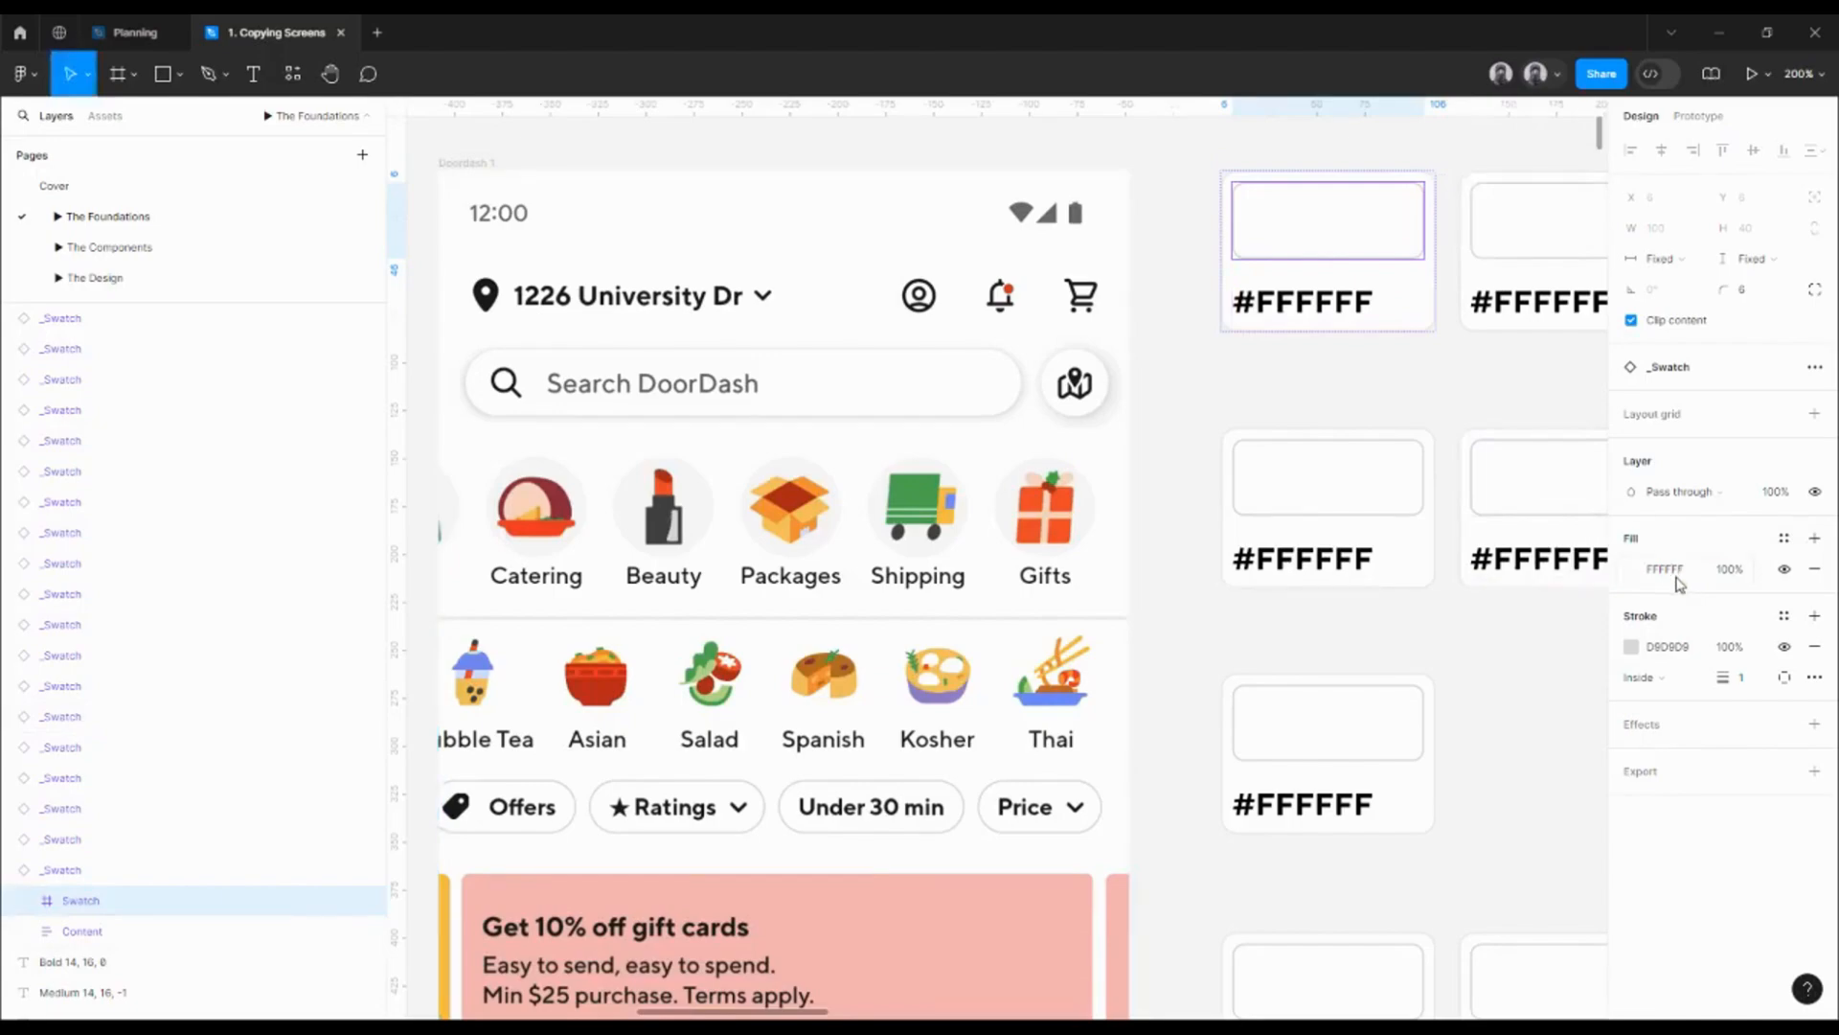
- Fill the second swatch of the first row with the near-black 181818 sampled from the DoorDash 1 location pin
click(1547, 222)
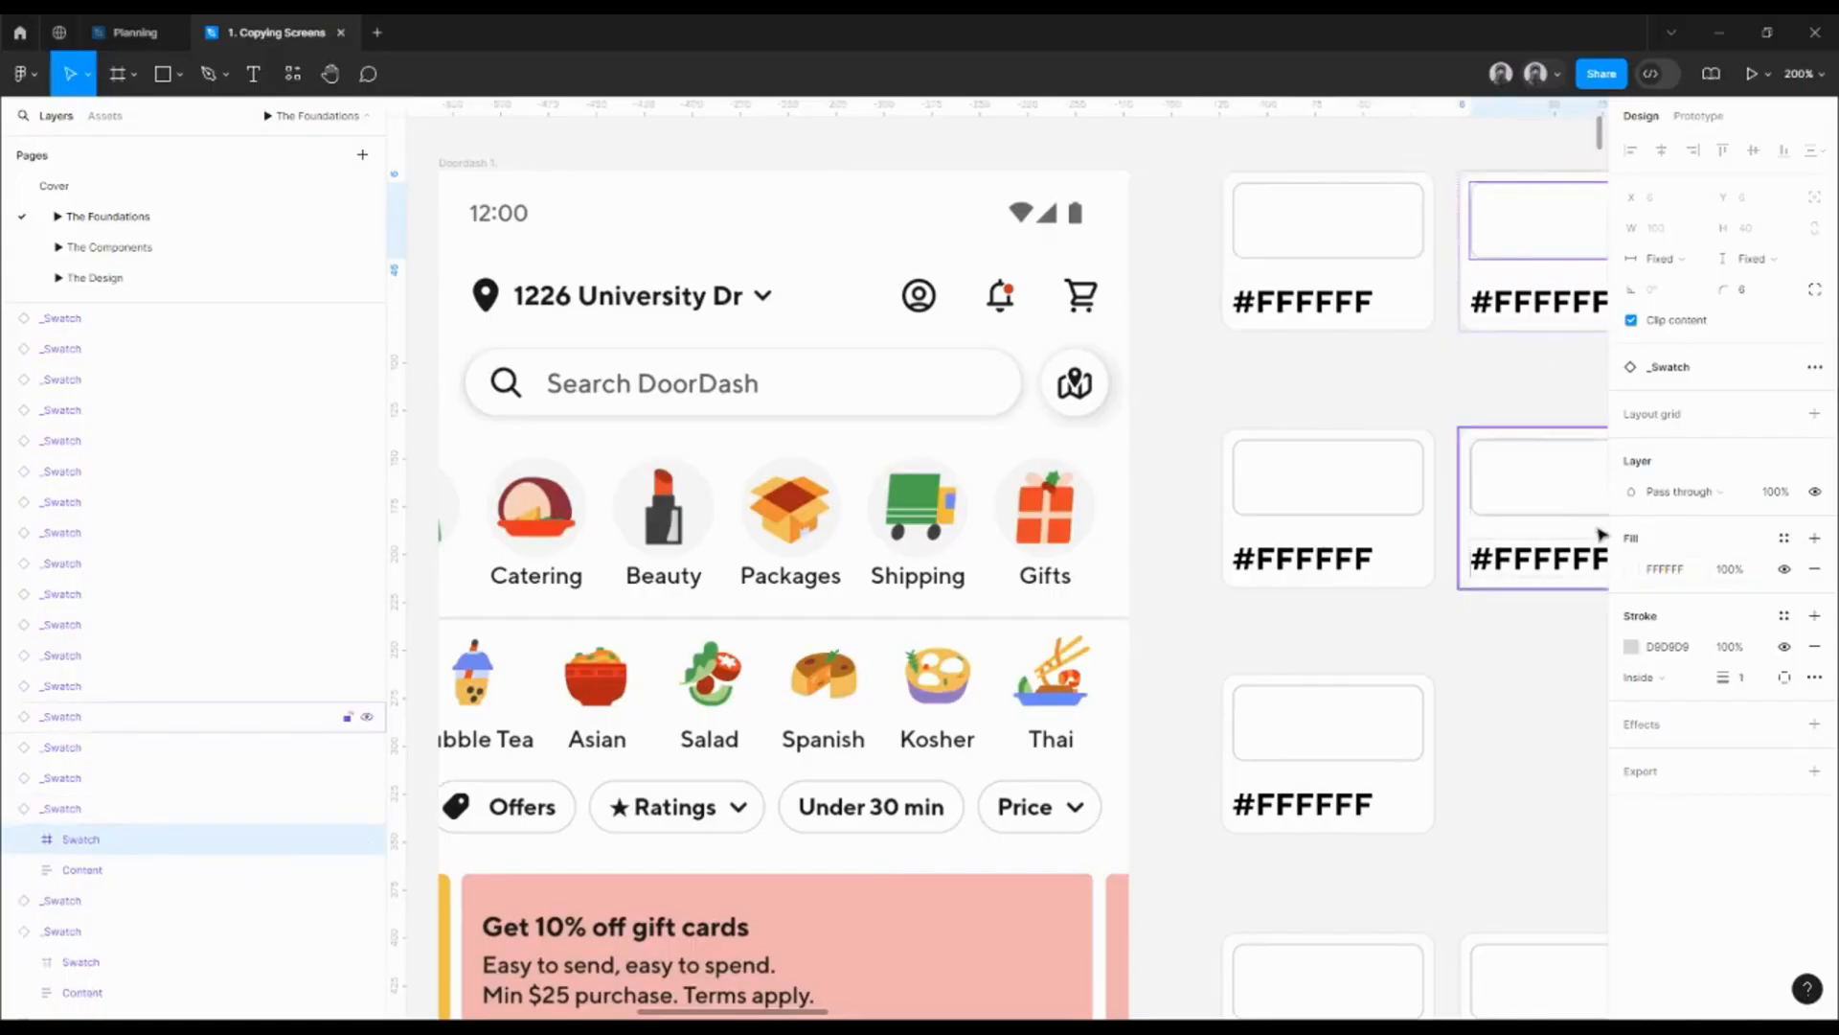
click(1633, 572)
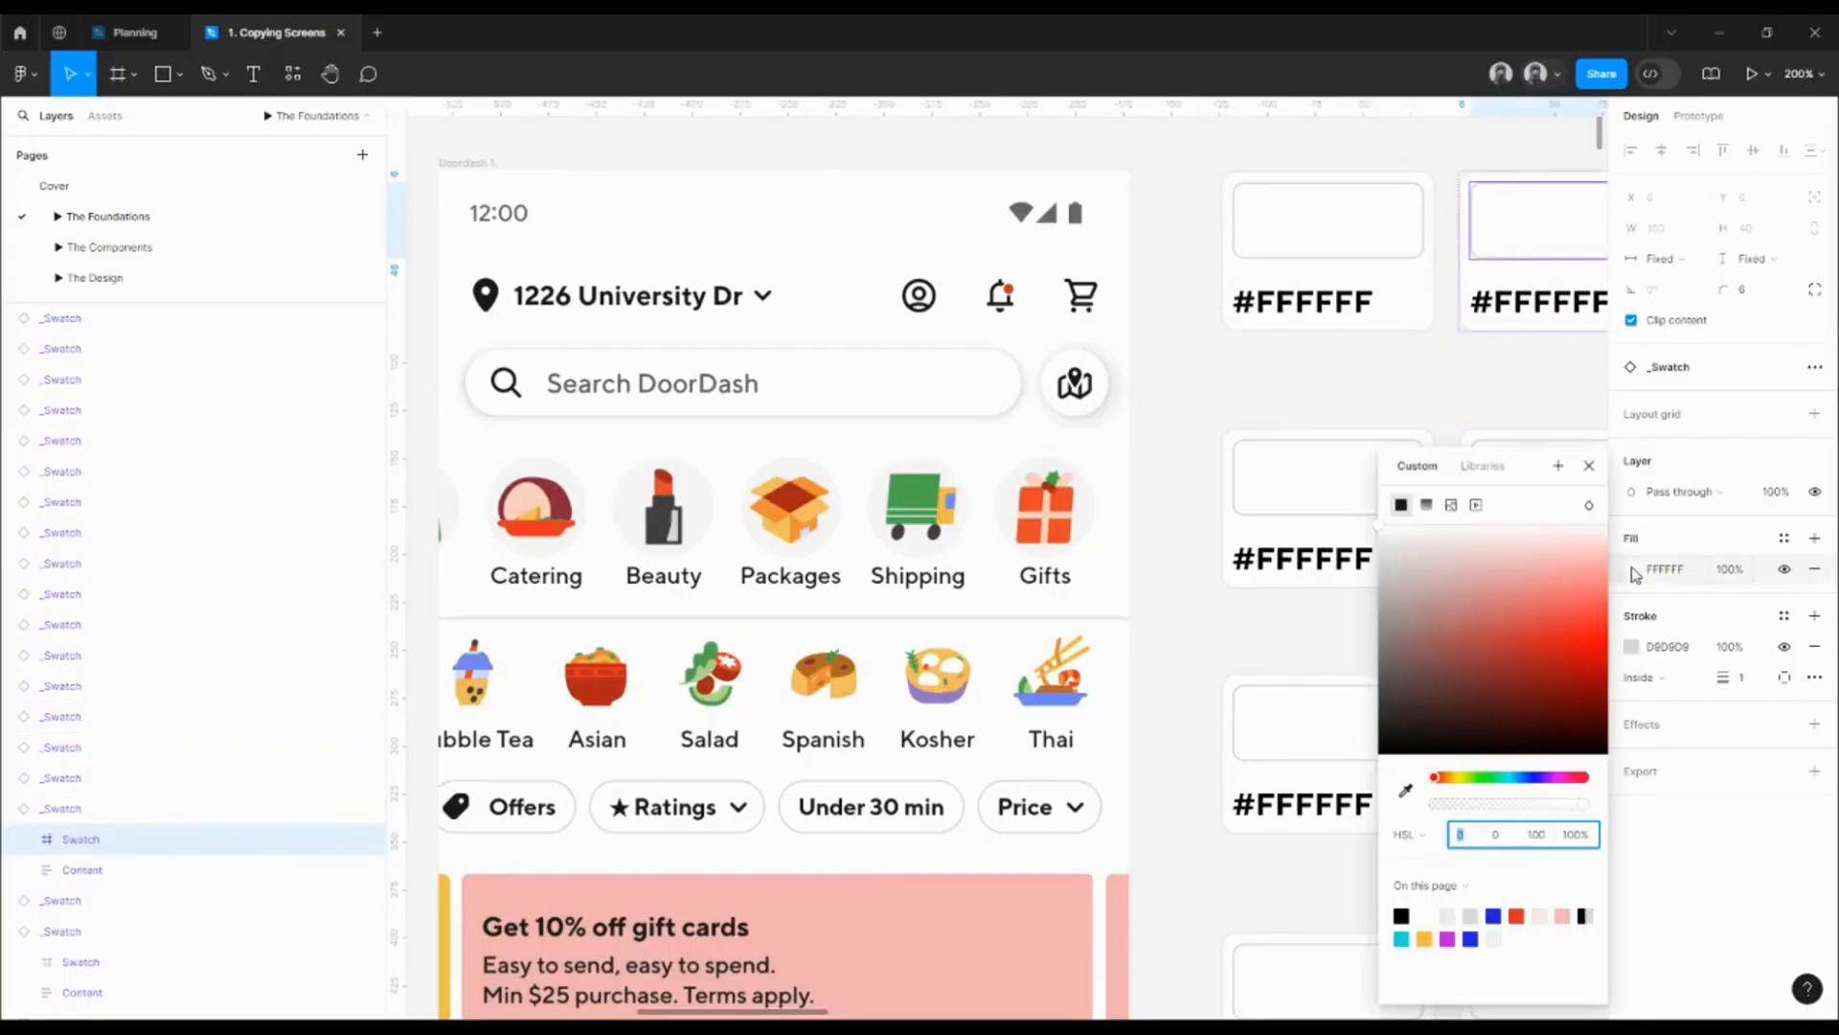
click(1407, 793)
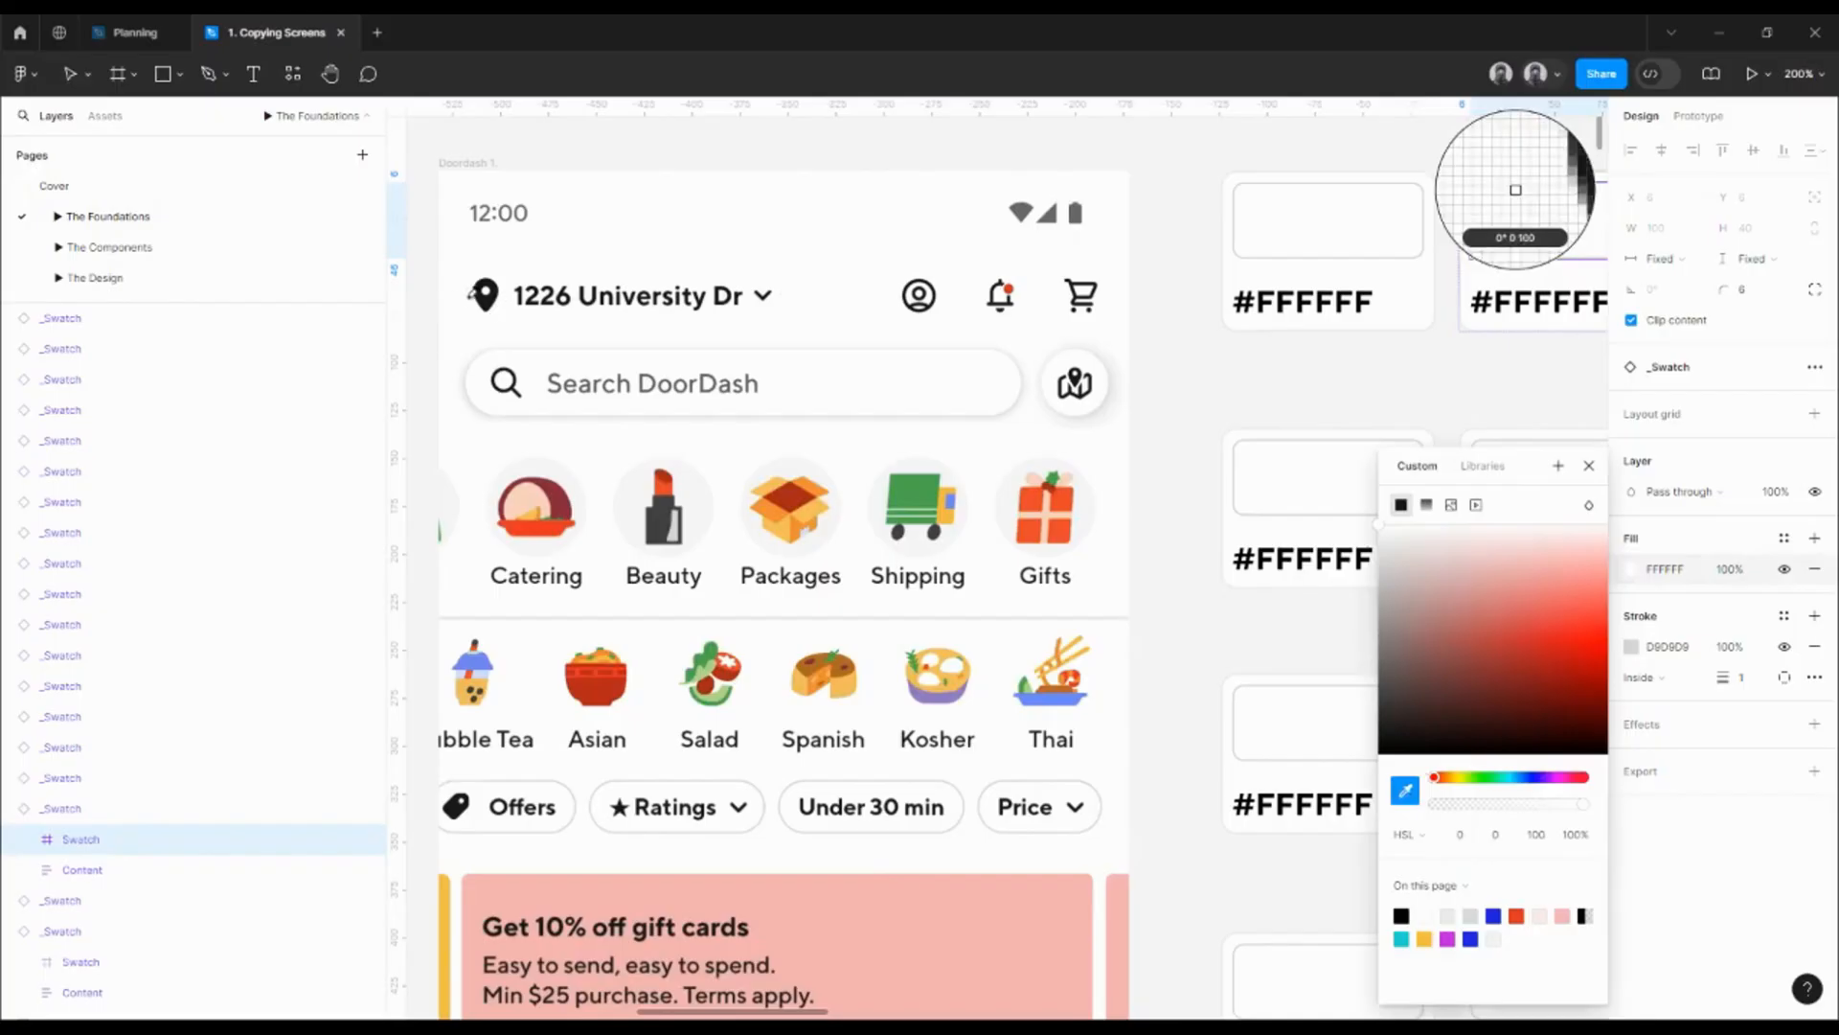
scroll(1516, 190, up, 3)
scroll(531, 257, up, 10)
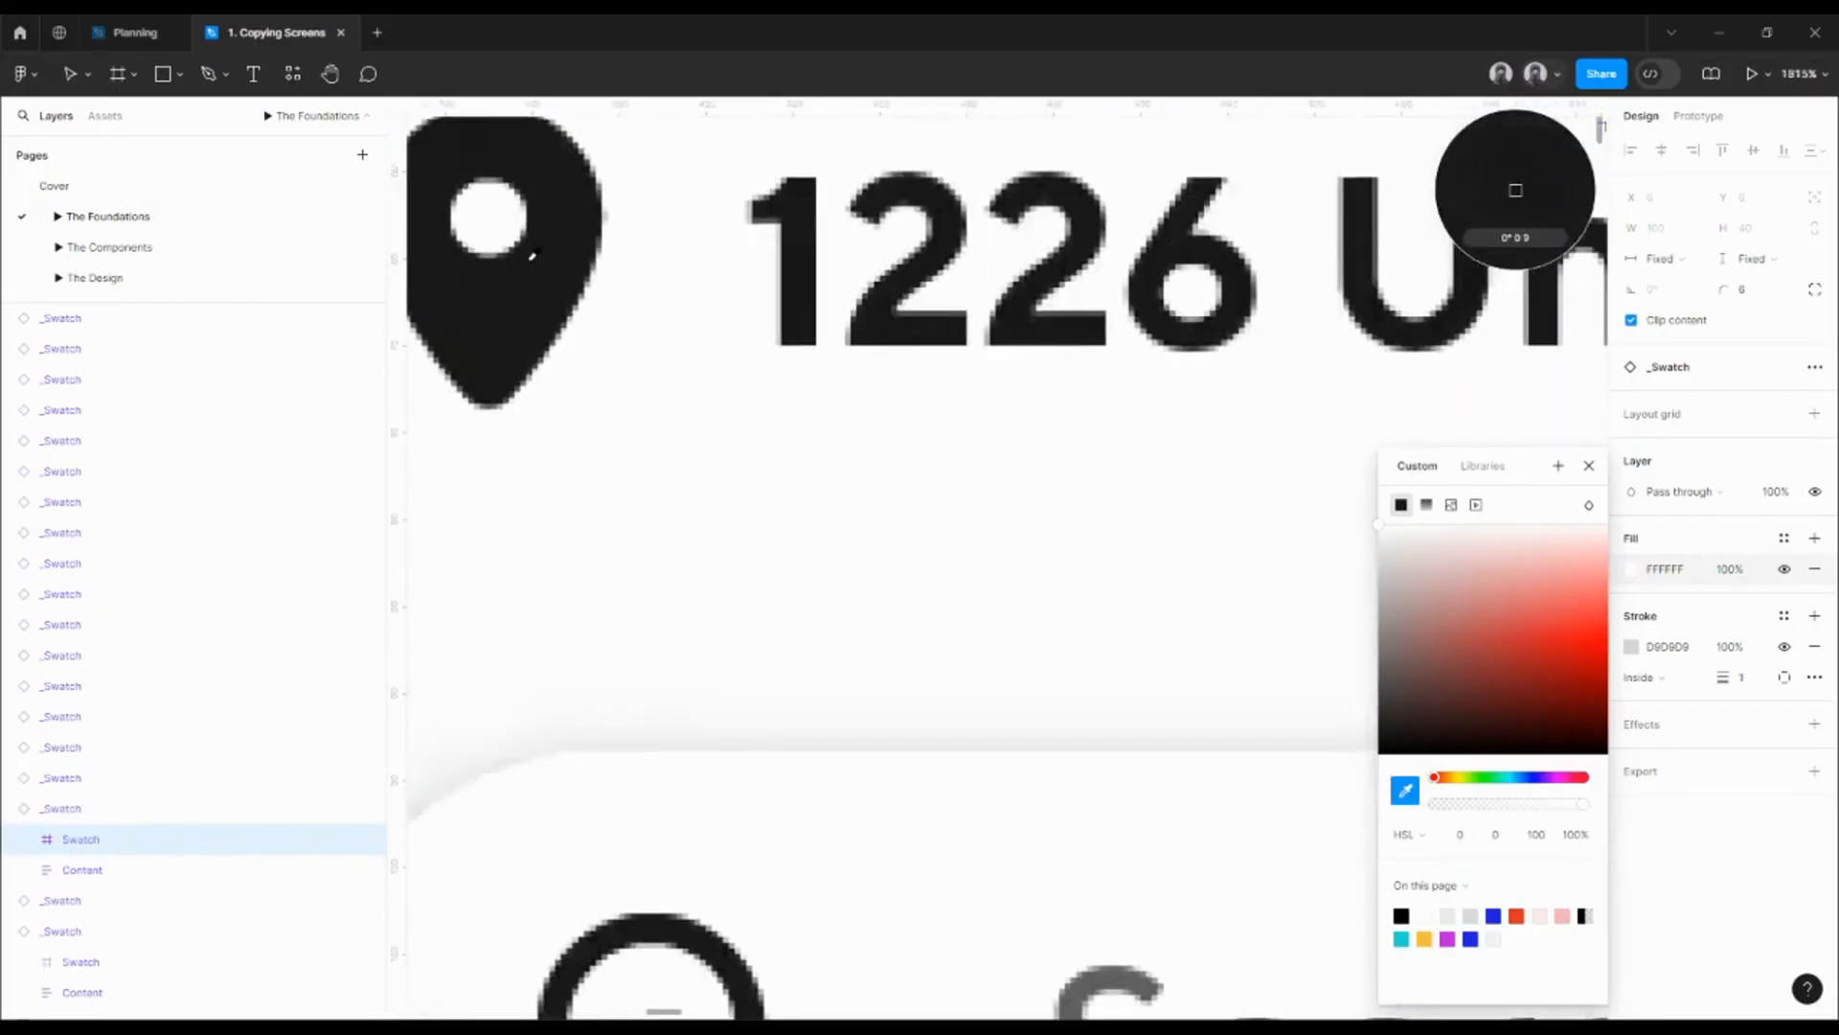
click(533, 256)
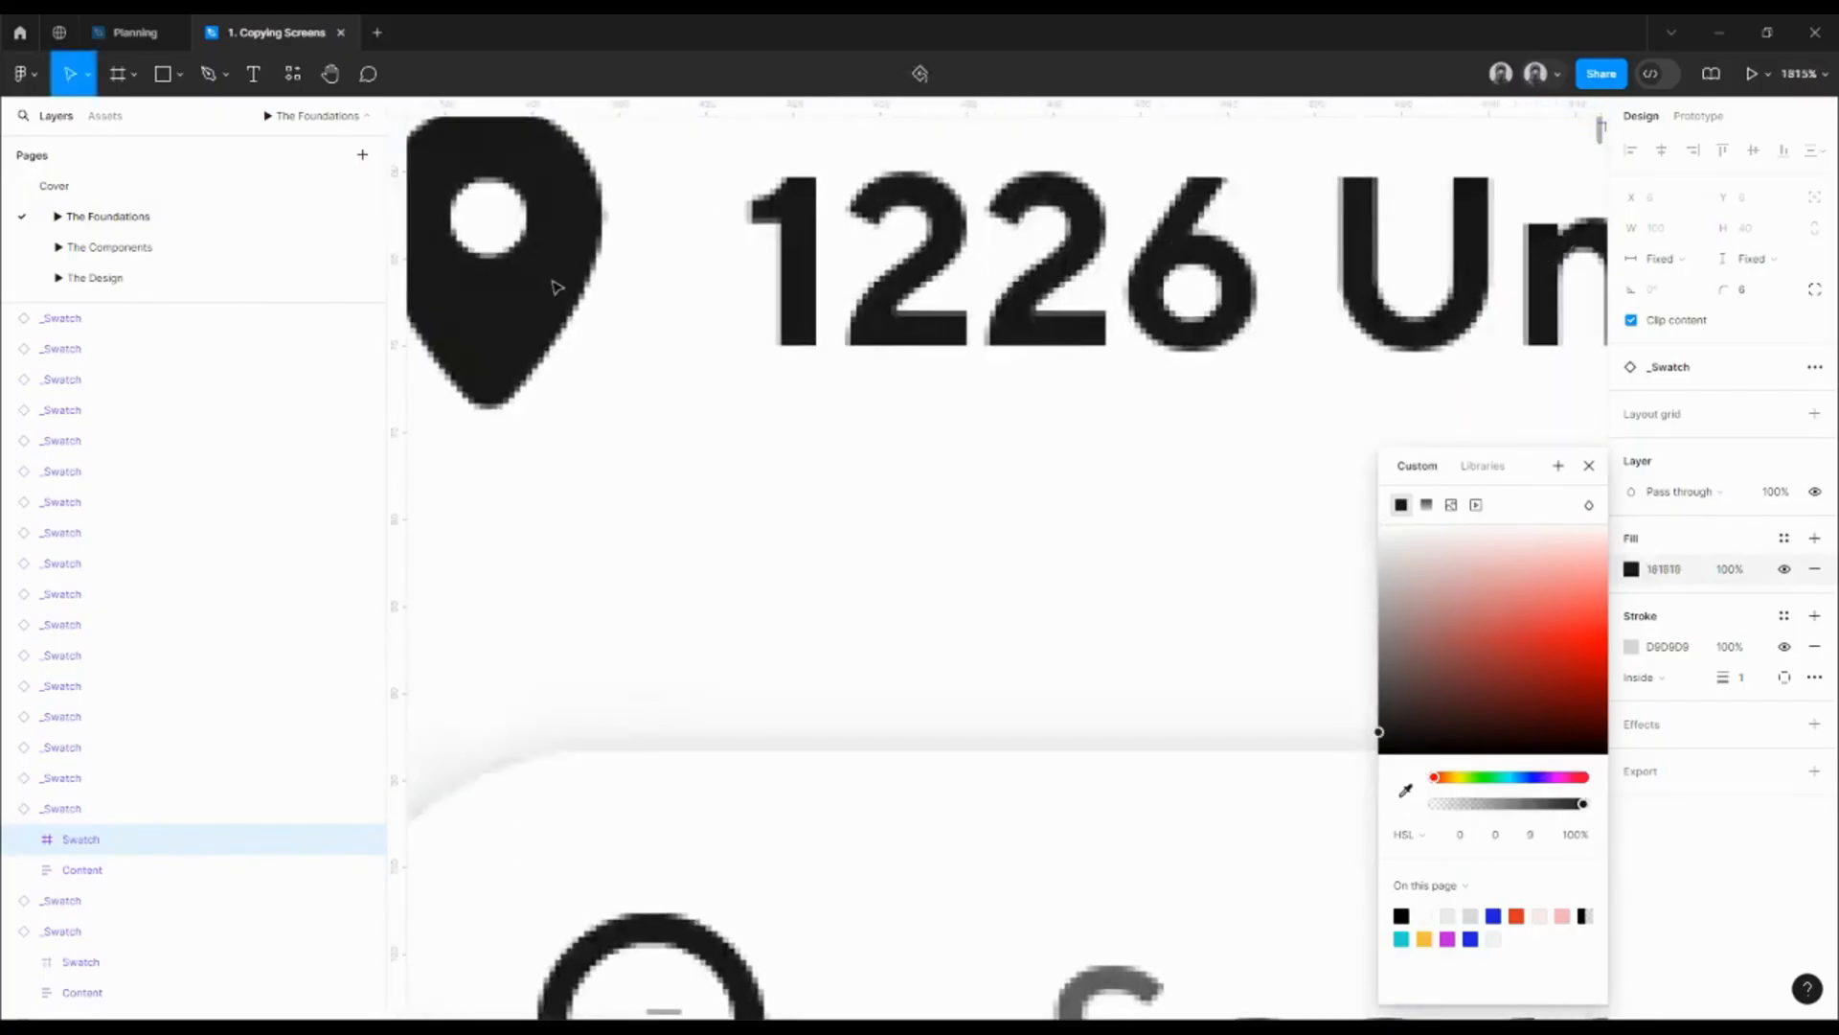
- Copy the black swatch's fill hex code and use it as the swatch's label, 181818
scroll(554, 279, down, 6)
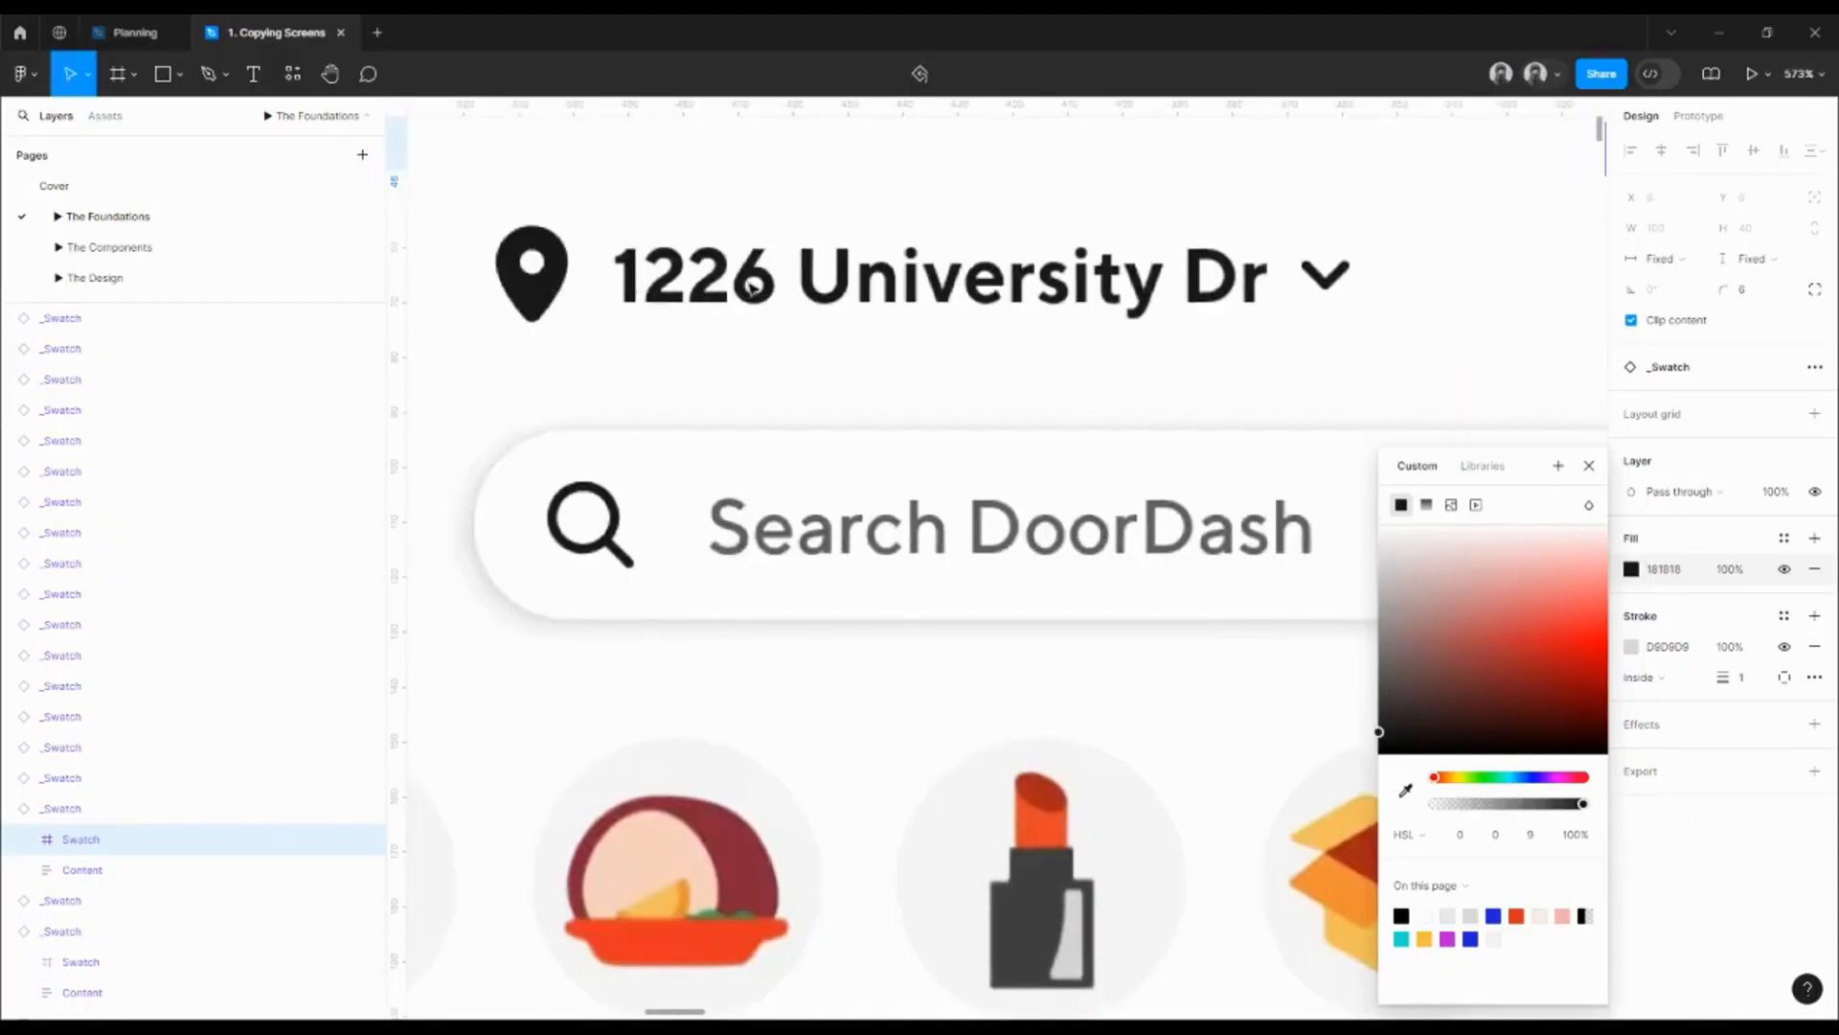
scroll(752, 285, down, 4)
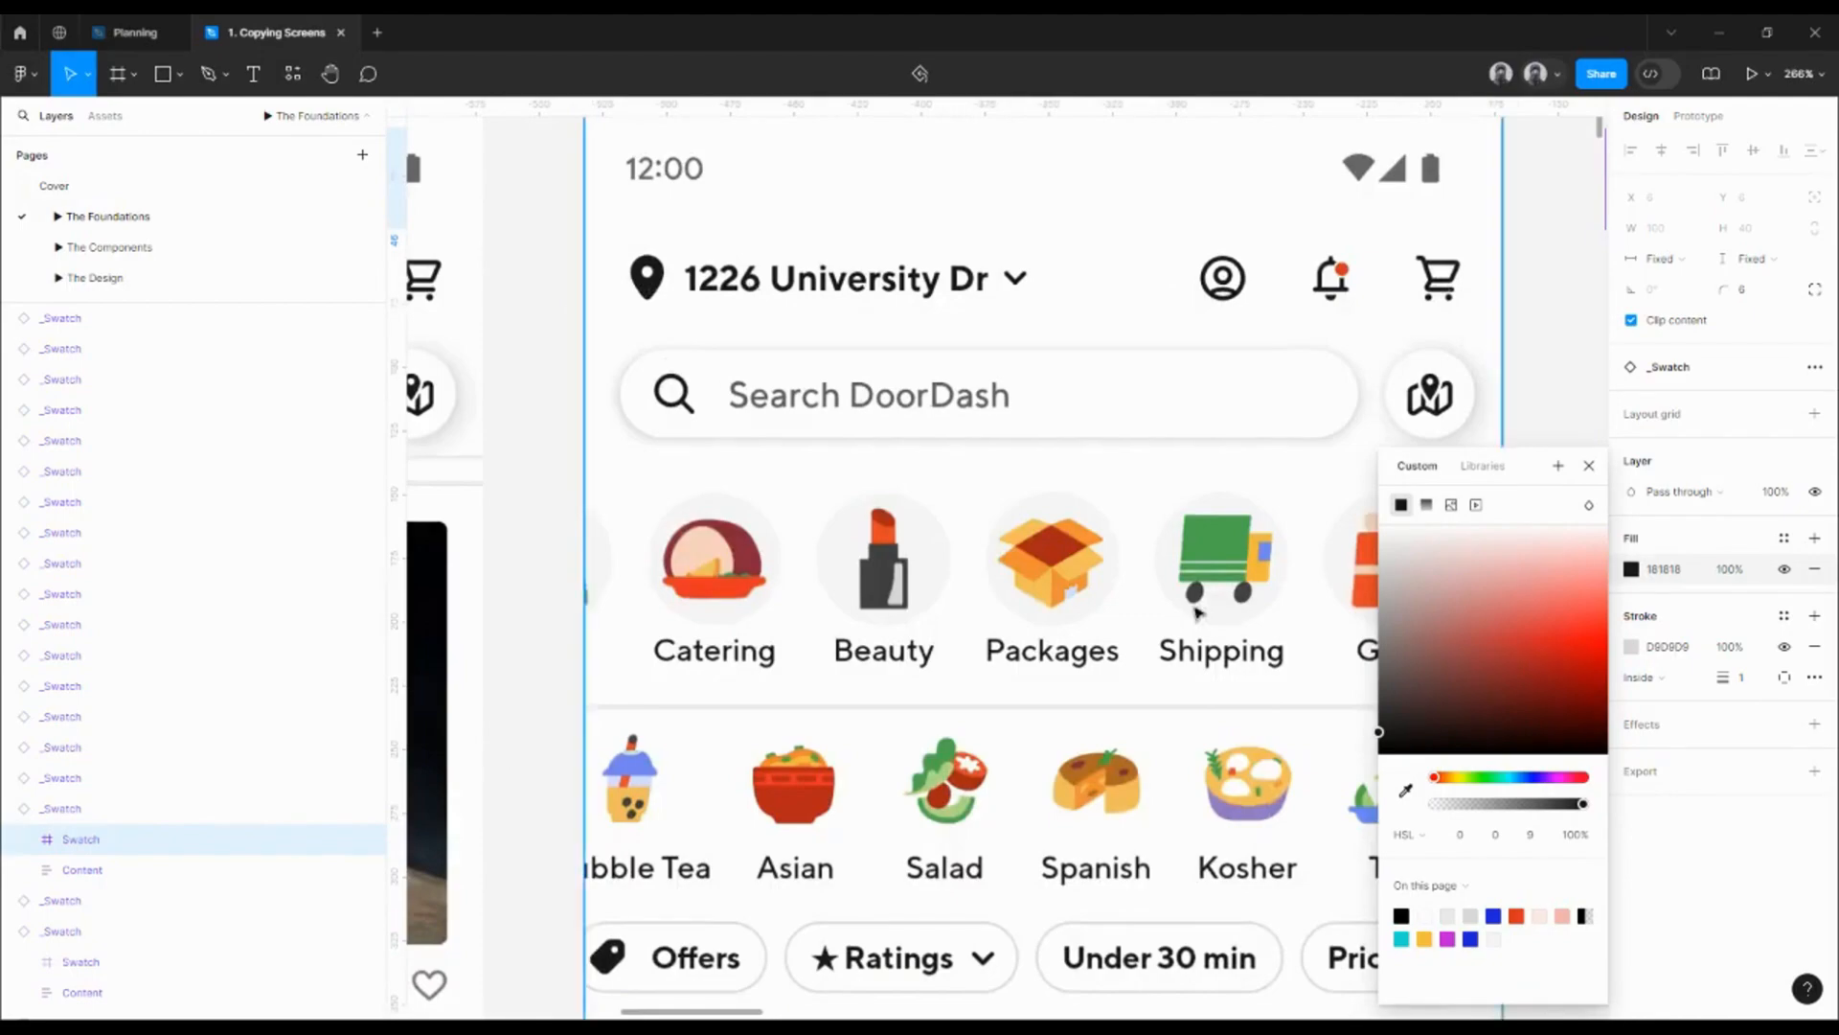
click(1664, 569)
key(ctrl+c)
scroll(1277, 490, down, 4)
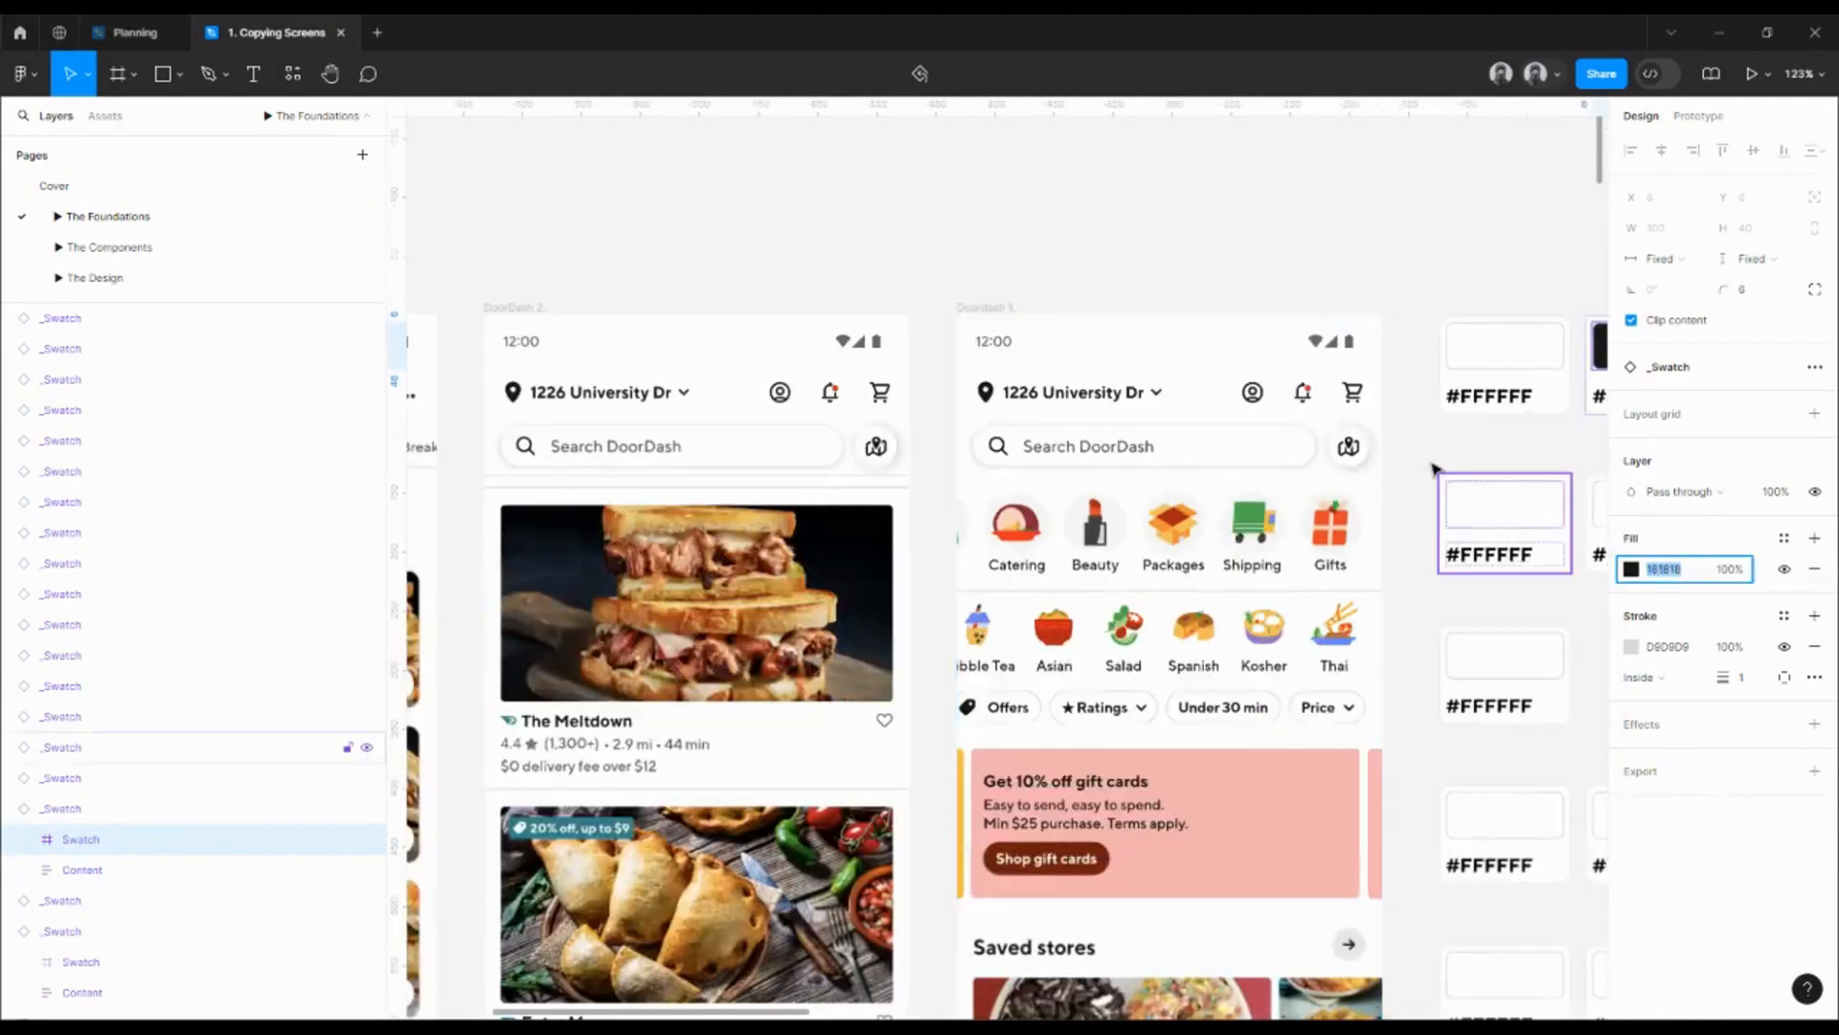
click(1437, 436)
drag(1561, 433, 1342, 415)
ctrl+click(1413, 387)
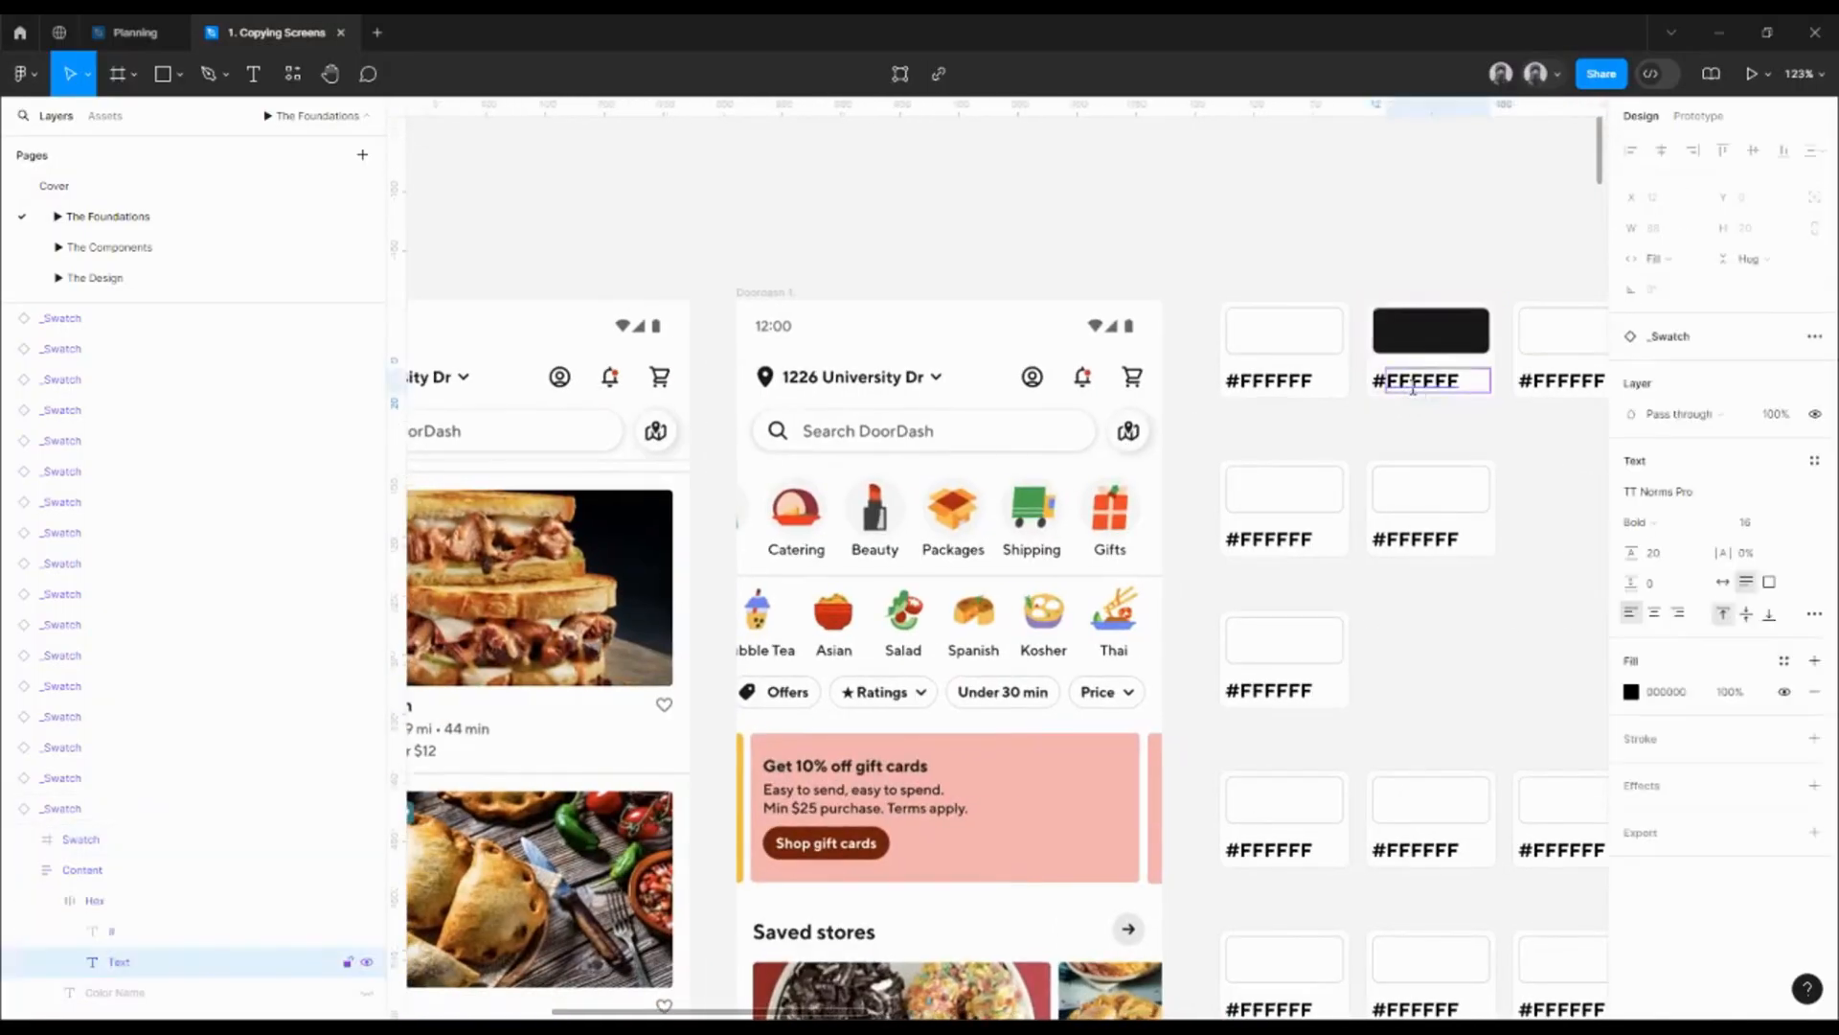
double_click(1413, 387)
key(ctrl+v)
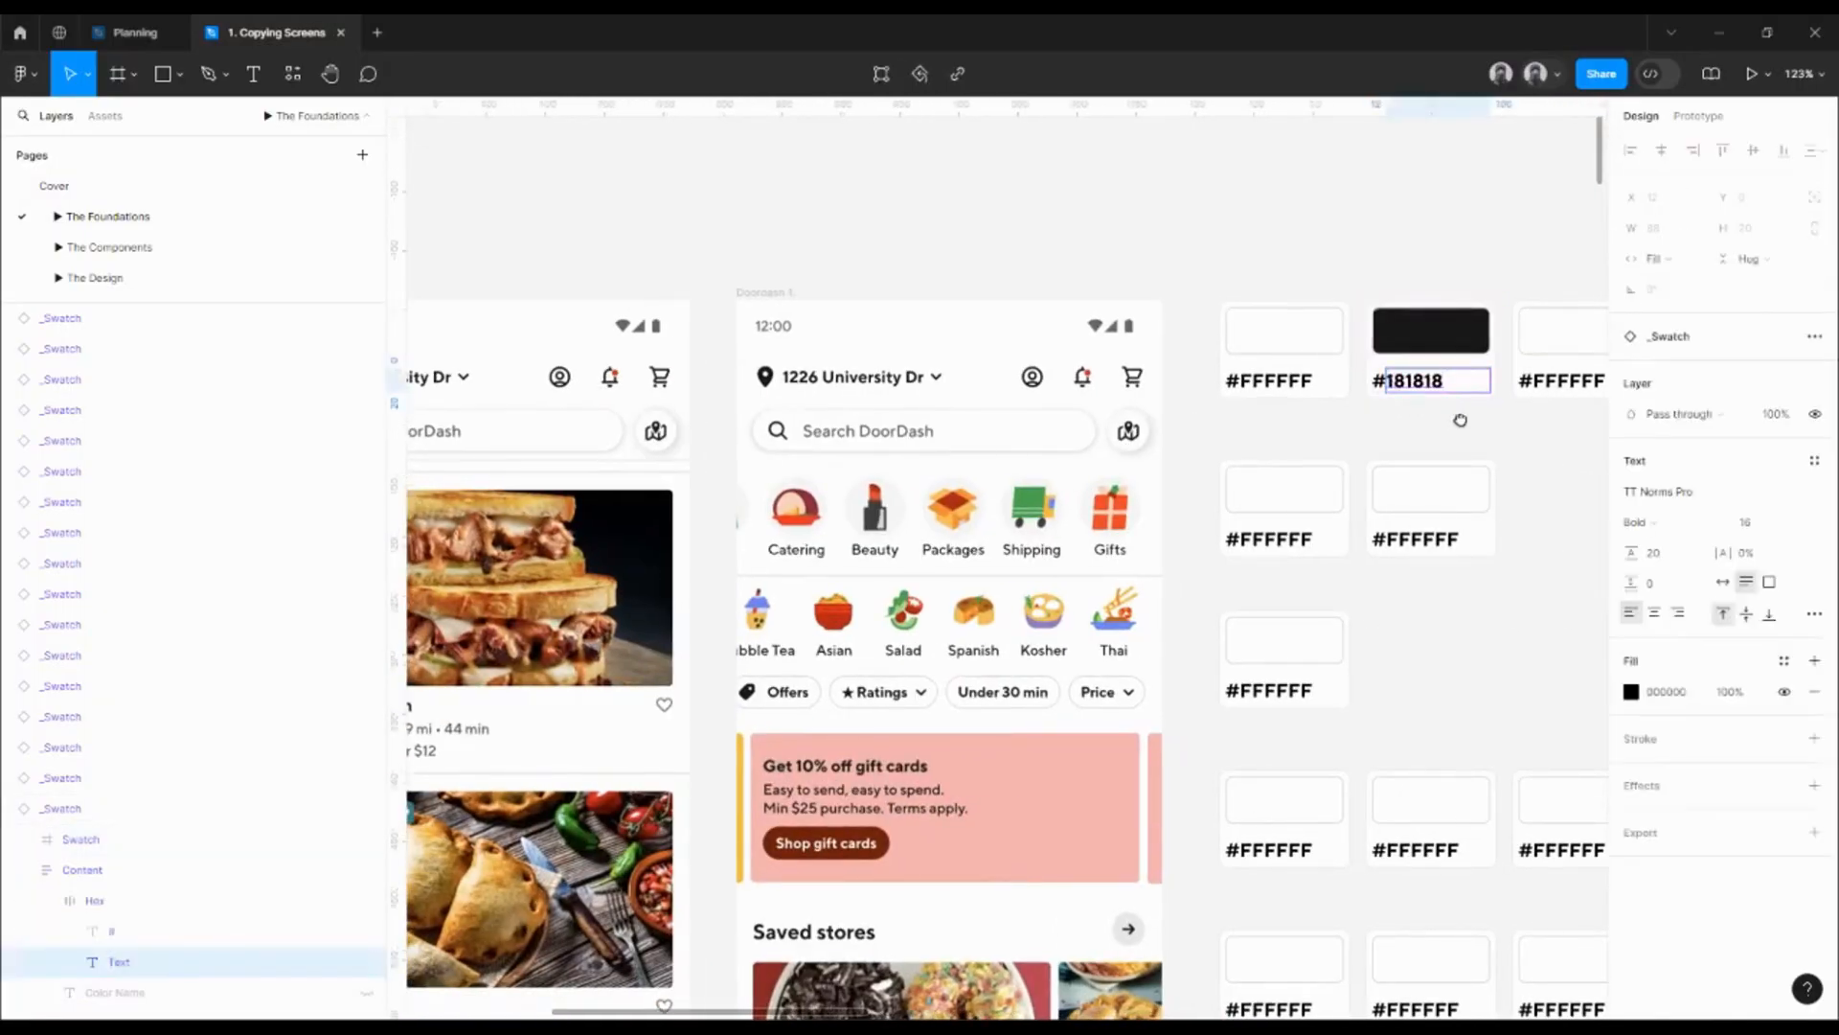
scroll(1441, 416, right, 1)
key(Escape)
- Fill the third swatch of the first row with the red DB3126 sampled from the bell icon's notification dot
click(1507, 356)
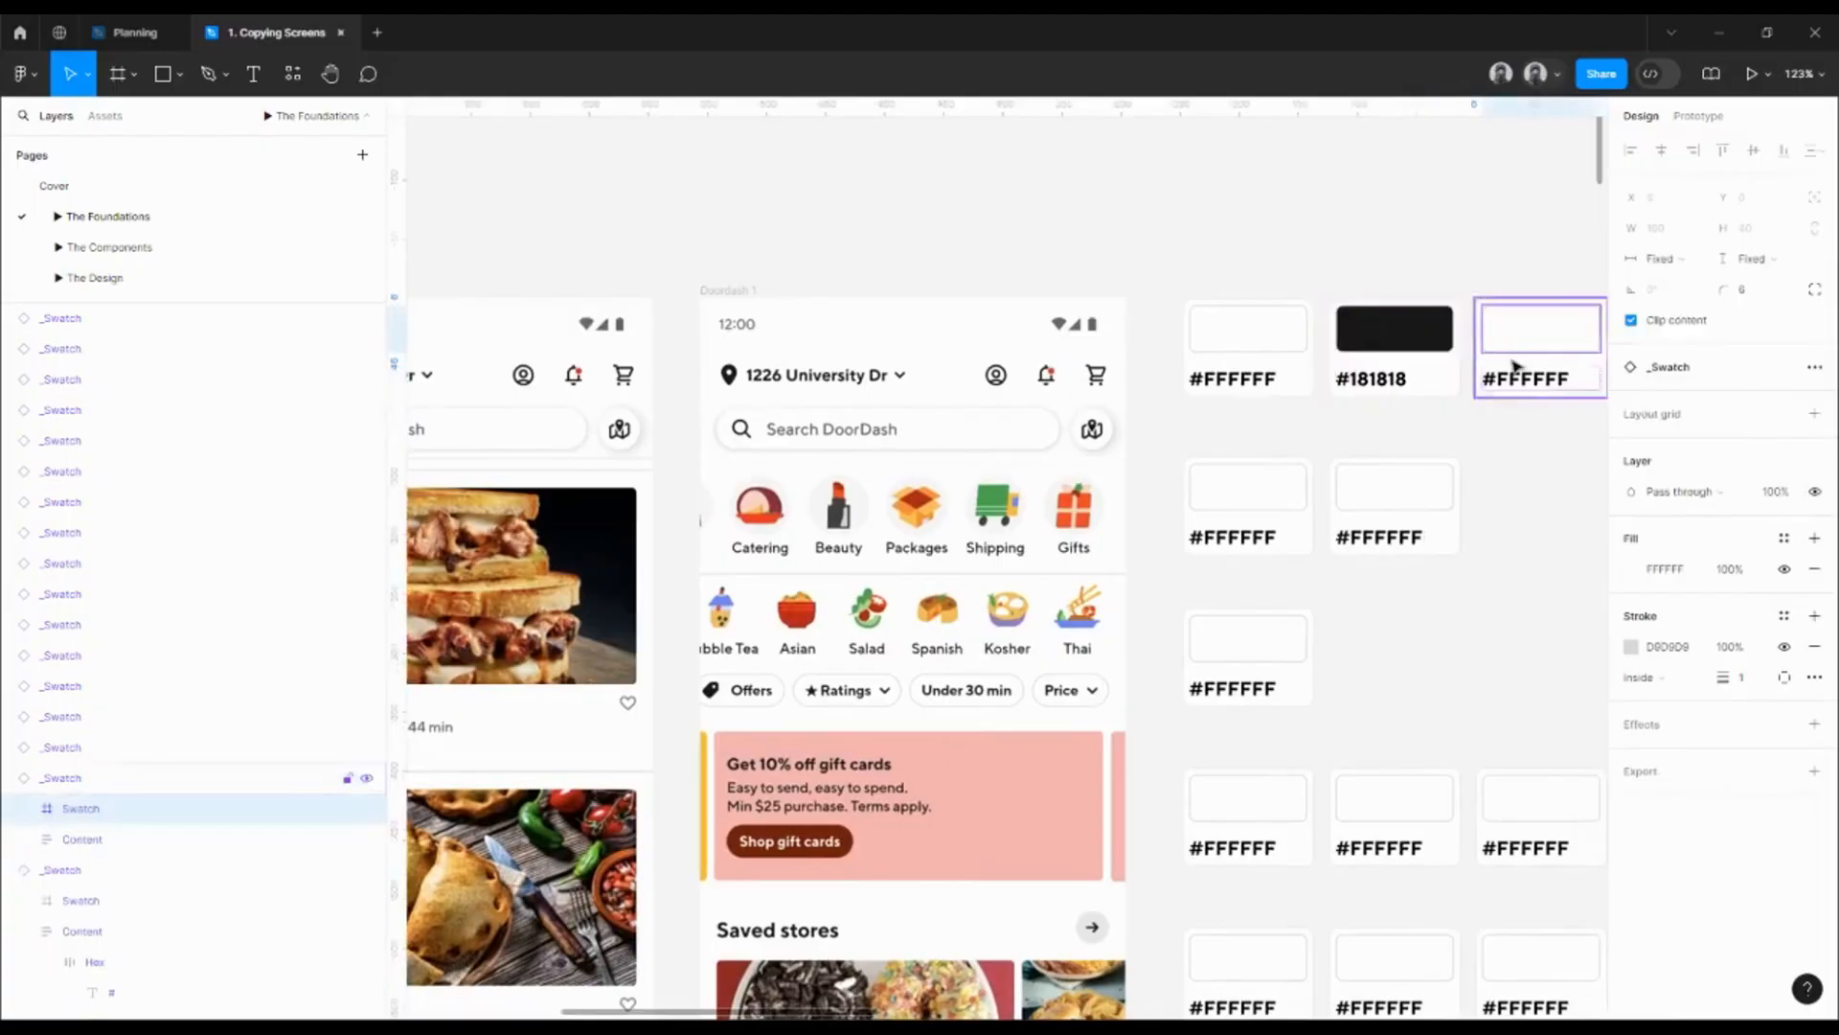
double_click(1515, 358)
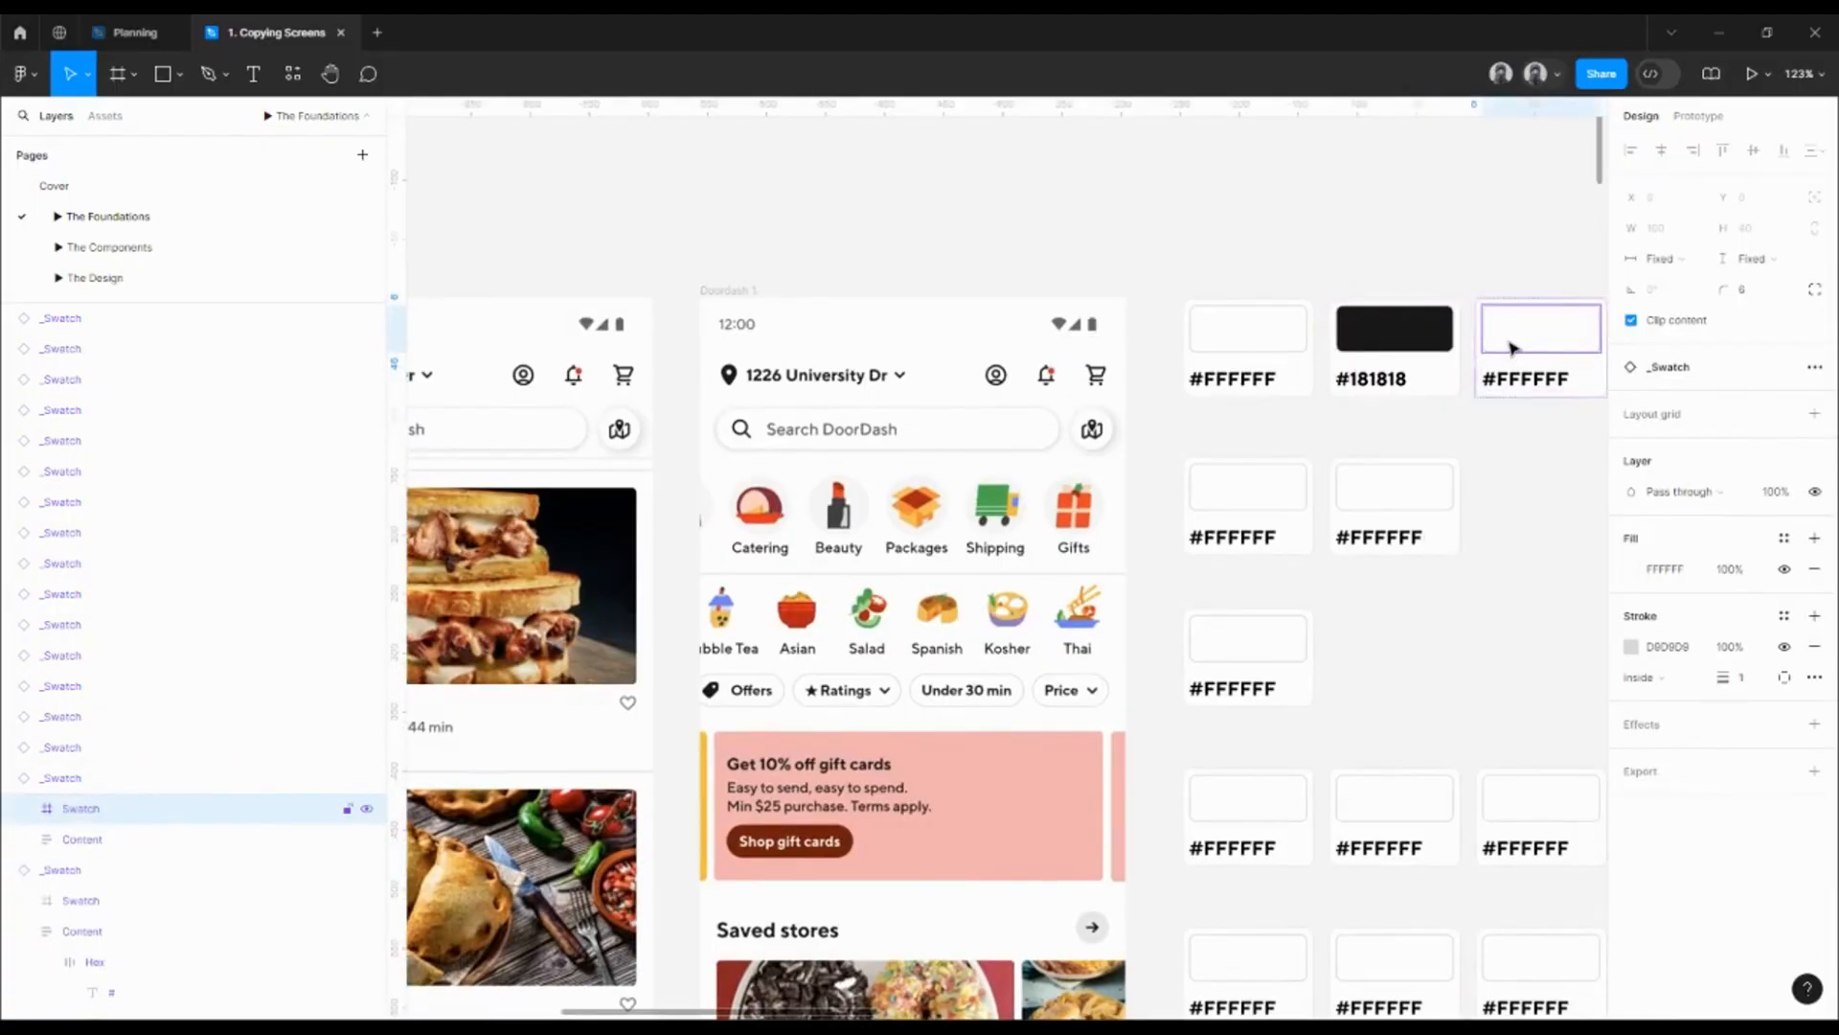
key(i)
scroll(1009, 346, up, 10)
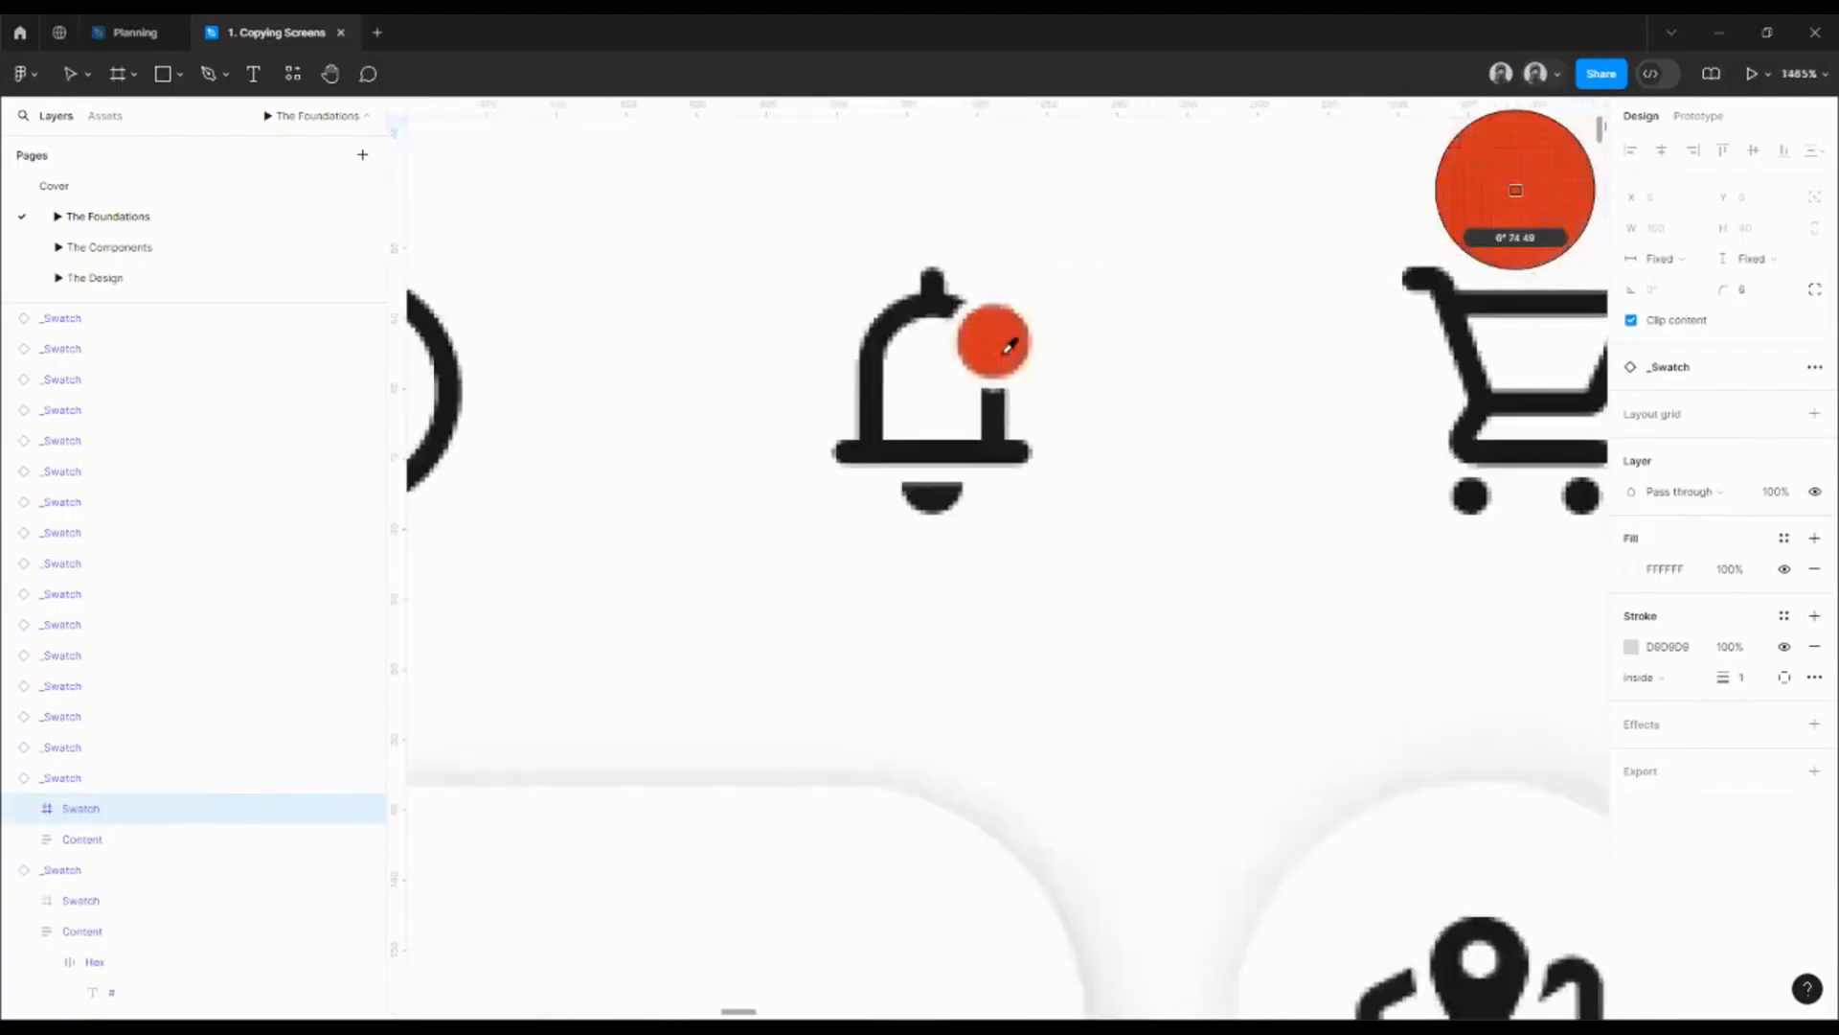
click(1007, 345)
- Replace the red swatch's placeholder hex label with DB3126
scroll(997, 360, down, 2)
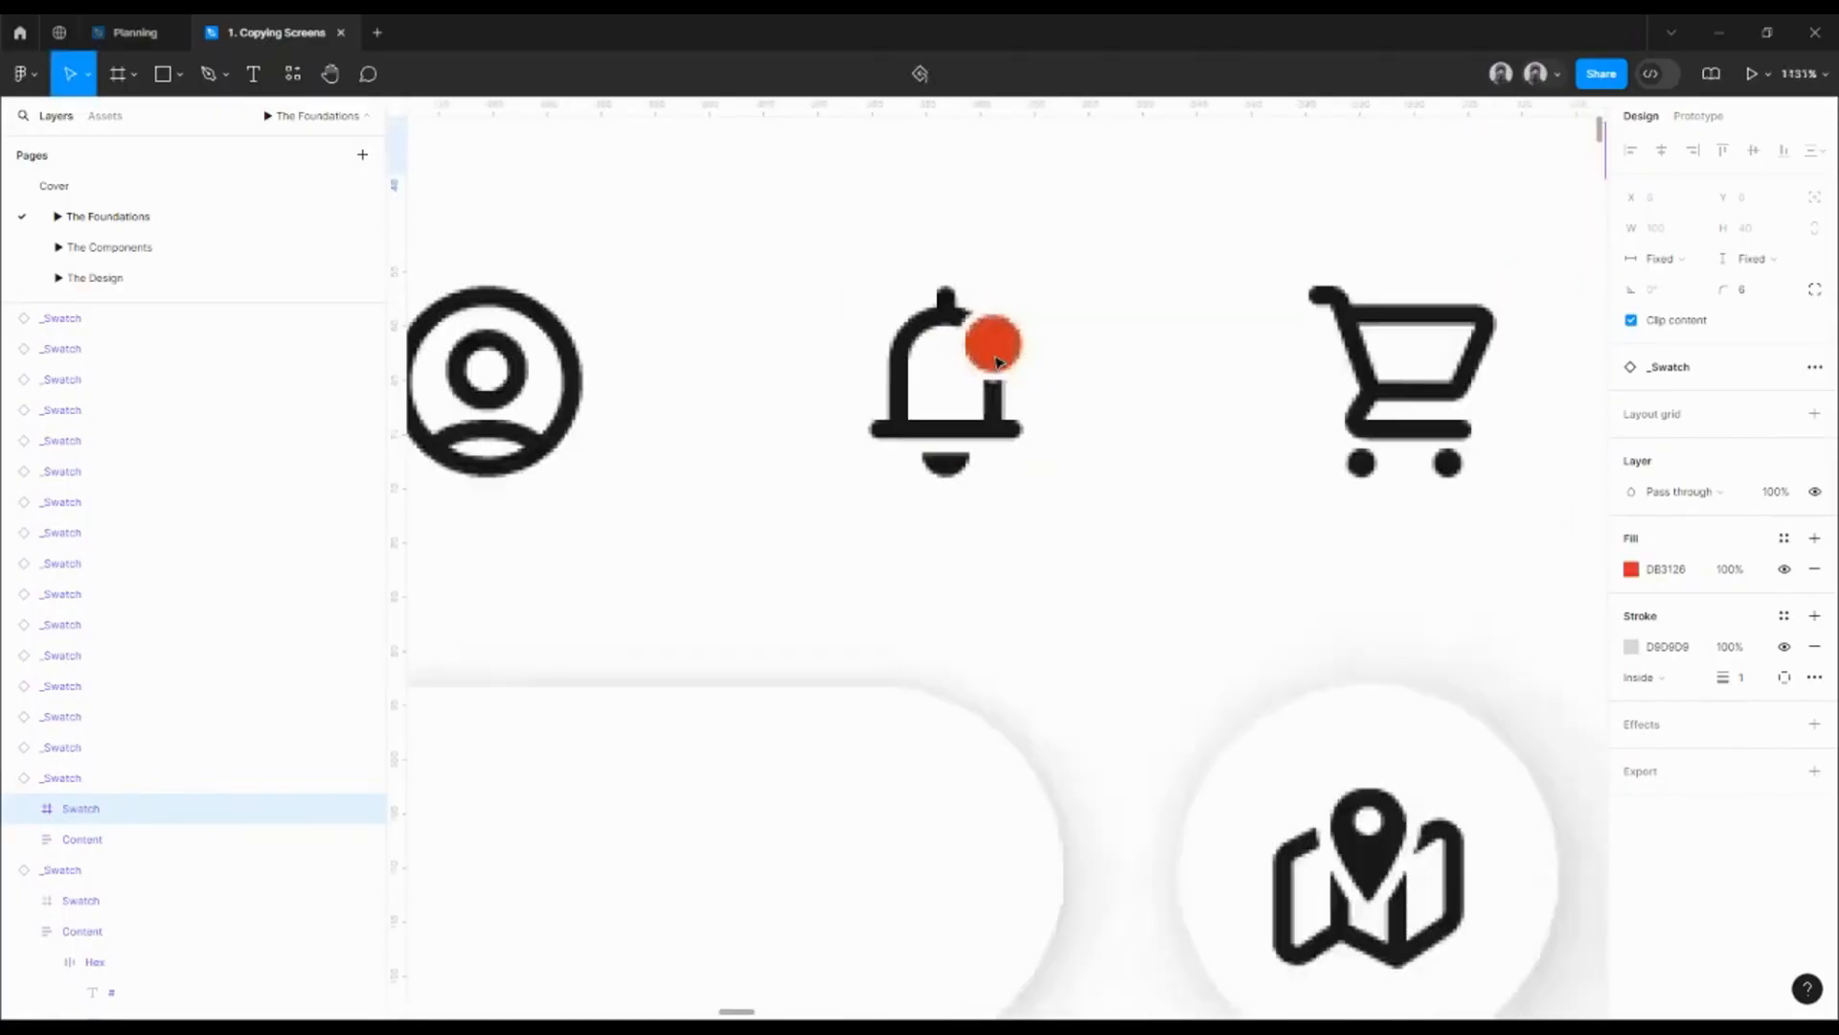
scroll(996, 360, down, 8)
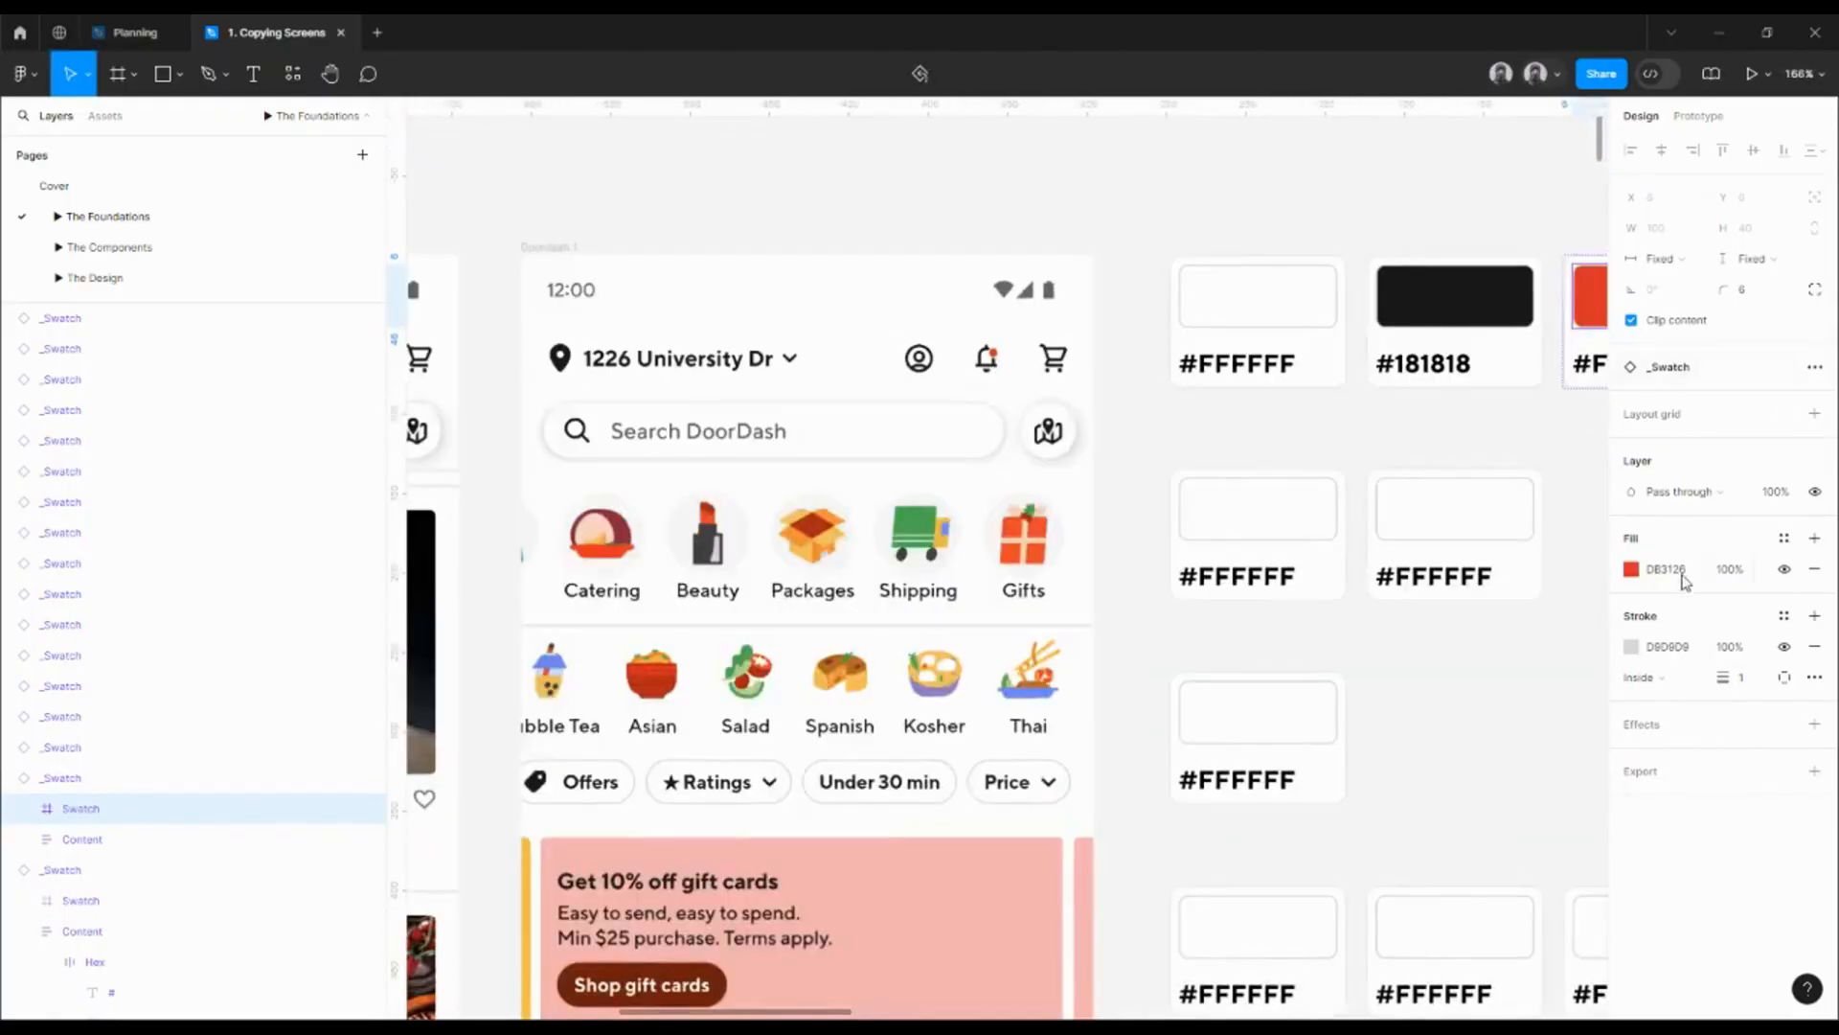
click(1482, 460)
scroll(1341, 431, right, 3)
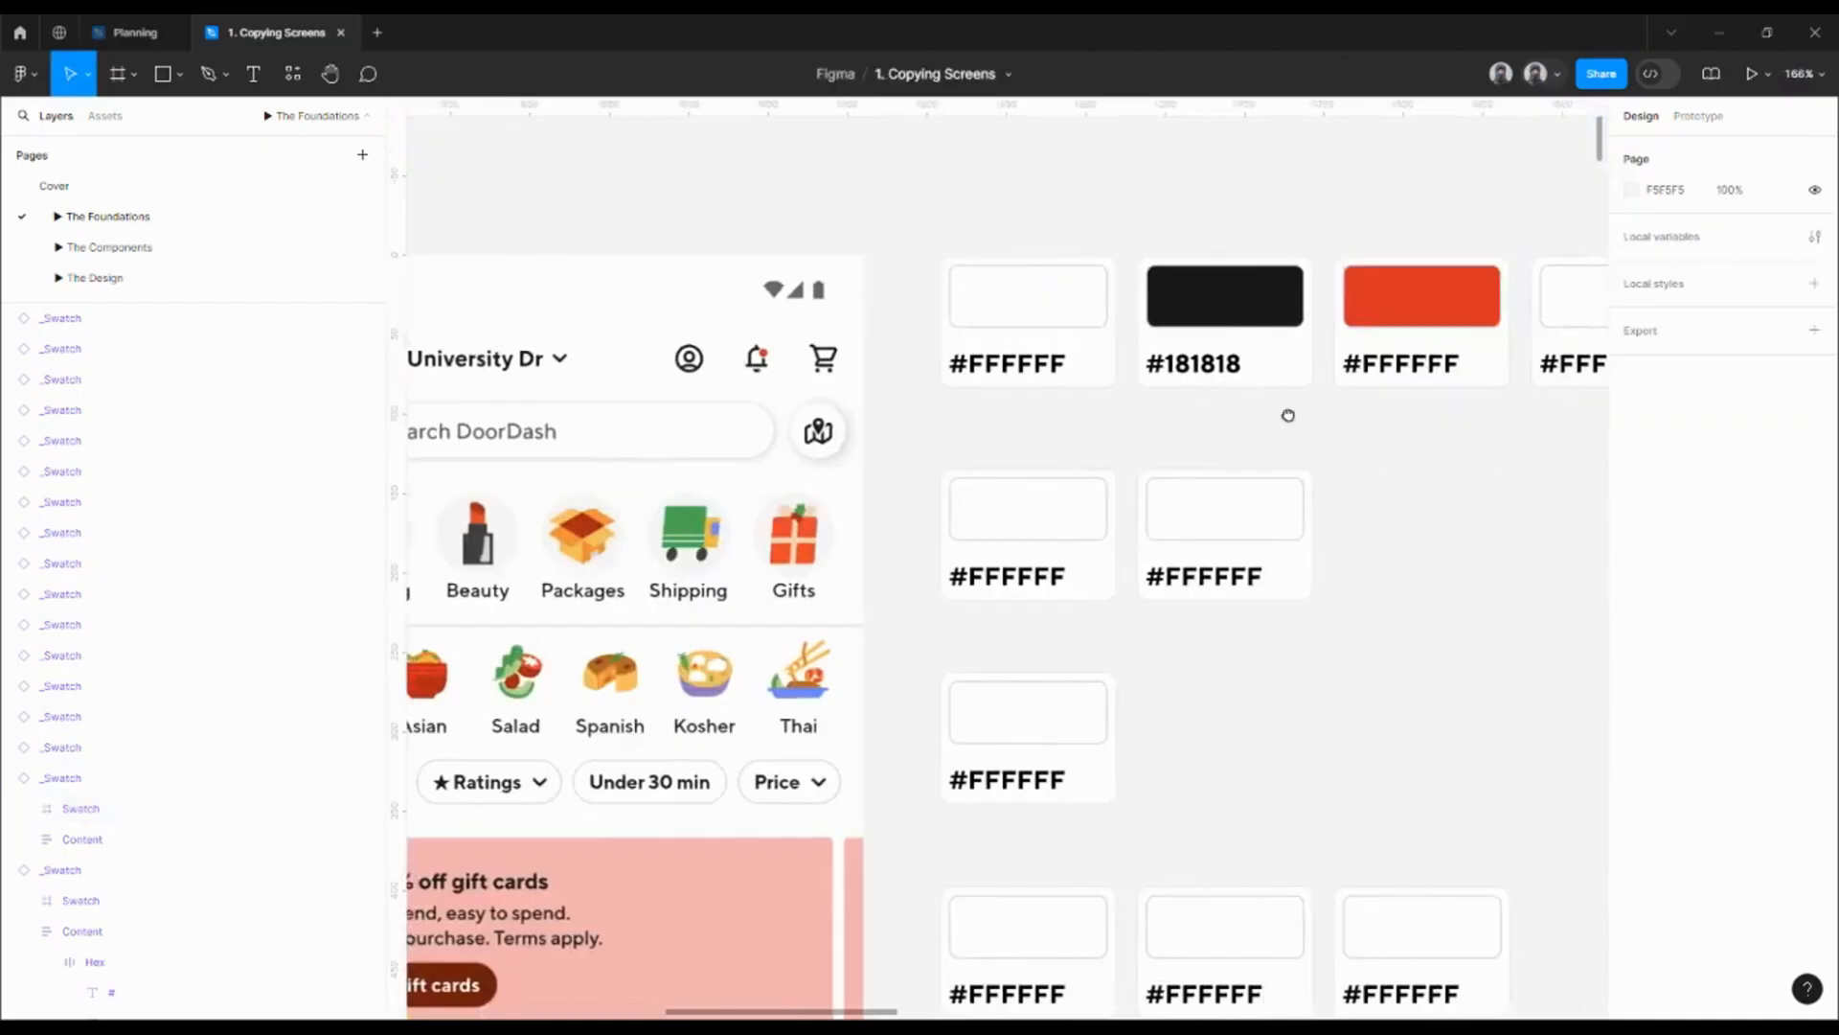
double_click(1413, 377)
key(Return)
text(#DB3126)
click(1442, 468)
- Fill the fourth swatch of the first row with the grey 636363 sampled from the Search DoorDash placeholder text
scroll(1444, 467, down, 2)
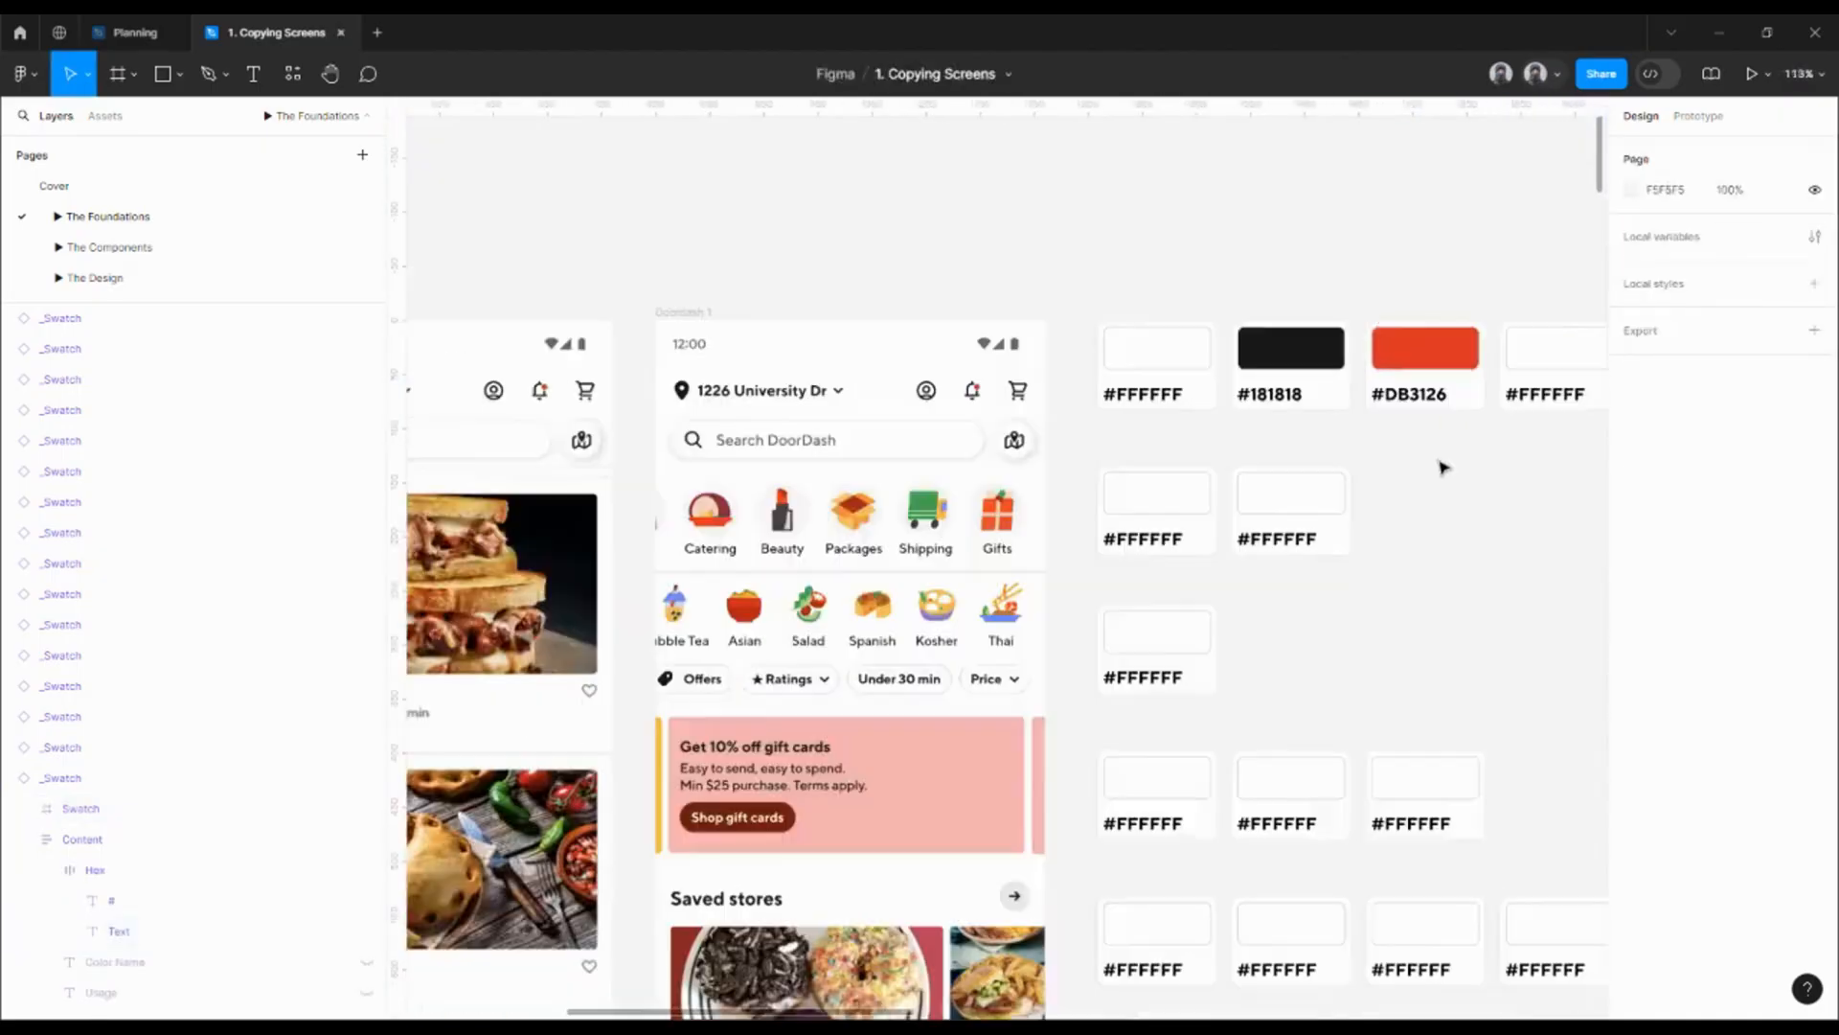
scroll(1293, 414, left, 2)
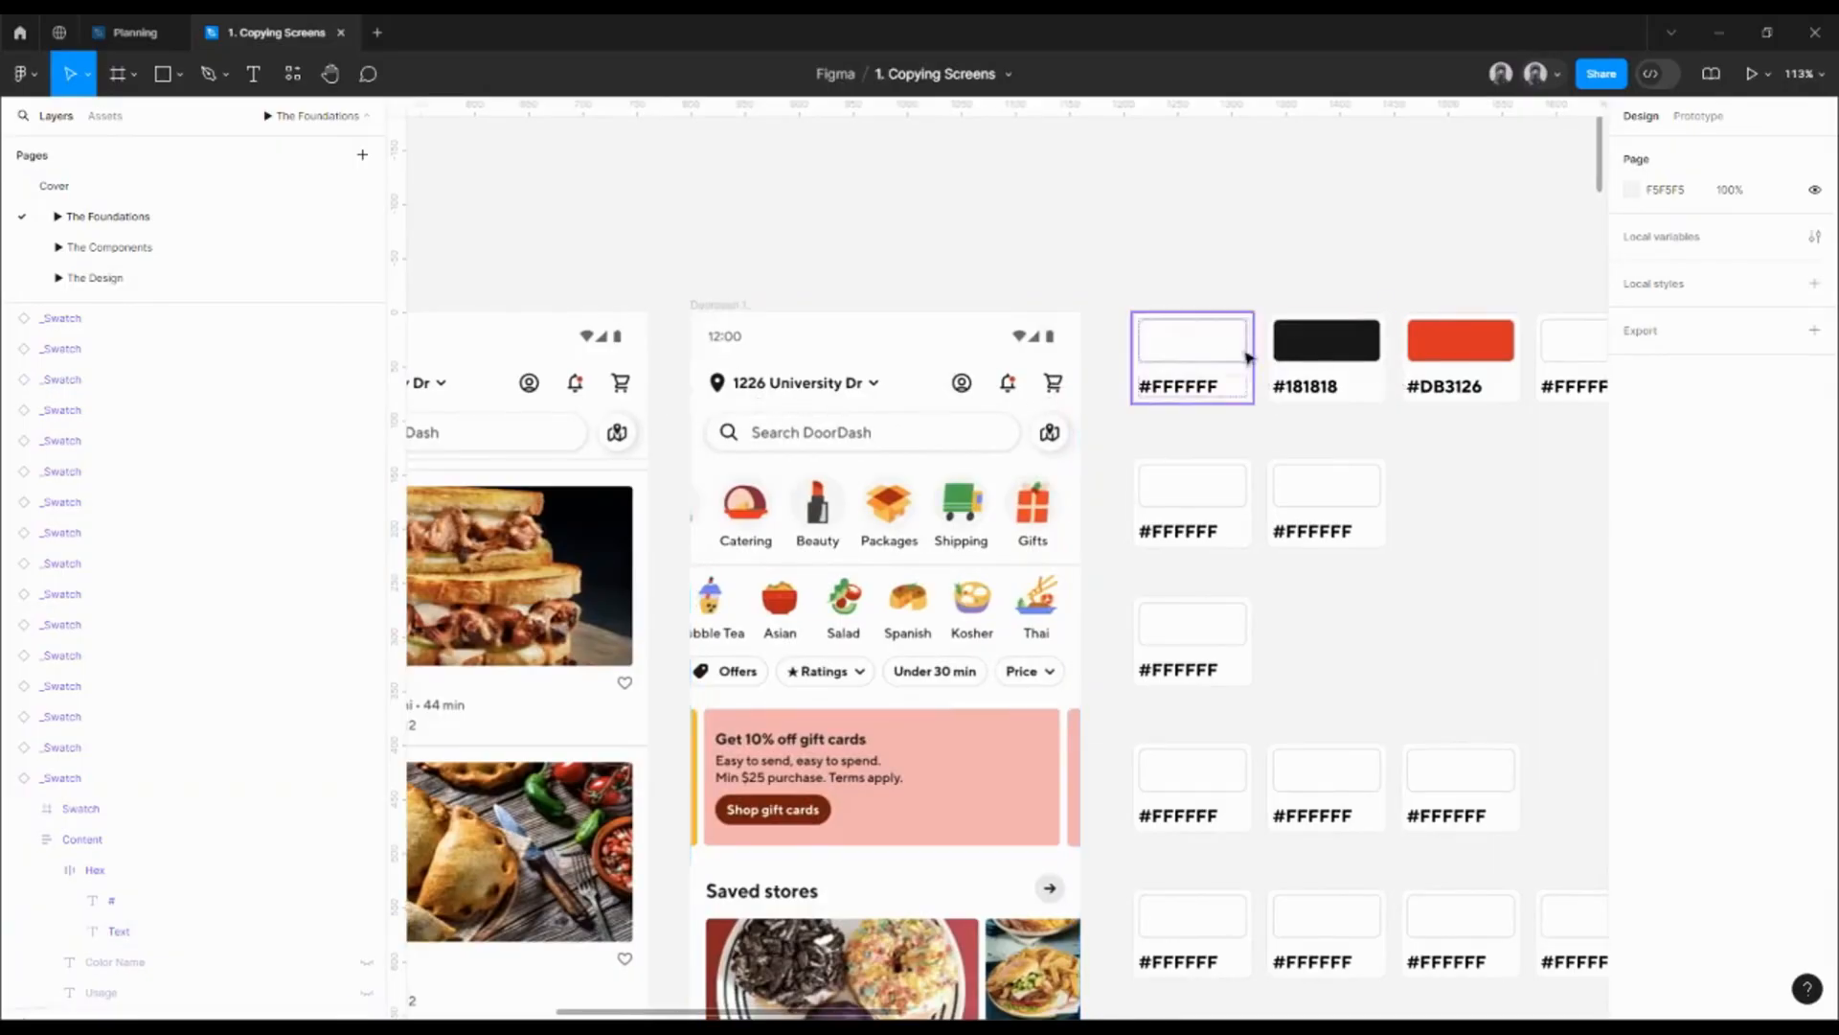
click(1562, 355)
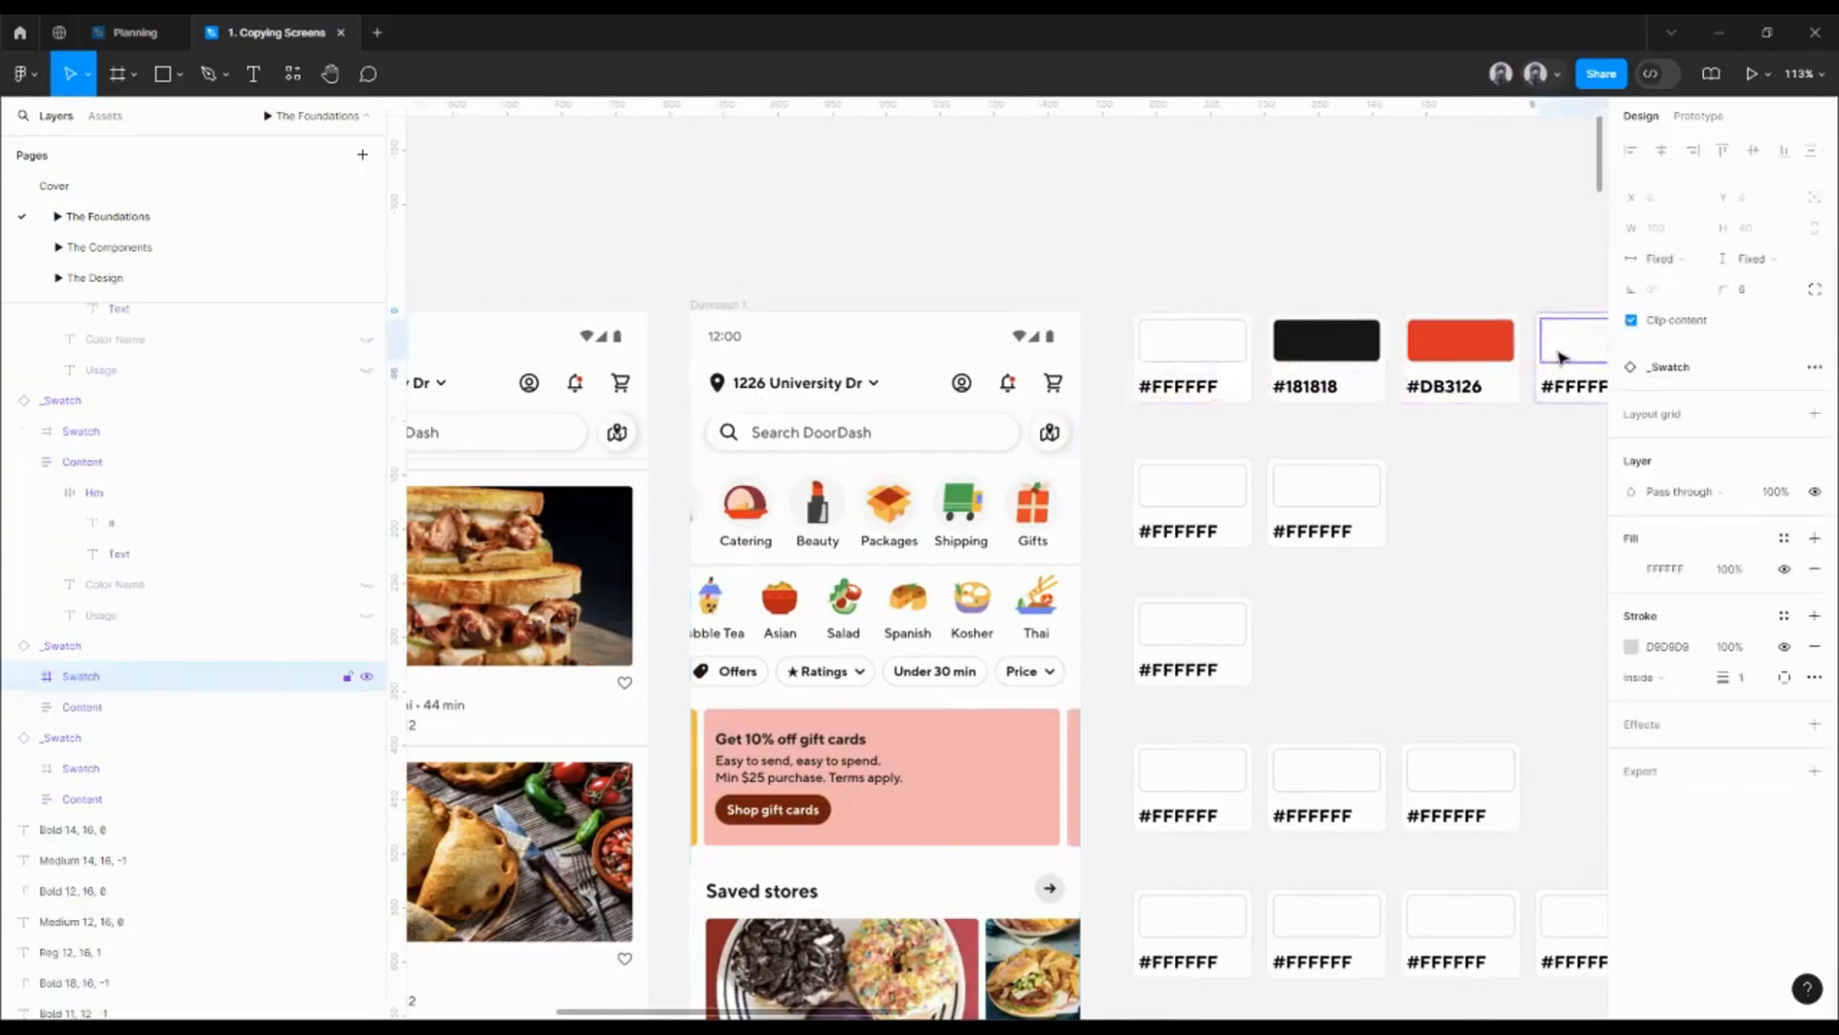
key(i)
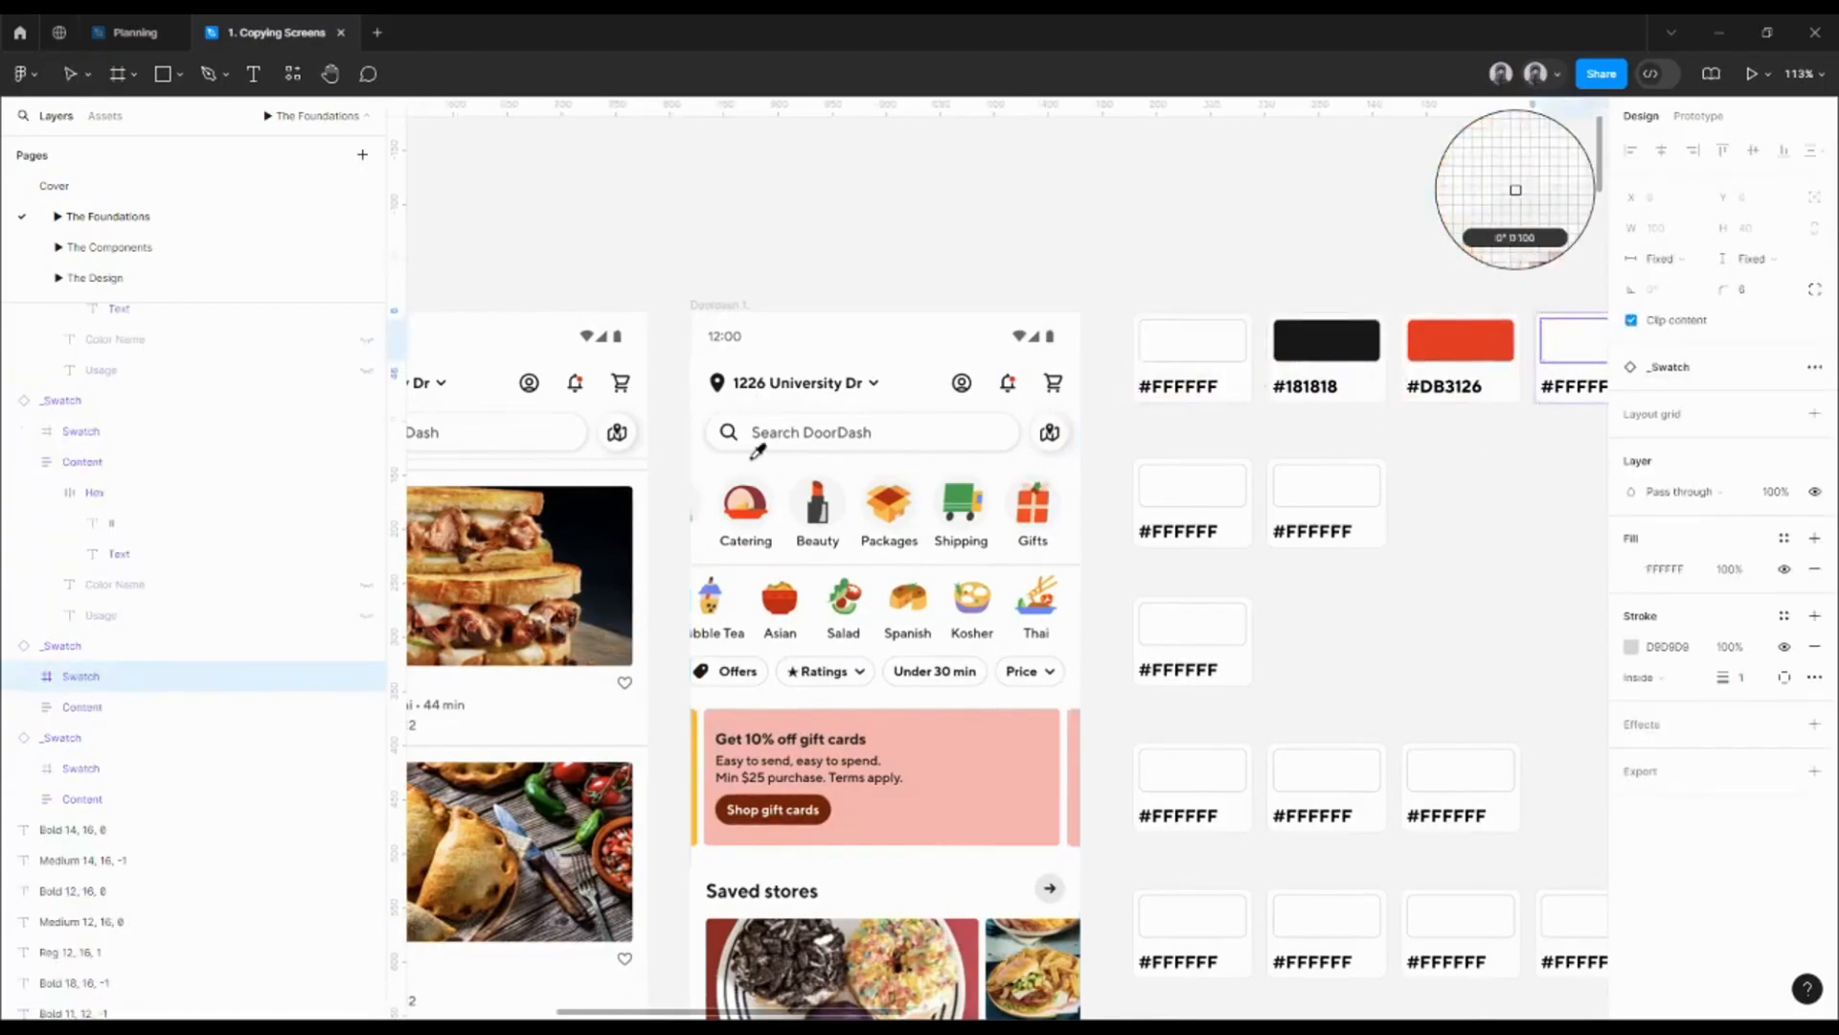
scroll(730, 430, up, 15)
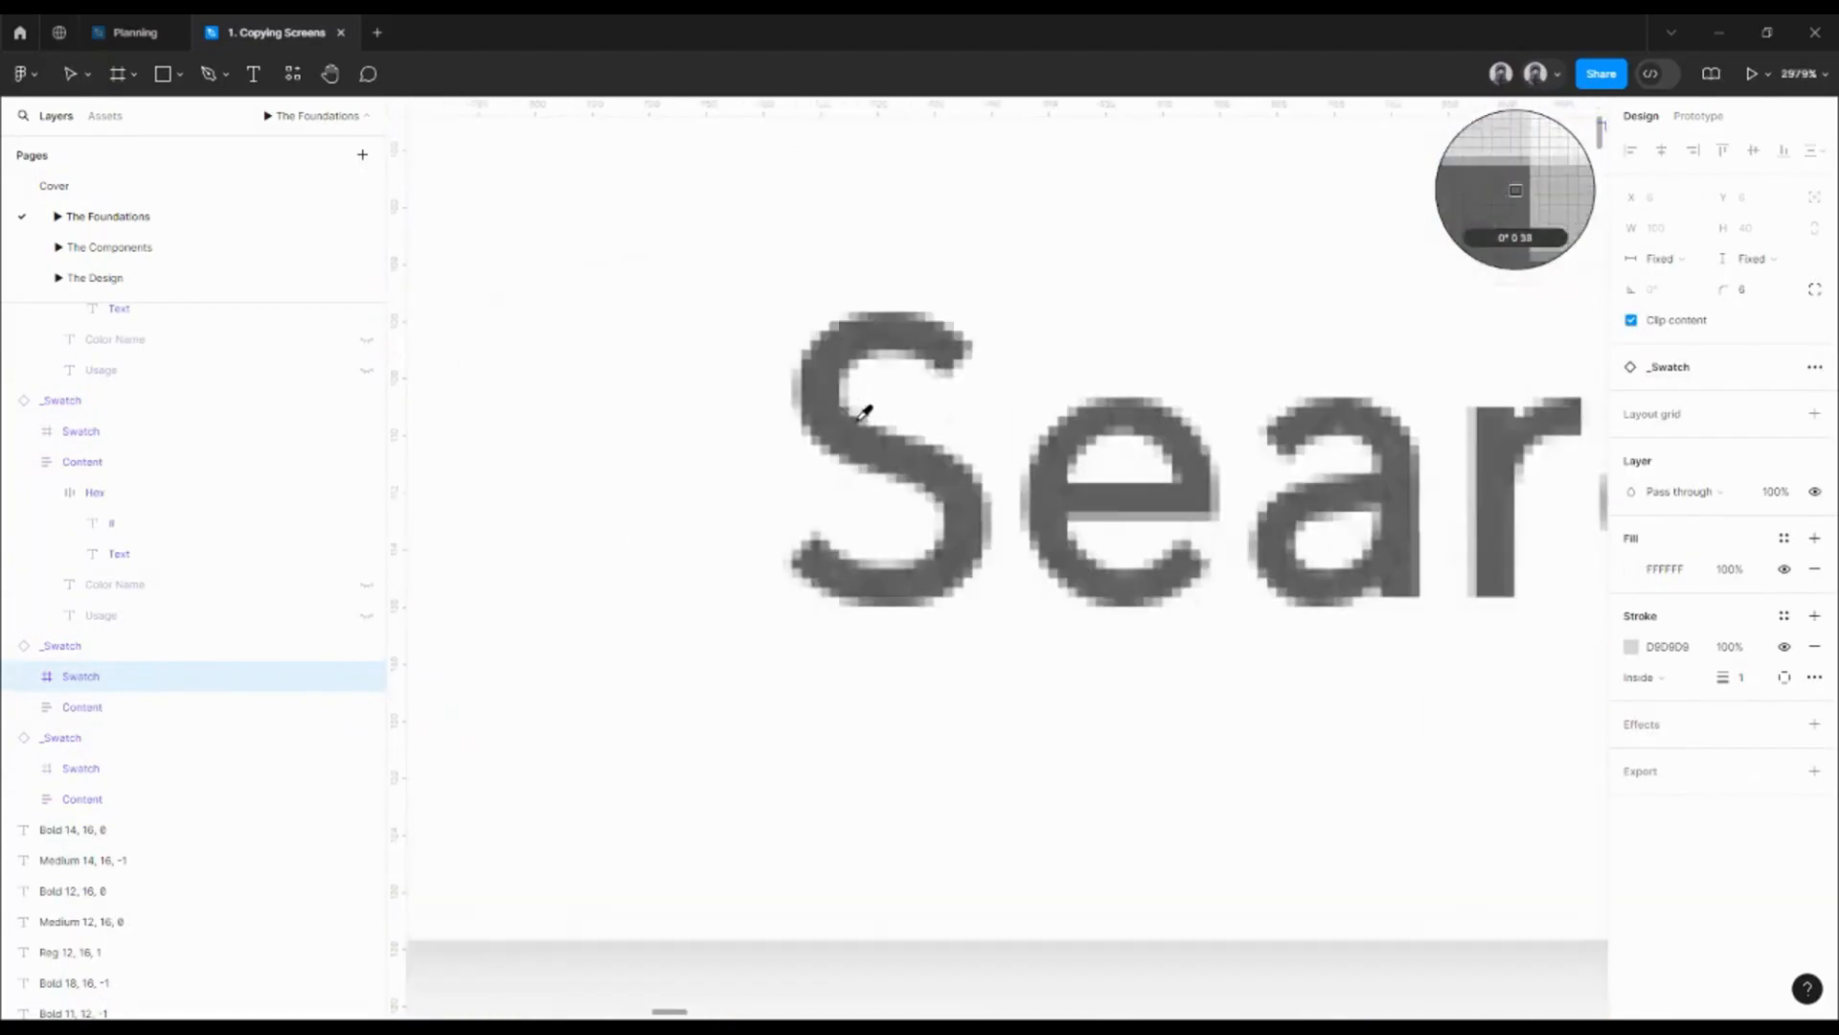
click(835, 361)
- Copy the grey swatch's fill hex code and use it as the swatch's label, 636363
click(1672, 570)
key(ctrl+c)
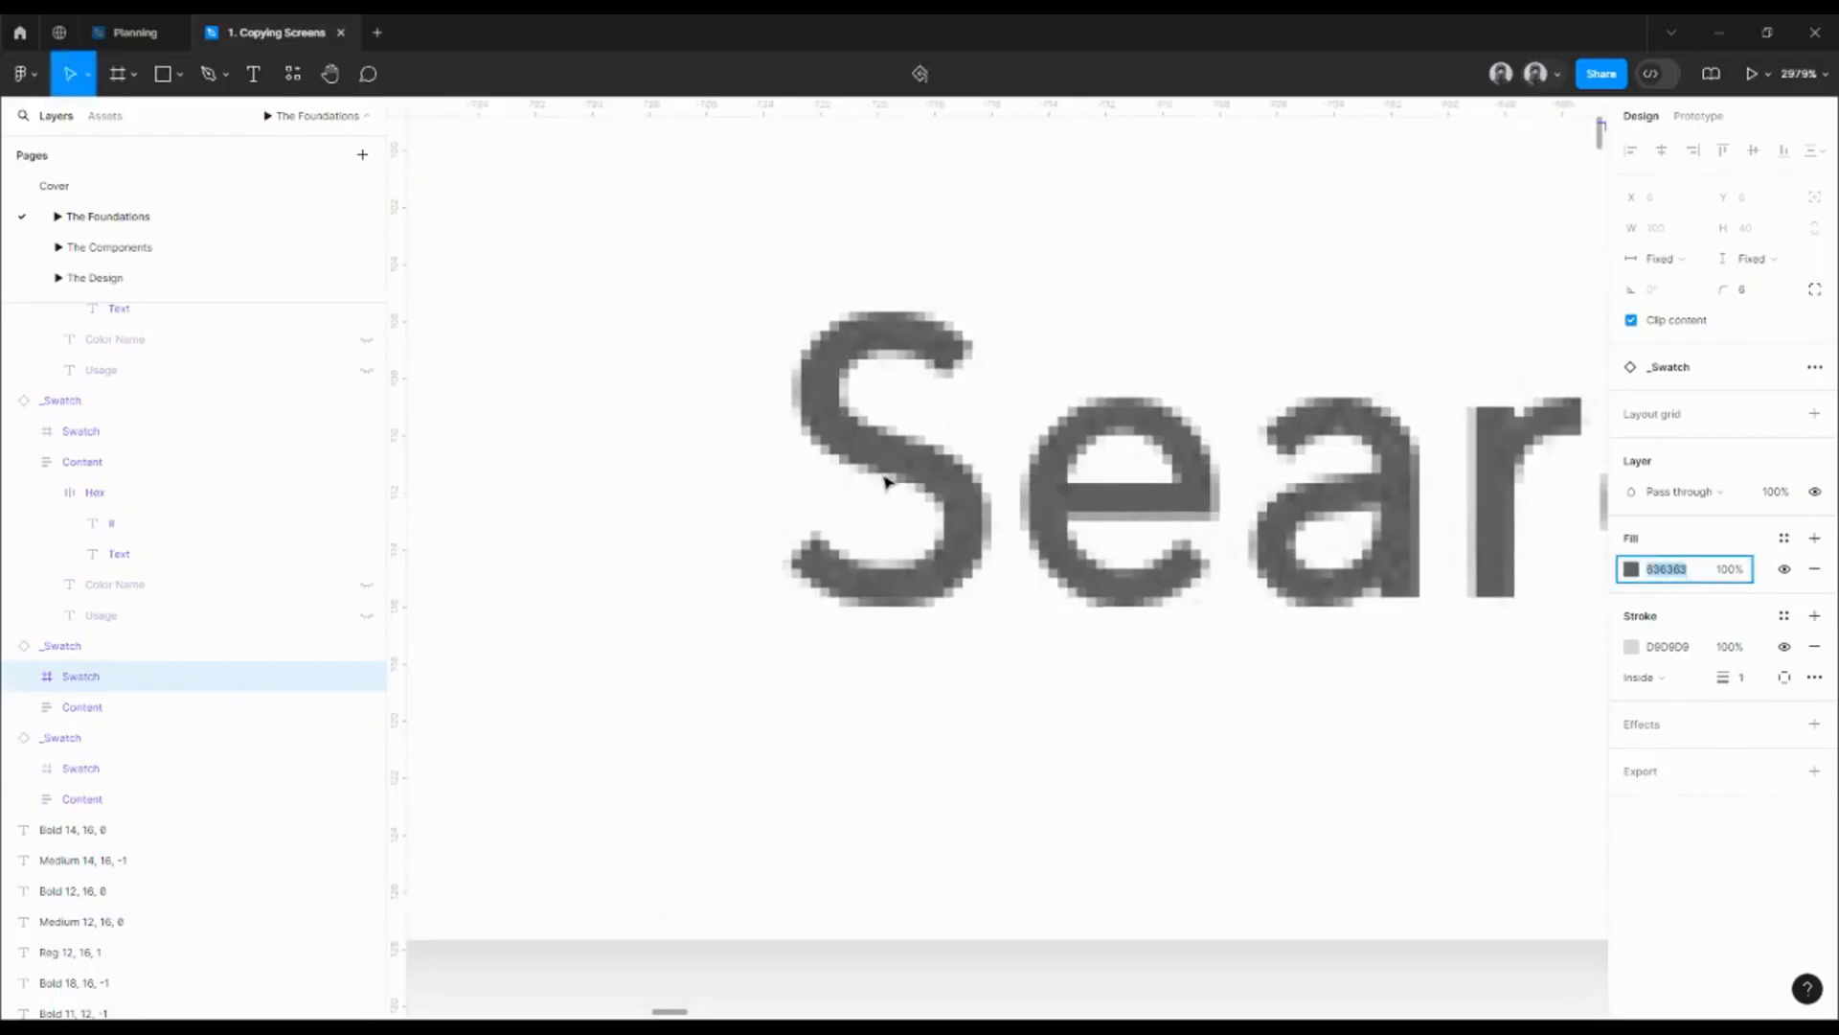
scroll(886, 482, down, 12)
click(1545, 497)
drag(1345, 478, 600, 428)
scroll(907, 460, down, 4)
ctrl+double_click(1301, 406)
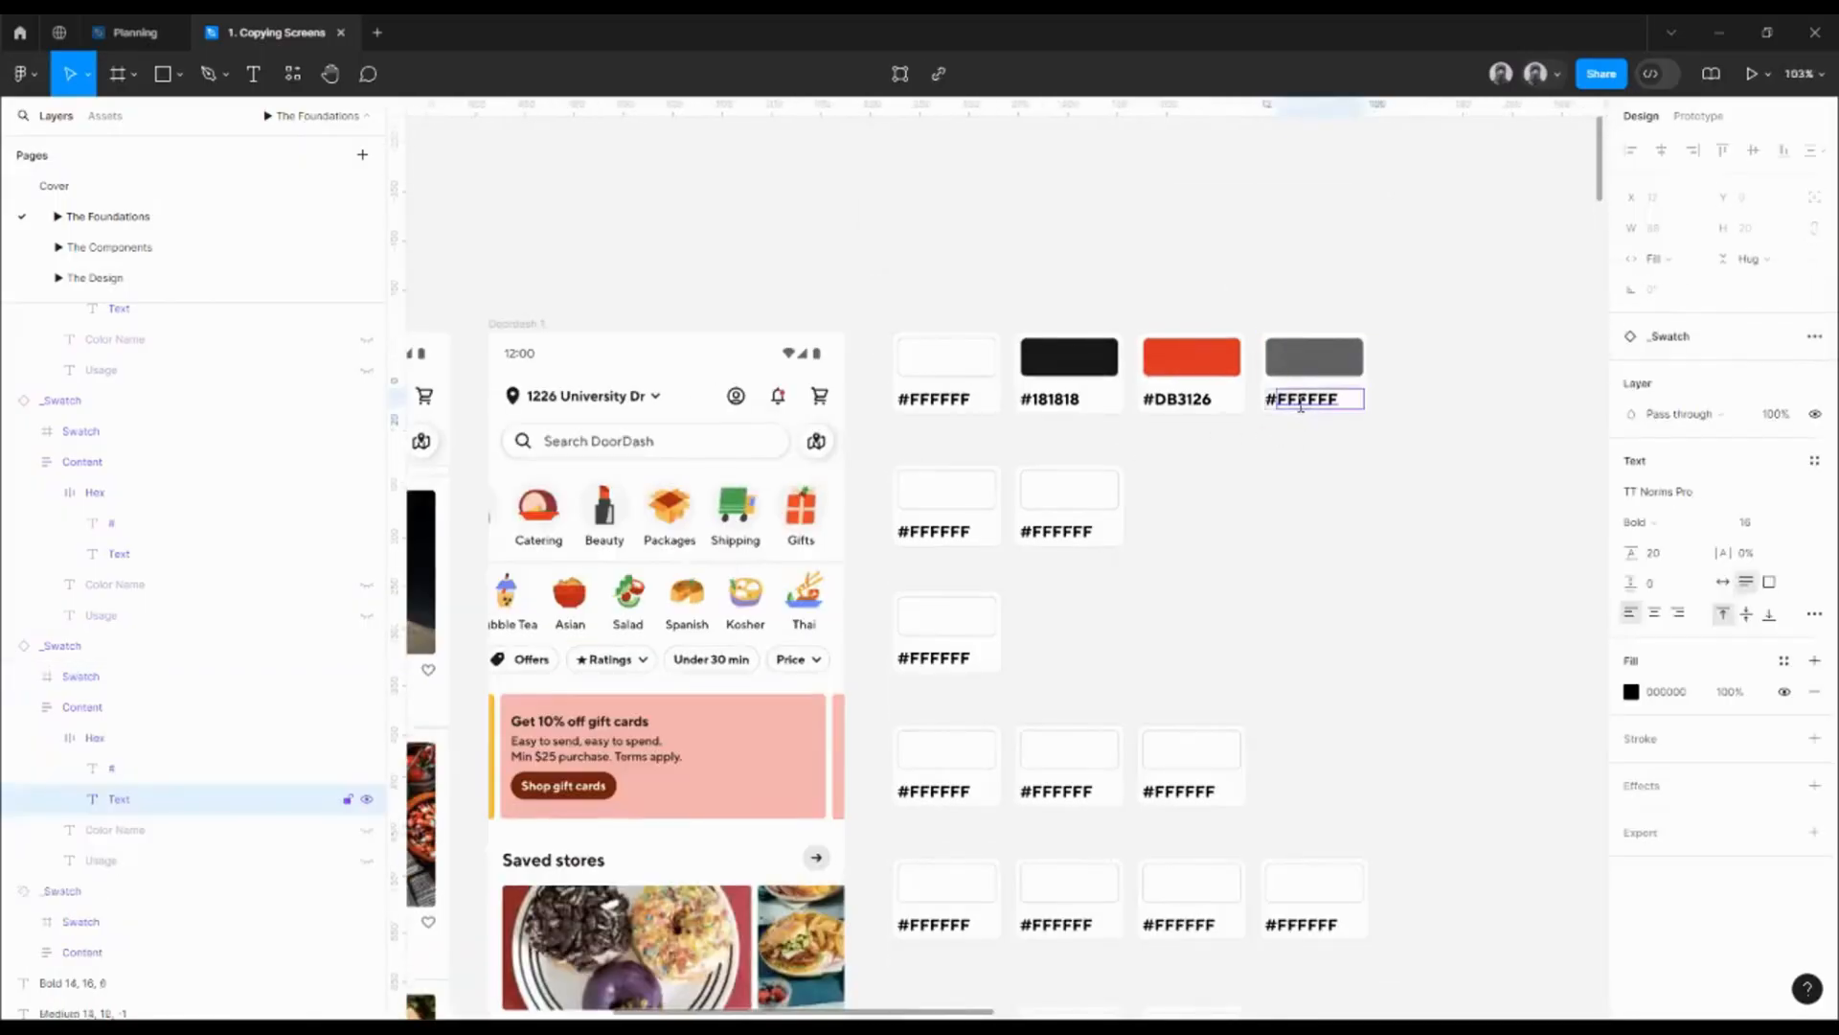
key(ctrl+v)
- Fill the first swatch of the second row with the light grey F6F6F6 sampled from the circle behind the Gifts icon
drag(1034, 480, 1195, 445)
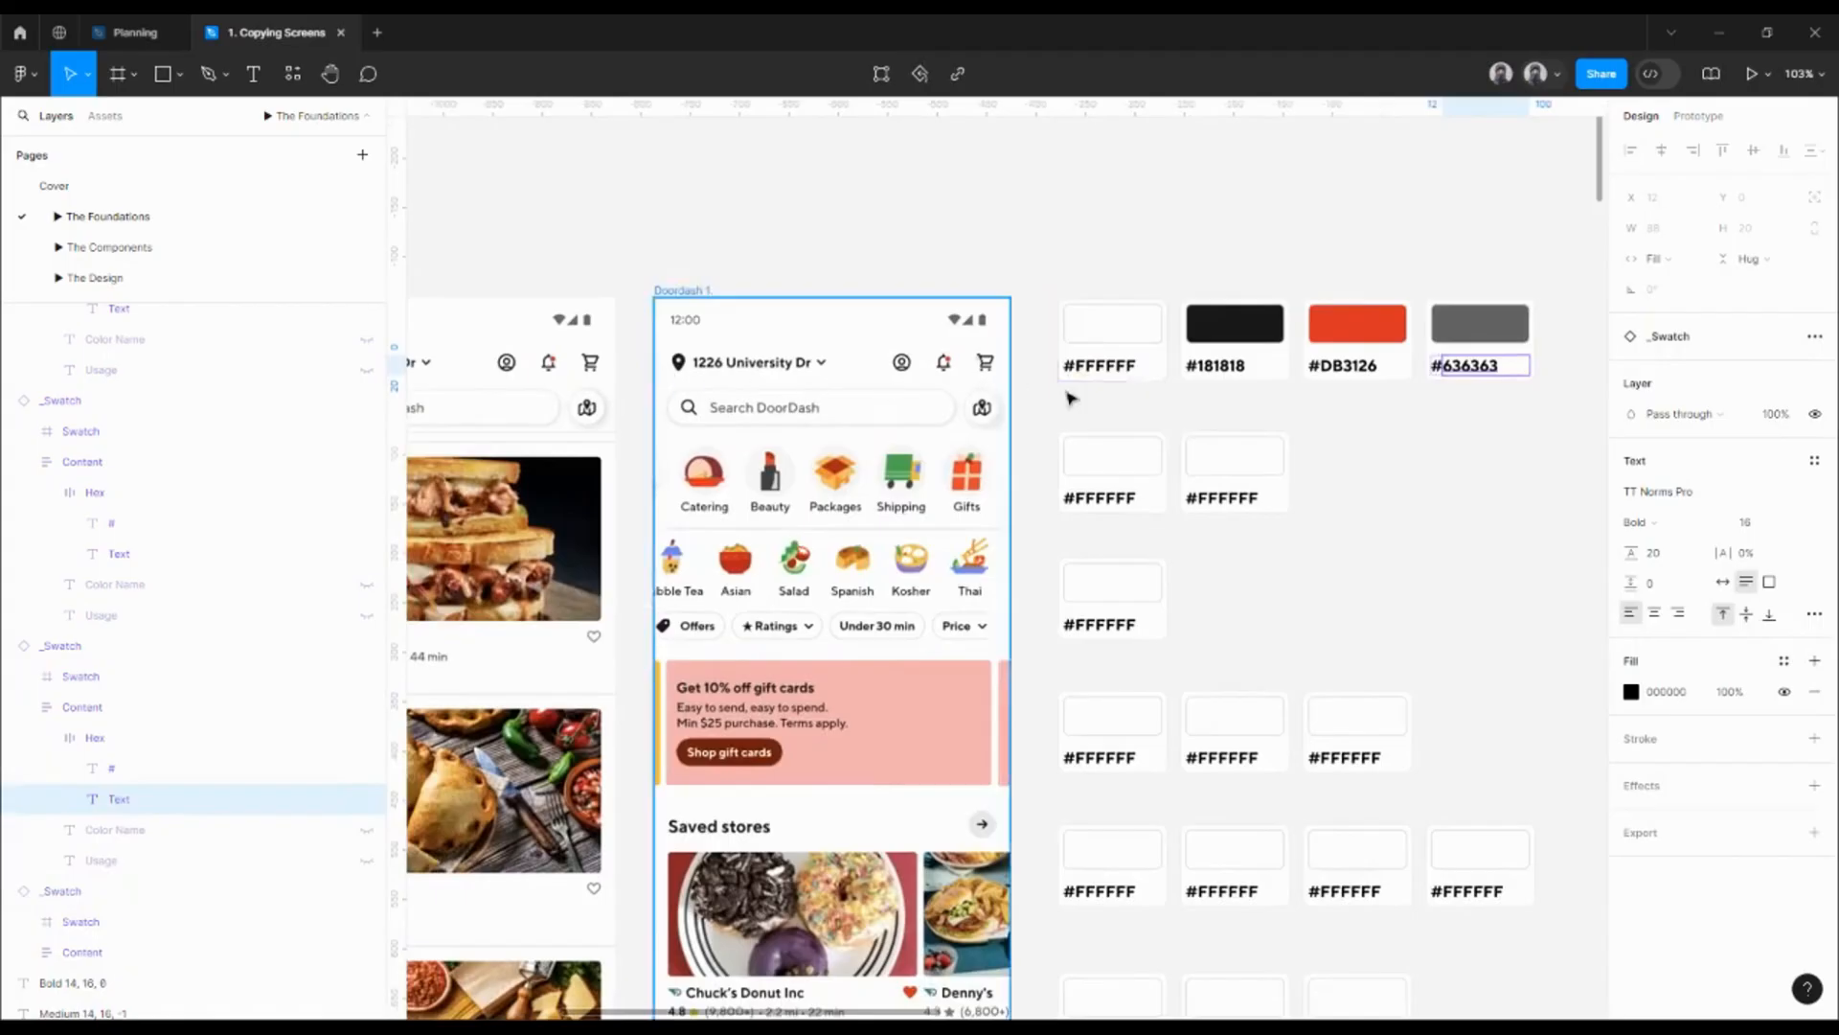
click(1200, 443)
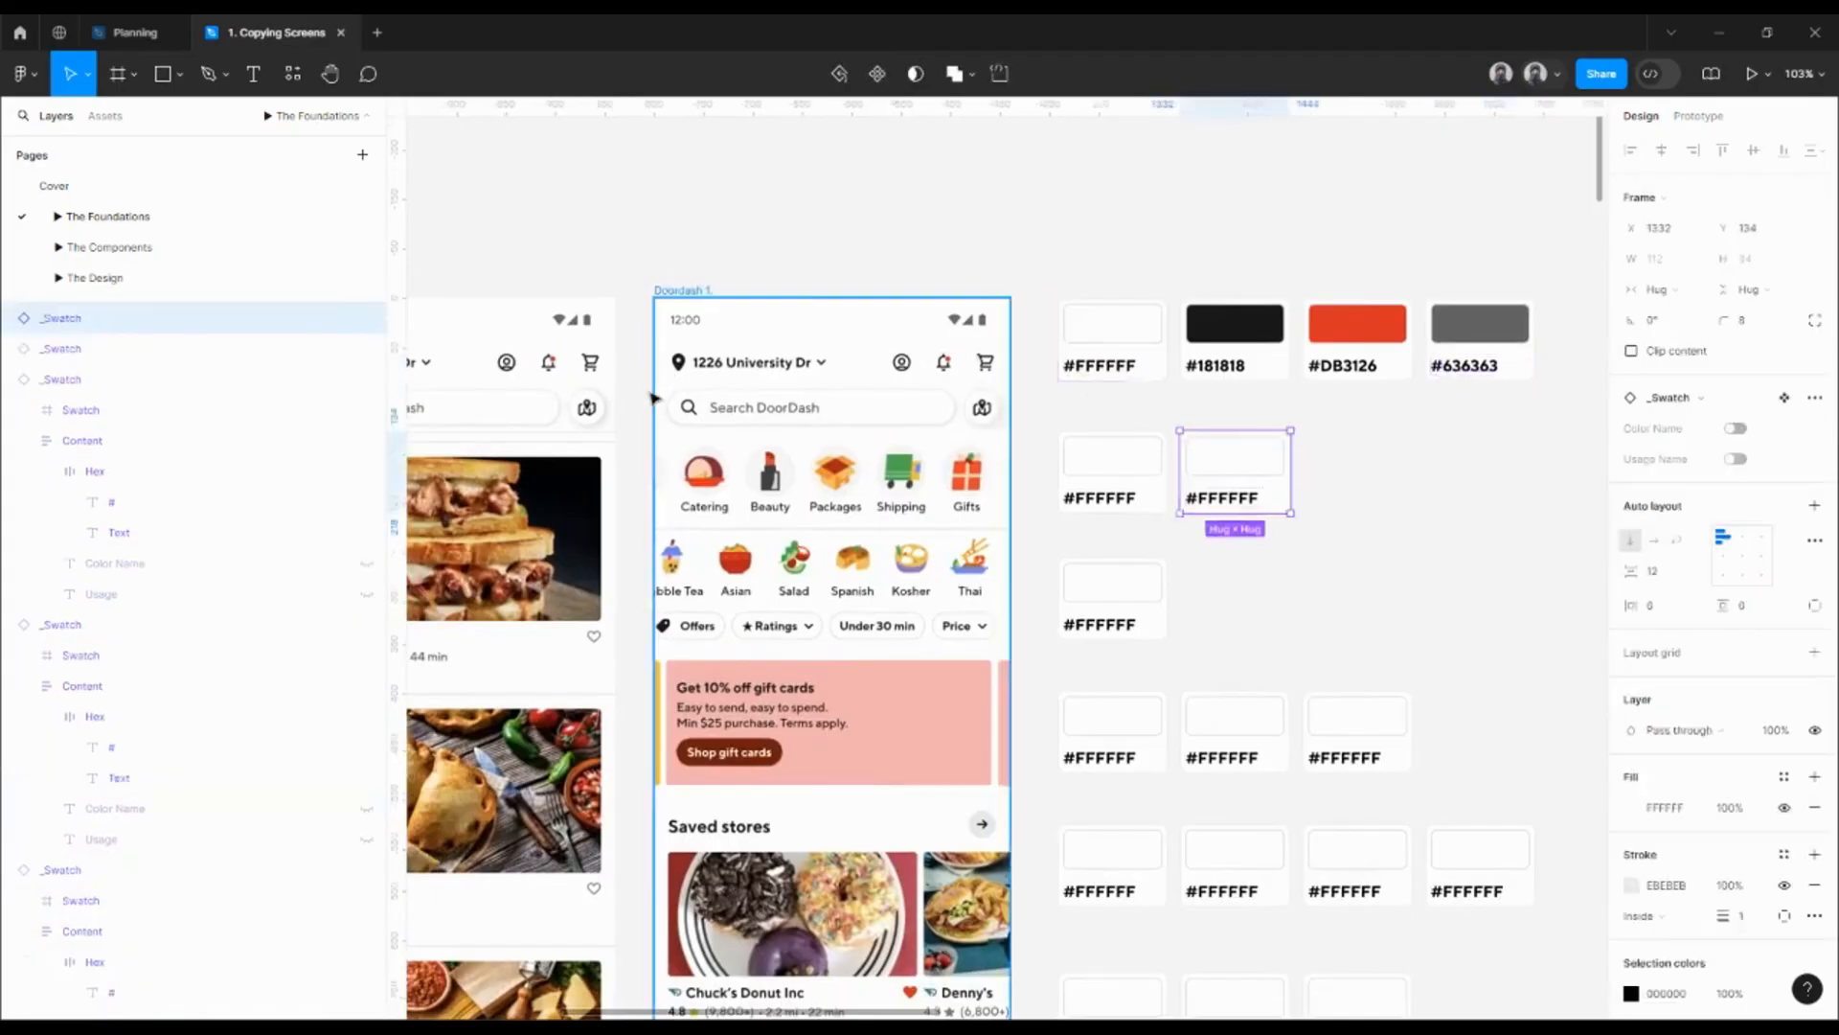
click(1466, 412)
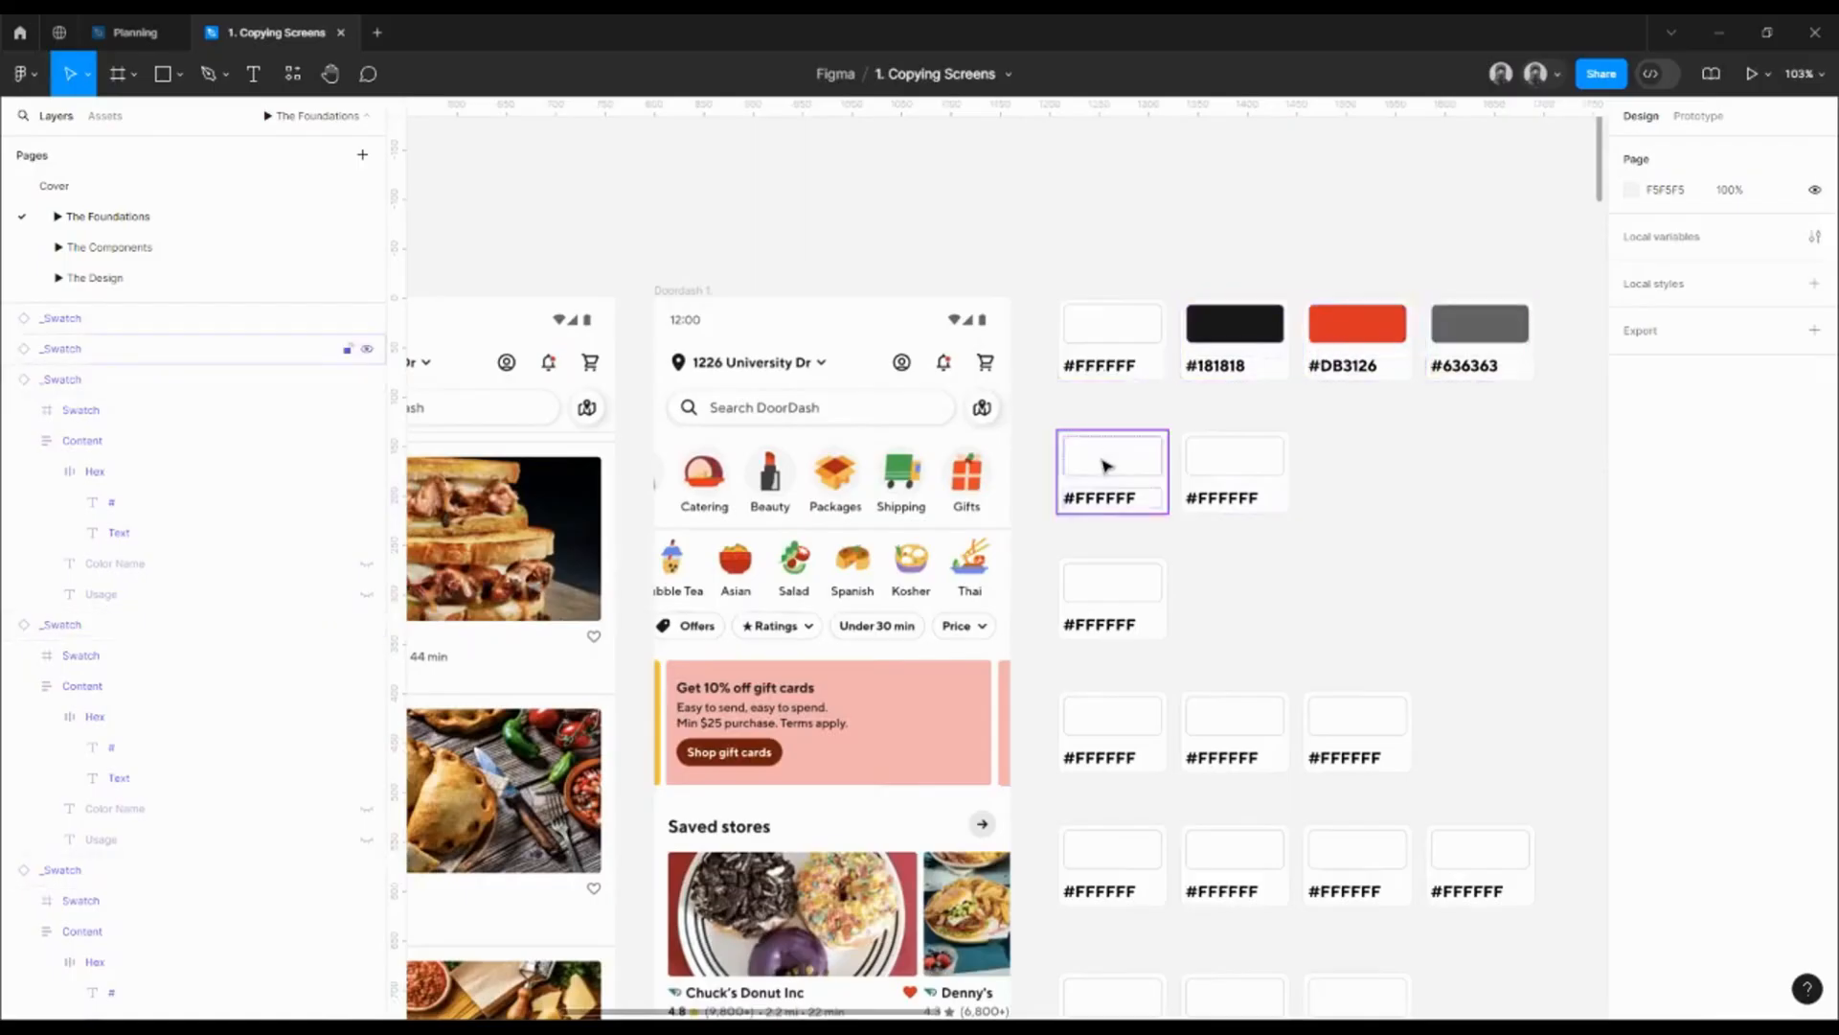
scroll(1101, 467, up, 5)
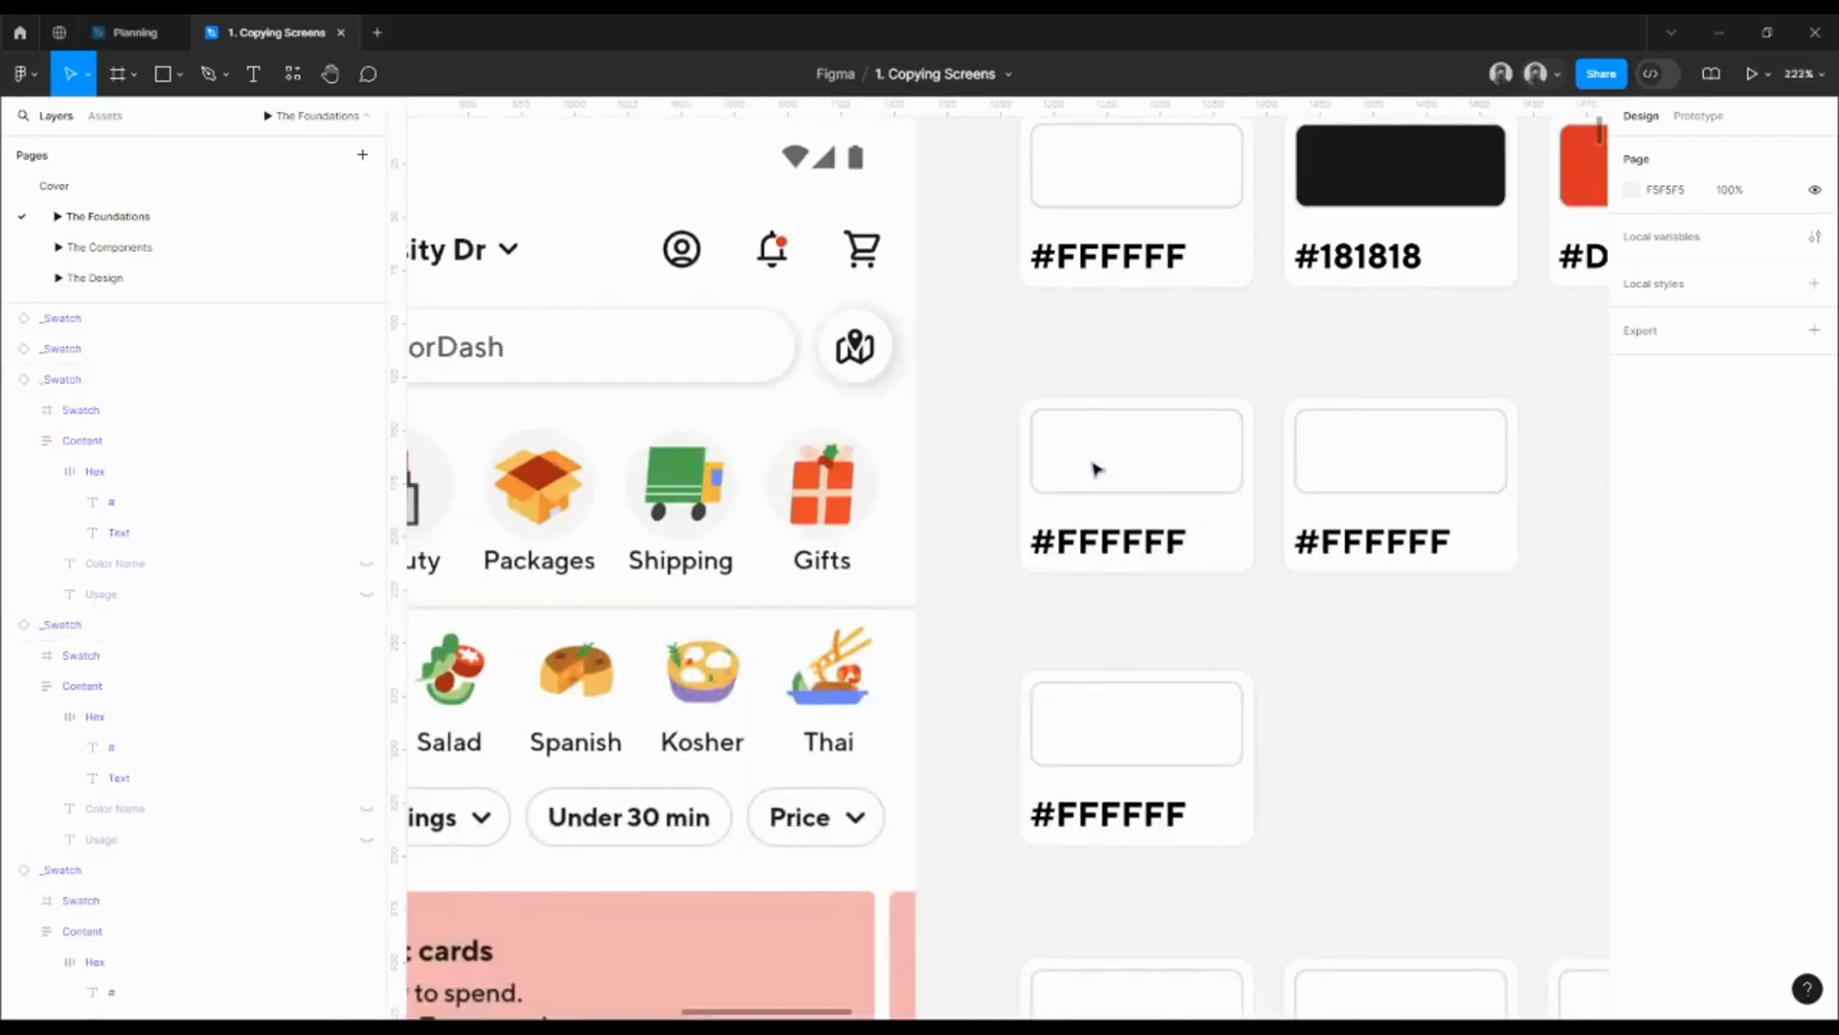
click(1097, 468)
scroll(989, 468, left, 3)
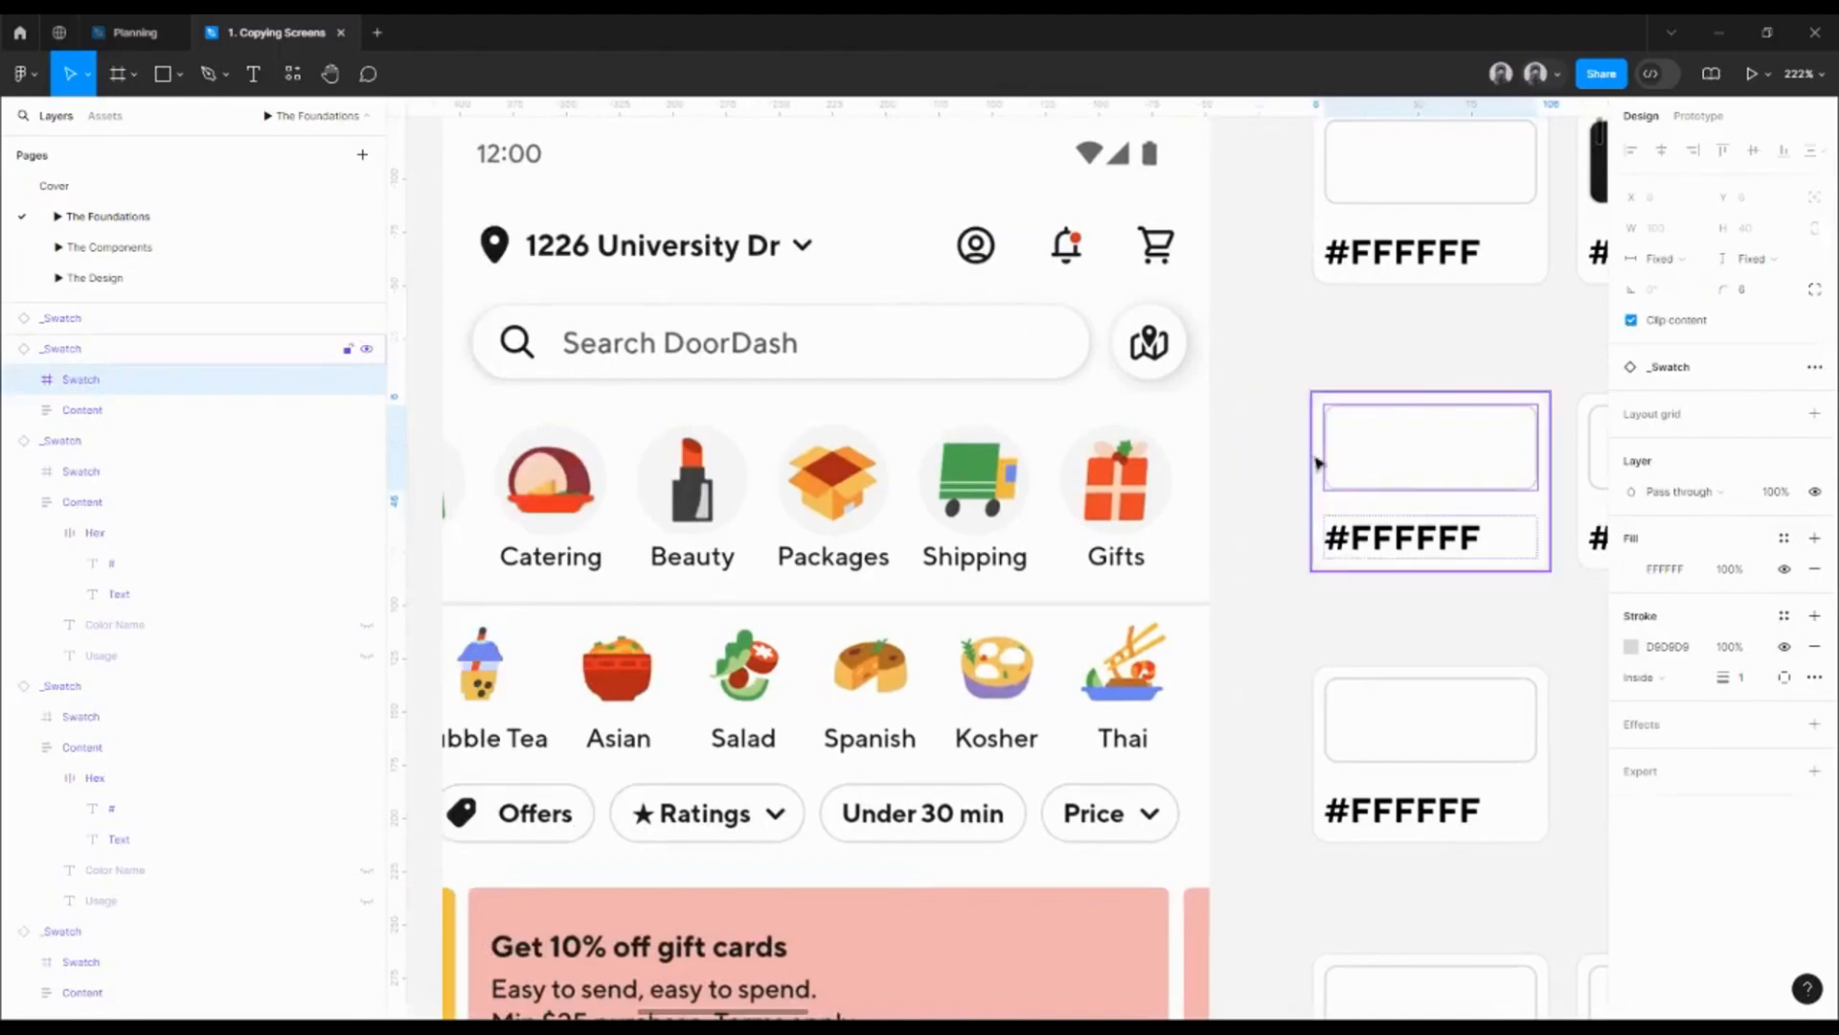
key(i)
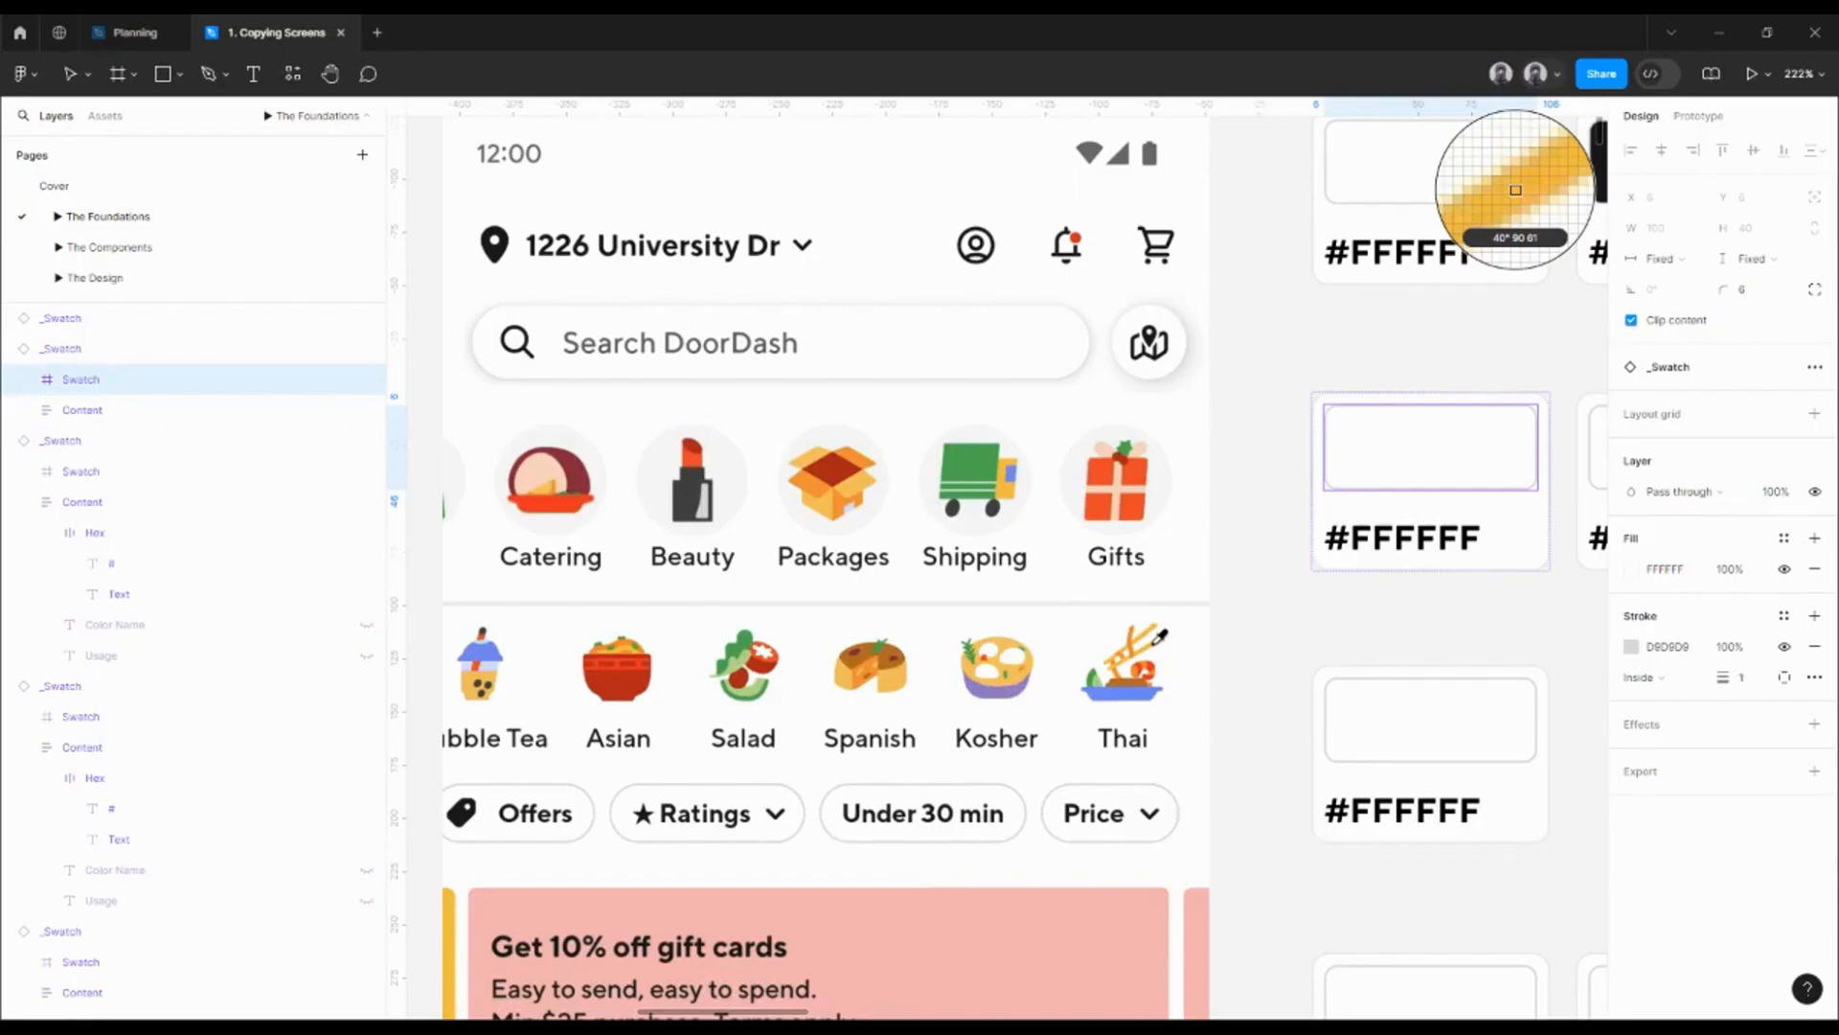
click(1091, 438)
- Copy the light grey swatch's fill hex code and use it as the swatch's label, F6F6F6
click(1648, 575)
key(ctrl+c)
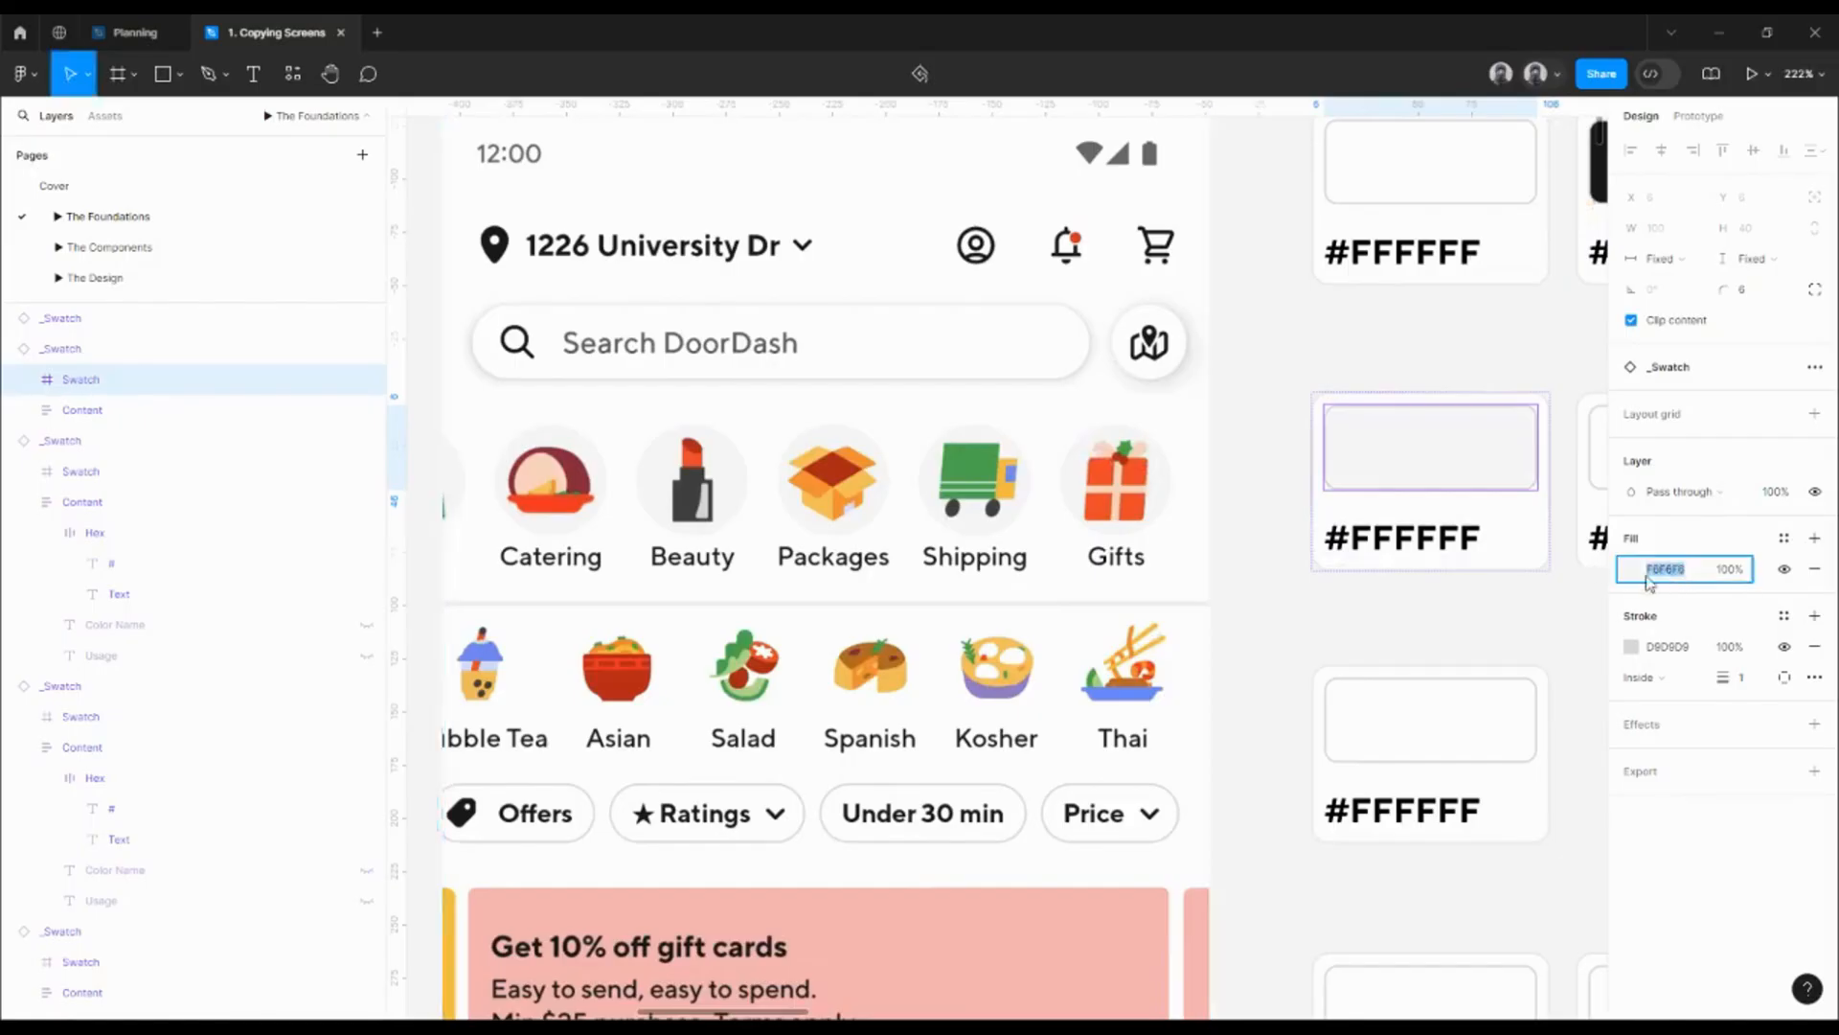
double_click(1458, 539)
double_click(1458, 538)
double_click(1459, 538)
key(ctrl+v)
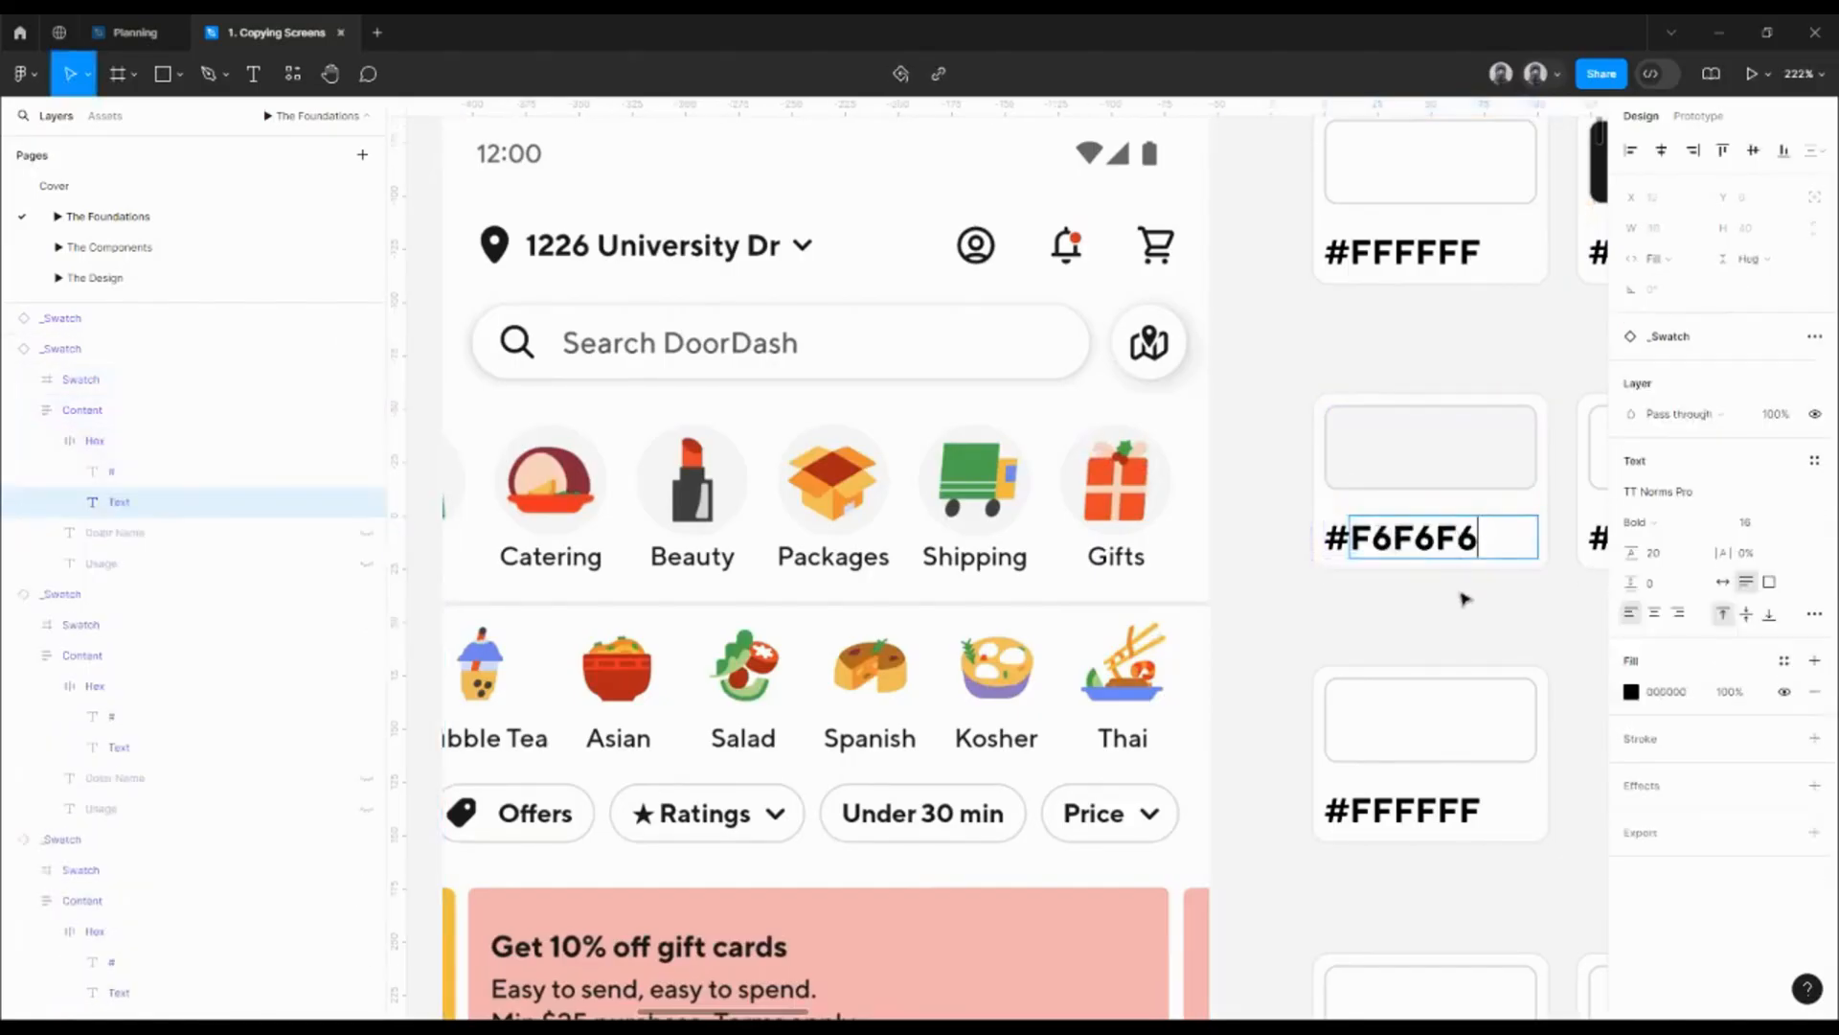
click(1293, 566)
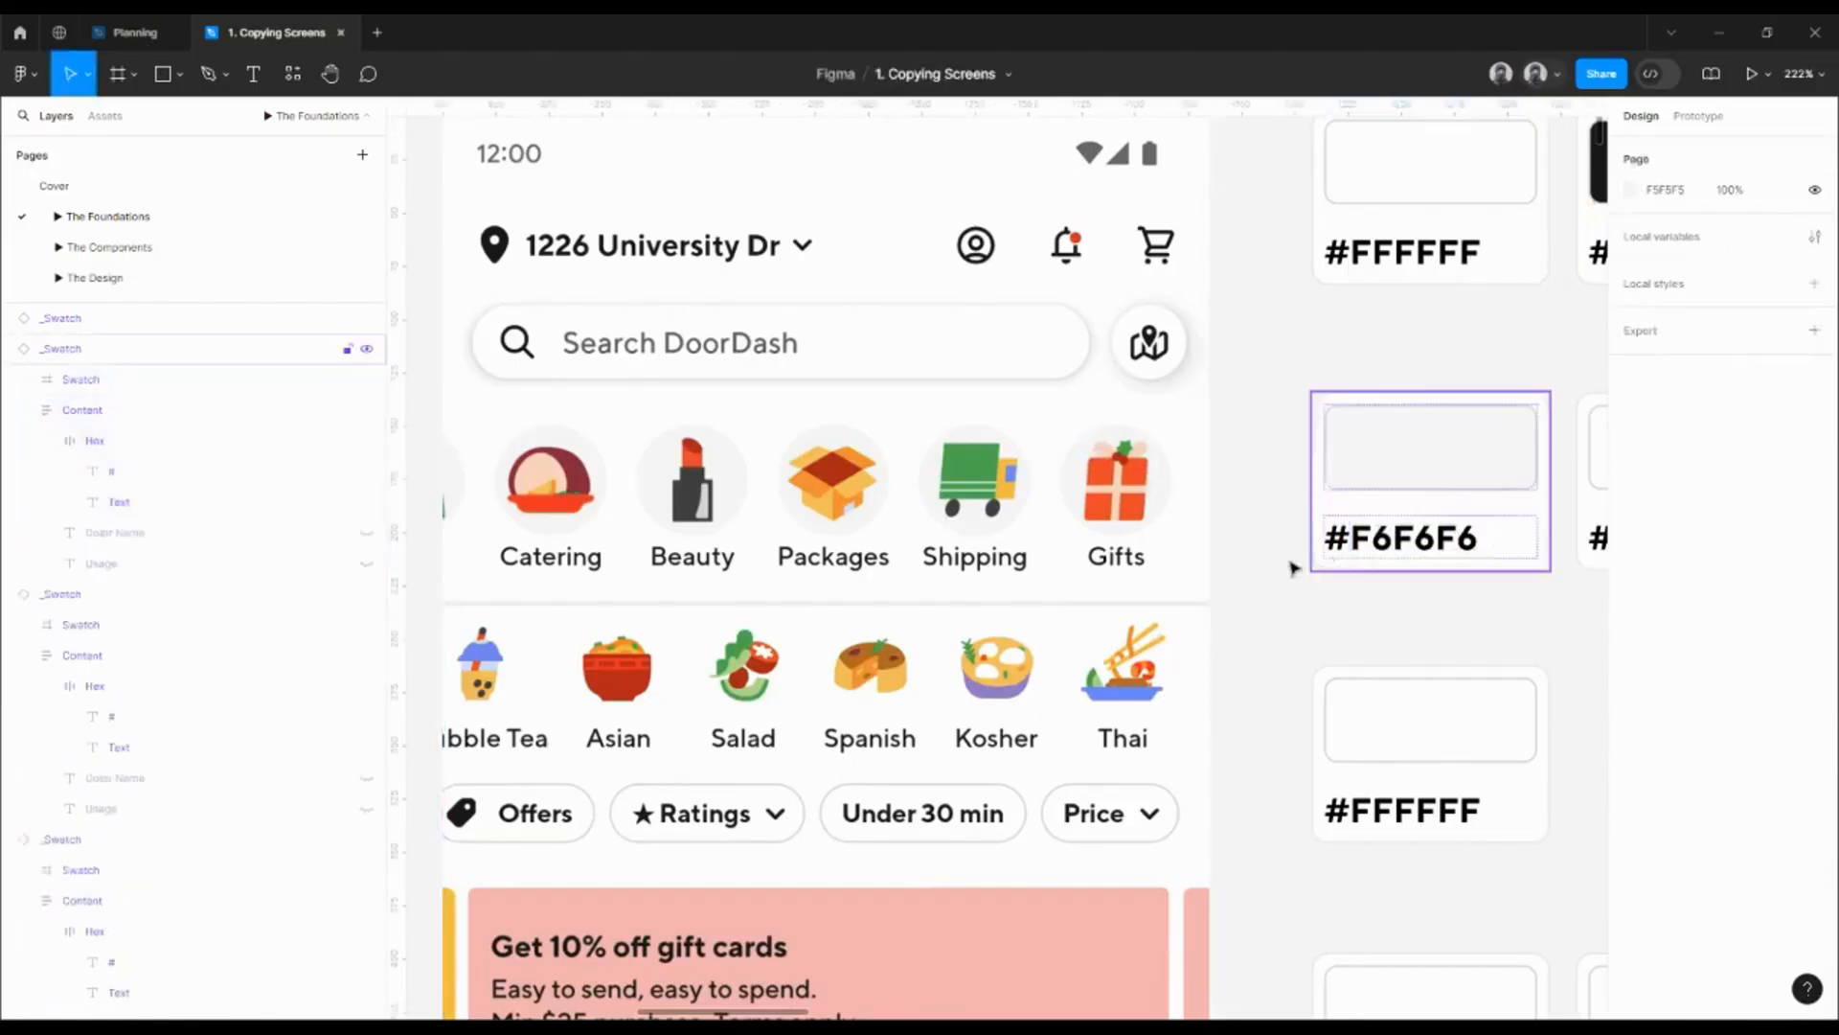
- Fill the second swatch of the second row with the grey E9E9E9 sampled from the divider line below the Shipping and Gifts categories
double_click(1594, 466)
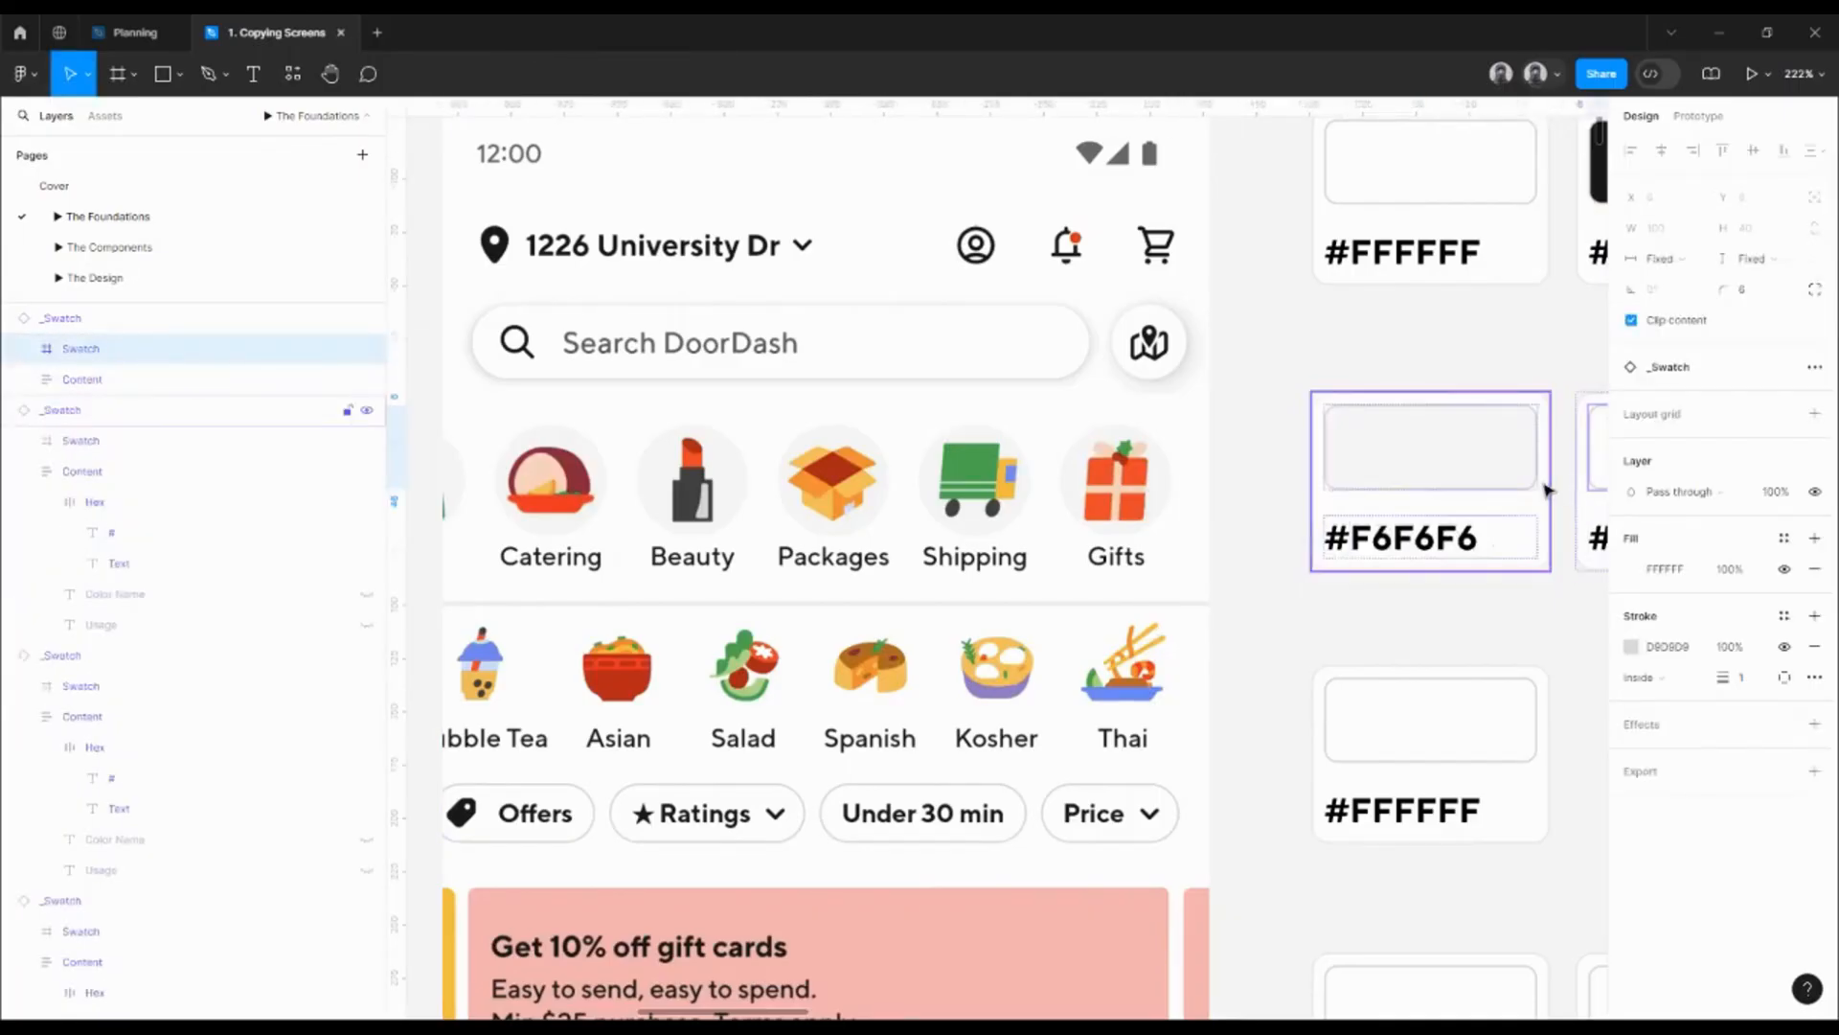
key(c)
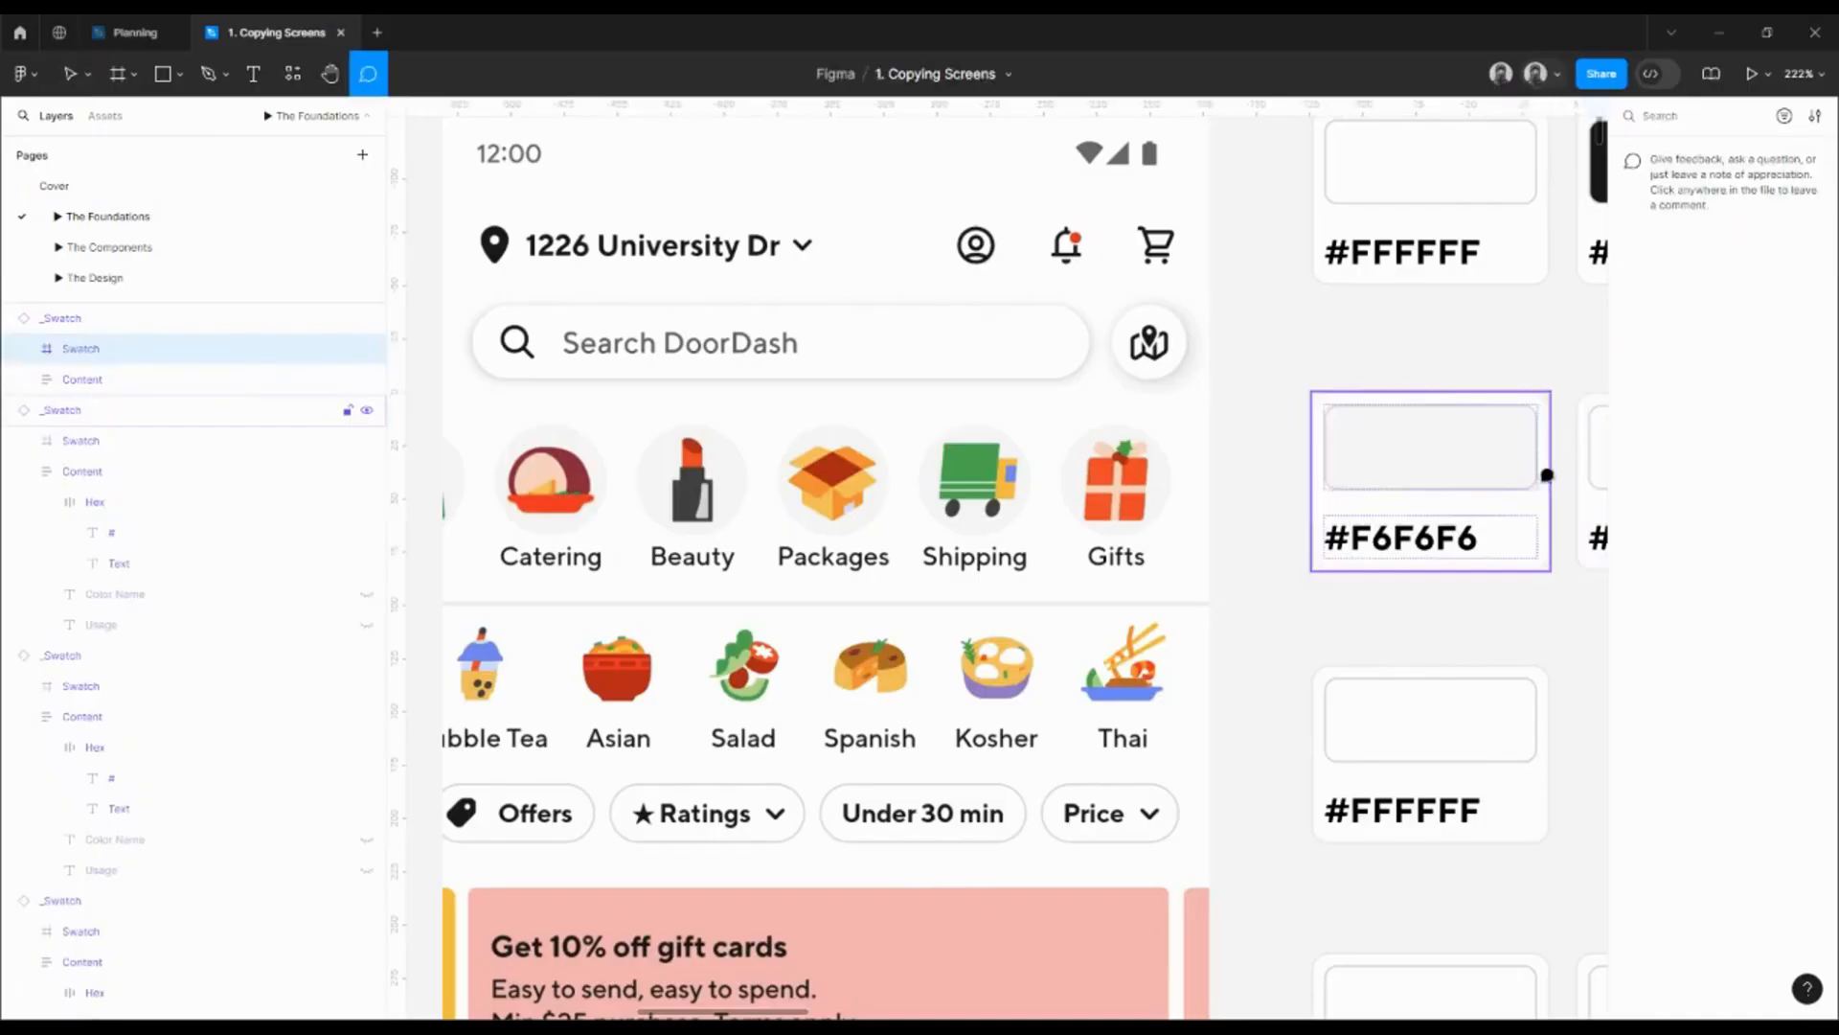
key(i)
scroll(1088, 616, up, 3)
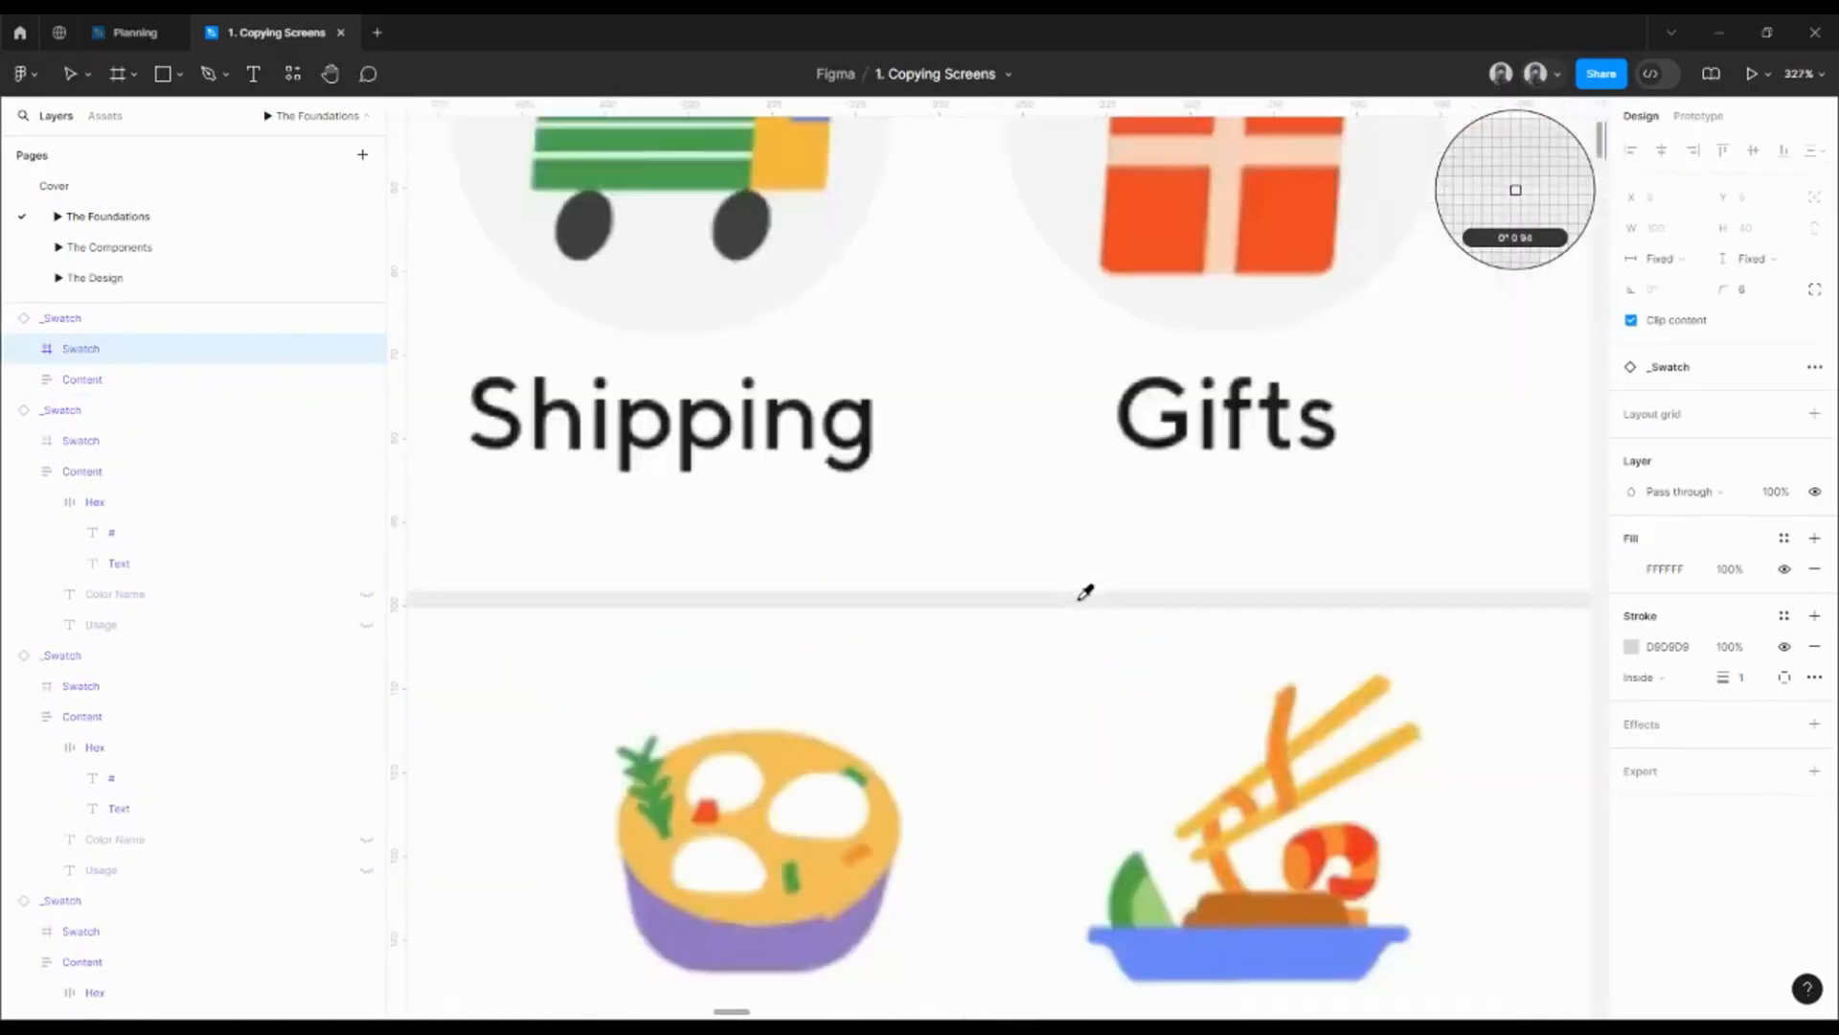
scroll(1085, 593, up, 2)
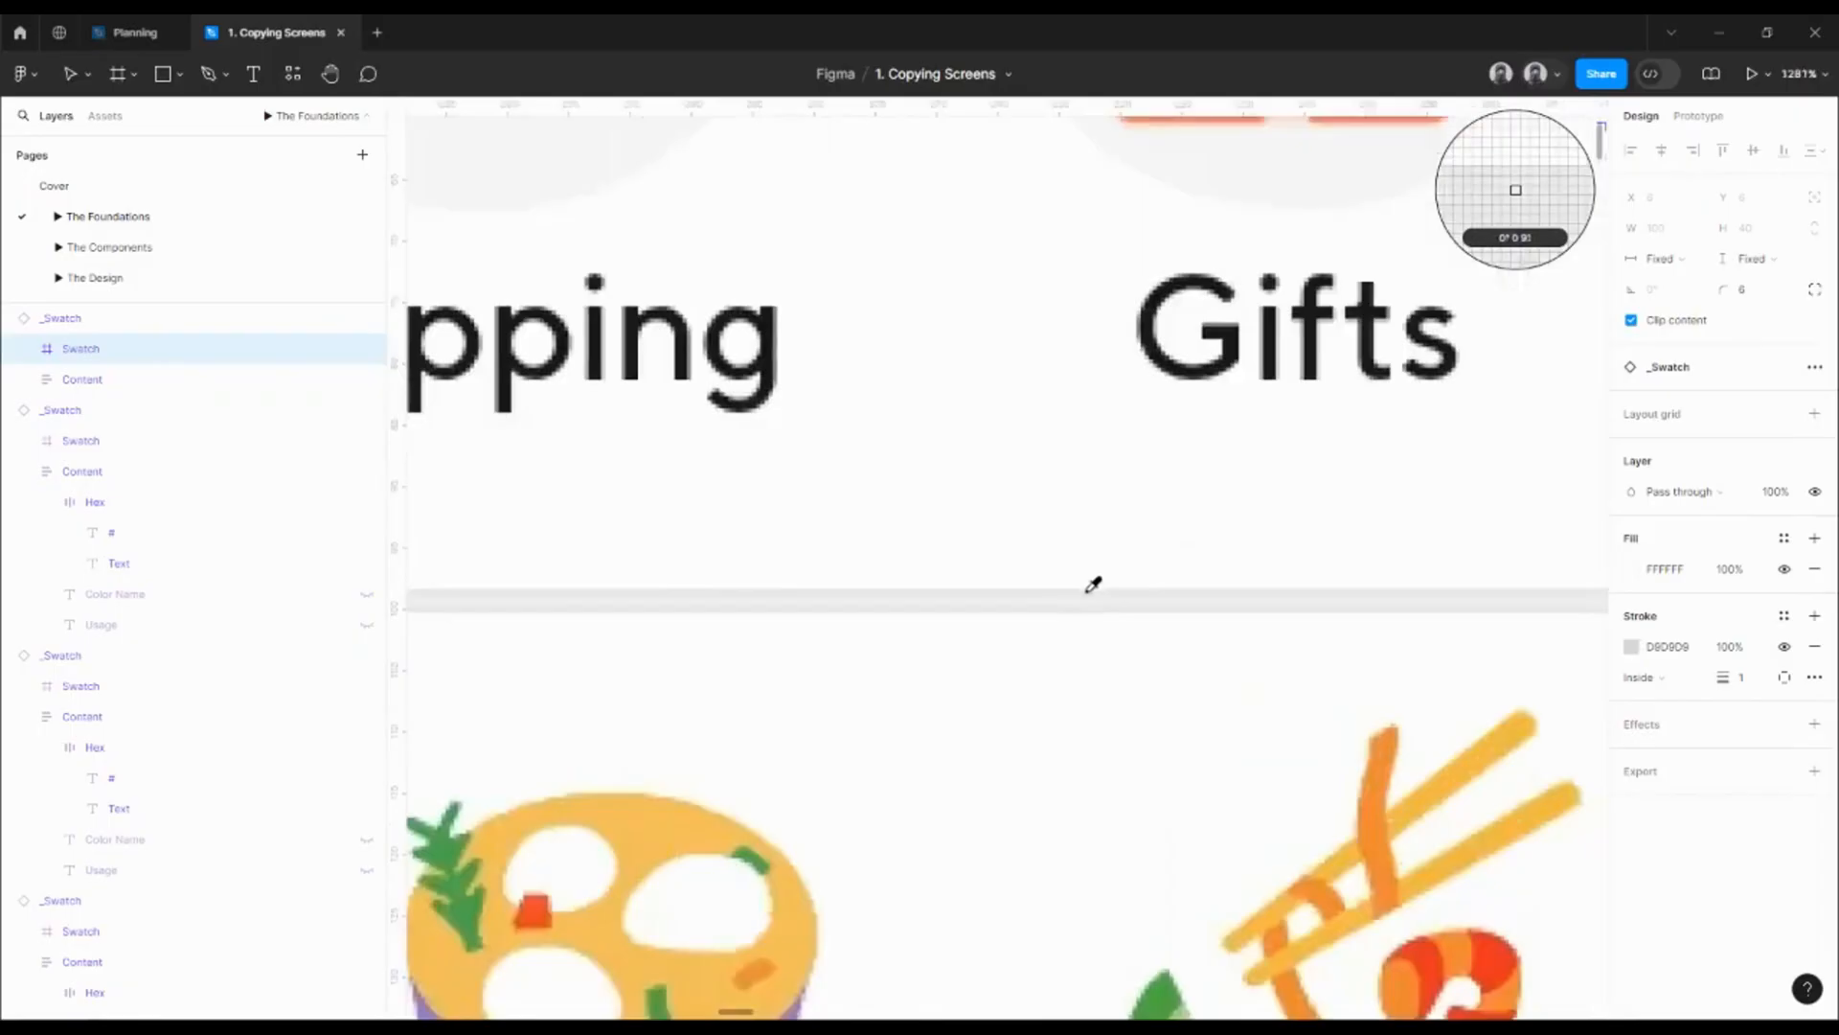
click(1093, 584)
scroll(1080, 593, down, 10)
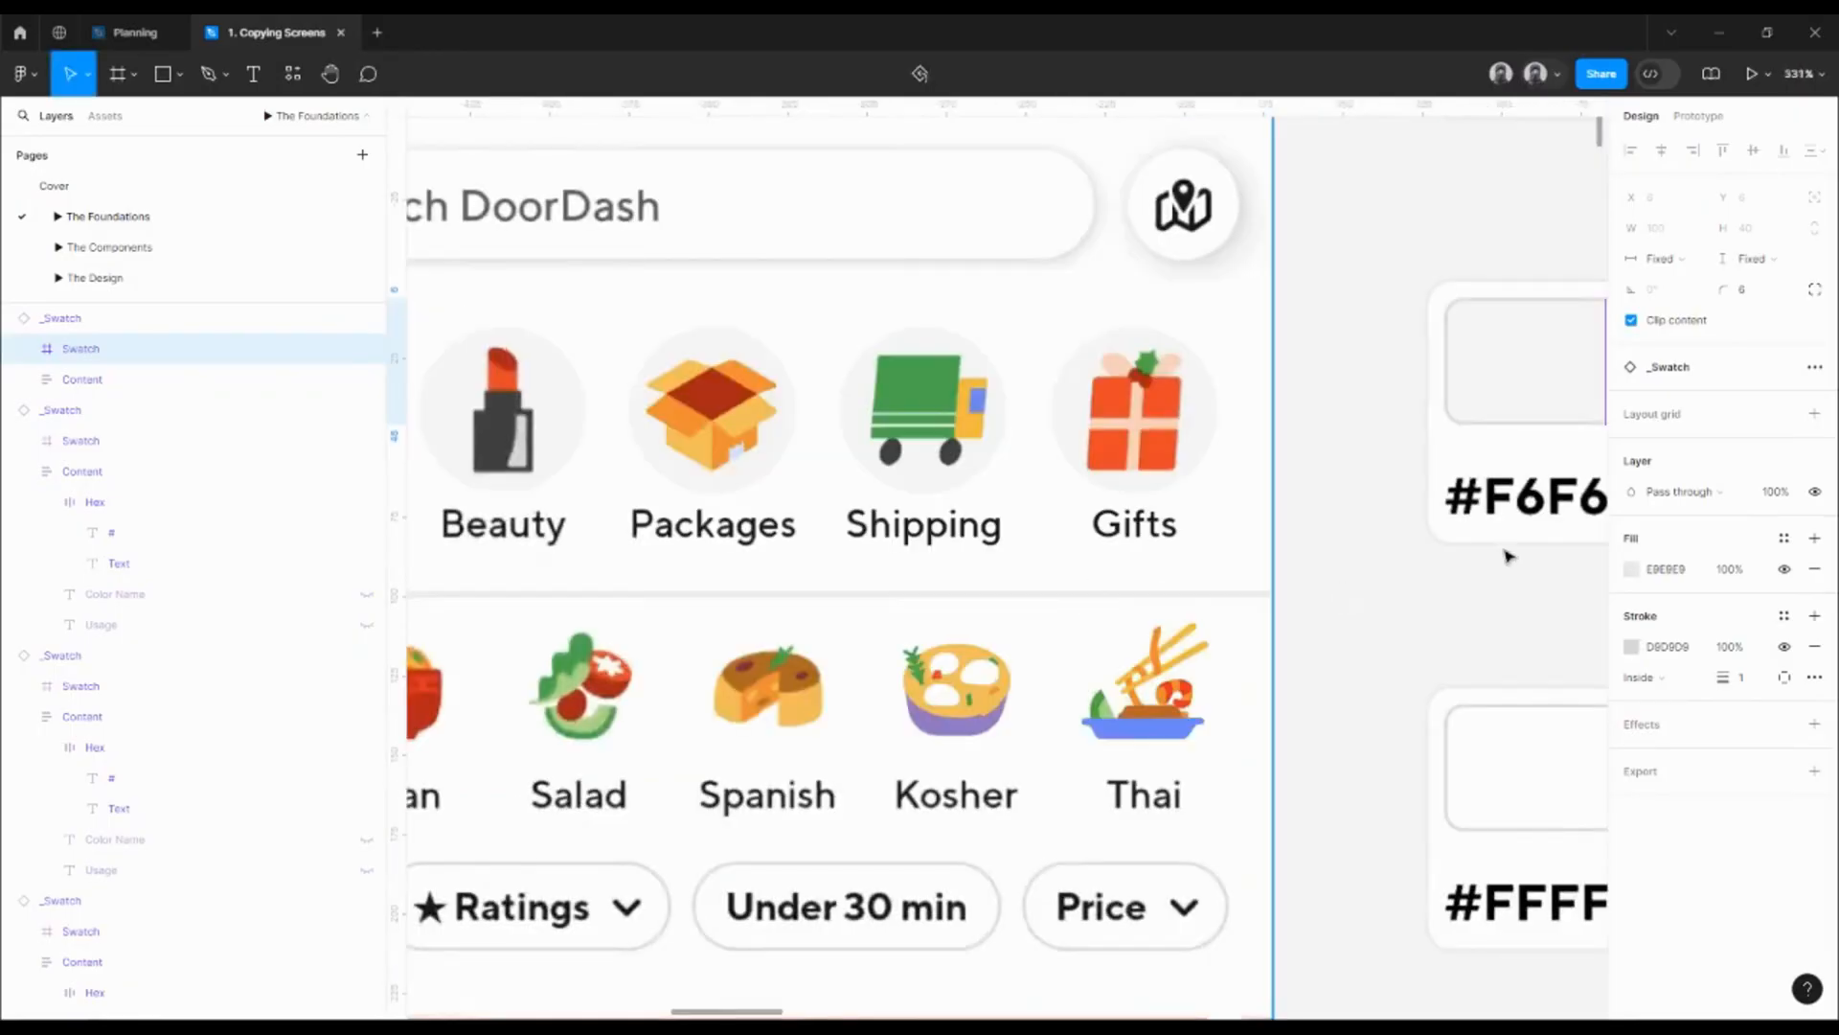
- Replace the placeholder hex label of the second row's second swatch with E9E9E9
click(1671, 570)
click(1316, 590)
scroll(1314, 588, down, 5)
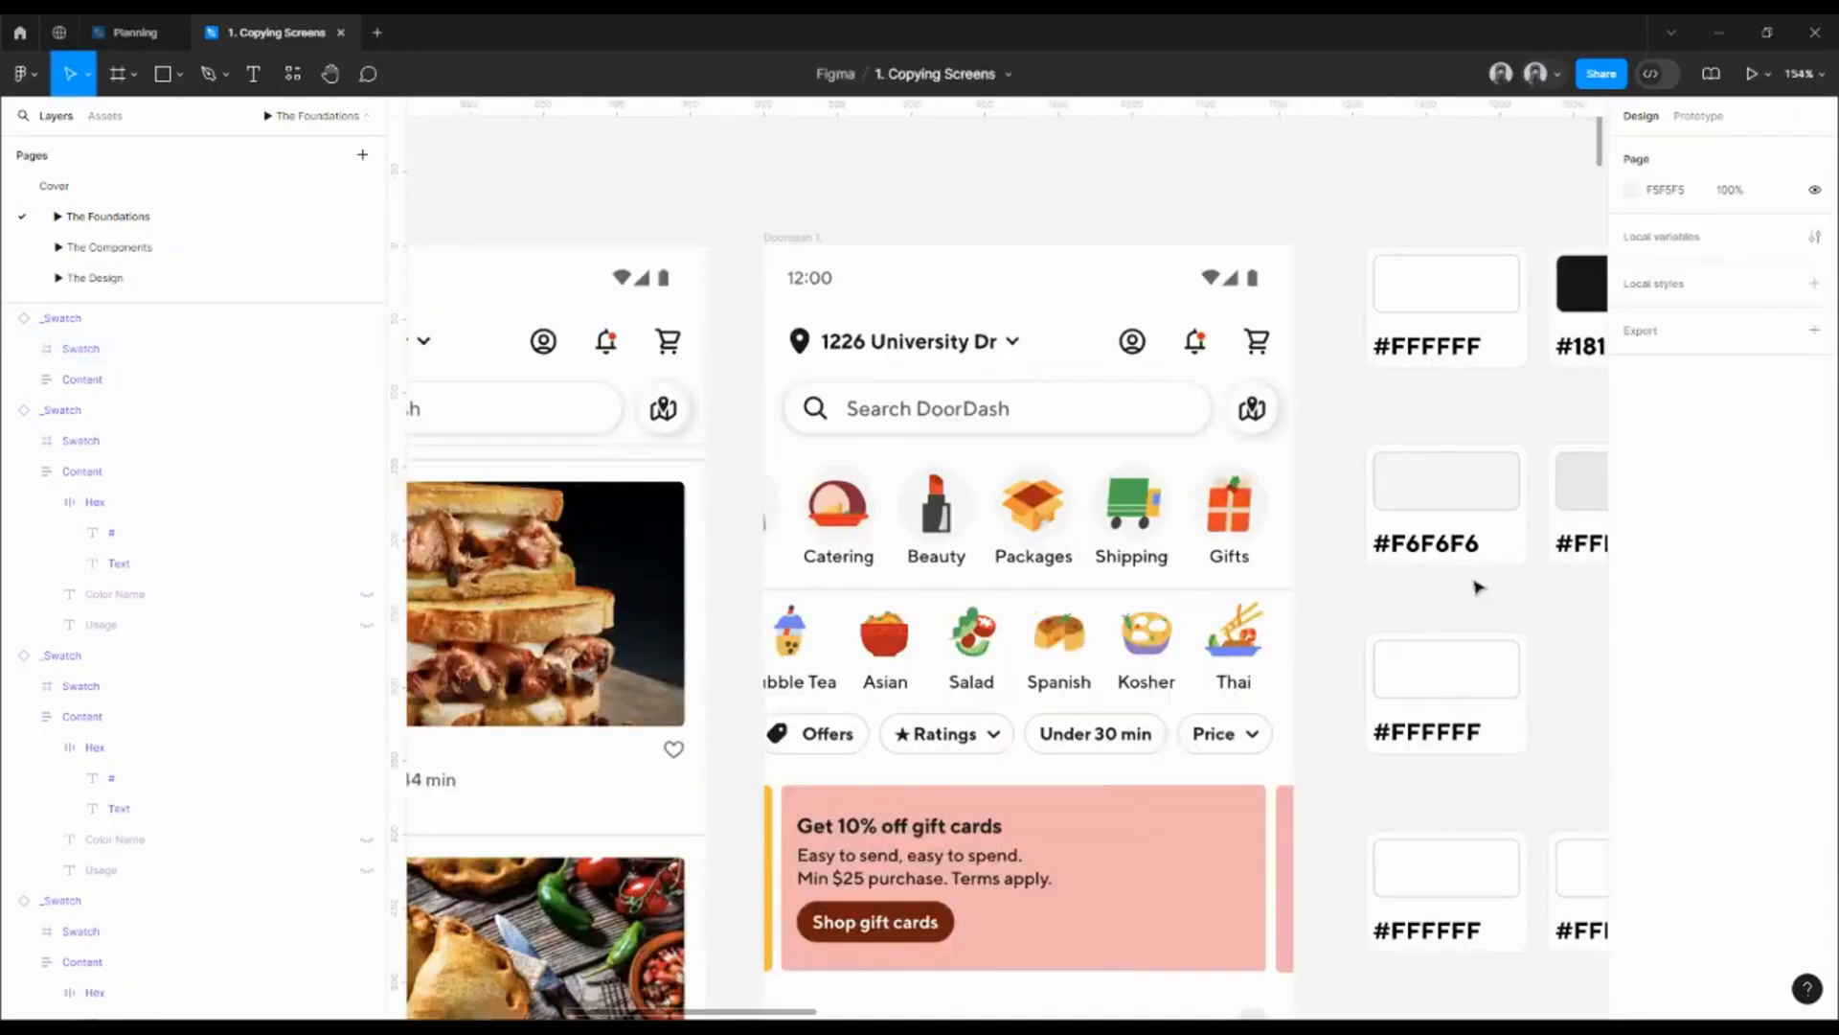
ctrl+click(1591, 545)
double_click(1590, 545)
text(E9E9E9)
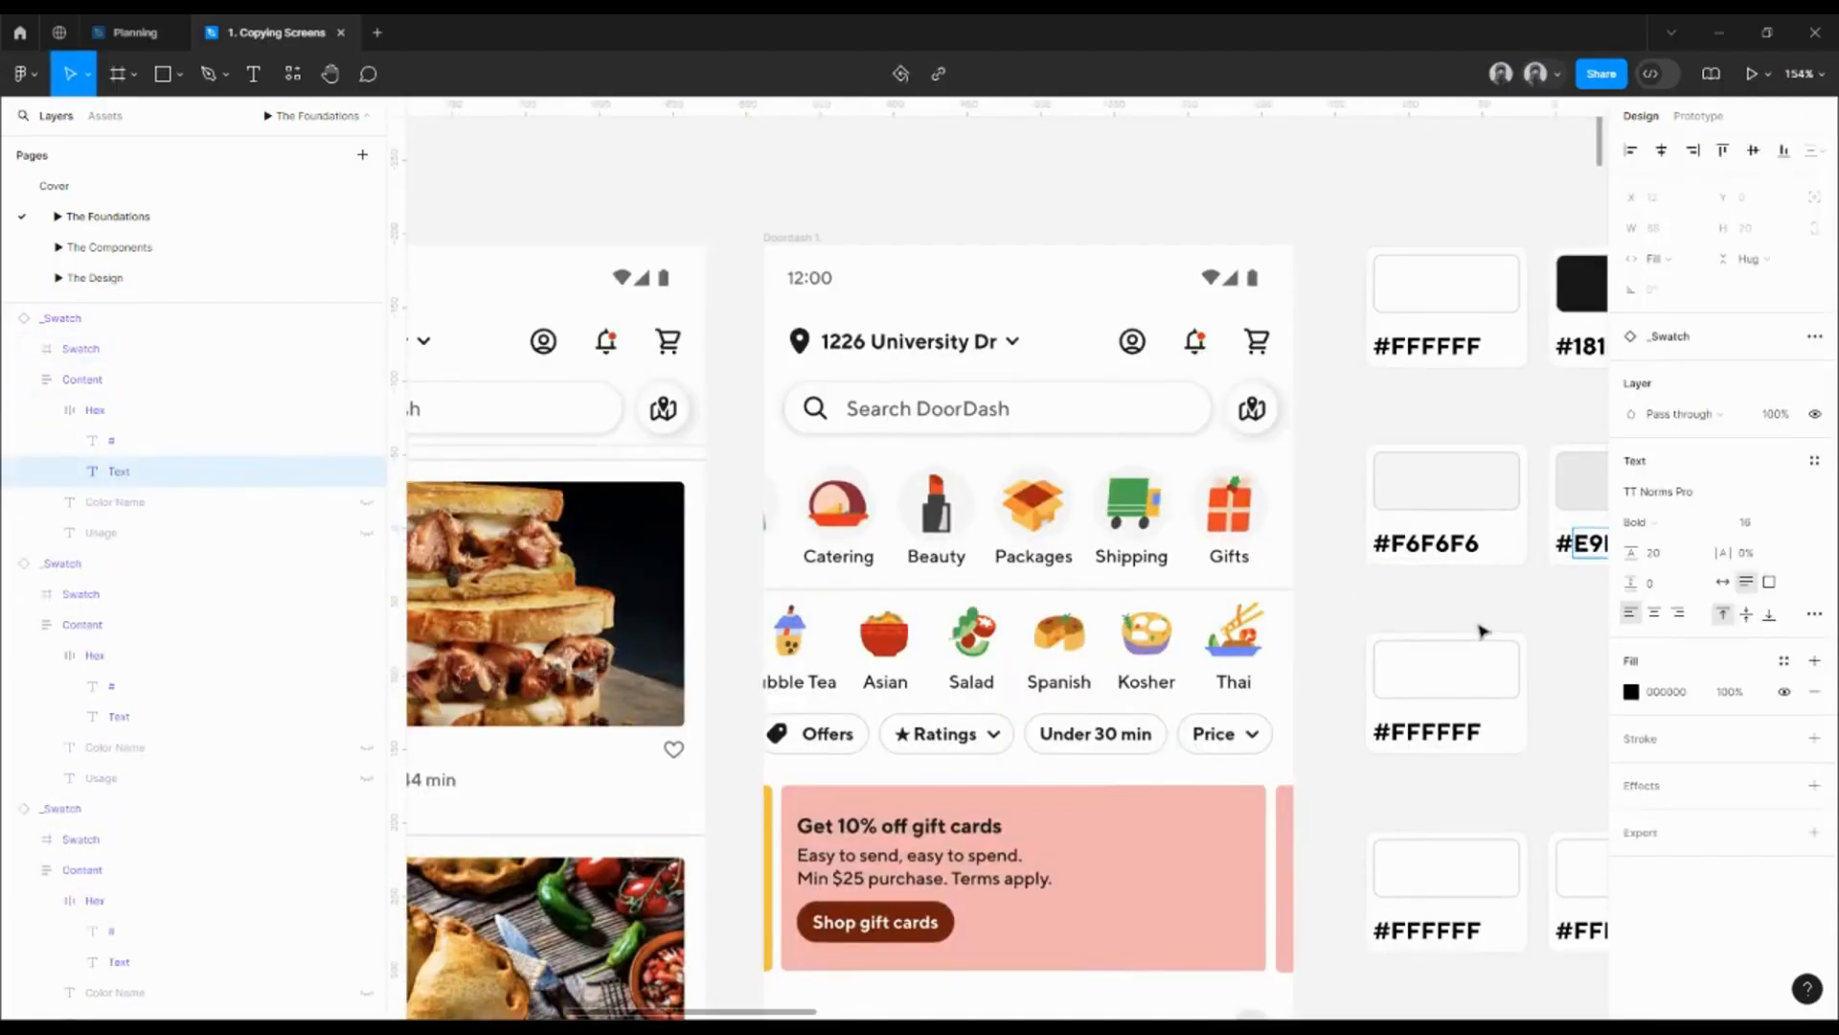
key(Escape)
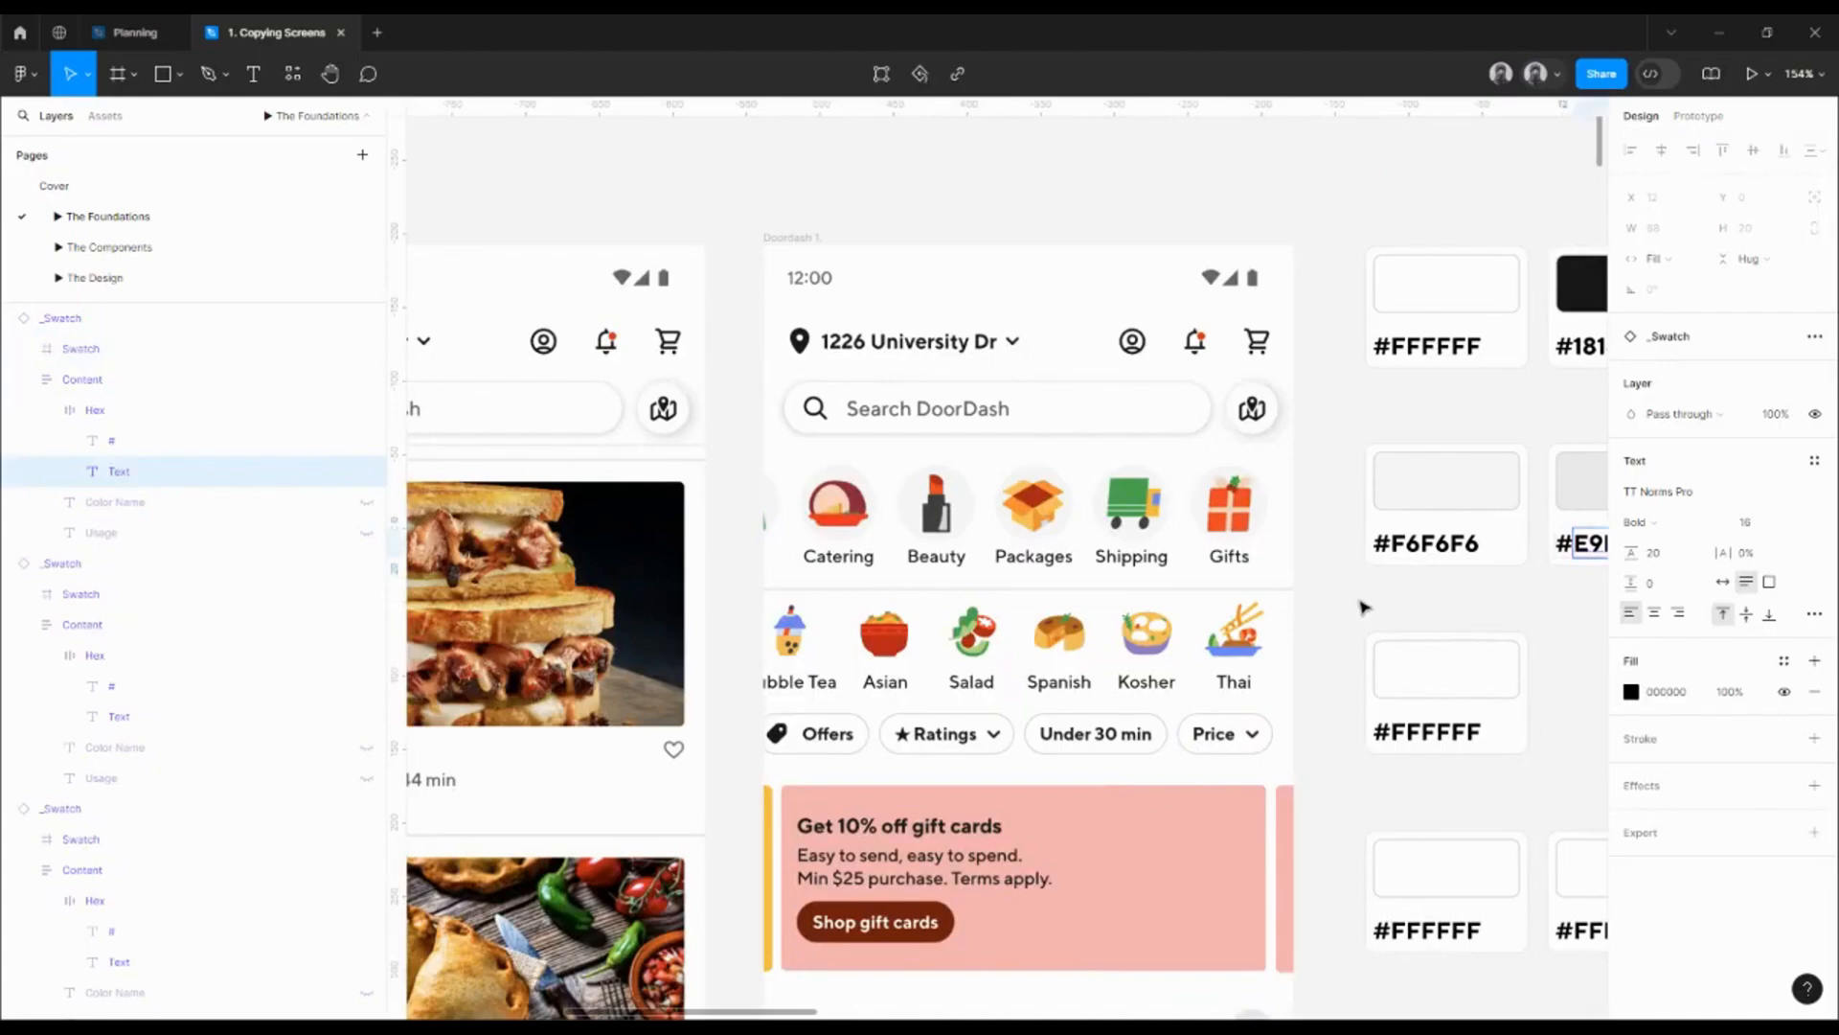
- Fill the third row's swatch with the grey D7D7D7 sampled from the outline of the Price filter chip
drag(1363, 603, 1168, 523)
click(1212, 579)
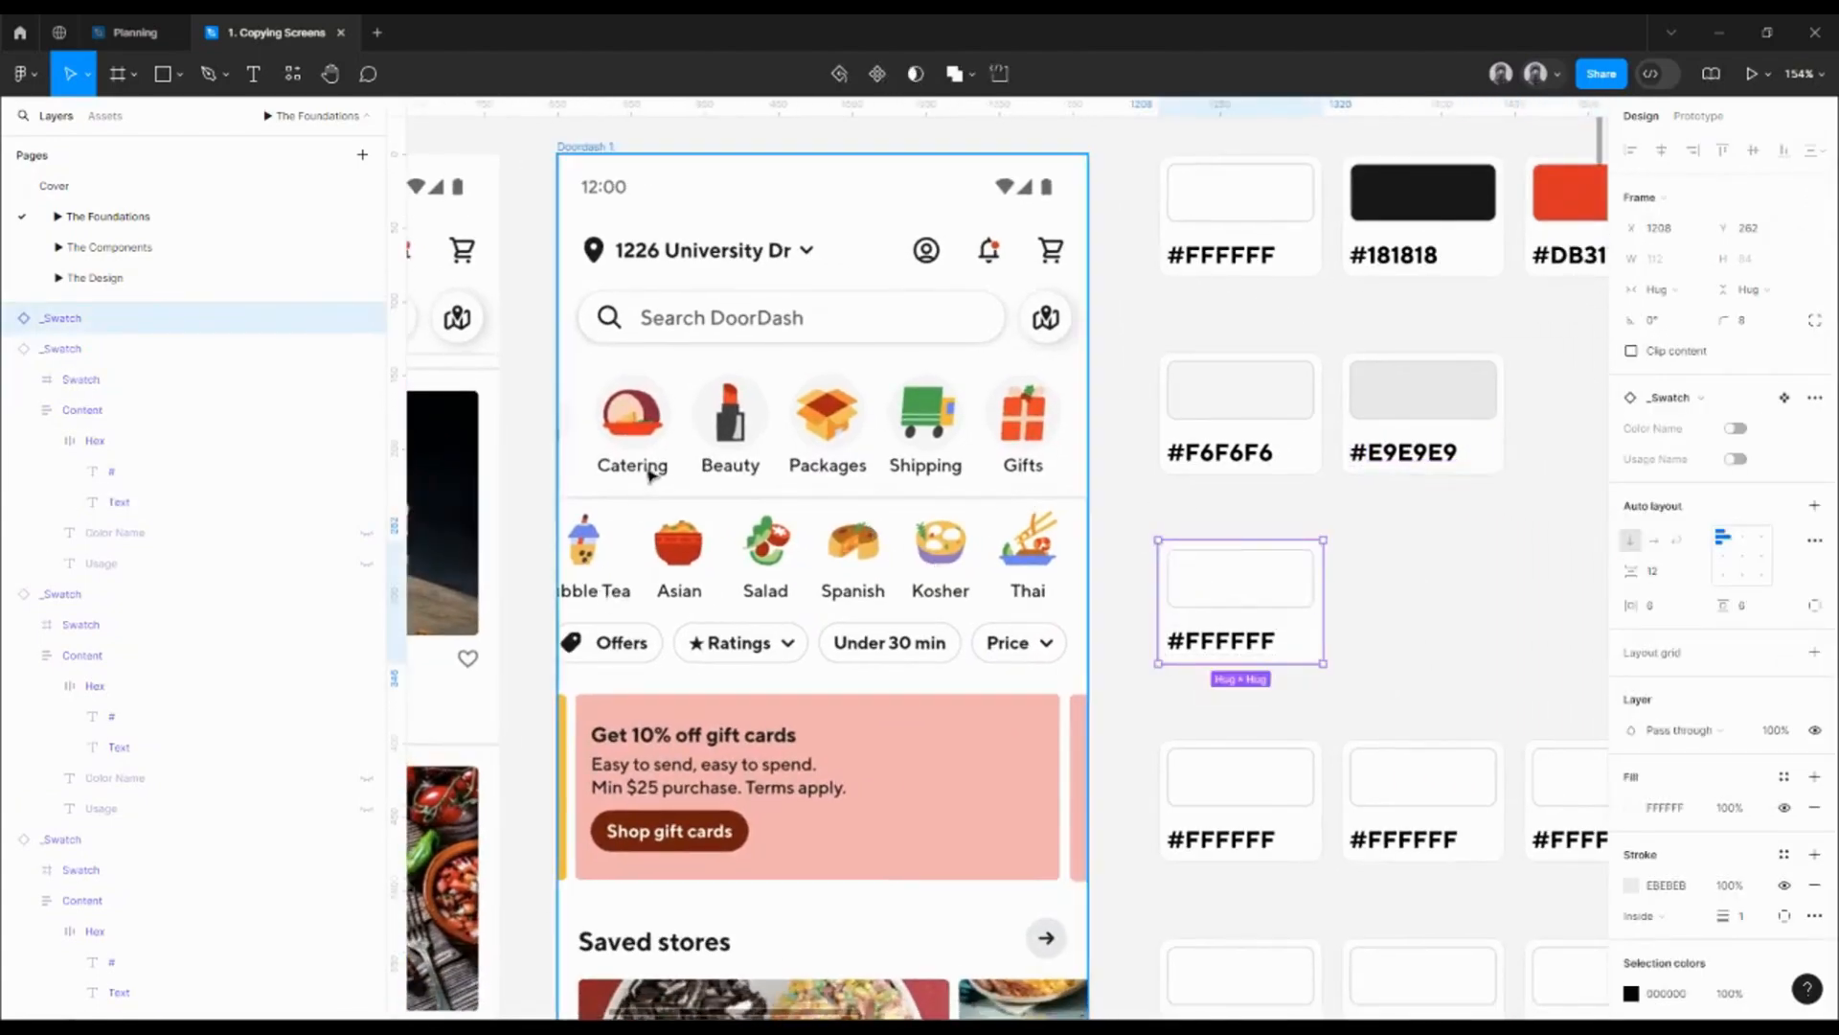
scroll(1114, 455, up, 5)
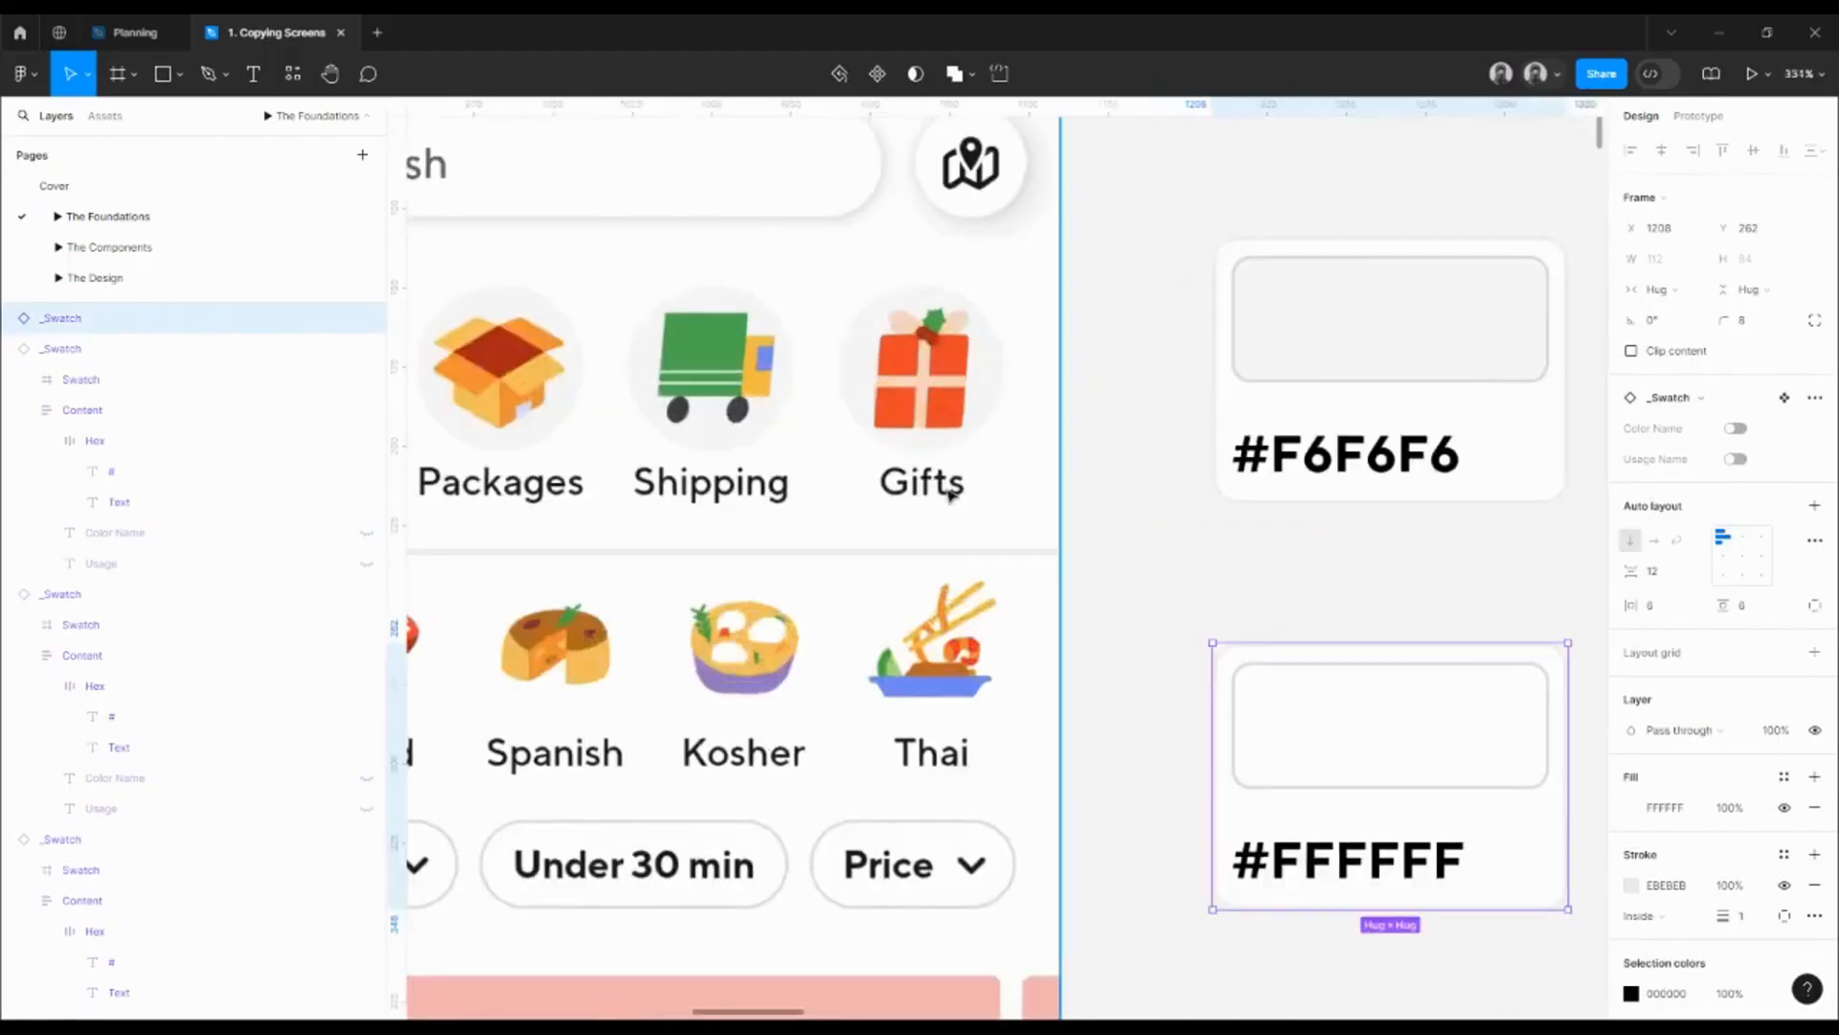
scroll(949, 487, down, 5)
scroll(1054, 517, down, 2)
scroll(925, 542, up, 2)
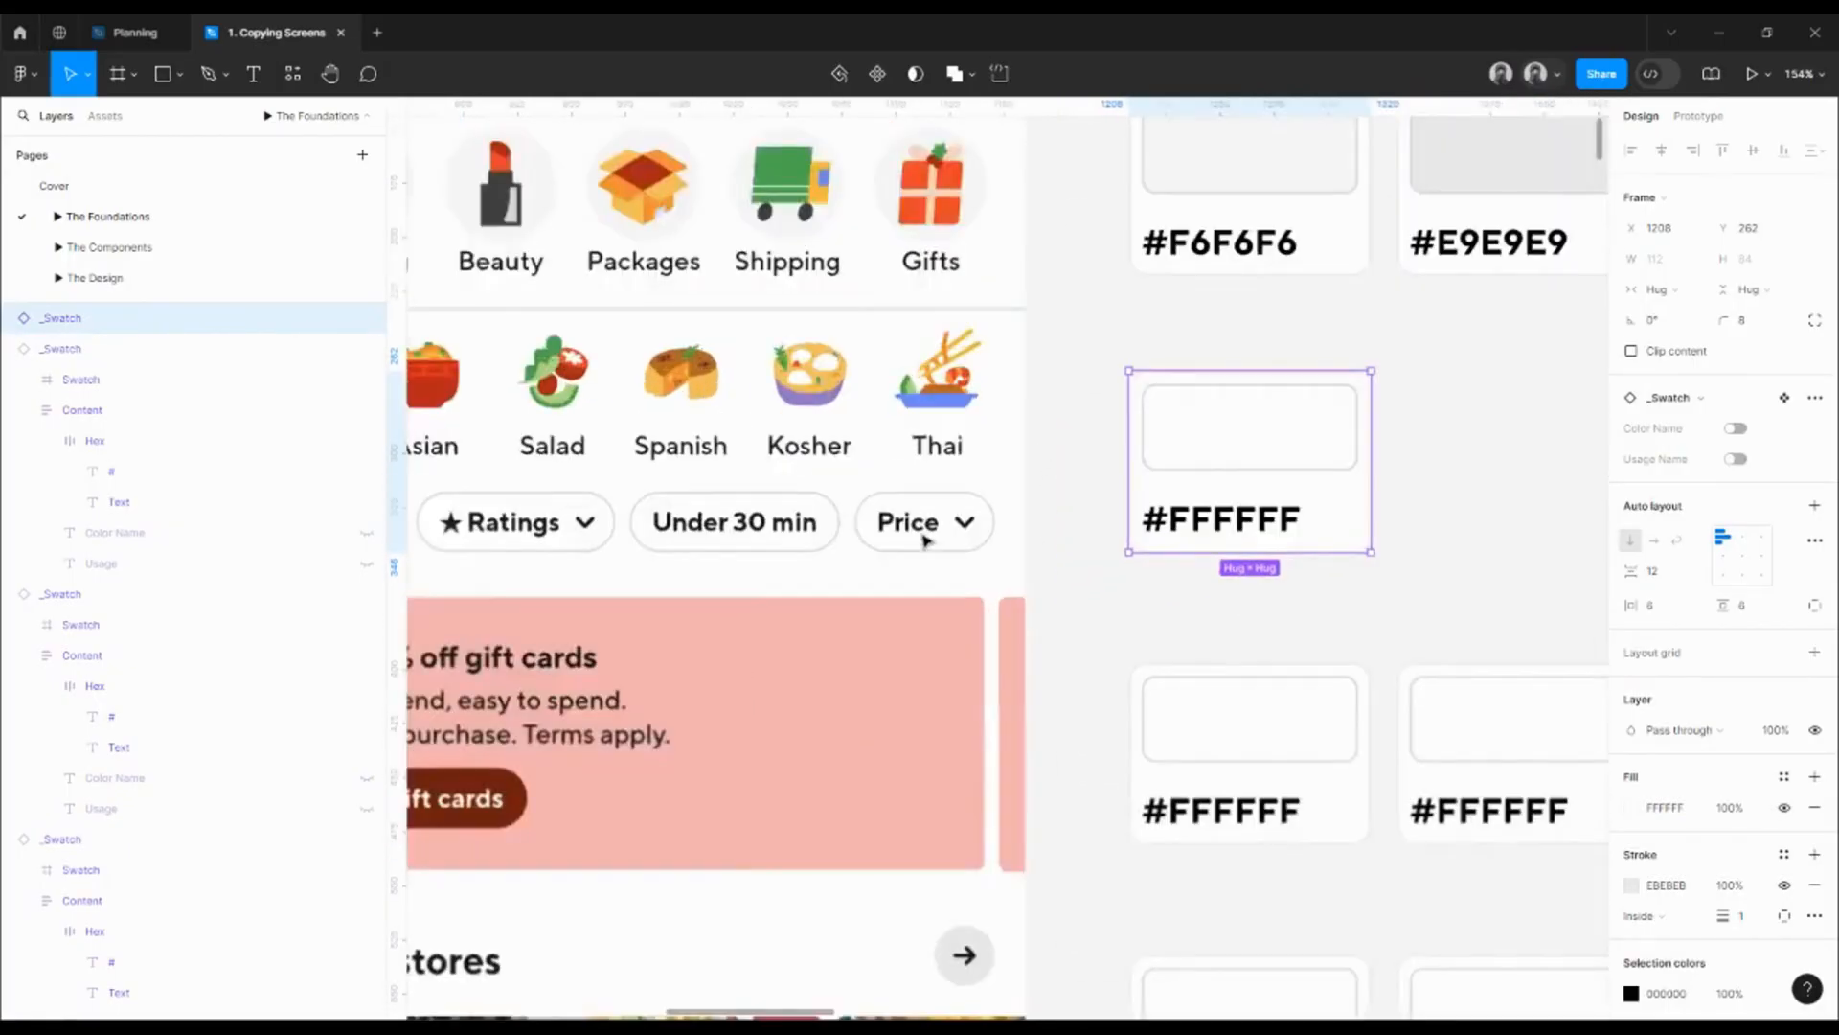
scroll(926, 541, up, 7)
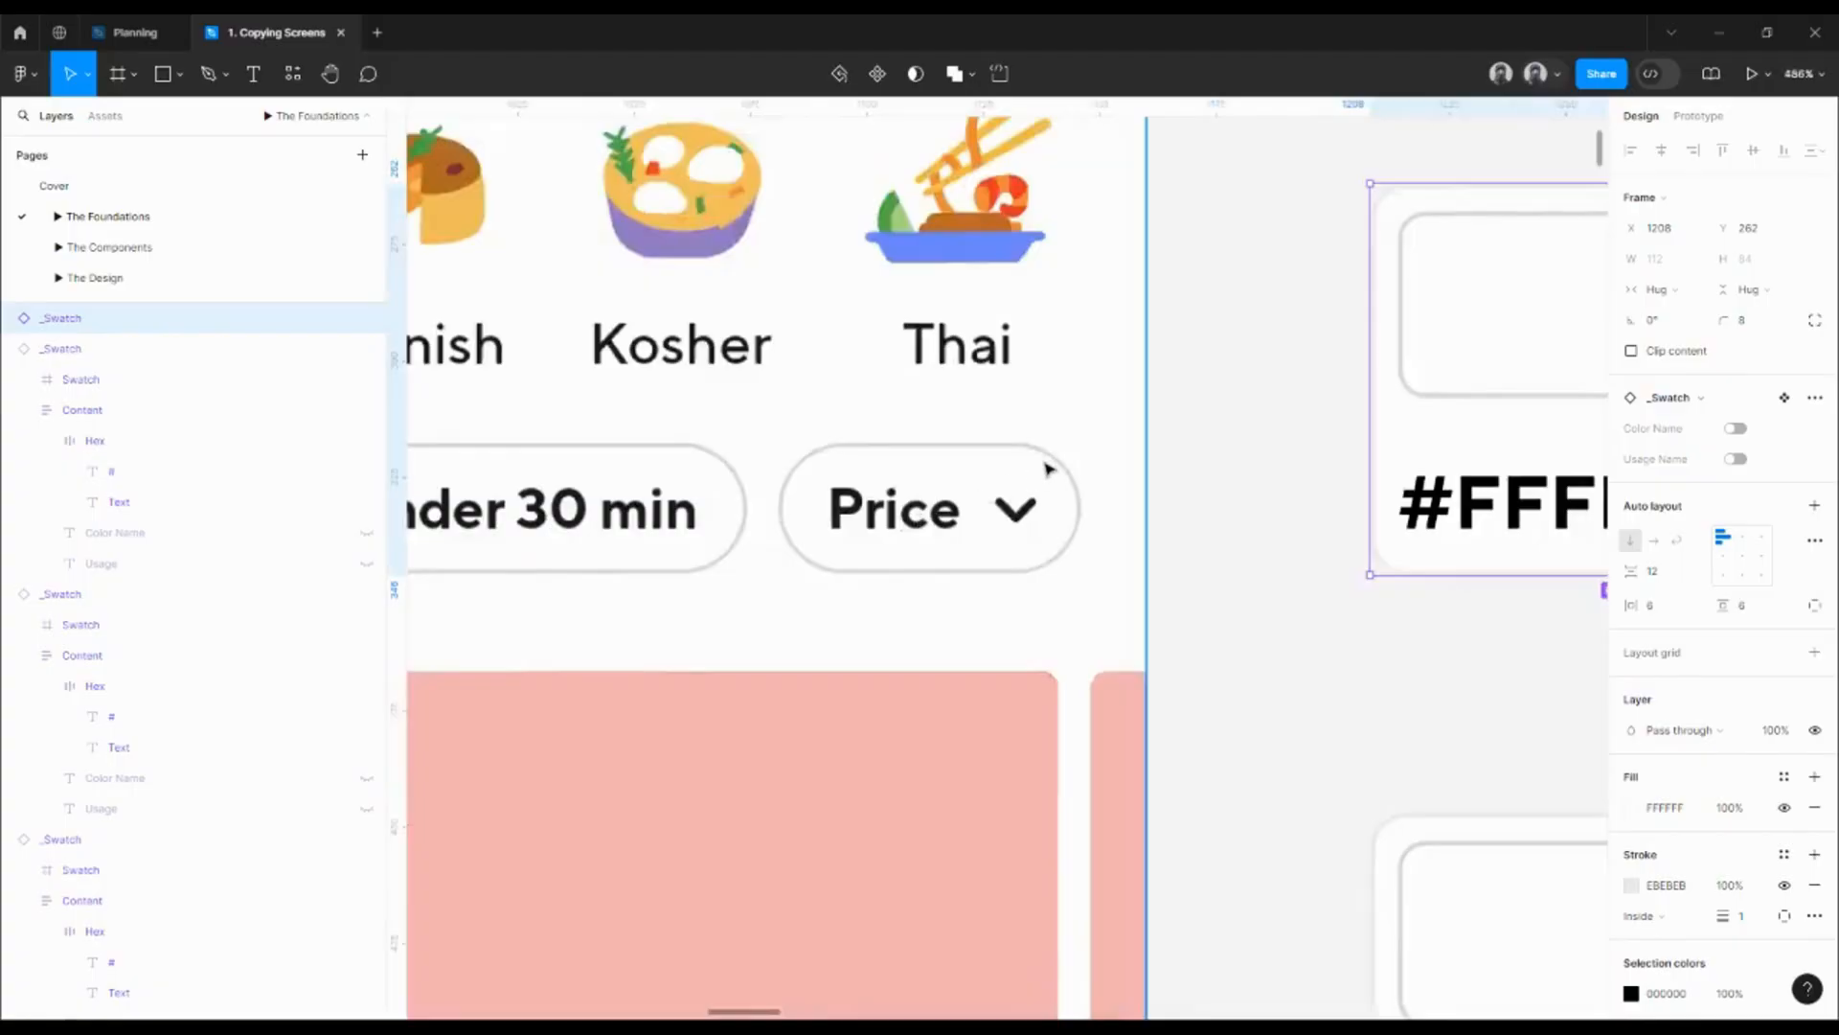
scroll(1204, 505, right, 3)
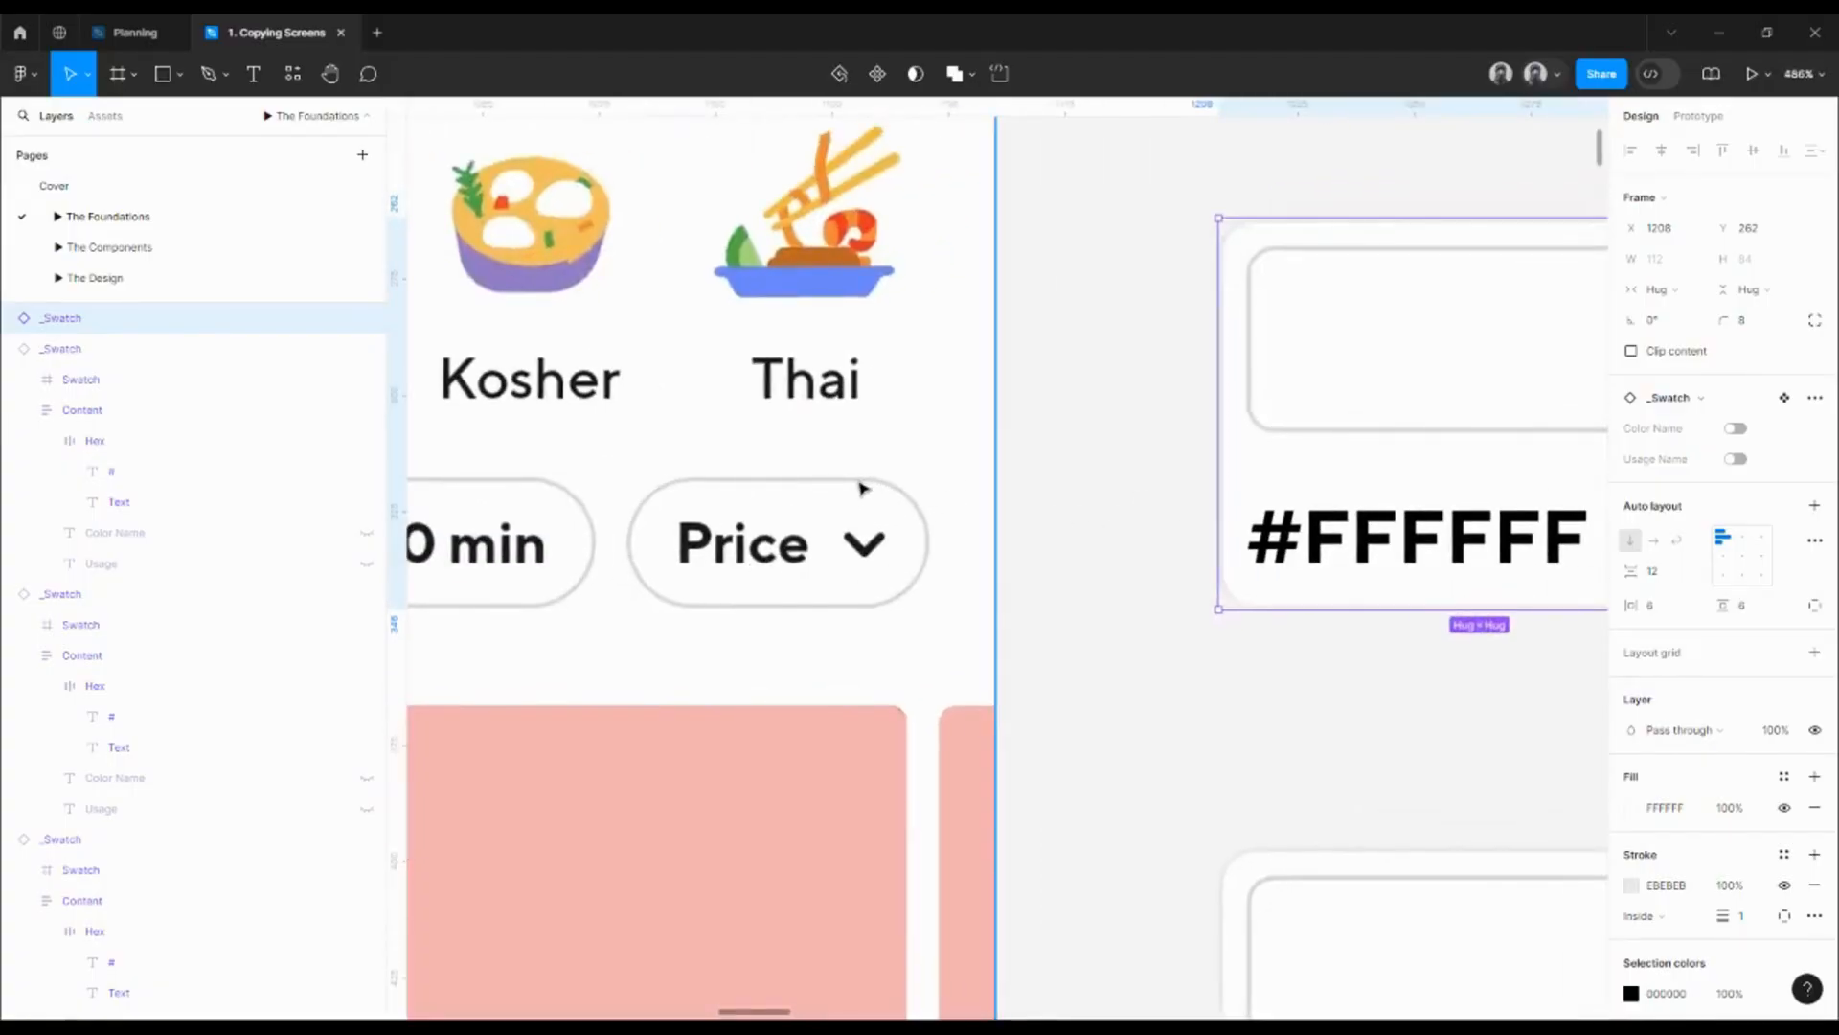
click(1328, 337)
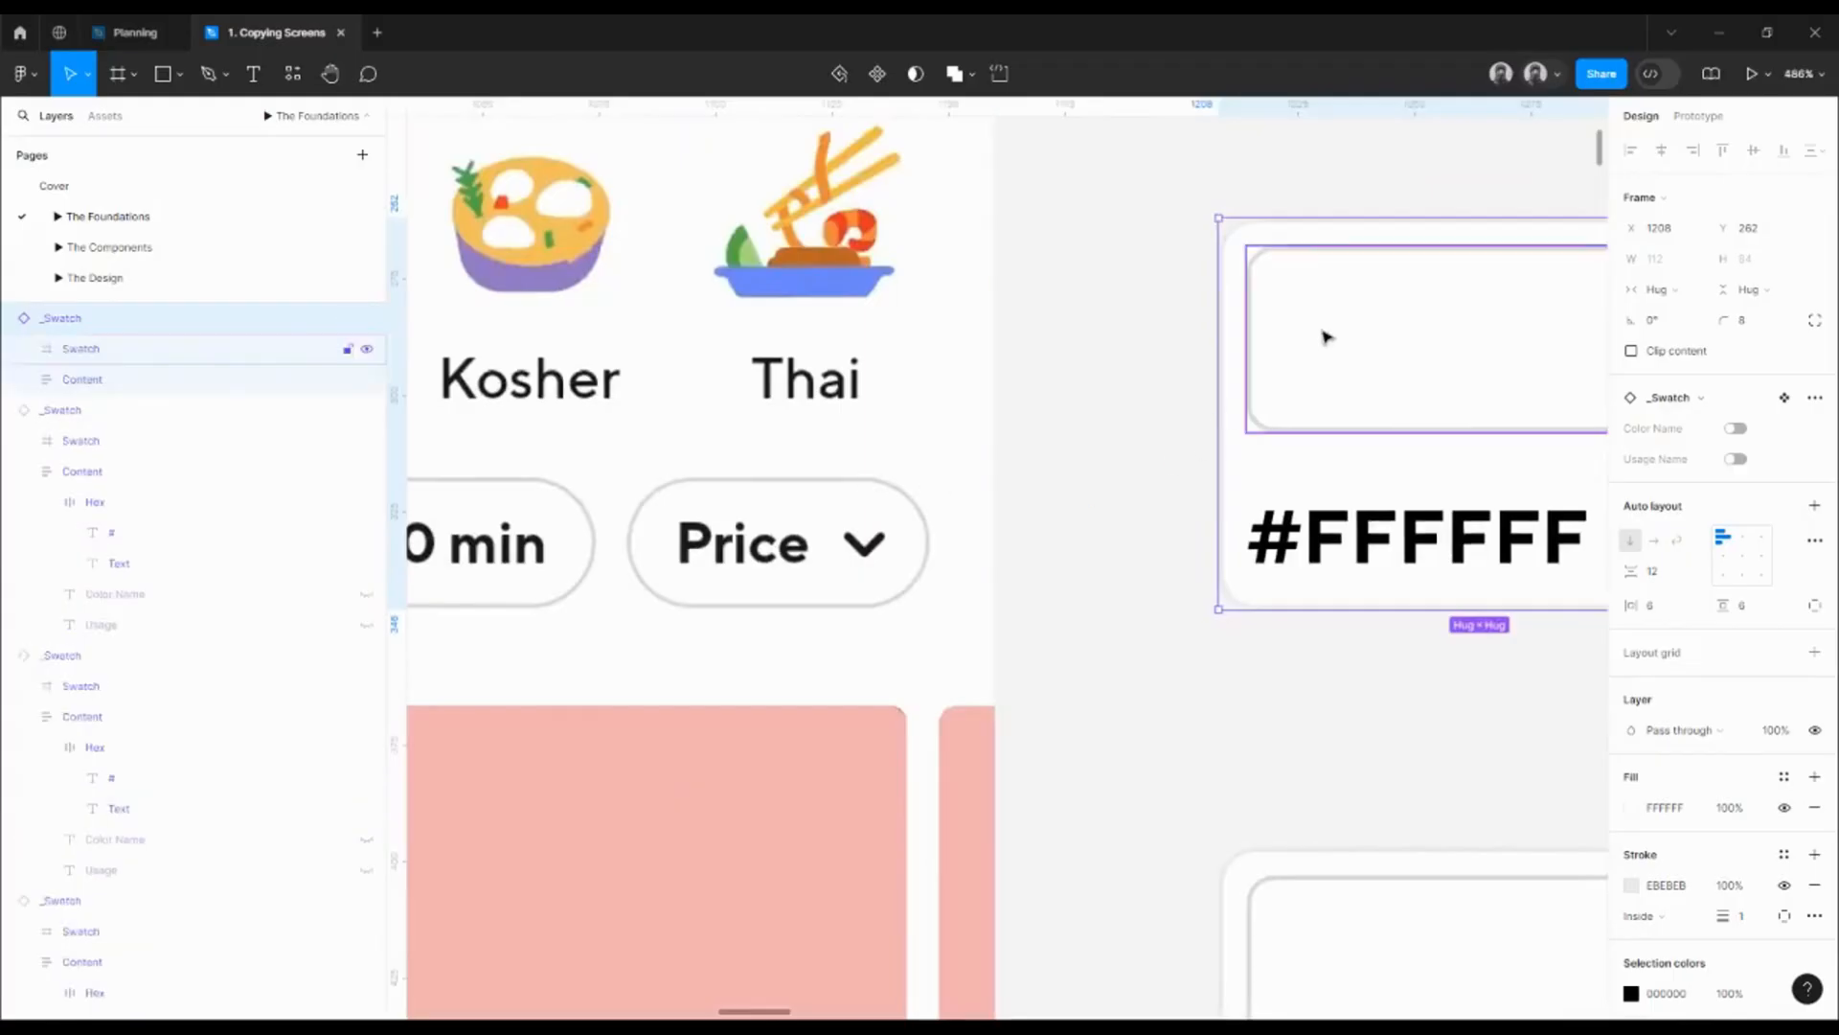
key(i)
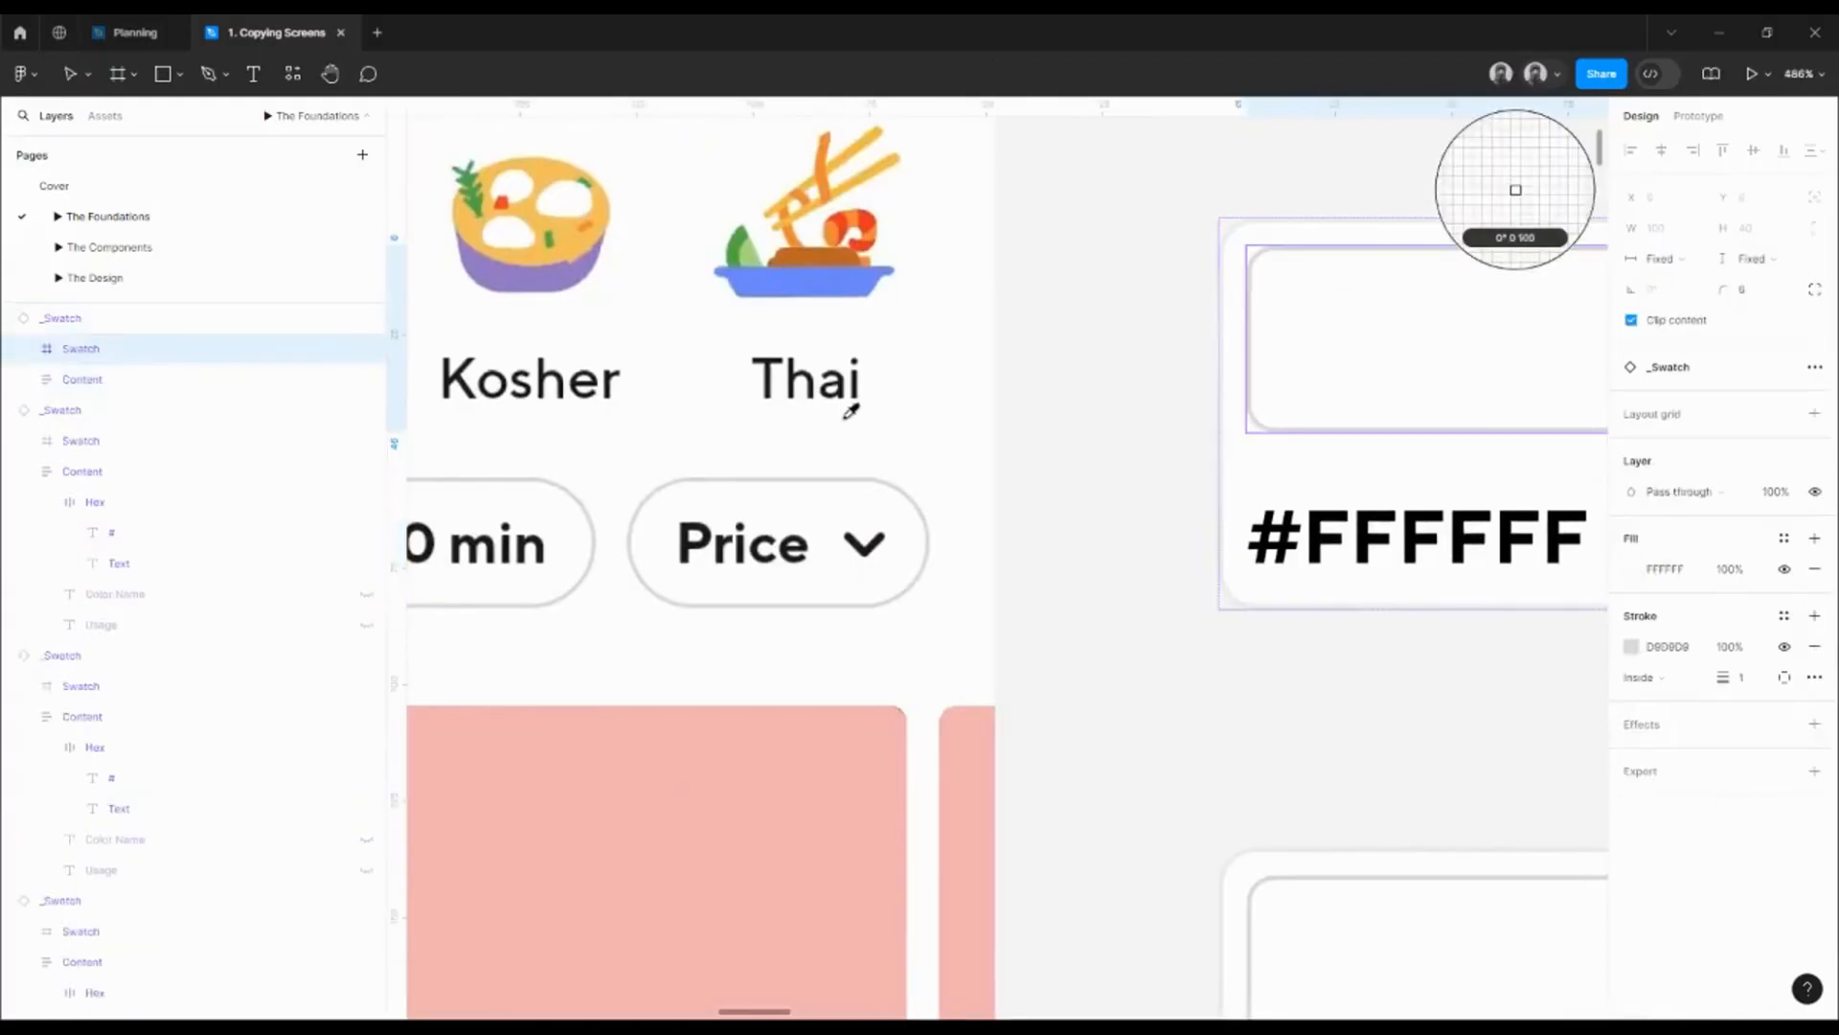
scroll(860, 467, up, 3)
scroll(861, 468, up, 5)
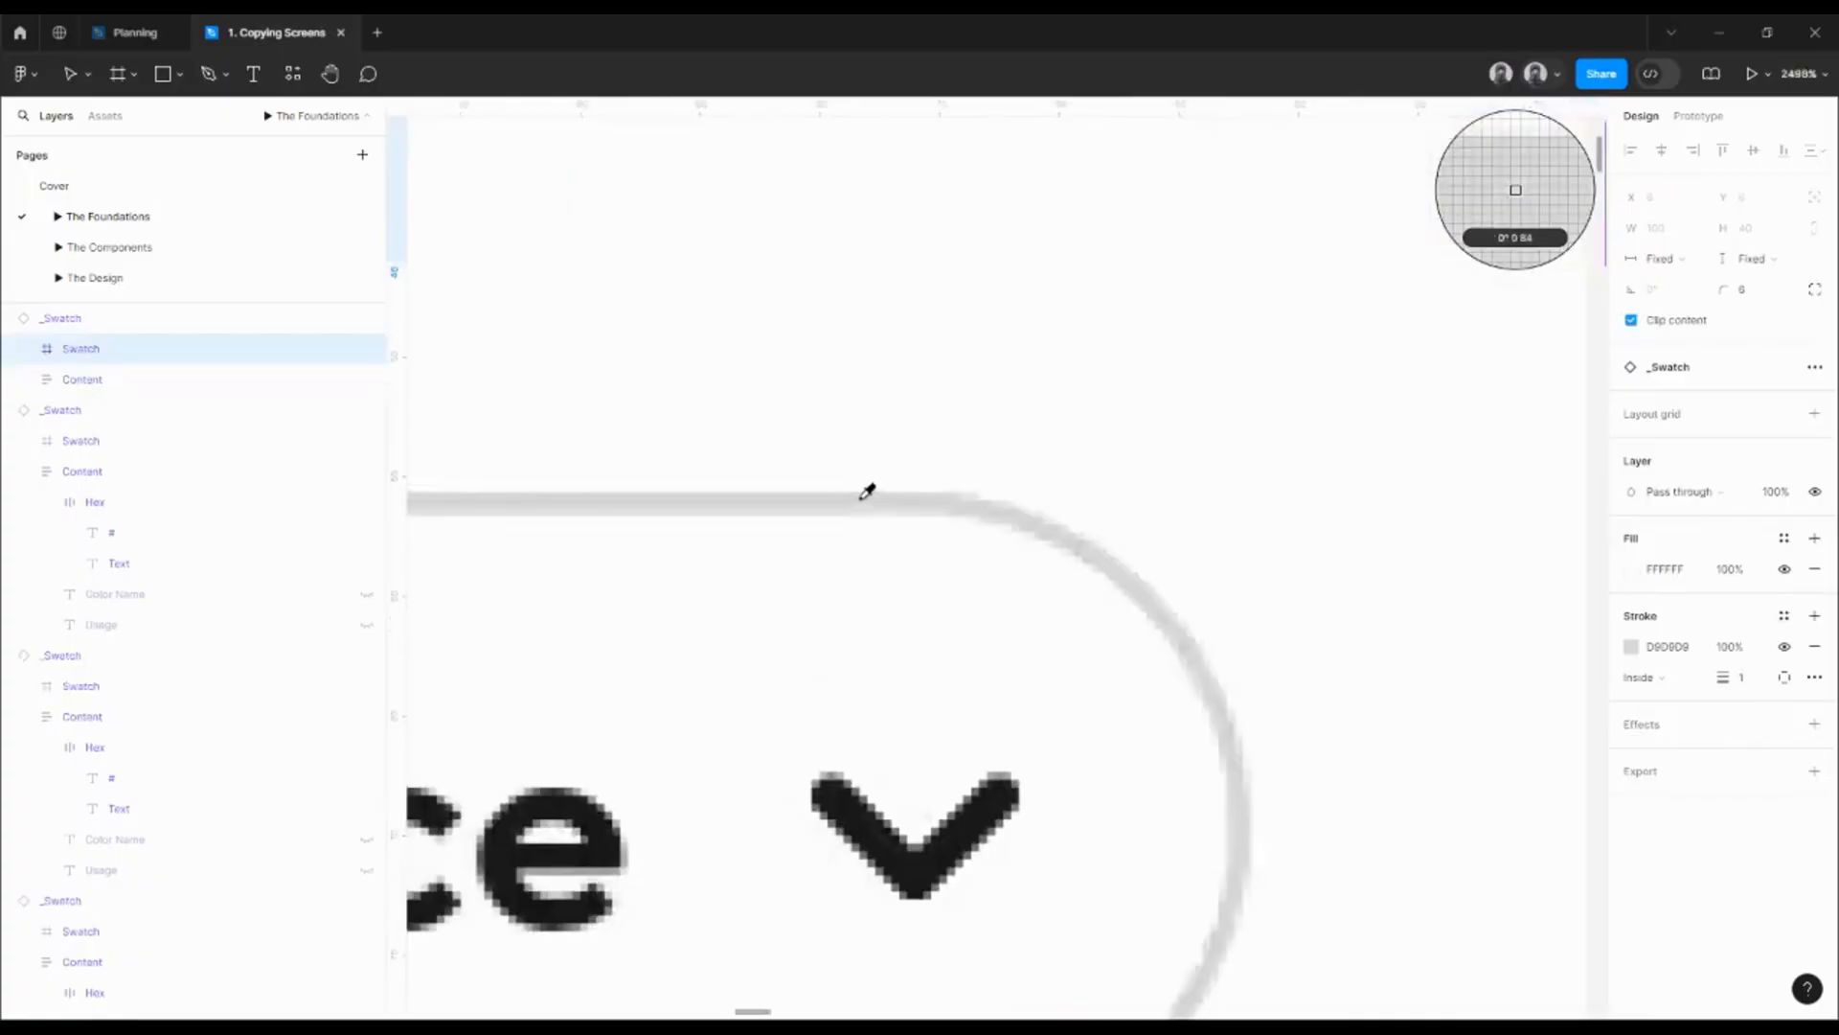
click(867, 492)
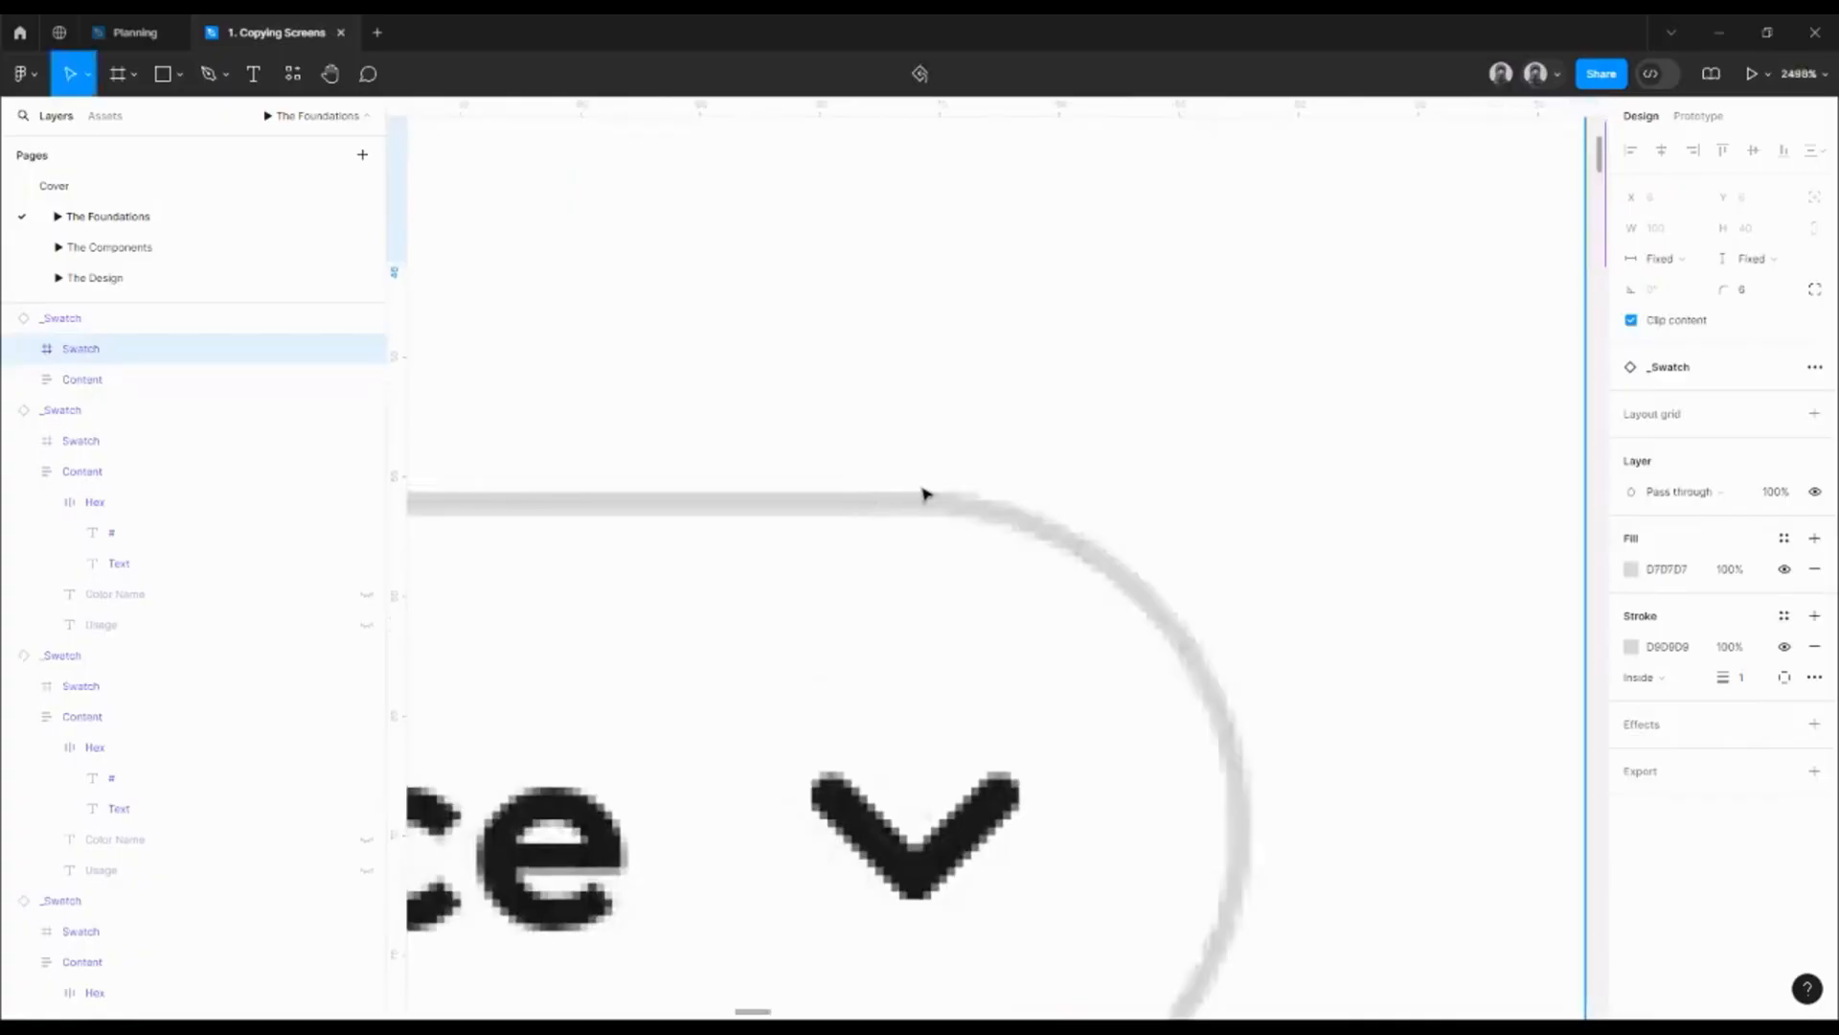
- Copy the third-row swatch's fill hex code and use it as its label, D7D7D7
scroll(924, 494, down, 10)
click(1688, 572)
key(ctrl+c)
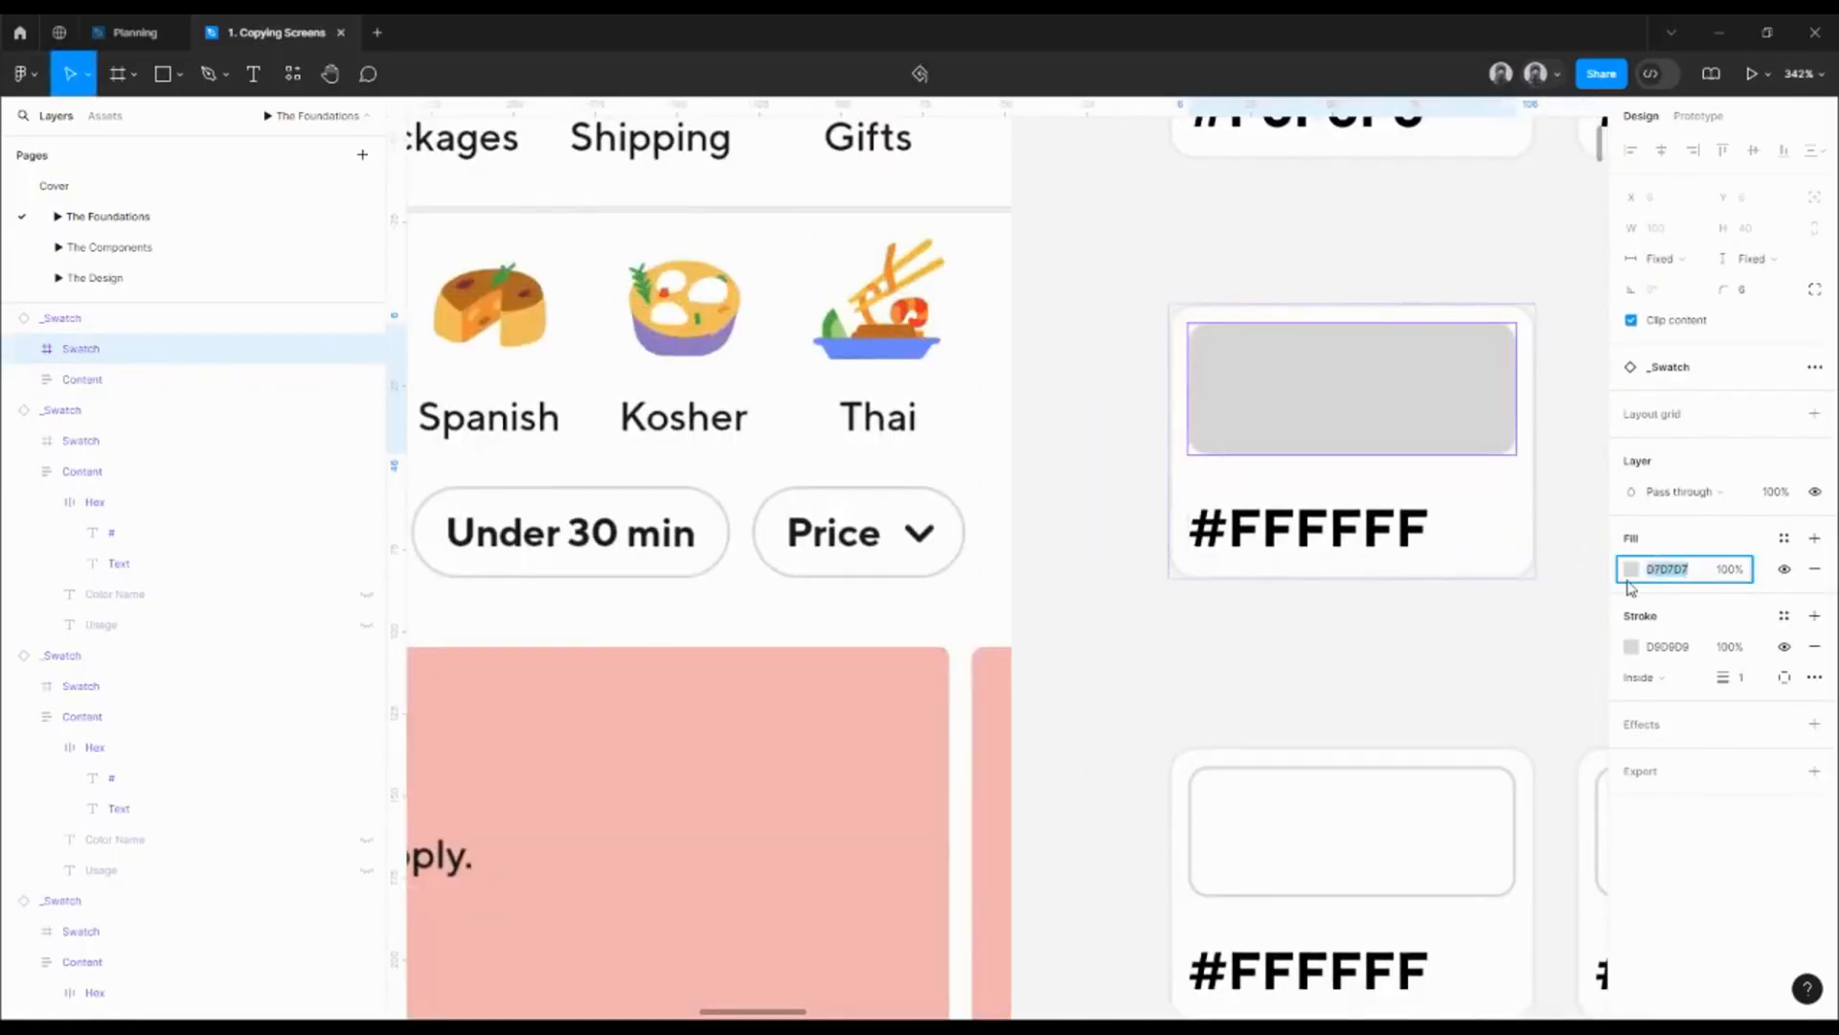
double_click(1332, 527)
double_click(1332, 522)
key(ctrl+v)
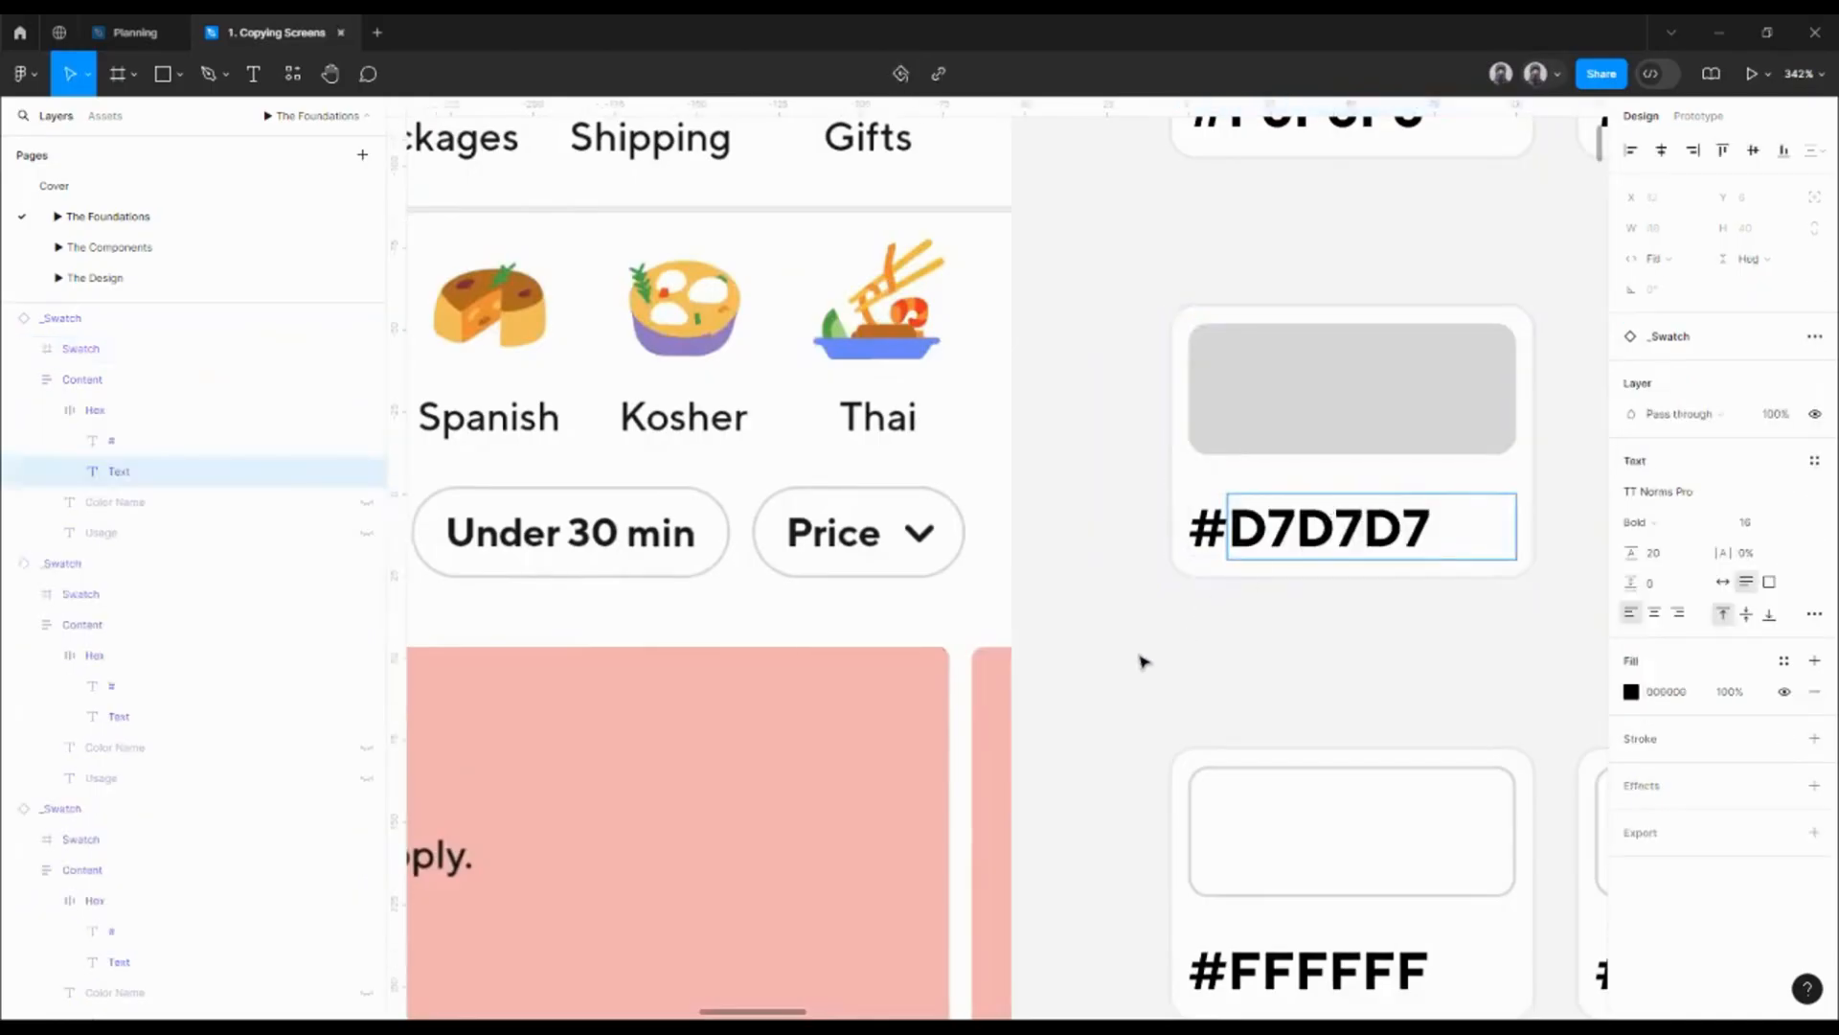
click(1141, 657)
- Fill the first swatch of the fourth row with the pink F4B2B2 sampled from the gift cards banner background
drag(1146, 636, 1185, 522)
scroll(1185, 522, down, 5)
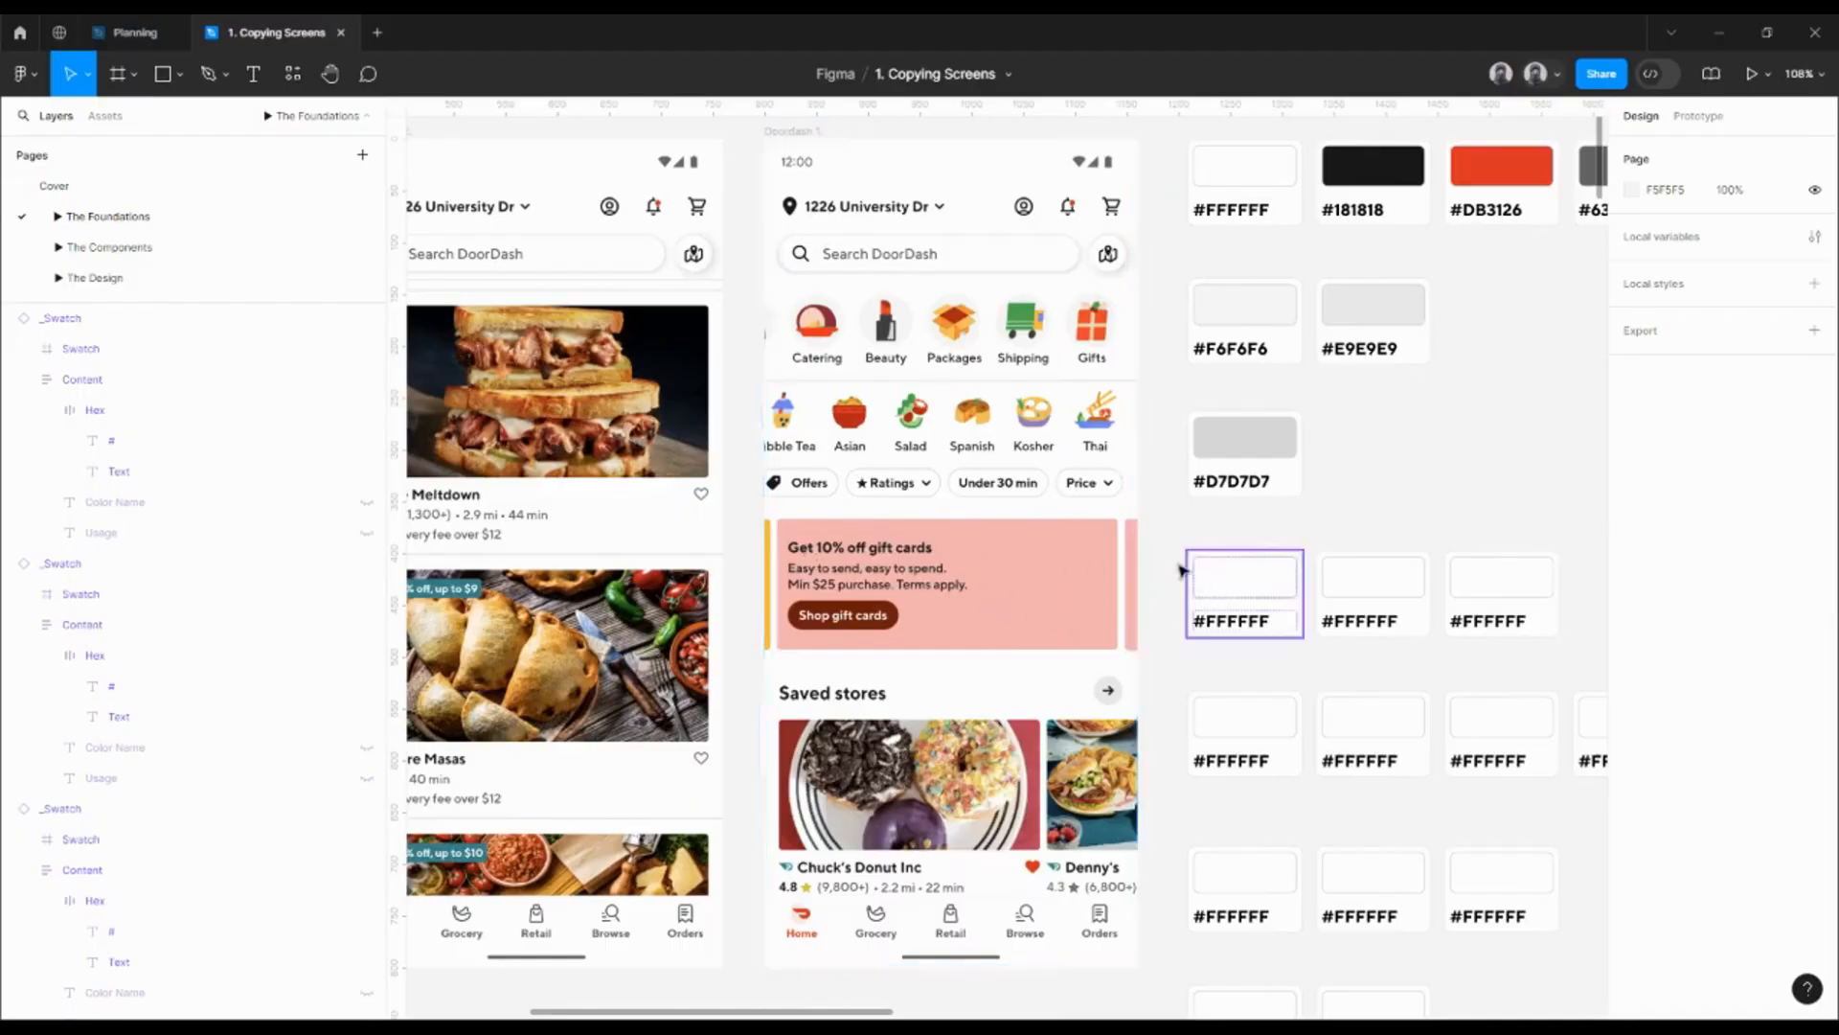
click(1245, 577)
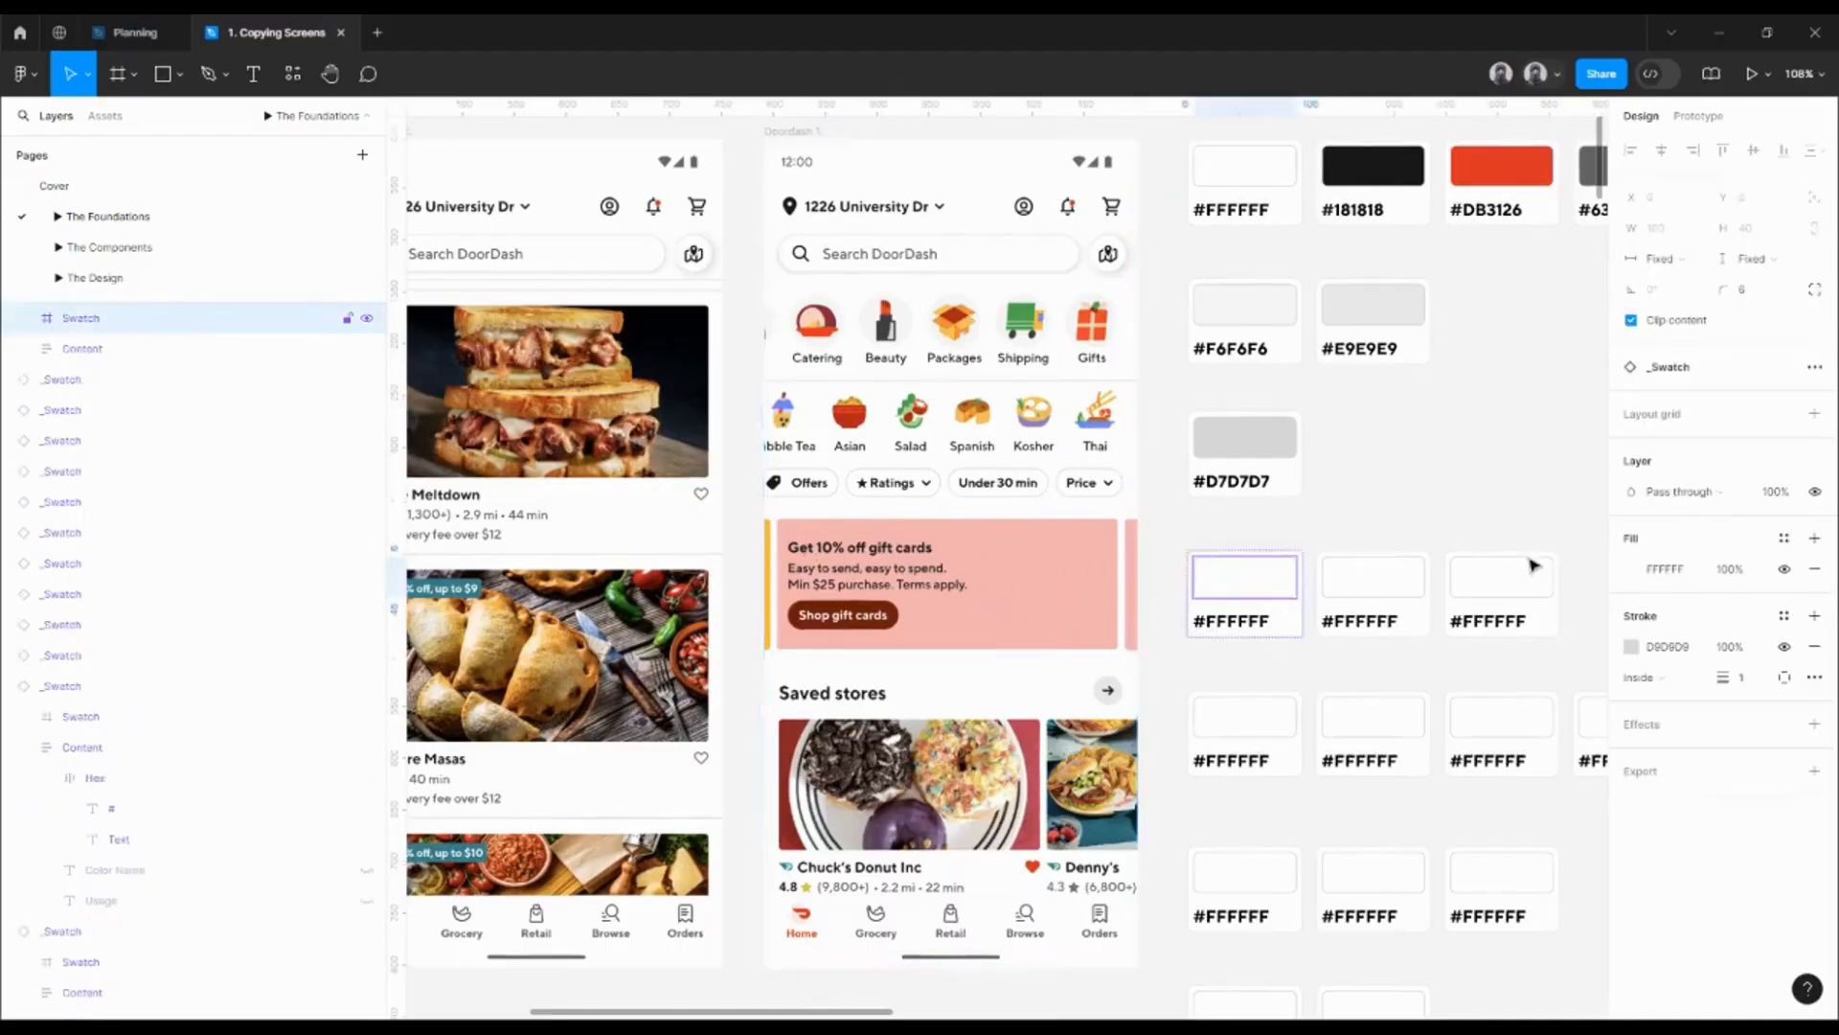
click(1631, 571)
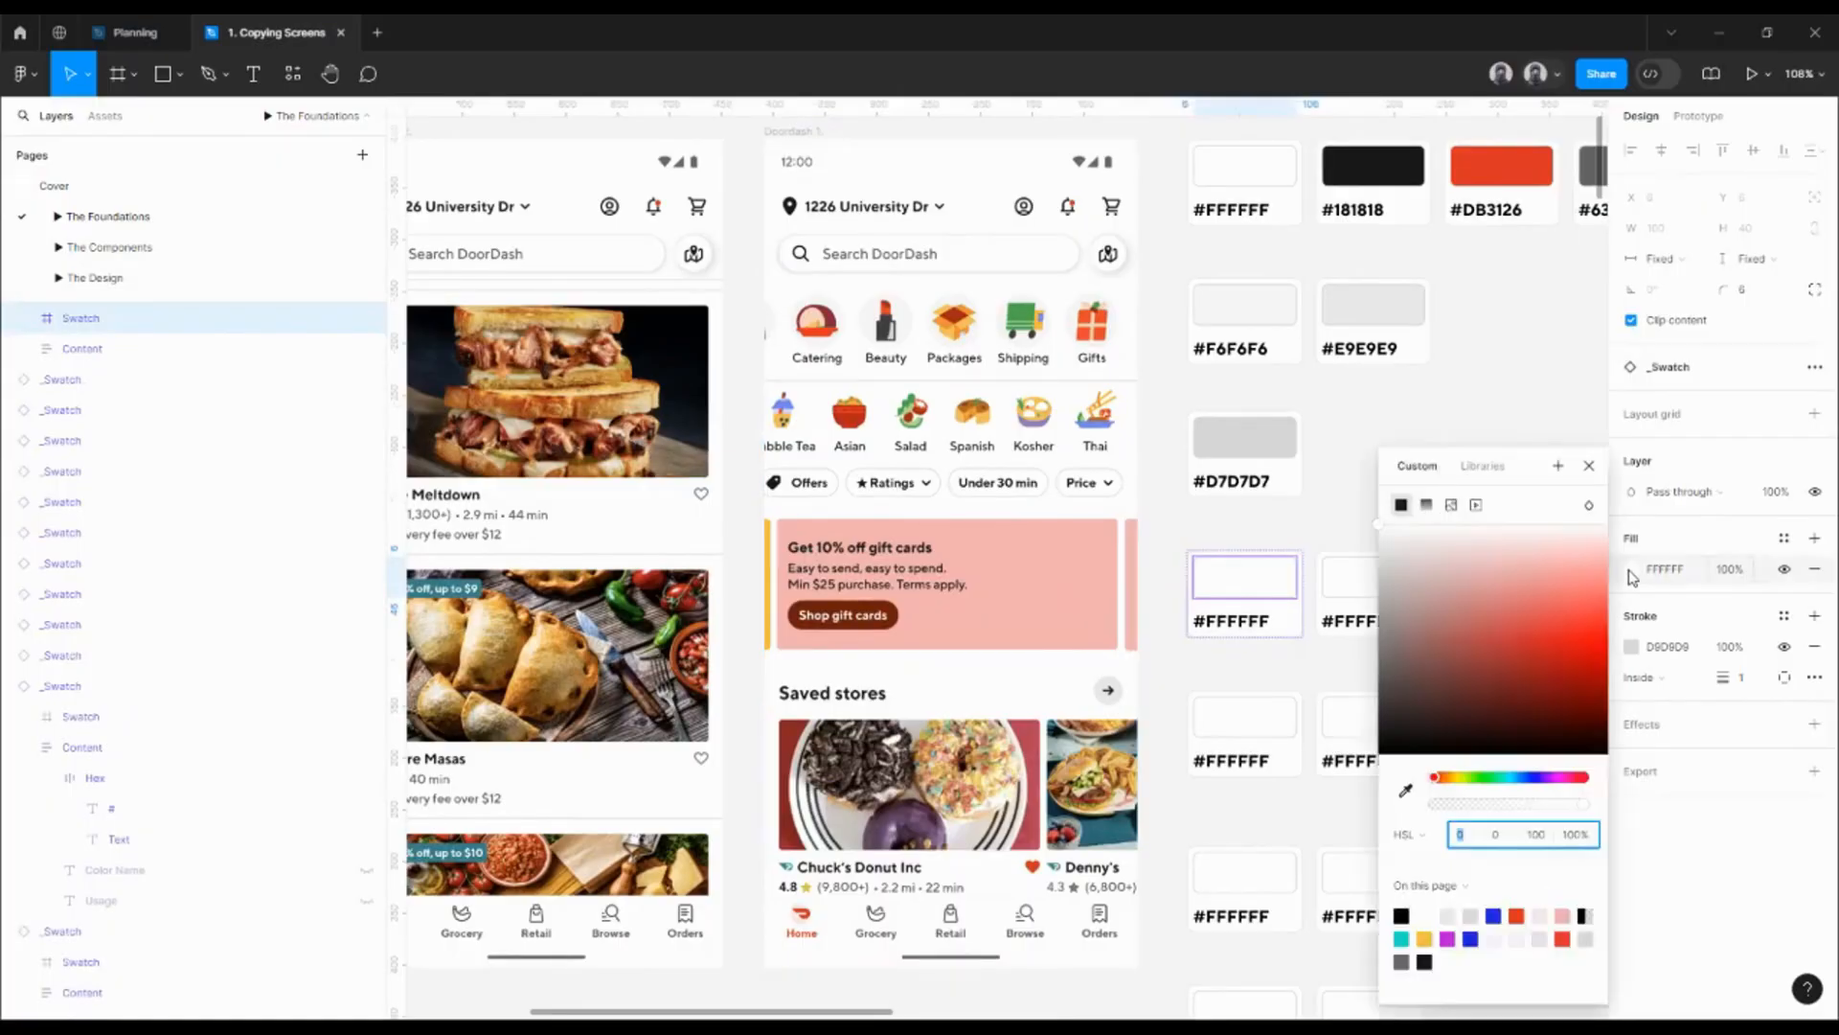
click(1404, 791)
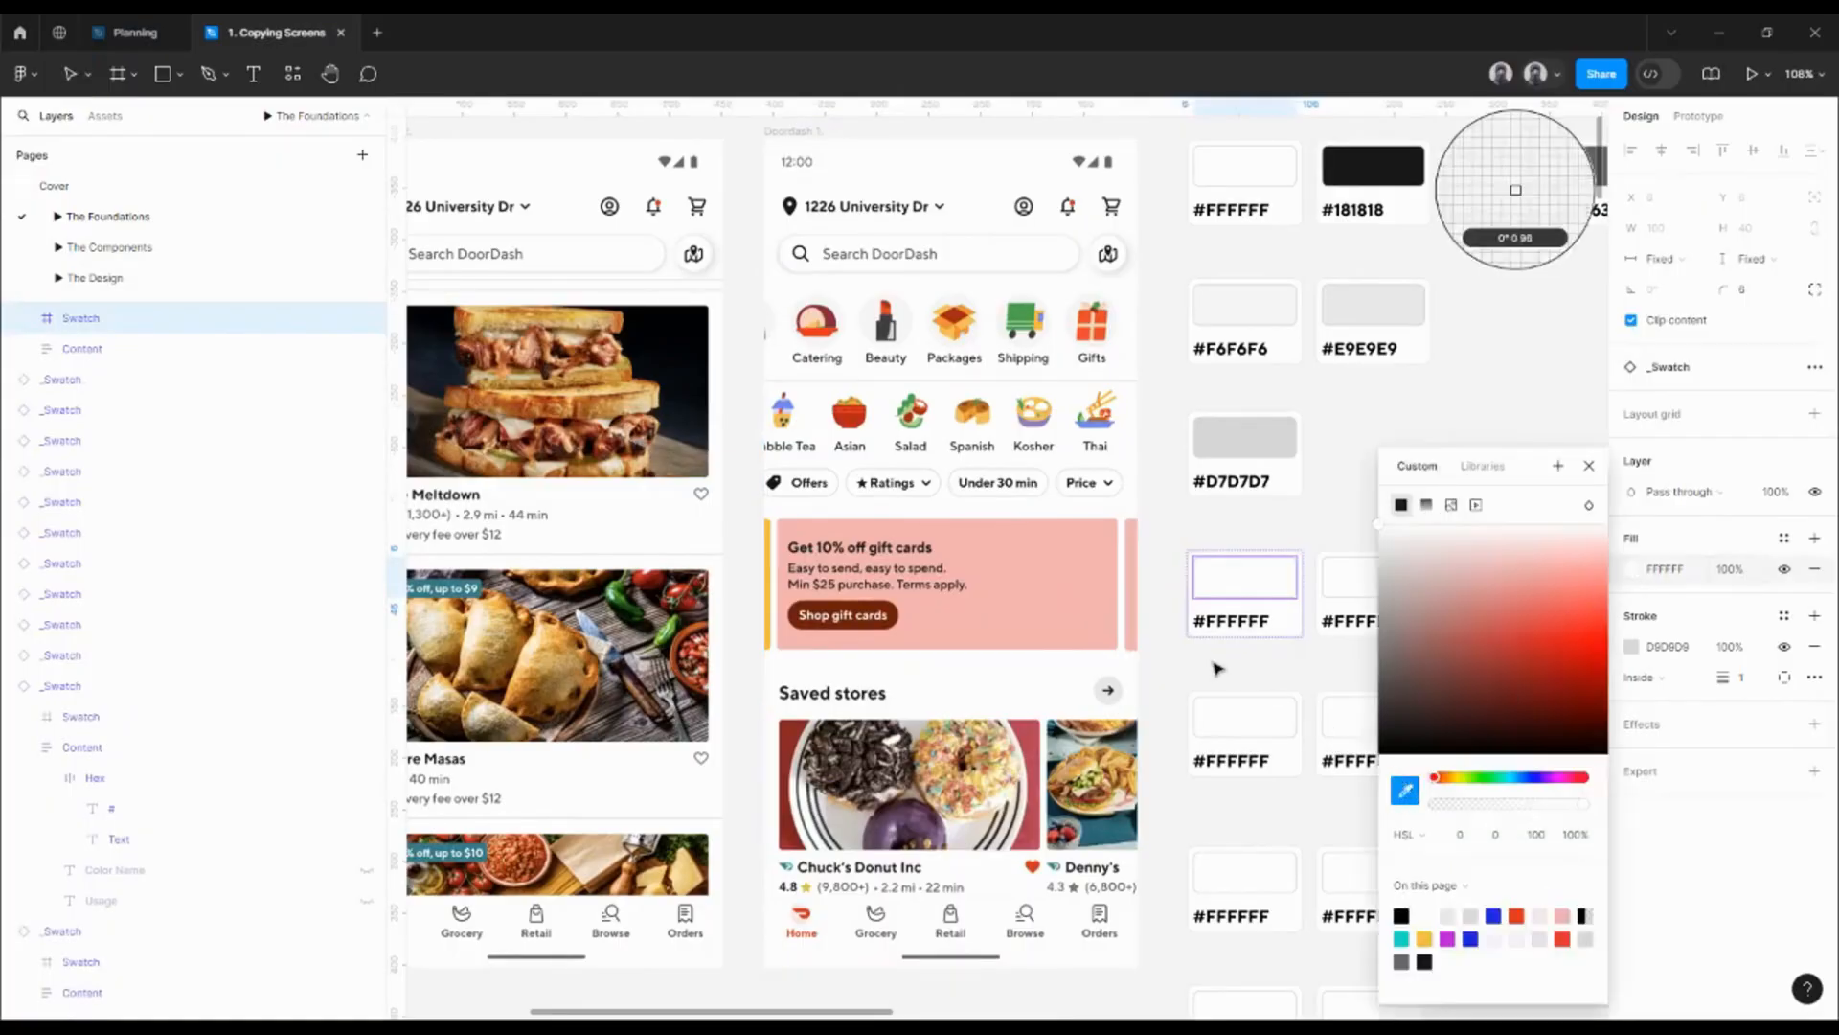
click(1087, 530)
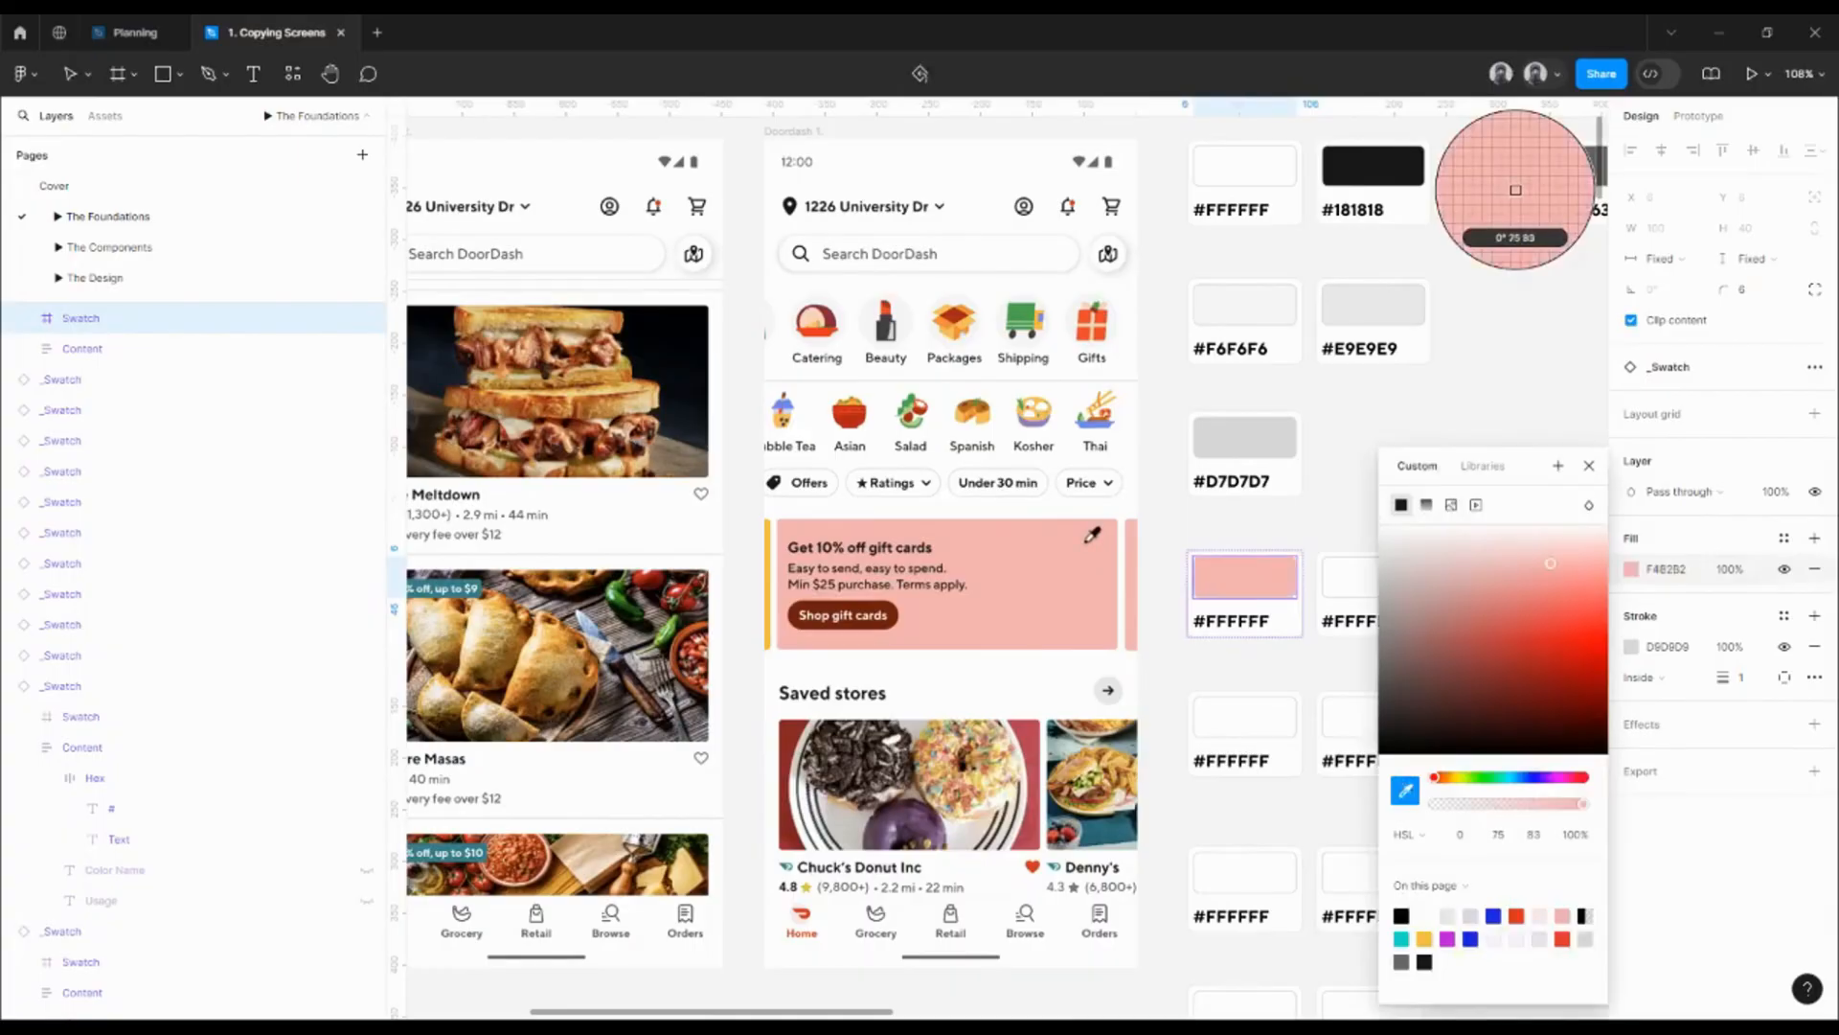
- Fill the second swatch of the fourth row with the dark brown 6F1E0C sampled from the Shop gift cards button background
click(1344, 596)
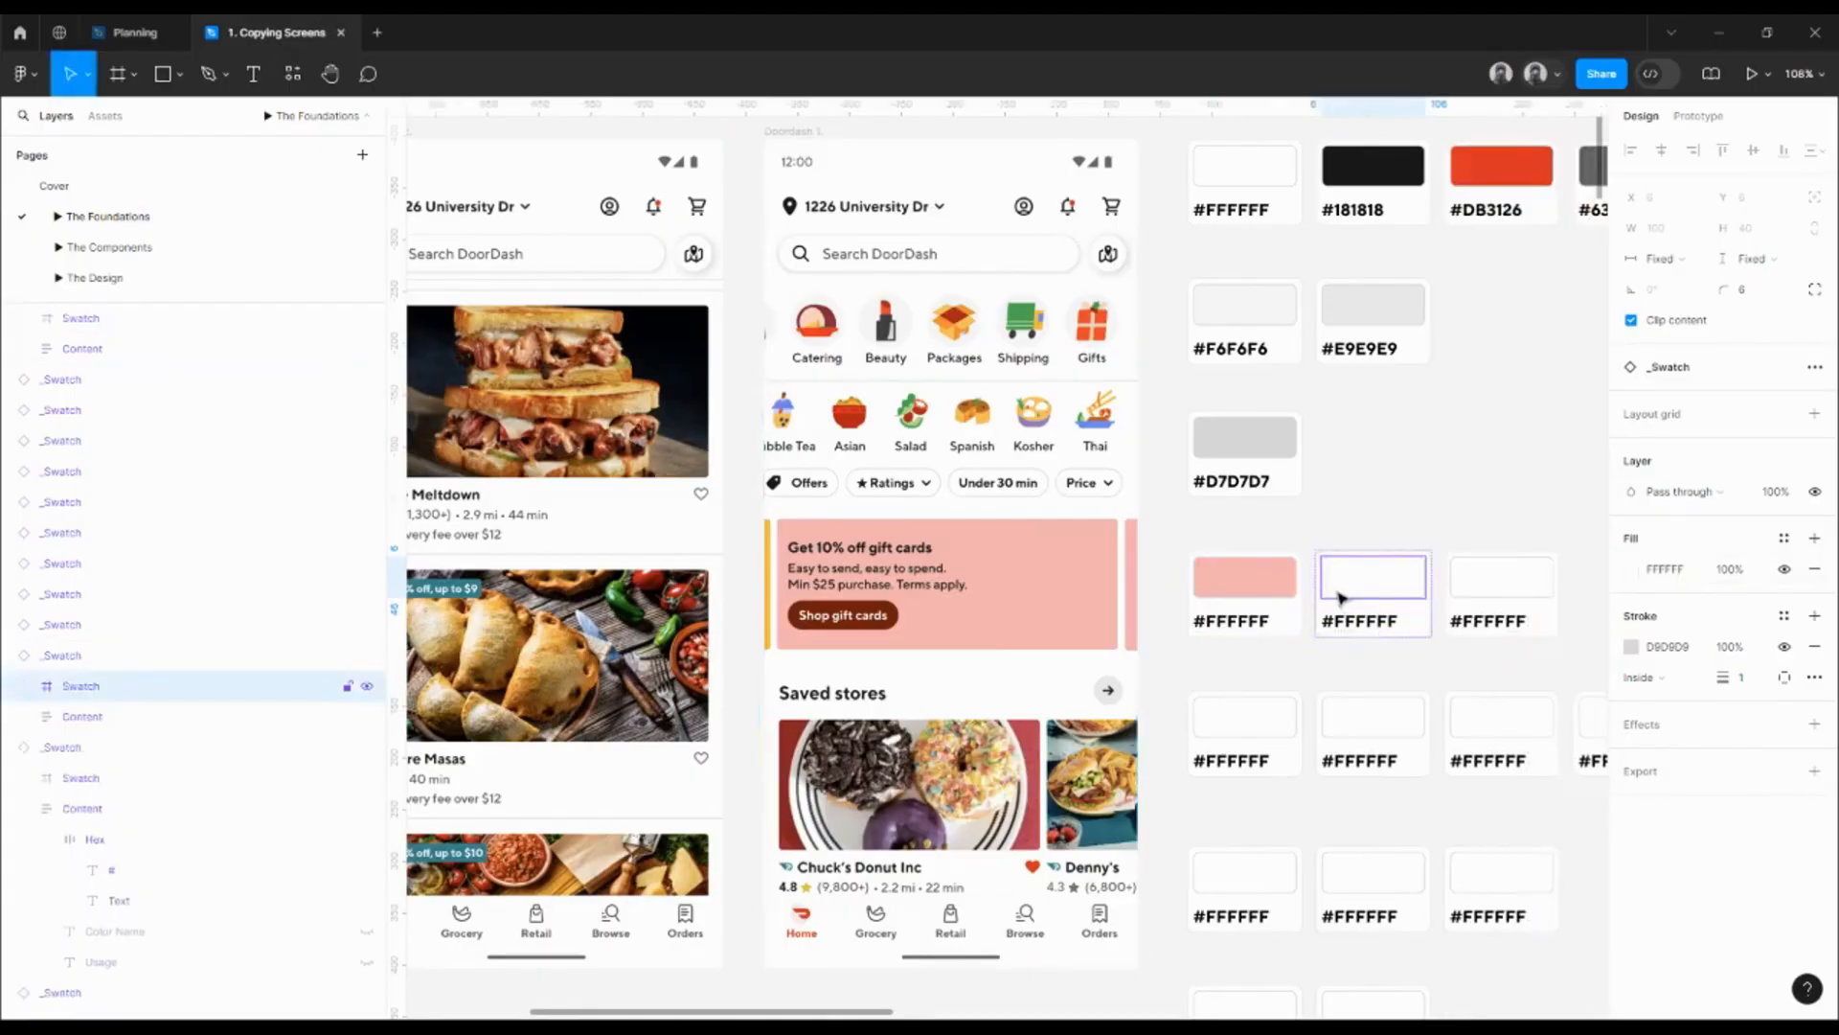
key(i)
scroll(889, 599, up, 10)
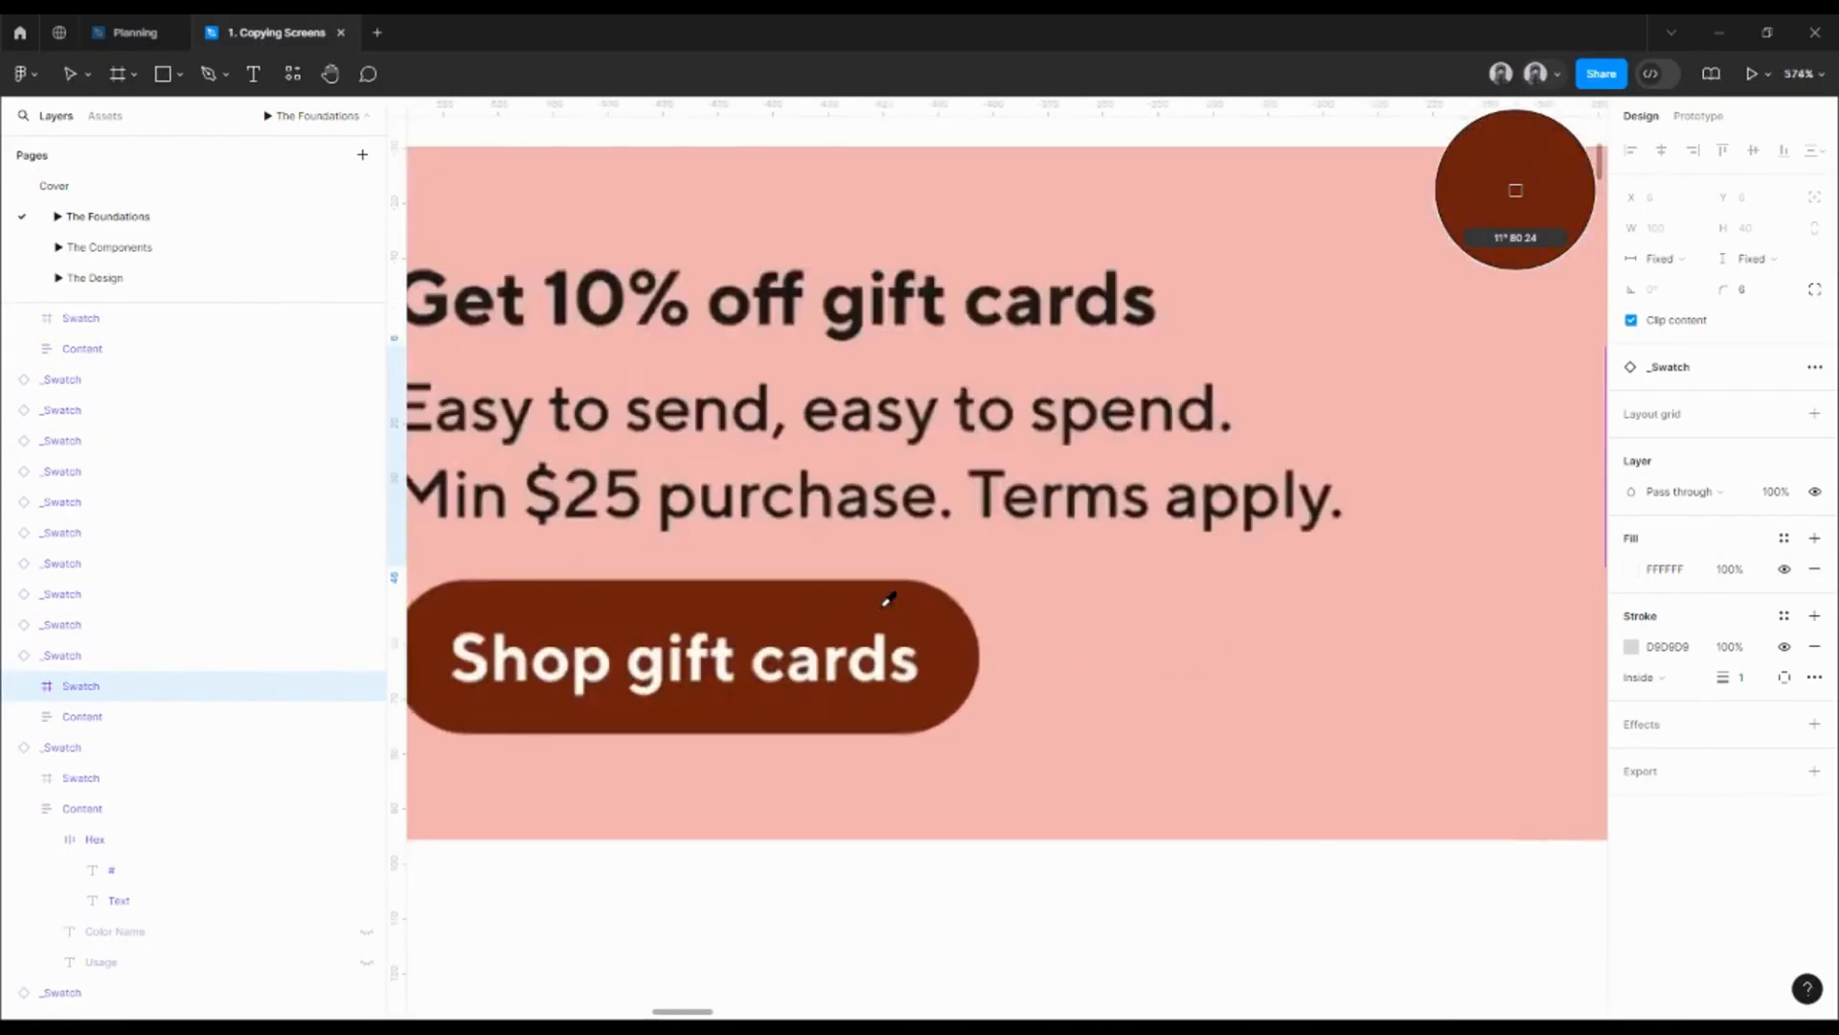
scroll(889, 599, up, 10)
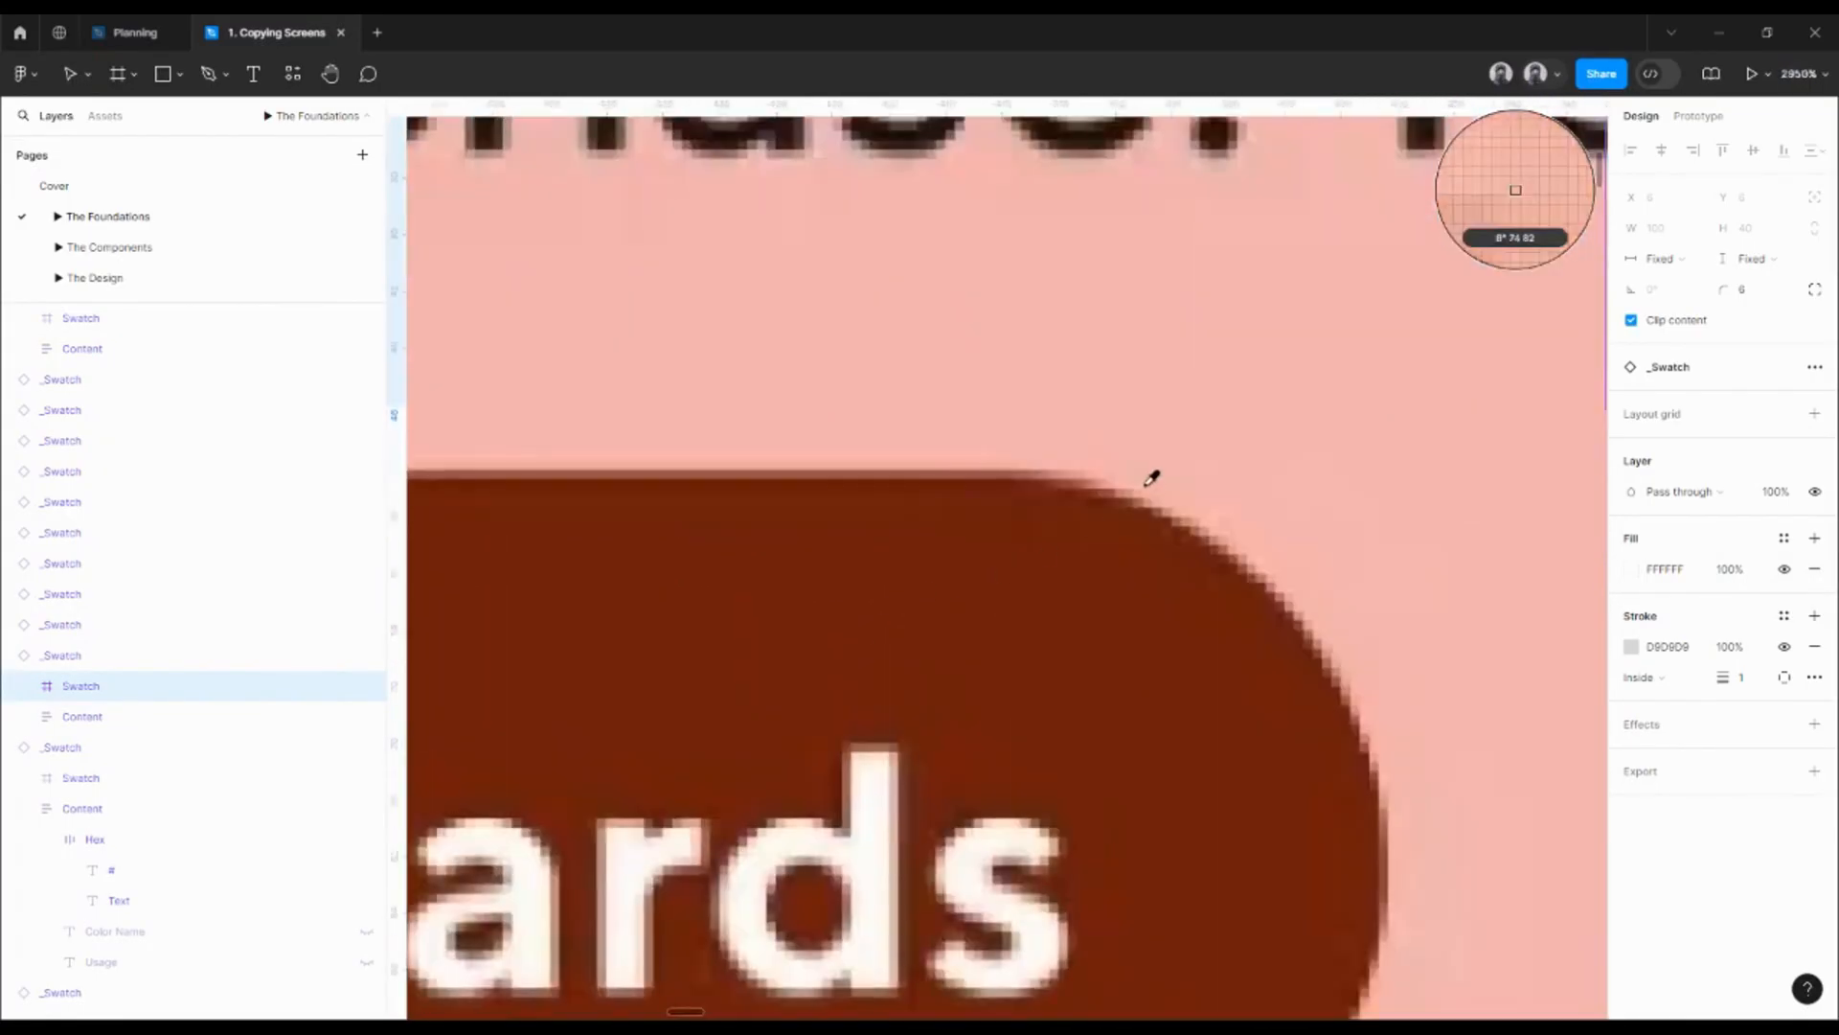
scroll(1125, 488, up, 5)
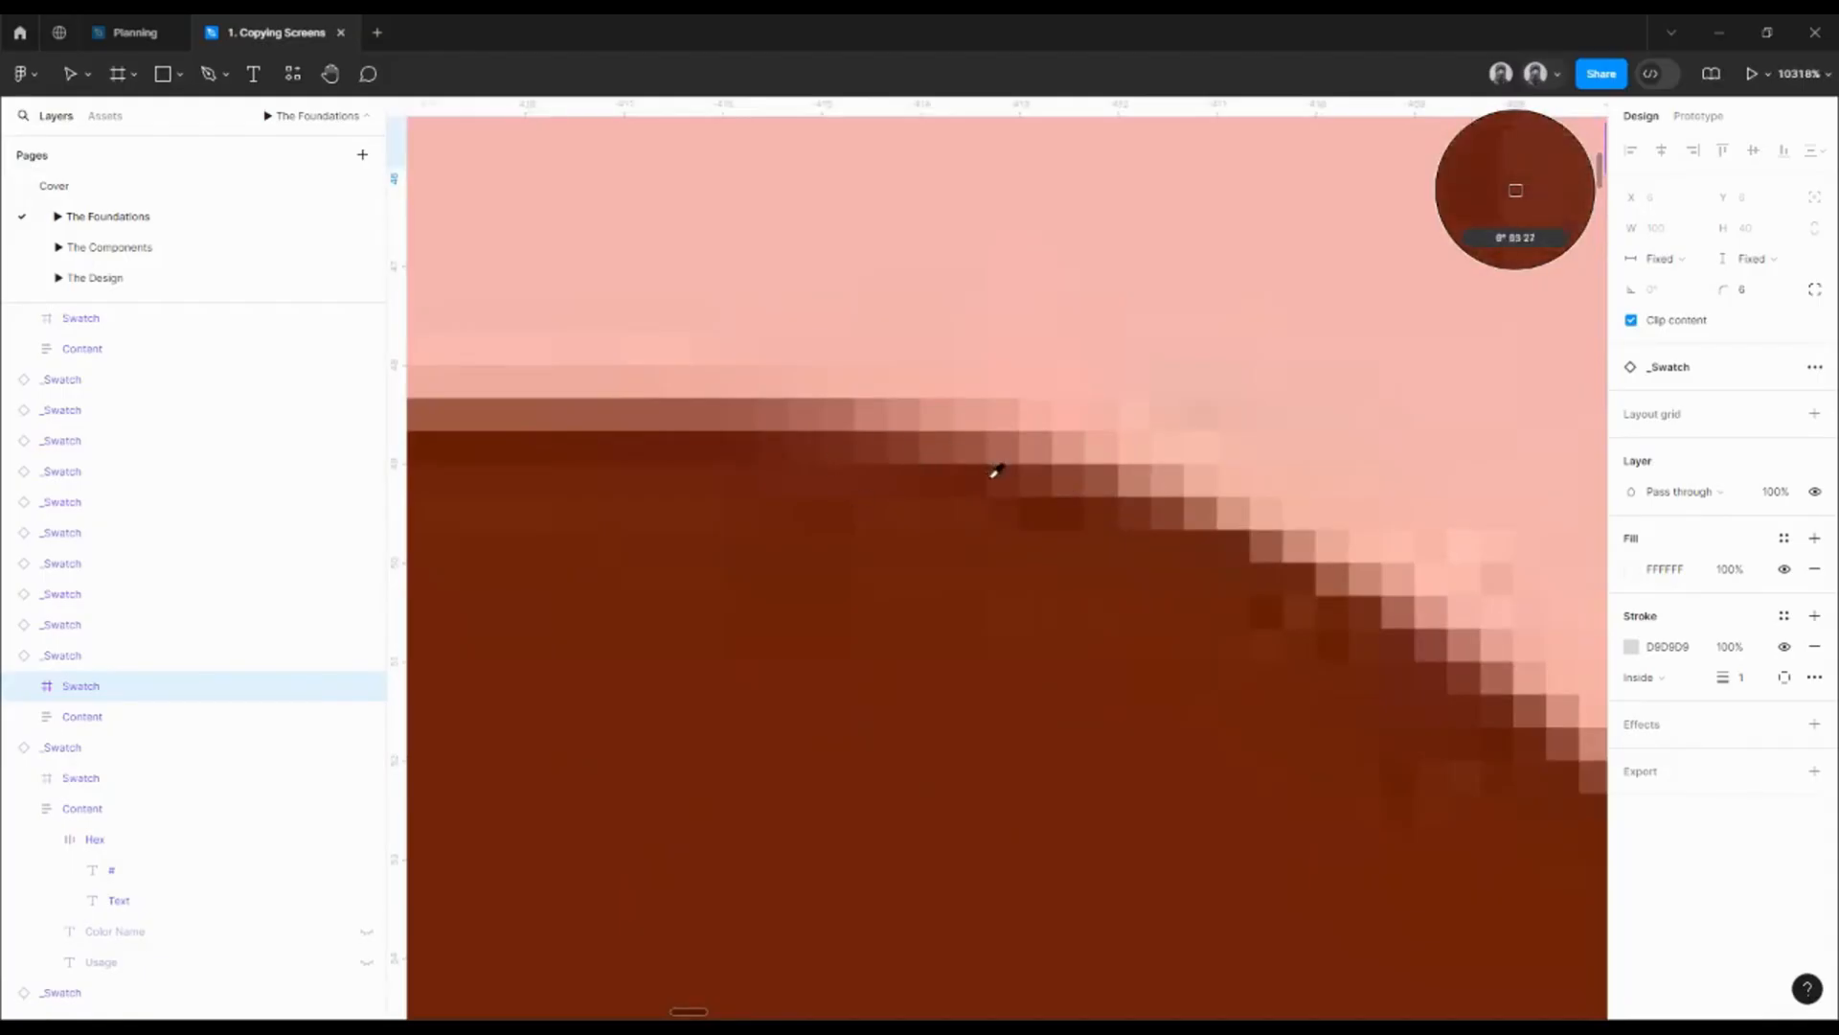
scroll(996, 471, down, 3)
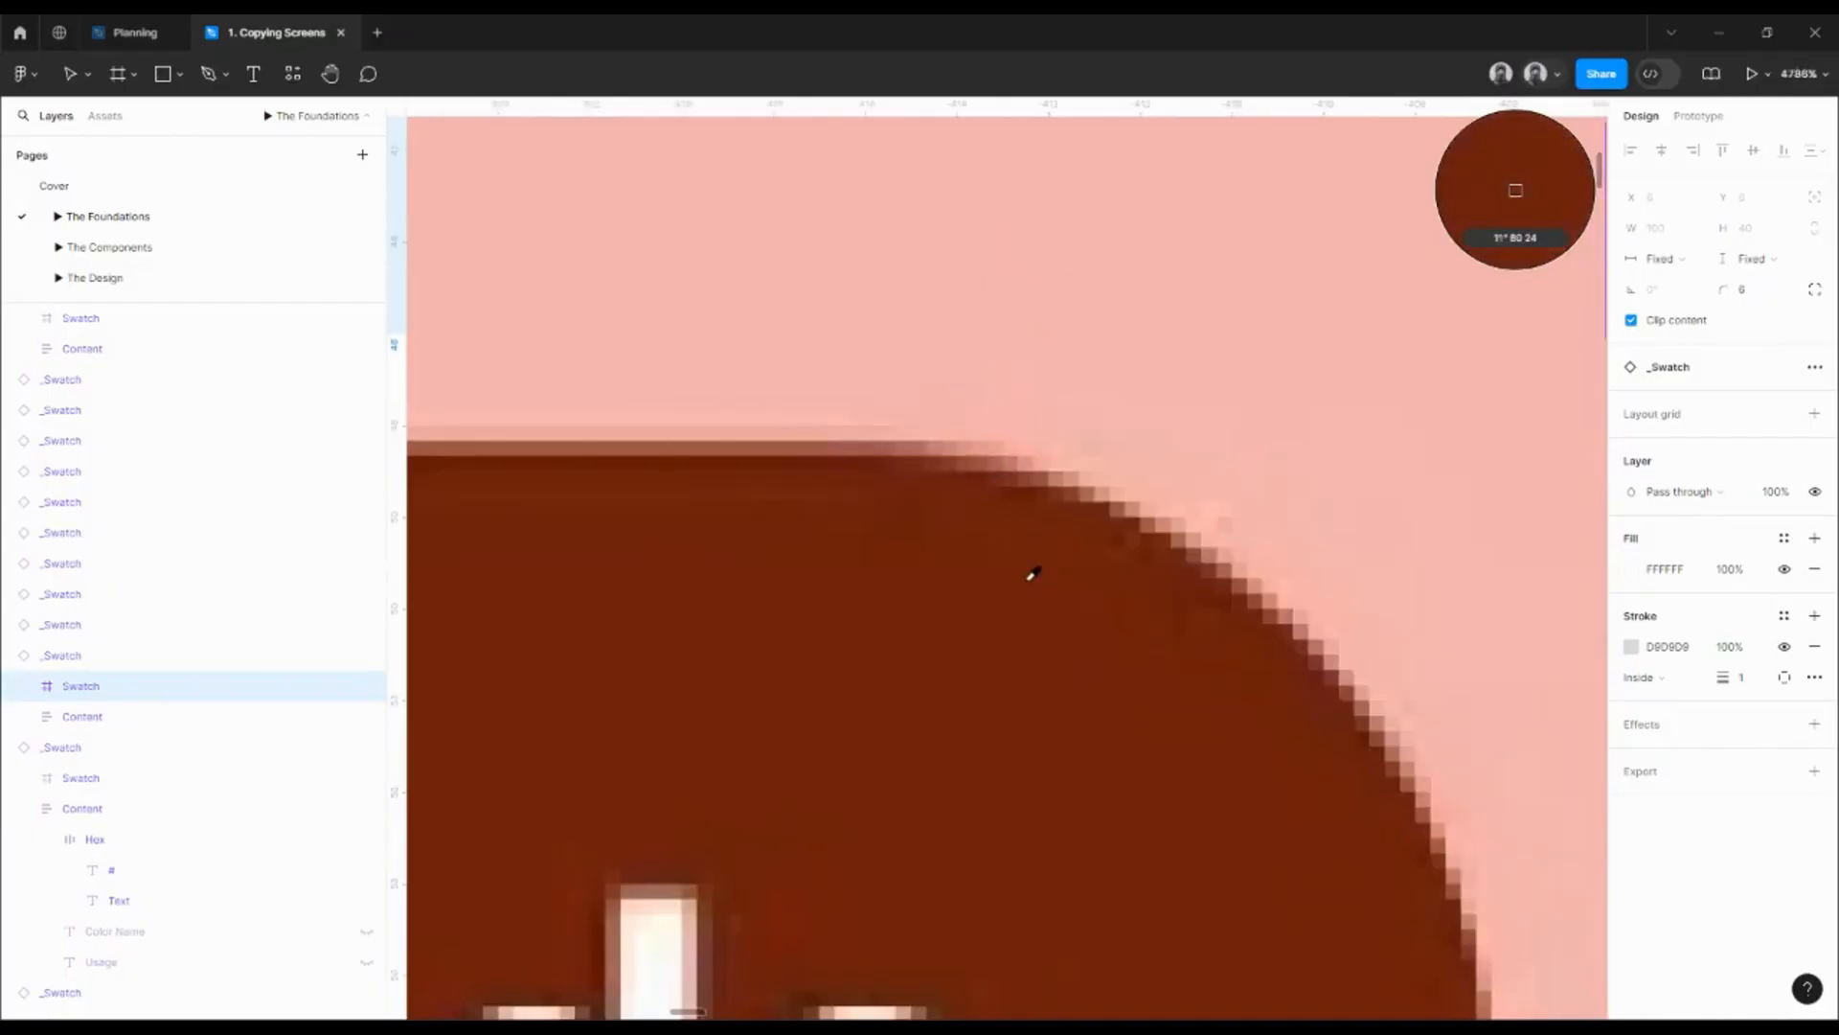
scroll(1079, 578, down, 4)
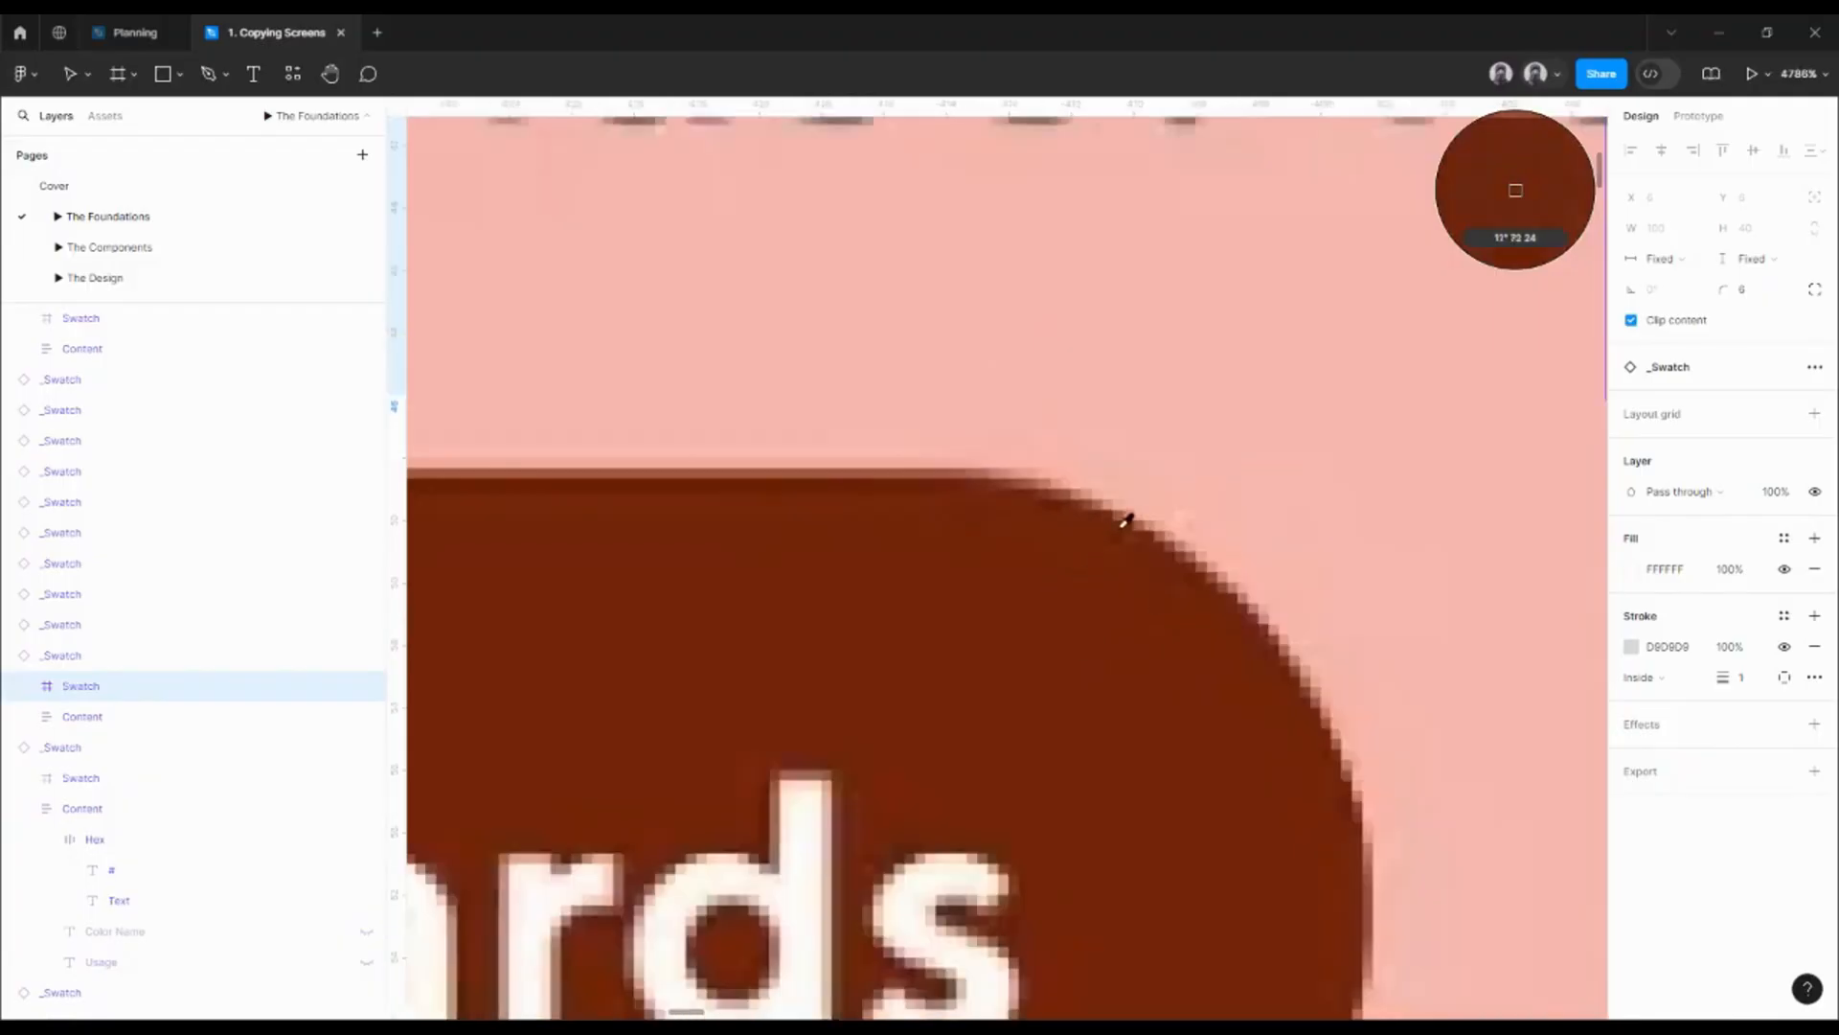
scroll(1026, 570, up, 3)
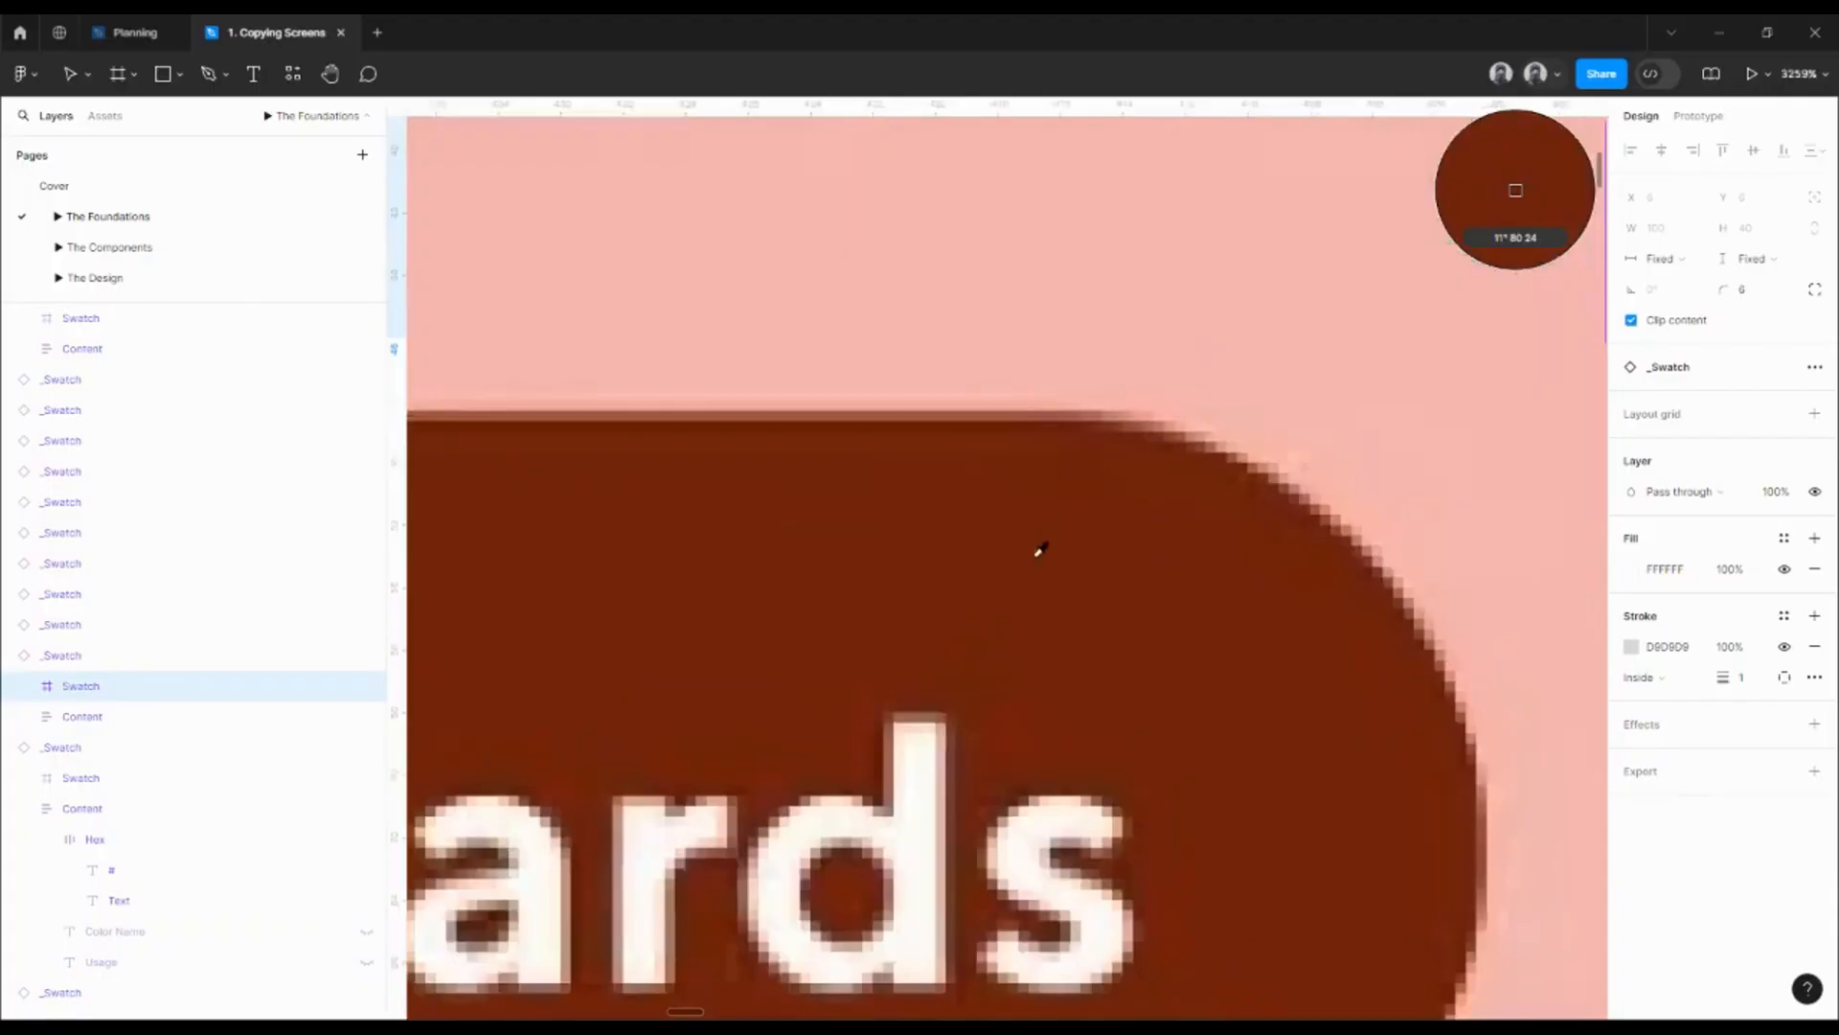
click(1039, 552)
scroll(998, 575, down, 15)
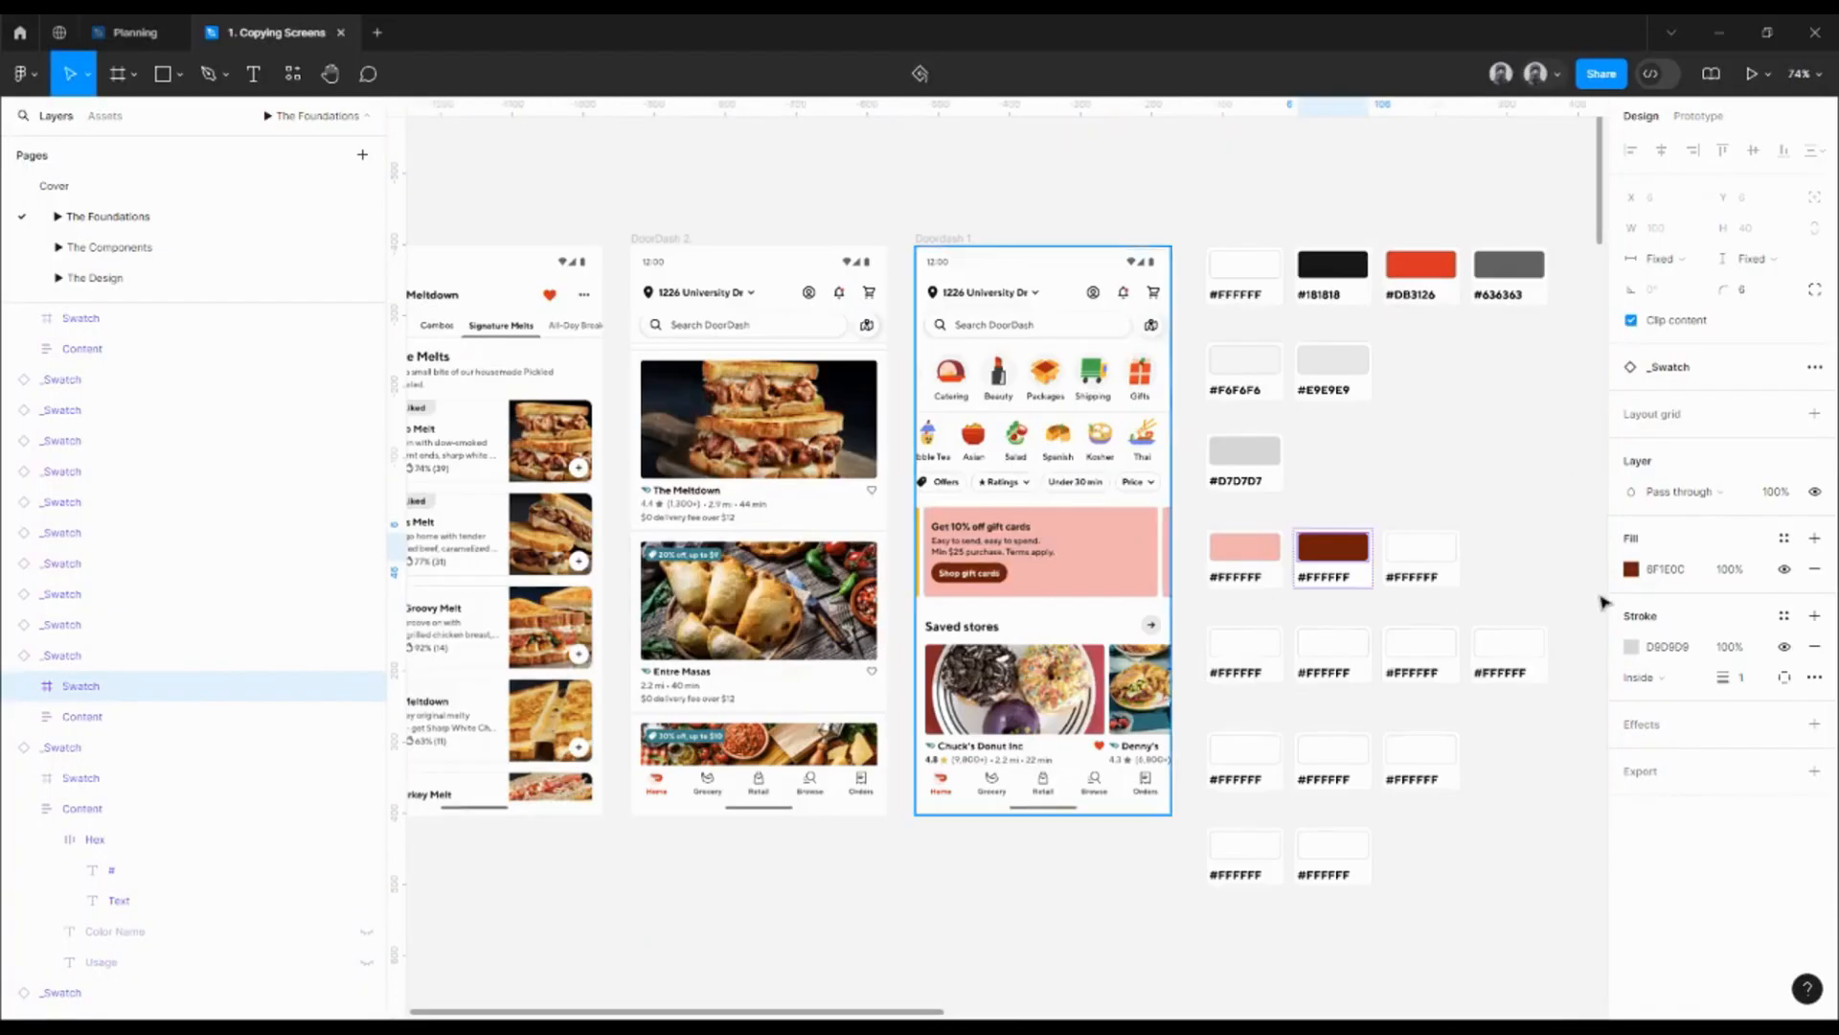
- Replace the placeholder hex label of the fourth row's second swatch with 6F1E0C
double_click(1346, 577)
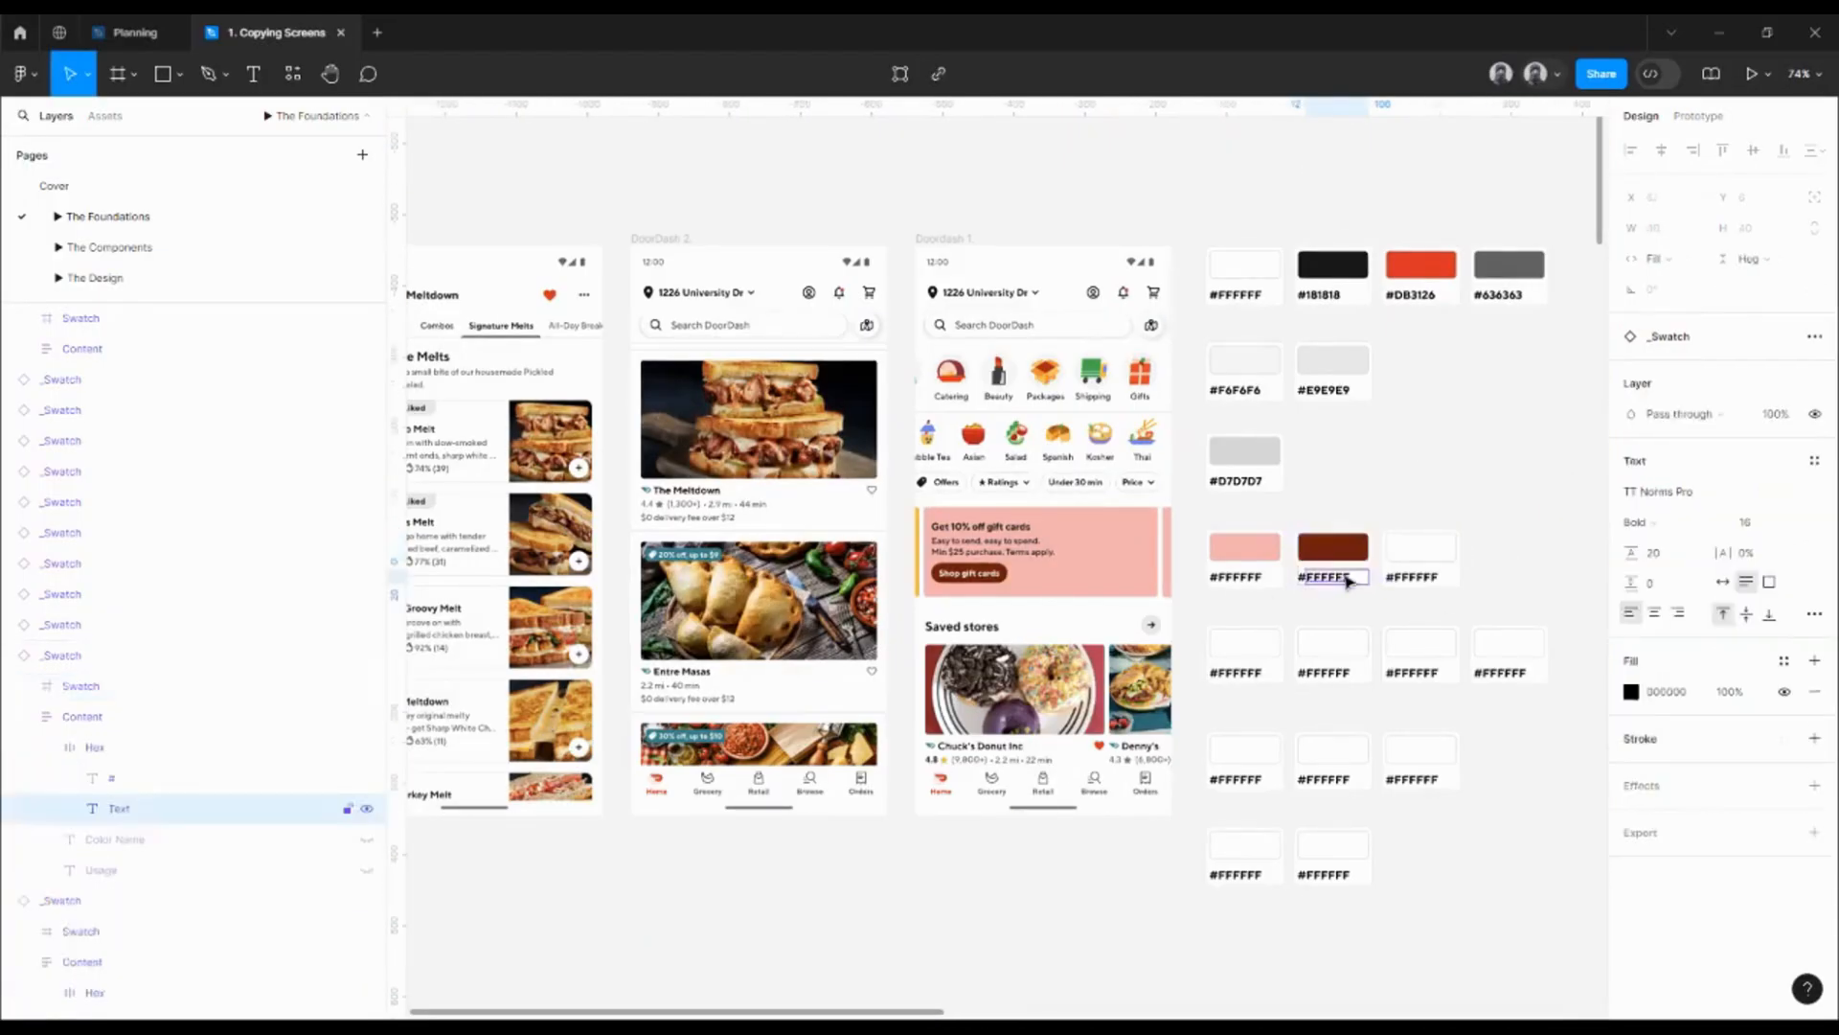
double_click(1346, 580)
text(8F1E0C)
click(1388, 614)
- Fill the third swatch of the fourth row with the cream FFF4EC sampled from the Shop gift cards button's lettering
scroll(1030, 584, up, 3)
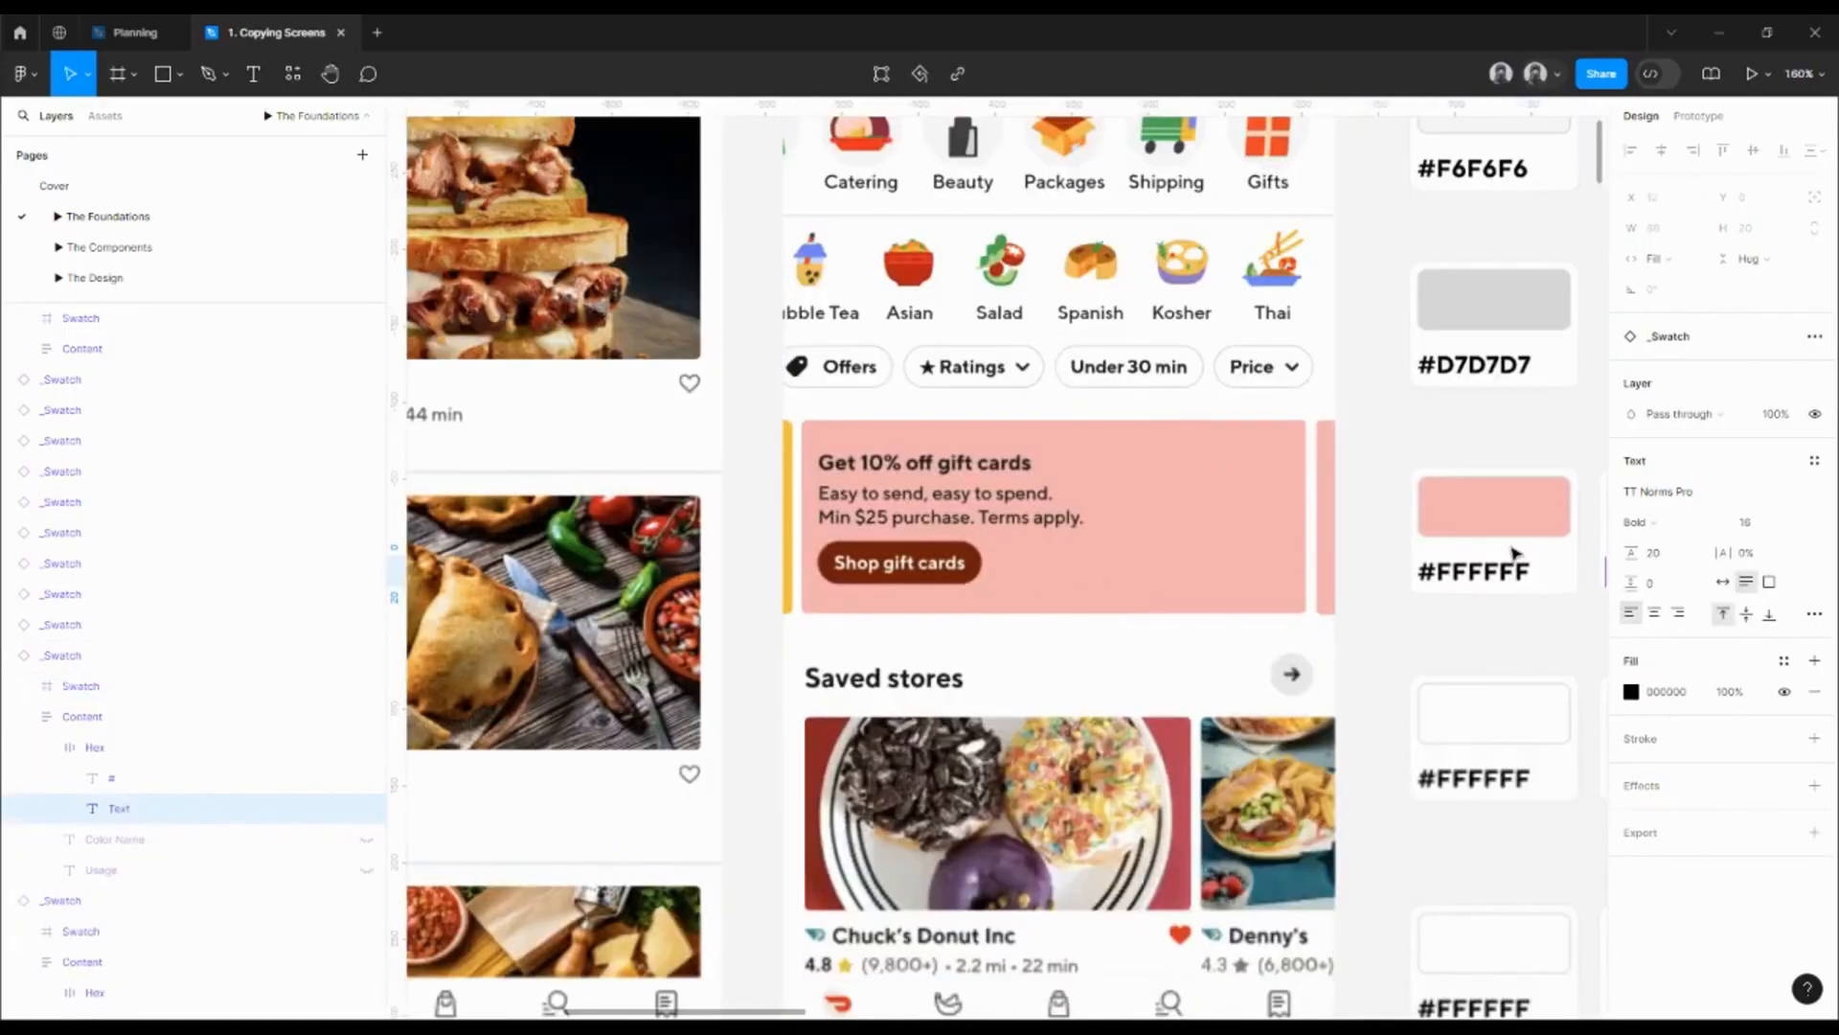
click(1503, 623)
drag(1503, 623, 1261, 607)
click(1573, 530)
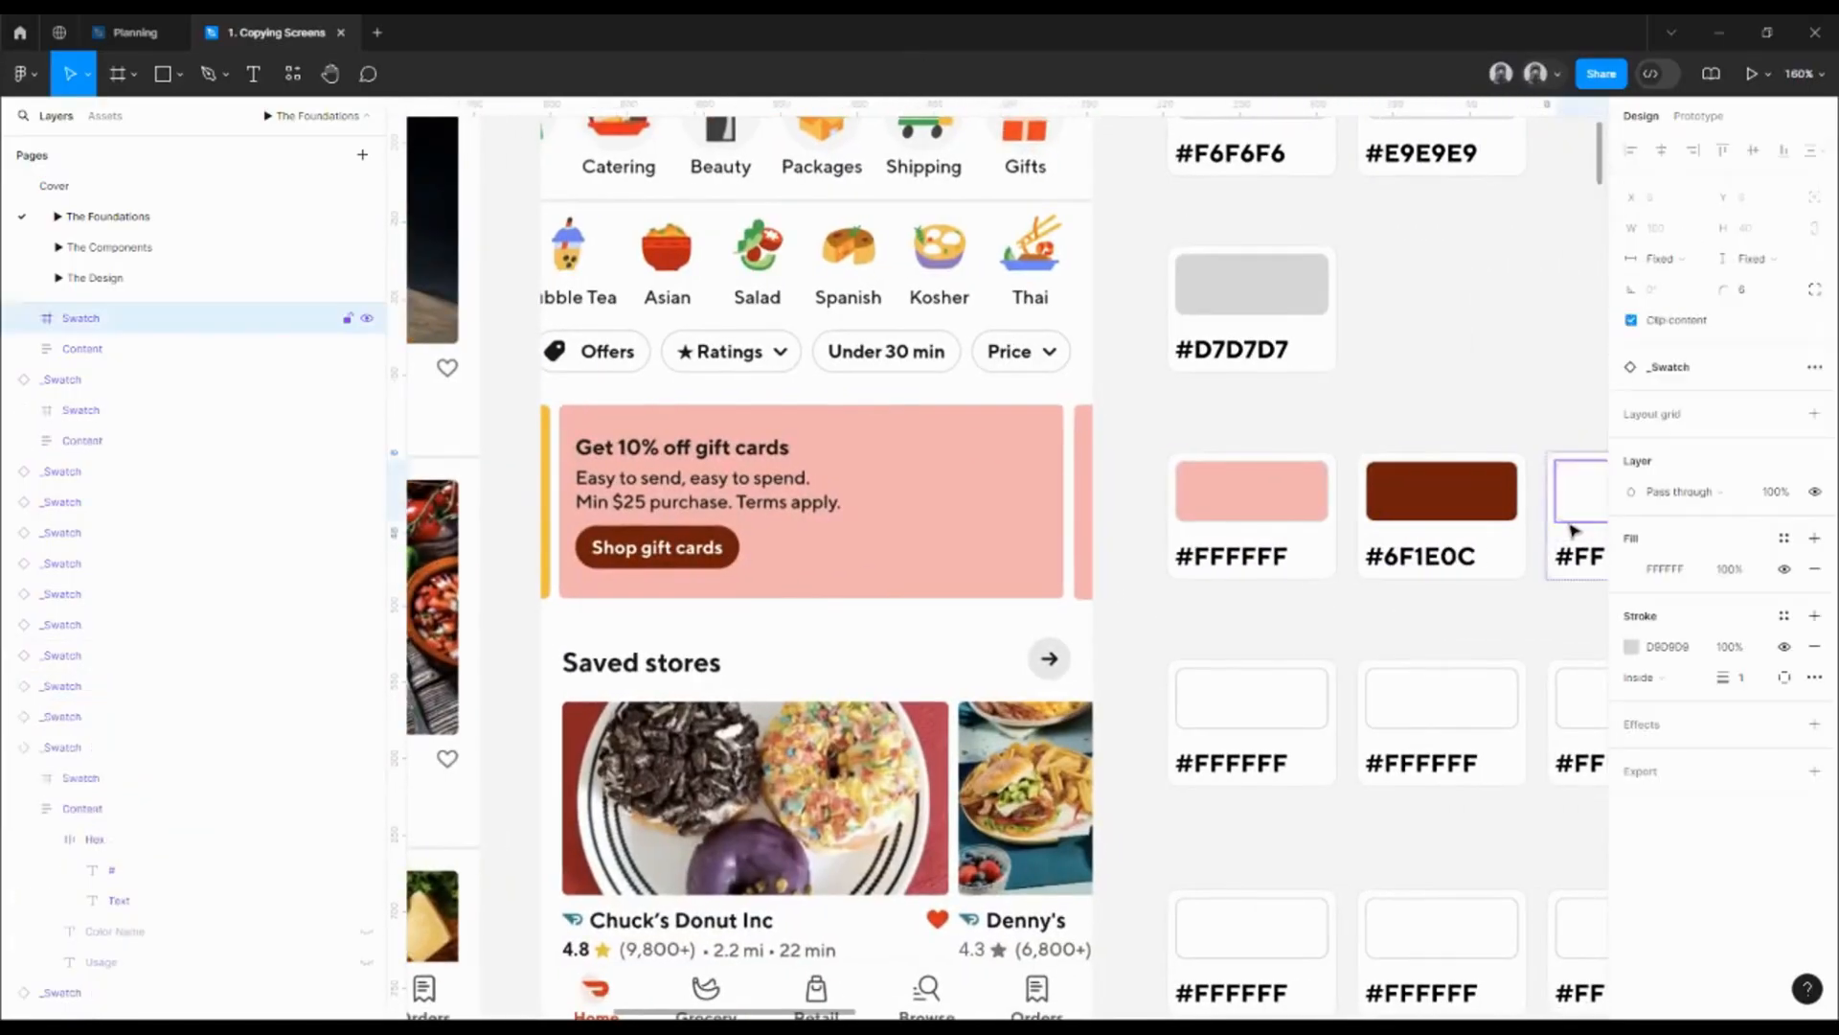
key(i)
scroll(676, 547, up, 10)
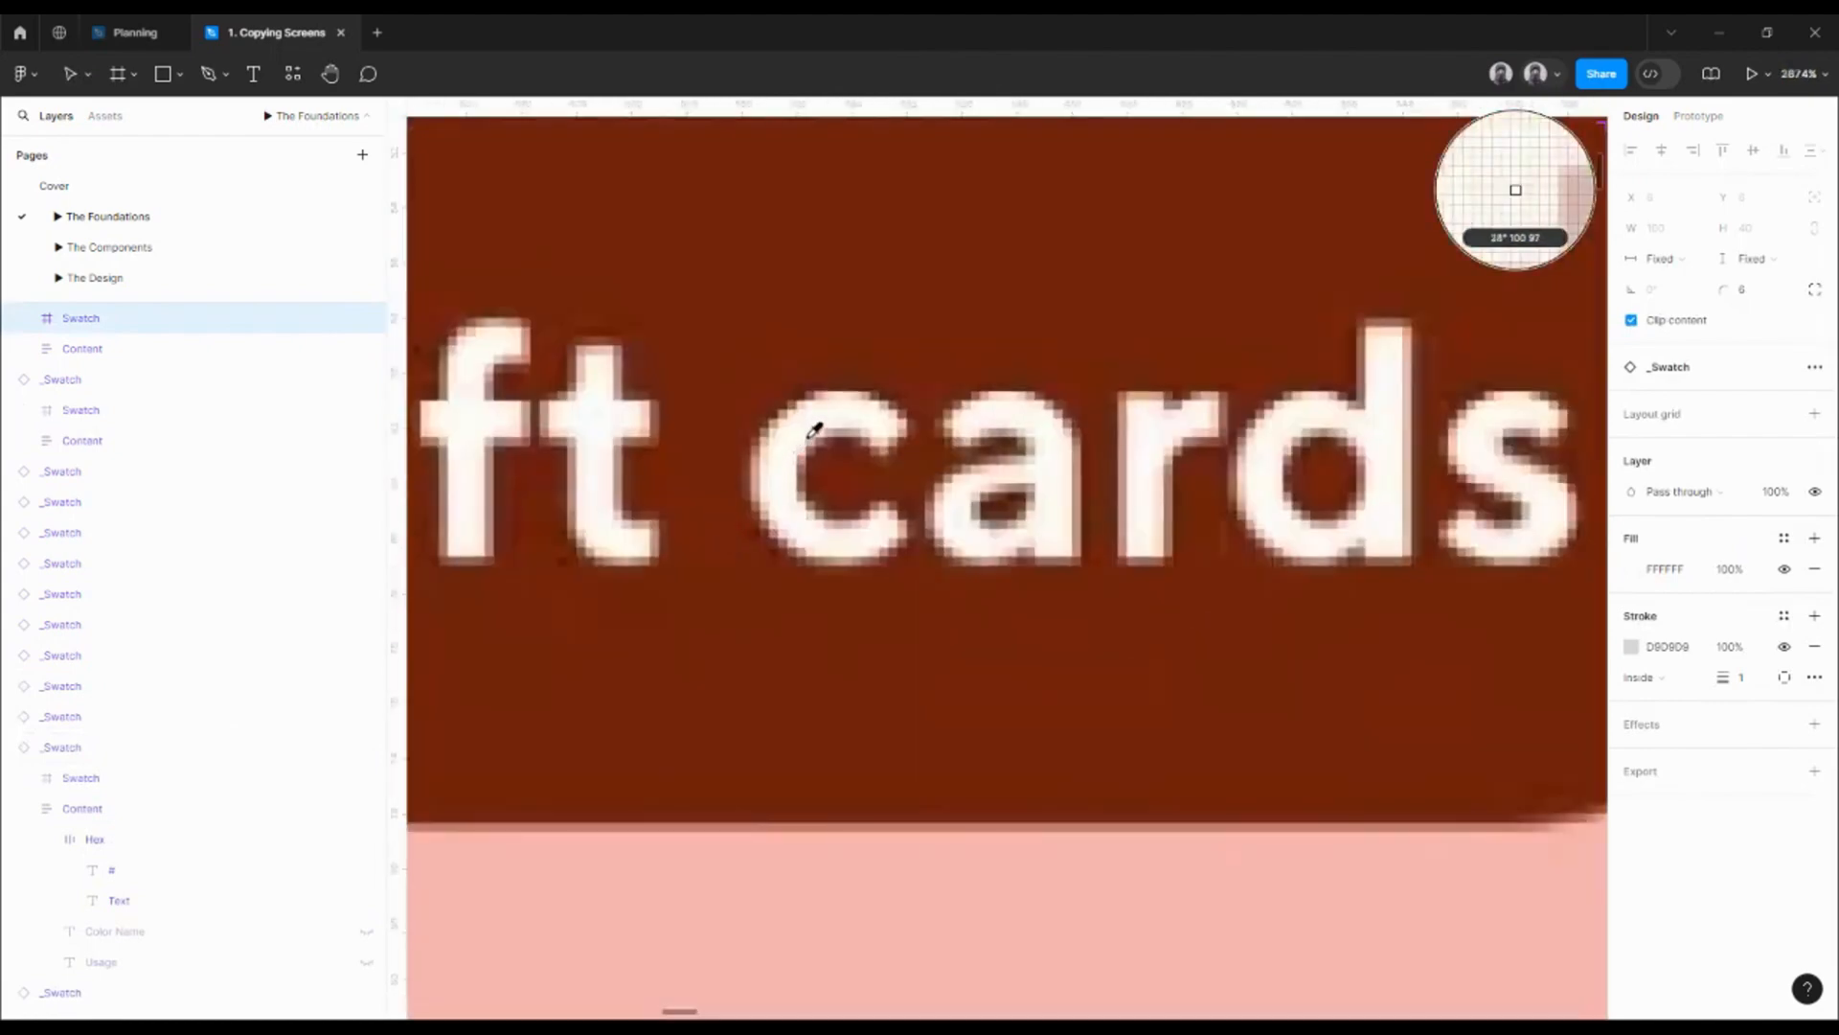
scroll(847, 404, up, 3)
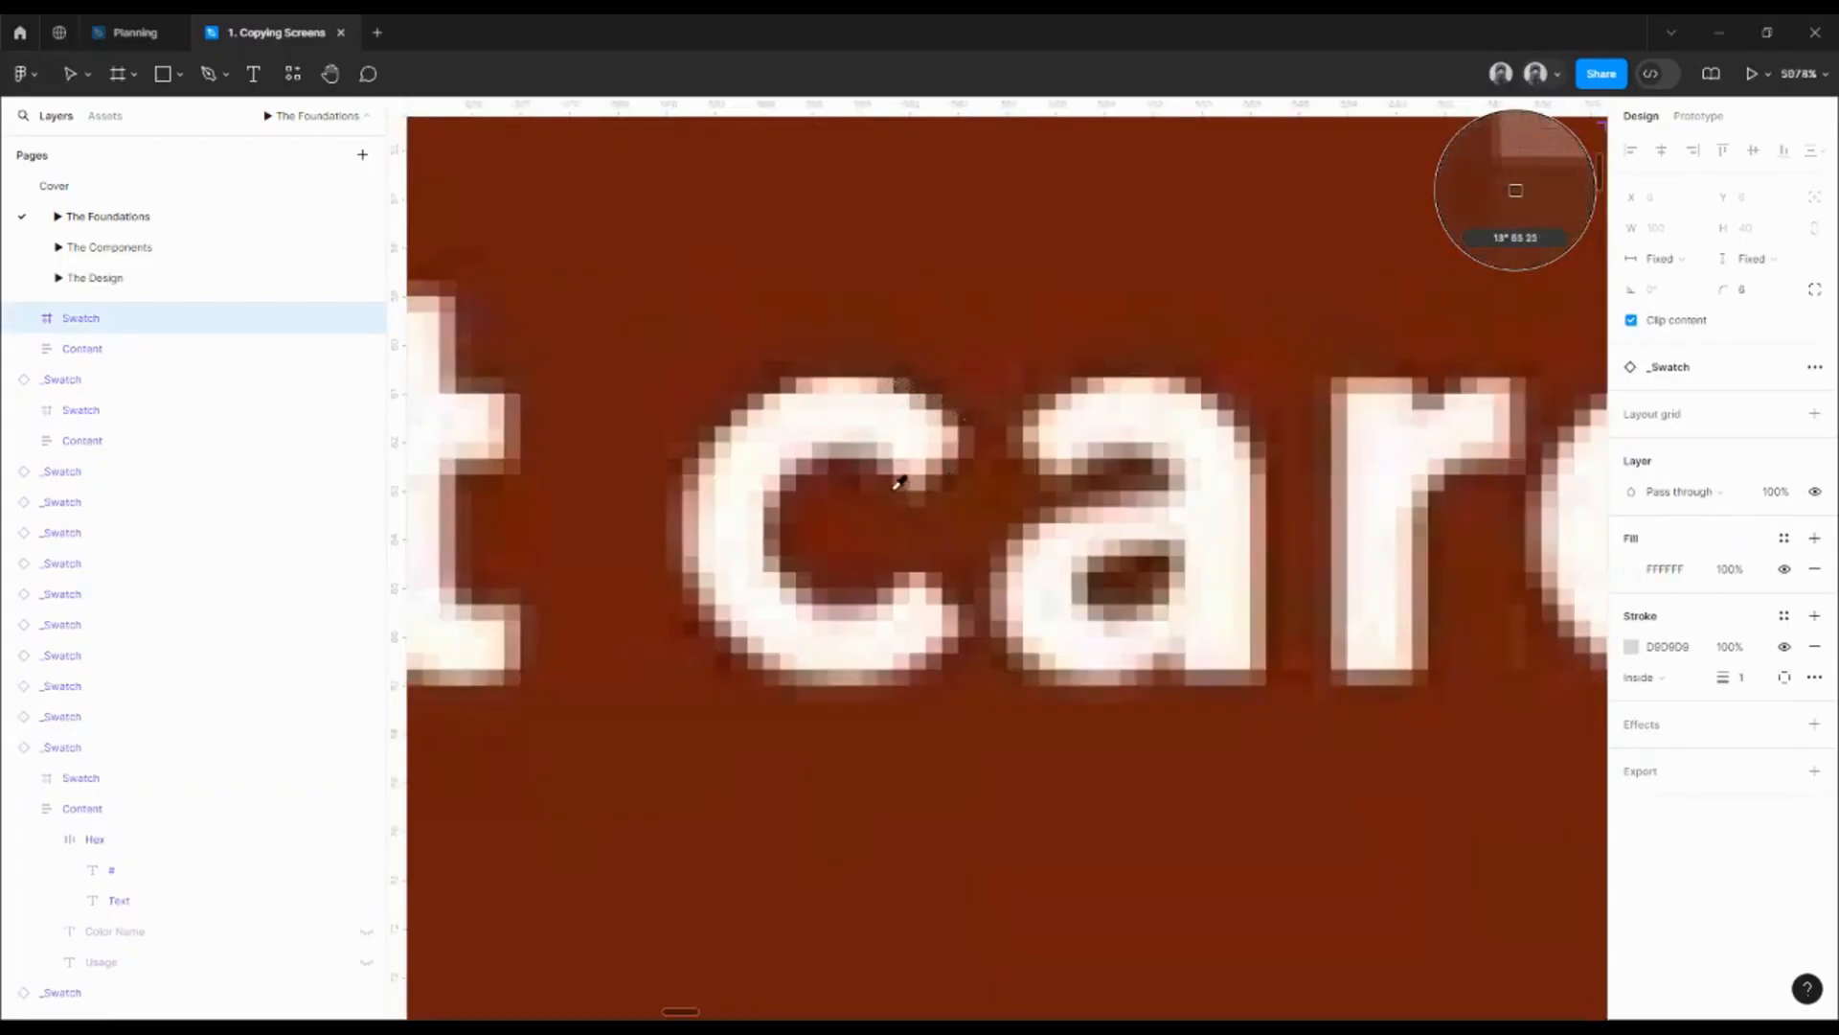
click(824, 397)
scroll(825, 414, down, 5)
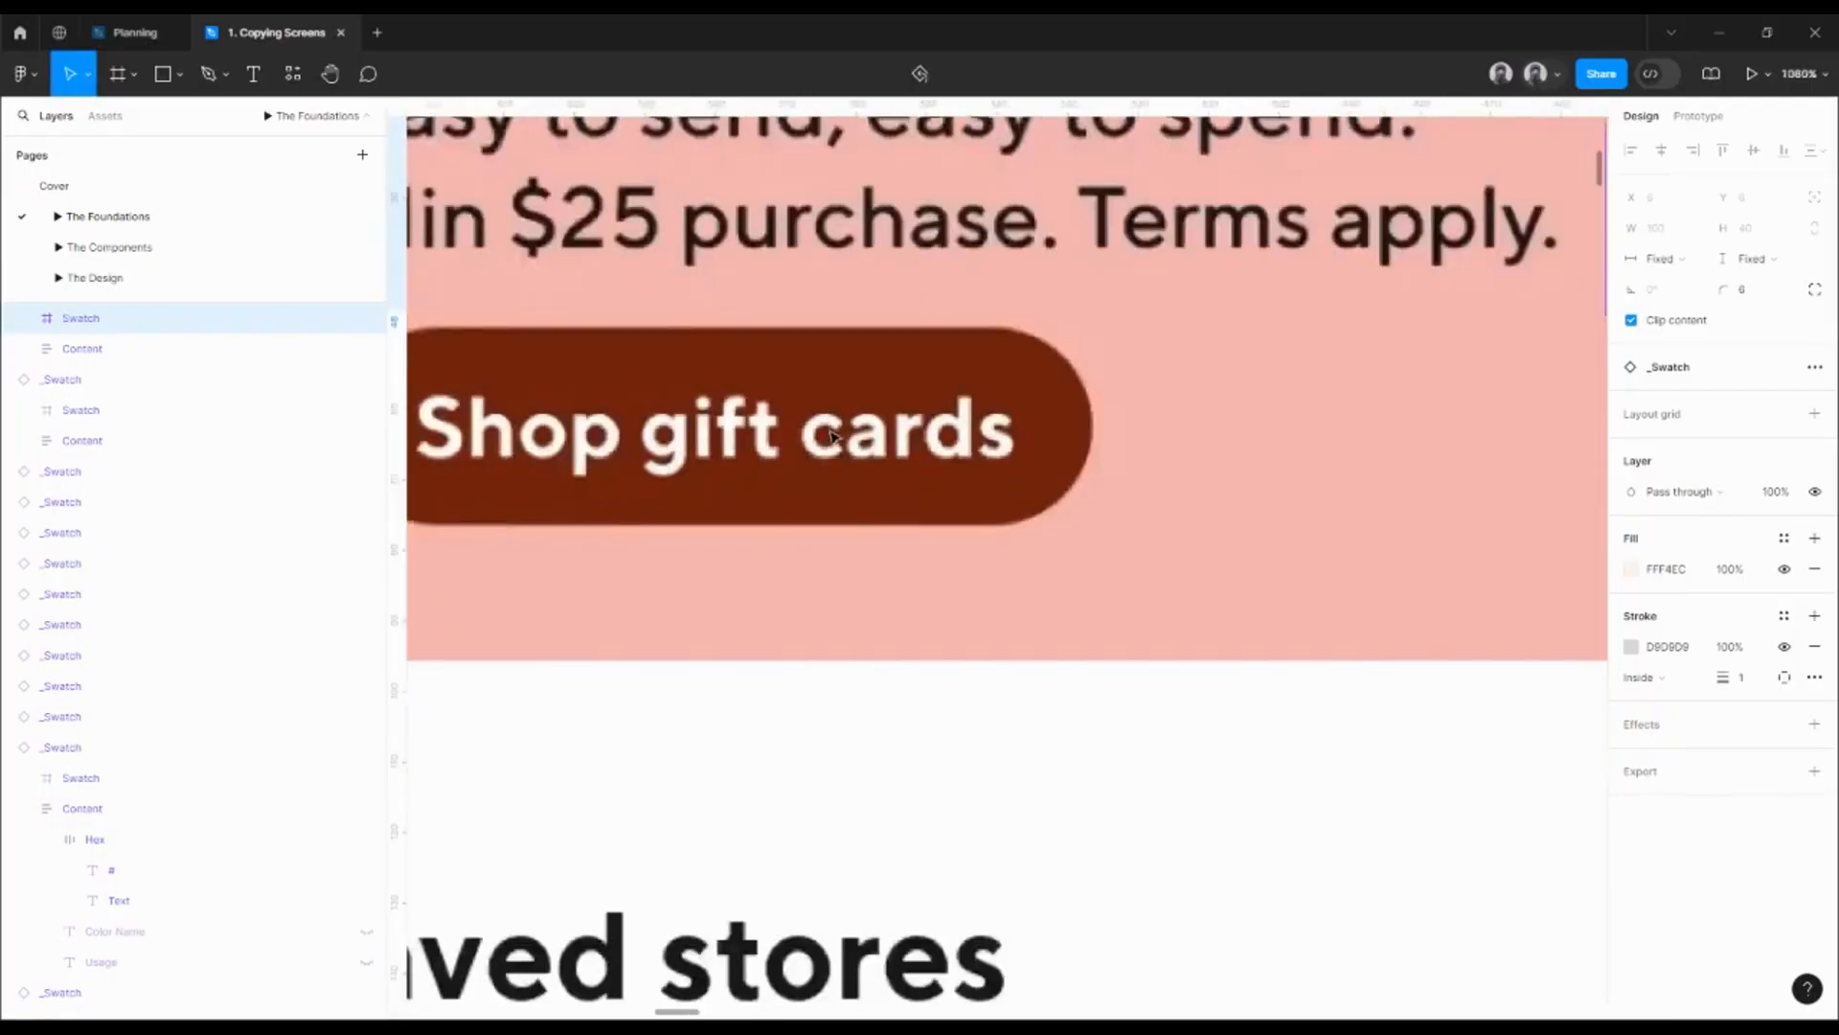
scroll(830, 436, down, 5)
- Copy the fill hex code of the fourth row's third swatch and use it as its label, FFF4EC
click(1681, 568)
key(ctrl+c)
scroll(814, 422, down, 5)
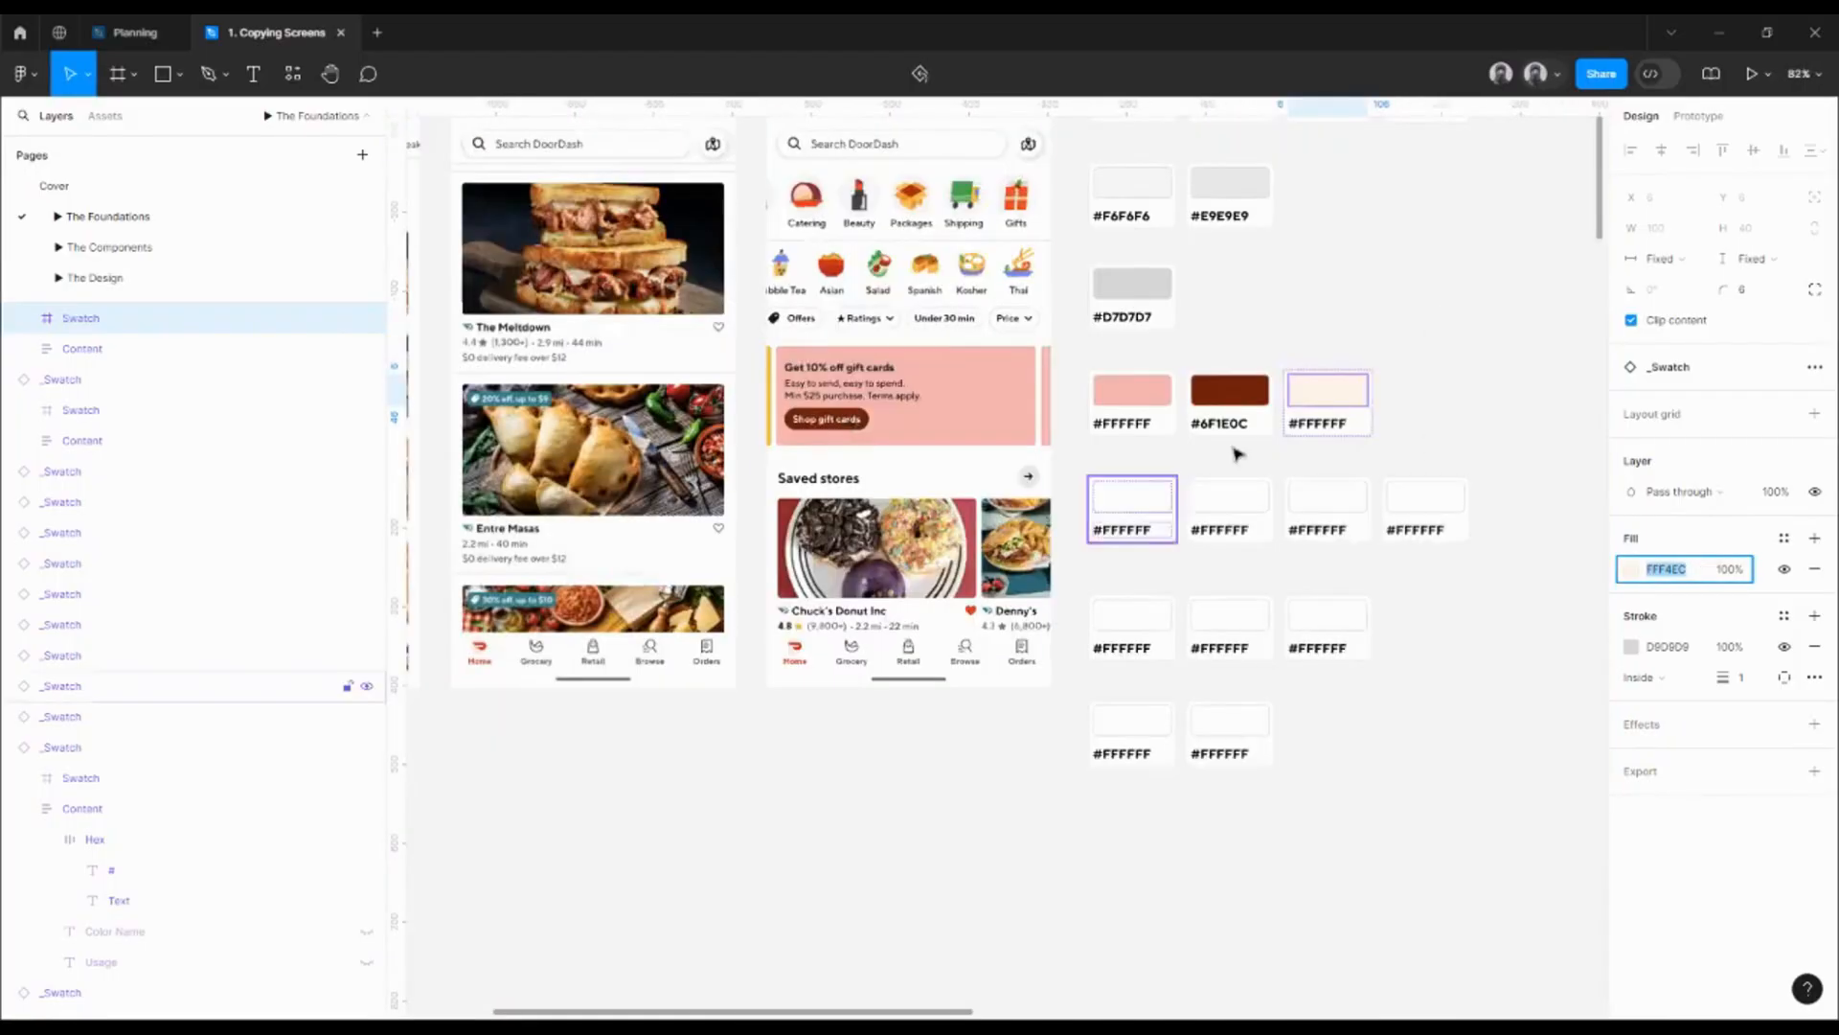
double_click(1320, 423)
double_click(1323, 423)
key(ctrl+v)
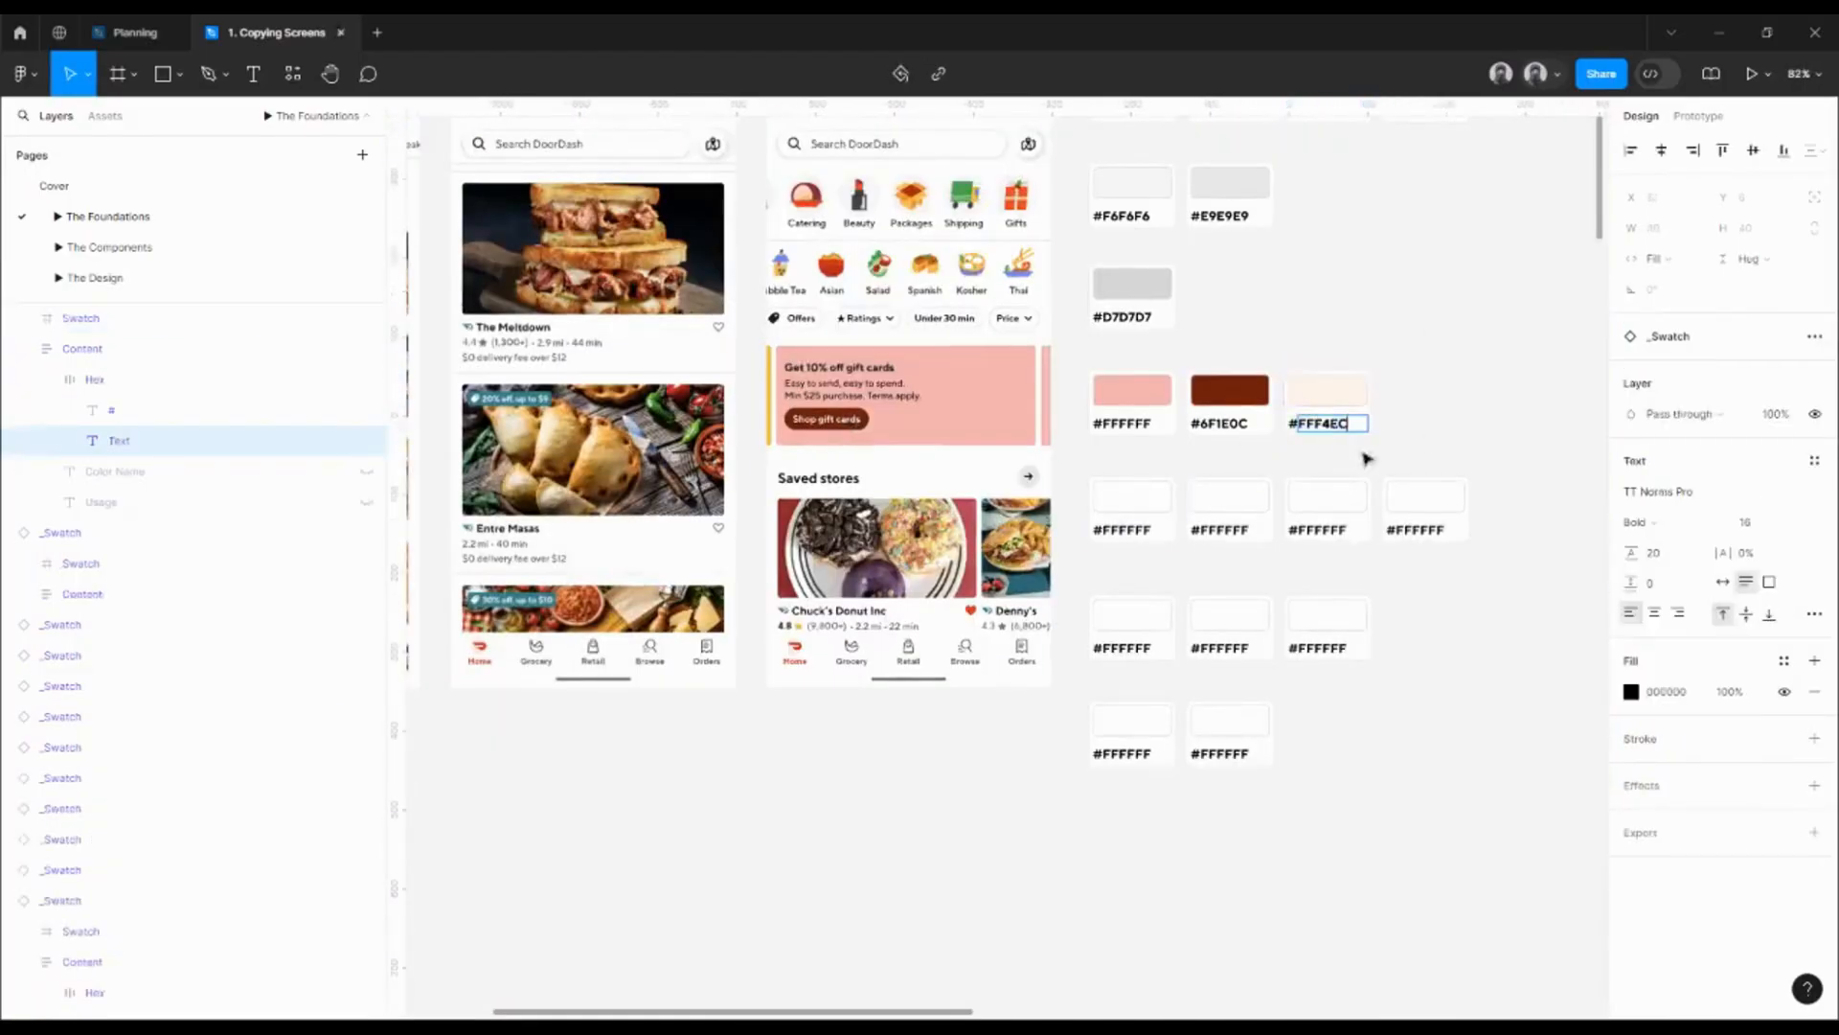
click(1367, 459)
- Fill the first swatch of the fifth row with the grey E8E8E8 sampled from the round arrow button beside Saved stores
scroll(1246, 449, left, 1)
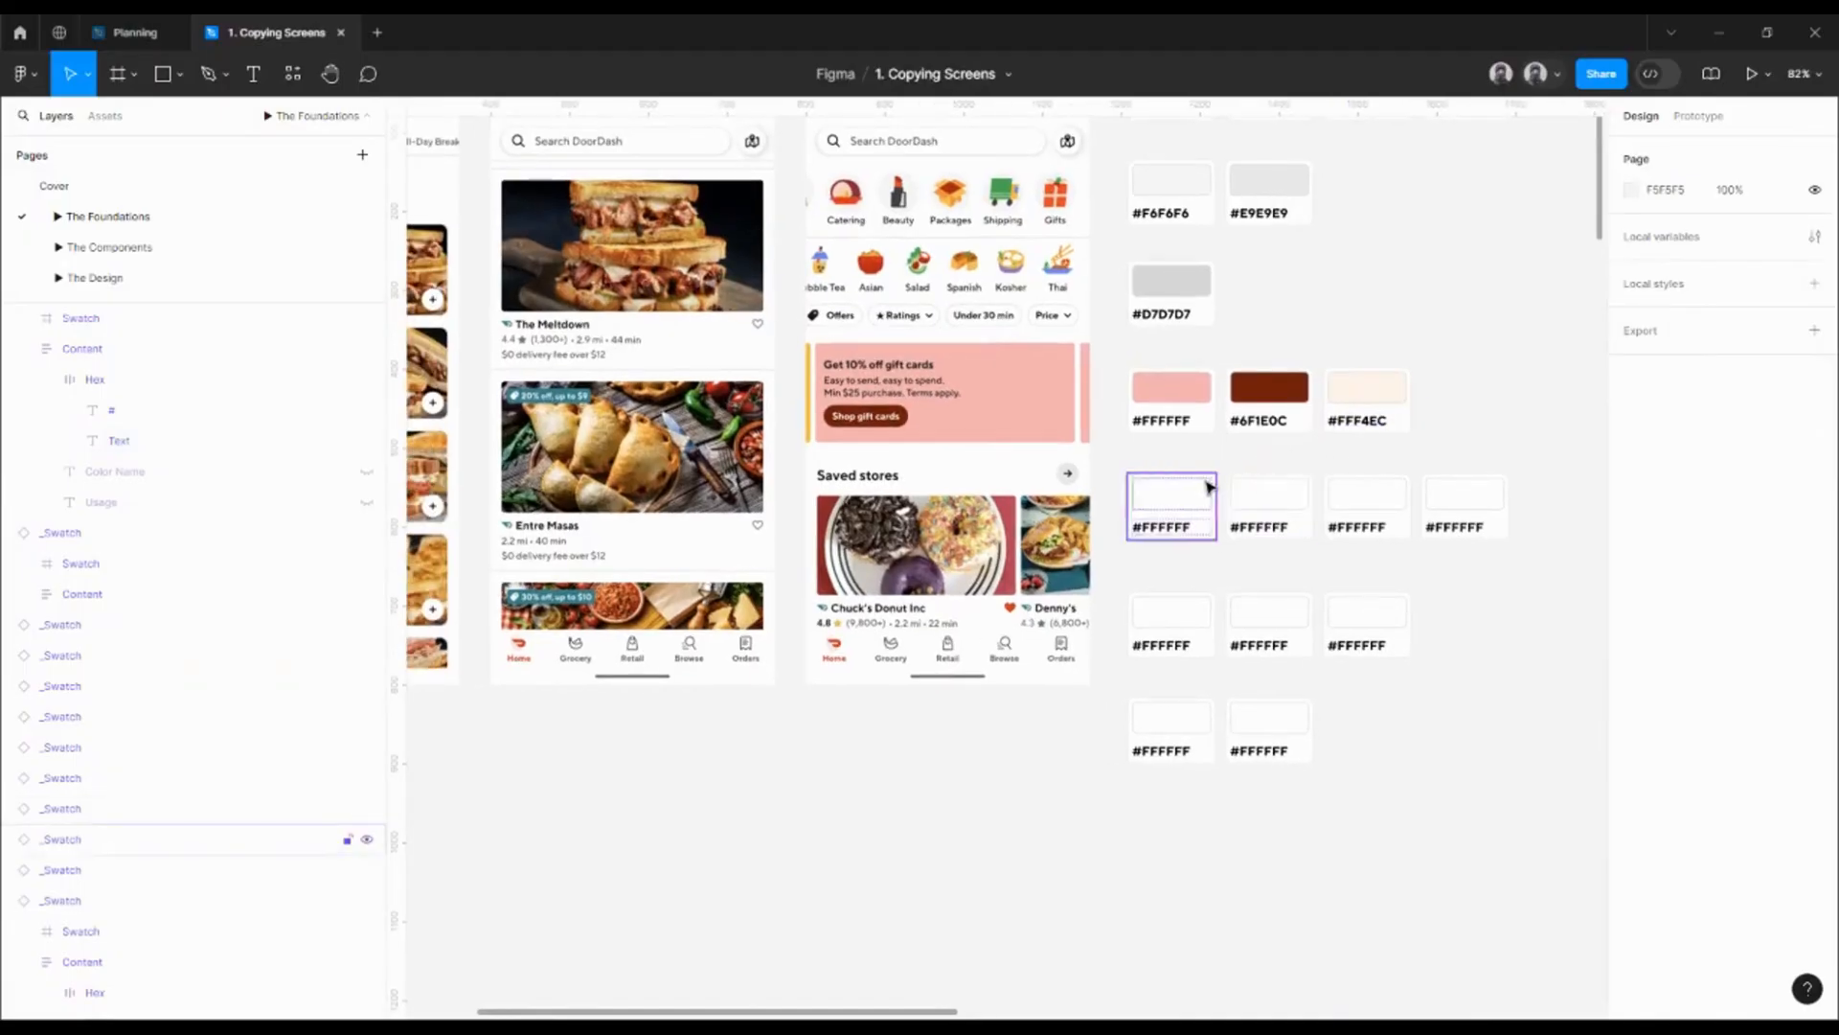
scroll(1209, 487, up, 5)
click(1135, 533)
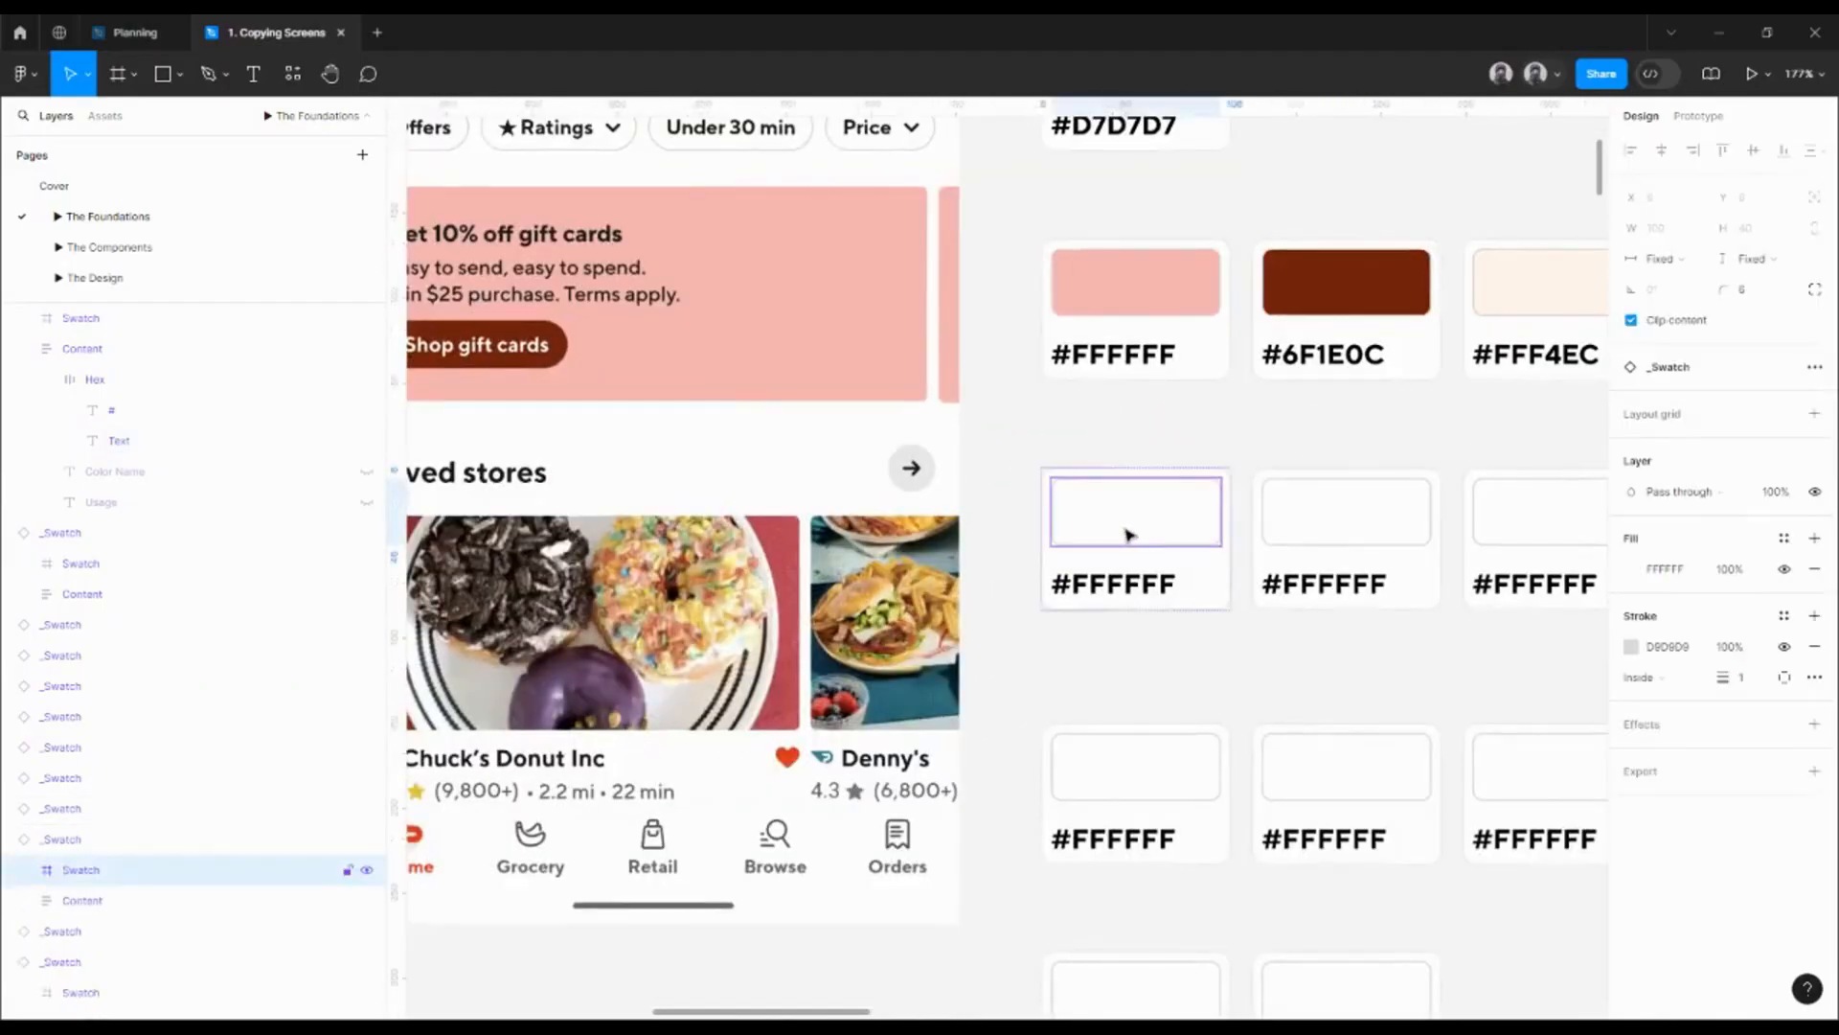
key(c)
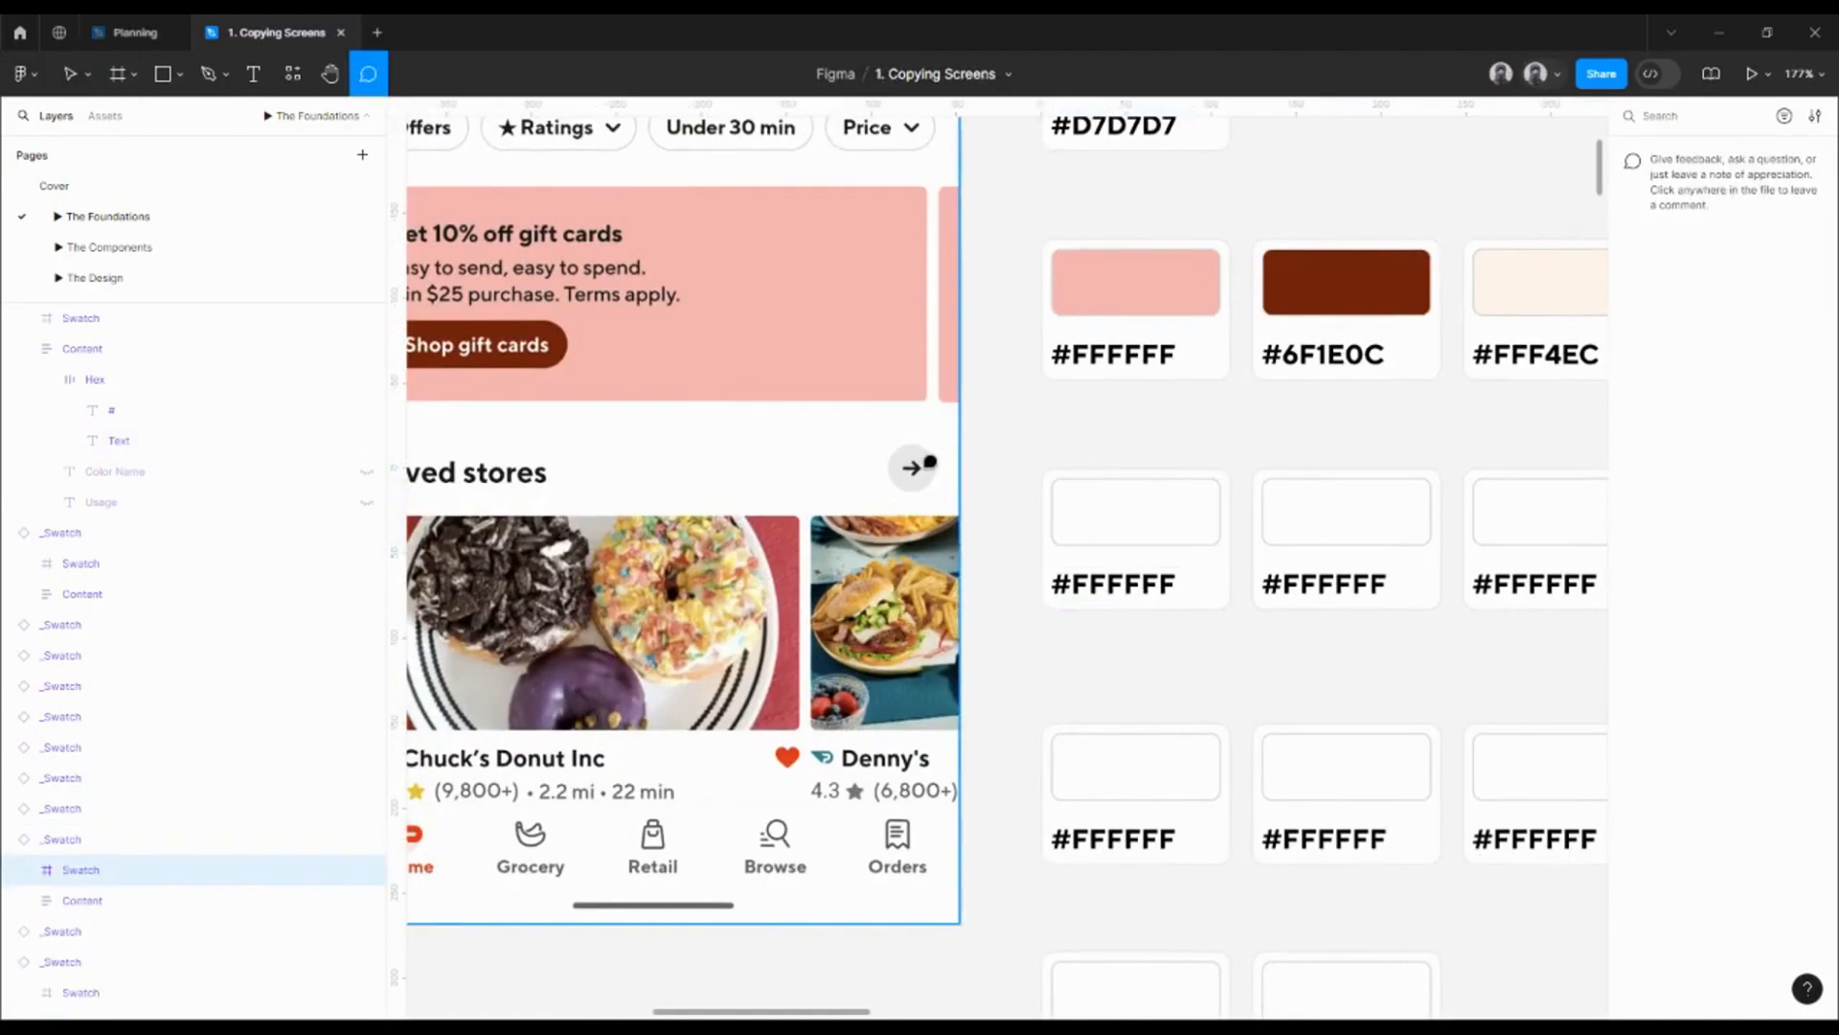
key(i)
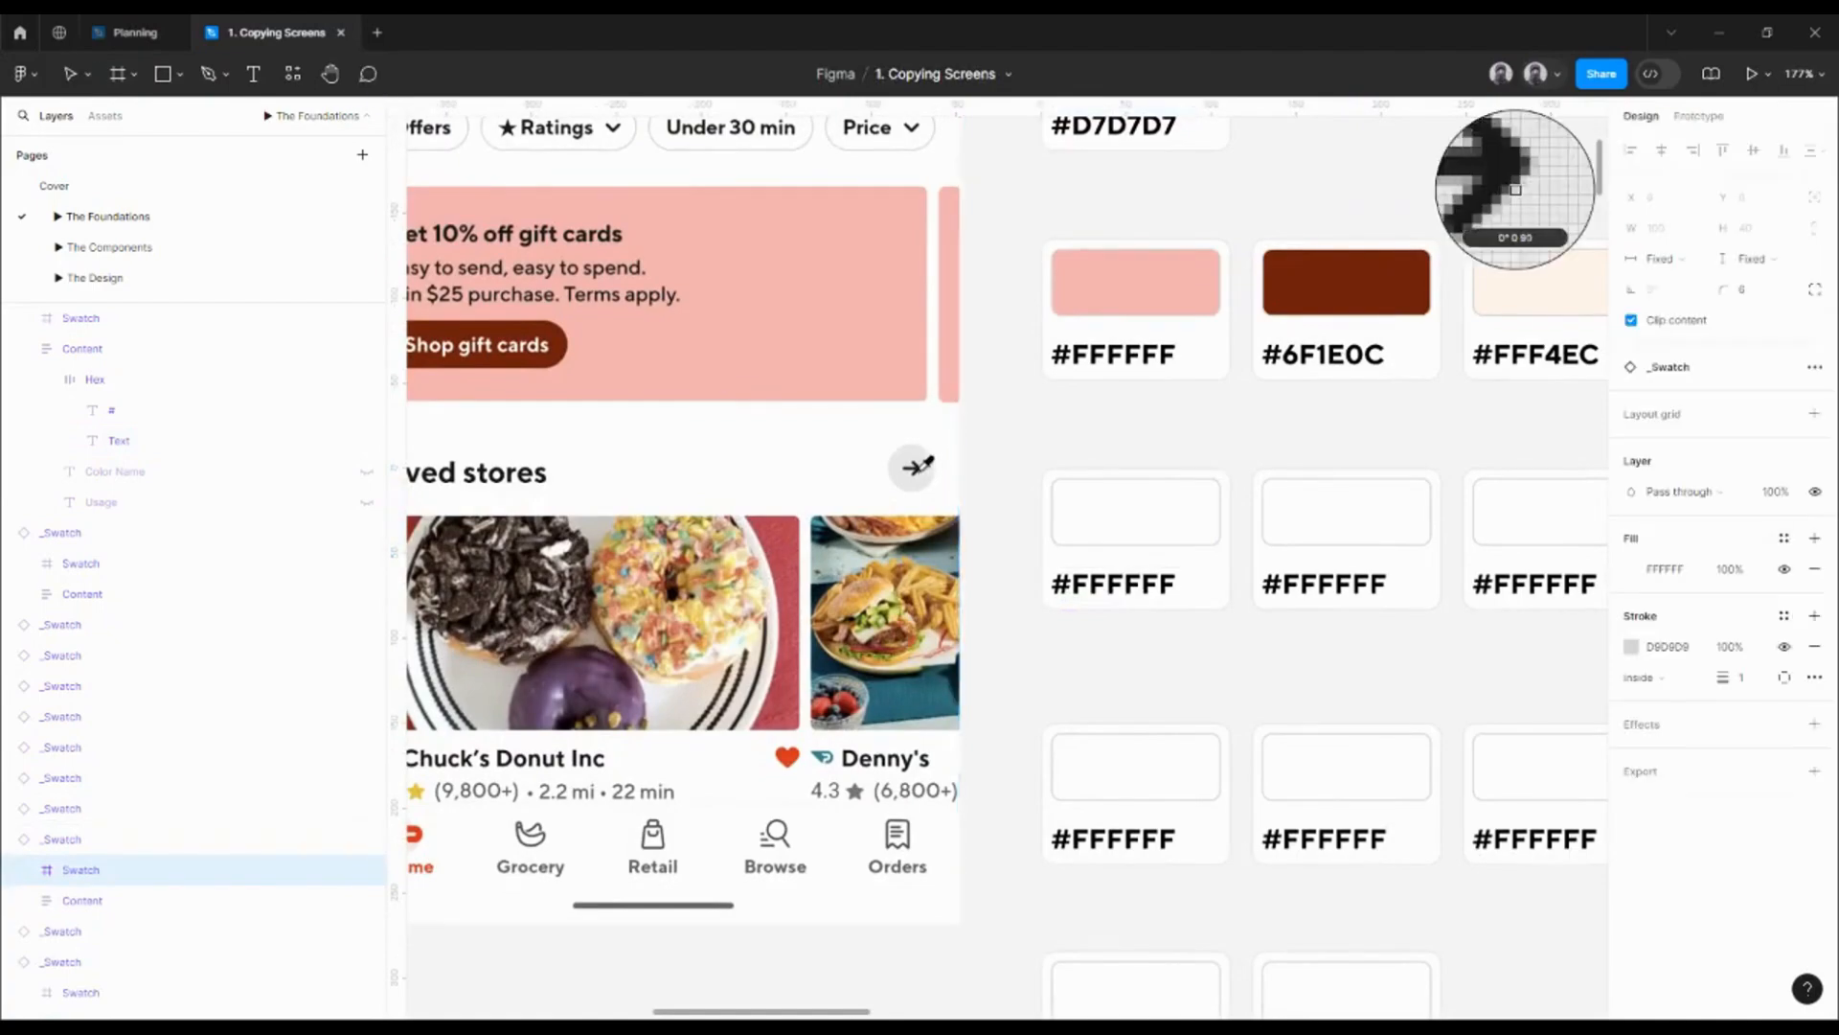
scroll(920, 465, up, 5)
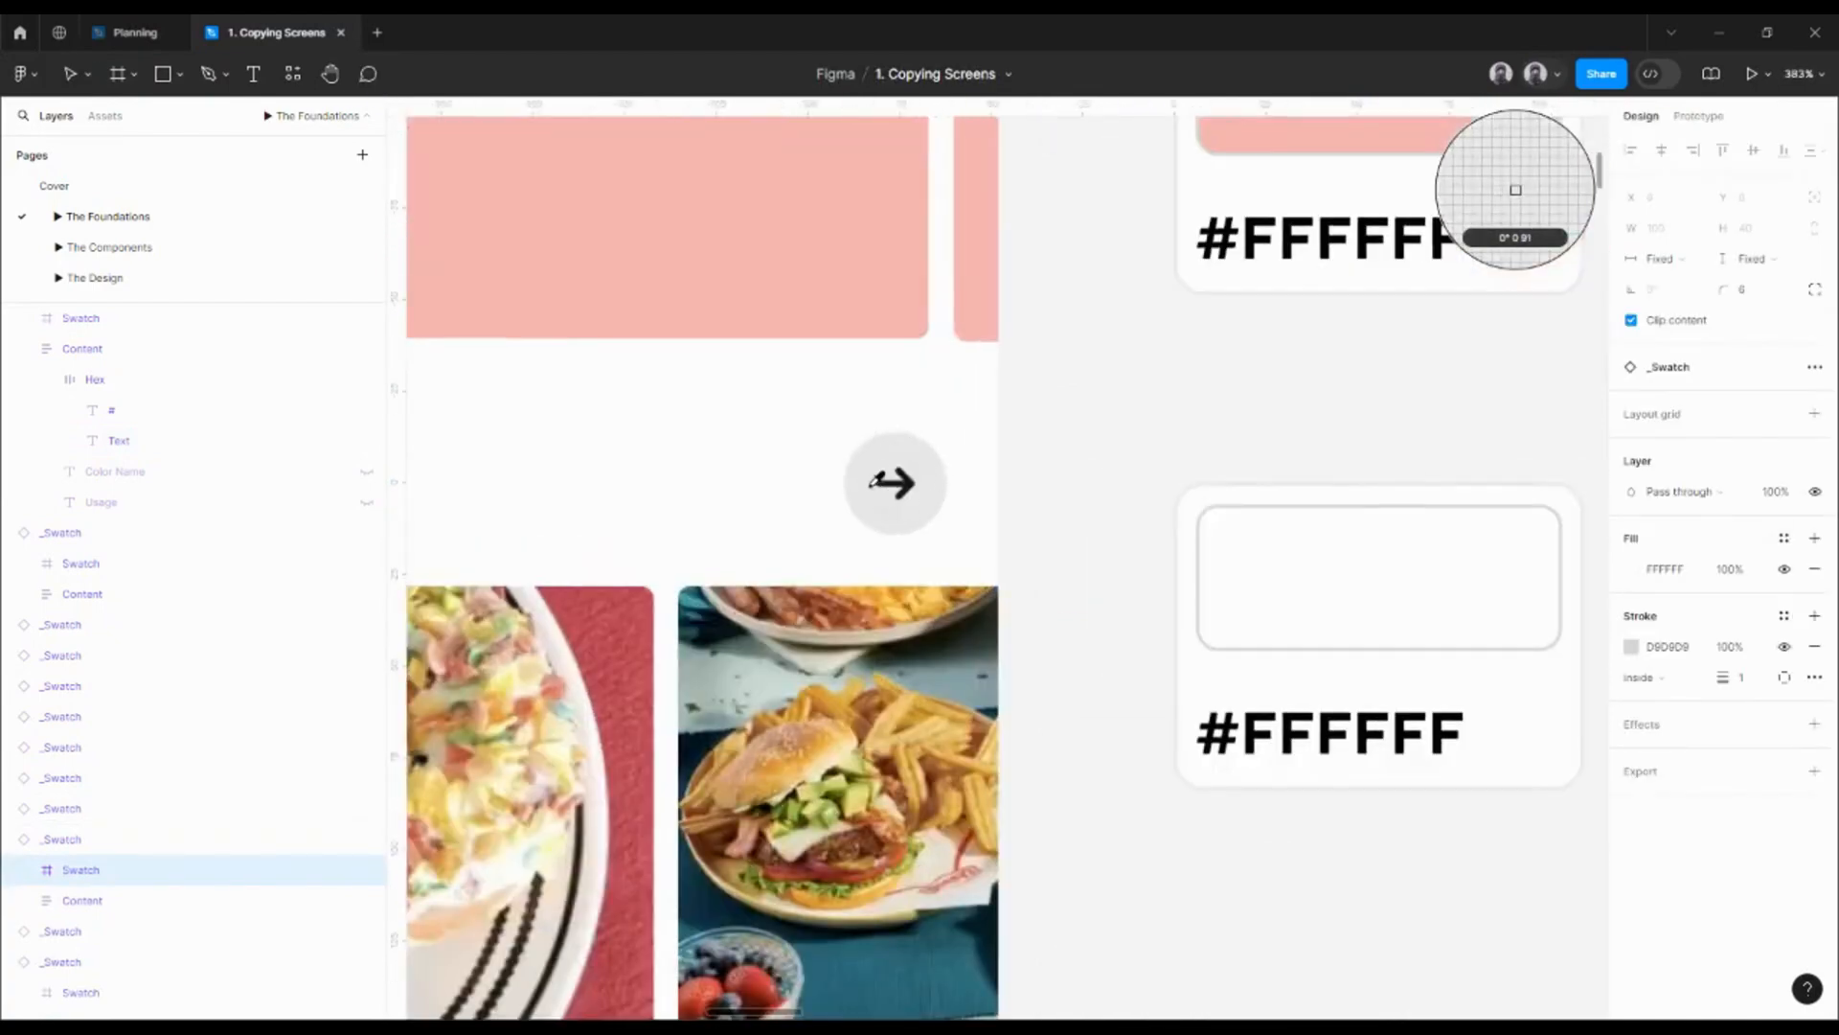
click(907, 446)
scroll(1215, 583, down, 5)
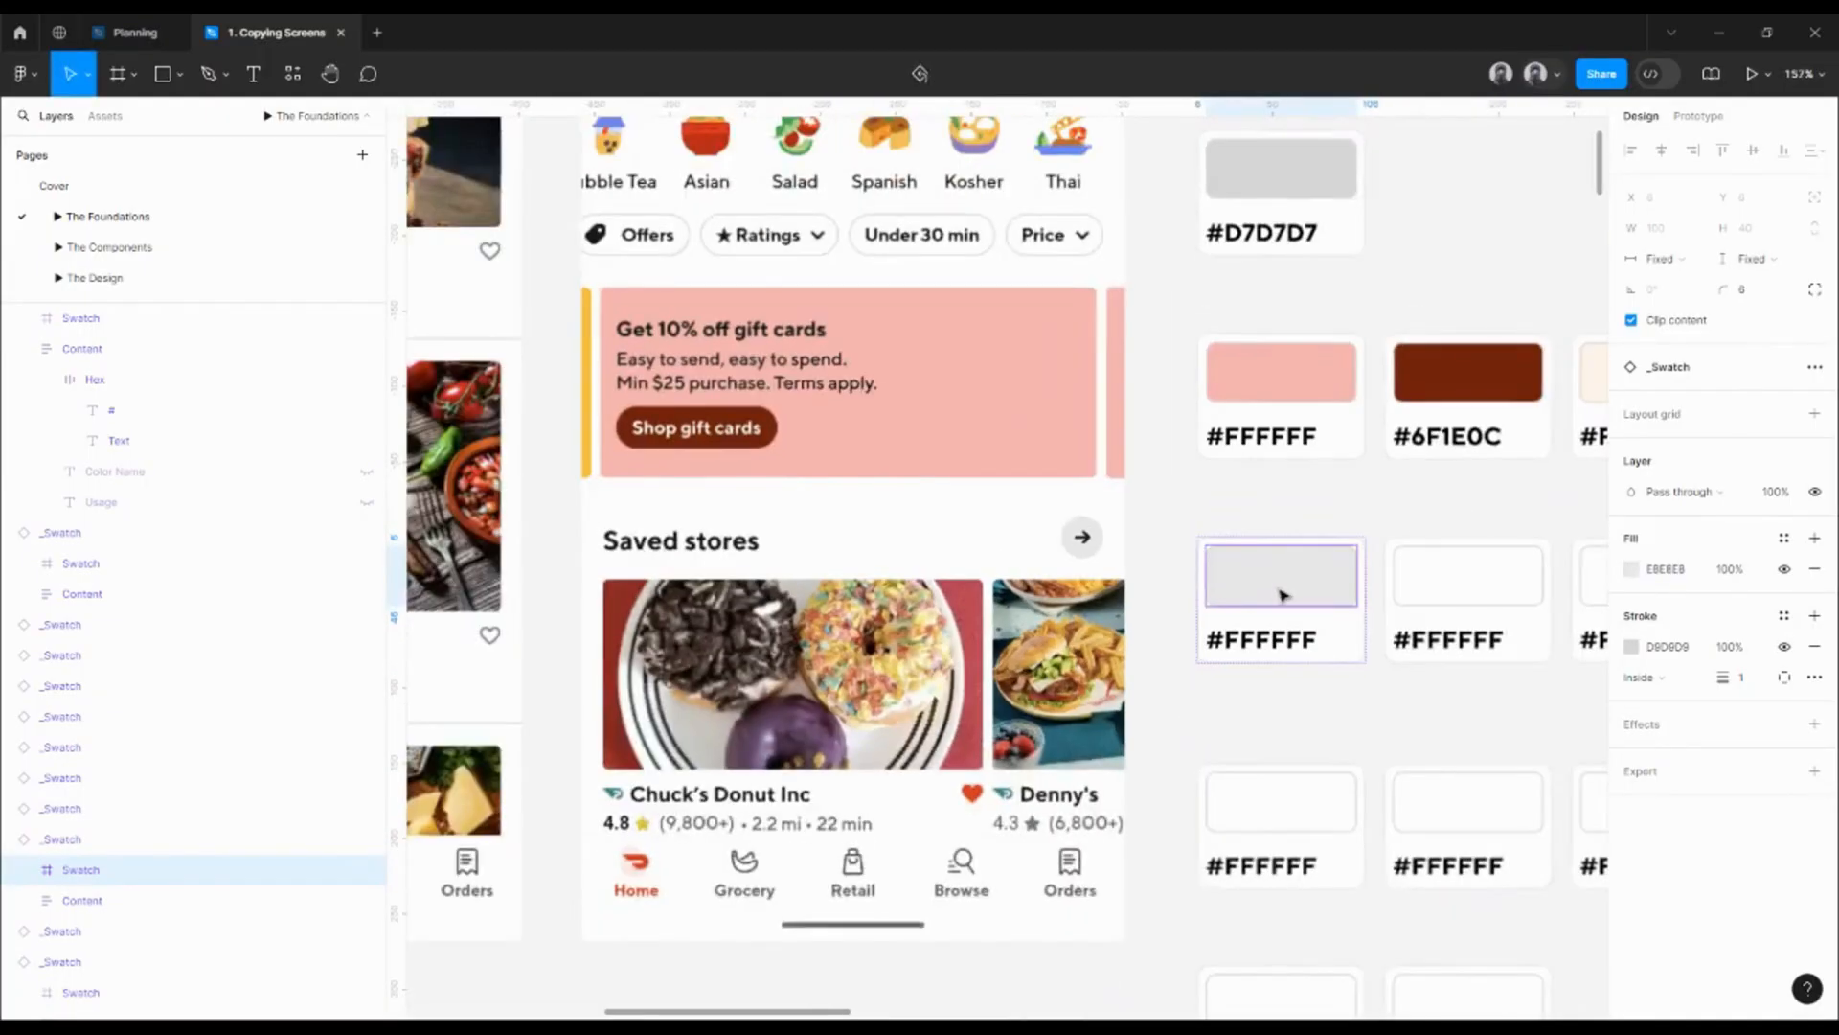
- Copy the fill hex code of the fifth row's first swatch and use it as its label, E8E8E8
click(1667, 646)
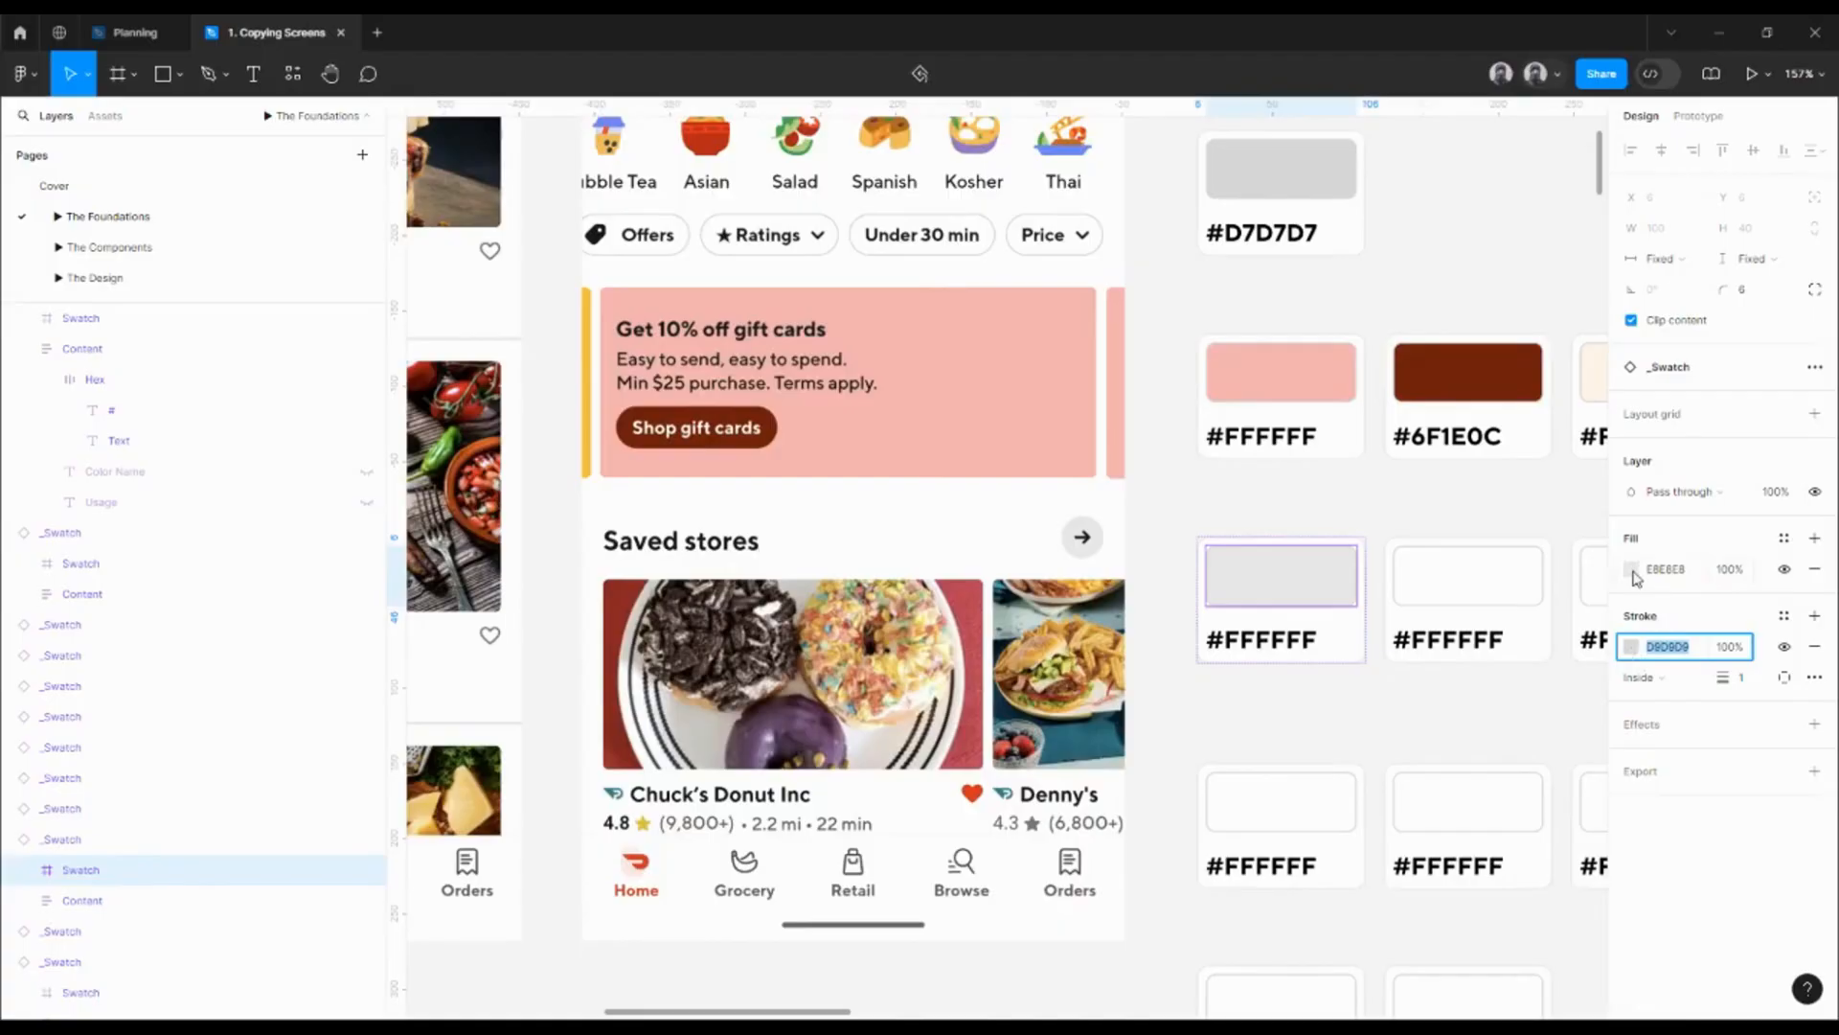
click(1676, 572)
key(ctrl+c)
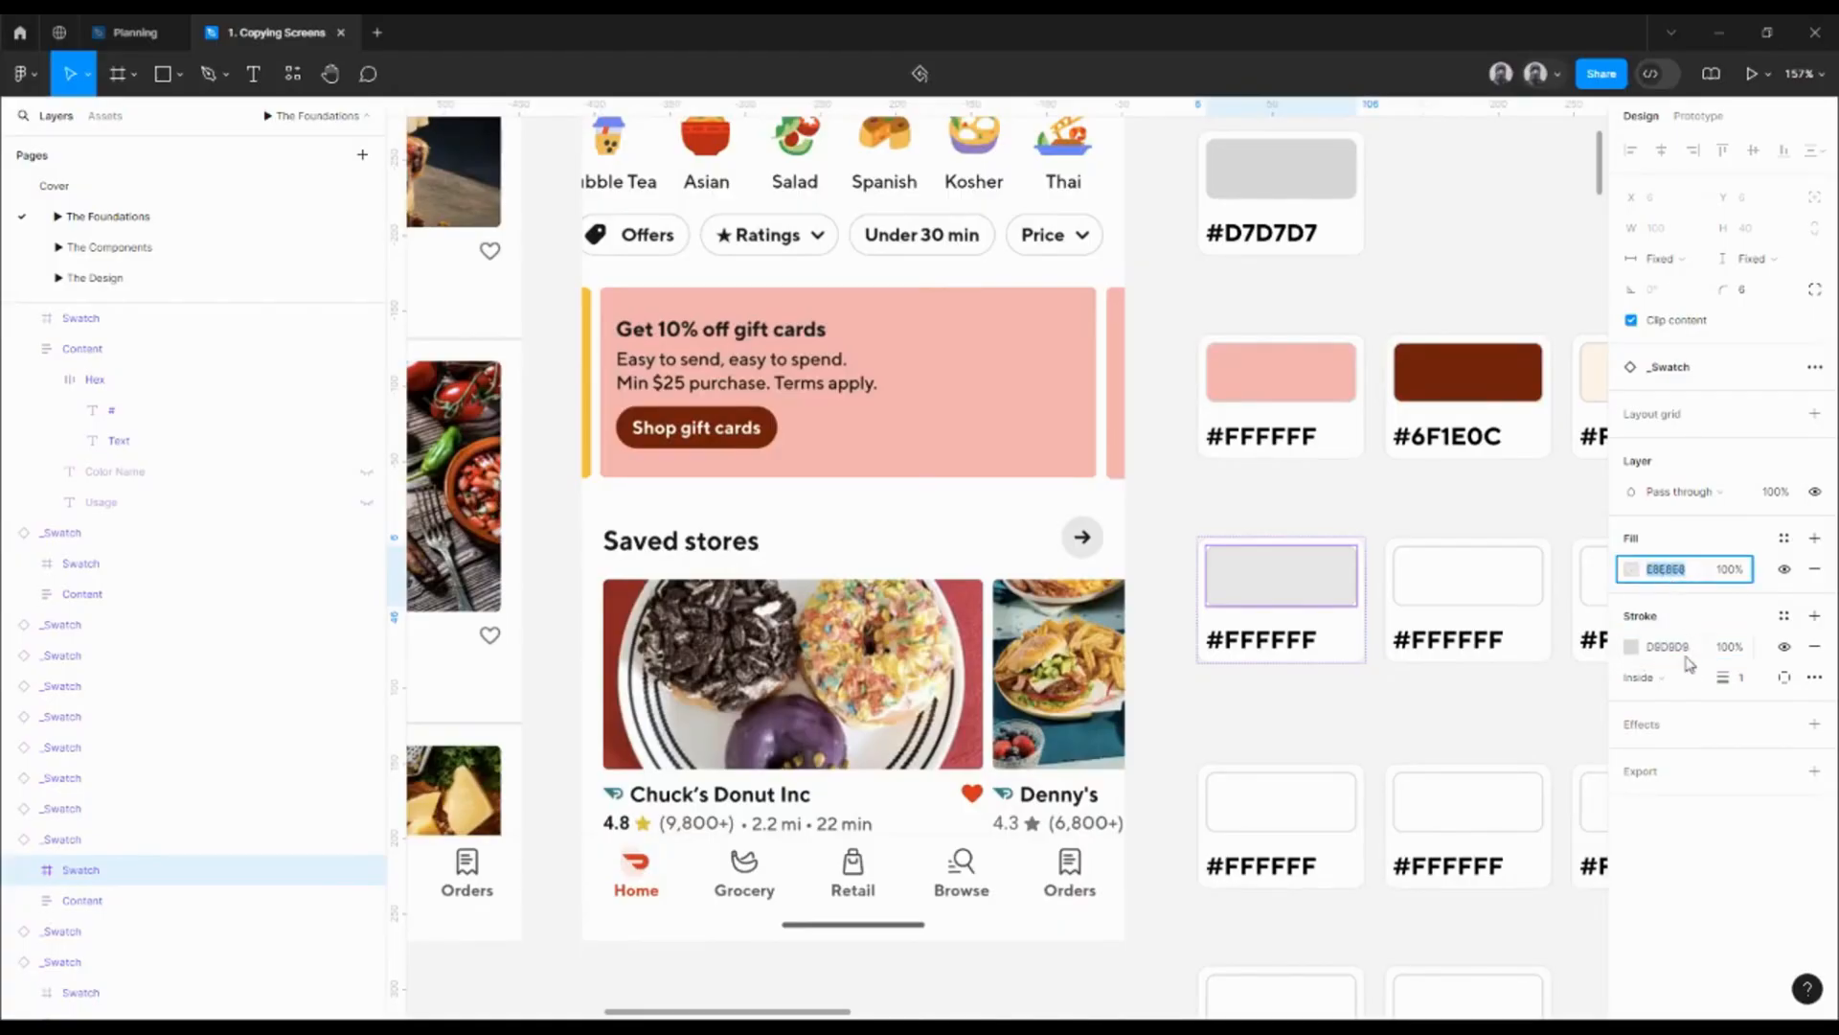
double_click(1273, 648)
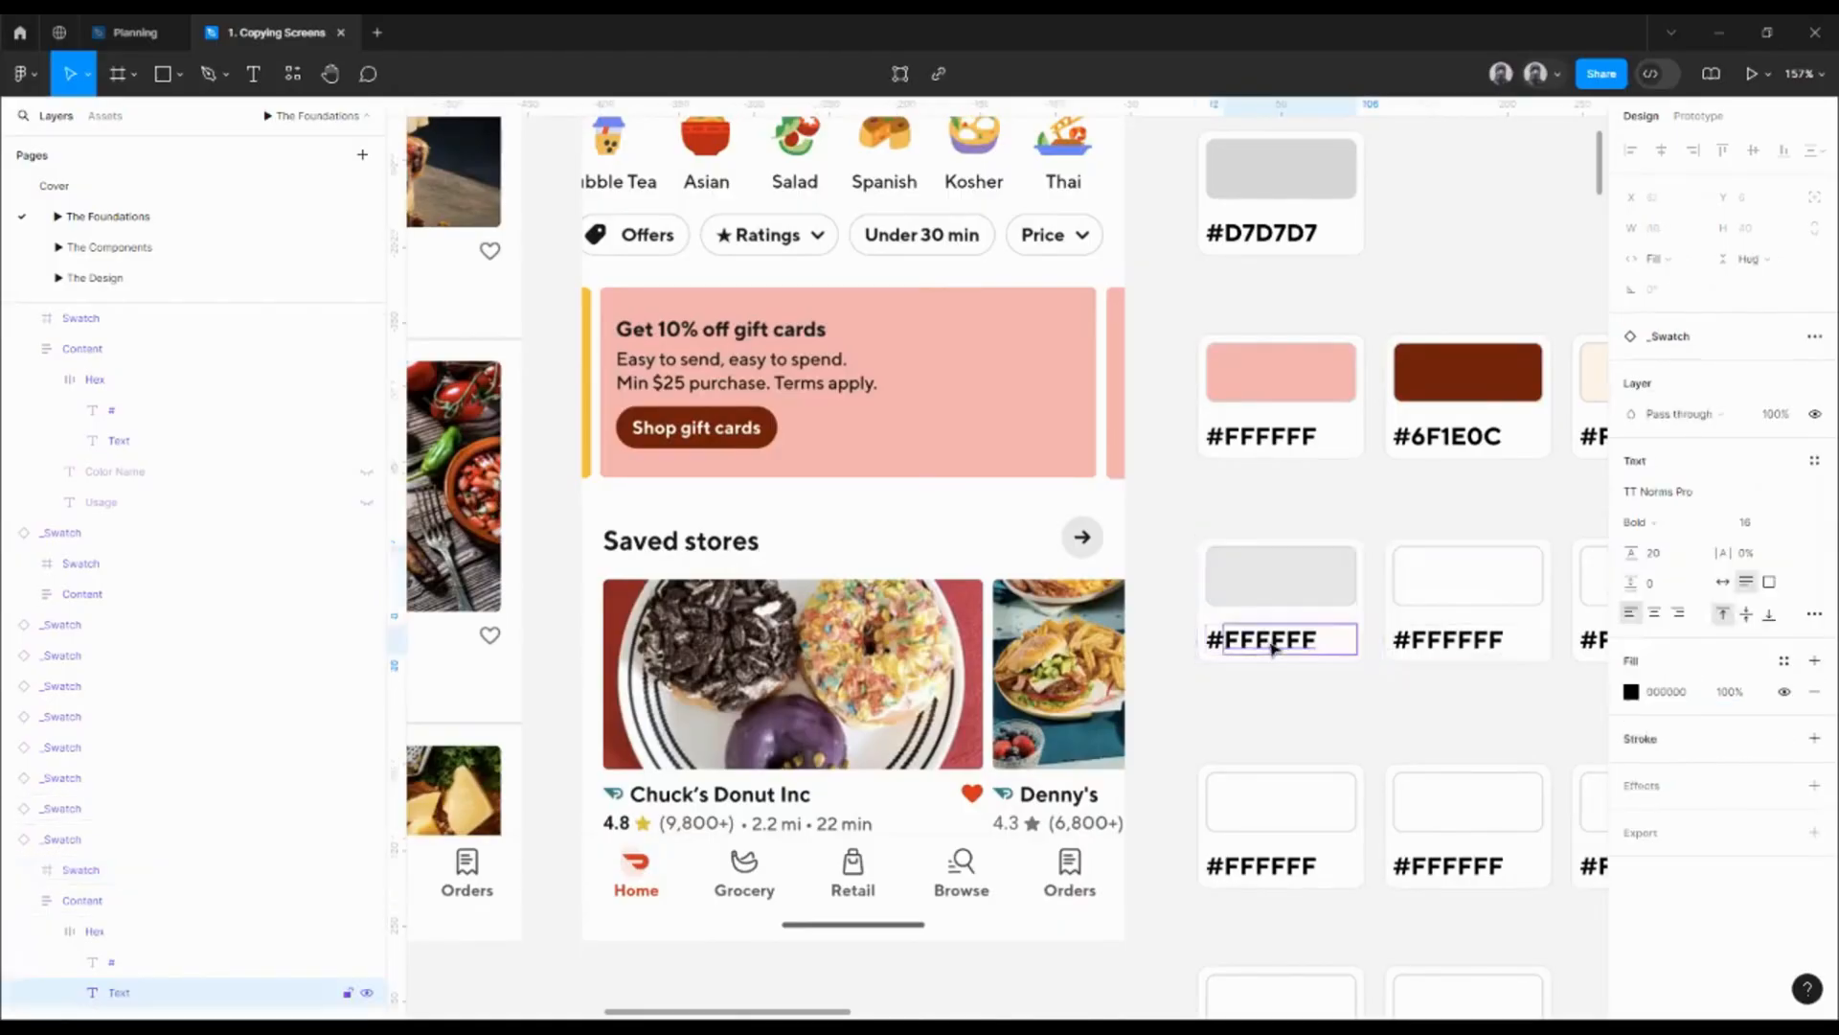
key(ctrl+v)
click(1351, 702)
- Fill the second swatch of the fifth row with the teal 3B828A sampled from the icon beside Chuck's Donut Inc
drag(1352, 702, 1304, 687)
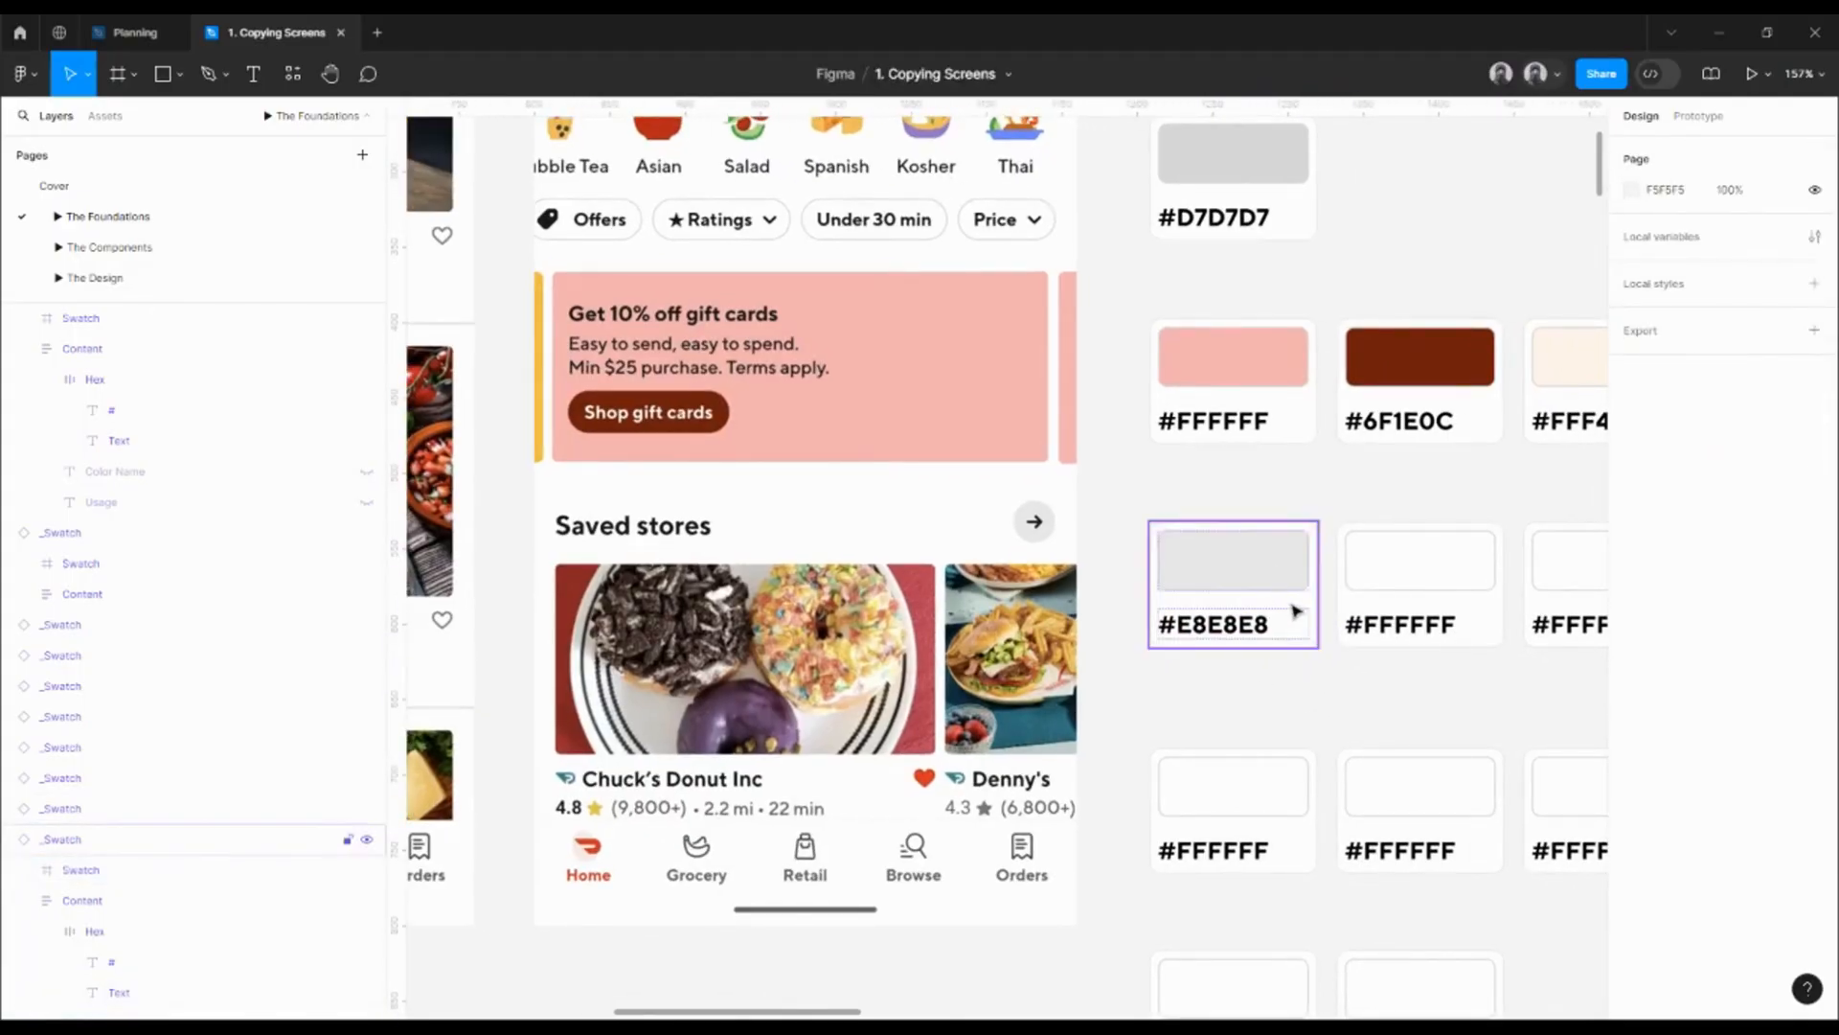
double_click(1360, 575)
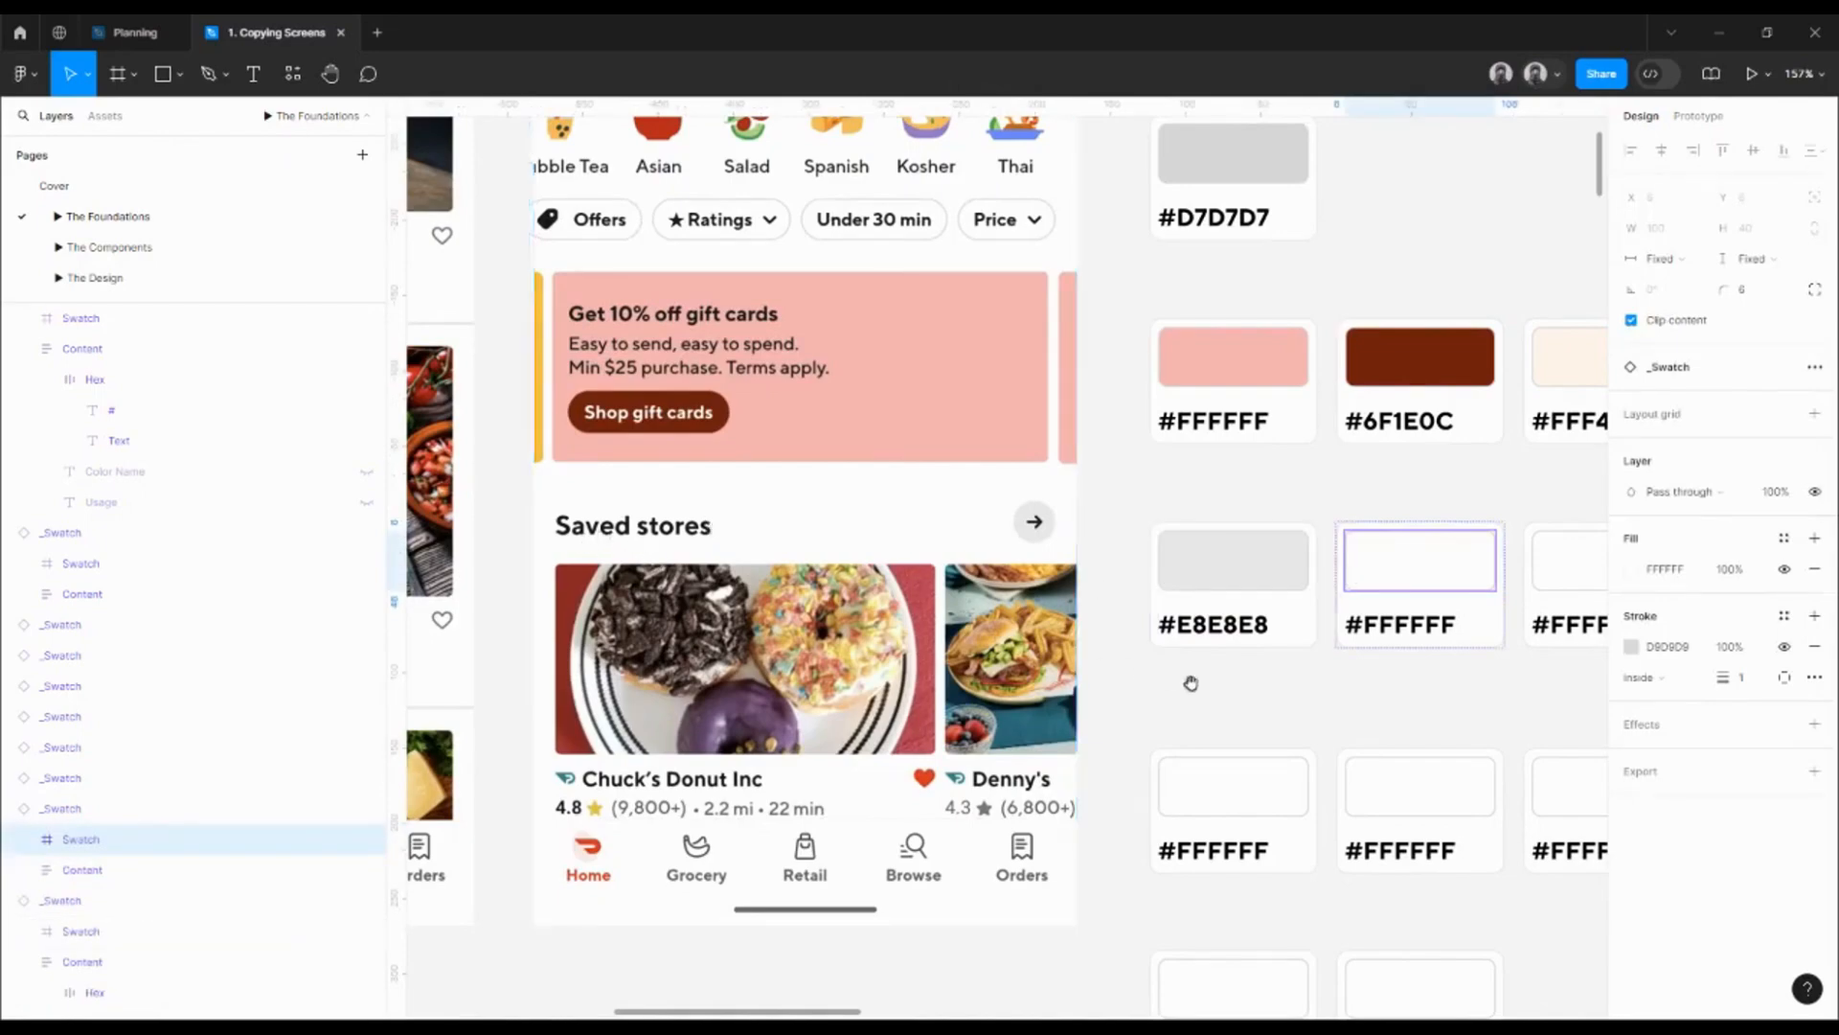
drag(1192, 684, 1177, 597)
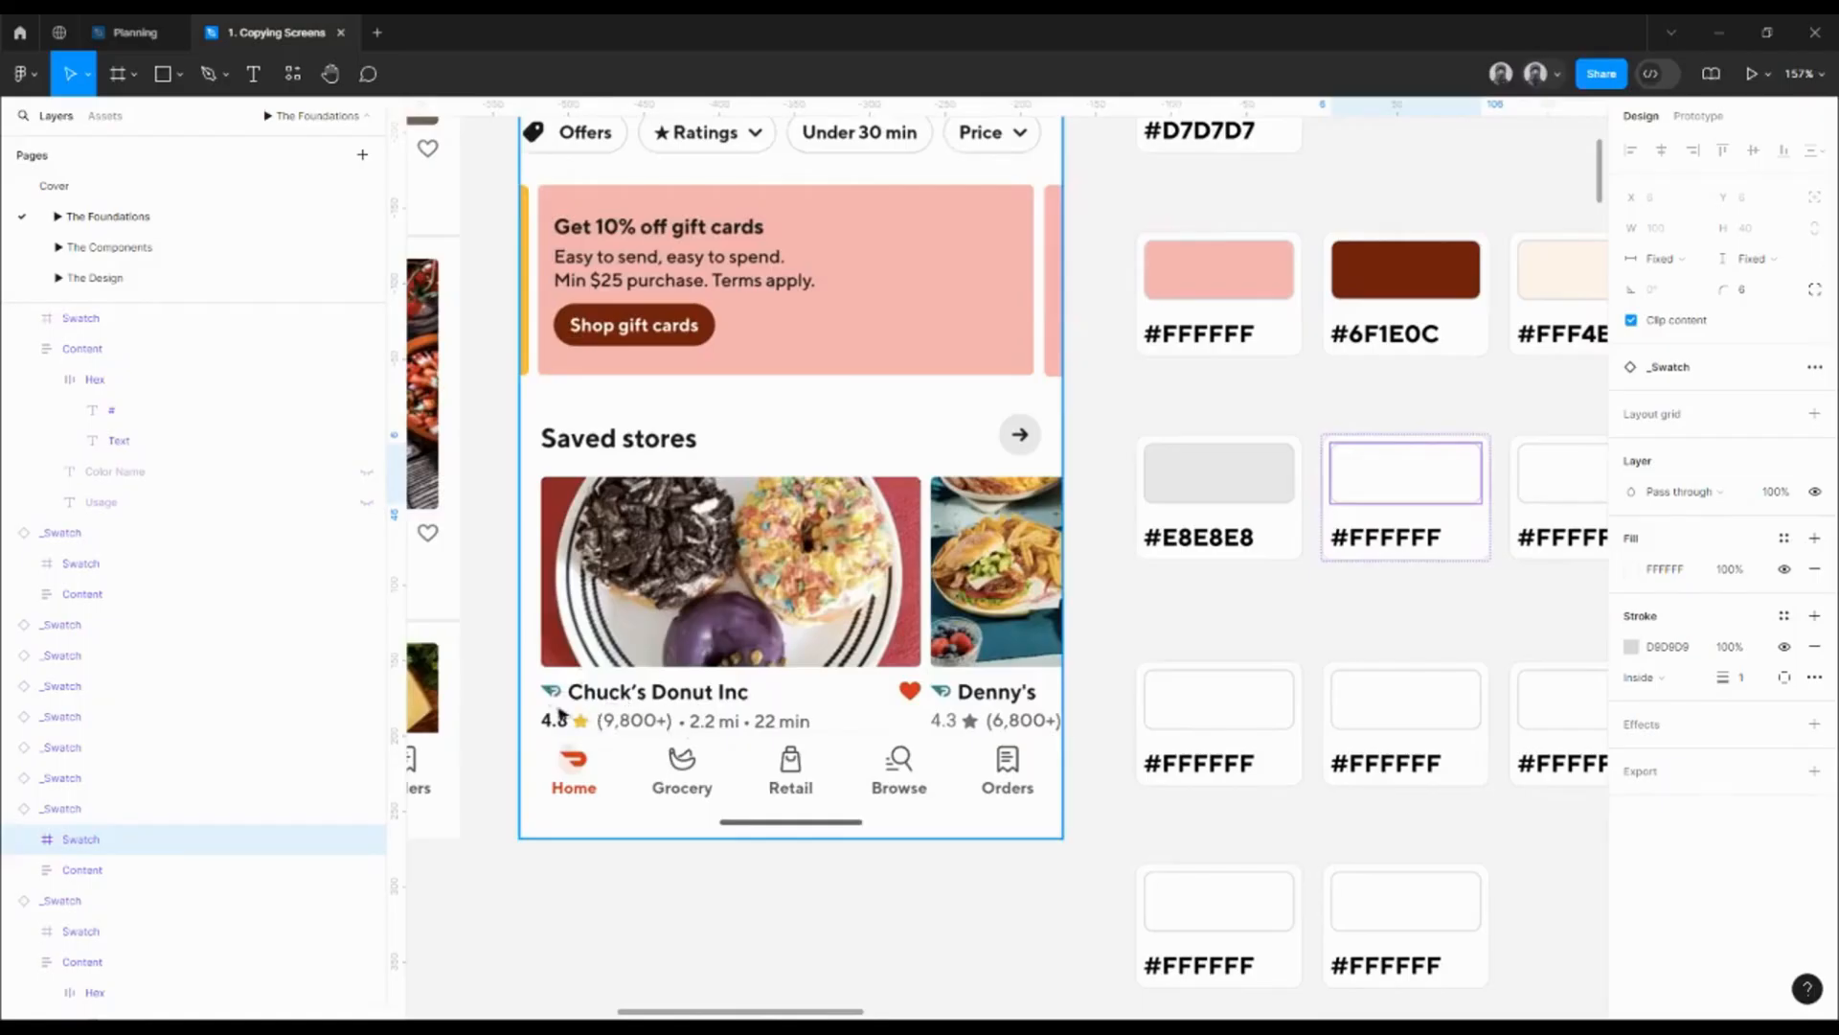
key(i)
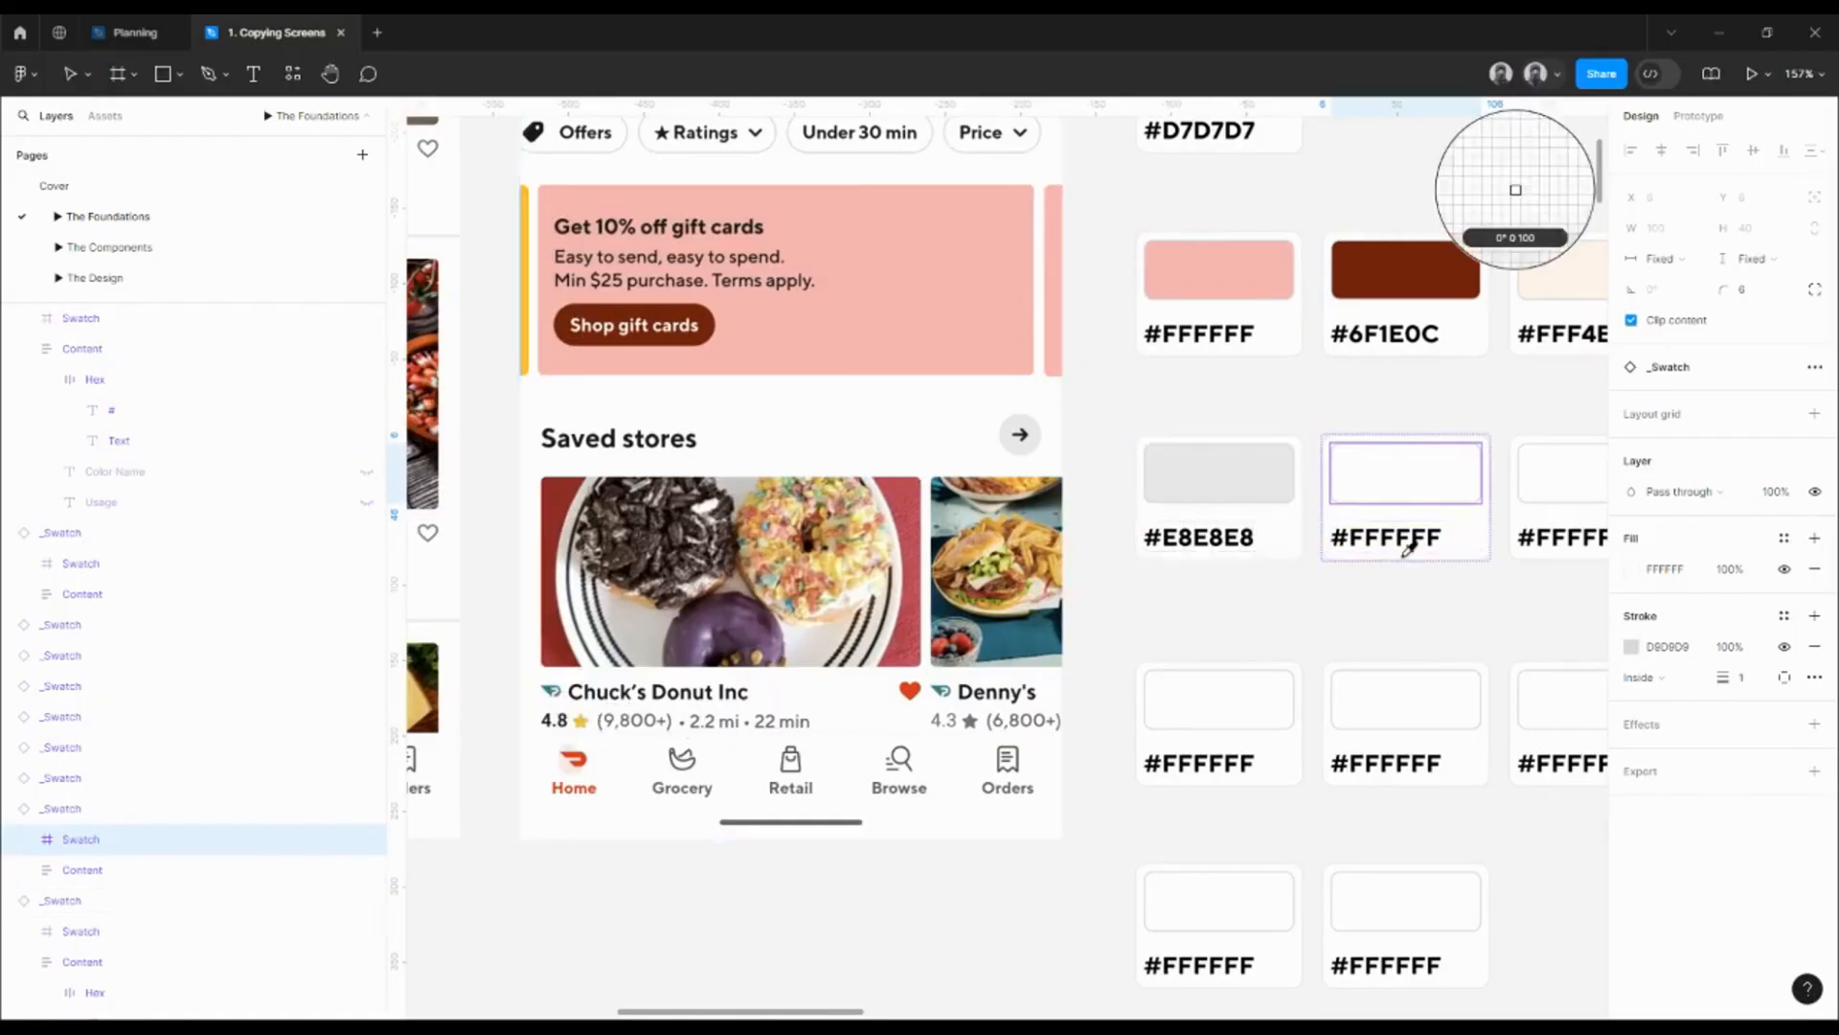
scroll(498, 694, up, 2)
scroll(575, 688, up, 10)
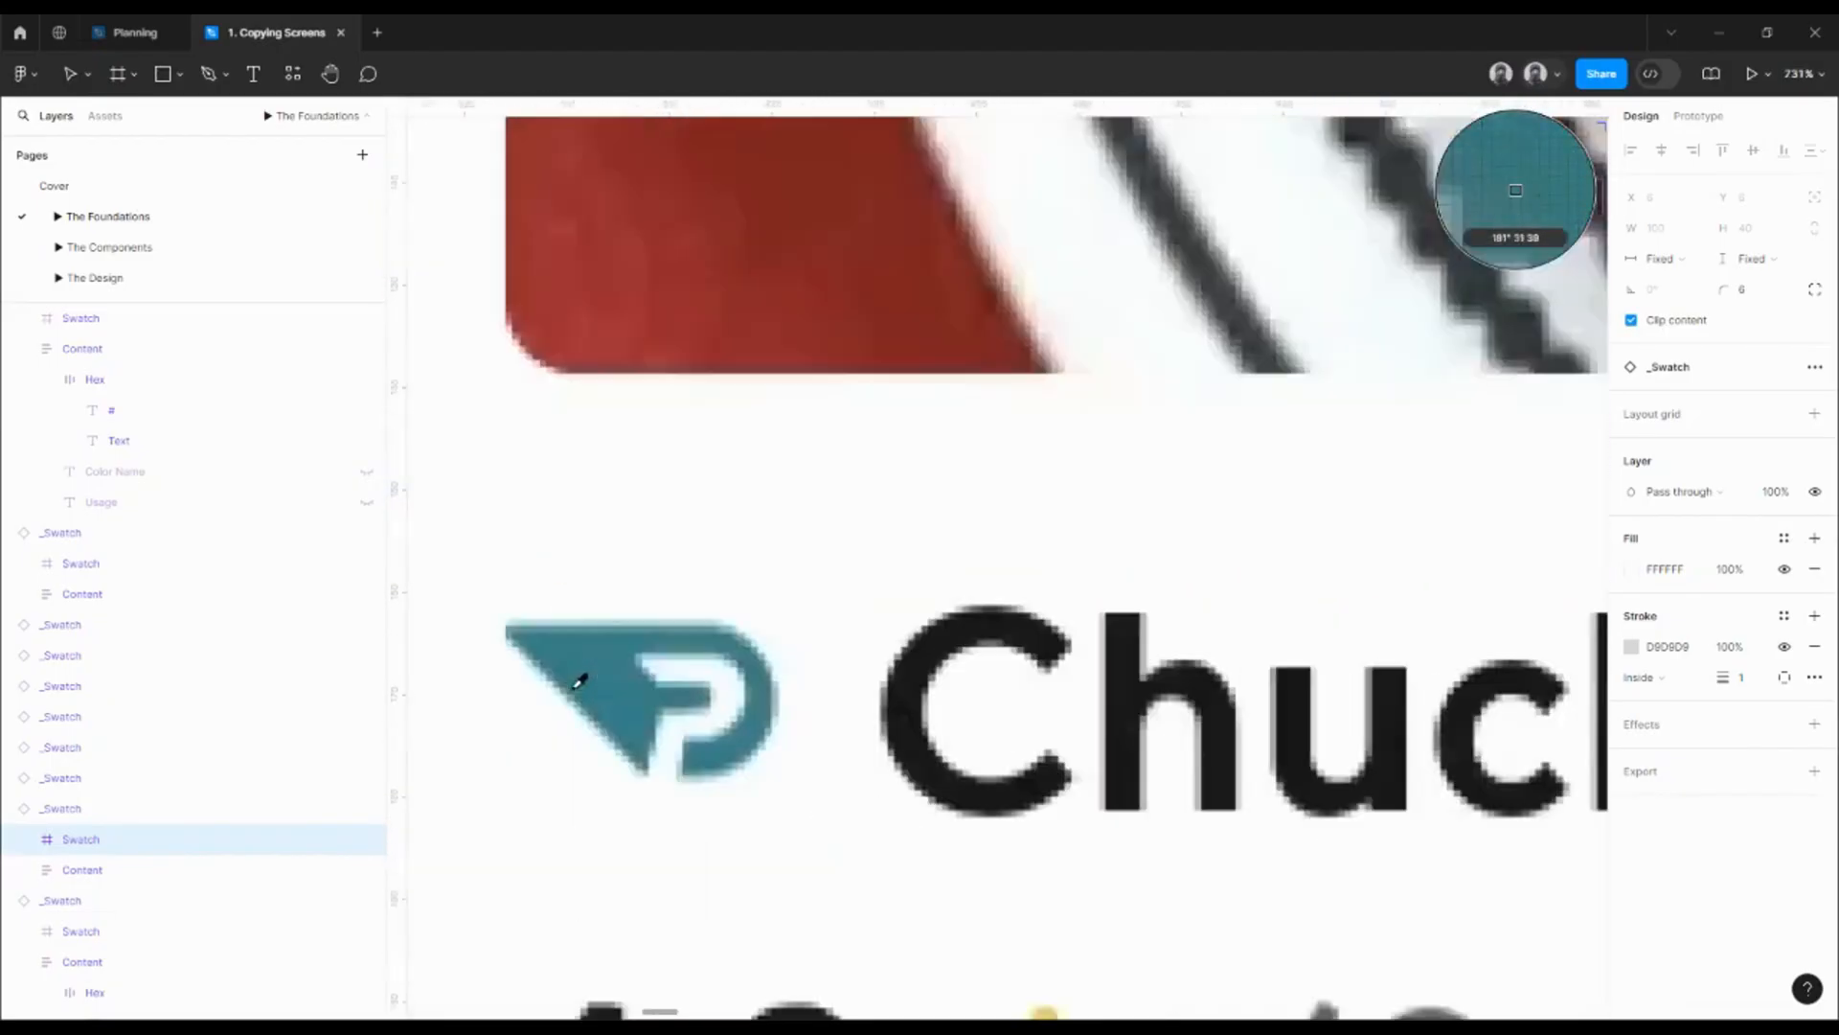
click(606, 661)
scroll(605, 661, down, 10)
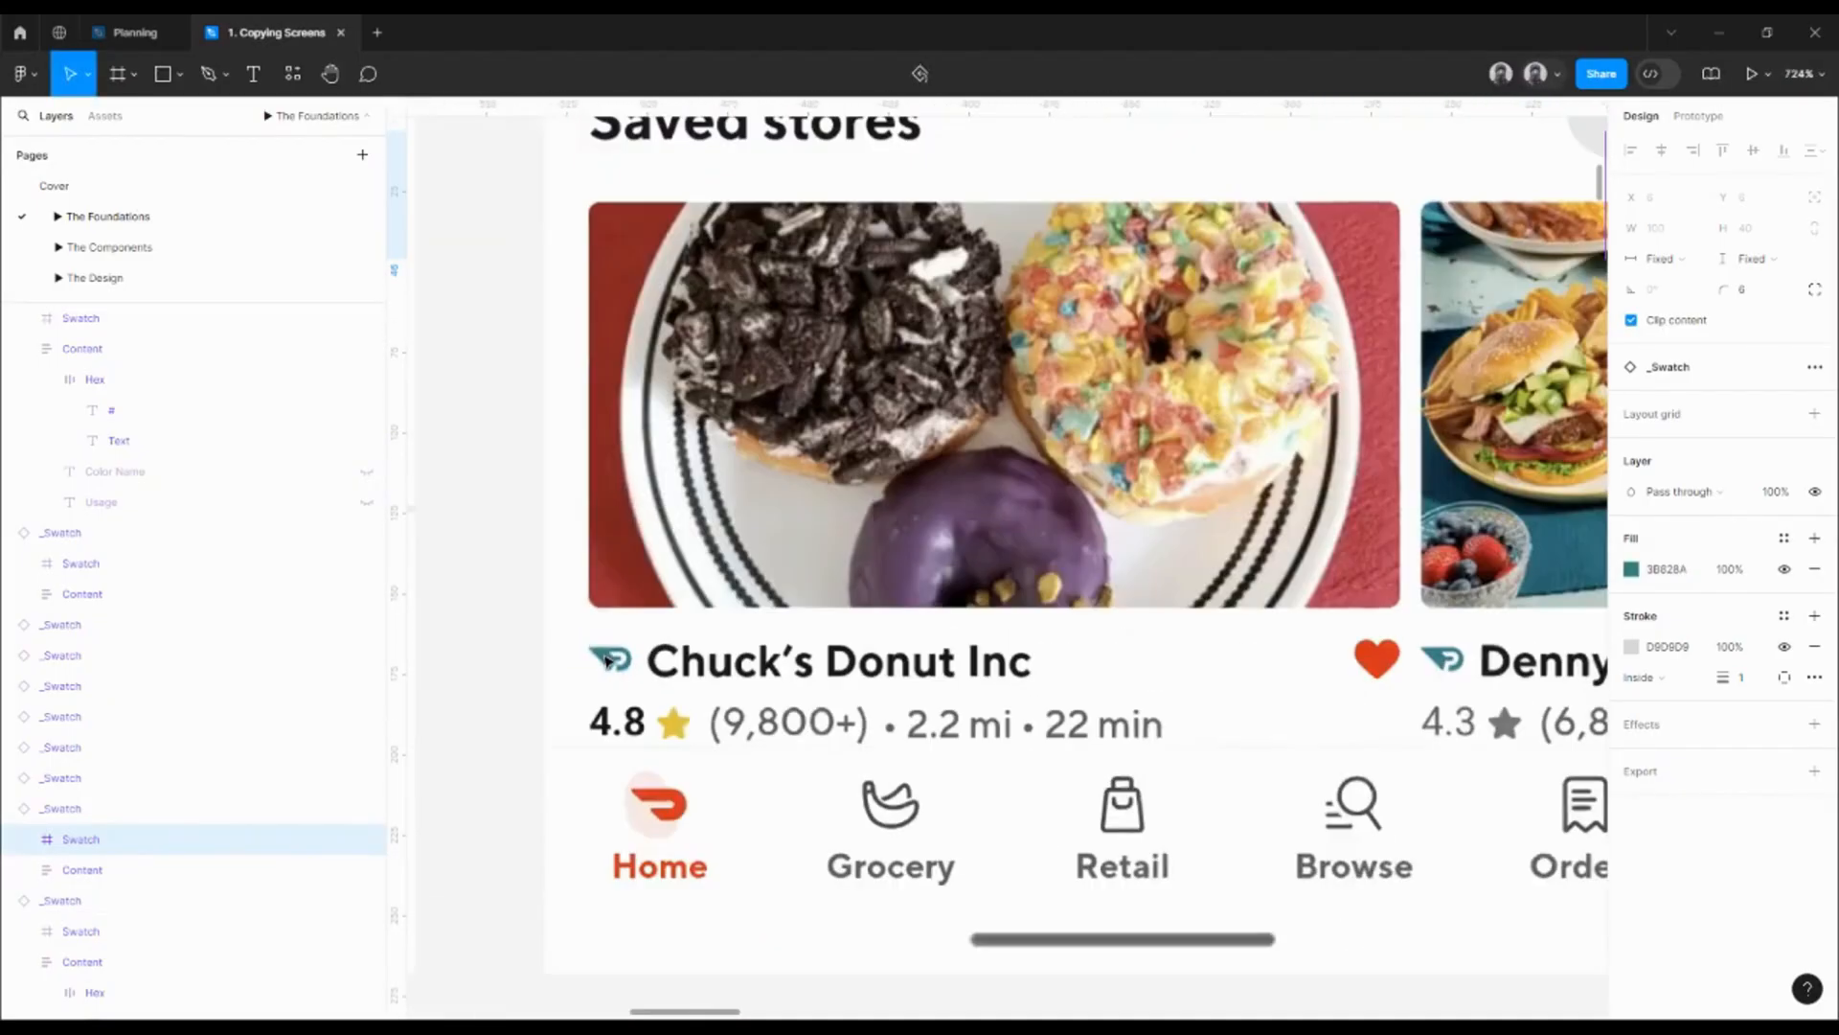
- Replace the placeholder hex label of the fifth row's second swatch with its fill code, 3B828A
click(1667, 569)
scroll(937, 546, down, 5)
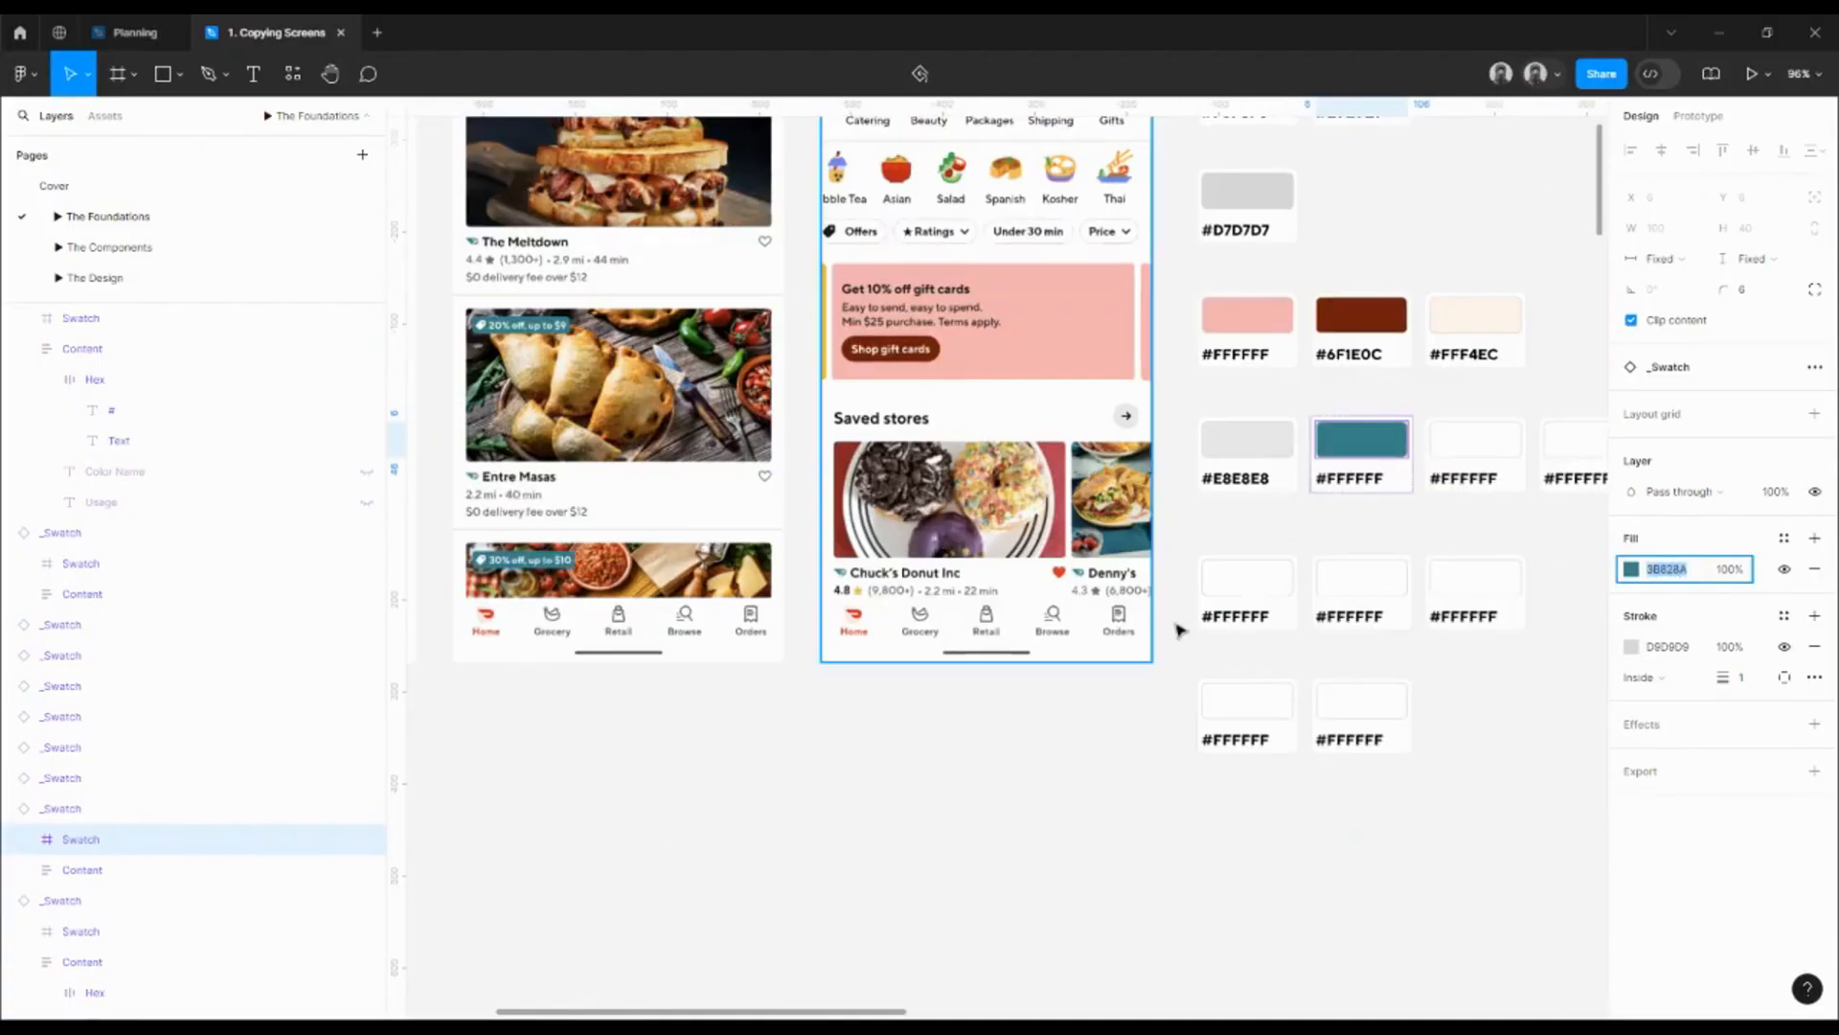
double_click(1374, 479)
text(3B828A)
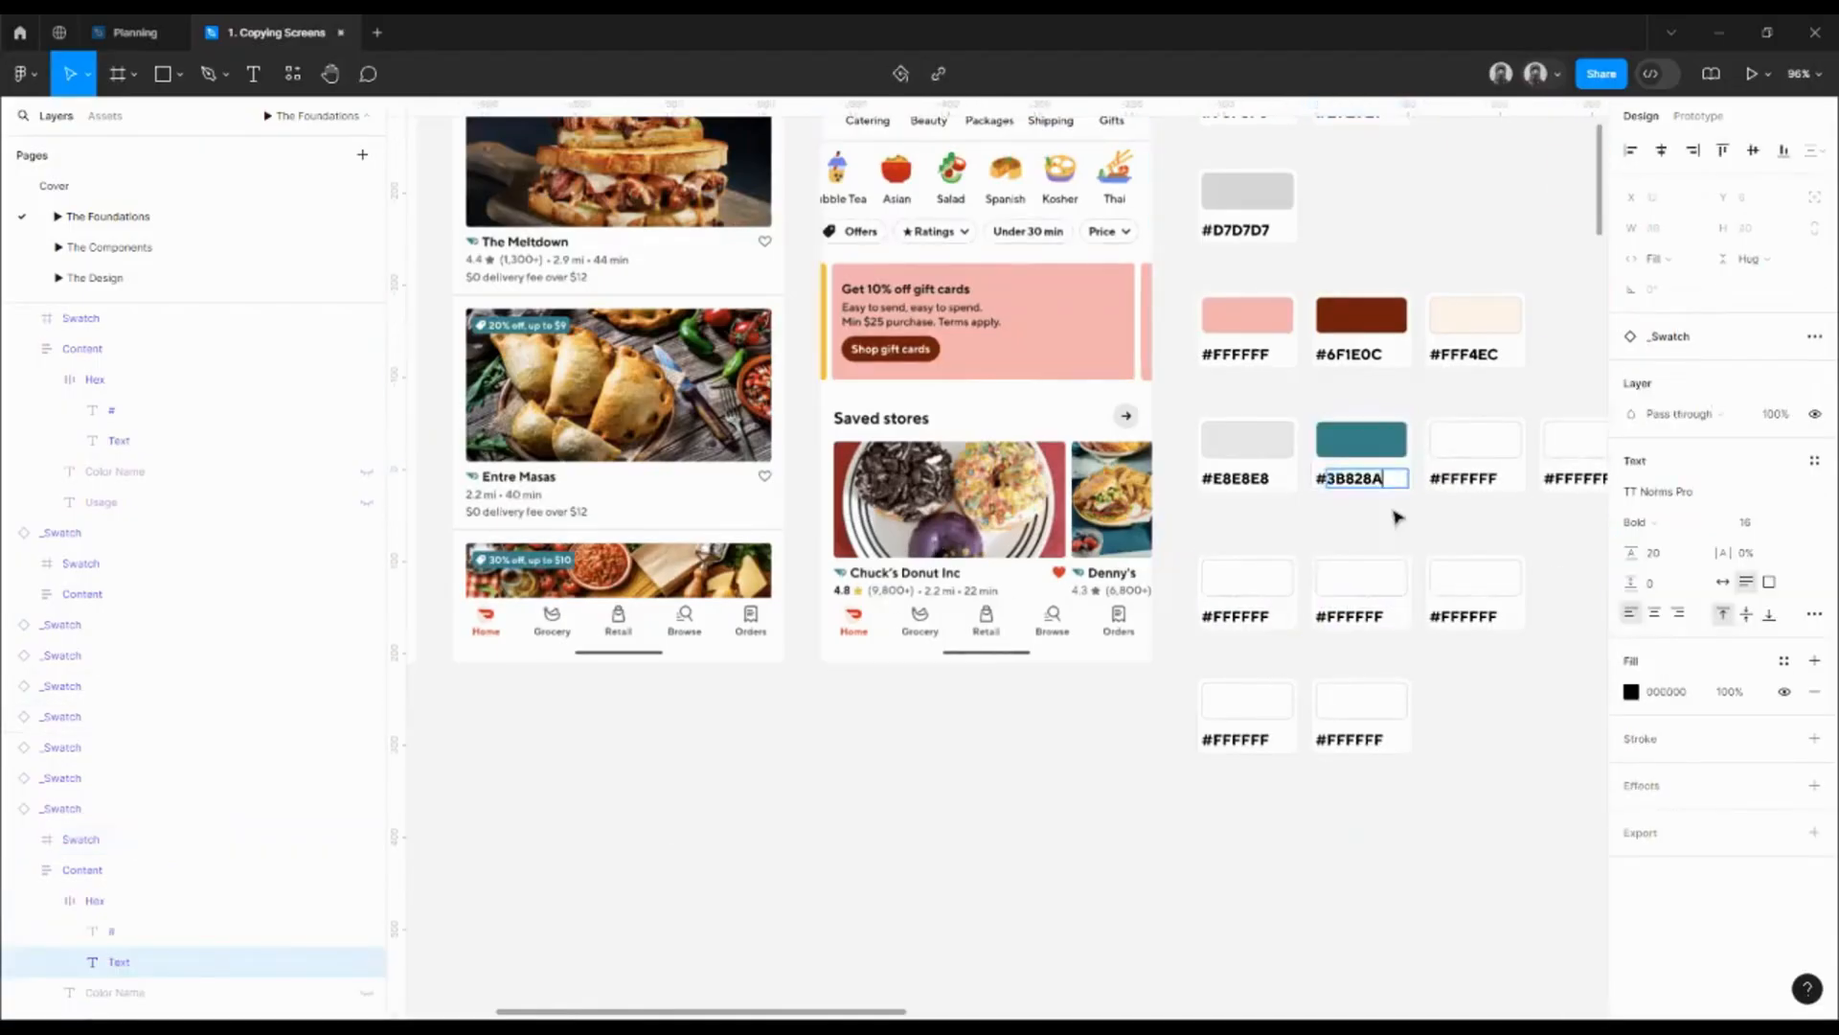
click(1396, 518)
- Fill the third swatch of the fifth row with the yellow E2C543 sampled from the rating star below Chuck's Donut Inc
ctrl+click(1473, 446)
scroll(1421, 453, up, 2)
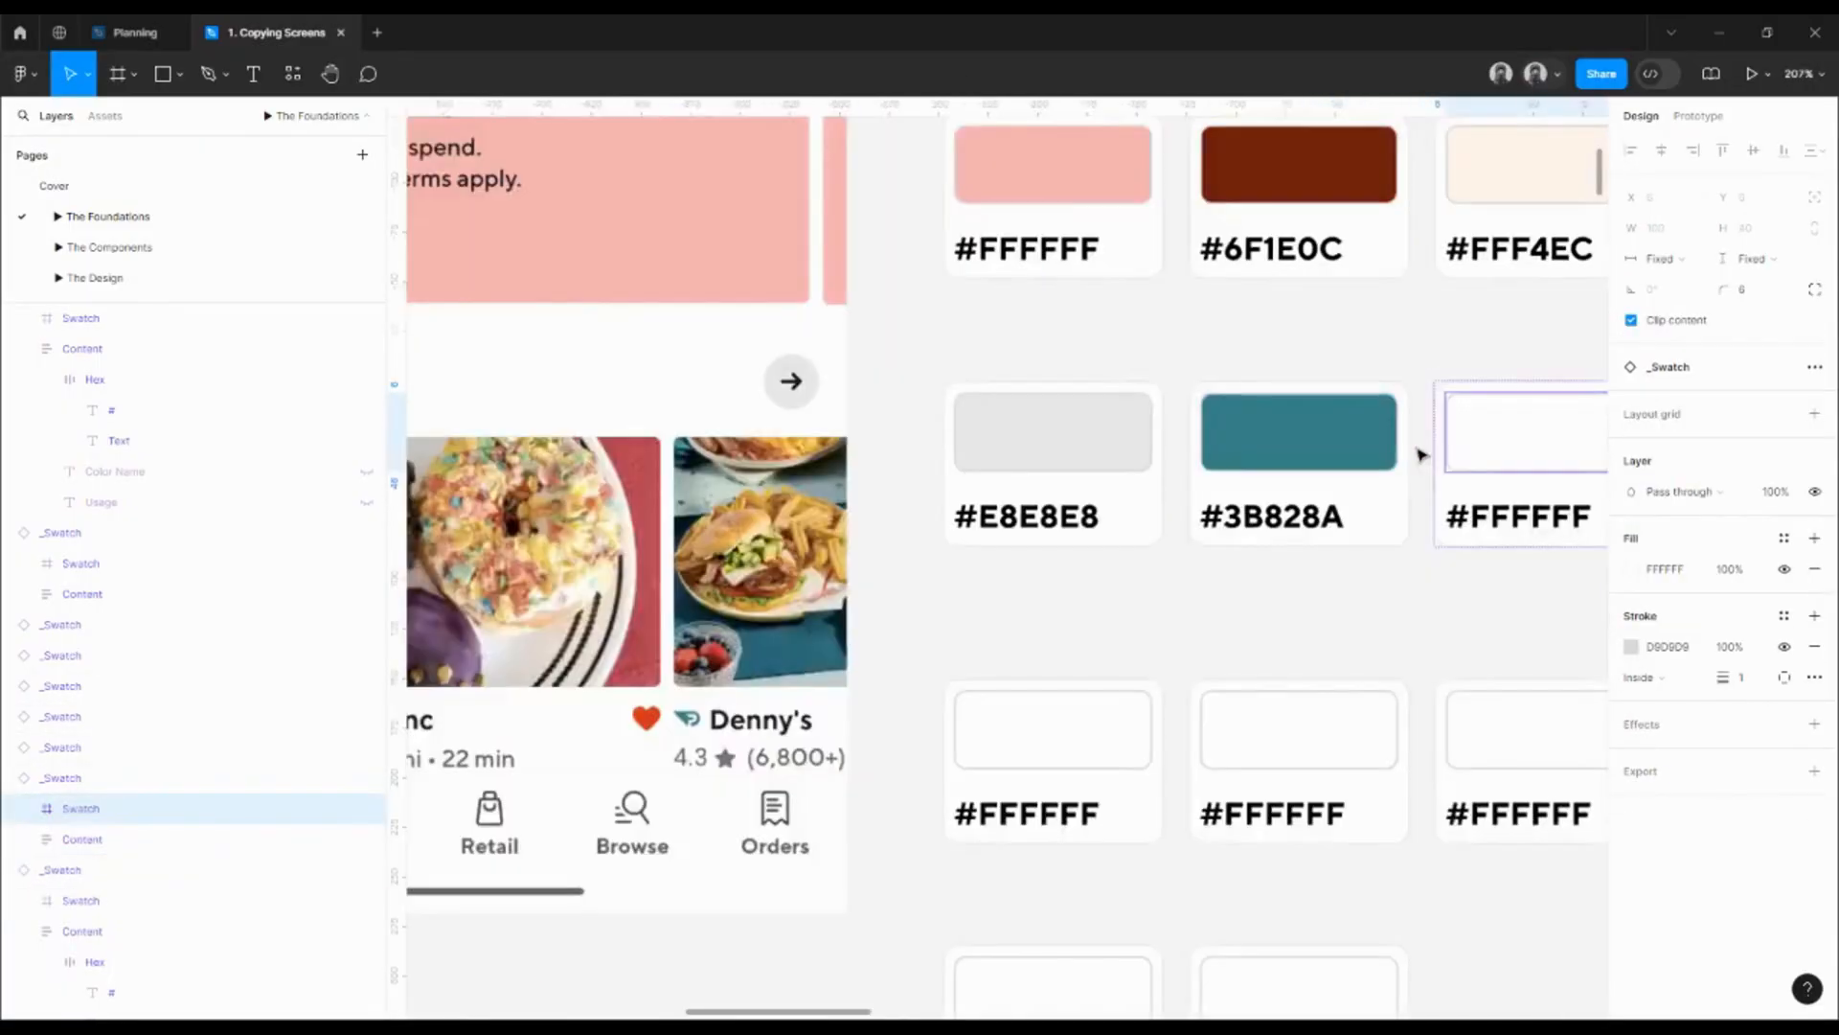
key(i)
scroll(1129, 544, down, 3)
scroll(712, 635, up, 1)
scroll(661, 640, up, 4)
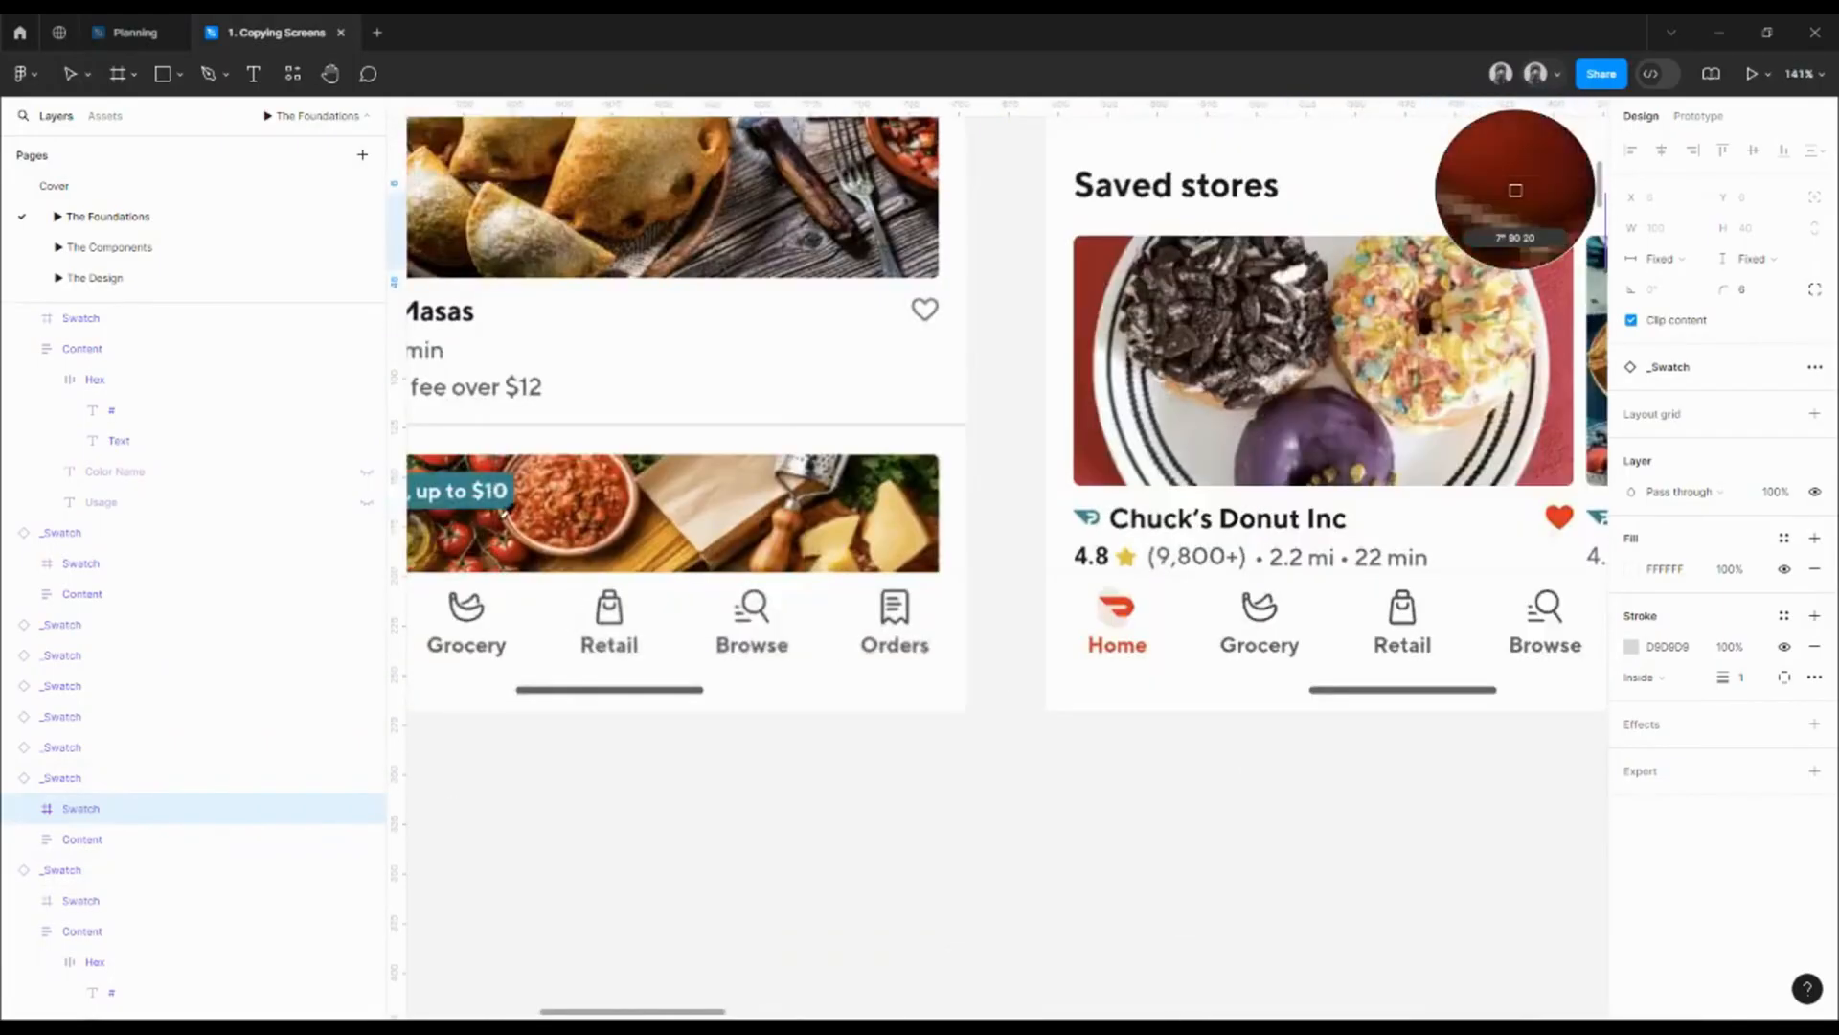
drag(587, 353, 1009, 477)
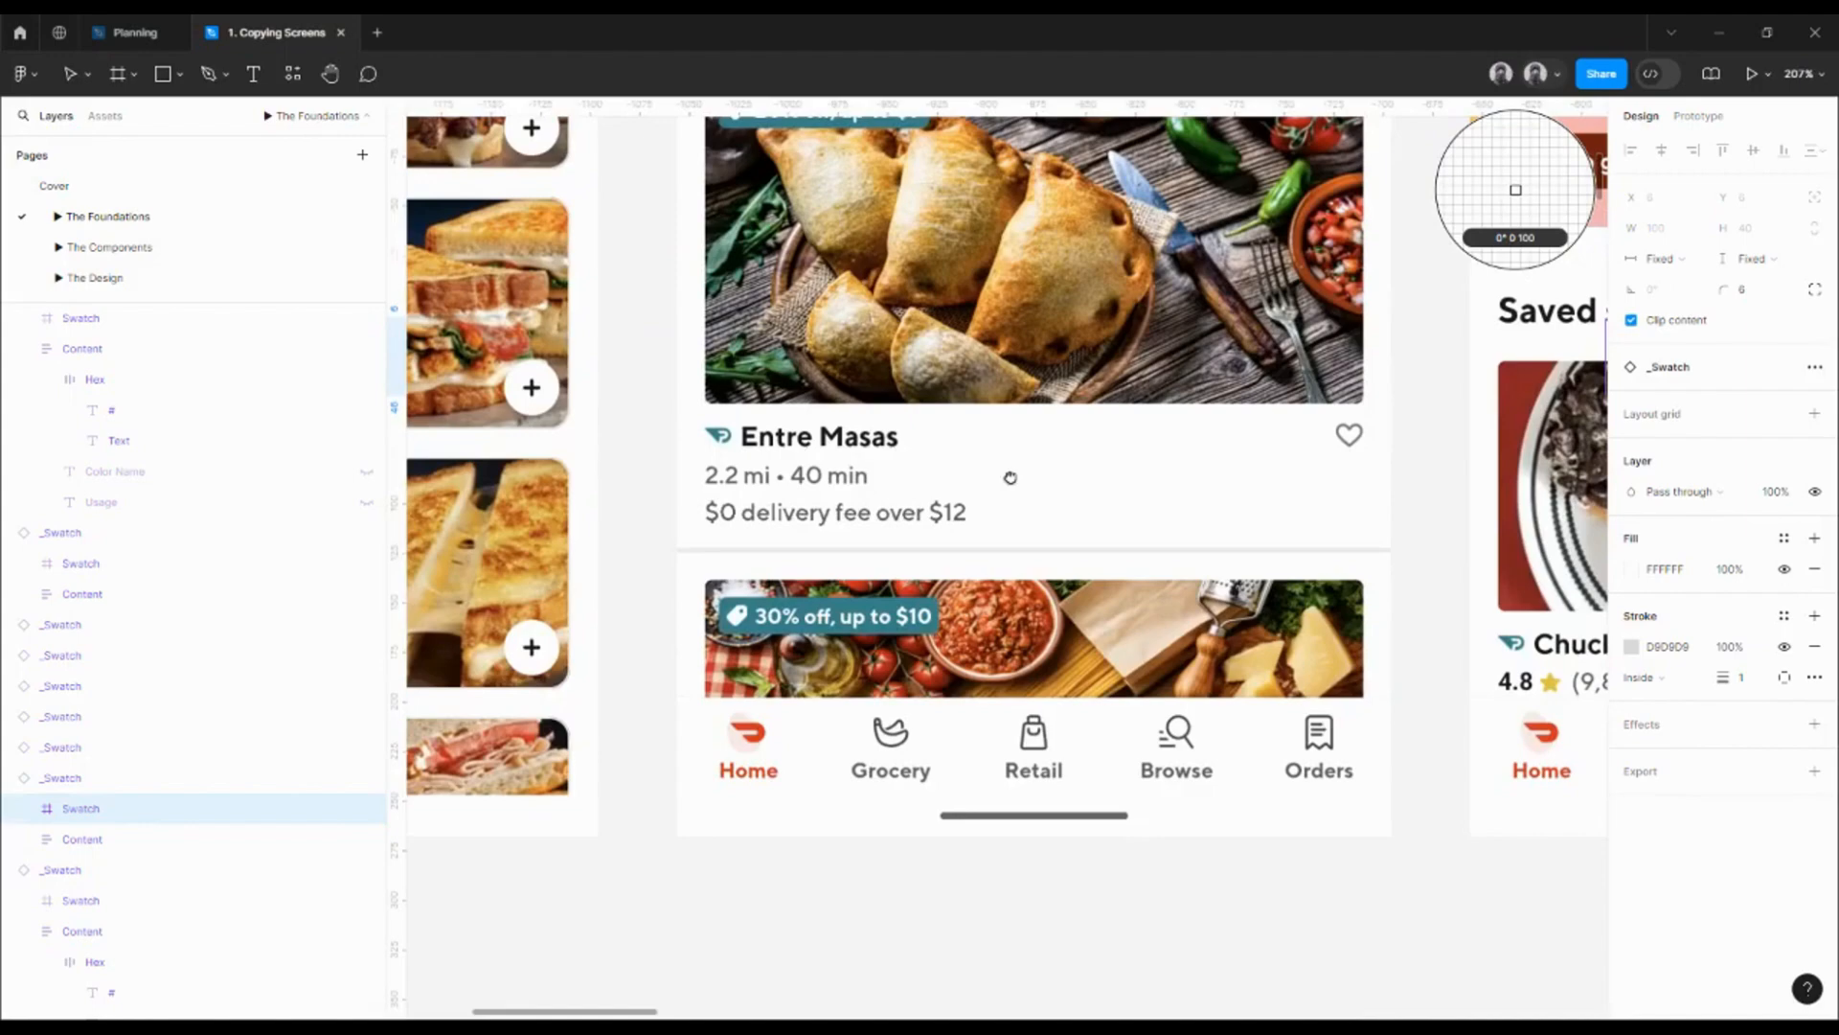
drag(1009, 477, 964, 534)
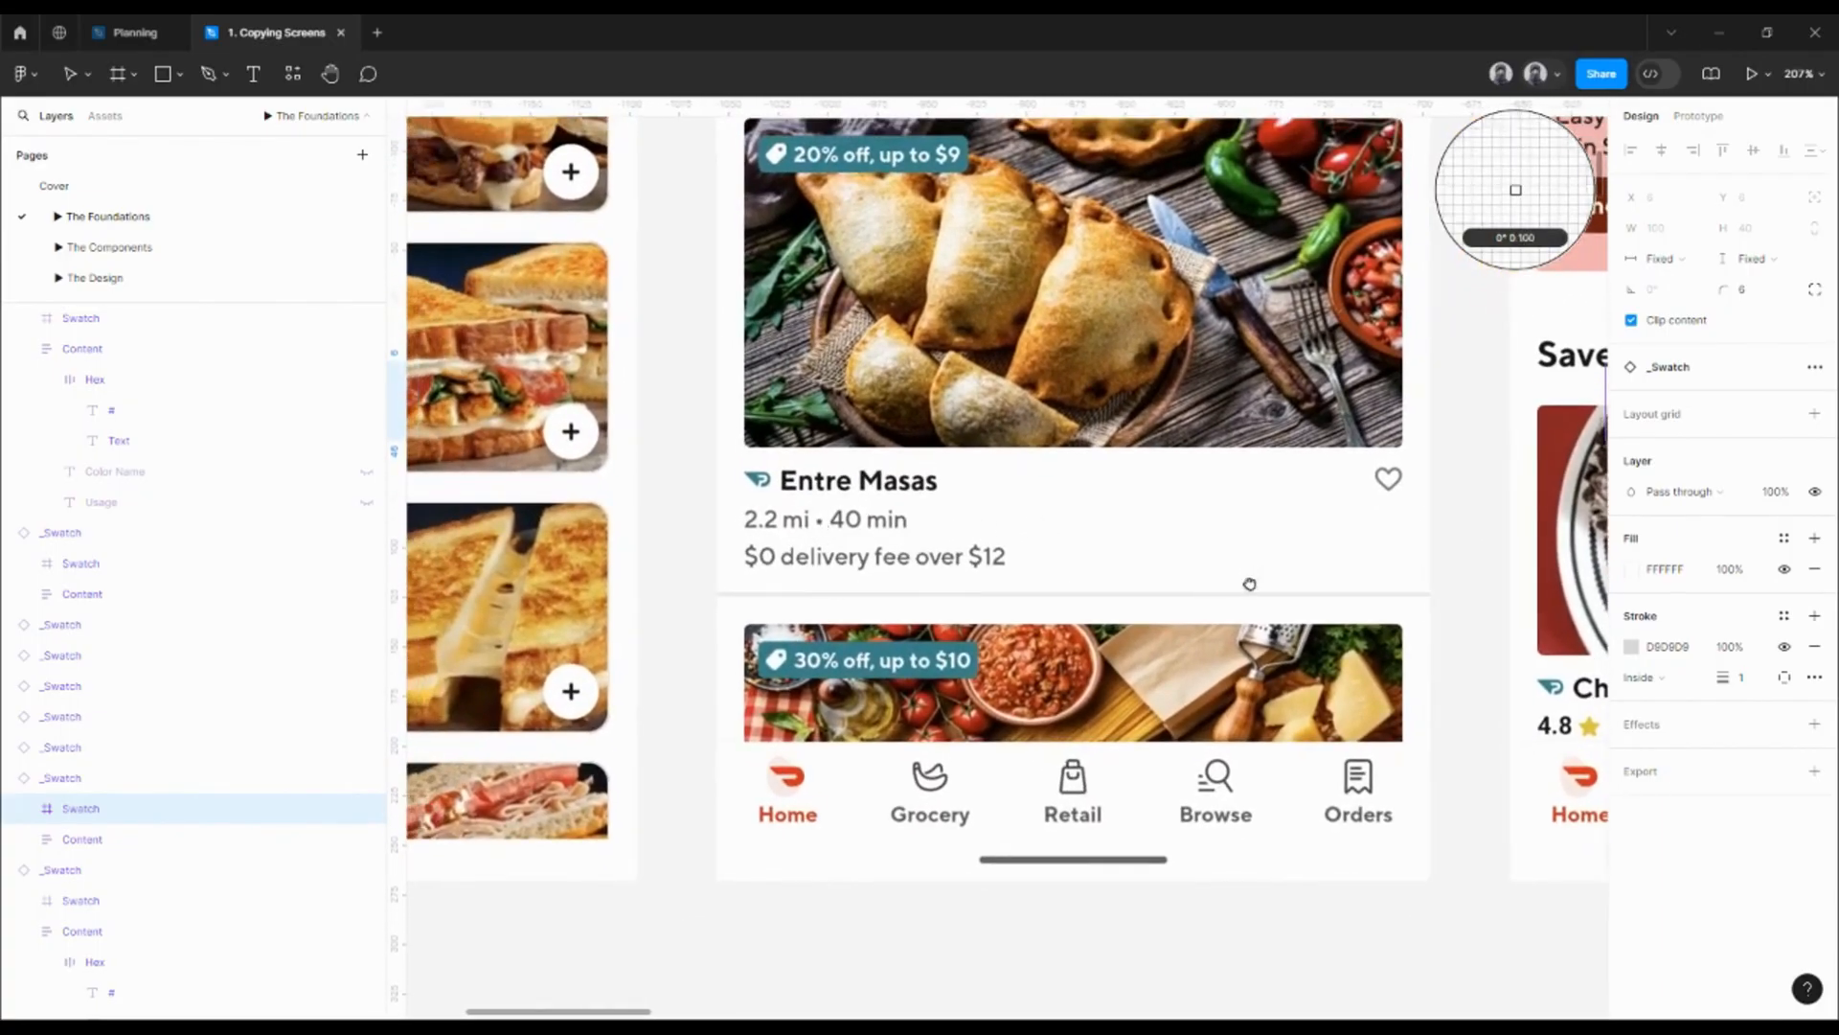
drag(1252, 583, 575, 503)
scroll(930, 641, up, 5)
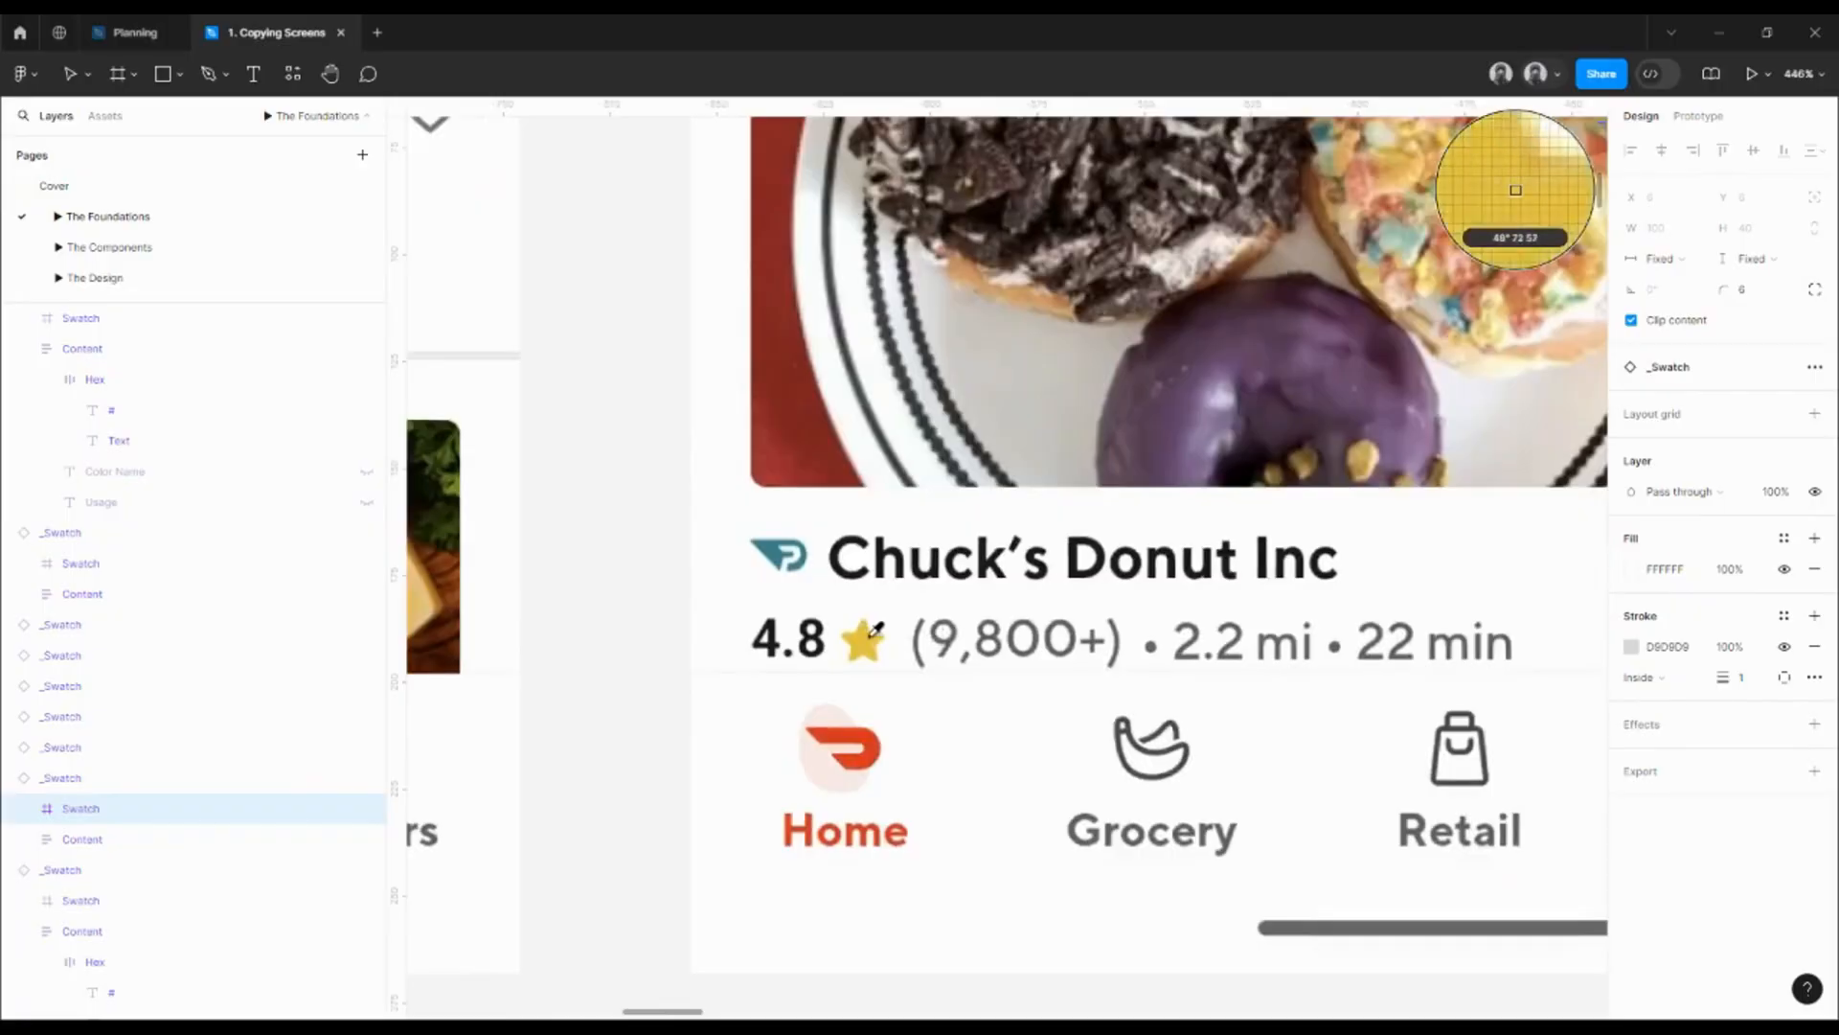
click(875, 630)
scroll(875, 630, down, 6)
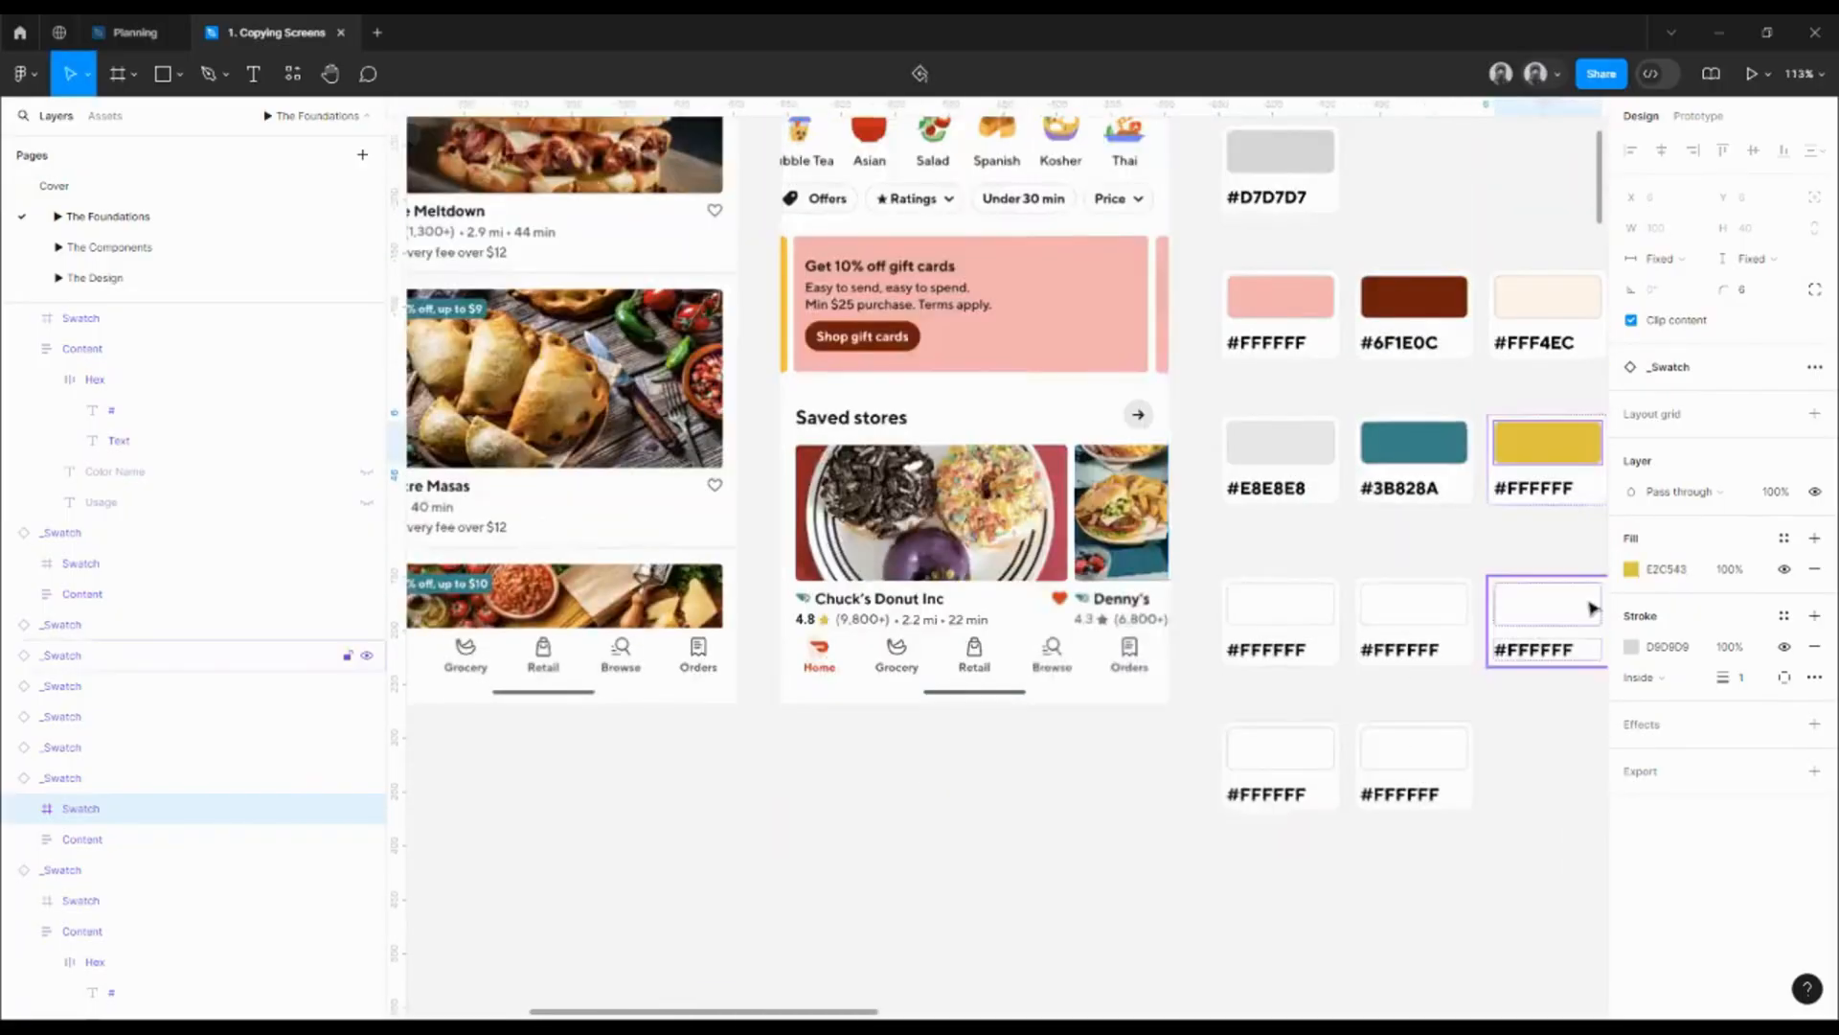
- Copy the fill hex code of the fifth row's third swatch and use it as its label, E2C543
click(1688, 574)
key(ctrl+c)
ctrl+click(1566, 493)
key(Return)
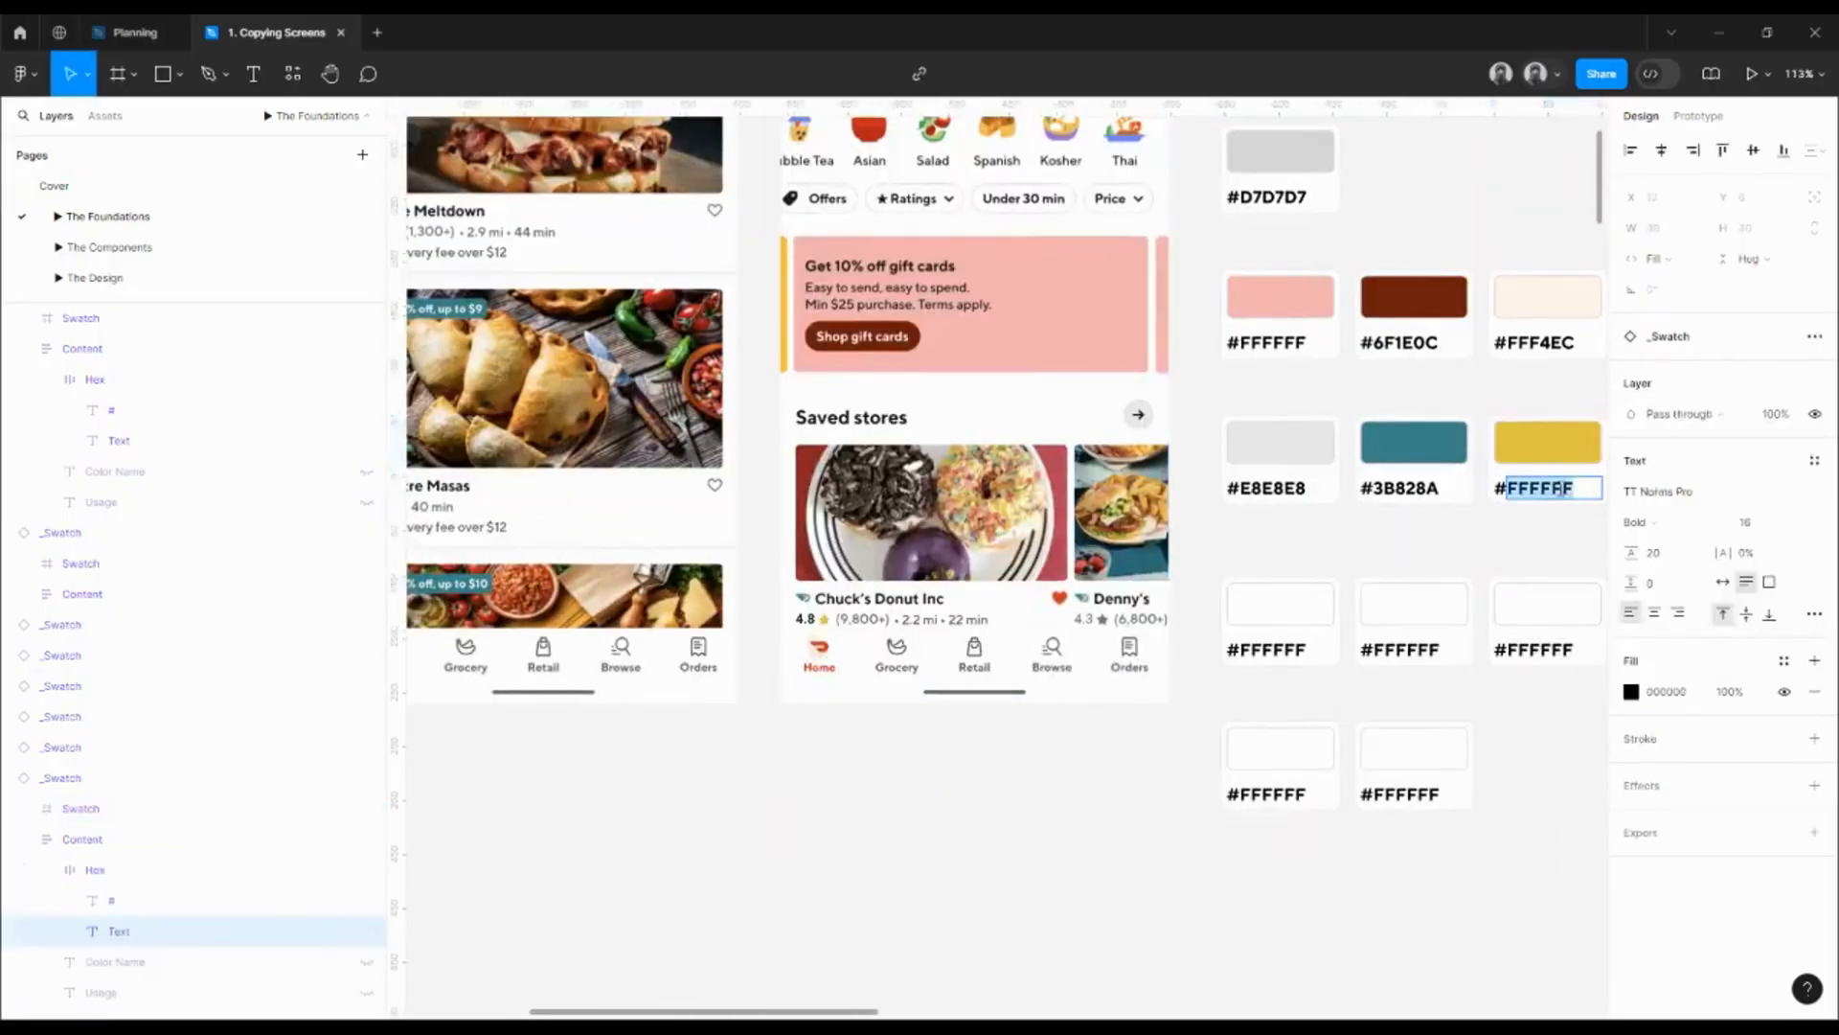
key(ctrl+v)
click(1543, 556)
- Fill the fourth swatch of the fifth row with the dark grey 5E5E5E sampled from the review count text below Chuck's Donut Inc
scroll(1331, 550, right, 4)
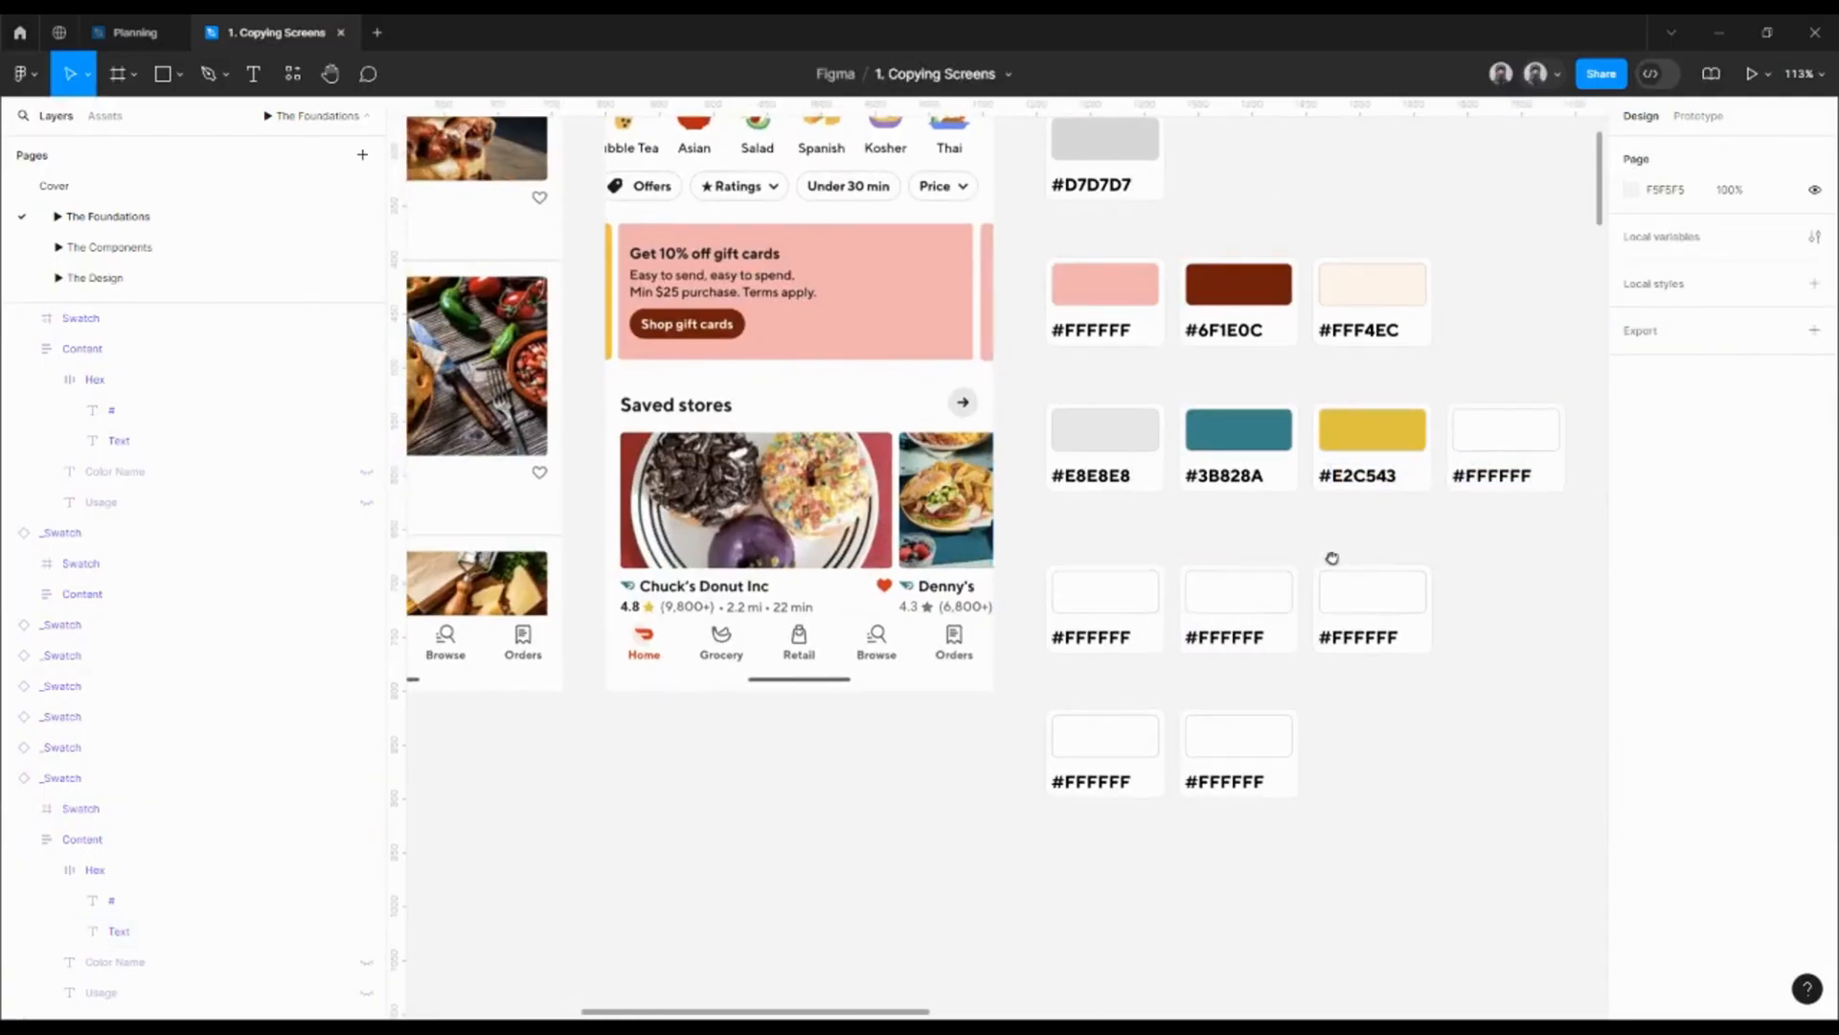
click(1491, 442)
scroll(1149, 479, left, 4)
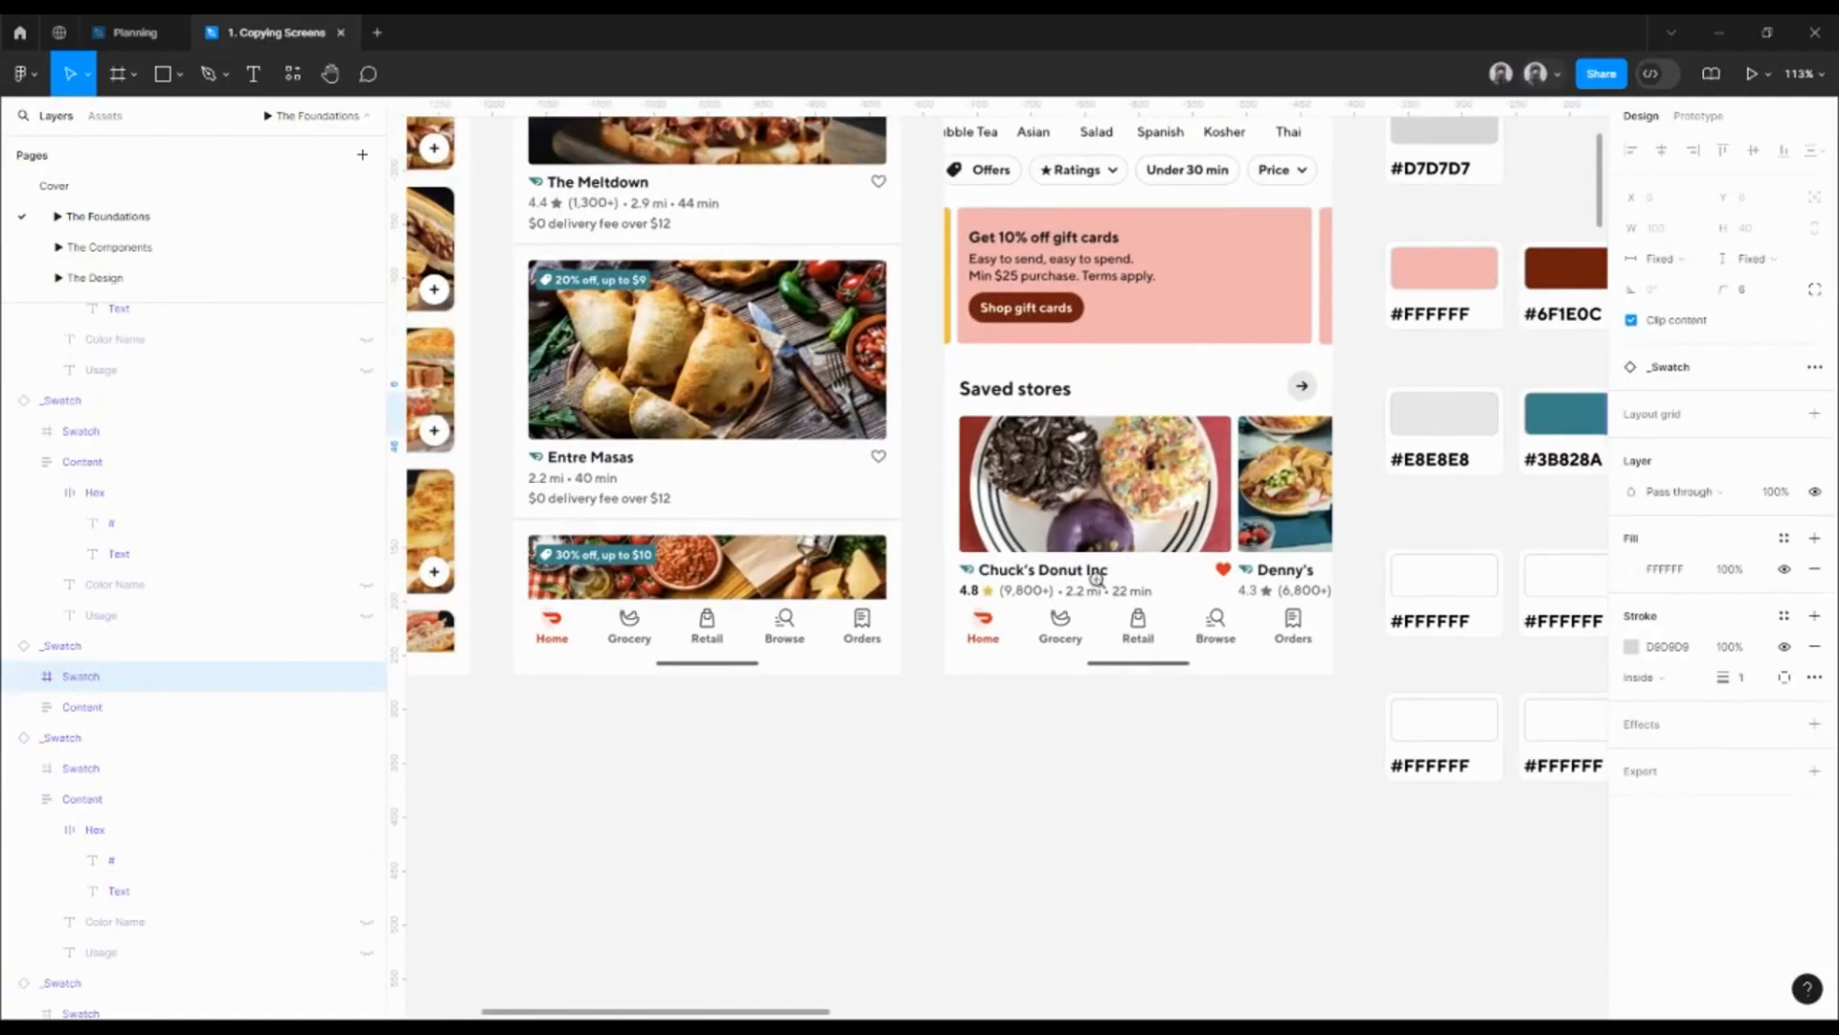
scroll(1027, 594, up, 5)
scroll(1027, 594, up, 5)
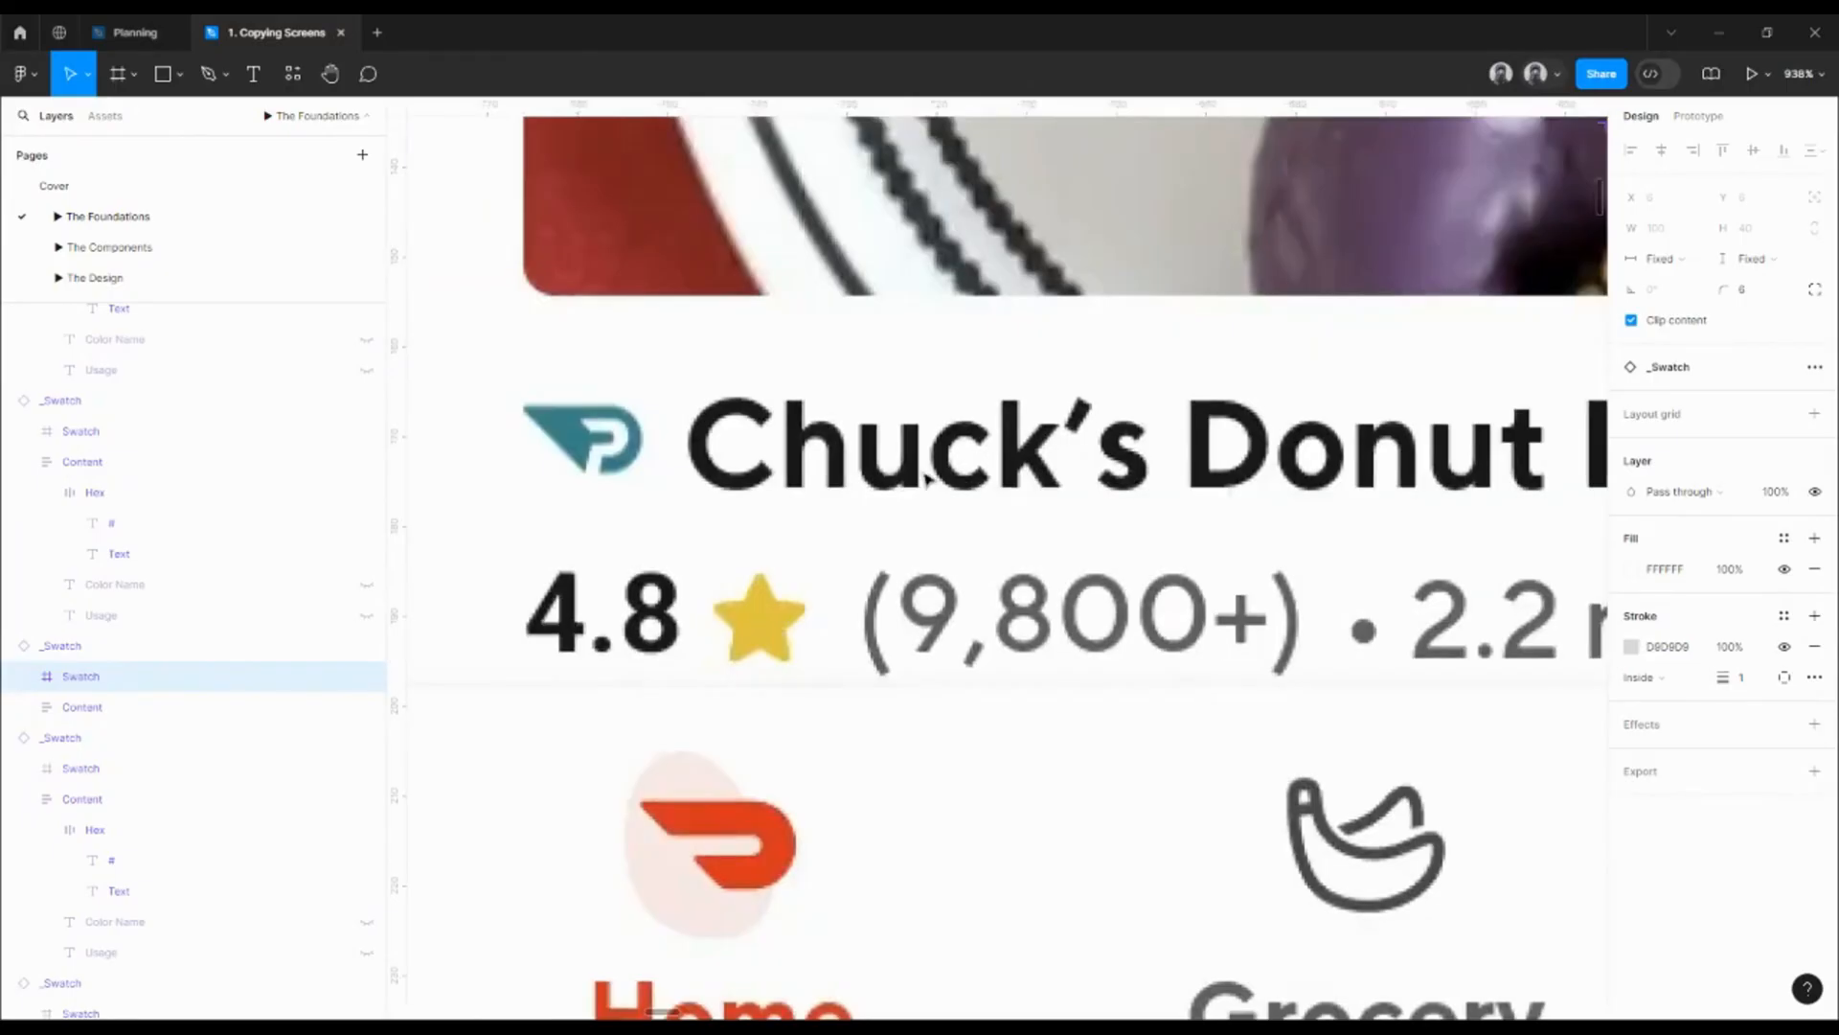
scroll(978, 488, right, 3)
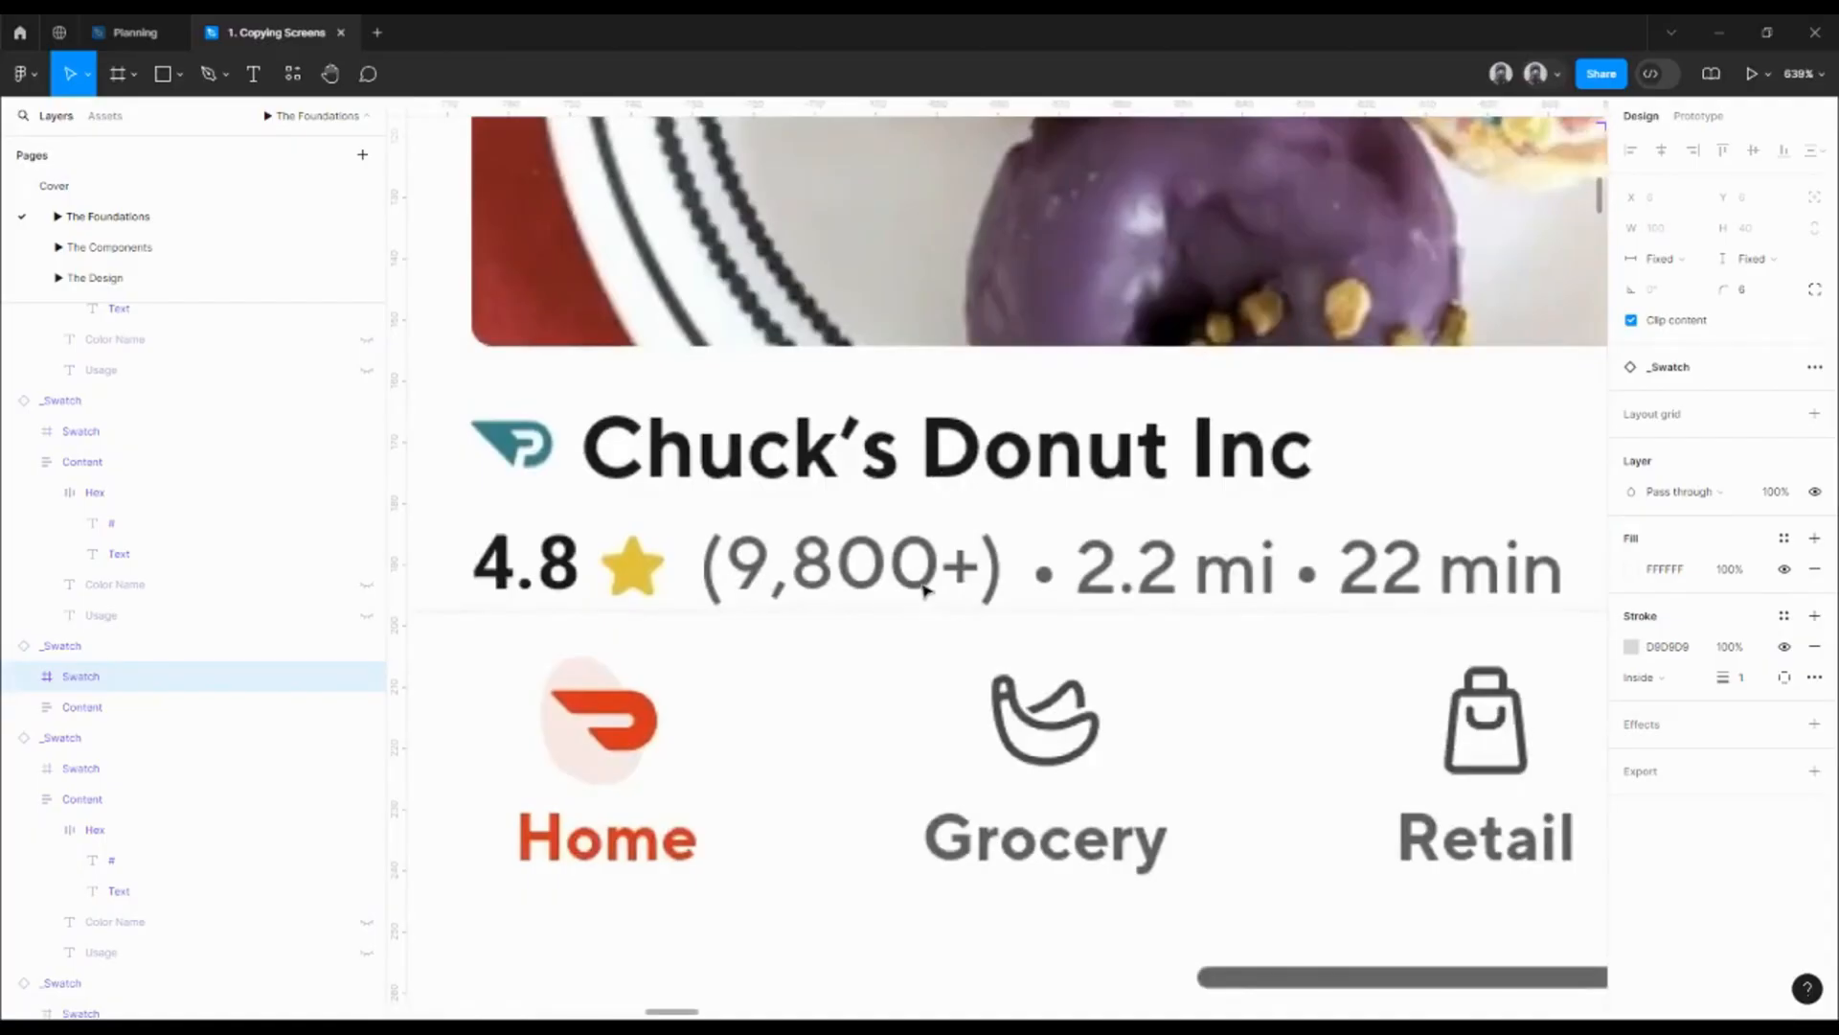
key(i)
scroll(900, 570, down, 5)
scroll(905, 554, up, 3)
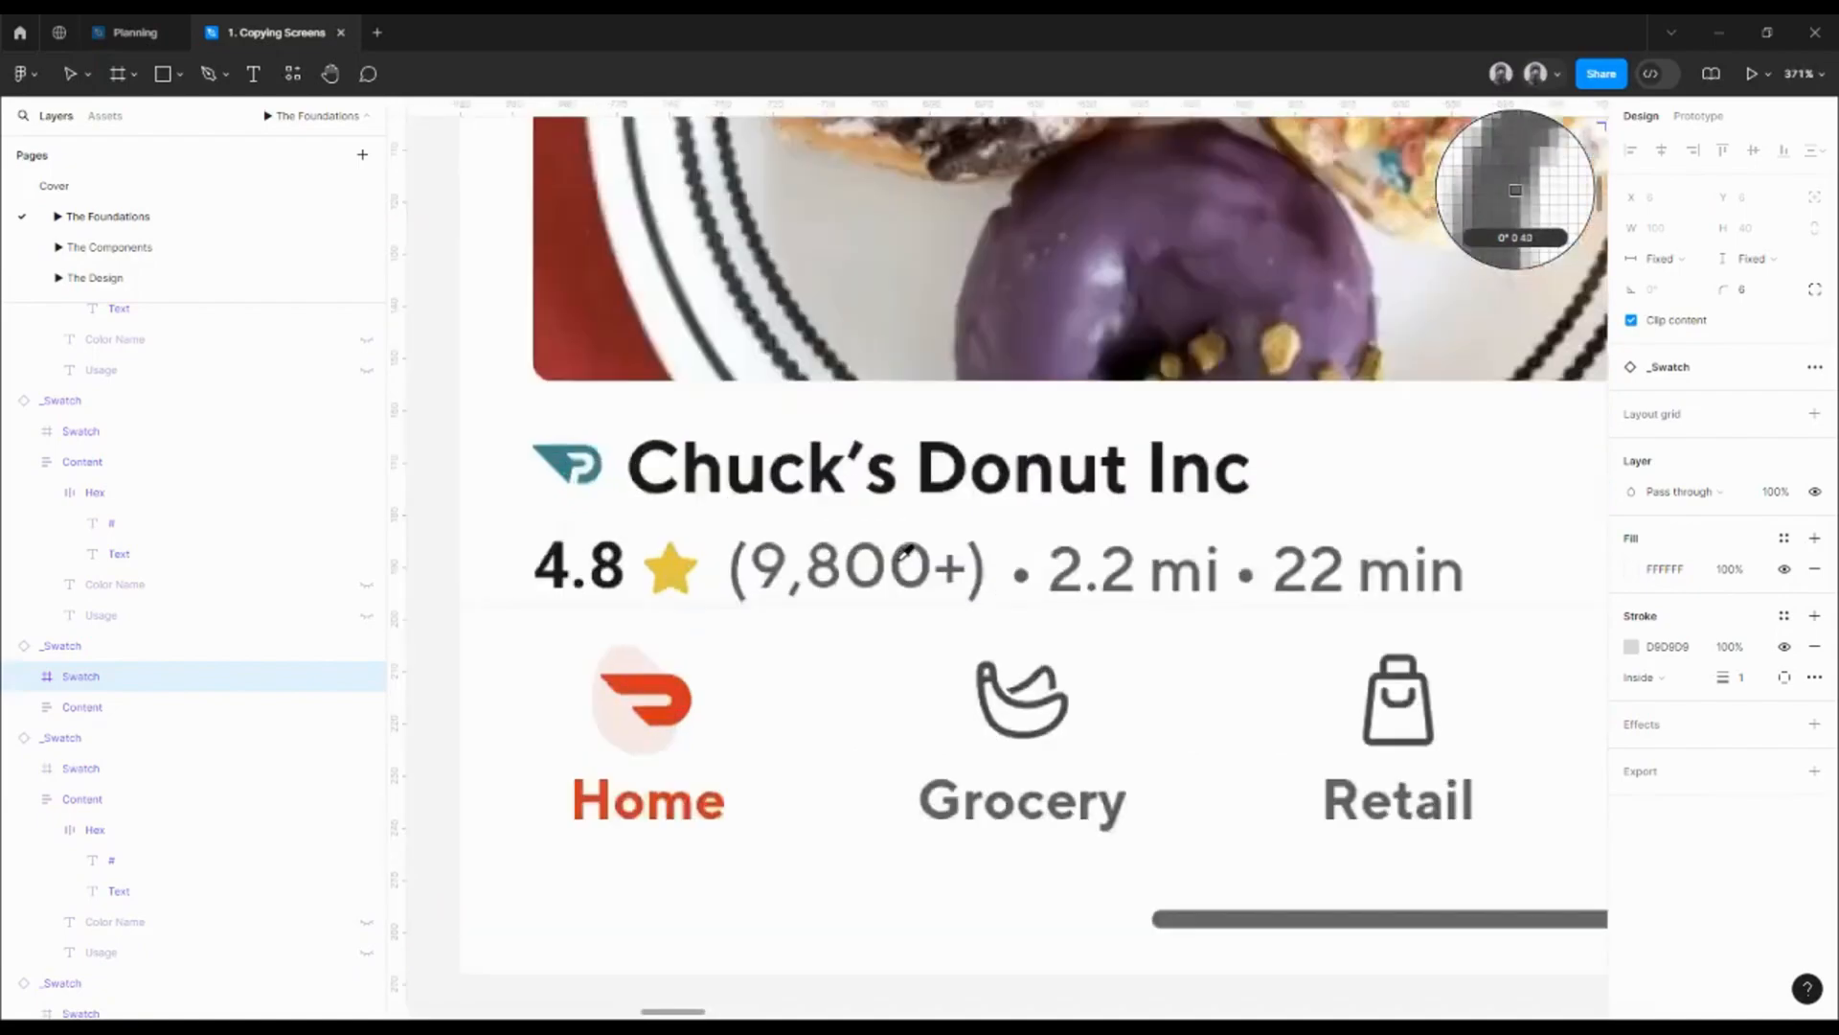
scroll(905, 554, up, 6)
click(895, 546)
scroll(1209, 563, down, 1)
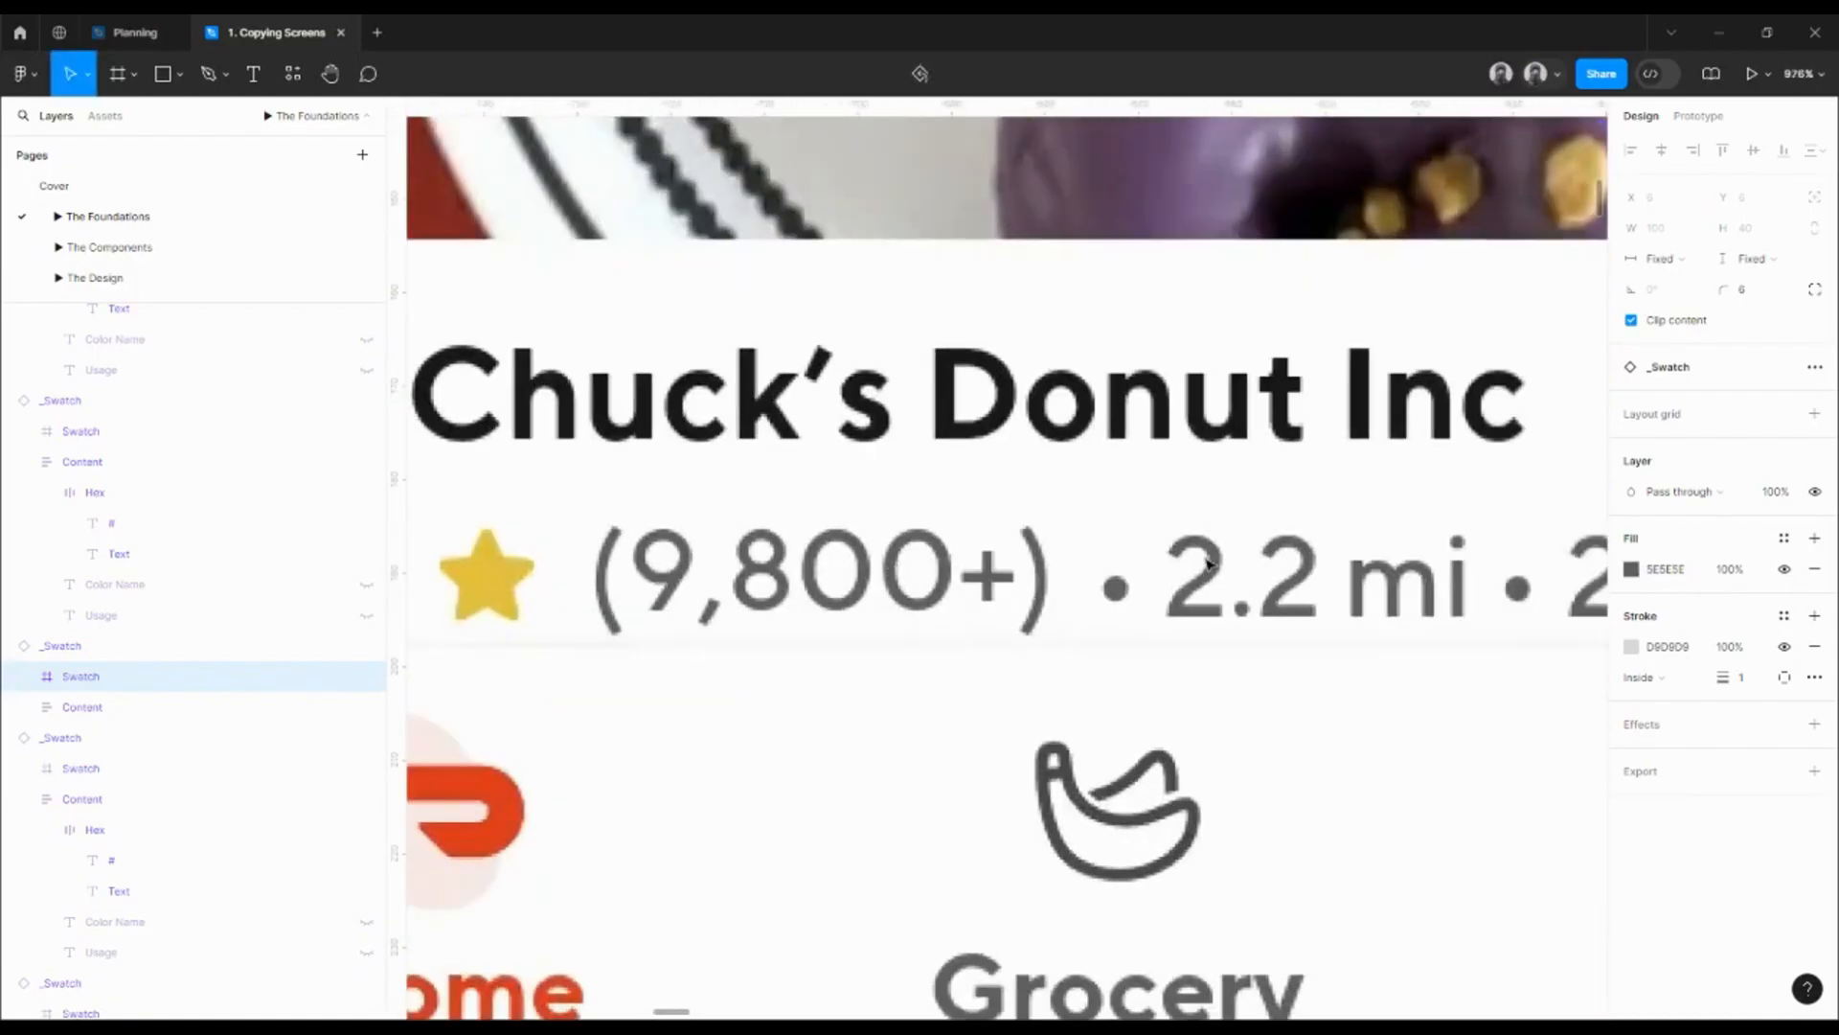
- Replace the hex label of the sixth row's third swatch with 5E5E5E
scroll(987, 450, down, 6)
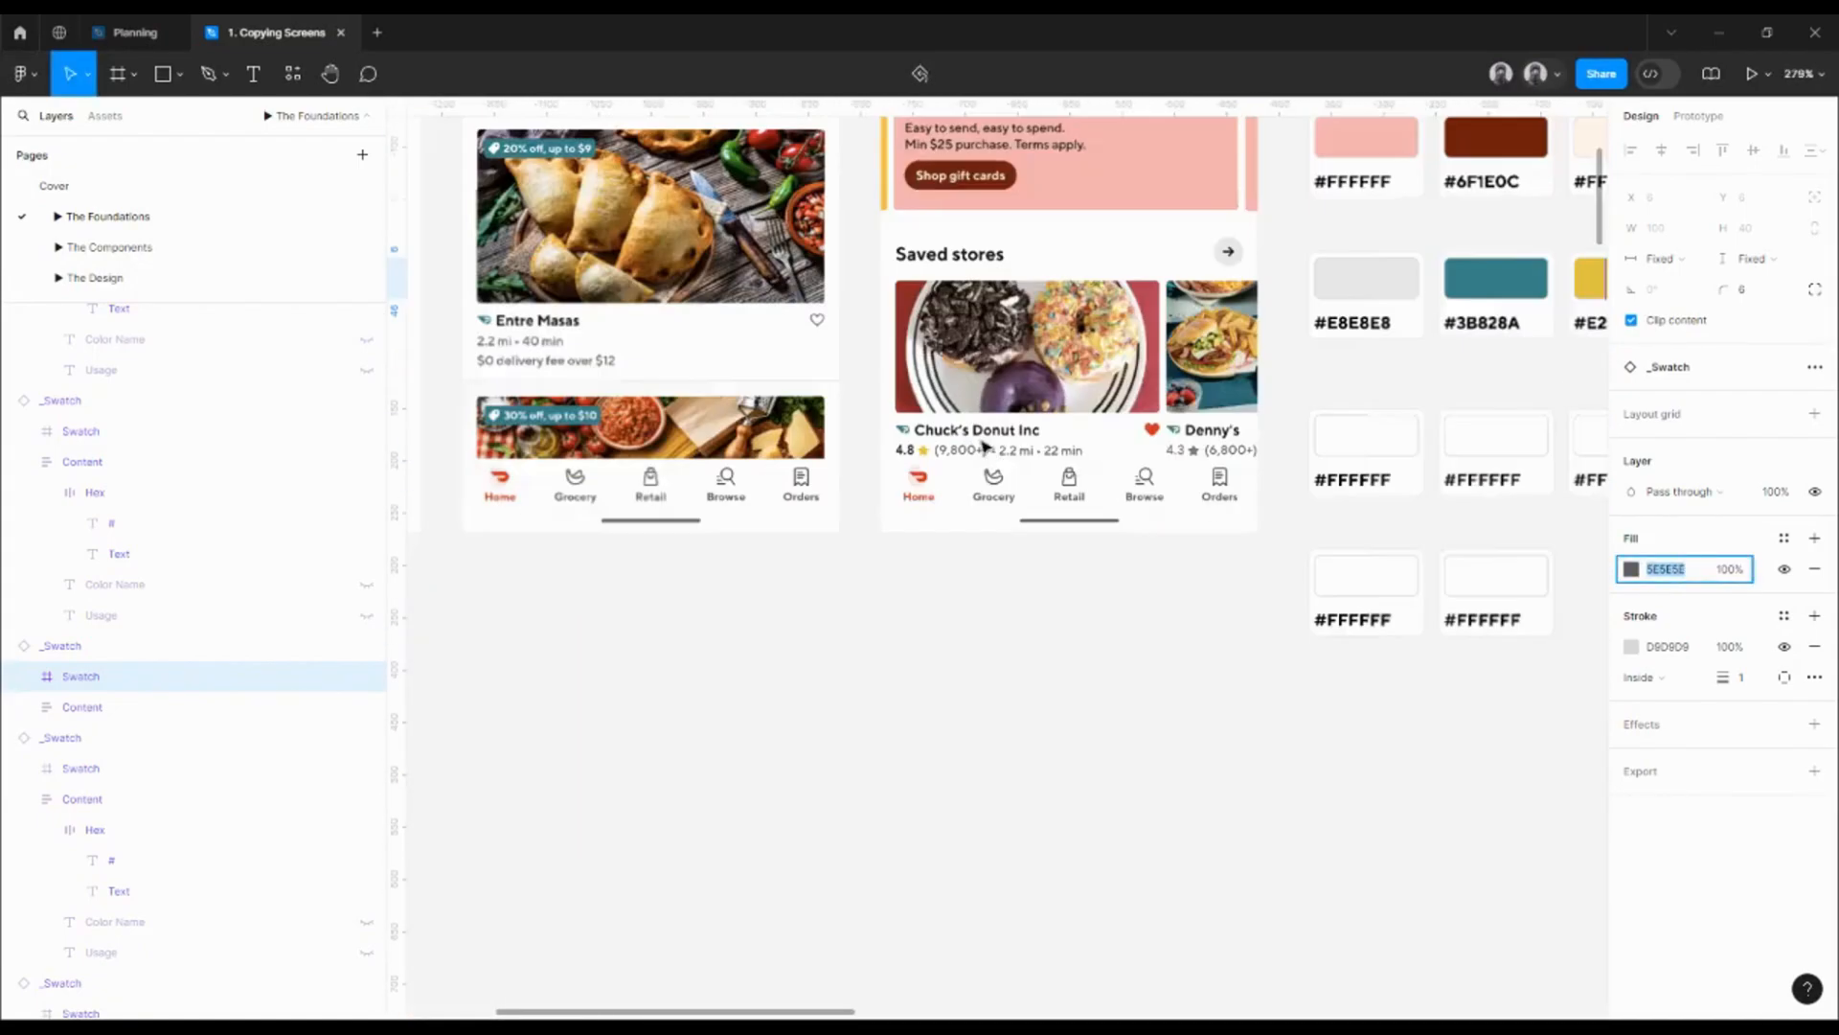
click(1290, 661)
scroll(805, 665, right, 6)
scroll(805, 665, up, 2)
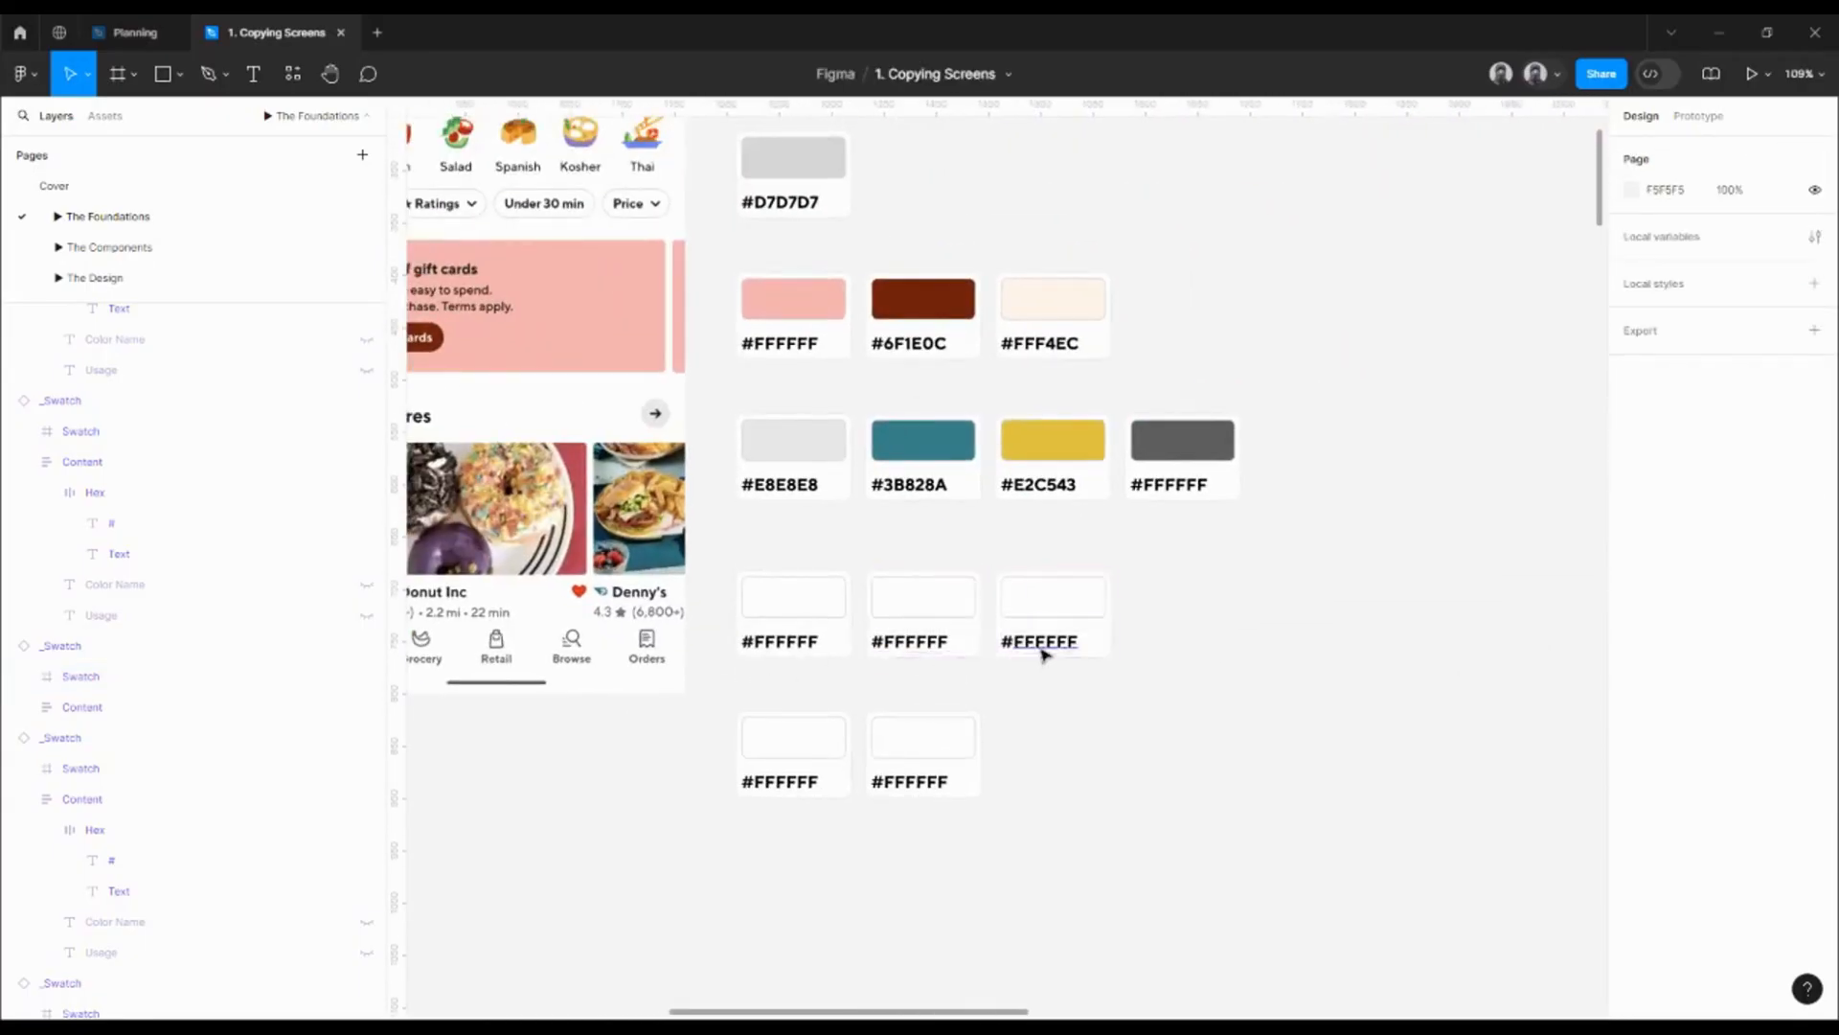
double_click(1044, 640)
double_click(1044, 640)
text(5E5E5E)
scroll(1197, 670, up, 2)
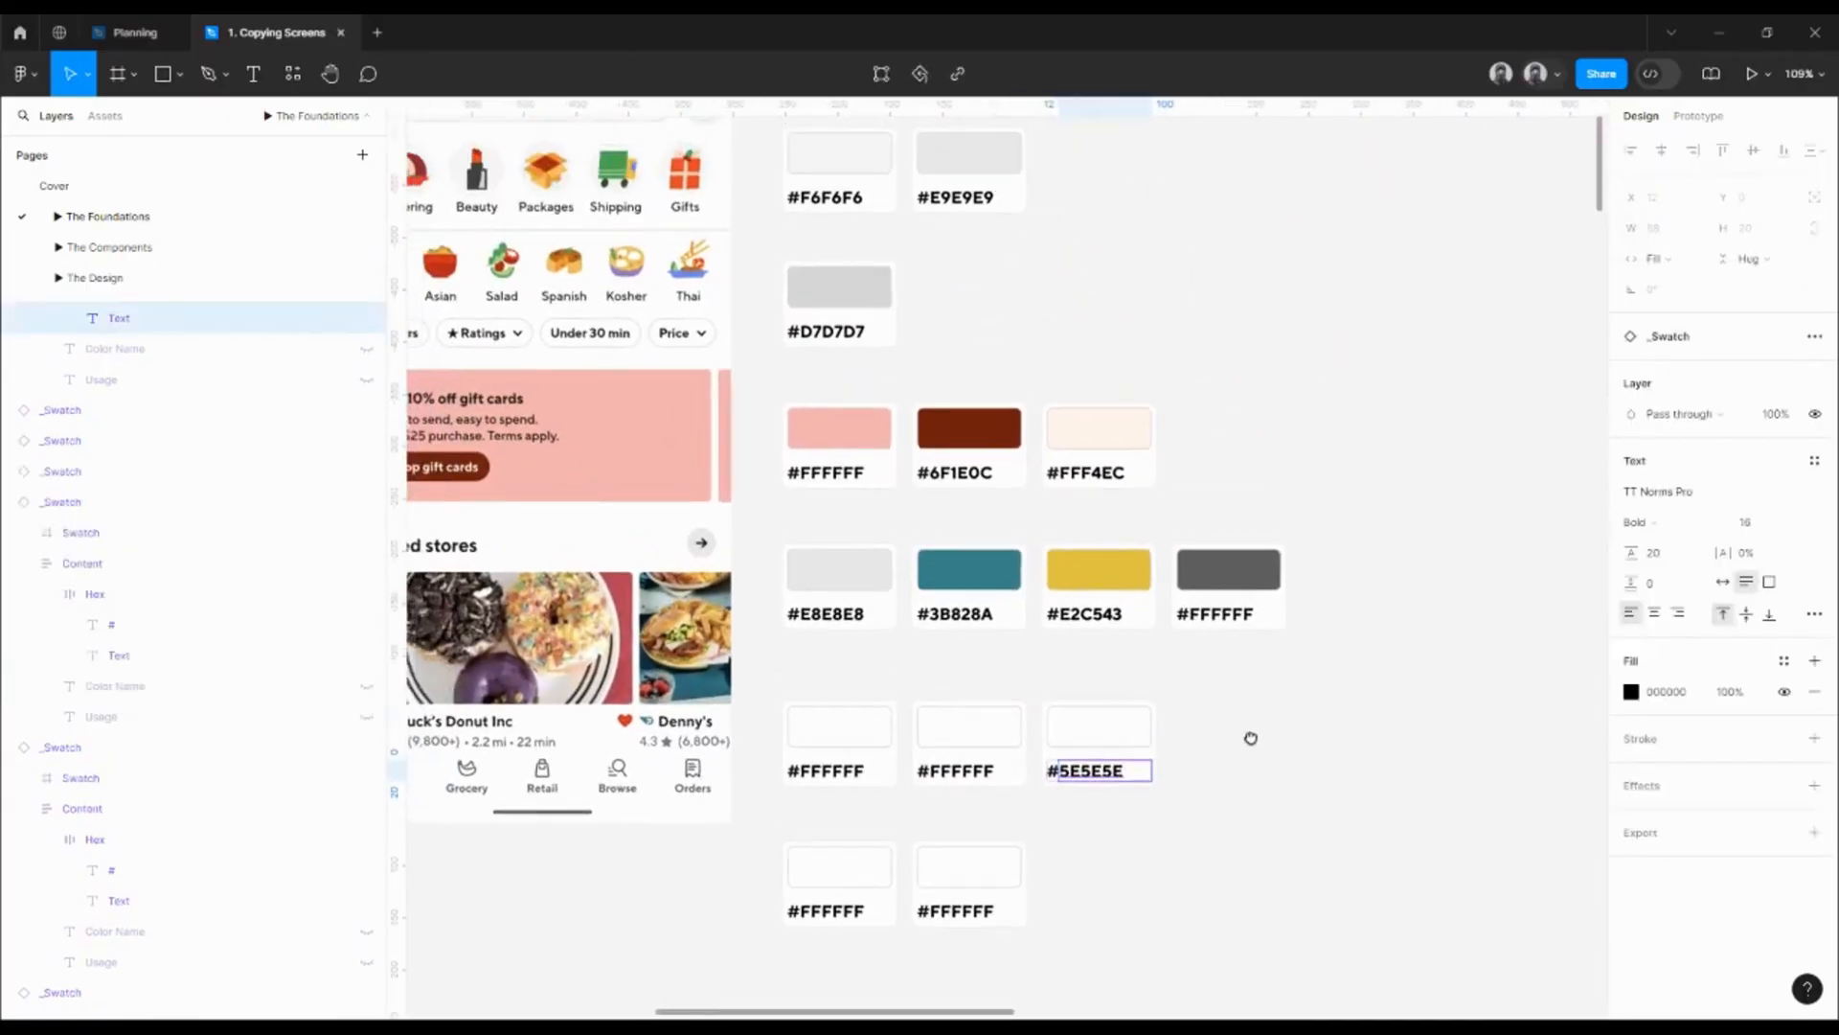
scroll(1250, 738, up, 1)
- Copy the fill hex code of the fifth row's fourth swatch and use it as its label, 5E5E5E
click(1256, 616)
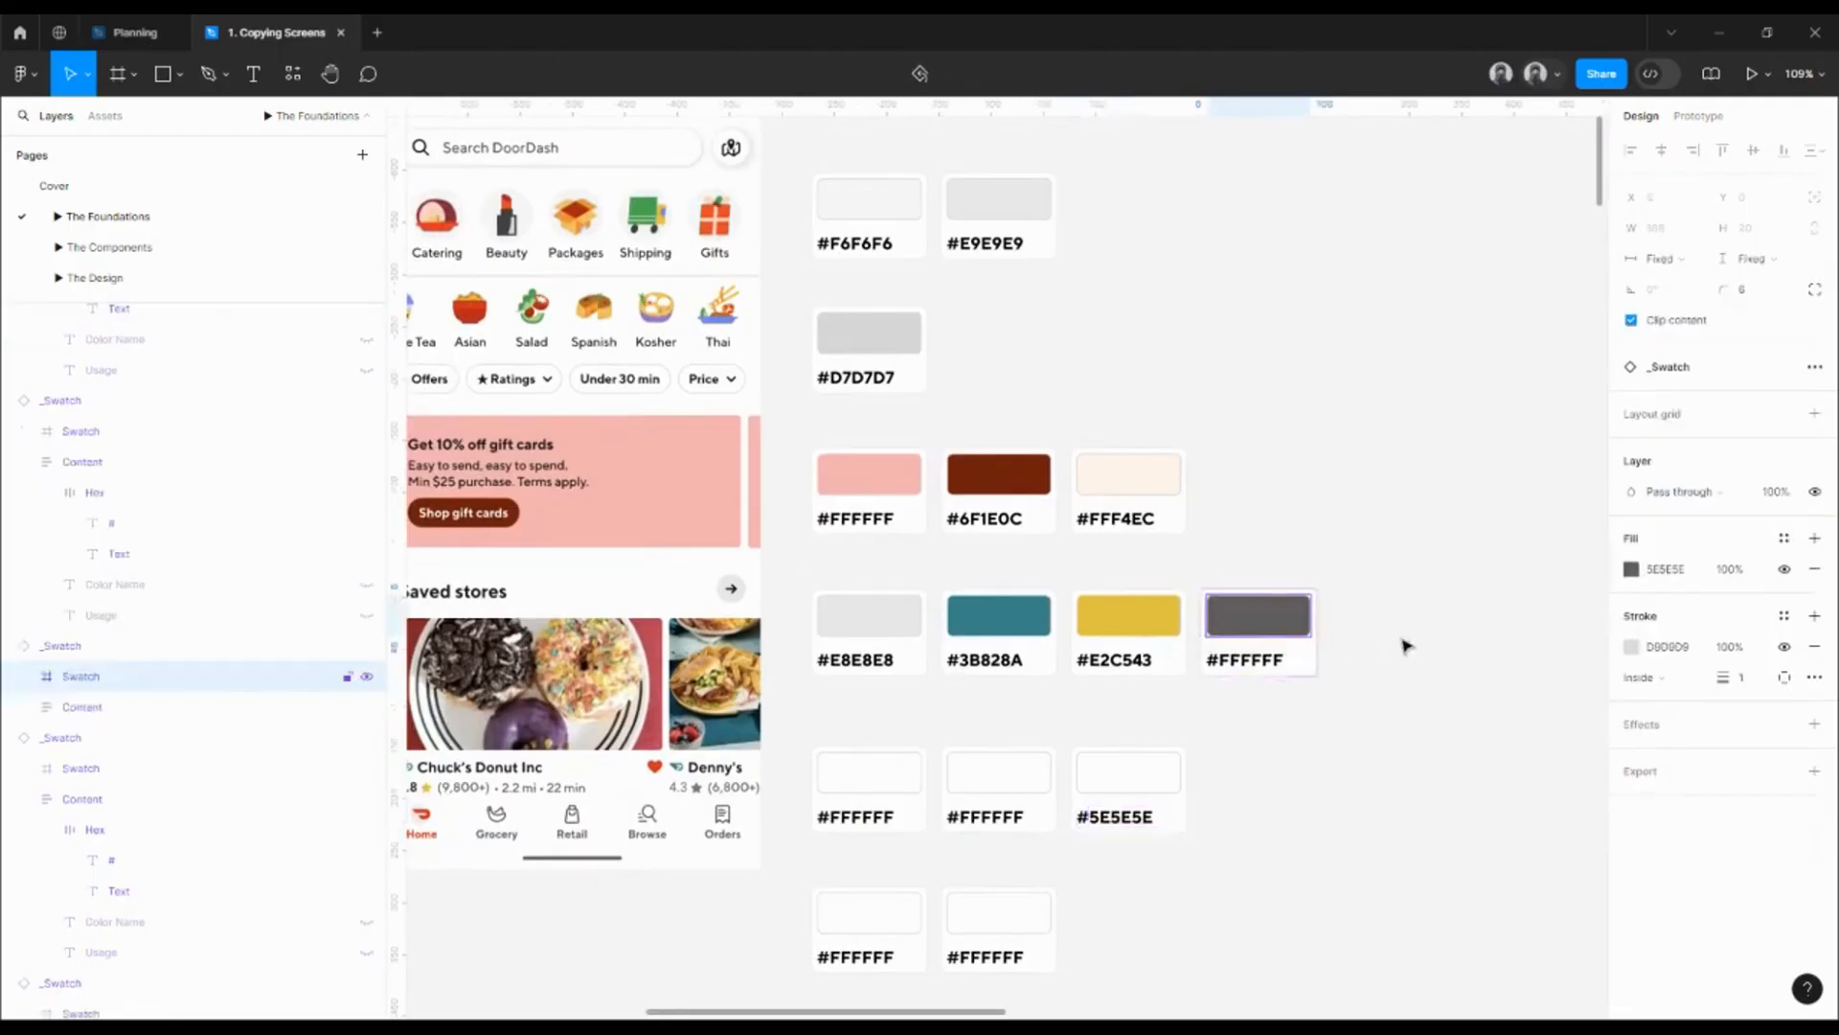
click(1687, 578)
key(ctrl+c)
double_click(1250, 660)
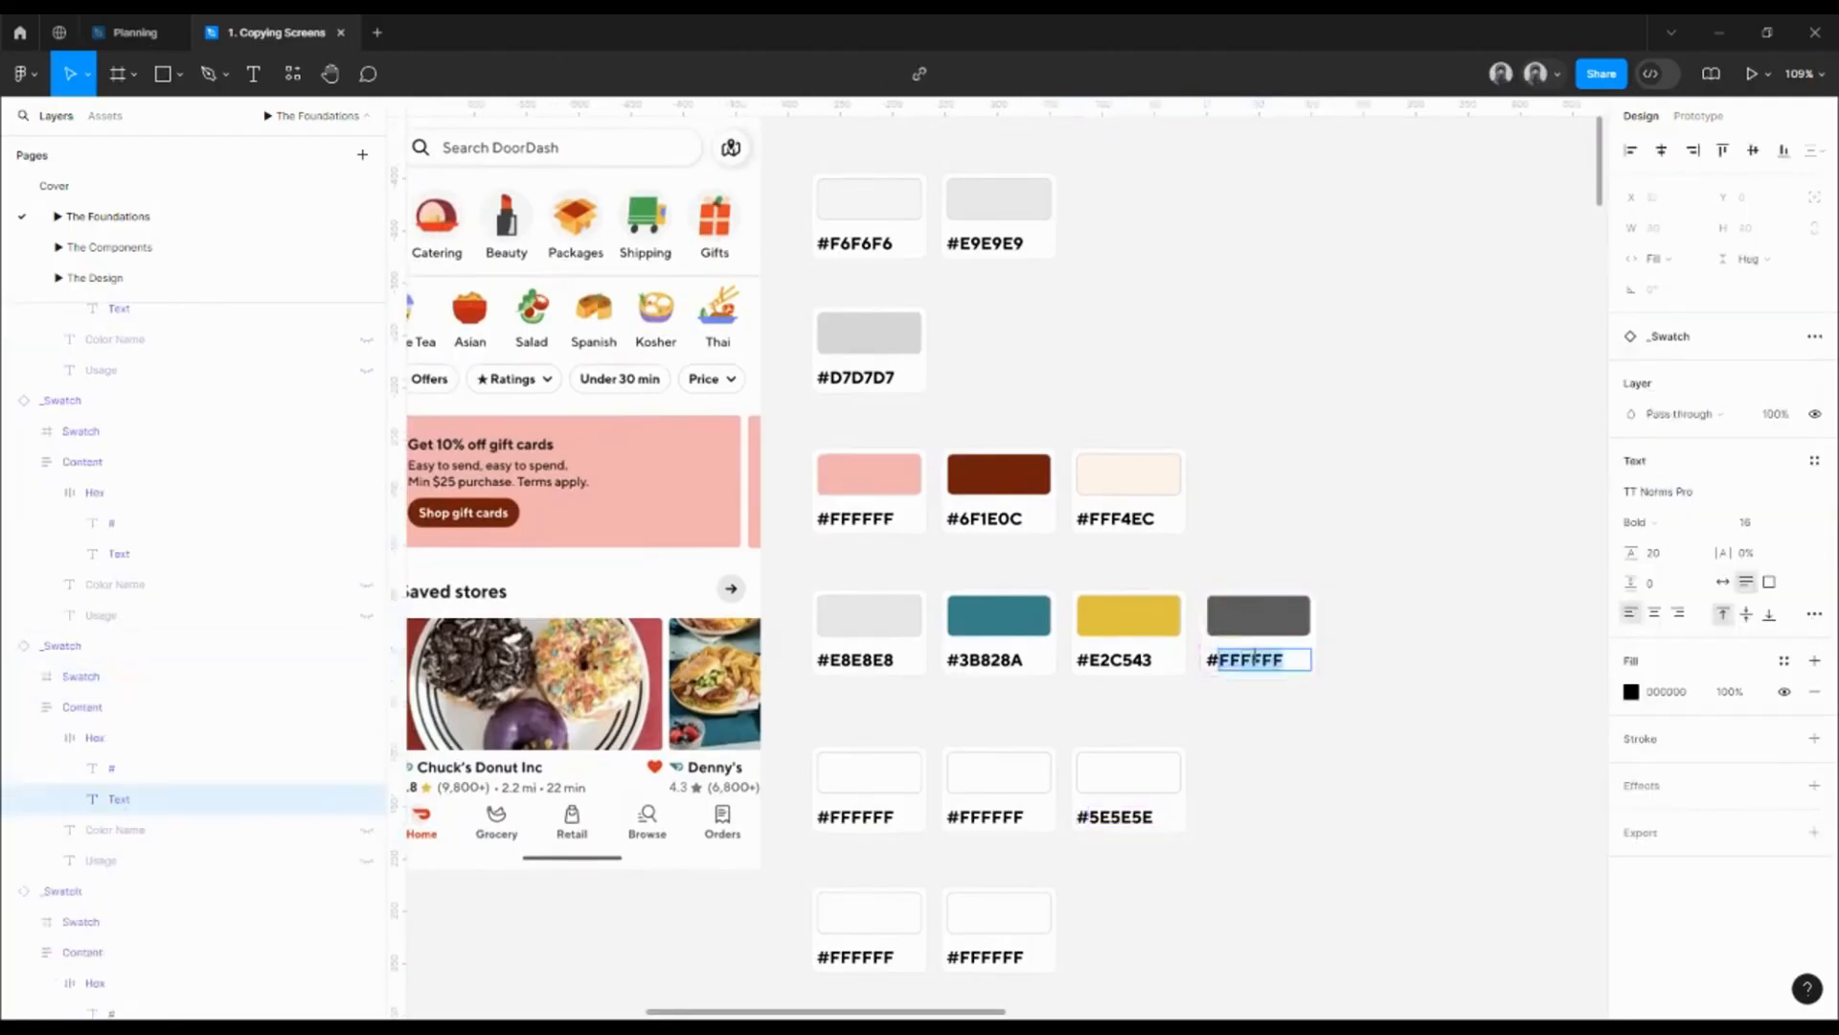
key(ctrl+v)
click(1301, 757)
- Restore the hex label of the sixth row's third swatch to the placeholder FFFFFF
double_click(1133, 817)
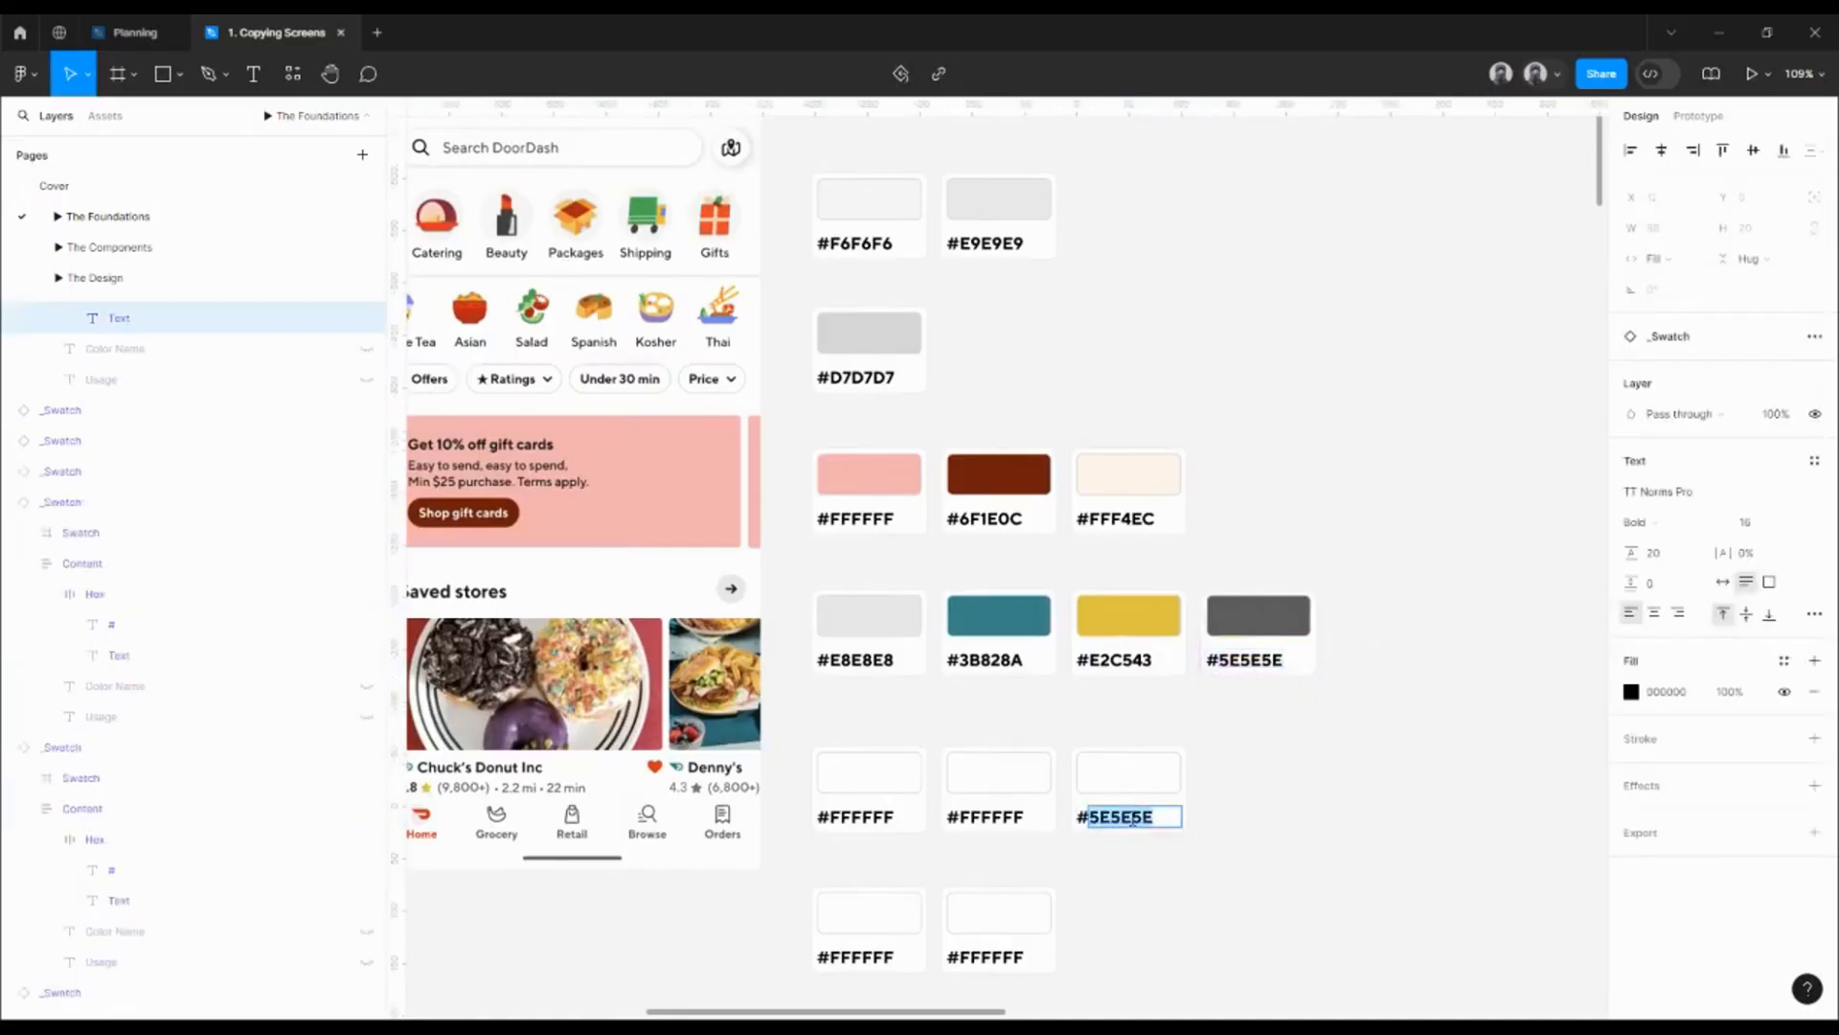
text(FFFFFF)
click(1262, 811)
- Fill the first swatch of the sixth row with the red-orange DA341D sampled from the DoorDash logo above Home
drag(887, 707, 1131, 638)
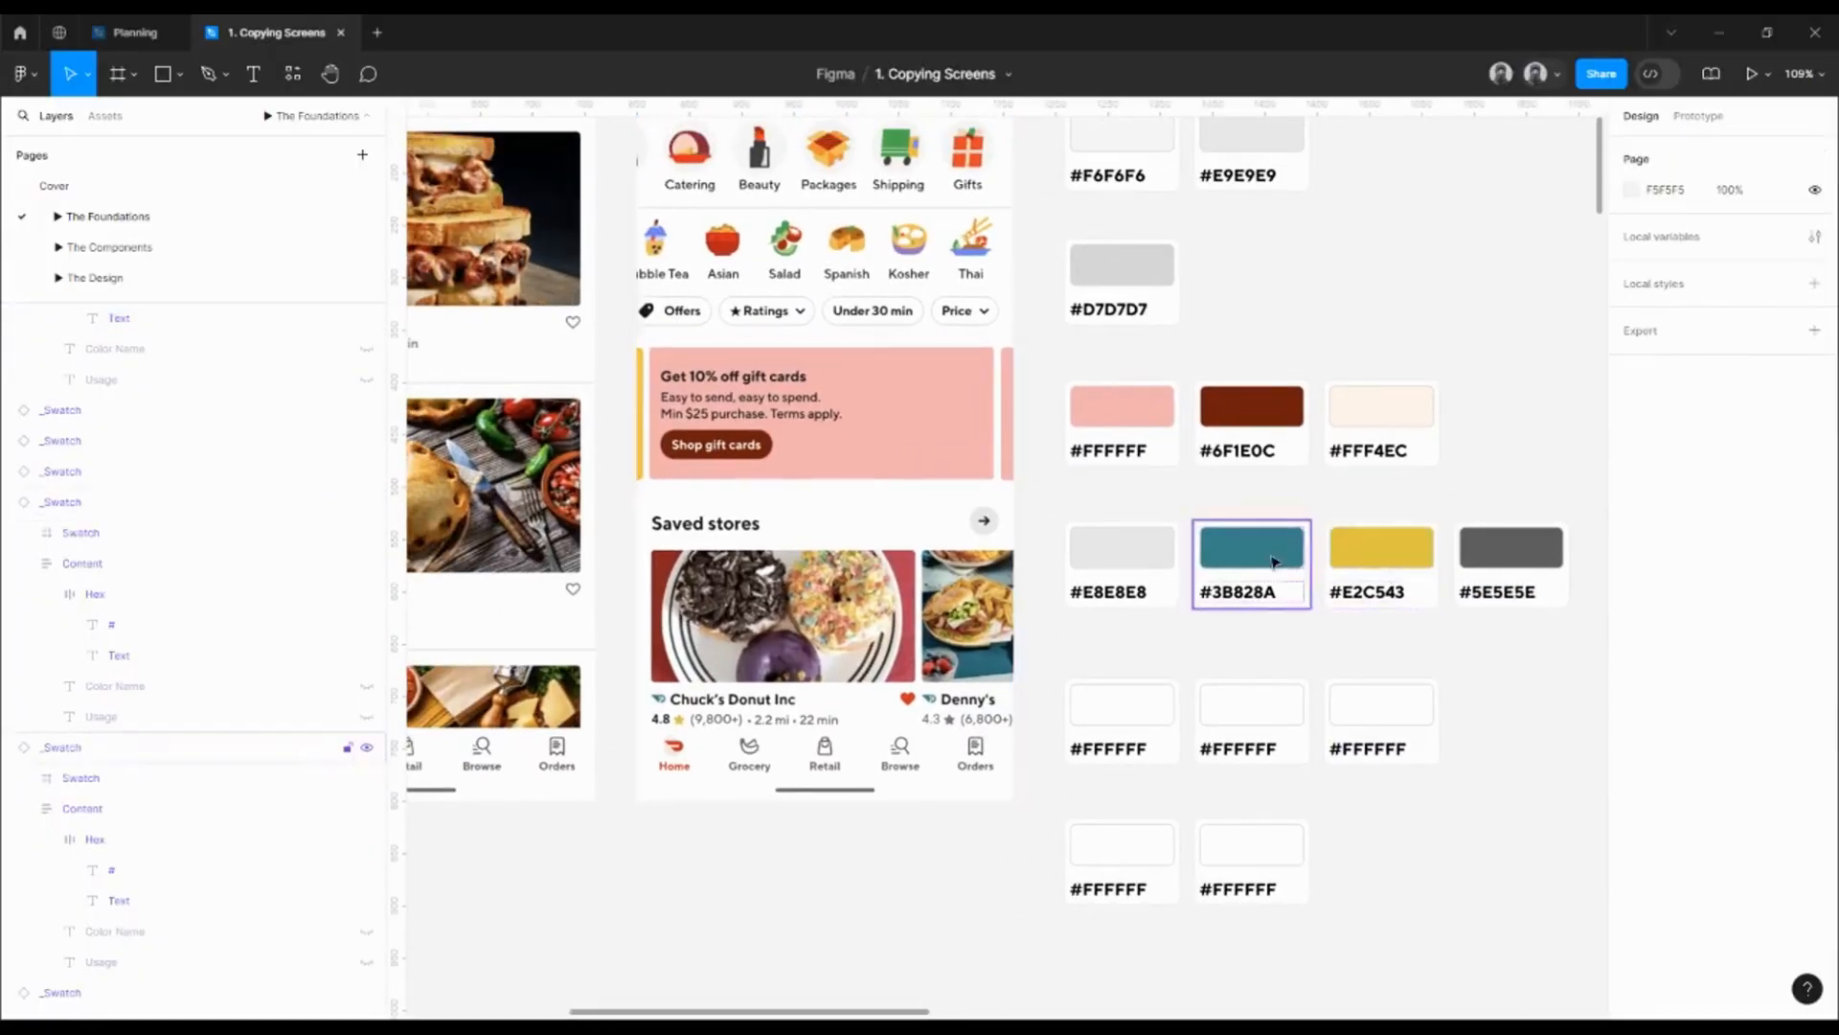
drag(1130, 657, 1186, 549)
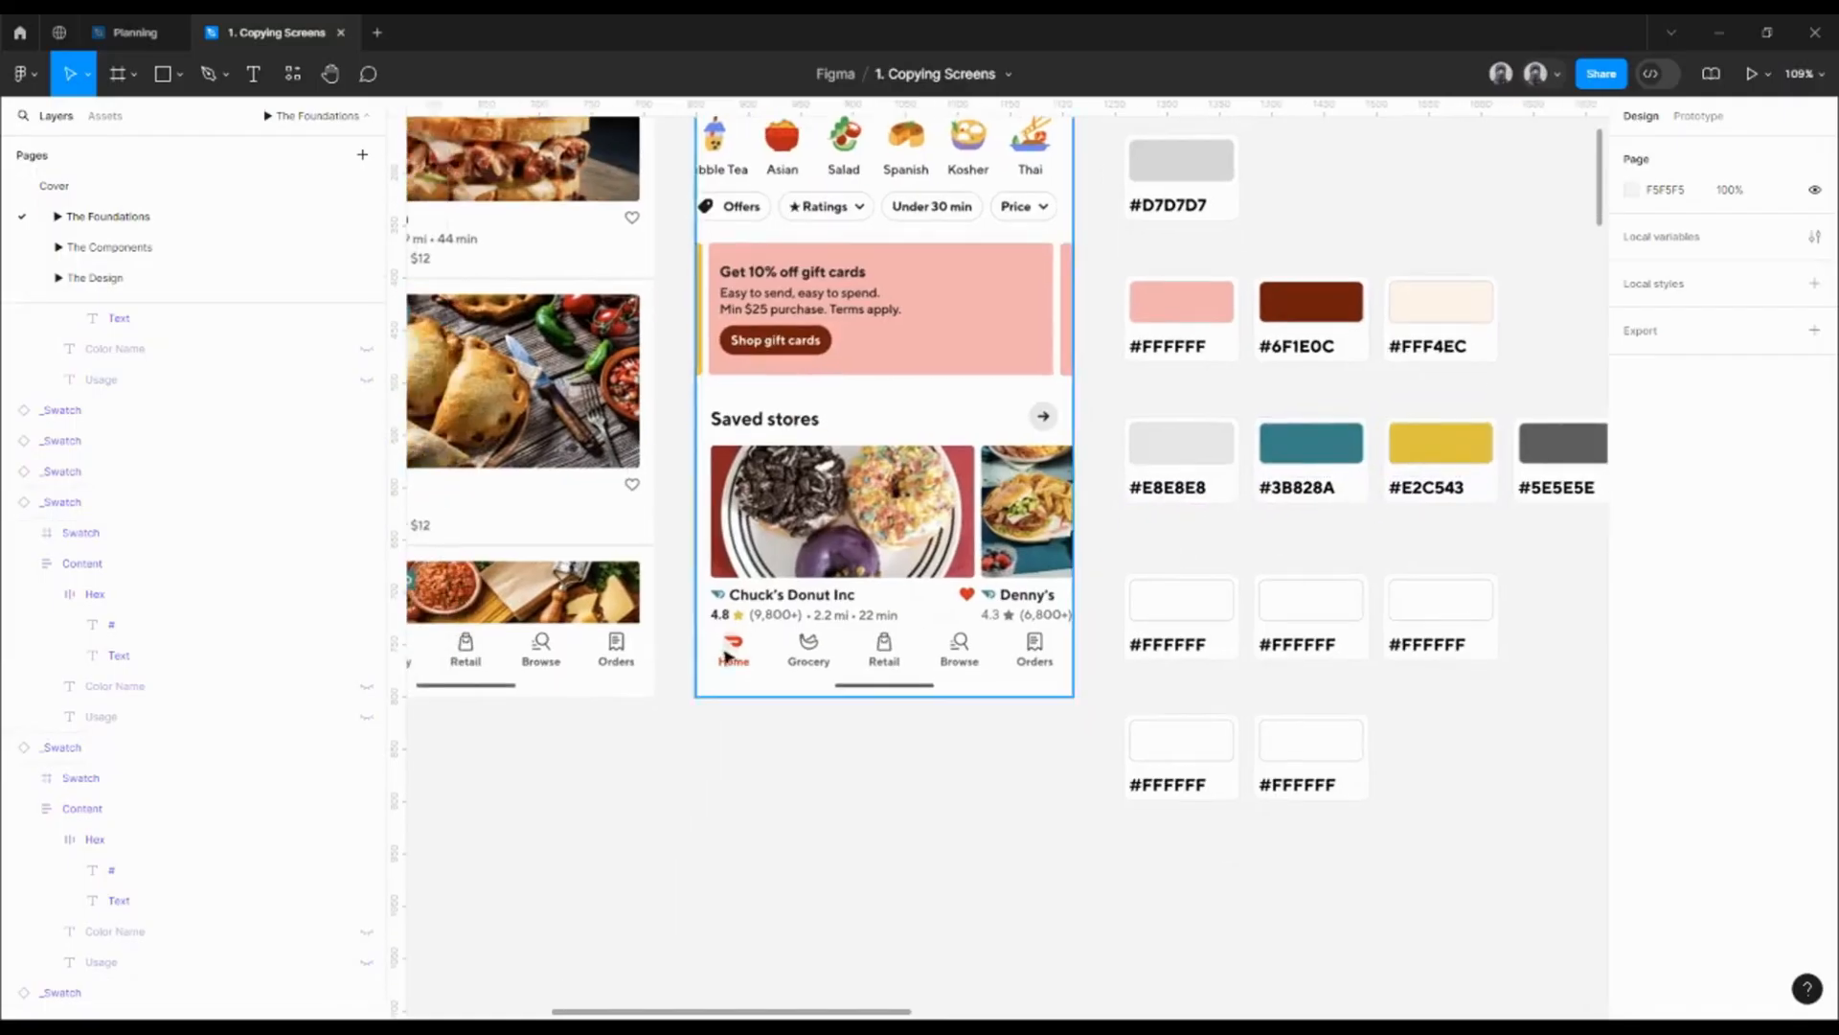
scroll(1033, 642, up, 5)
scroll(1033, 641, down, 2)
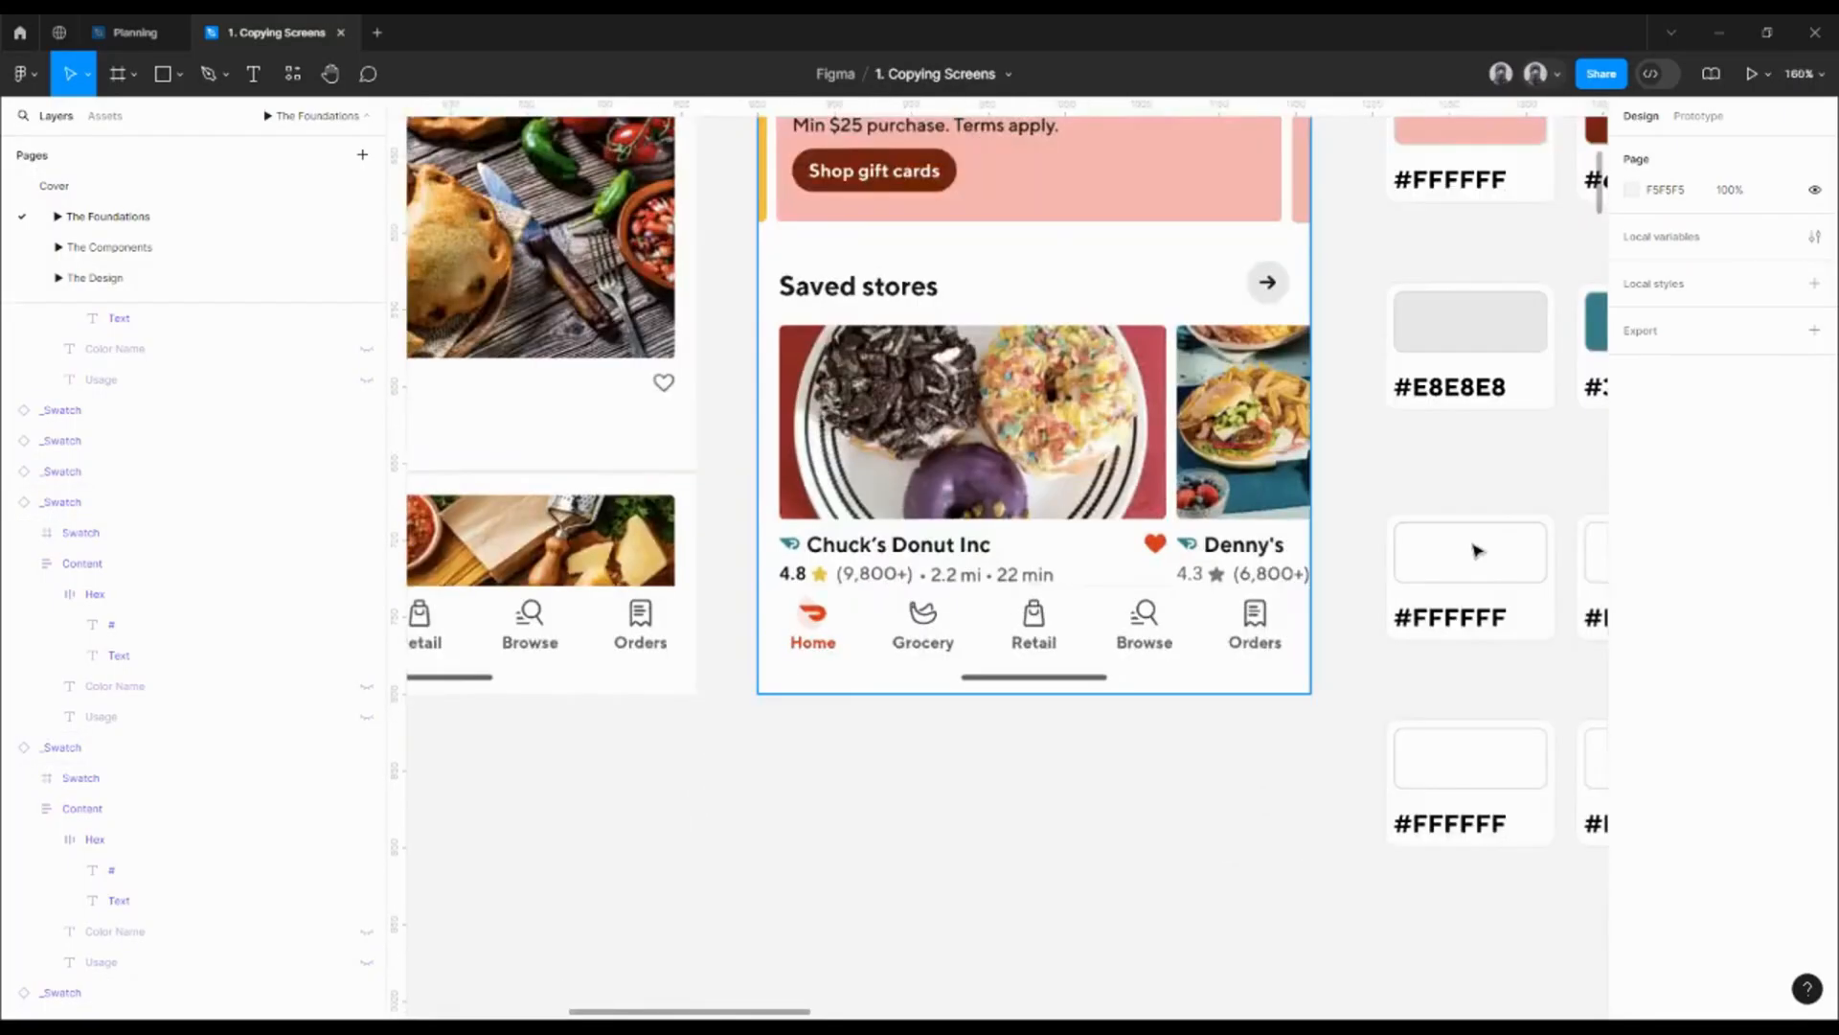
click(1491, 549)
scroll(1370, 548, up, 3)
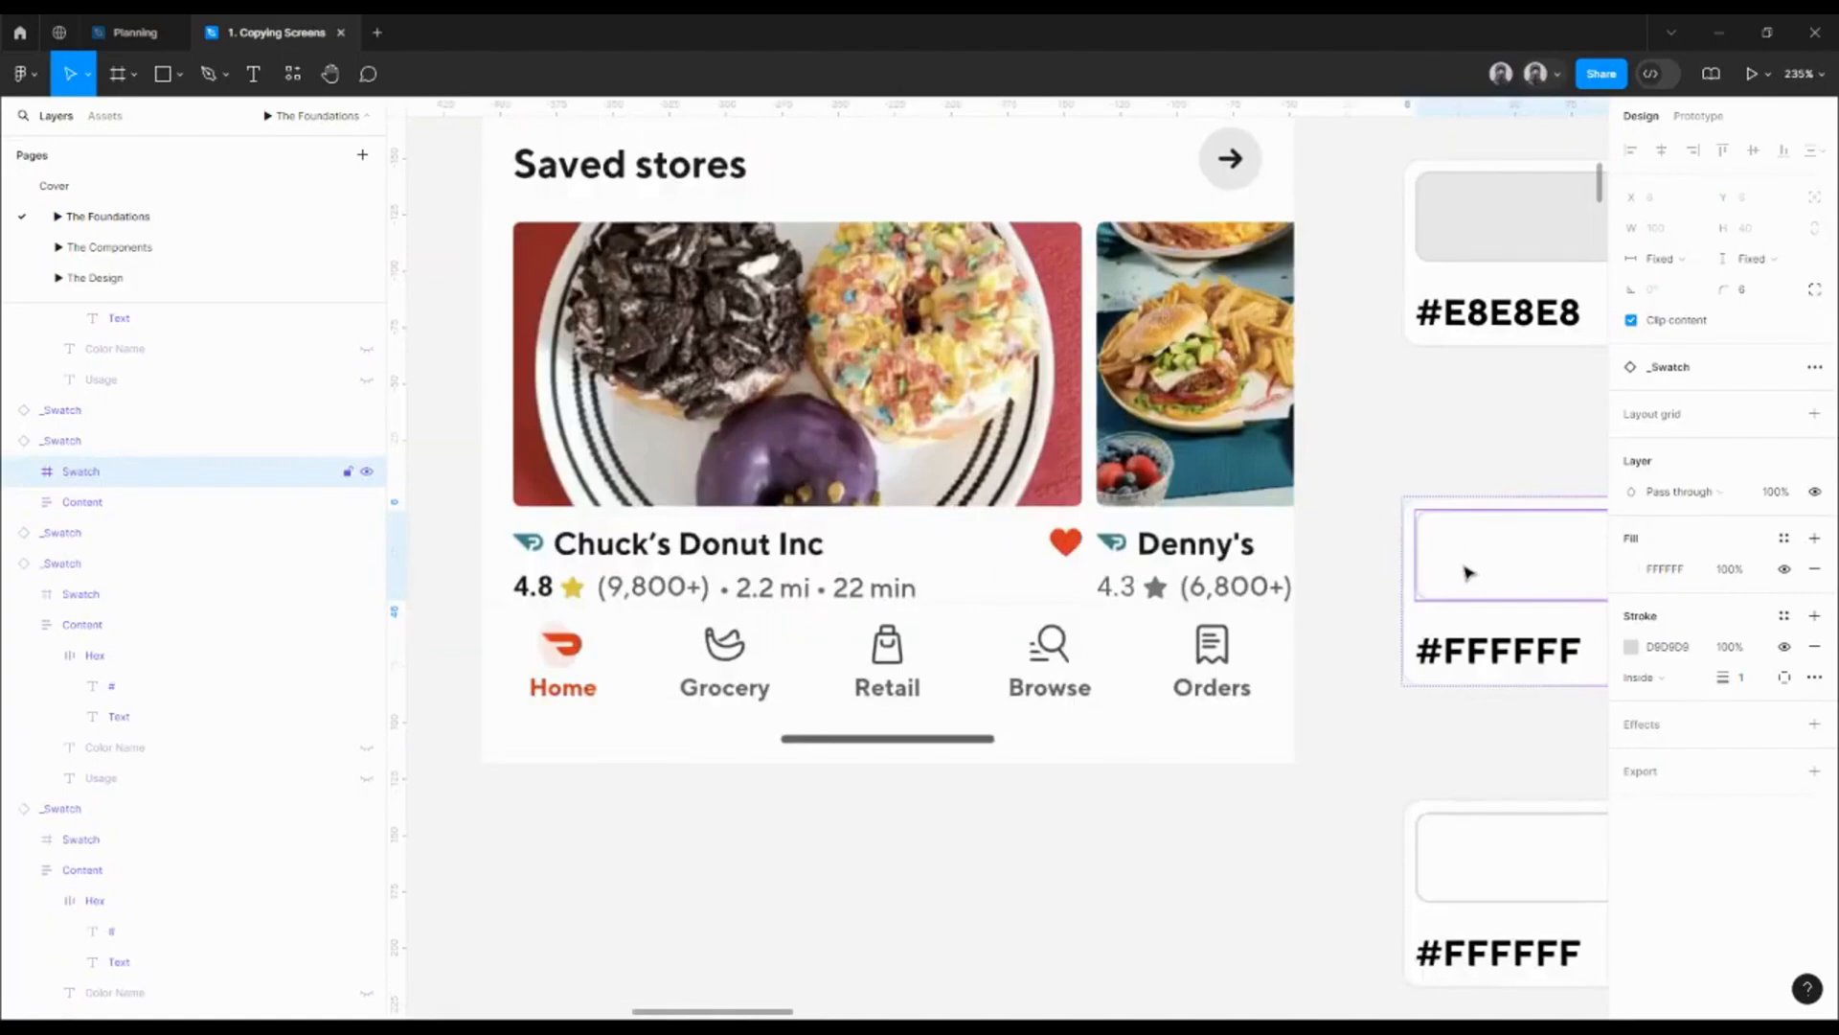
key(i)
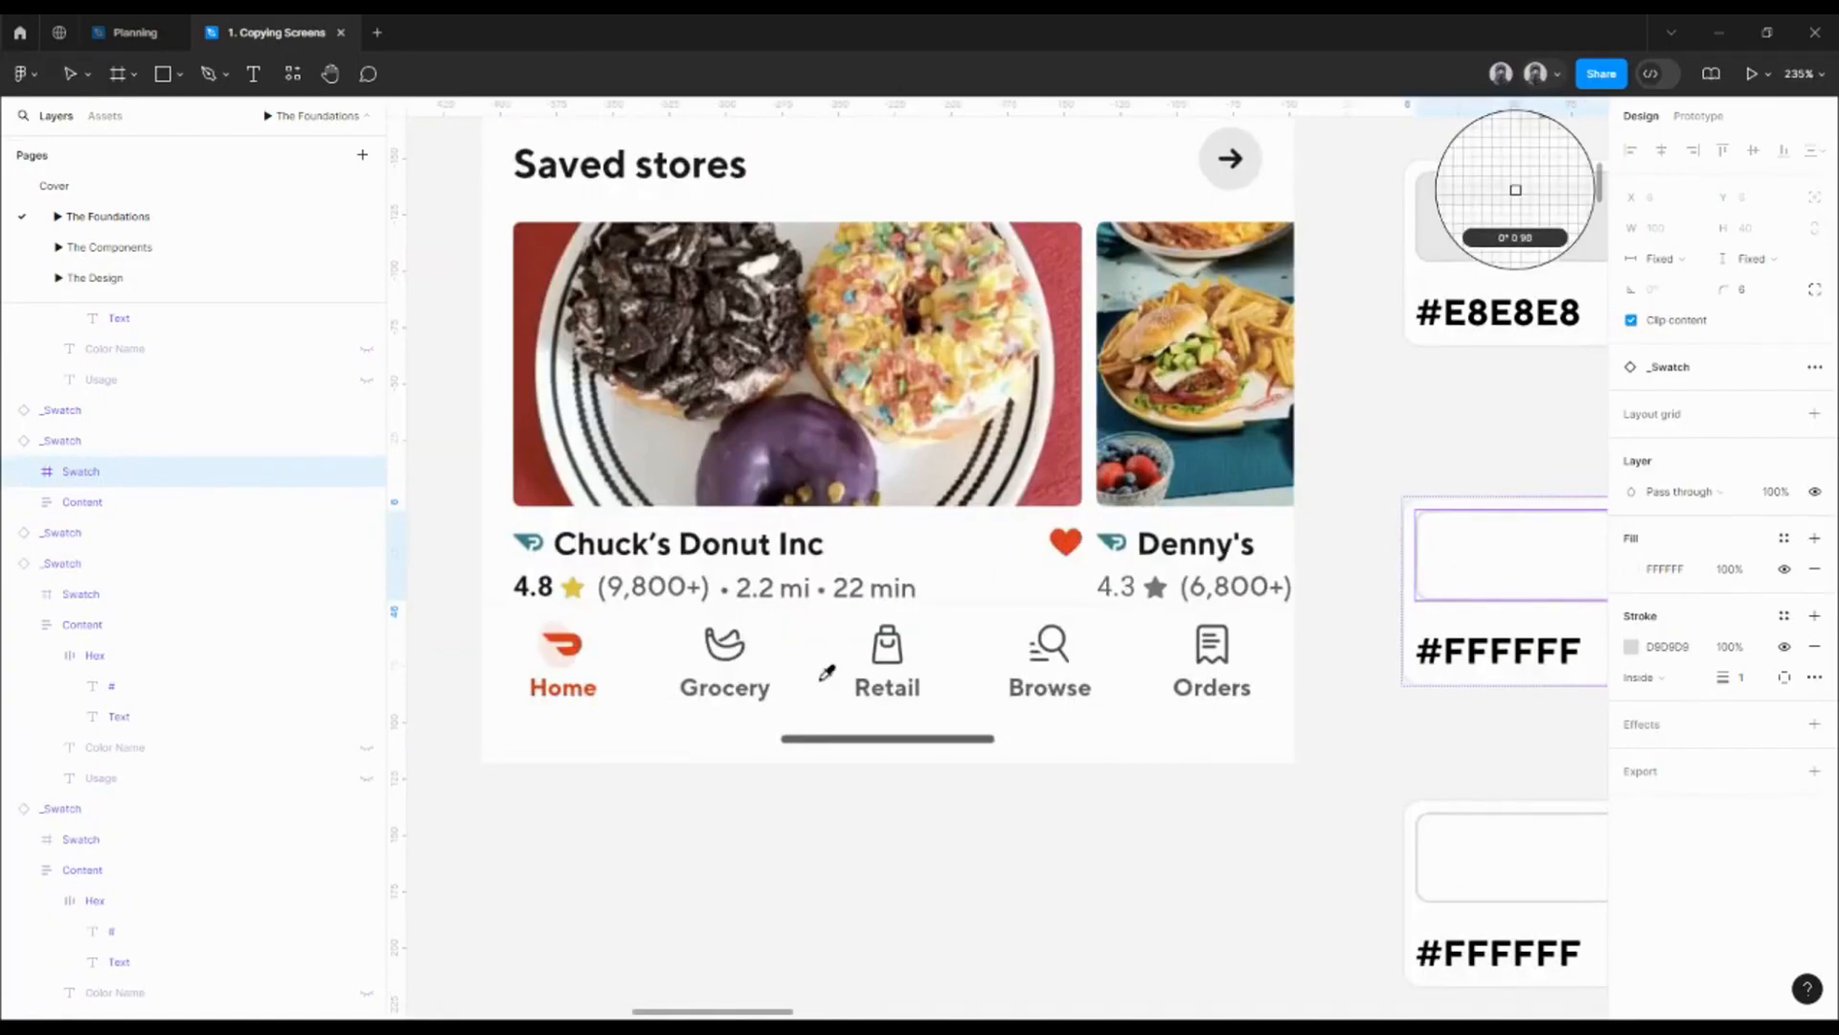
scroll(624, 657, up, 5)
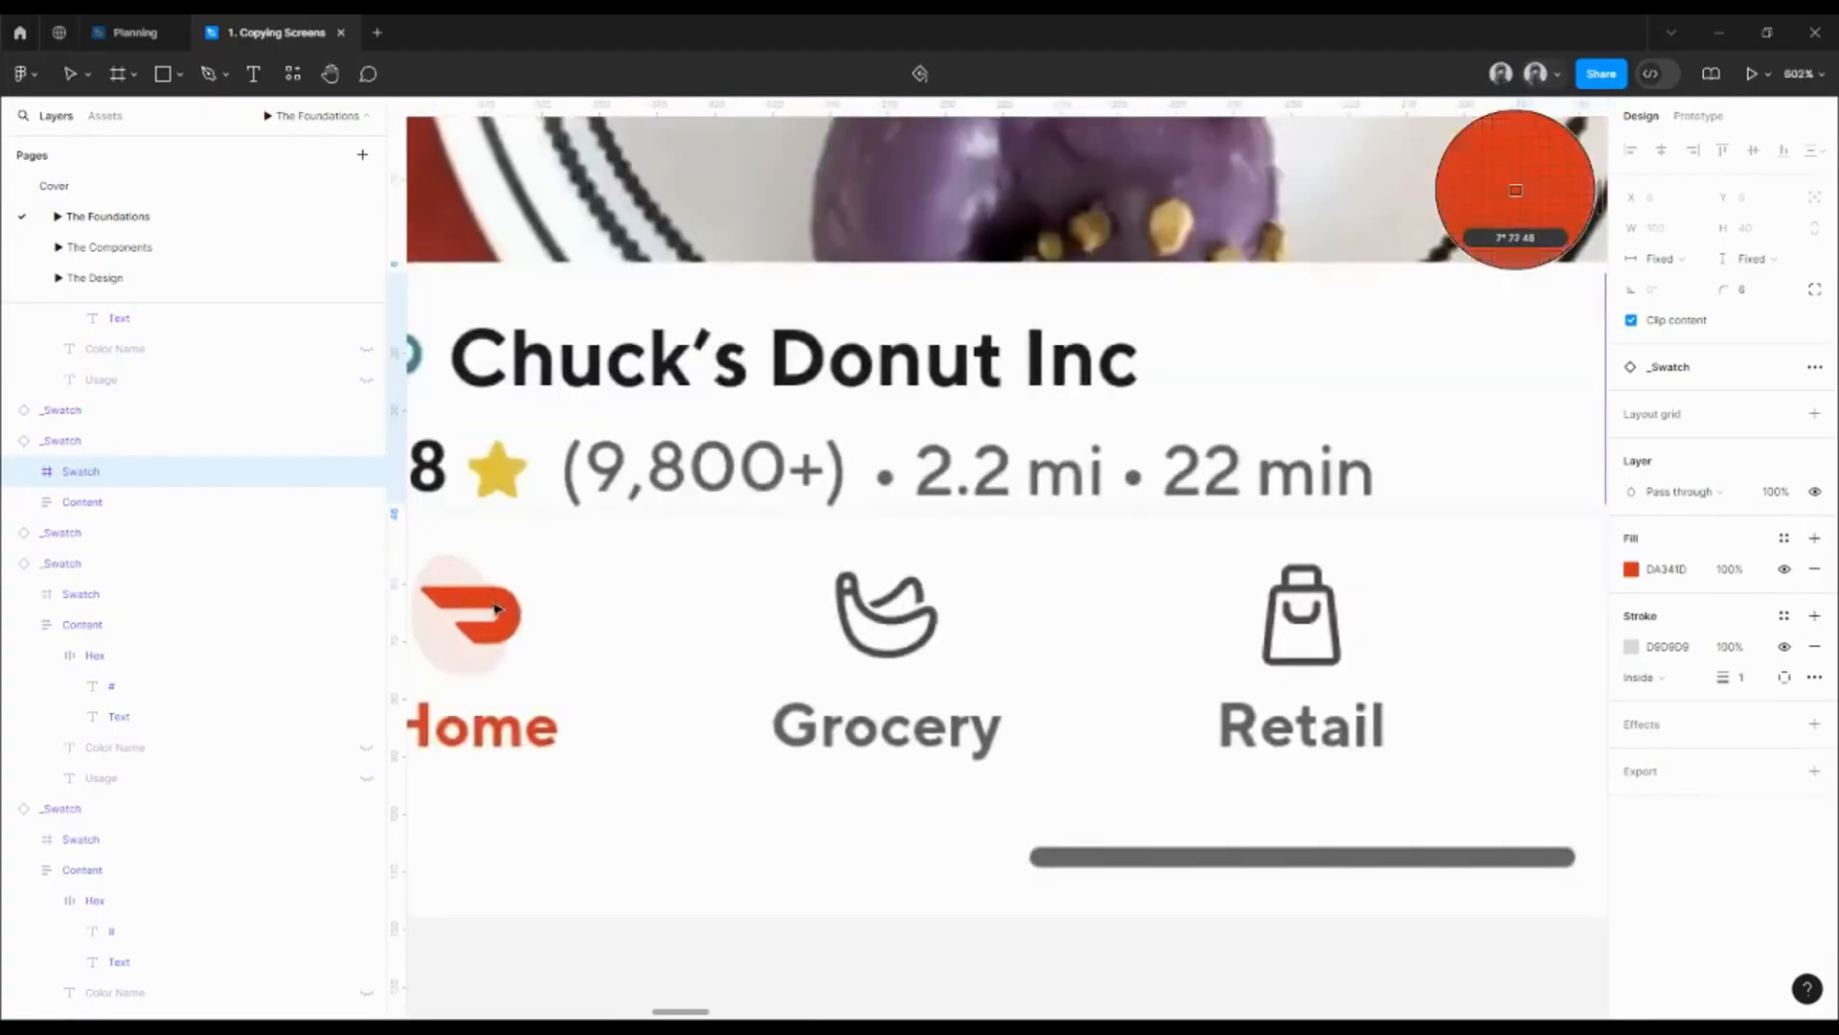
click(486, 602)
scroll(487, 601, down, 5)
scroll(1311, 657, down, 3)
- Copy the fill hex code of the sixth row's first swatch and use it as its label, DA341D
click(1316, 642)
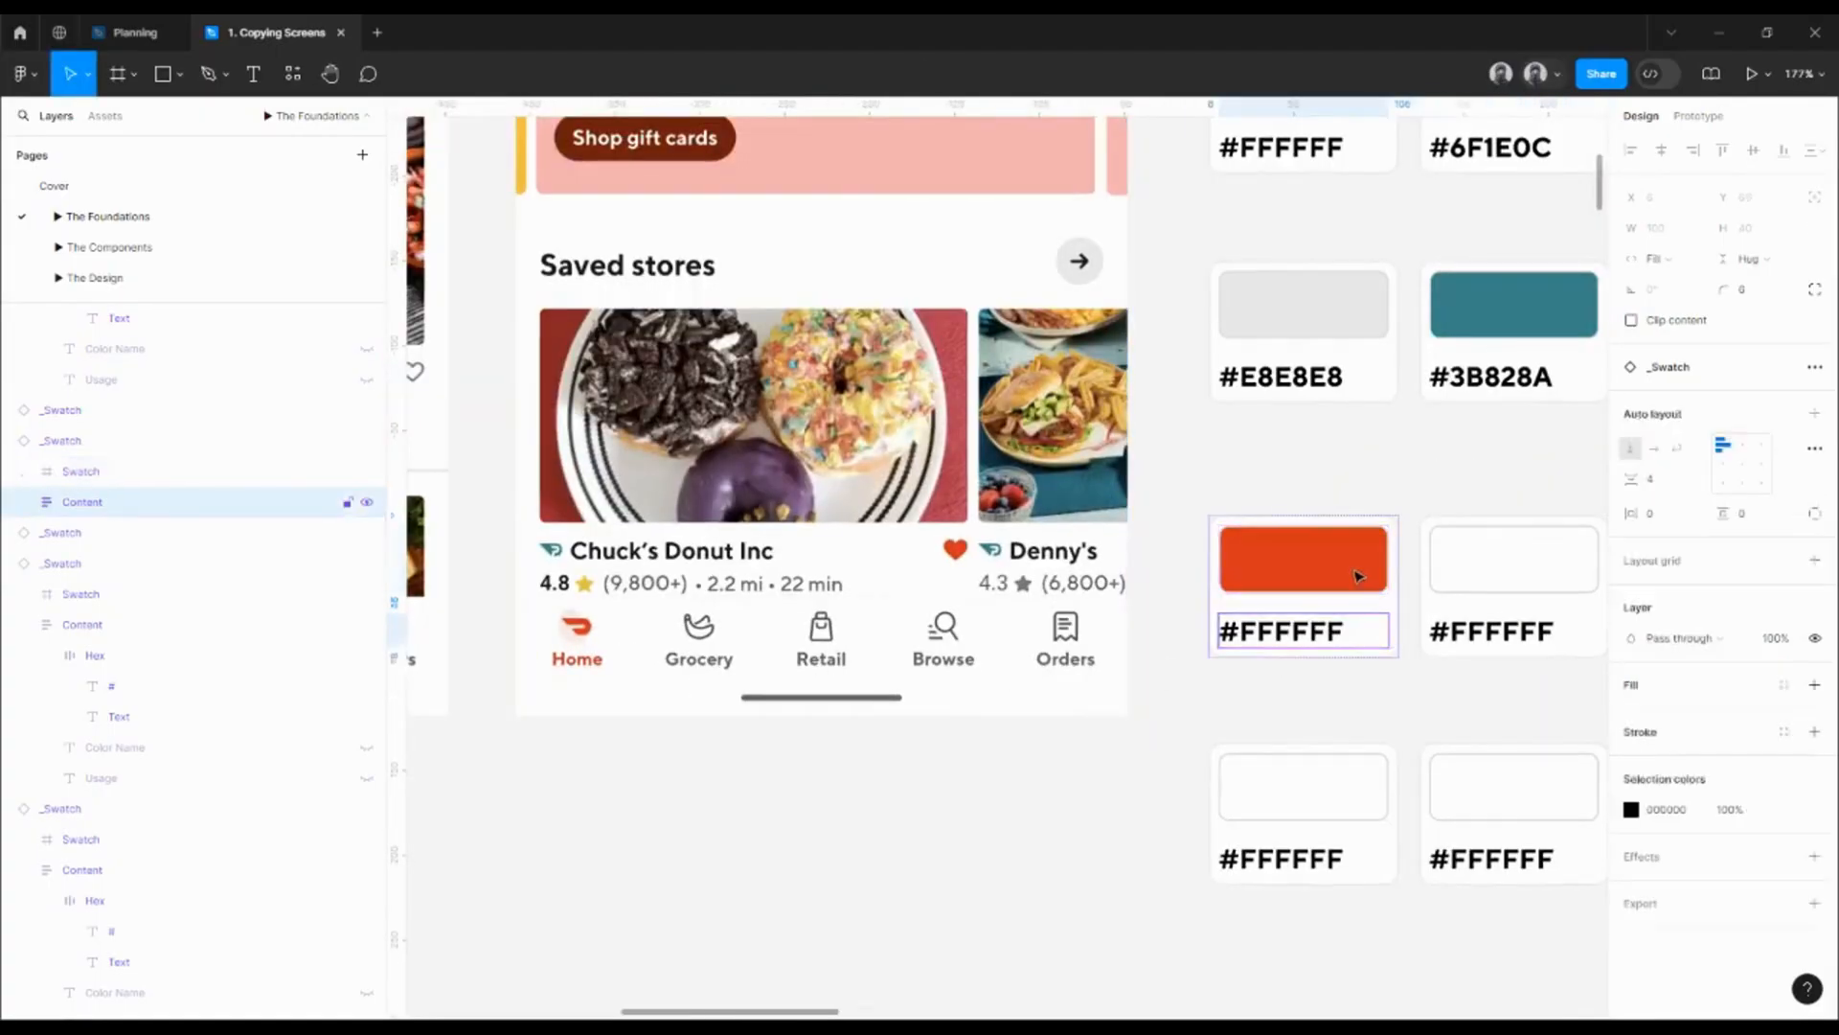
click(1408, 464)
drag(1408, 431, 1369, 487)
click(1303, 642)
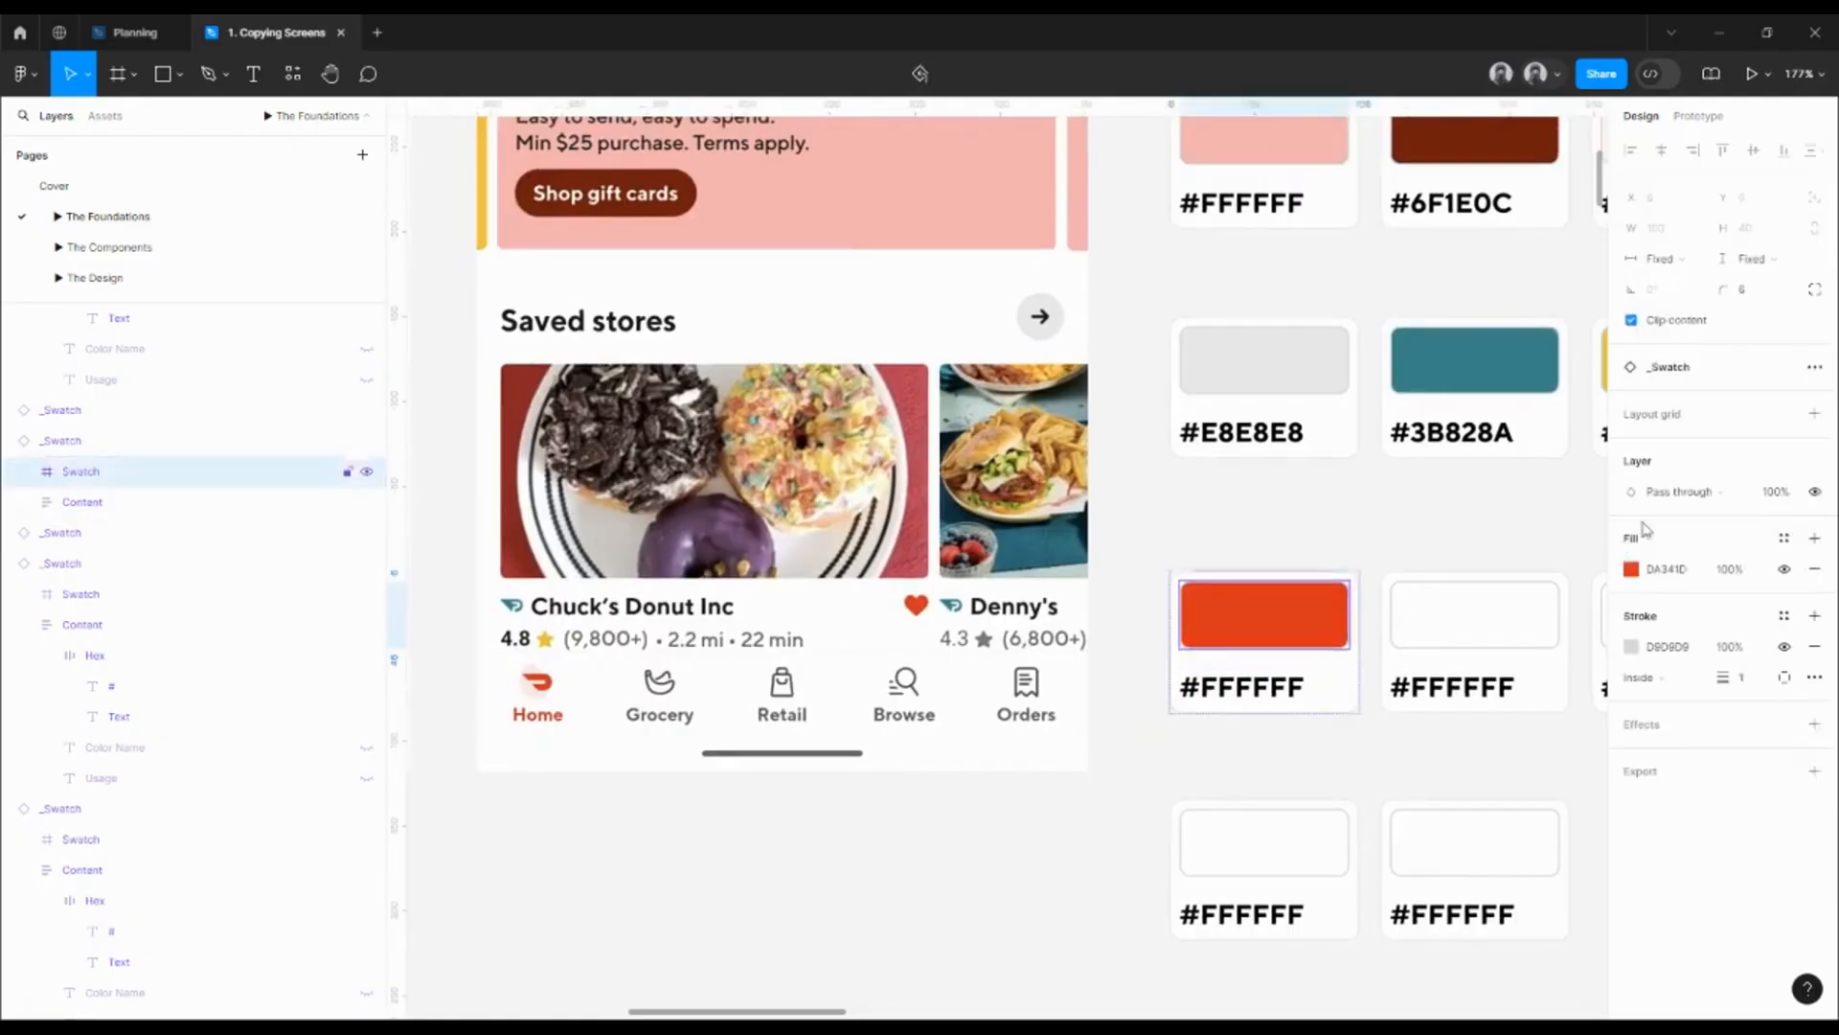
click(1681, 569)
key(ctrl+c)
double_click(1250, 692)
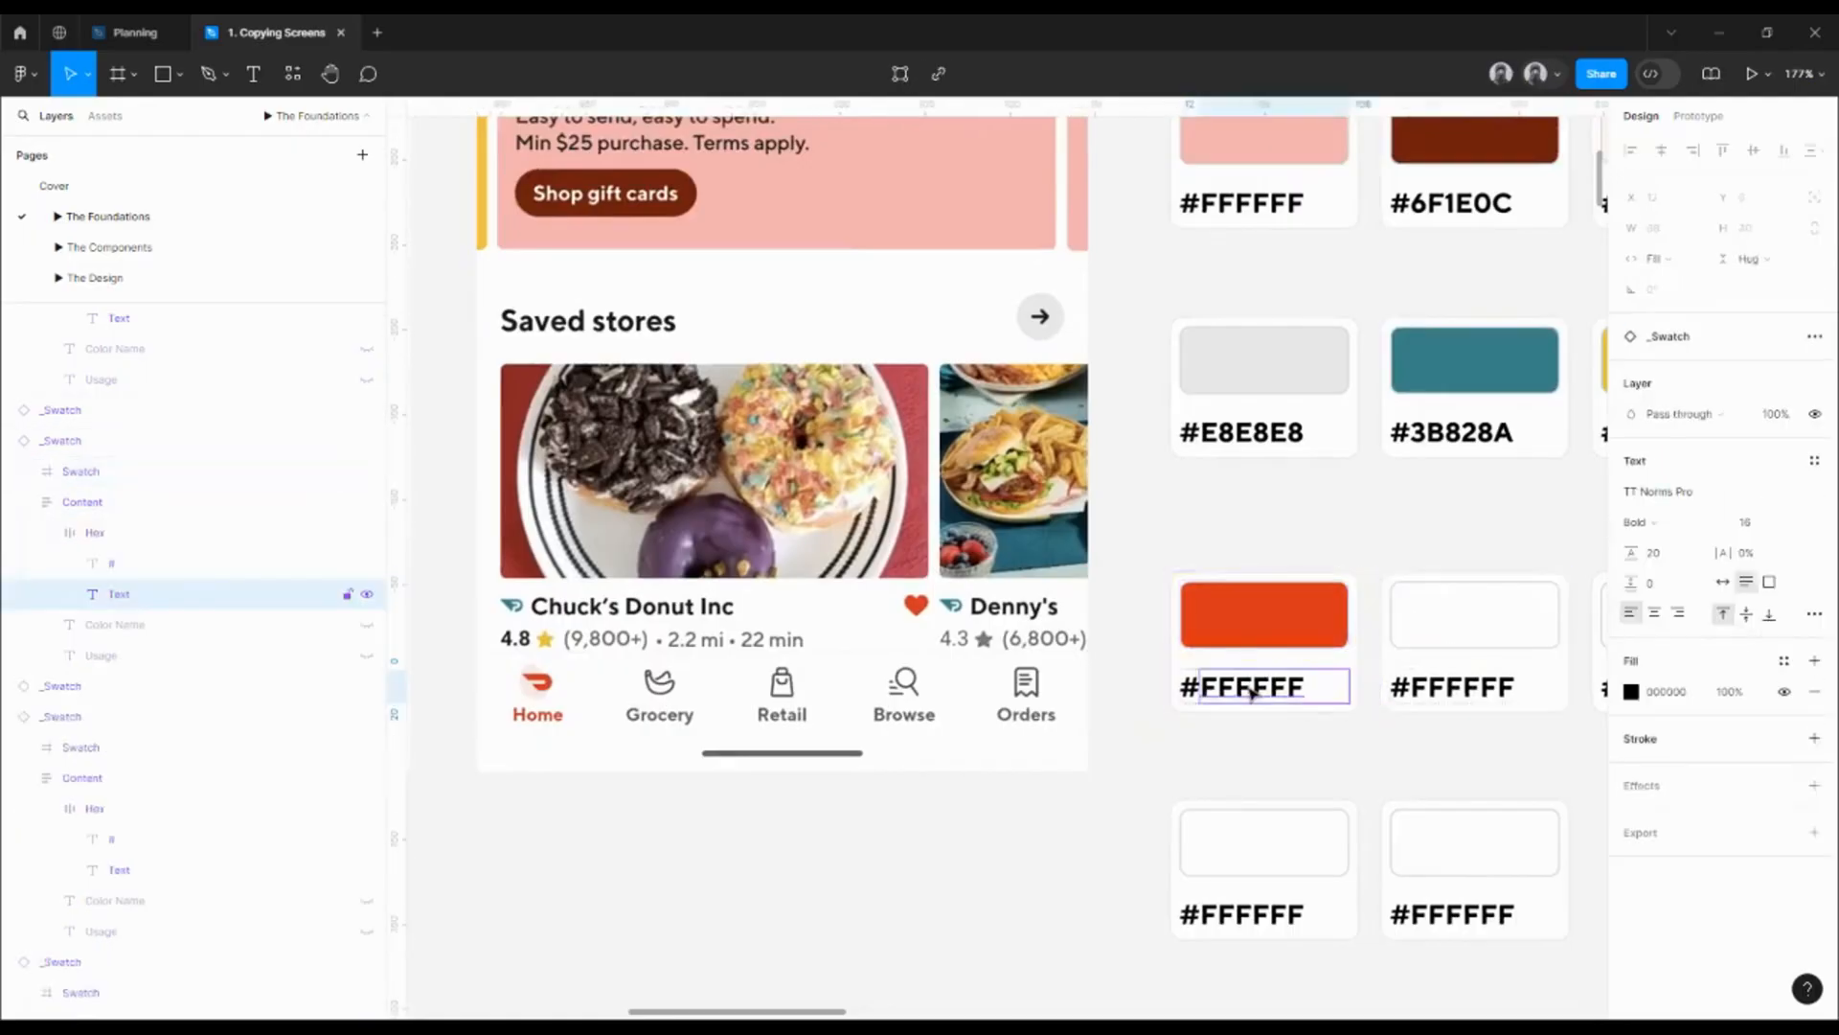
double_click(1250, 691)
key(ctrl+v)
click(1124, 768)
scroll(1124, 767, down, 3)
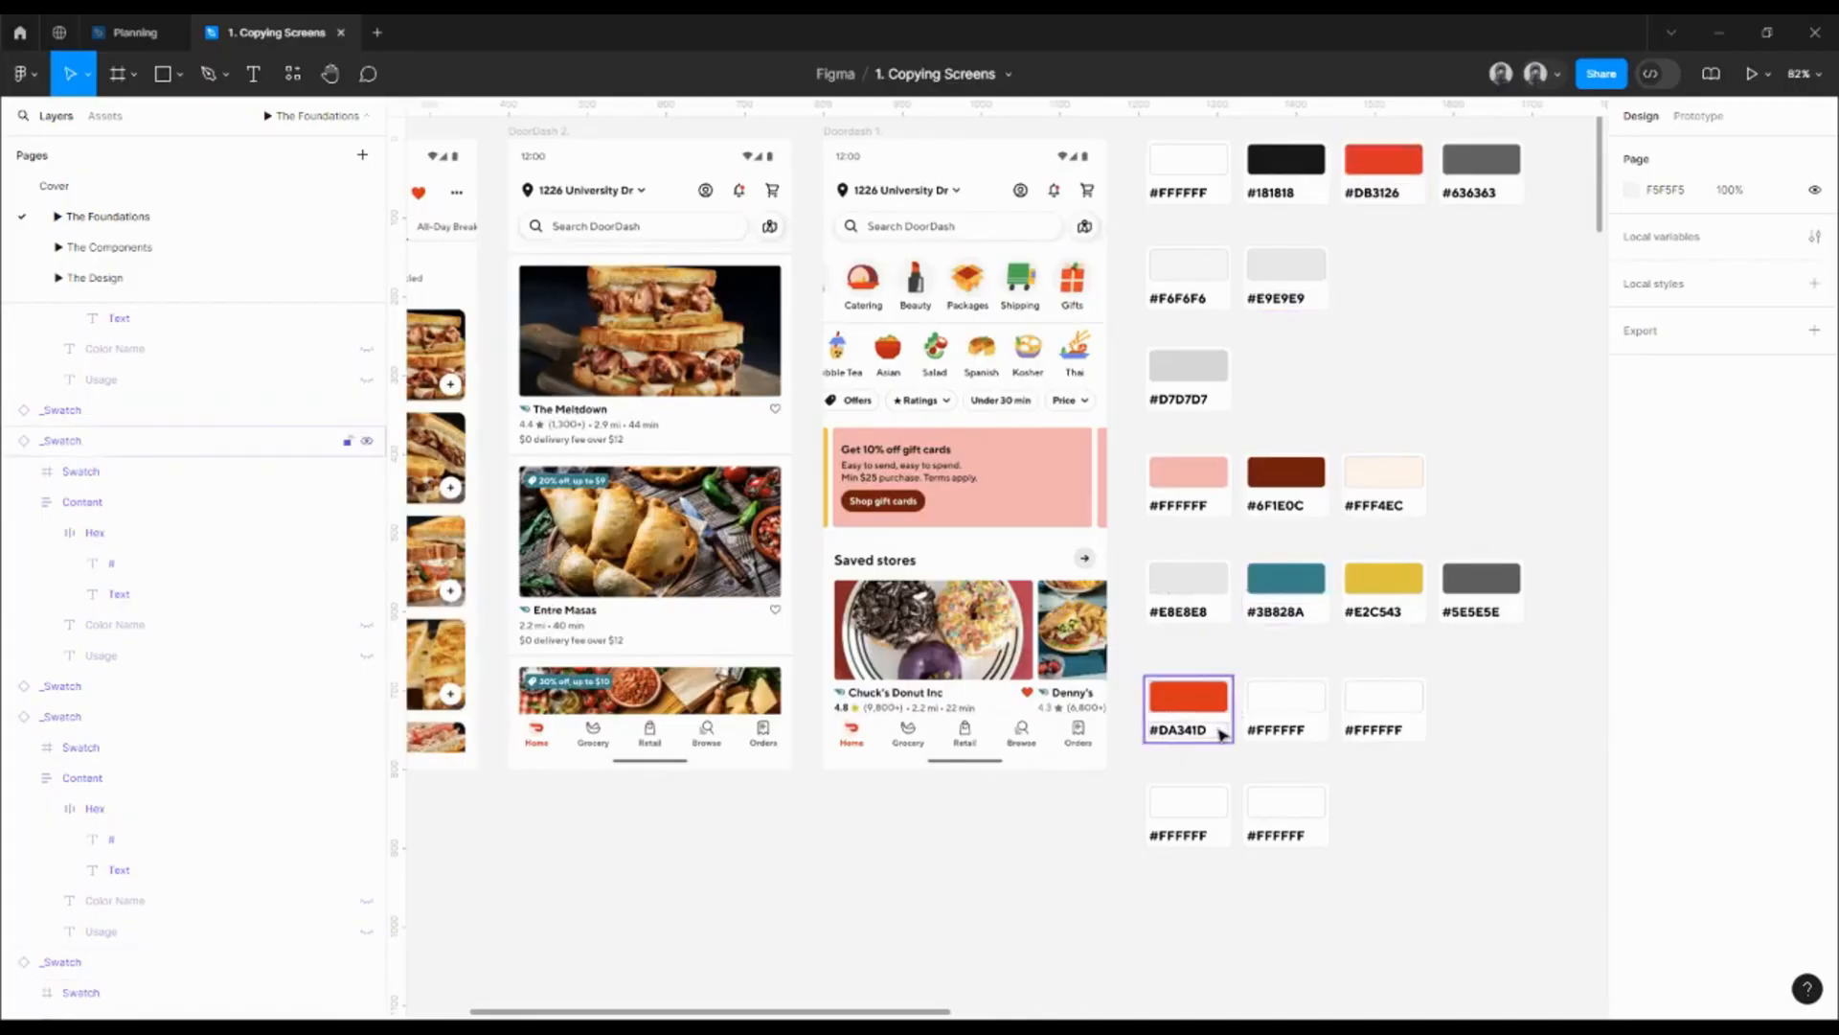
- Fill the second swatch of the sixth row with the pale pink F9E9E5 sampled from the blob behind the Home logo
scroll(1133, 711, up, 5)
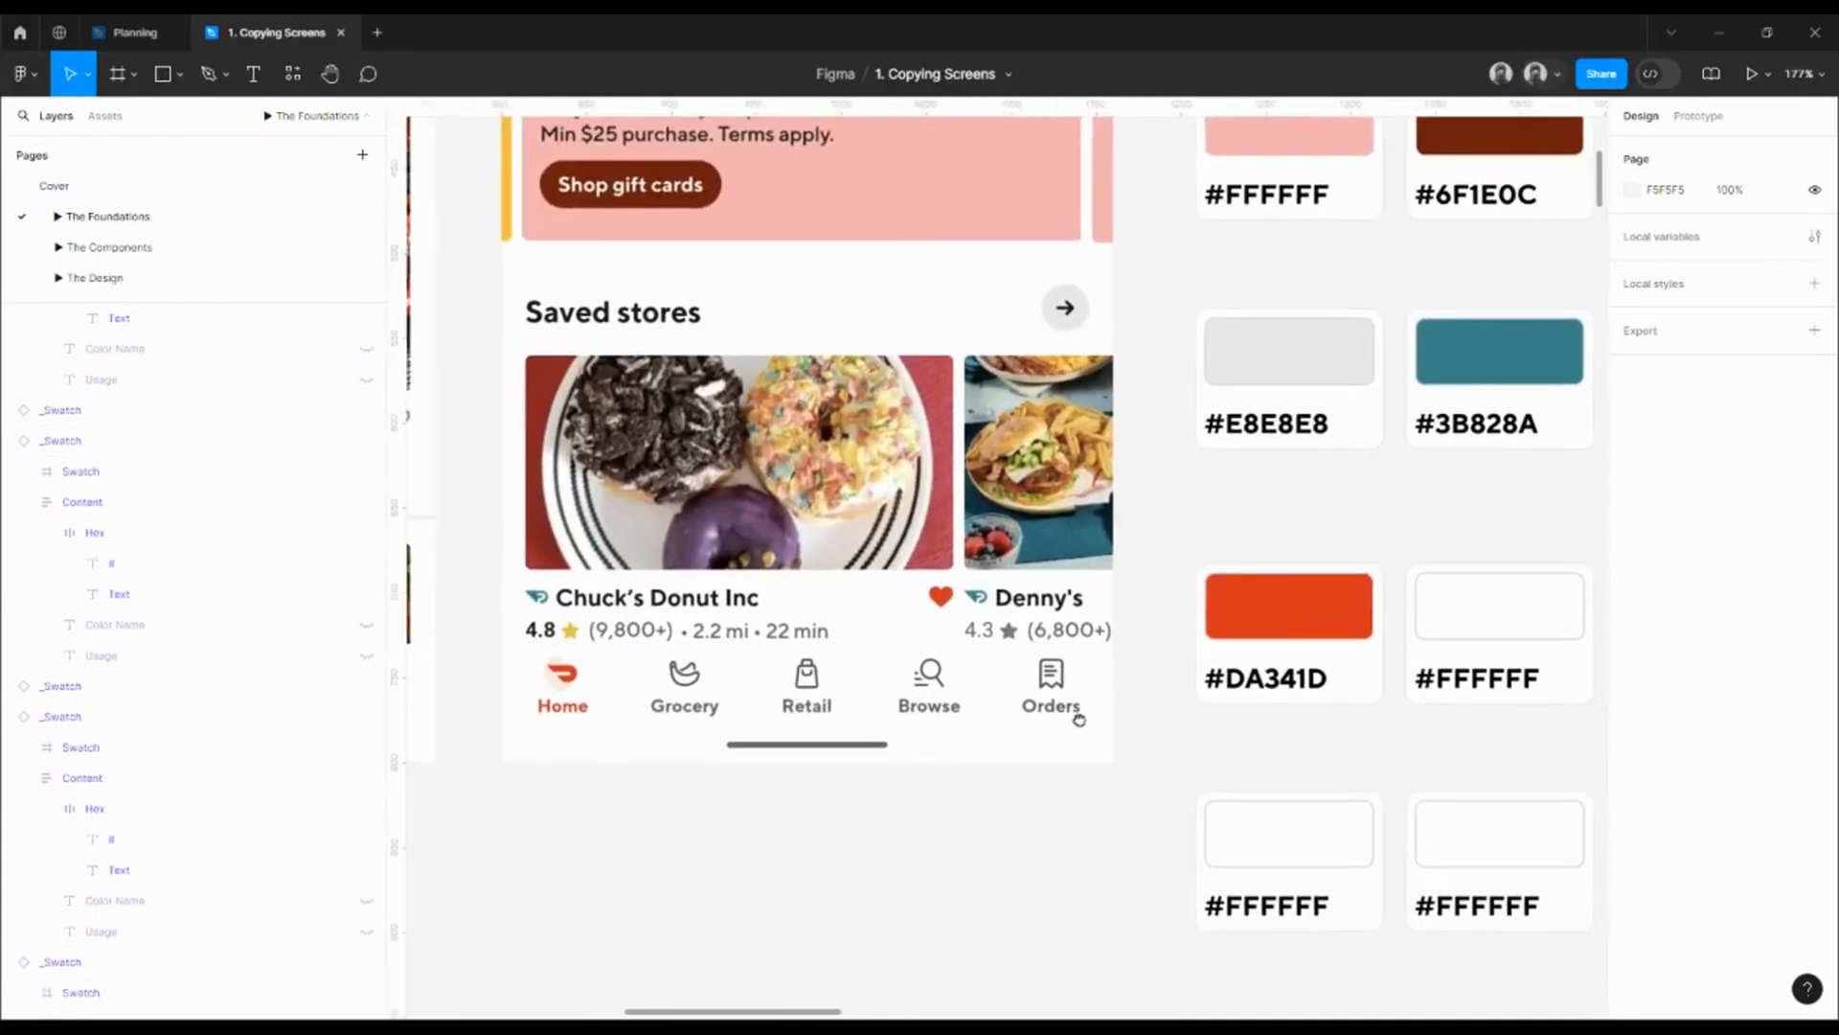
click(1476, 614)
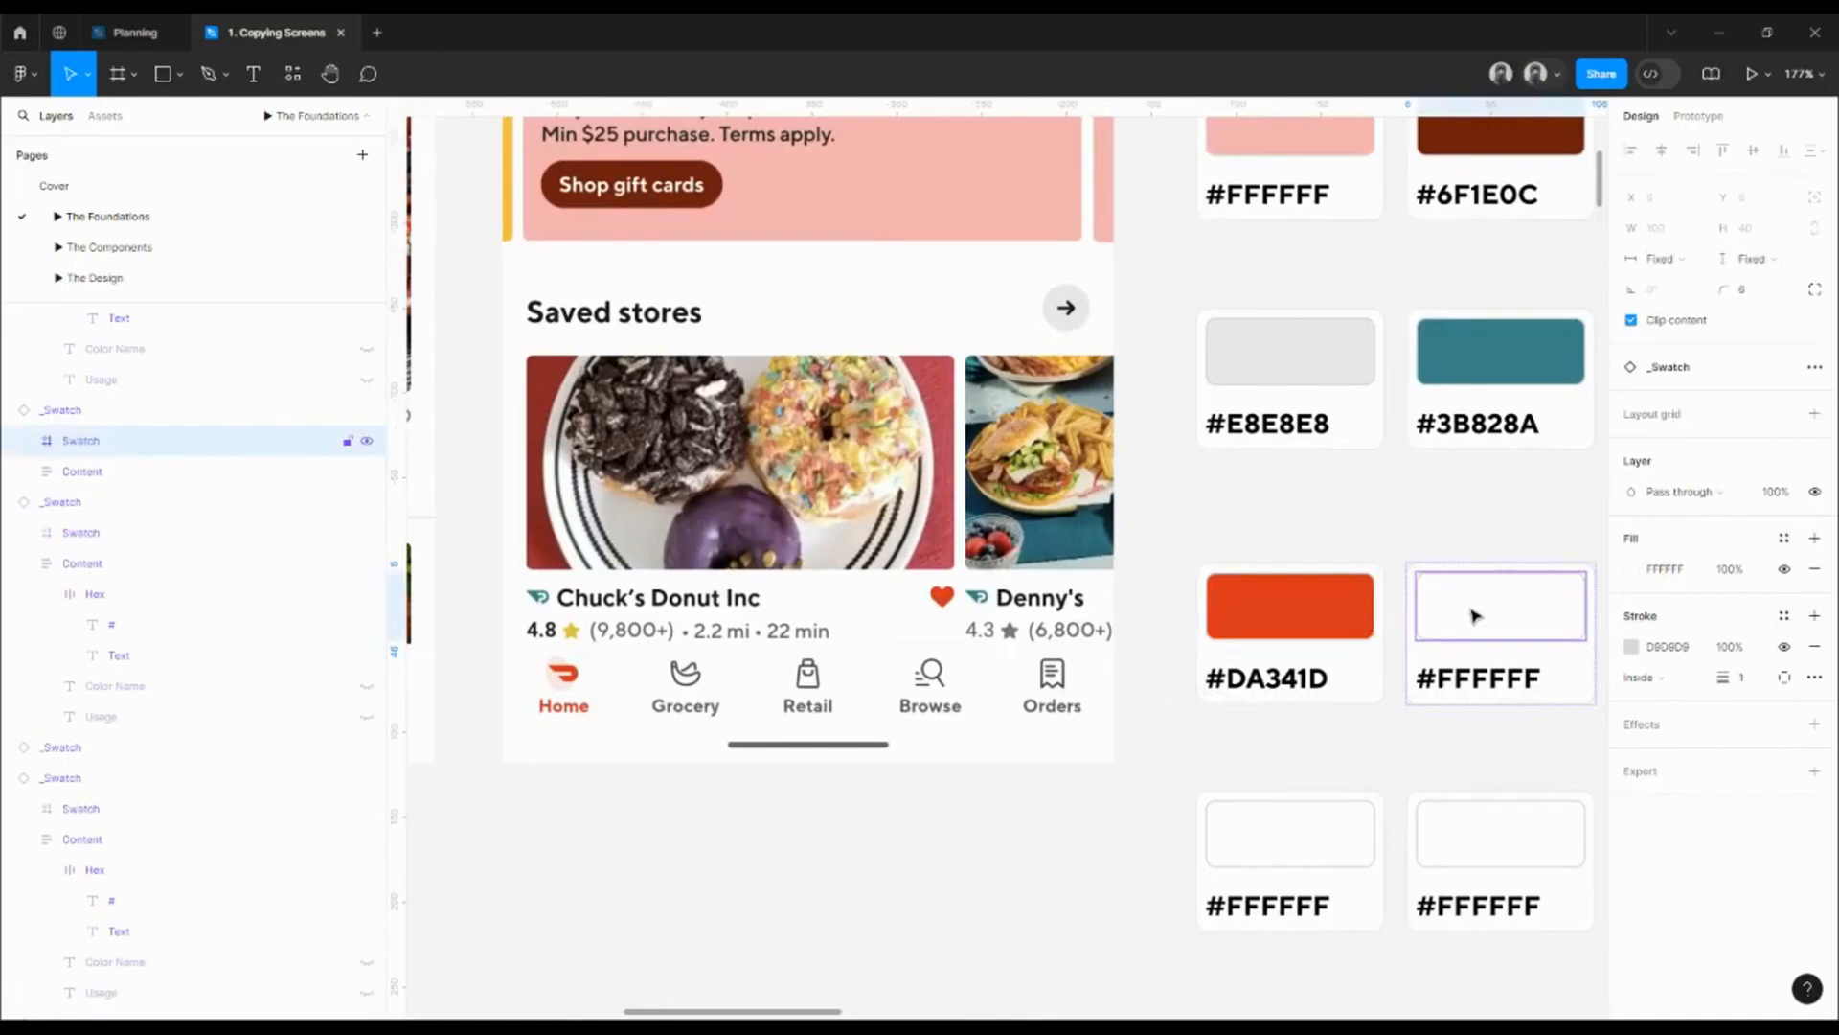
key(i)
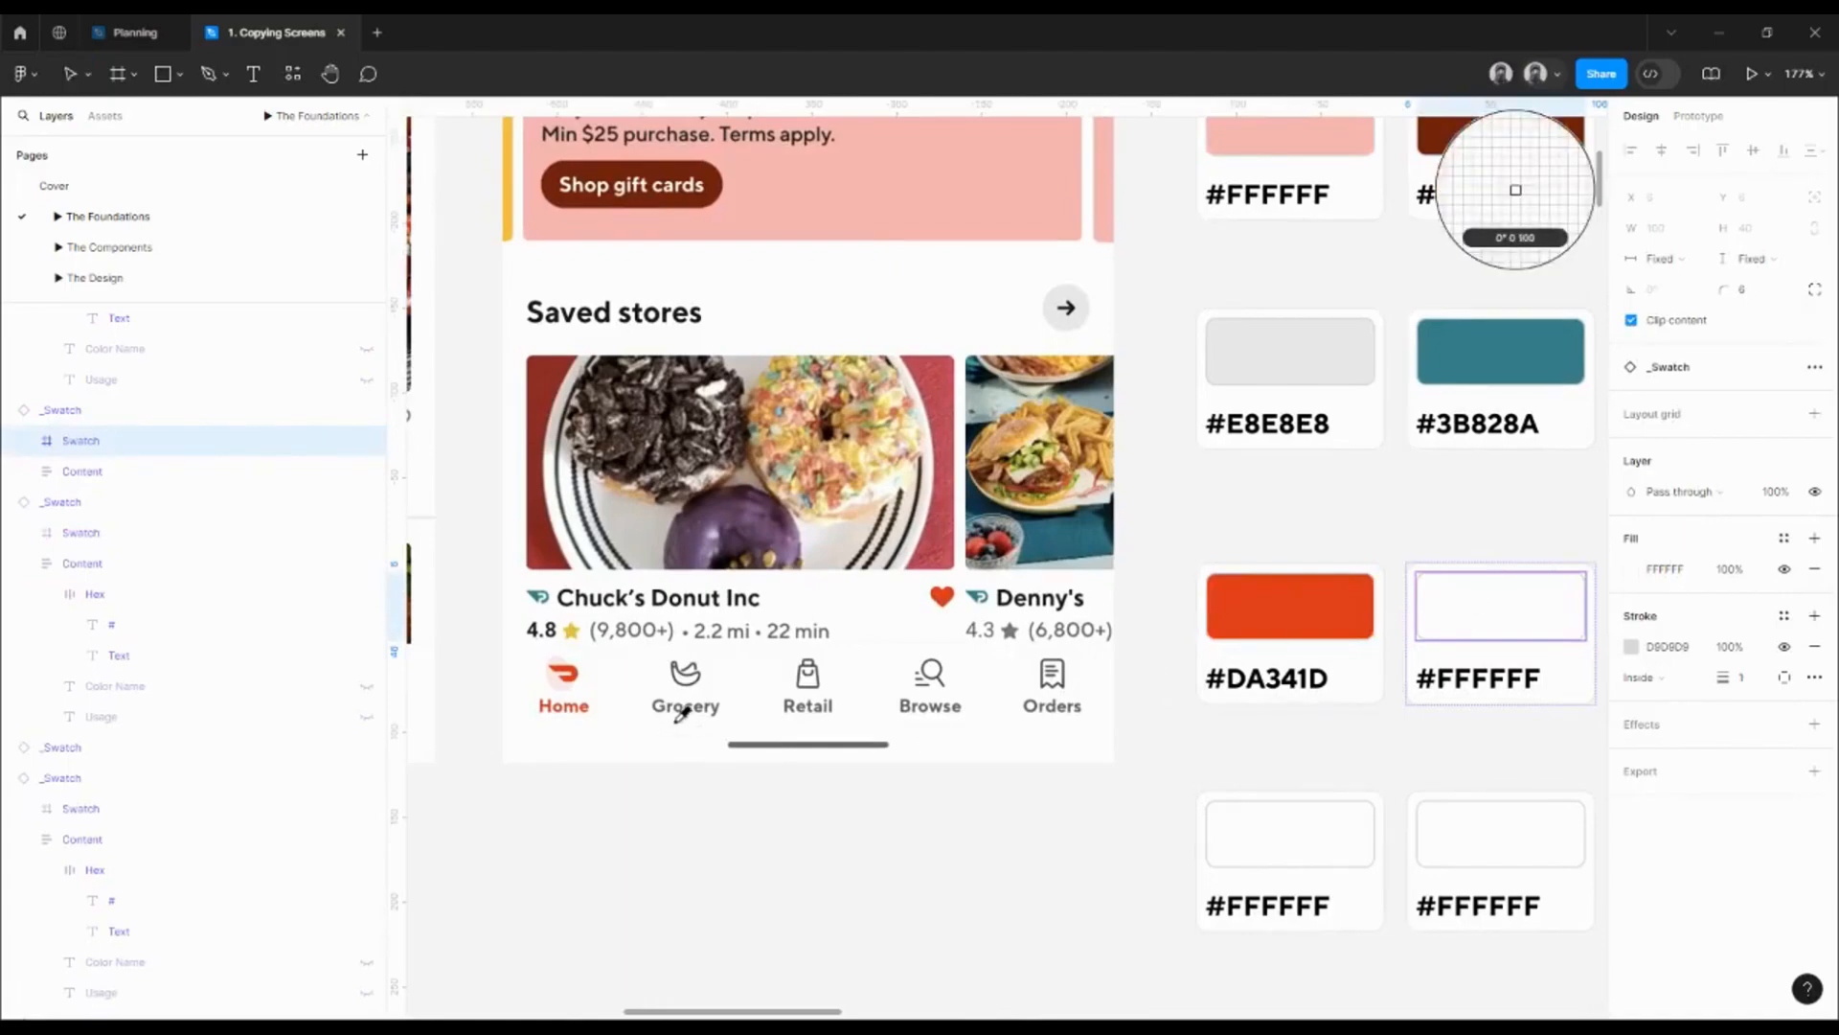
scroll(672, 704, down, 2)
scroll(574, 676, up, 5)
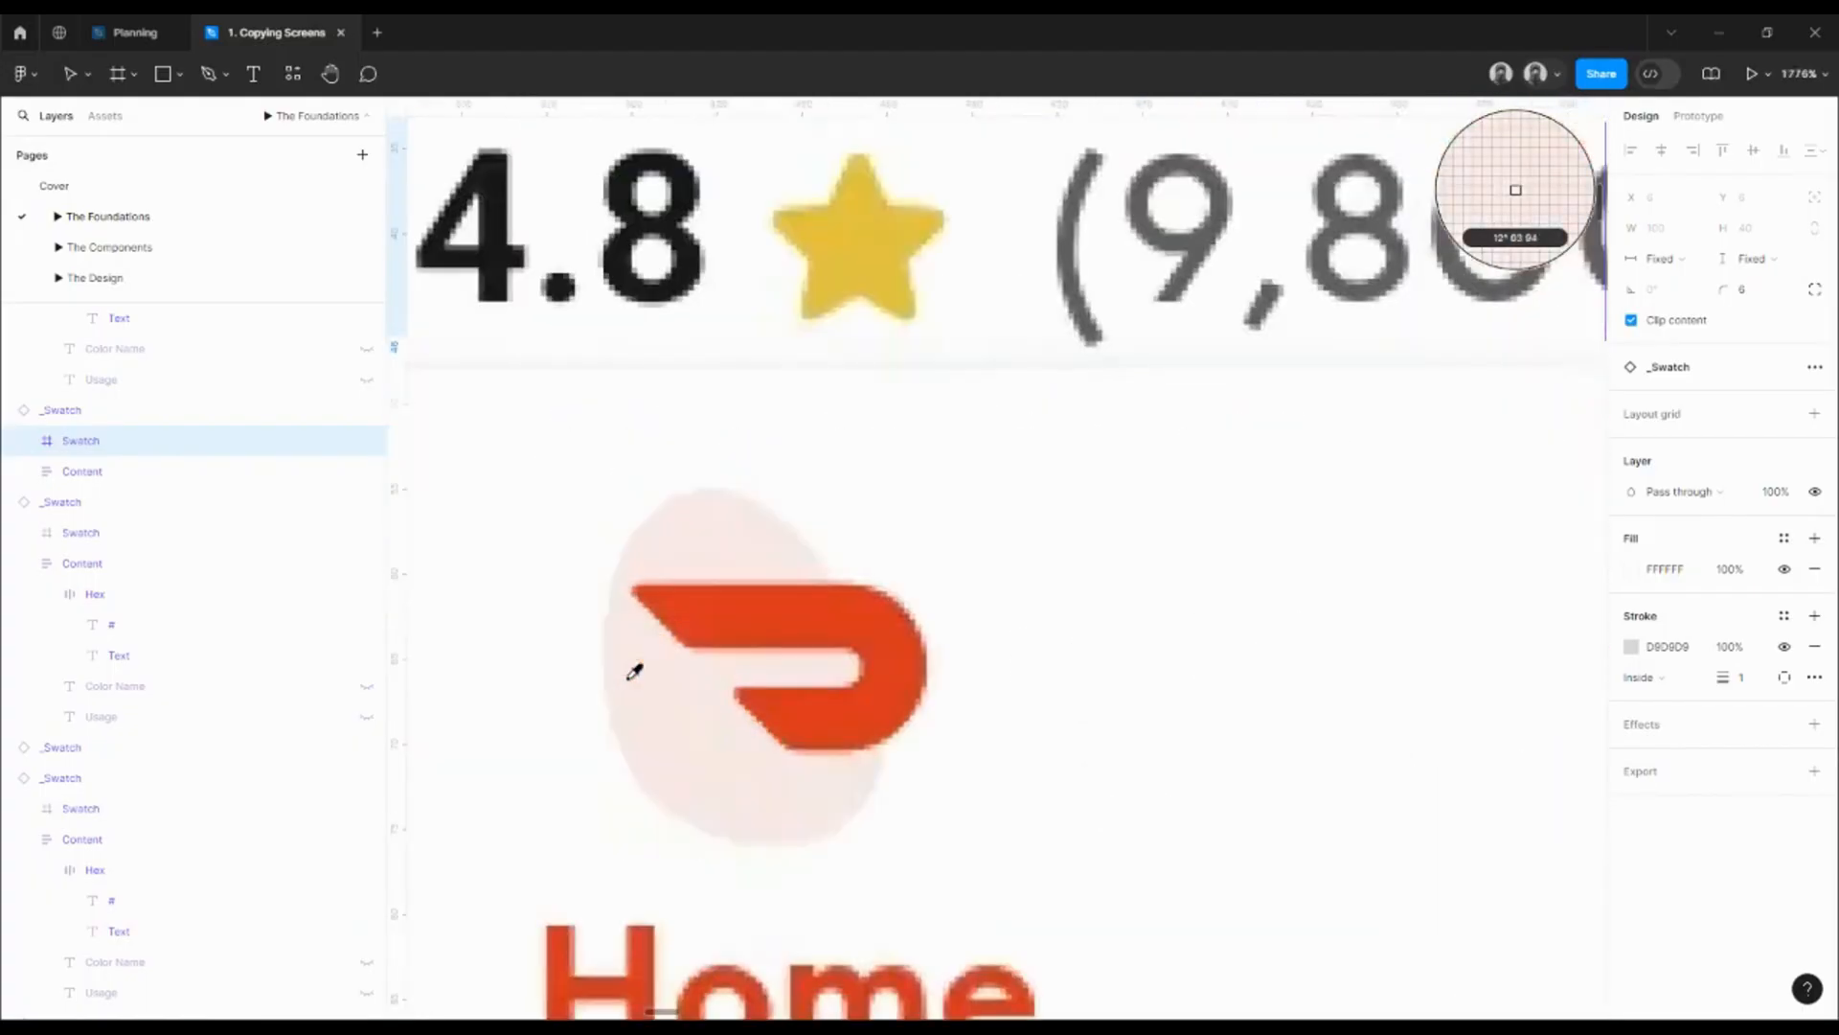
click(640, 661)
scroll(636, 682, down, 3)
- Replace the placeholder hex label of the sixth row's second swatch with its fill code, F9E9E5
scroll(638, 682, down, 6)
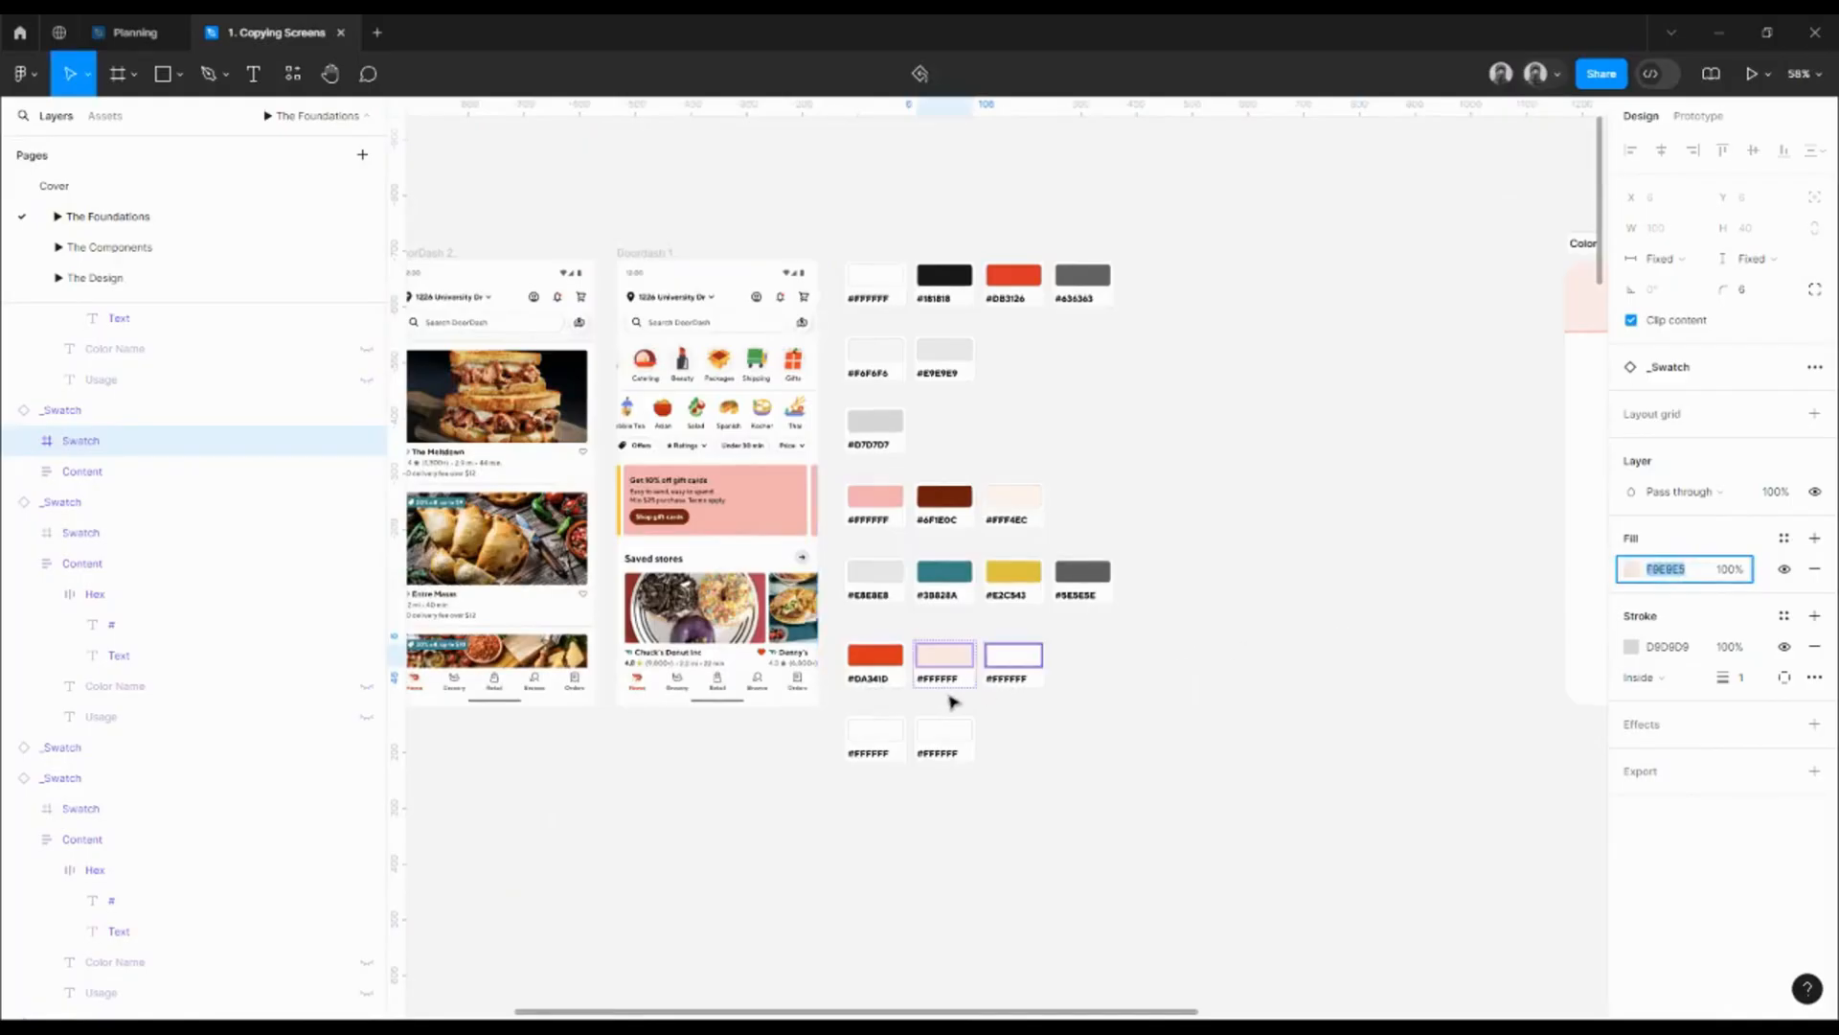
scroll(949, 695, up, 2)
double_click(927, 671)
double_click(927, 672)
text(F9E9E5)
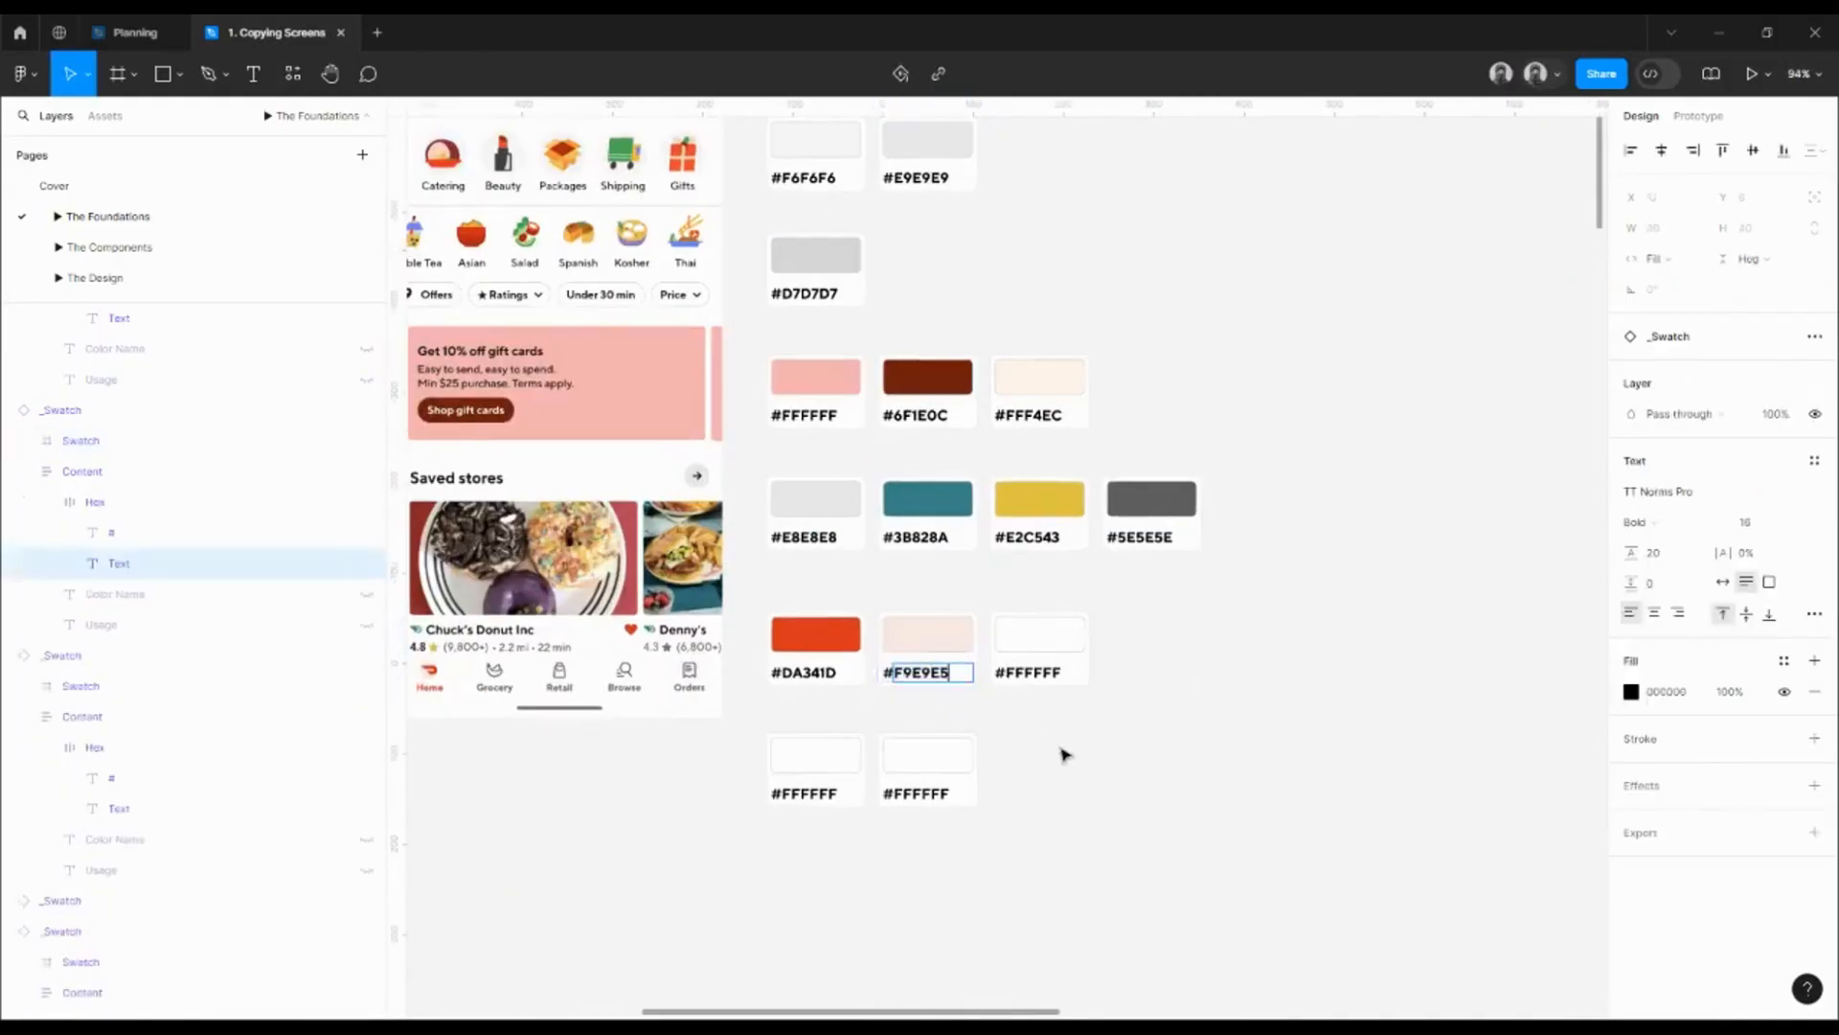
- Fill the third swatch of the sixth row with the dark grey 4C4C4C sampled from the Grocery icon
drag(1009, 722, 1417, 709)
click(1417, 709)
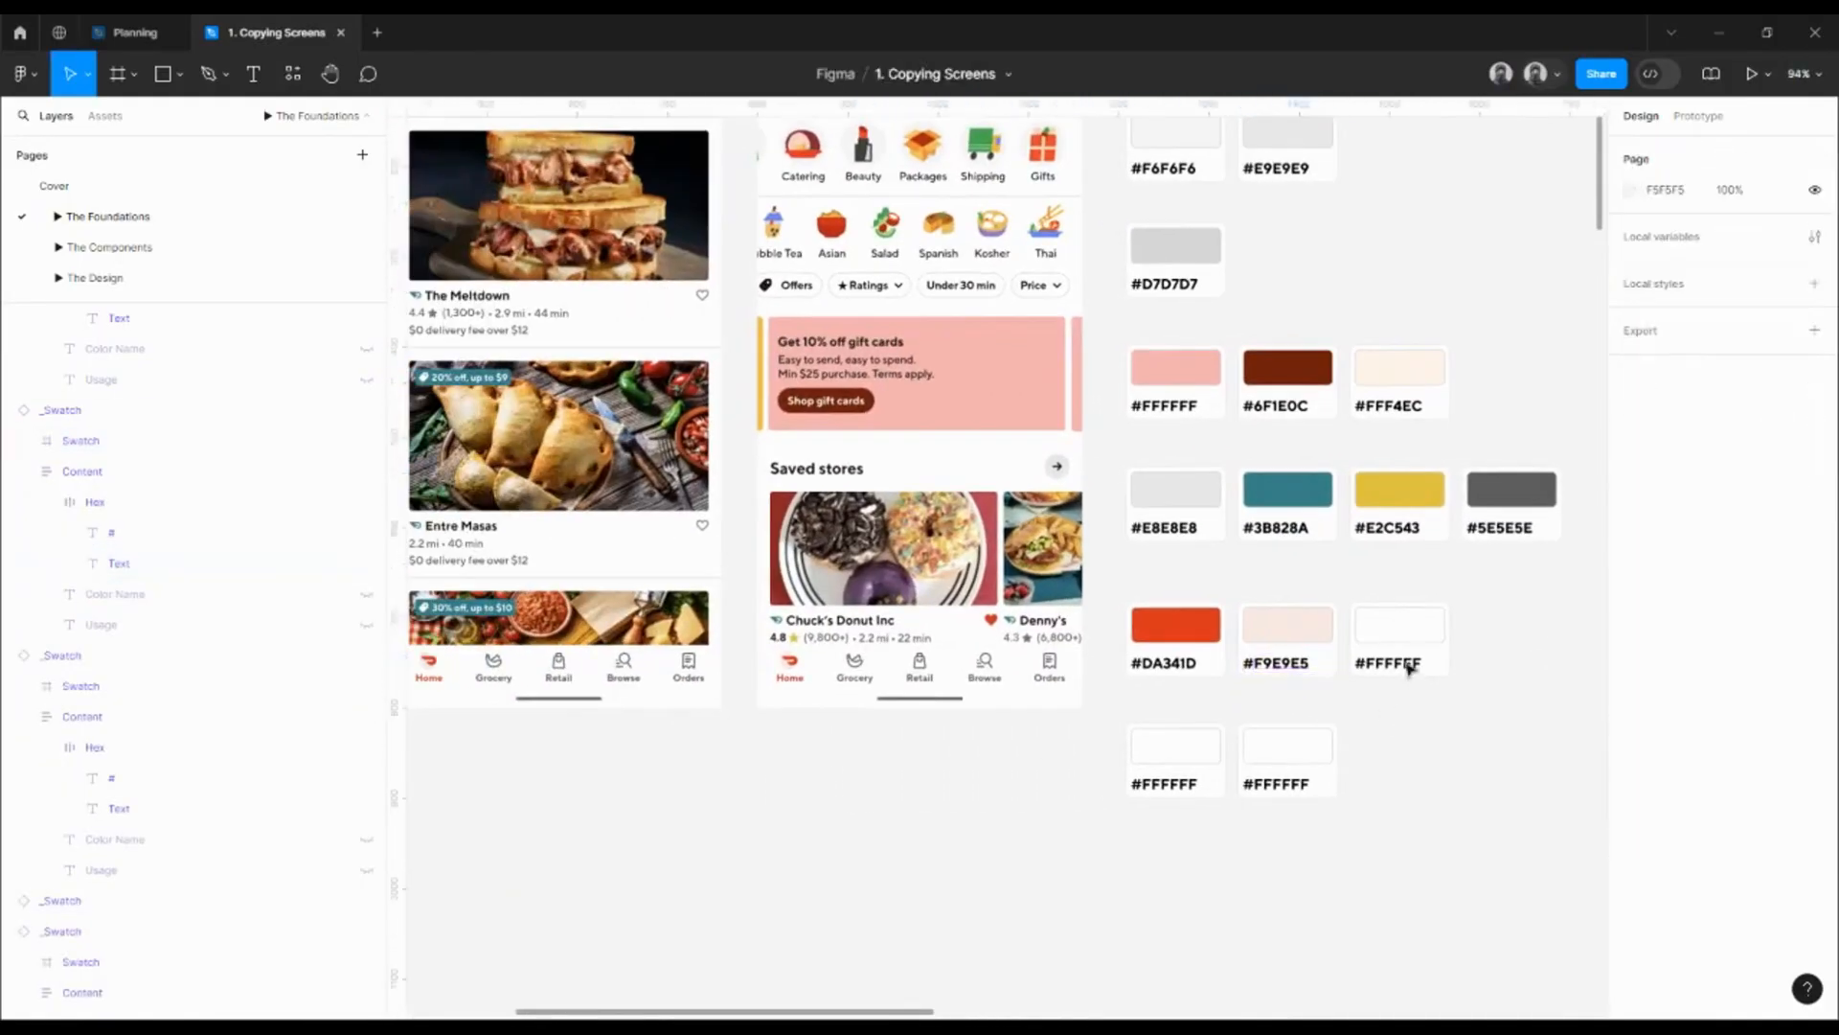
click(1404, 633)
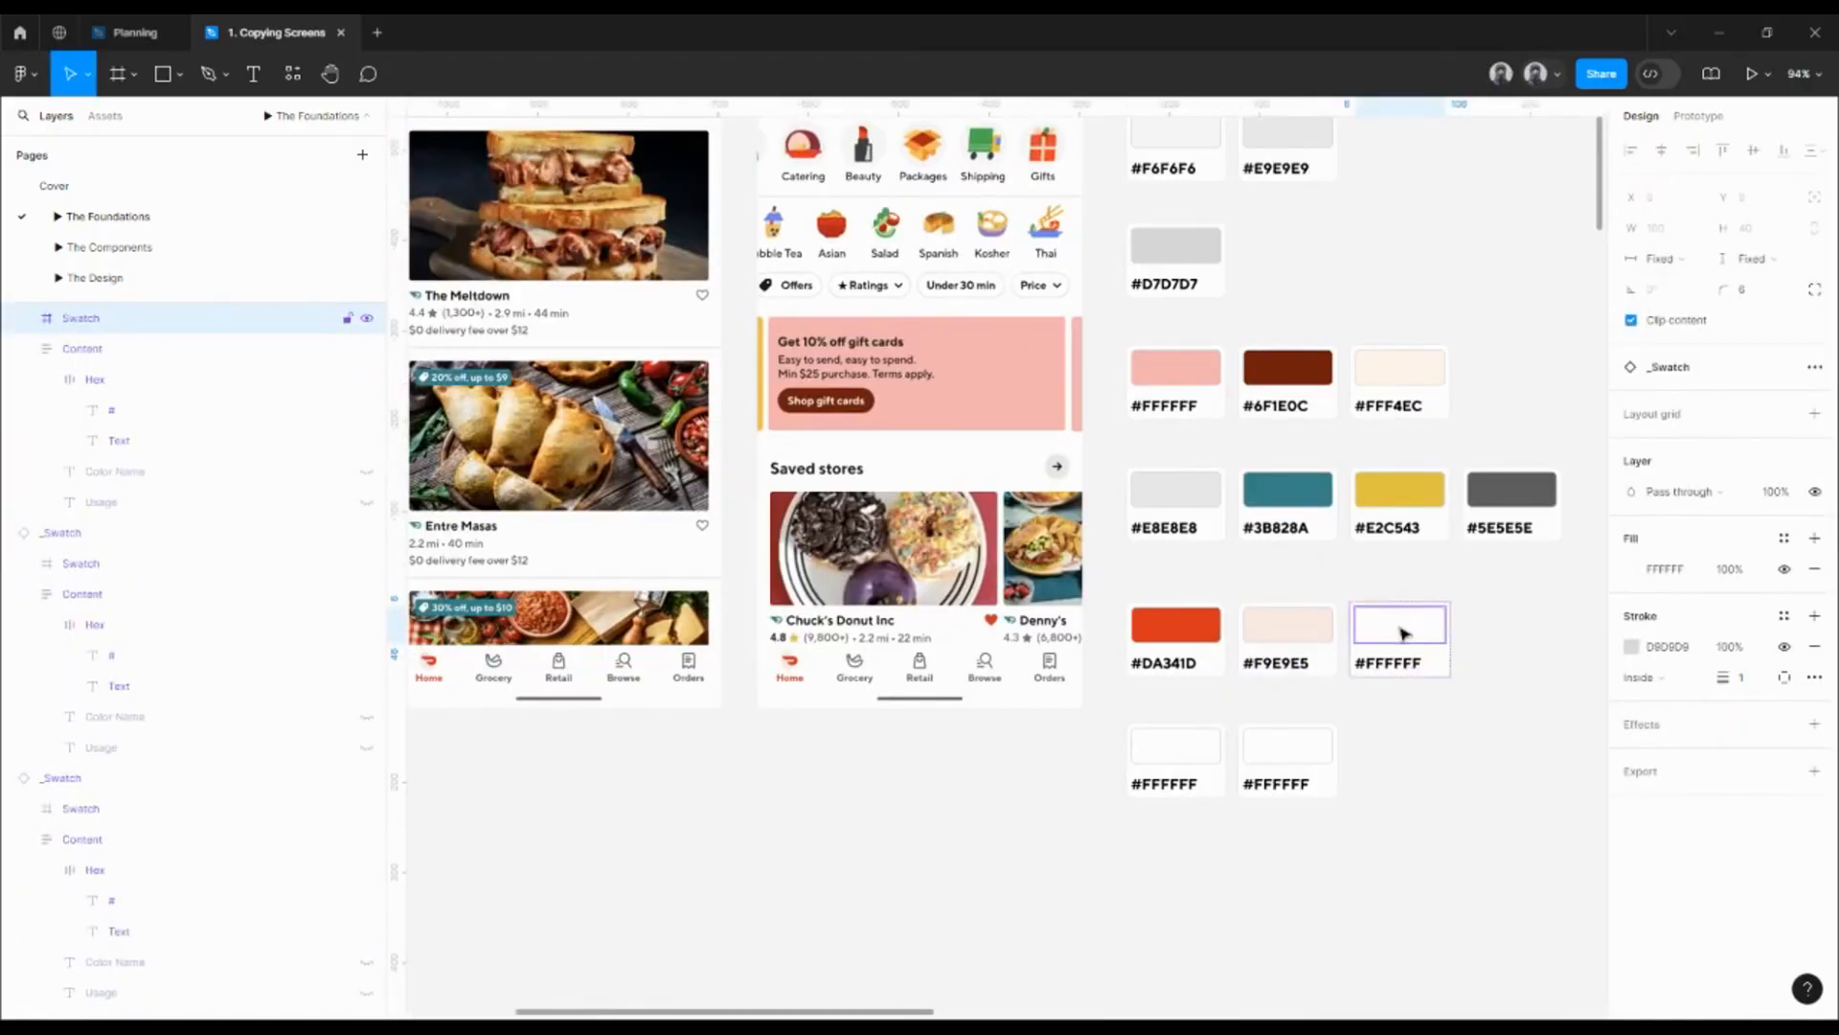
key(i)
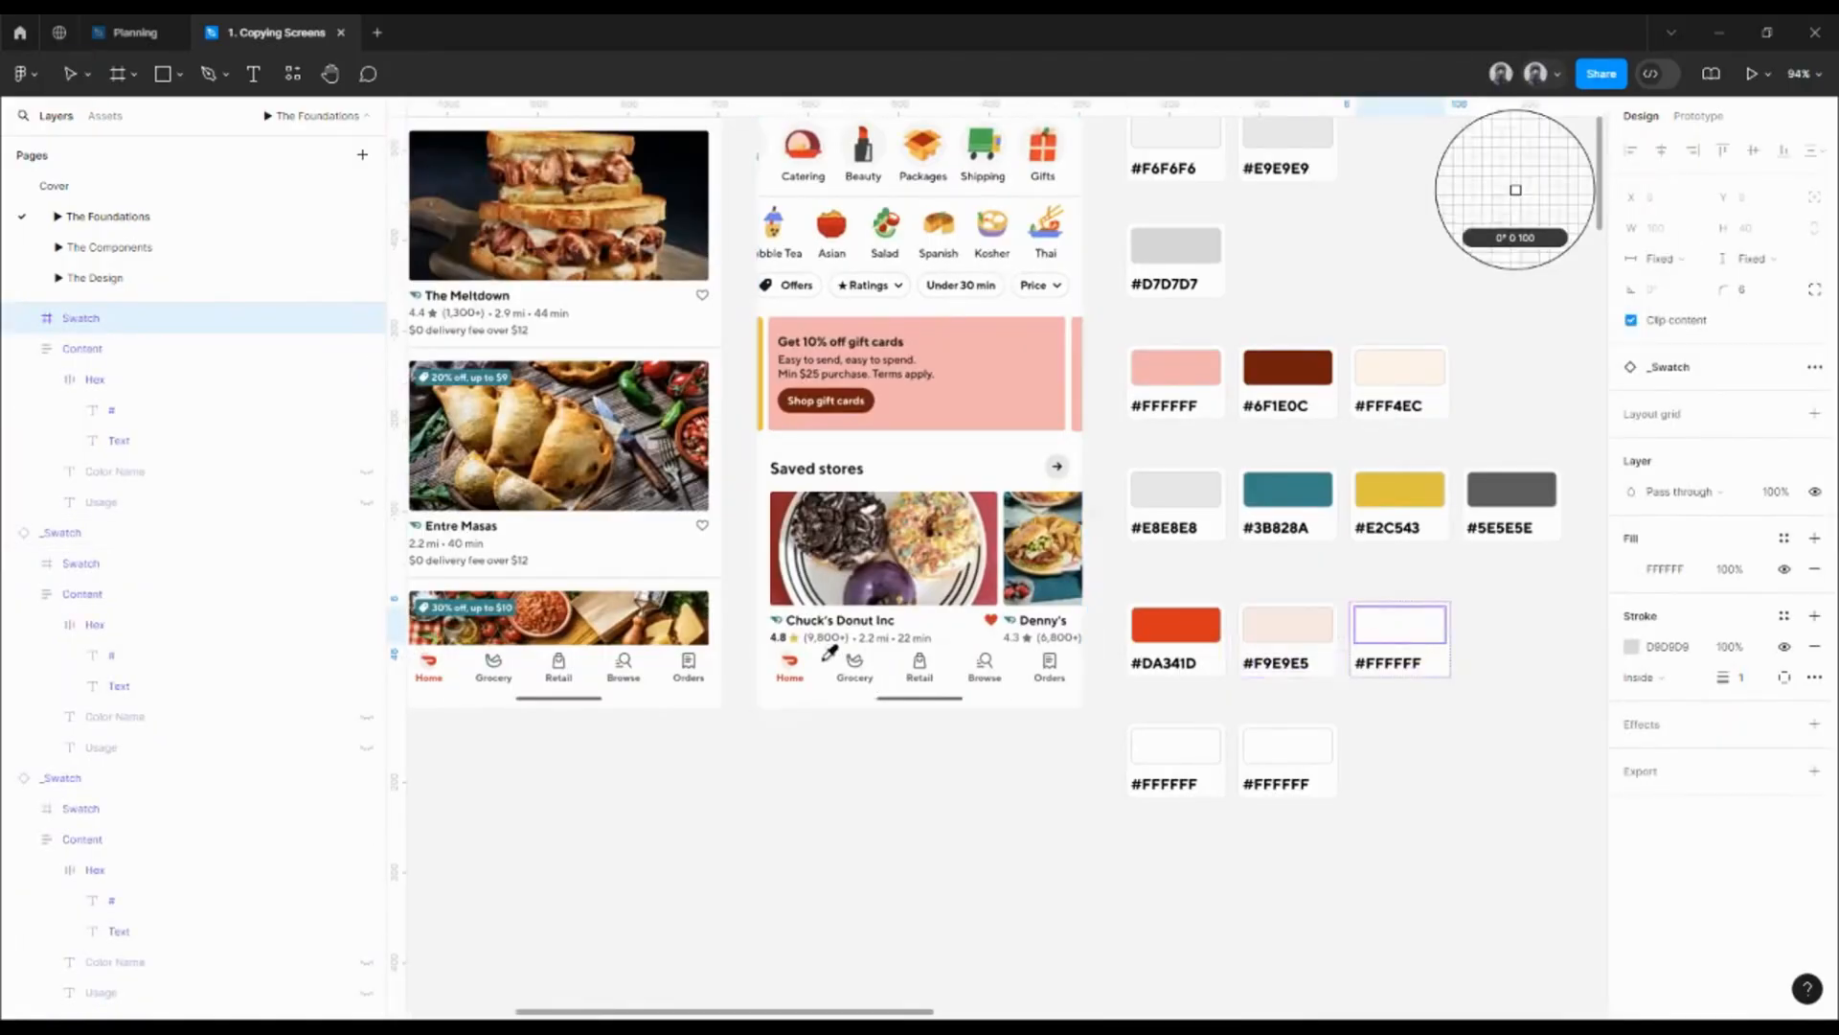
scroll(829, 654, up, 10)
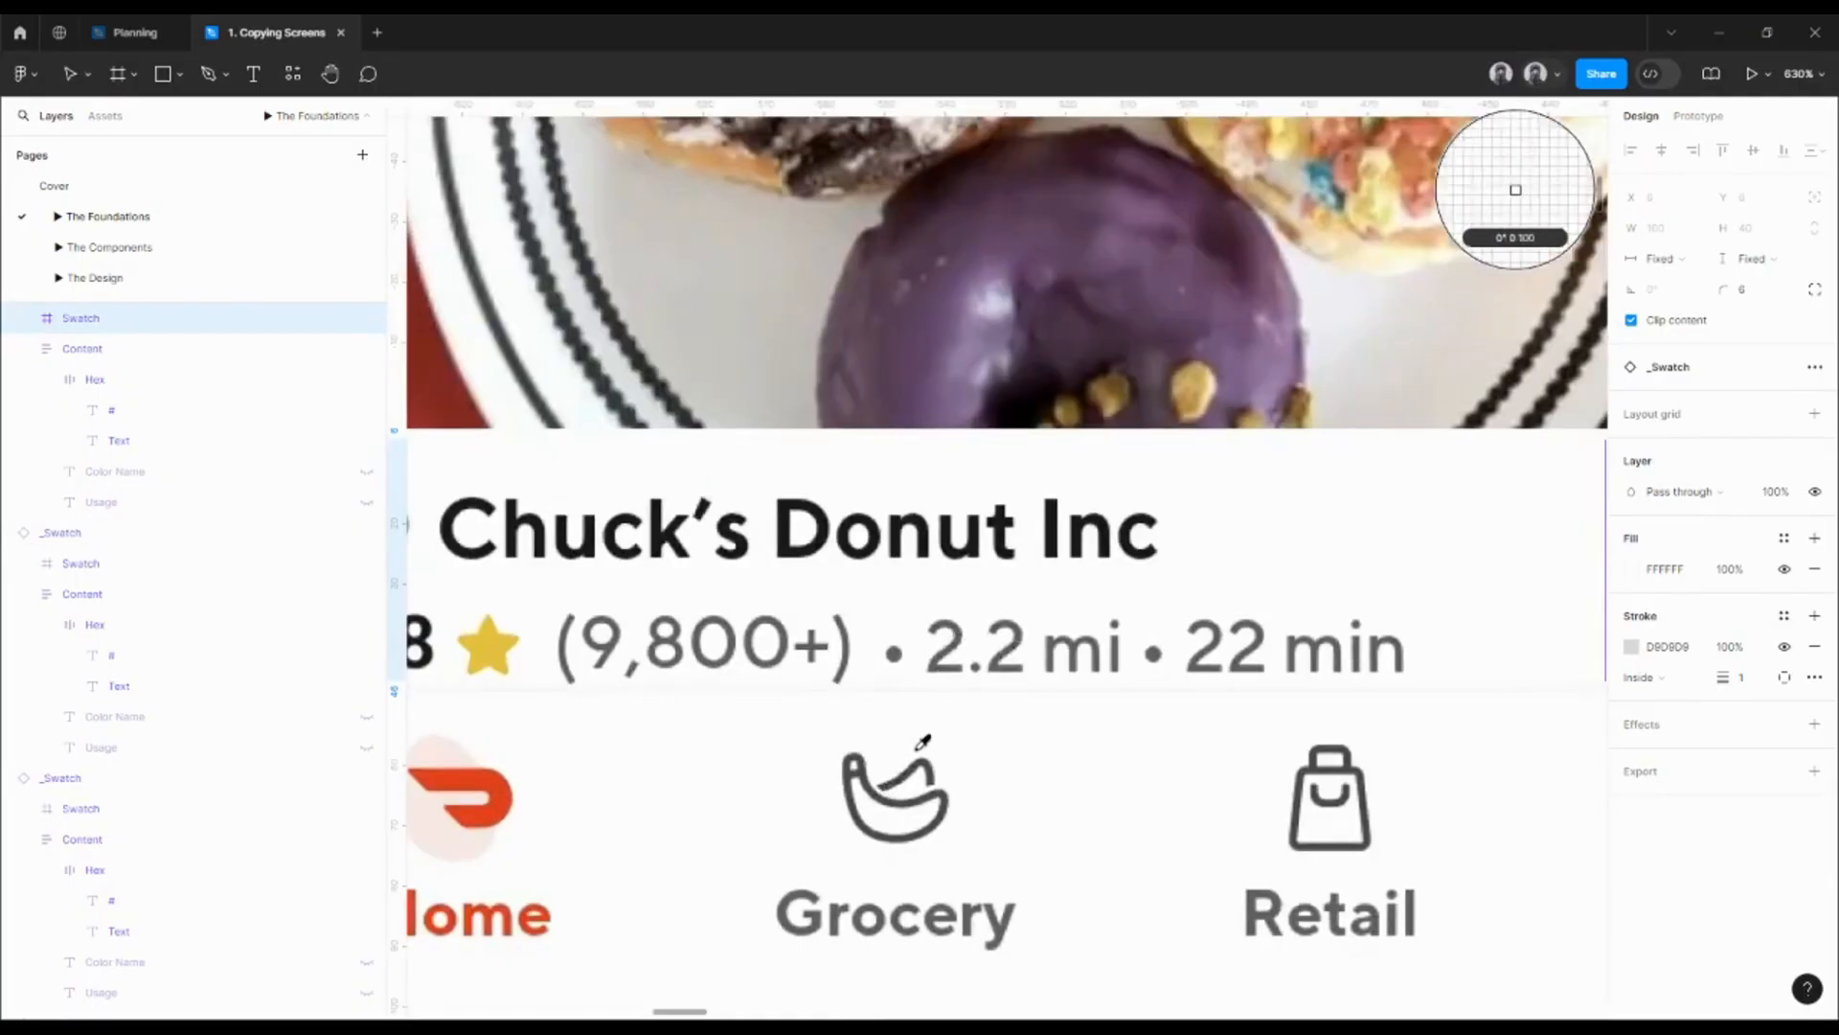
scroll(922, 742, up, 5)
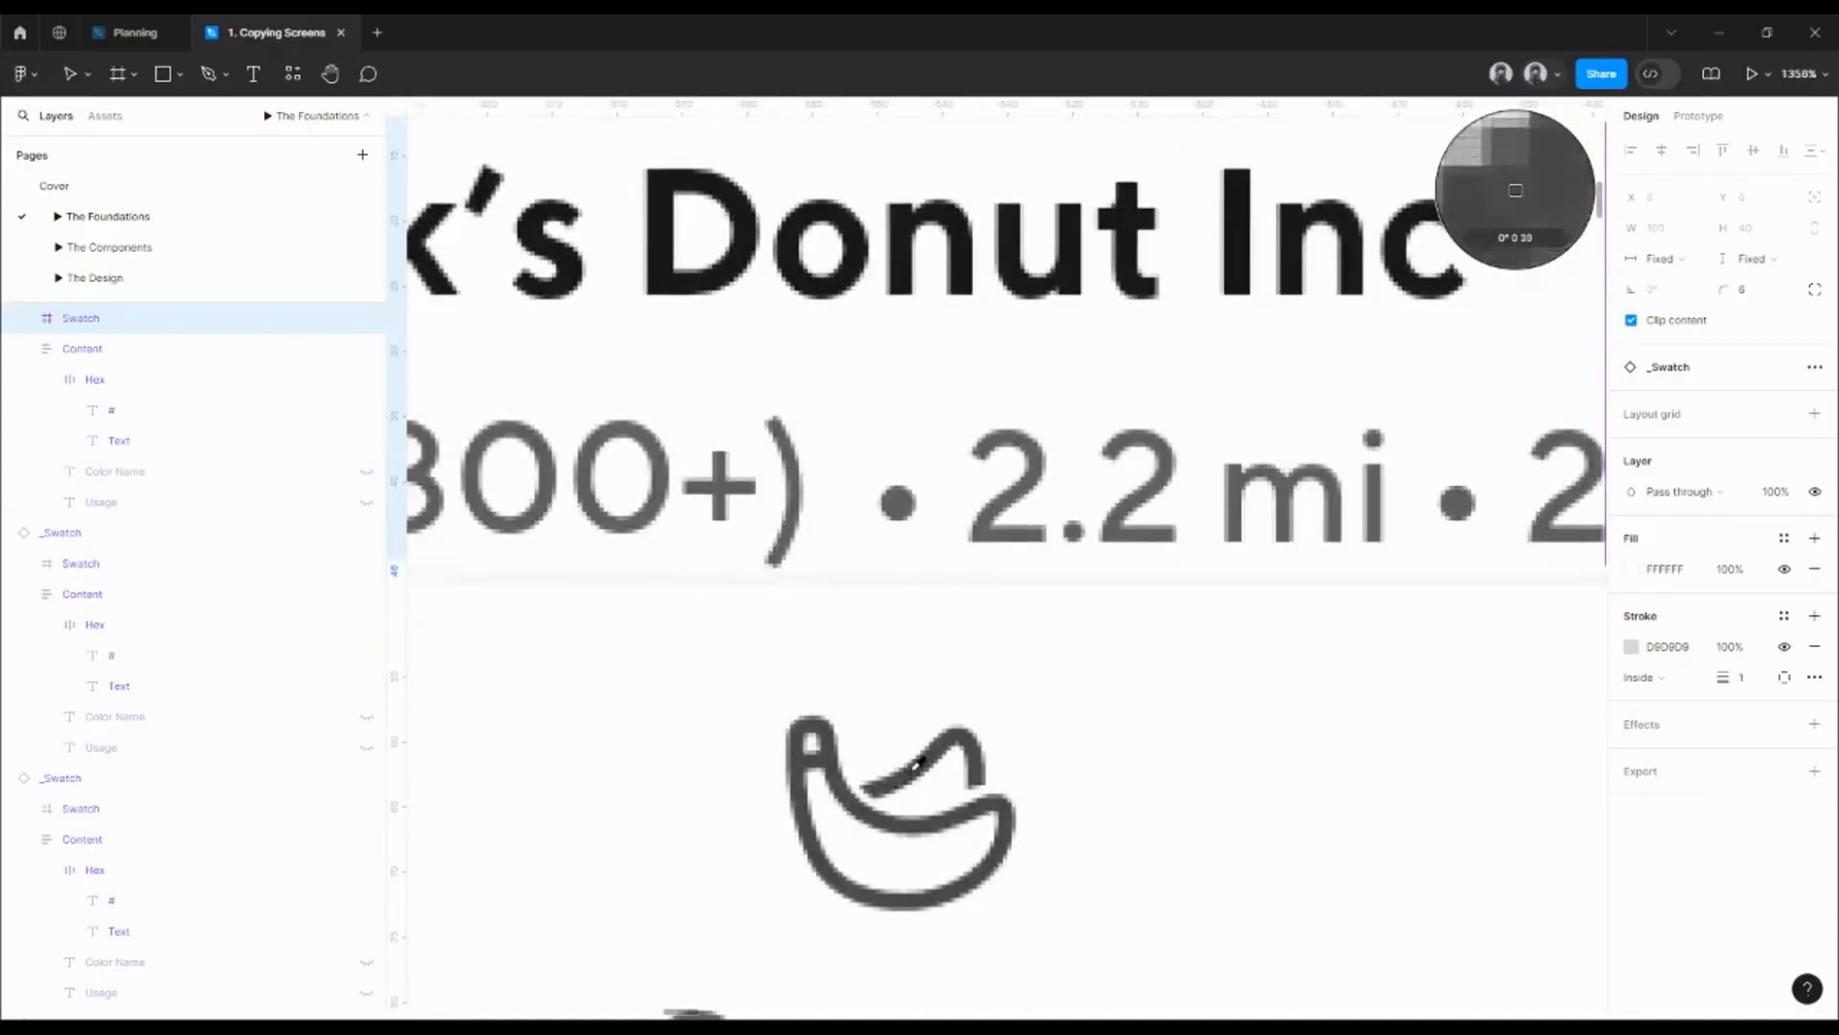
click(917, 762)
scroll(918, 761, down, 10)
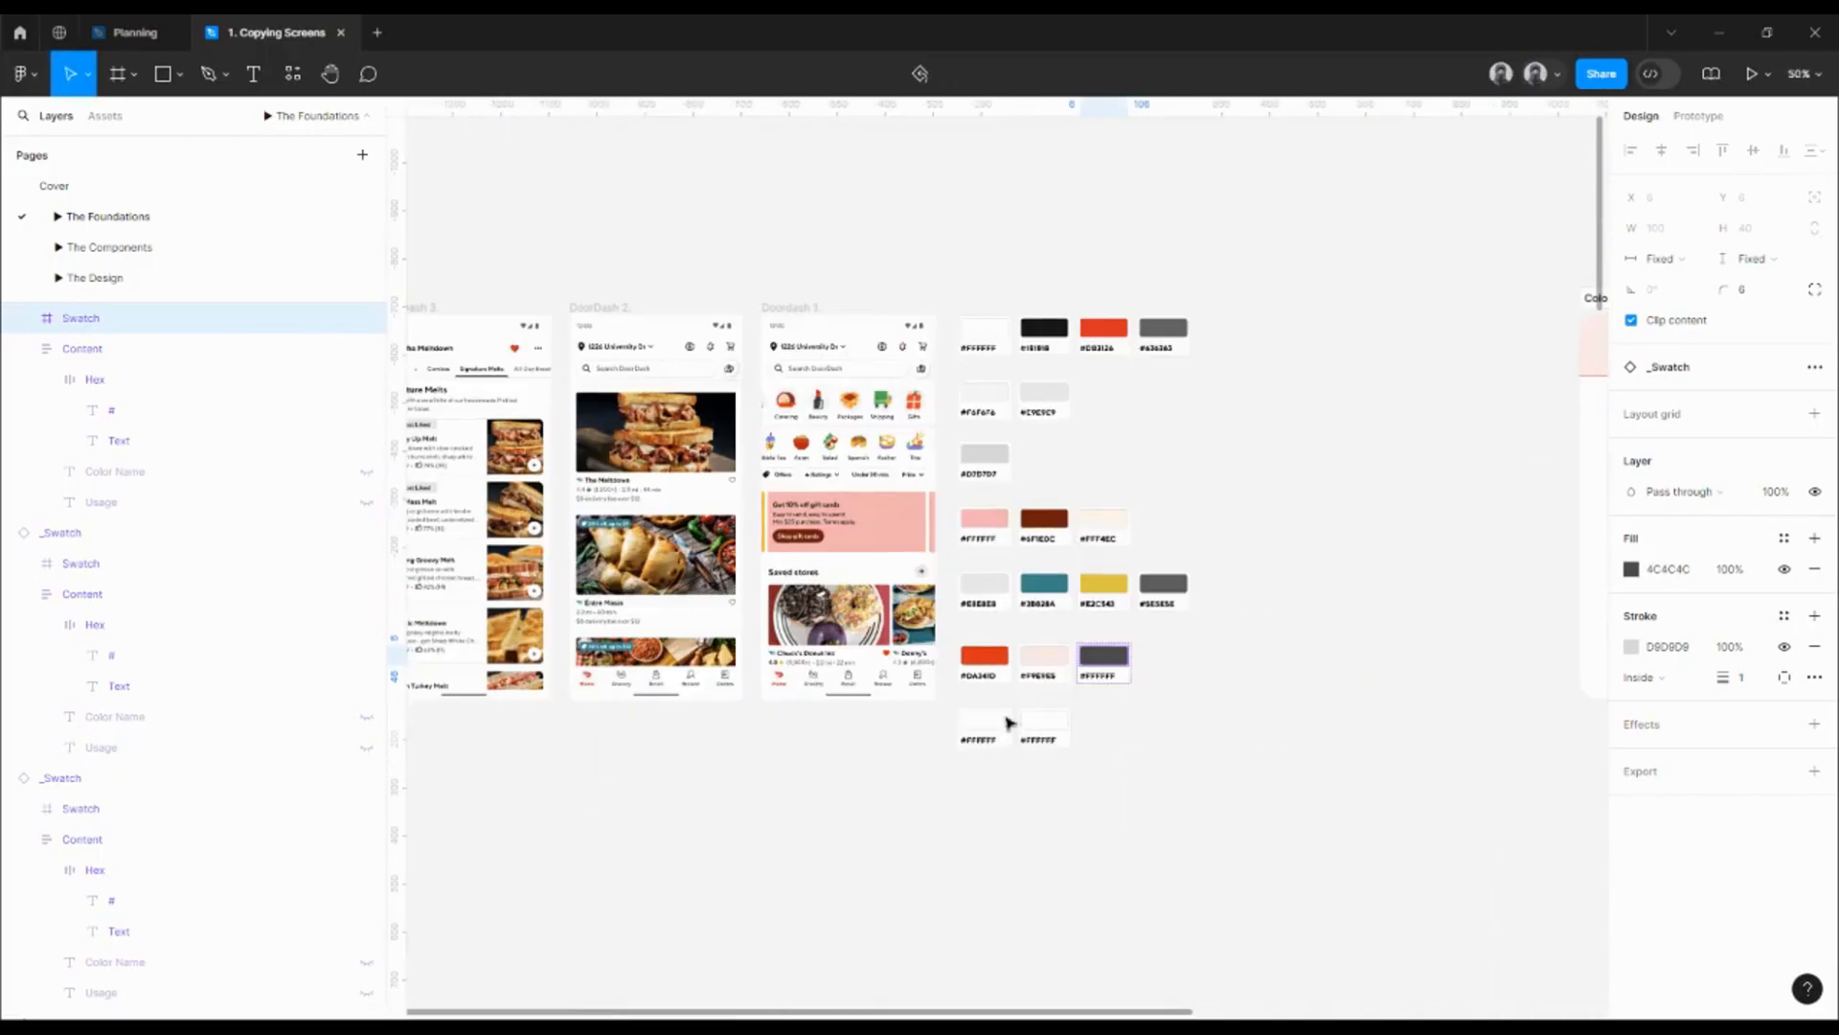
- Copy the fill hex code of the sixth row's third swatch and use it as its label, 4C4C4C
click(1686, 571)
key(ctrl+c)
scroll(1093, 692, up, 5)
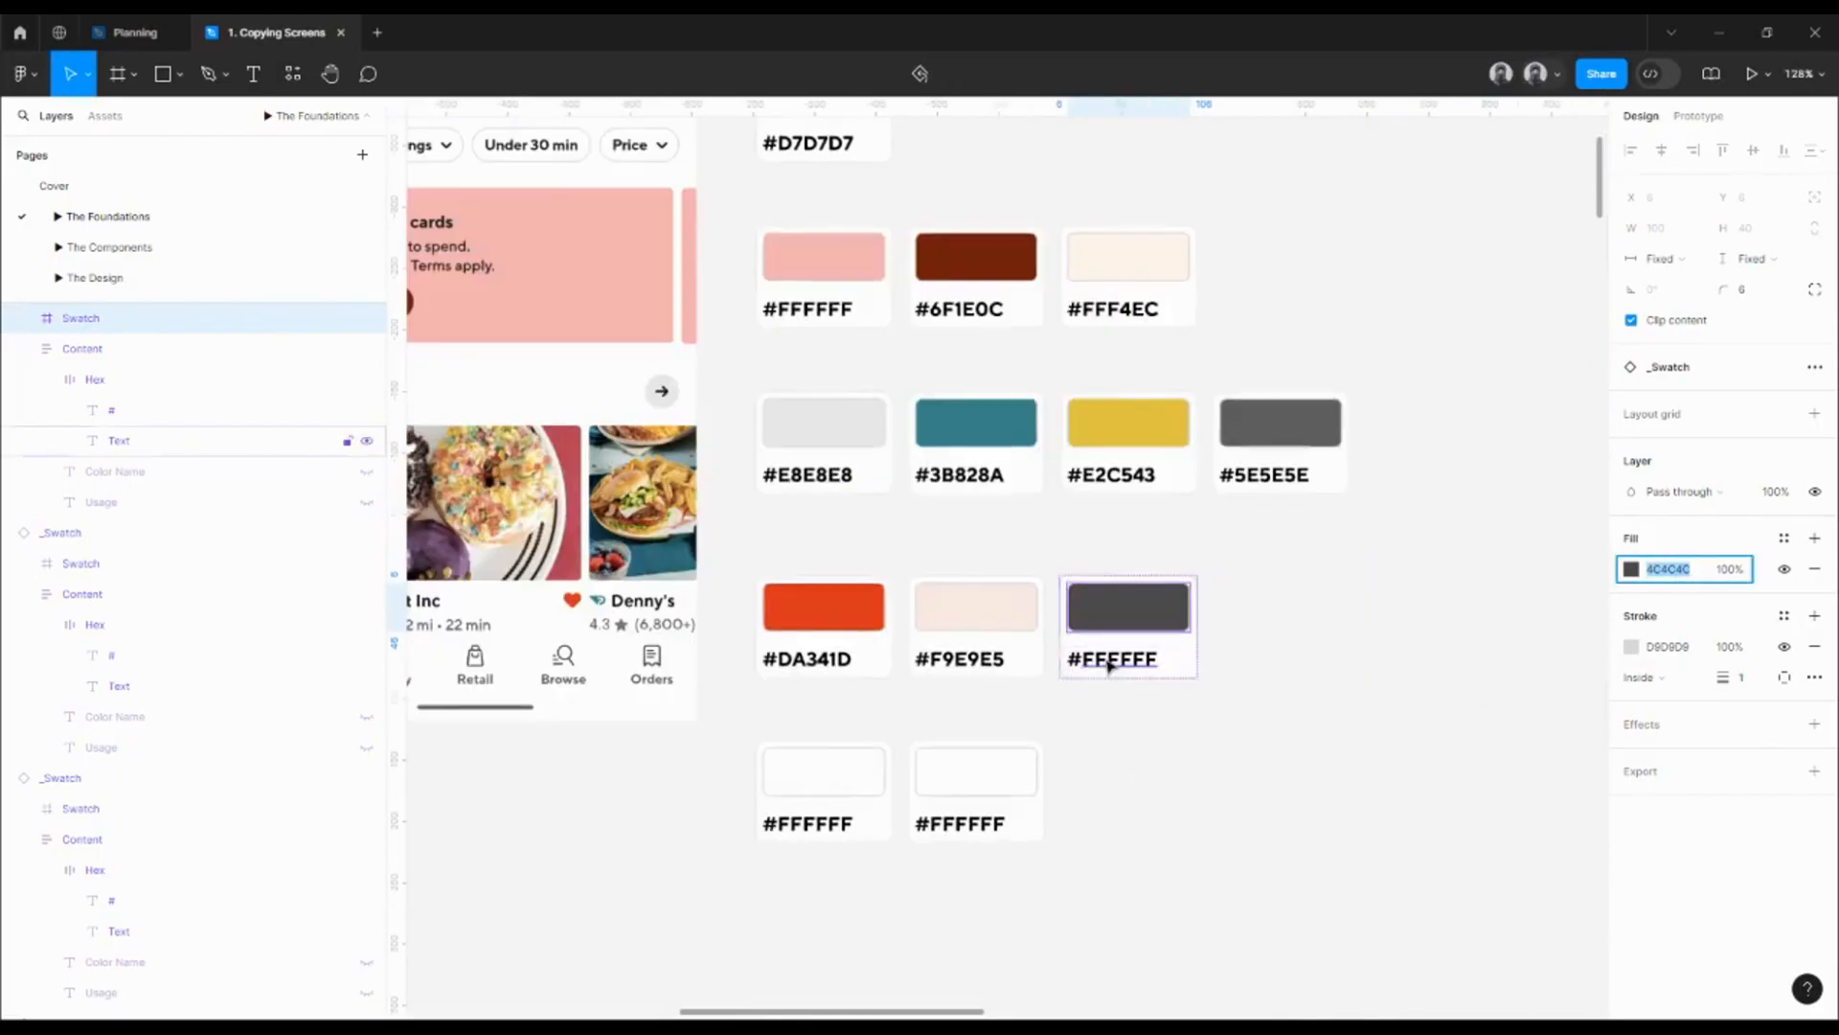
double_click(1116, 660)
key(ctrl+v)
click(1270, 766)
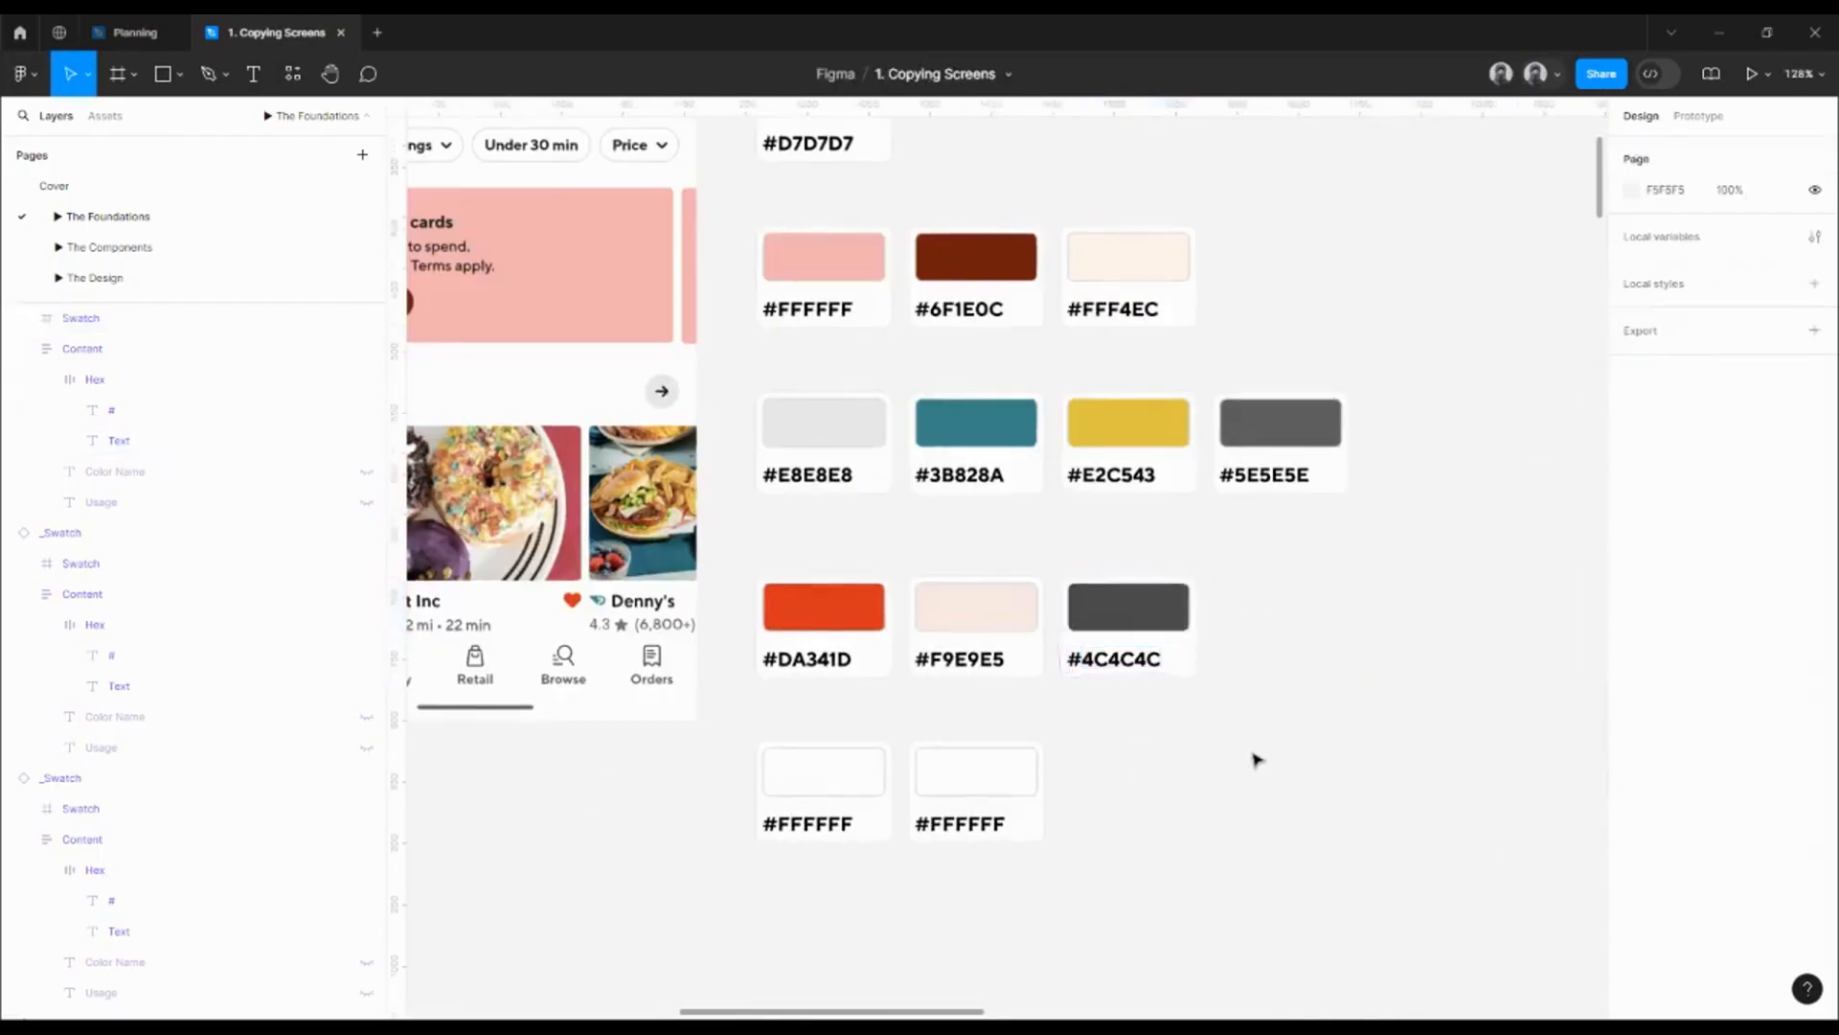
- Examine the DoorDash 3 screen's header, tabs and menu cards for colours still missing from the palette
scroll(1376, 789, down, 5)
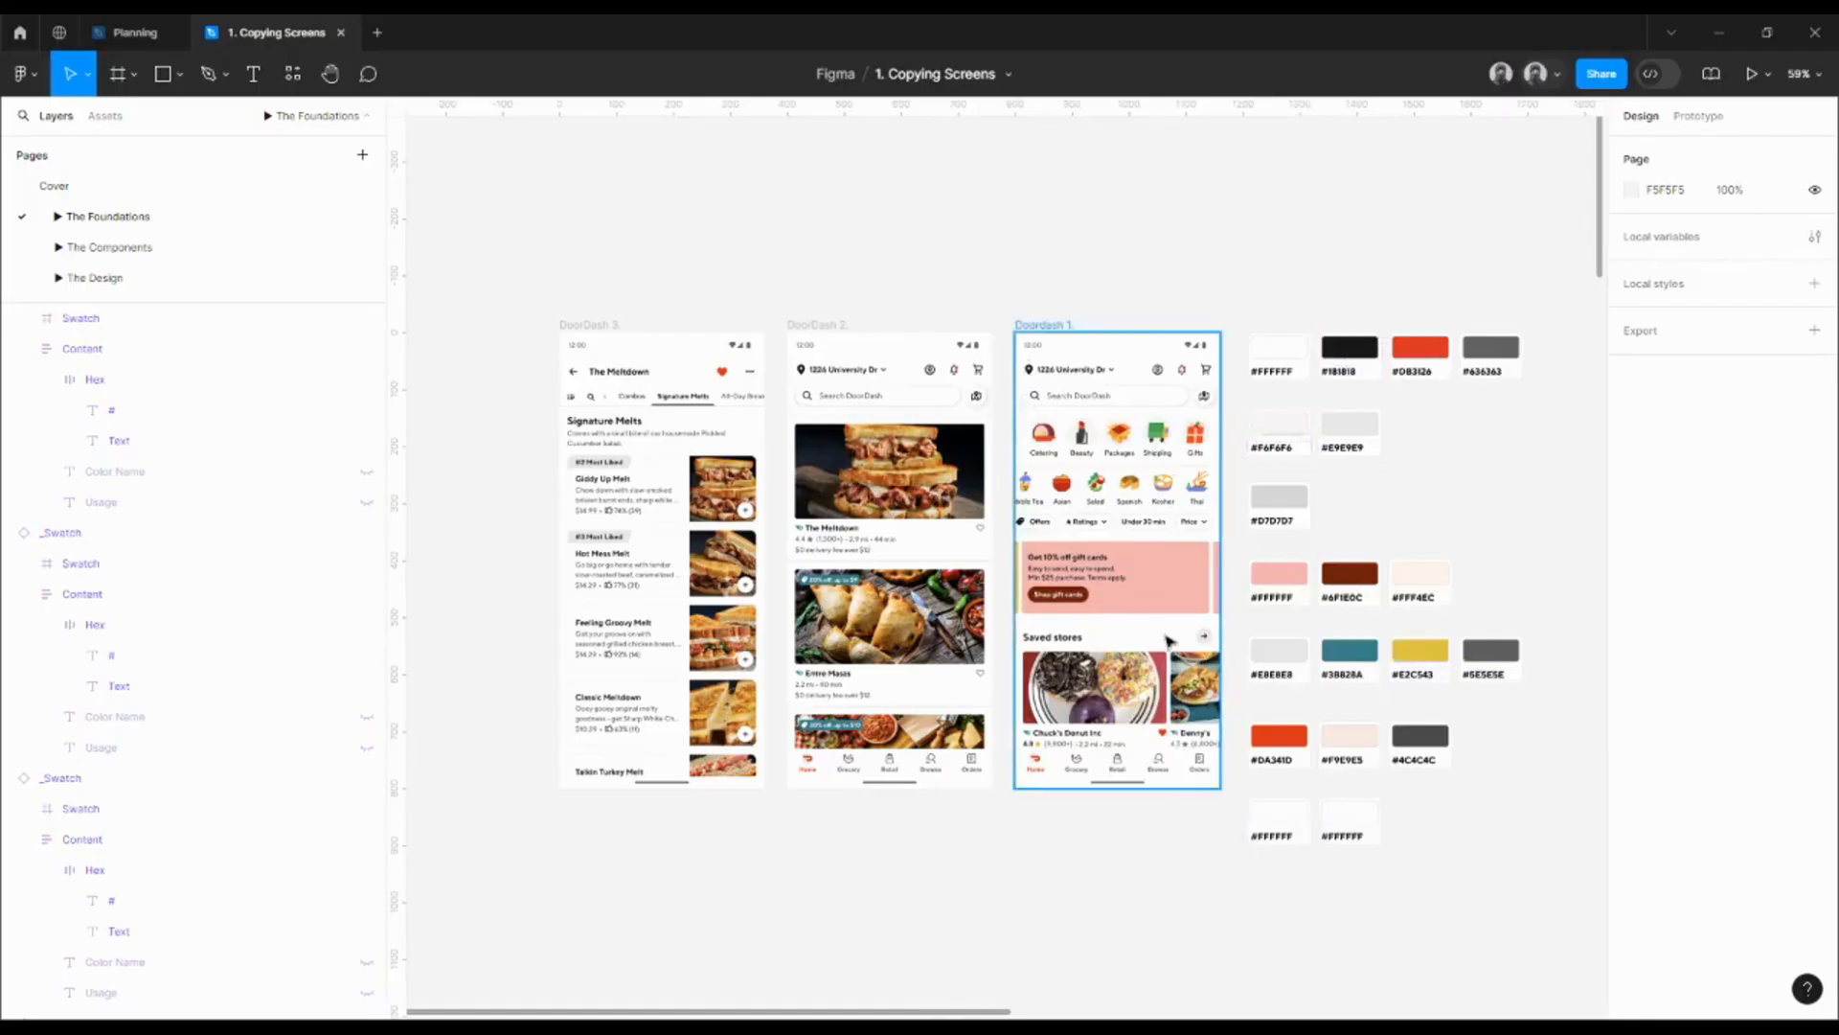
scroll(1030, 313, up, 5)
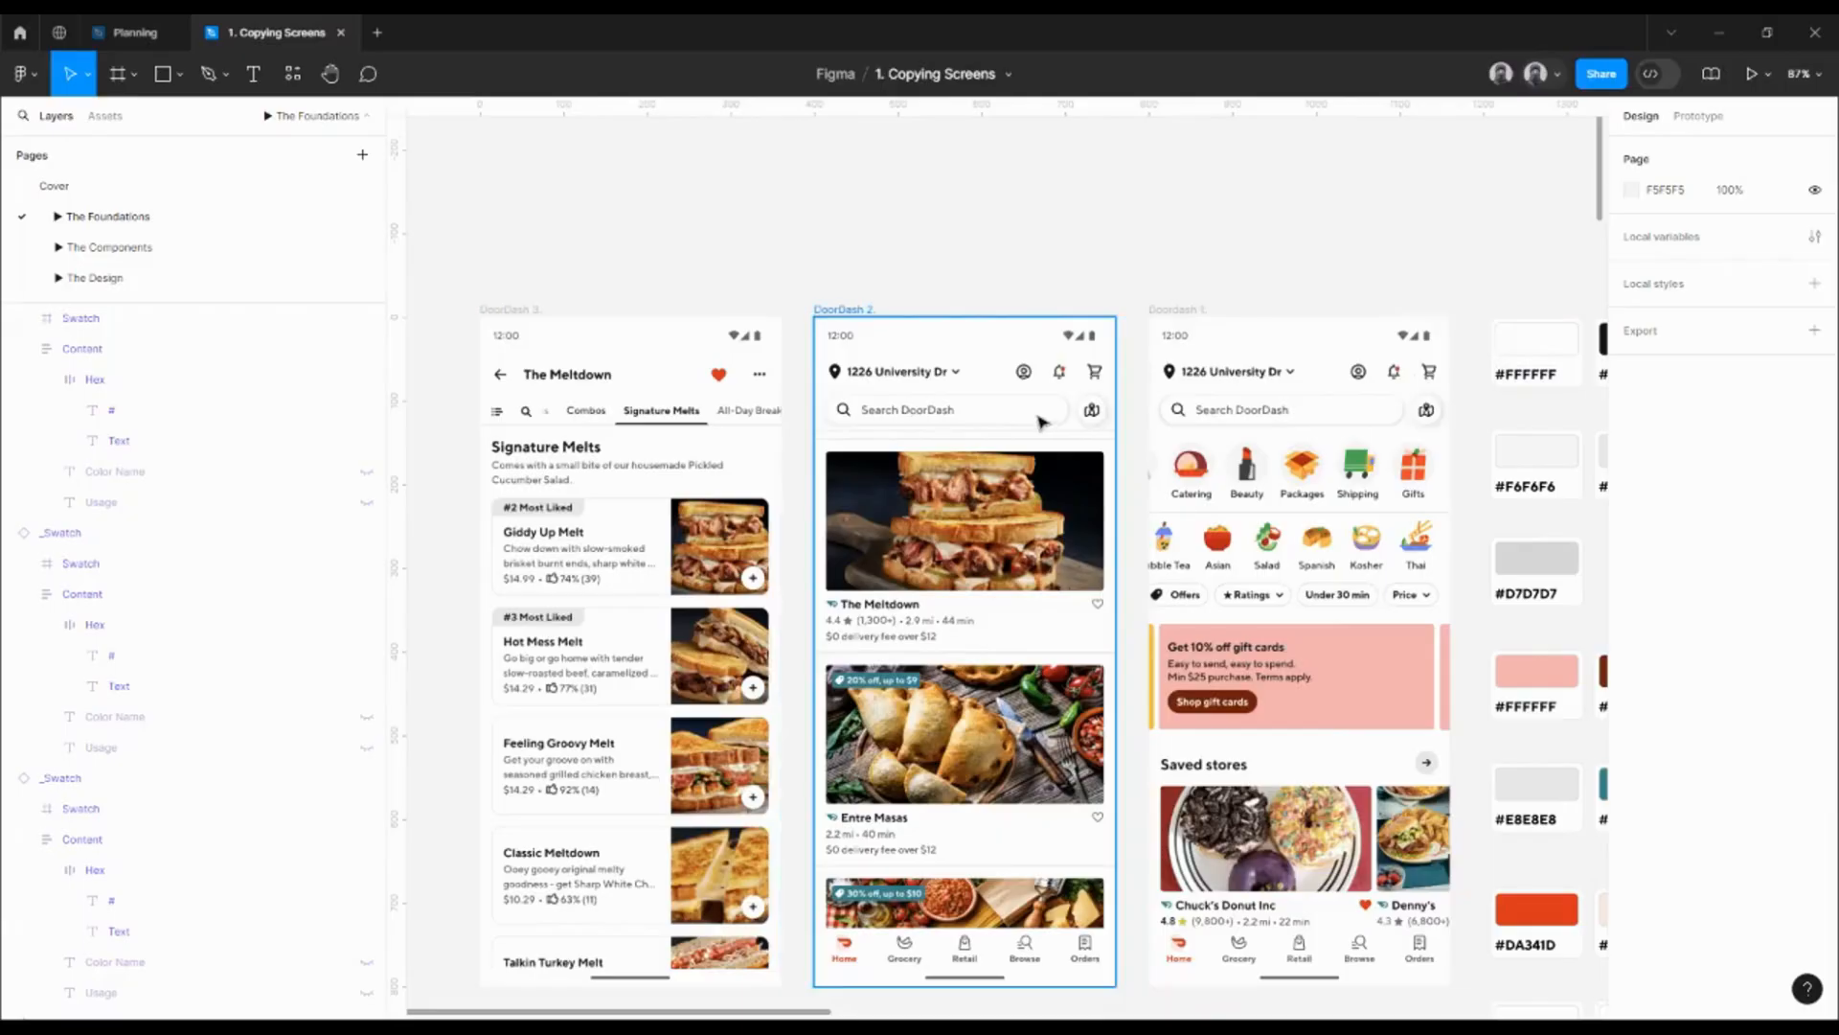
scroll(539, 436, up, 5)
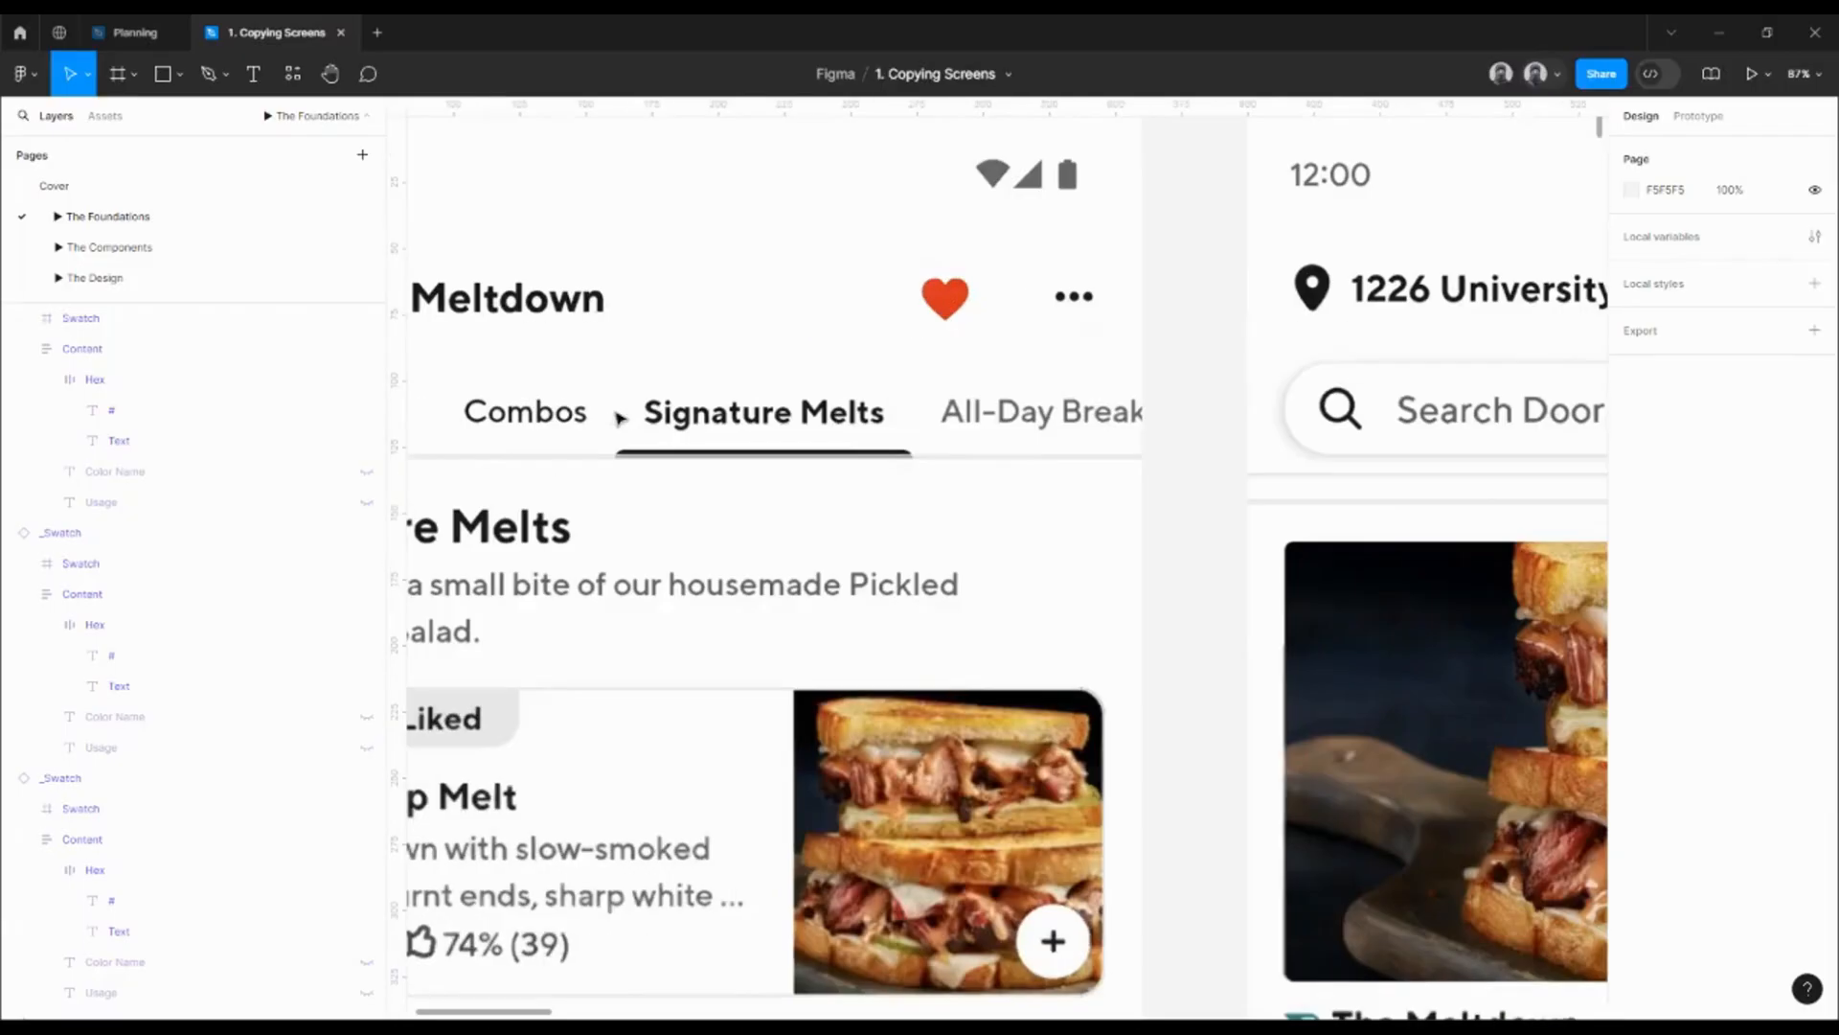
scroll(669, 431, left, 4)
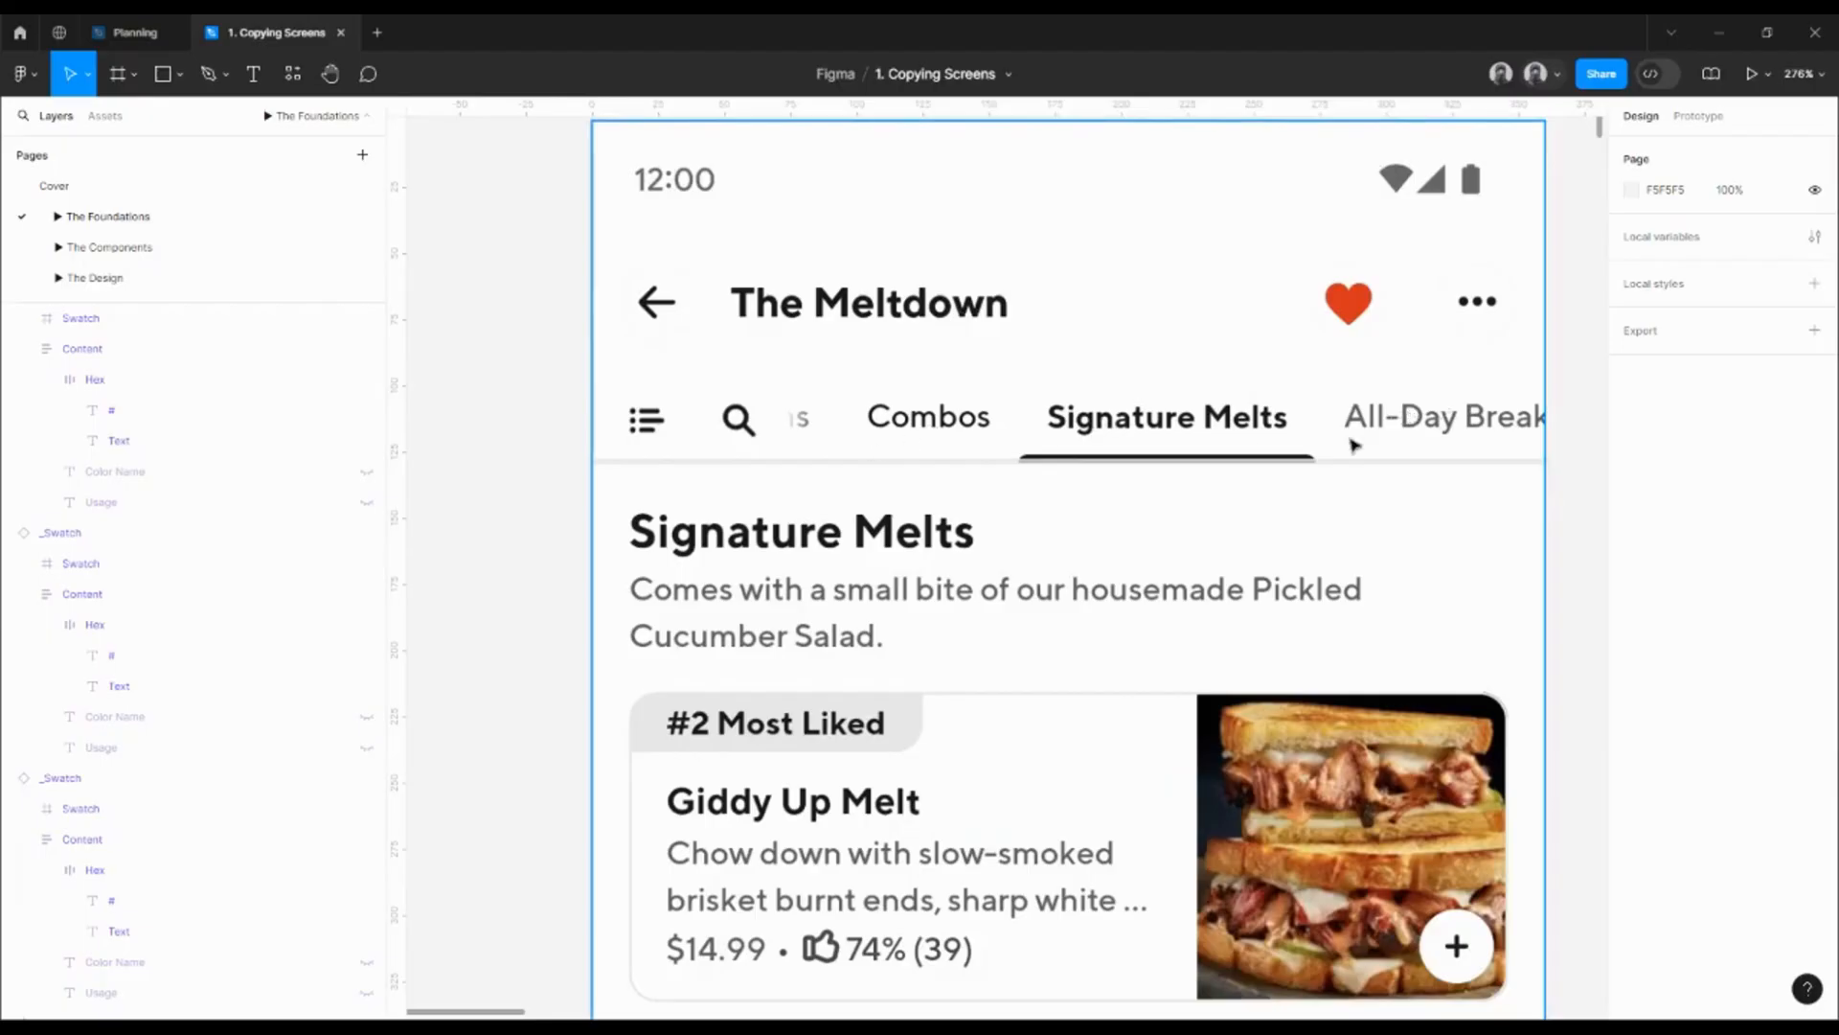
scroll(1382, 422, down, 5)
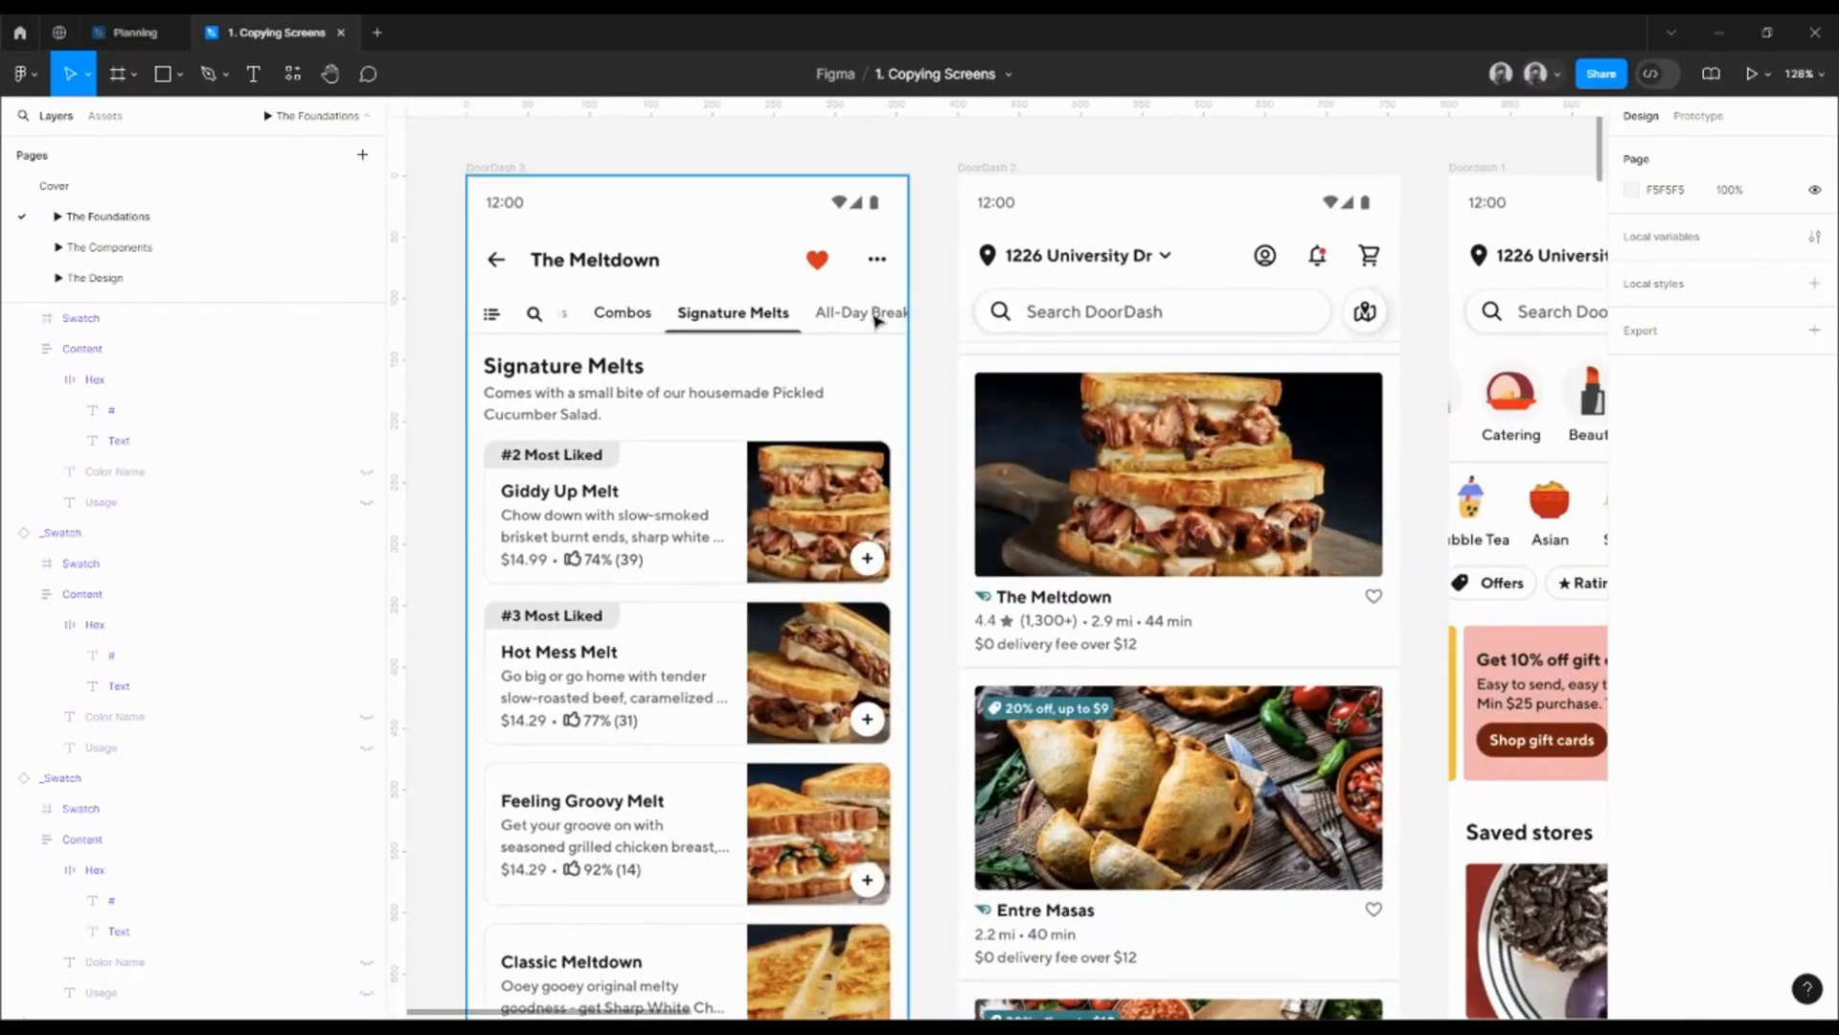
scroll(968, 407, right, 2)
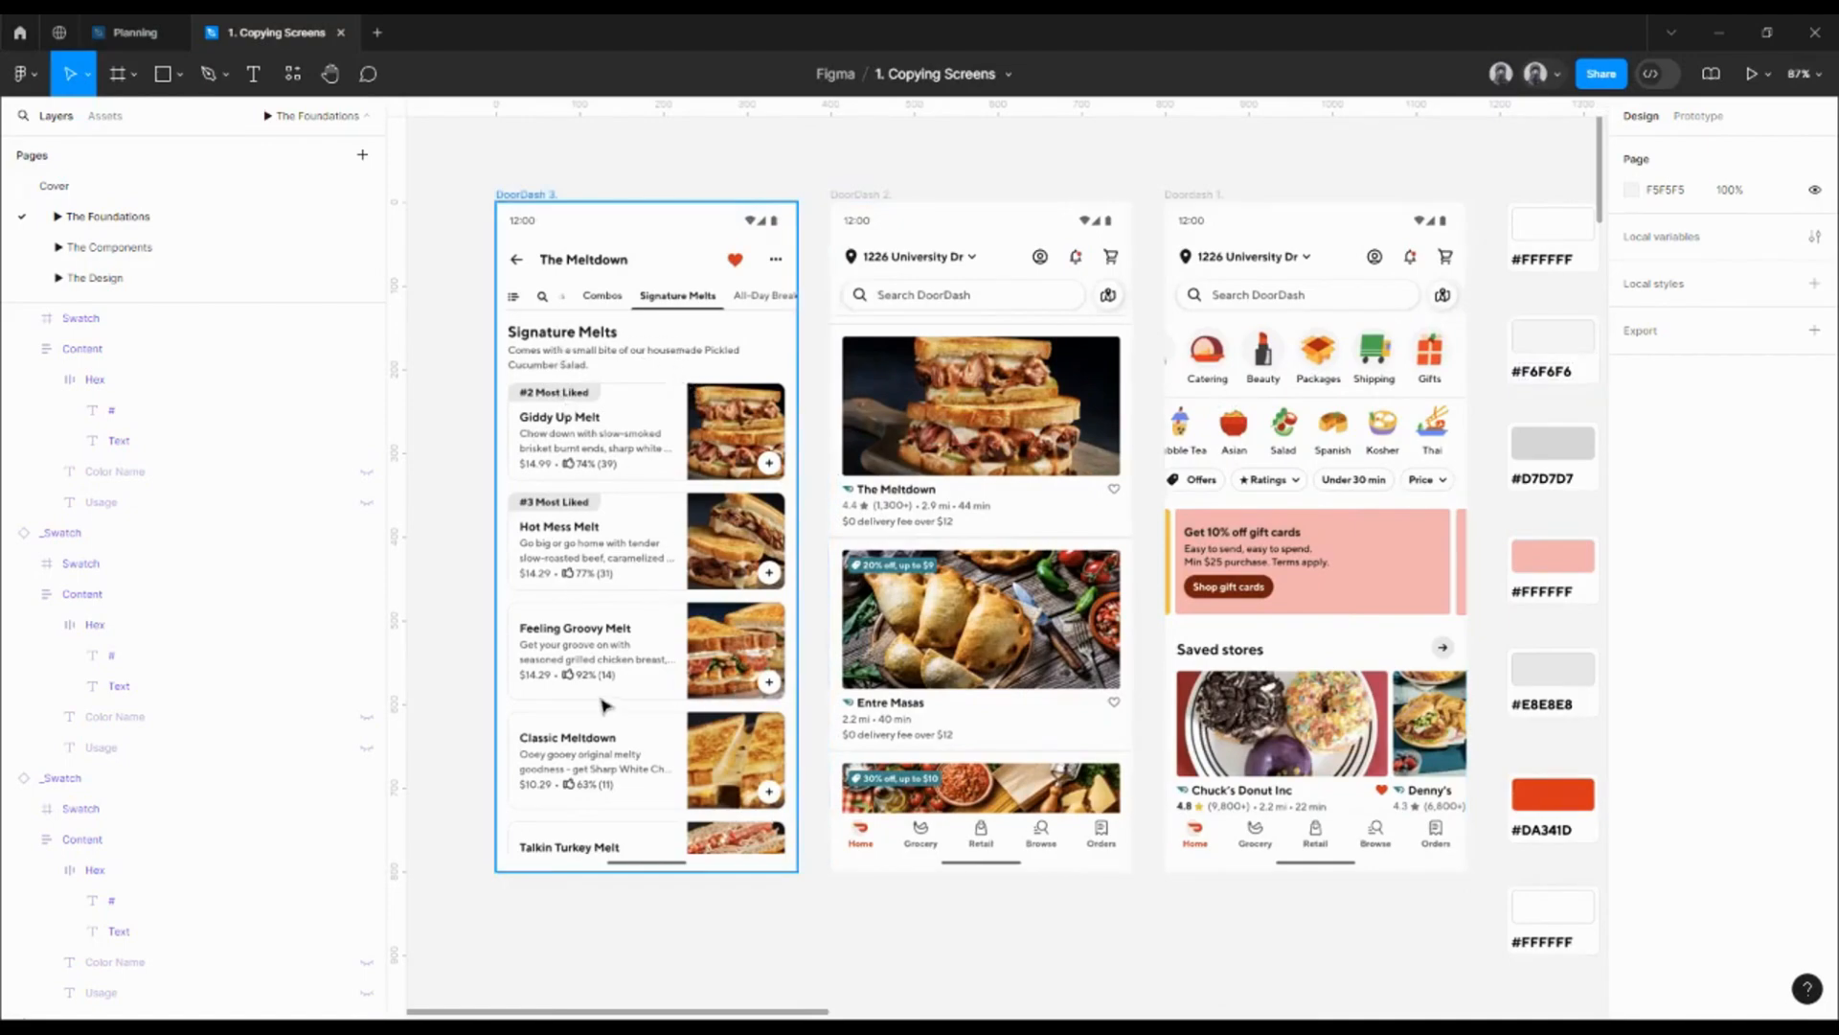
scroll(556, 402, up, 5)
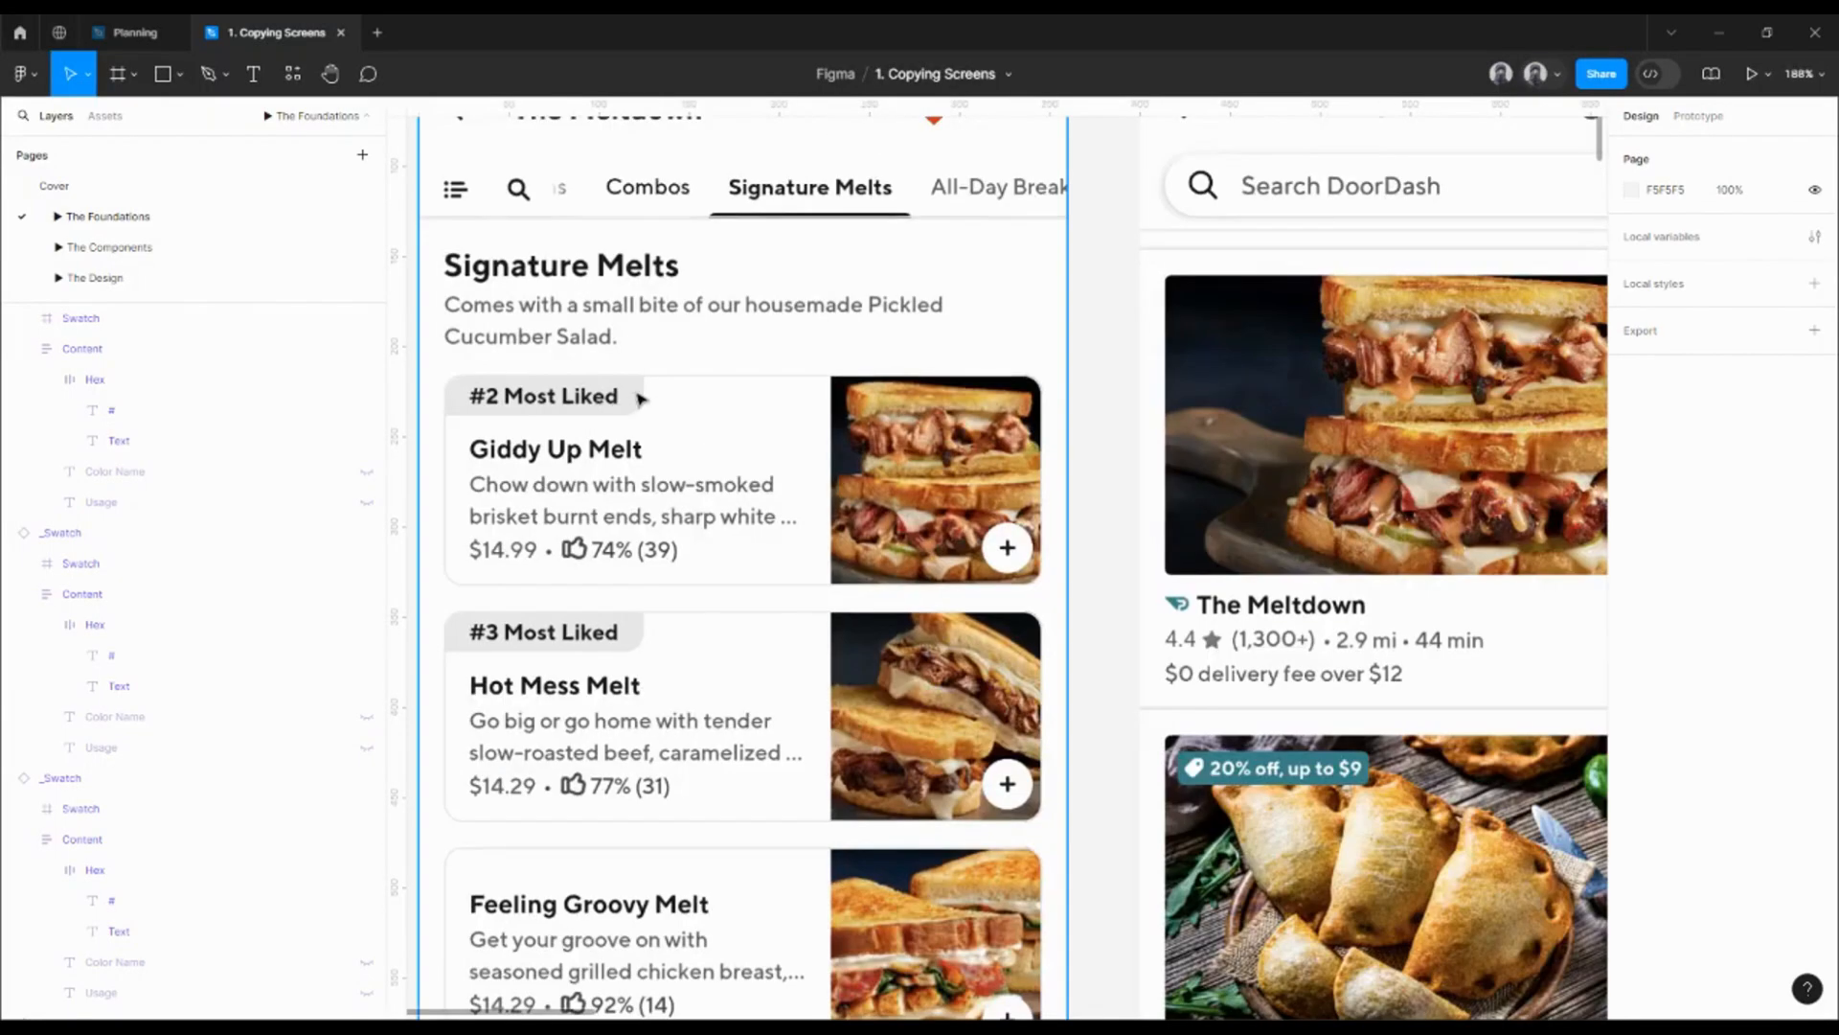
scroll(632, 410, down, 5)
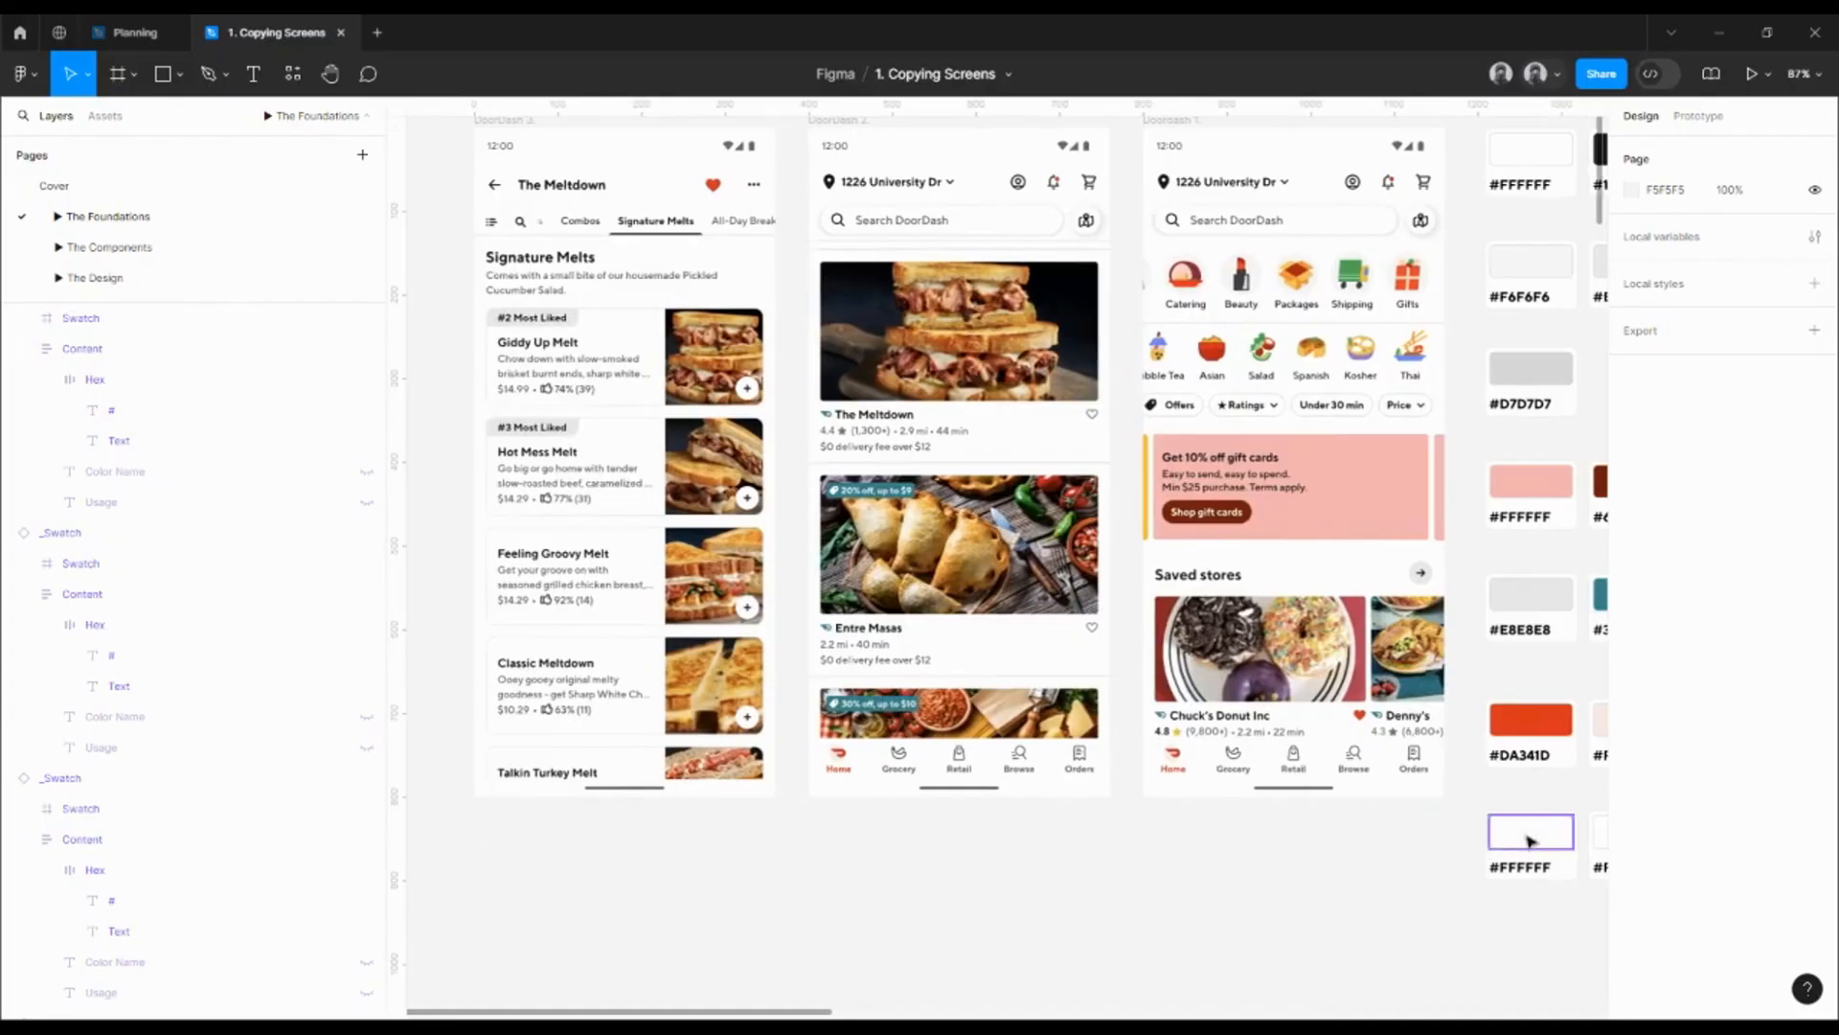
- Fill the first swatch of the seventh row with the light grey E8E8E8 sampled from the "#2 Most Liked" tag
click(1494, 848)
key(i)
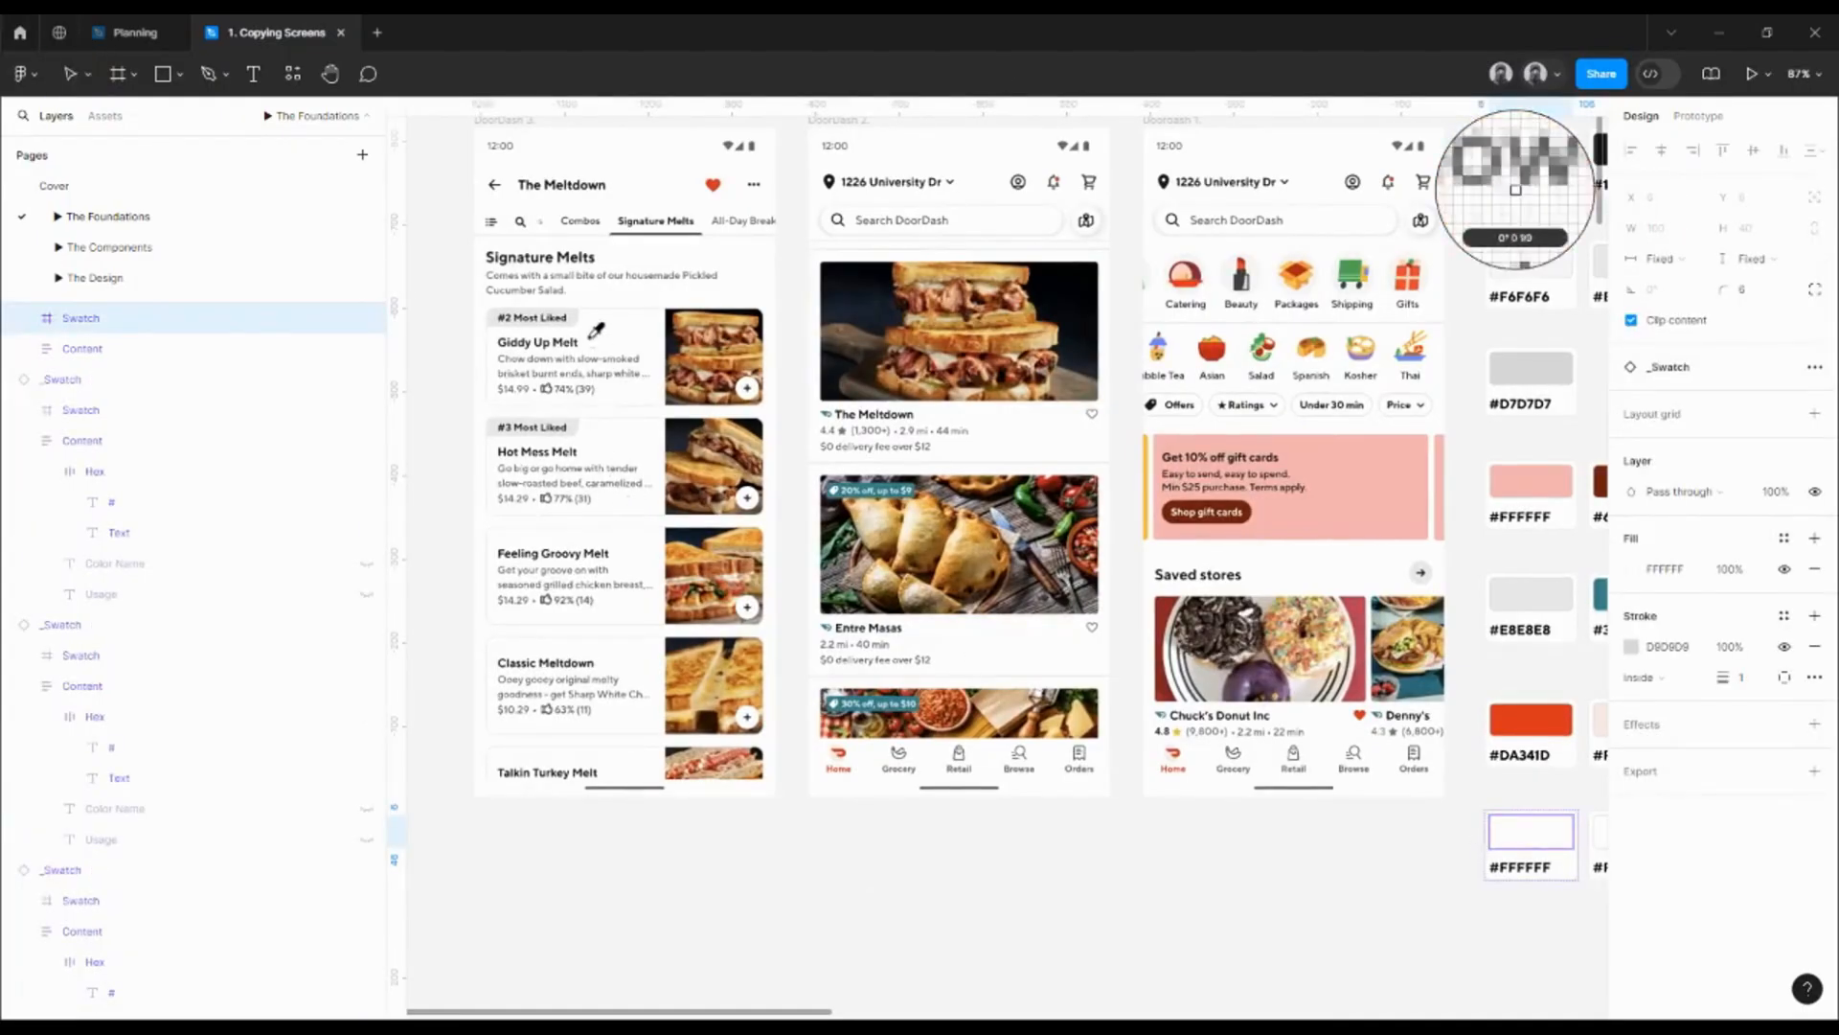
scroll(595, 329, up, 5)
click(544, 277)
scroll(545, 277, down, 7)
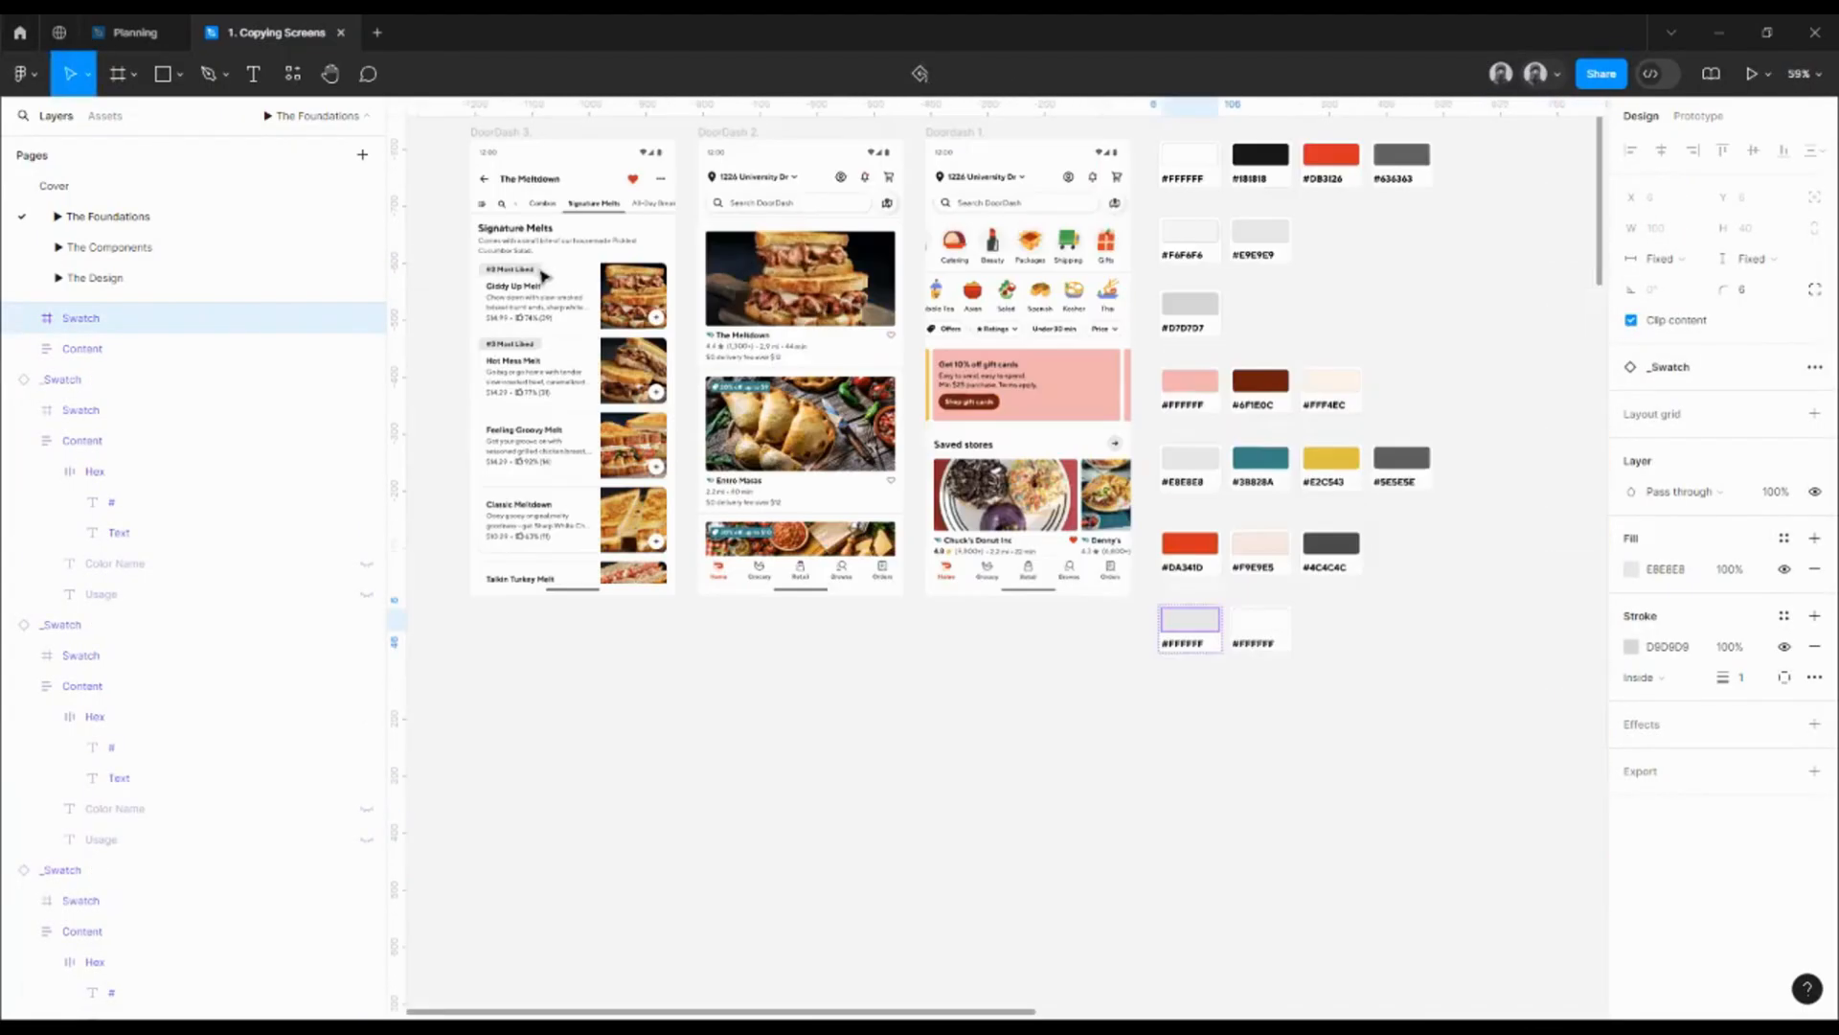
- Replace the placeholder hex label of the seventh row's first swatch with its fill code, E8E8E8
click(1690, 573)
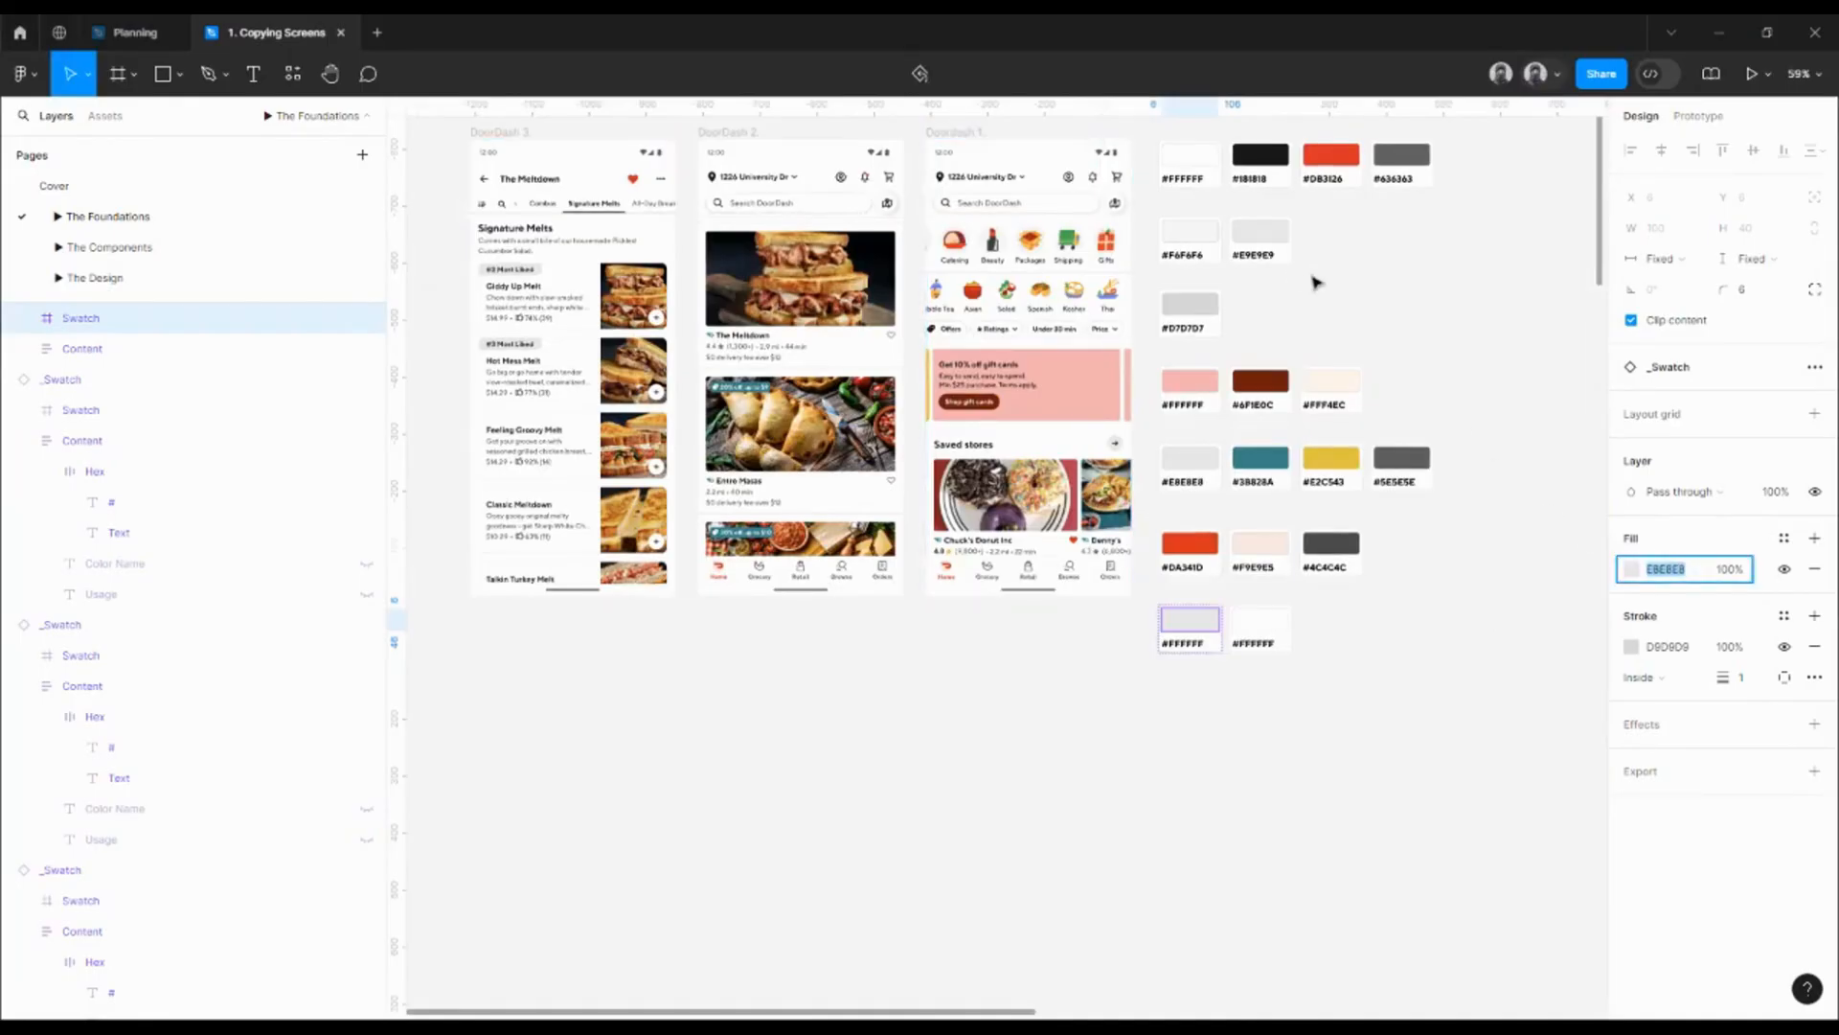
click(1387, 275)
drag(1387, 275, 1335, 325)
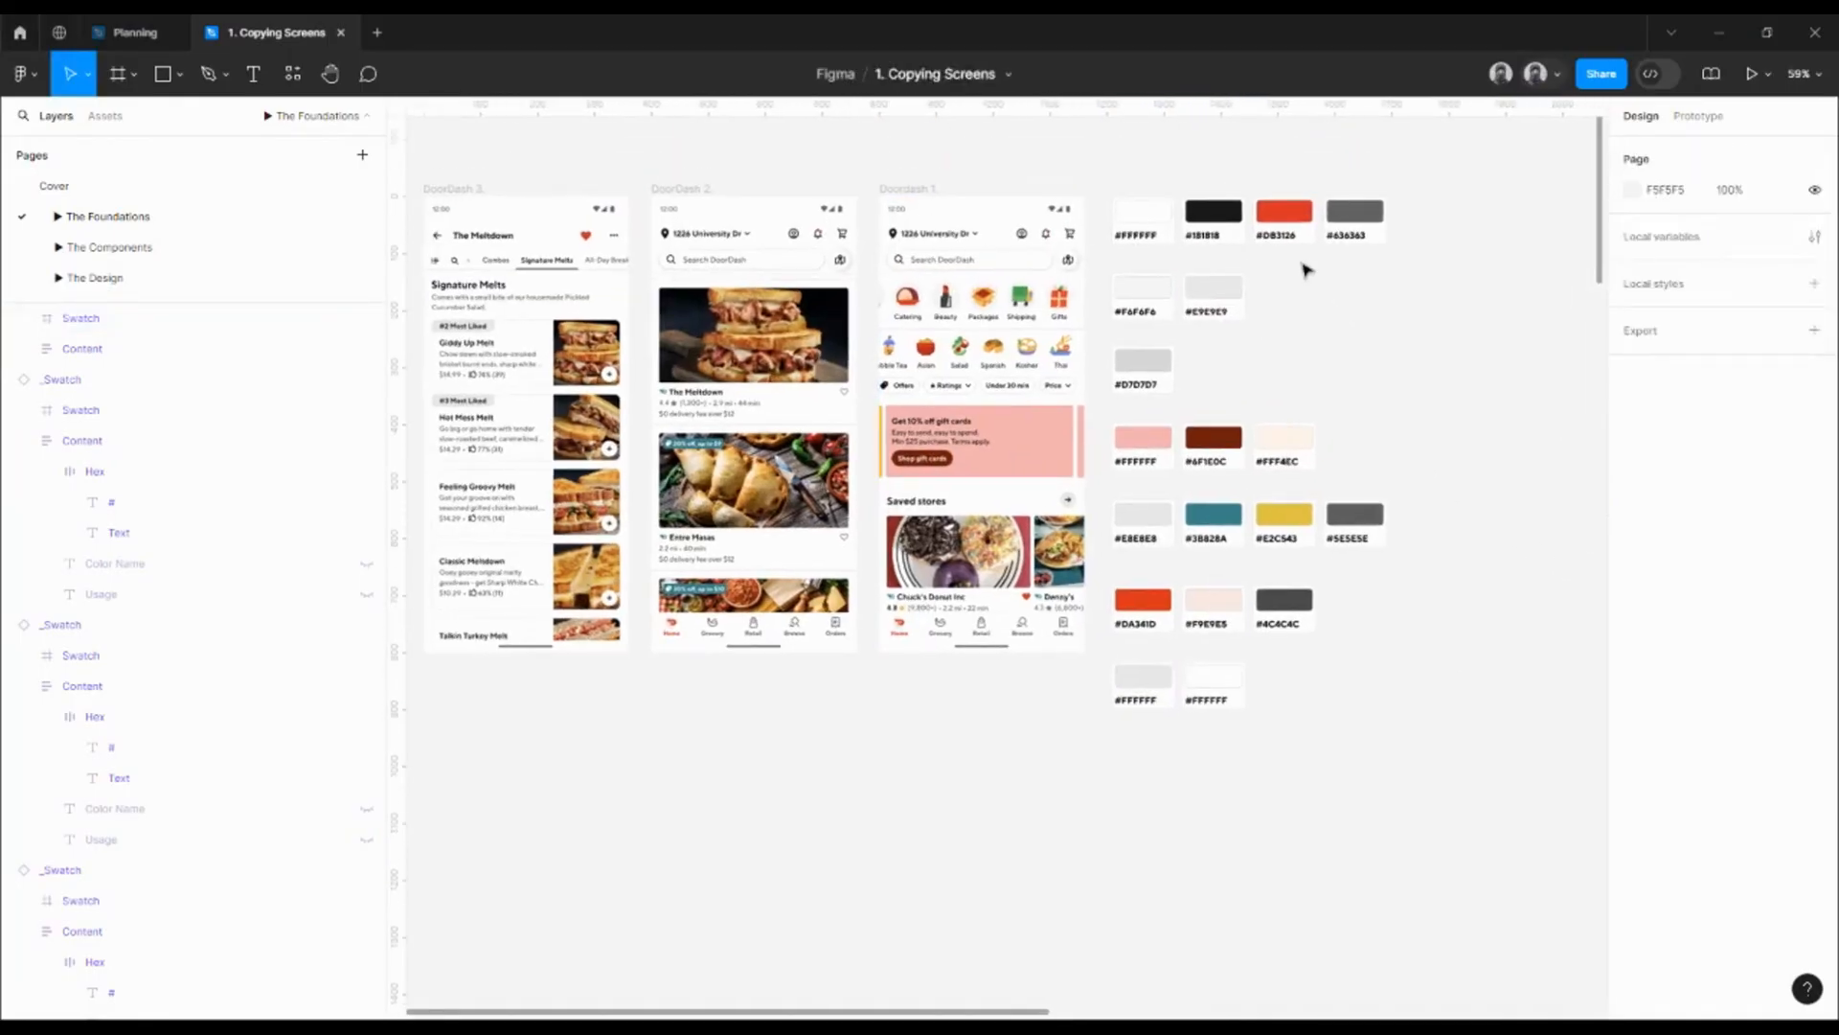
ctrl+double_click(1146, 700)
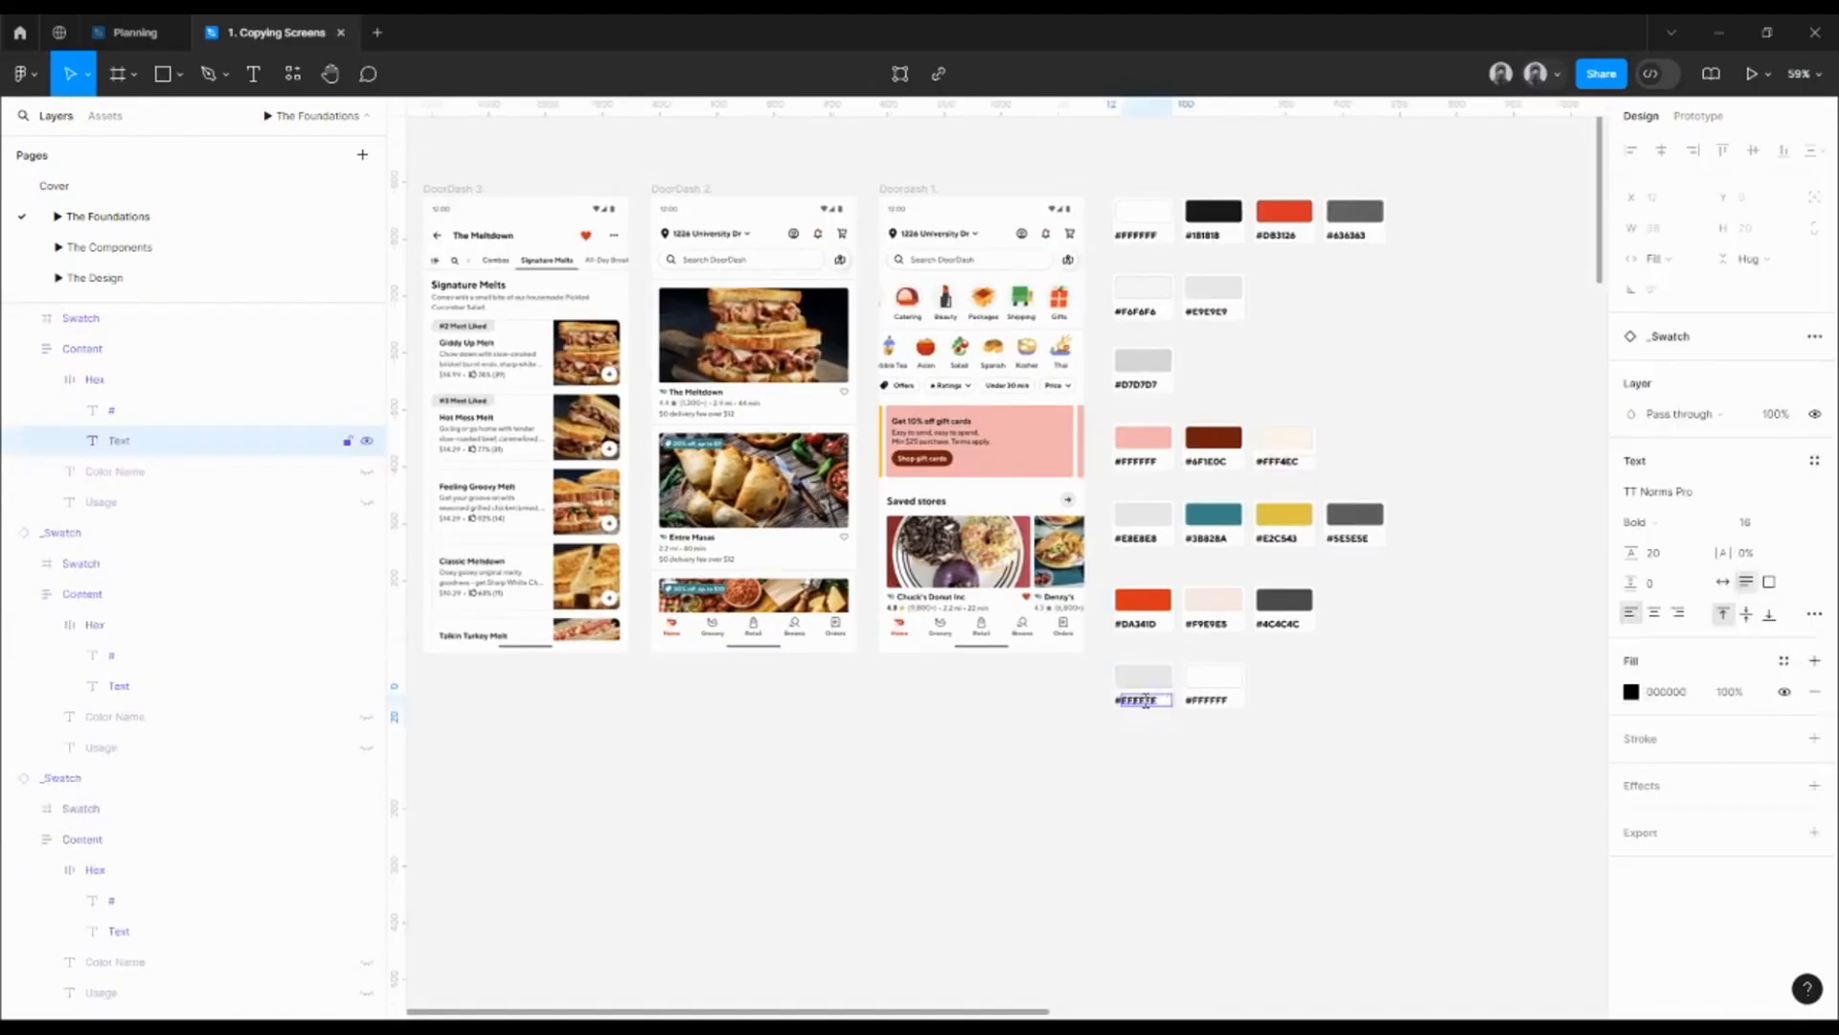
click(1191, 756)
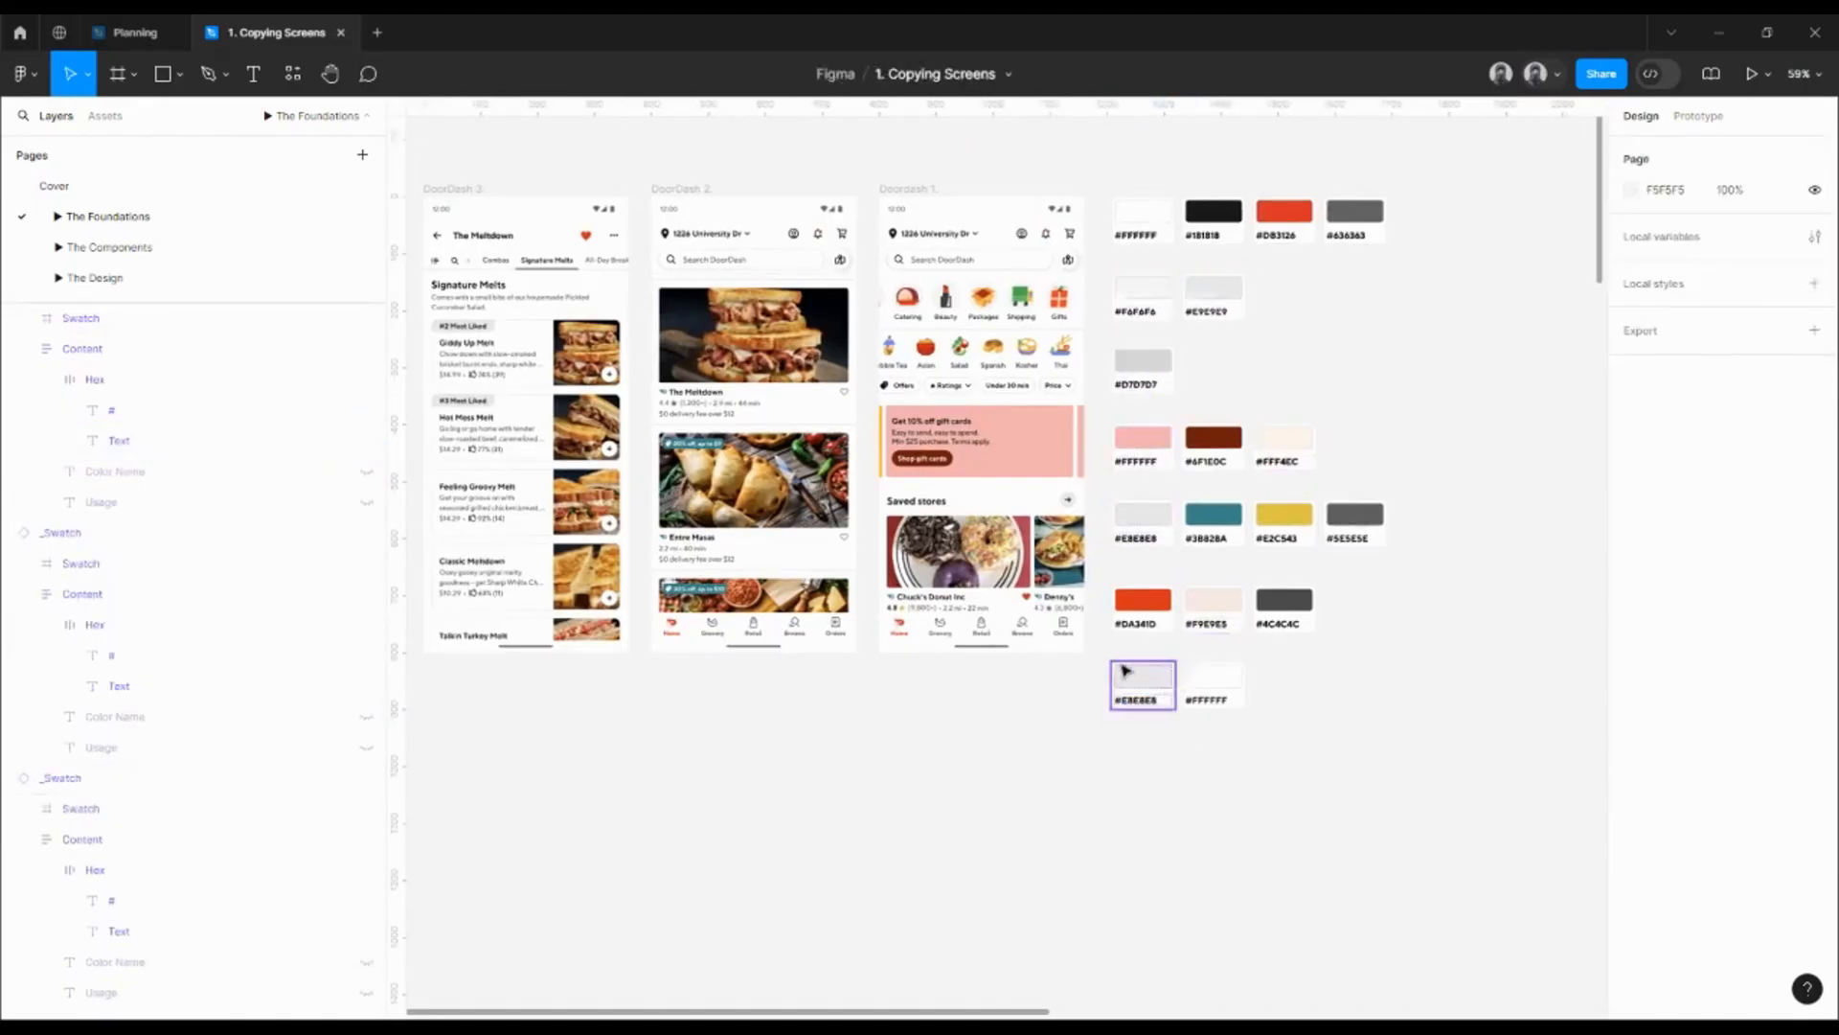
- Check the menu cards for further colours and delete the unused second swatch of the seventh row
ctrl+scroll(485, 444, up, 5)
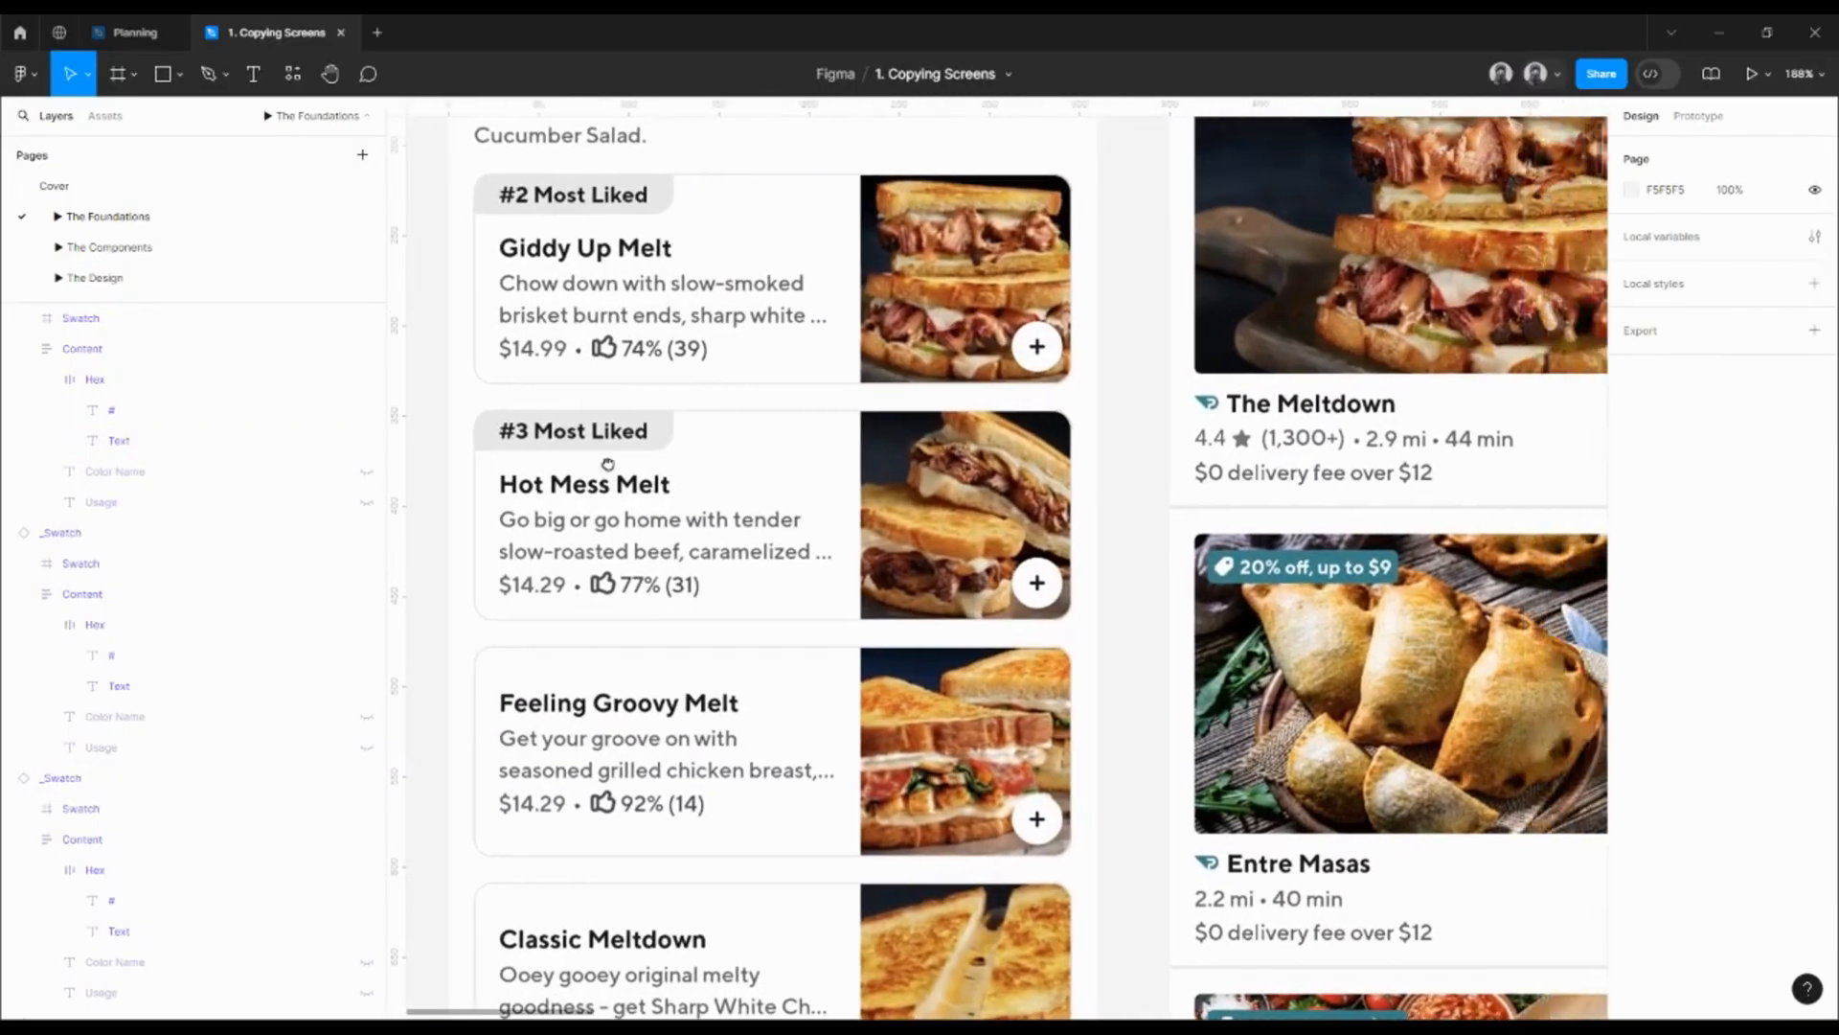
ctrl+scroll(608, 464, down, 5)
scroll(771, 759, right, 5)
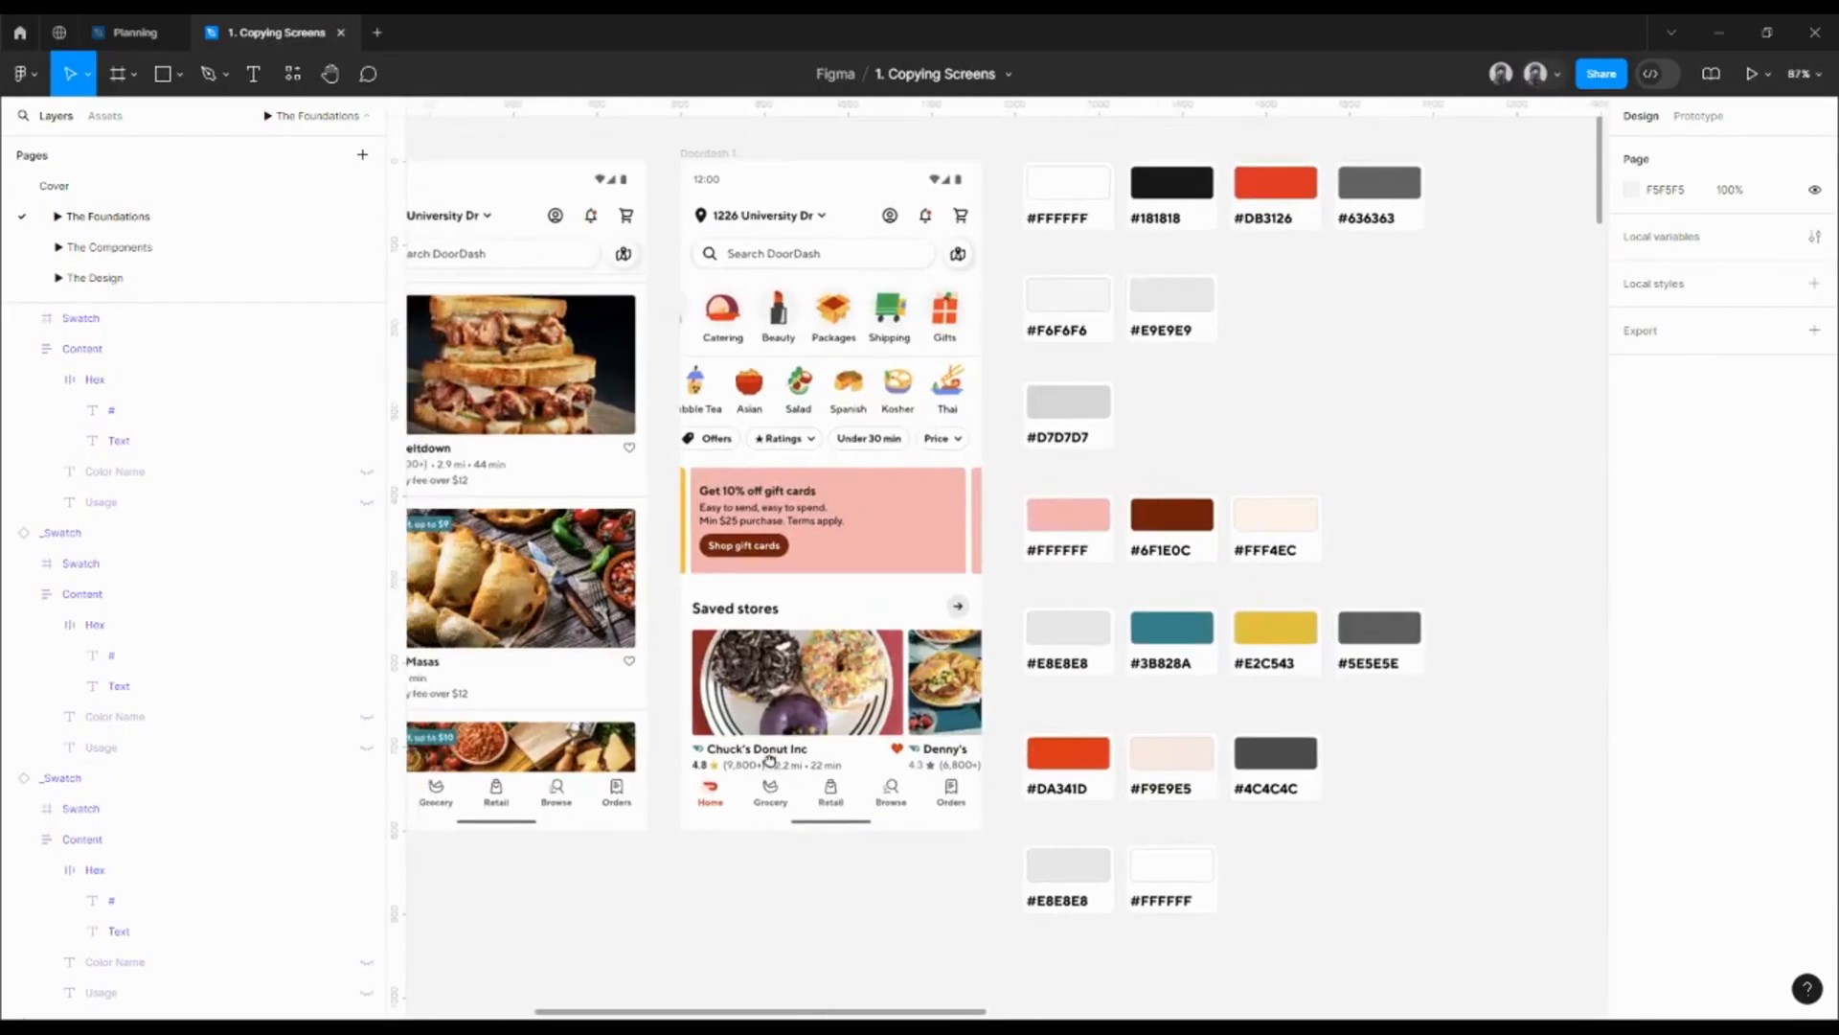
click(1162, 899)
key(Delete)
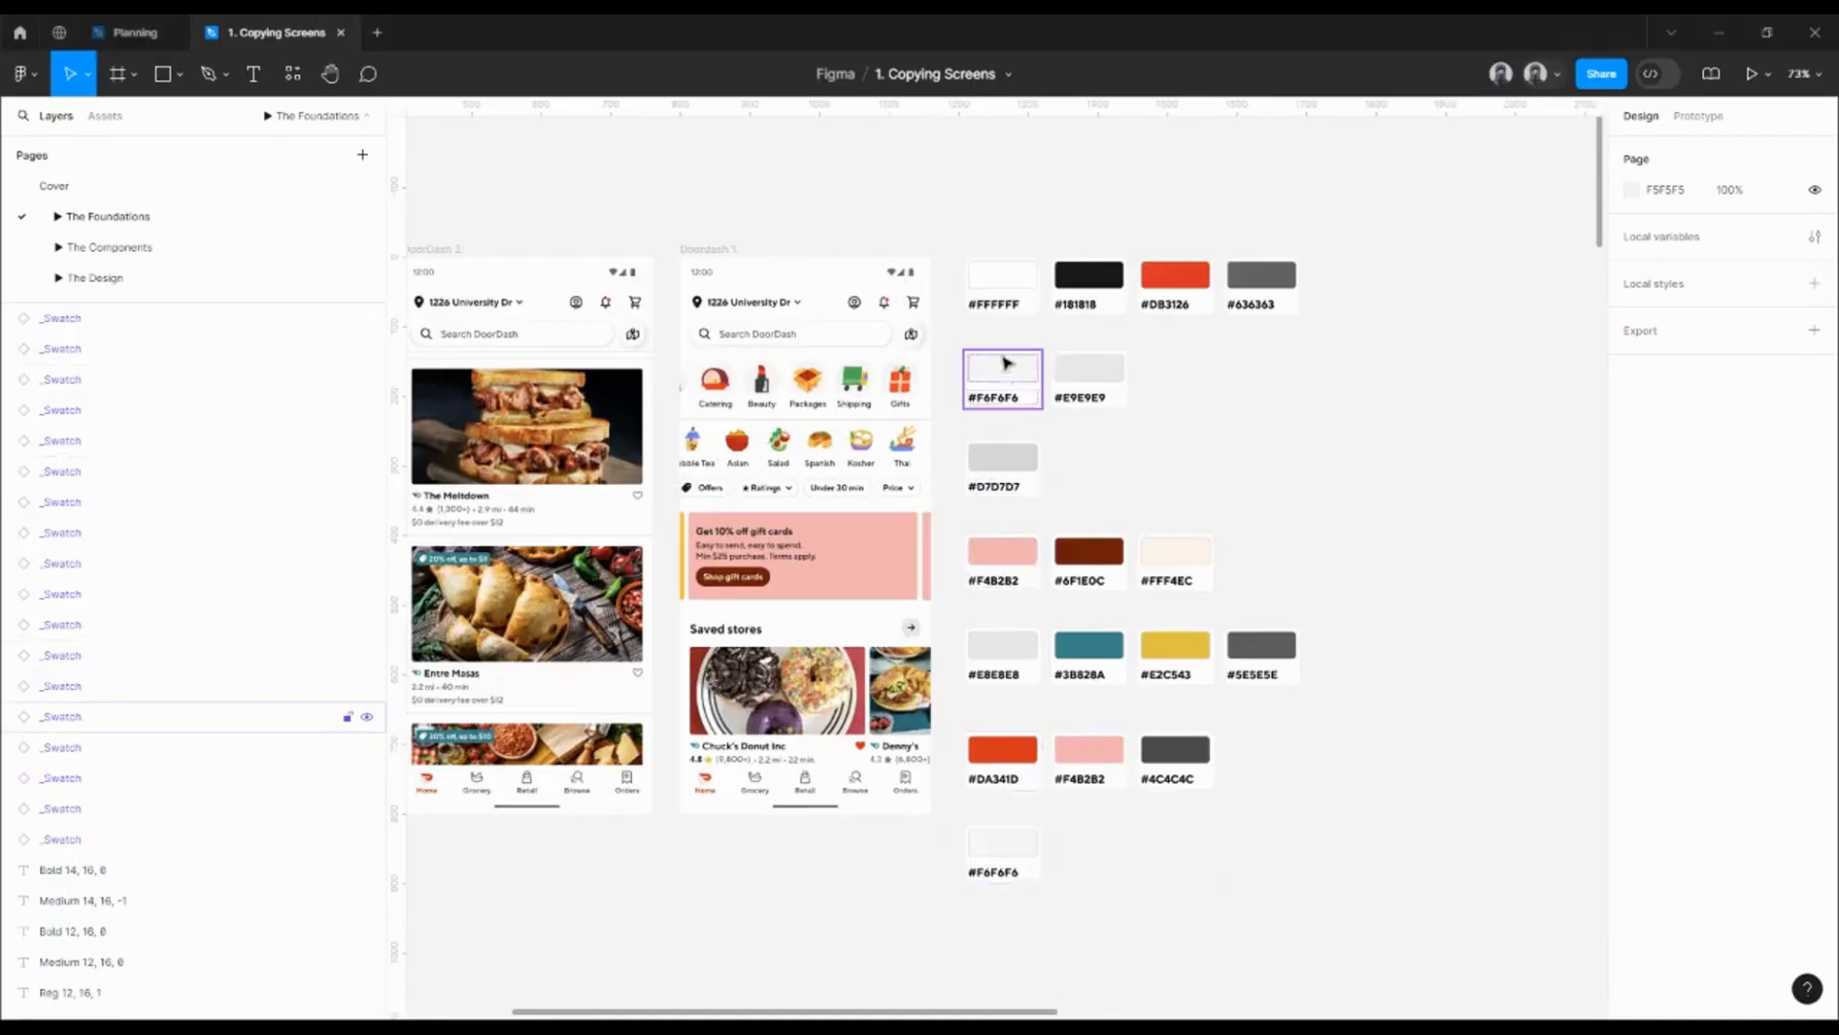
- Turn on the Usage Name property for the white FFFFFF and the black 181818 swatches in the first row
scroll(1005, 306, up, 5)
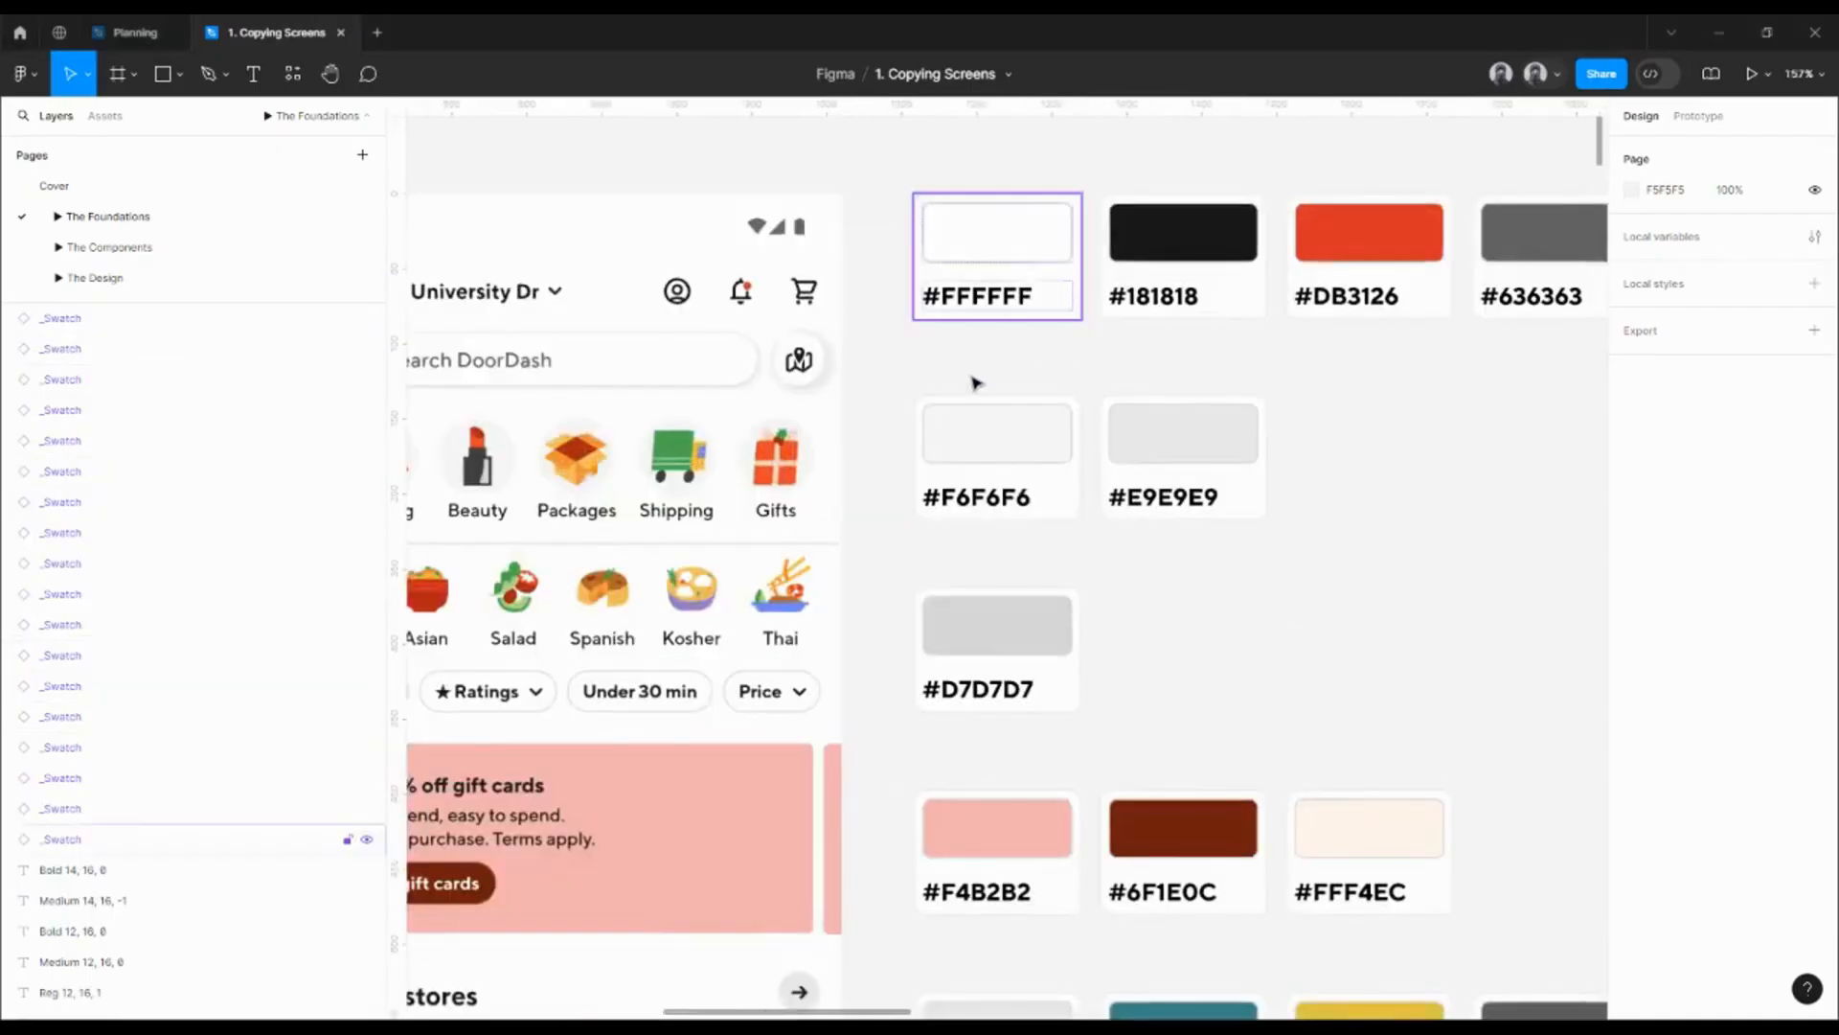
scroll(975, 384, down, 3)
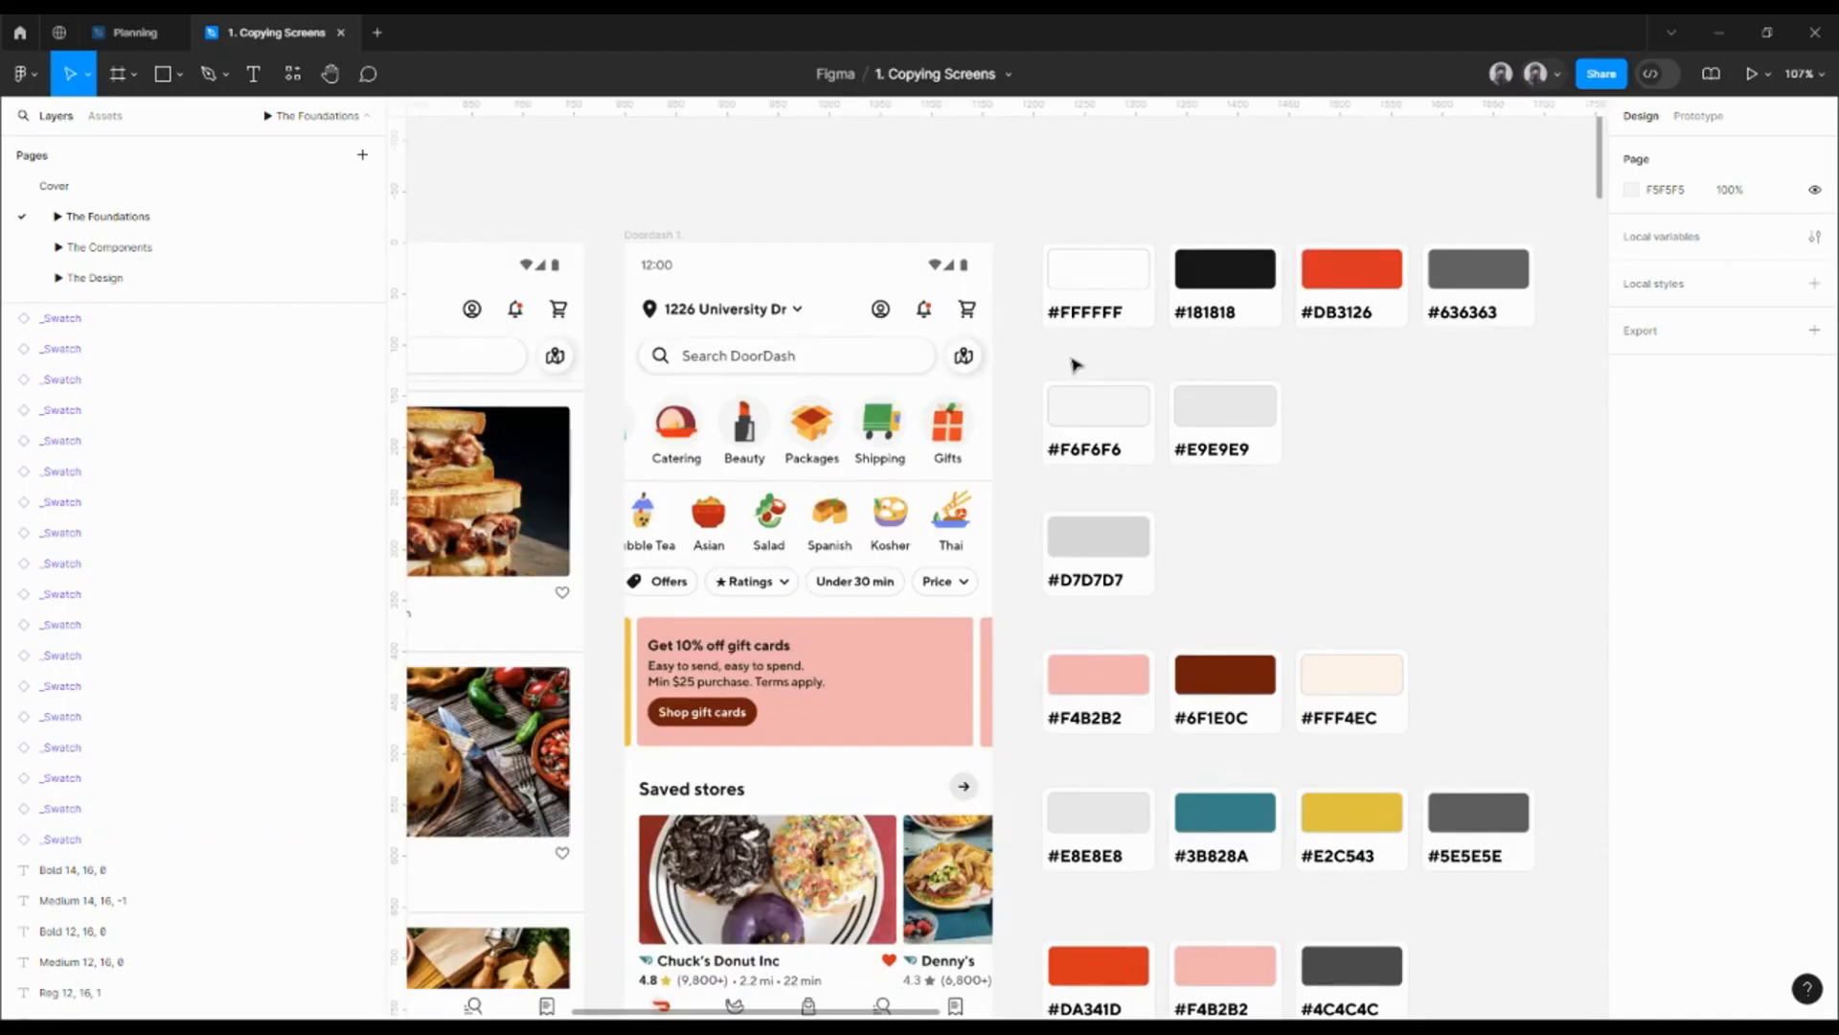
click(1071, 304)
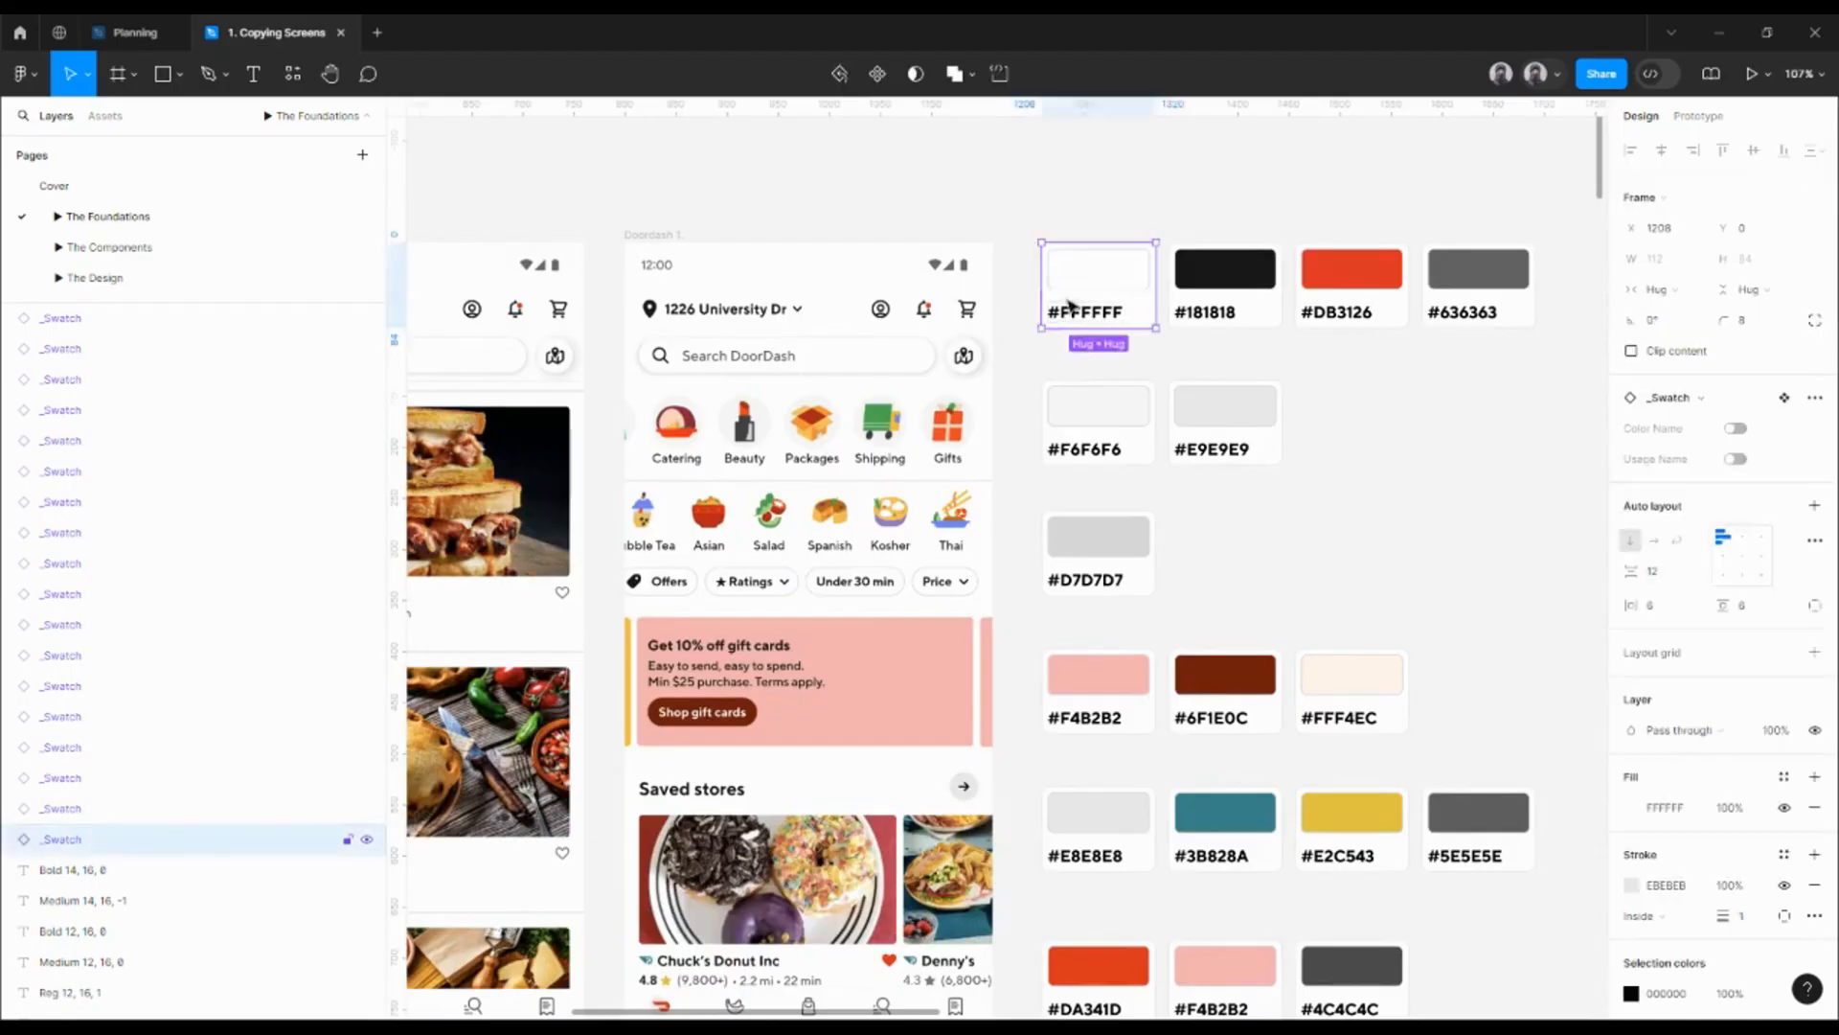
click(1736, 458)
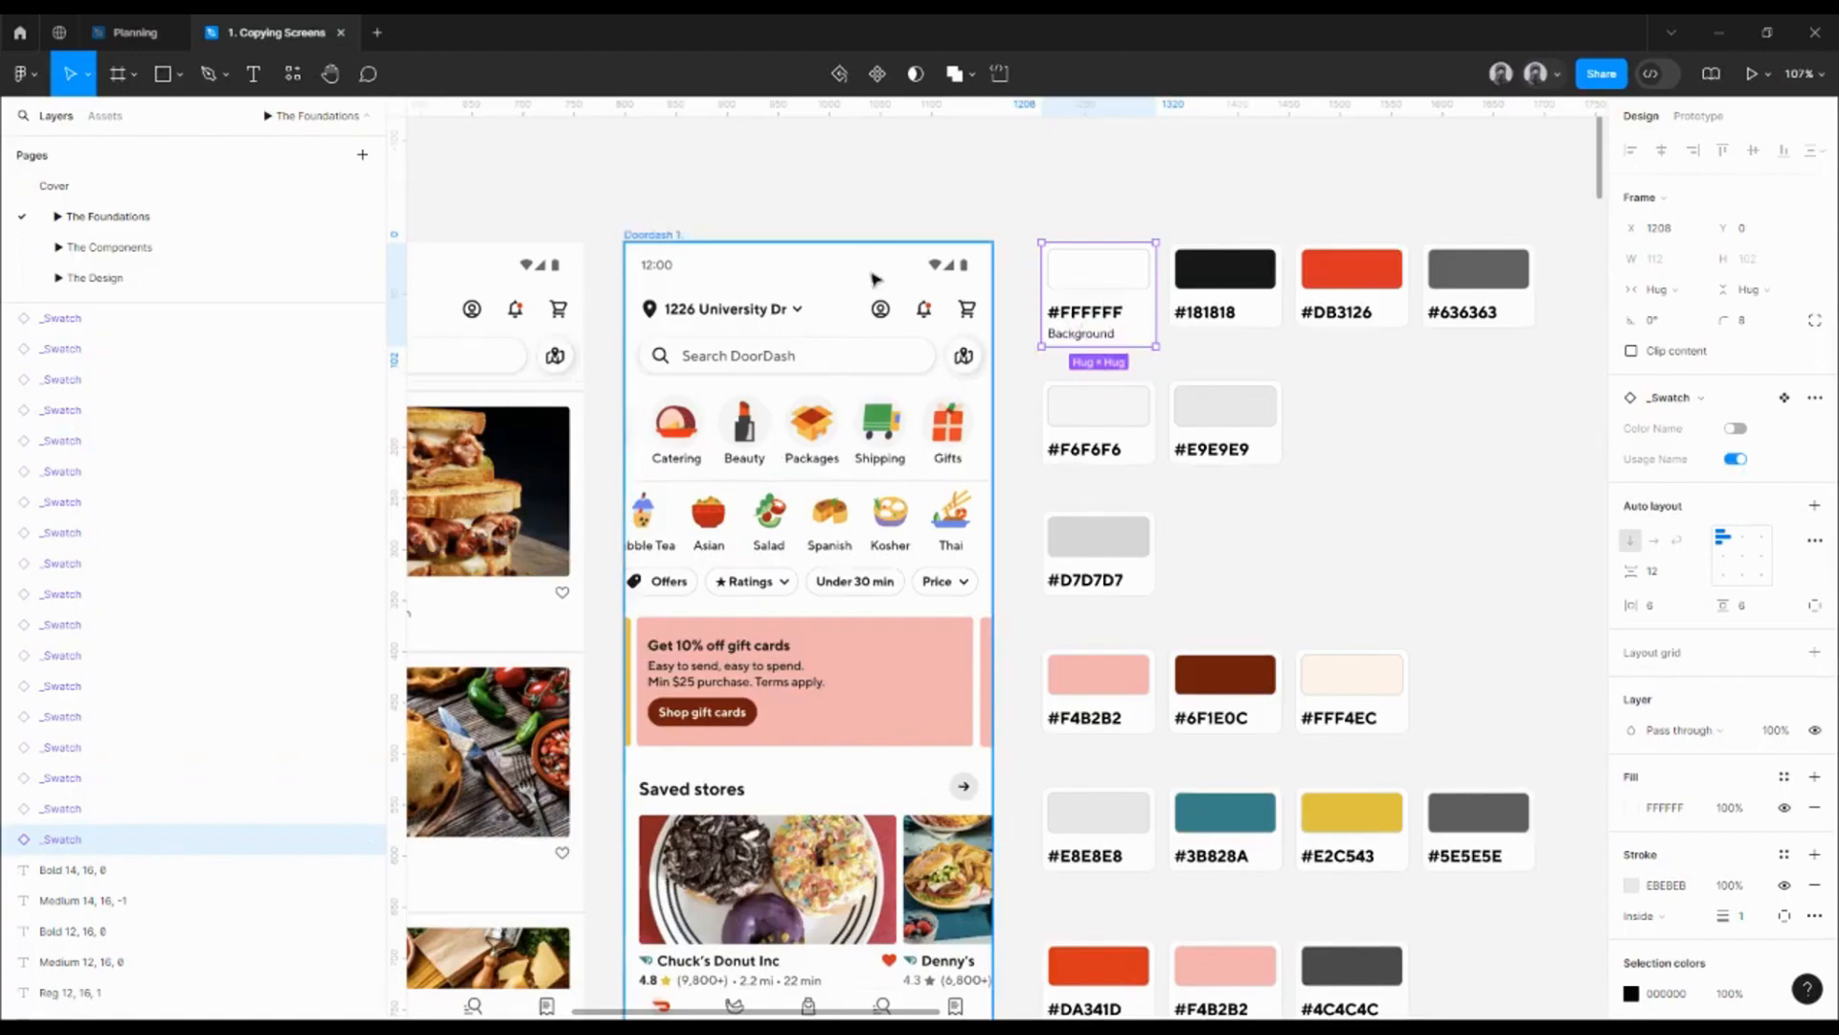
click(1203, 287)
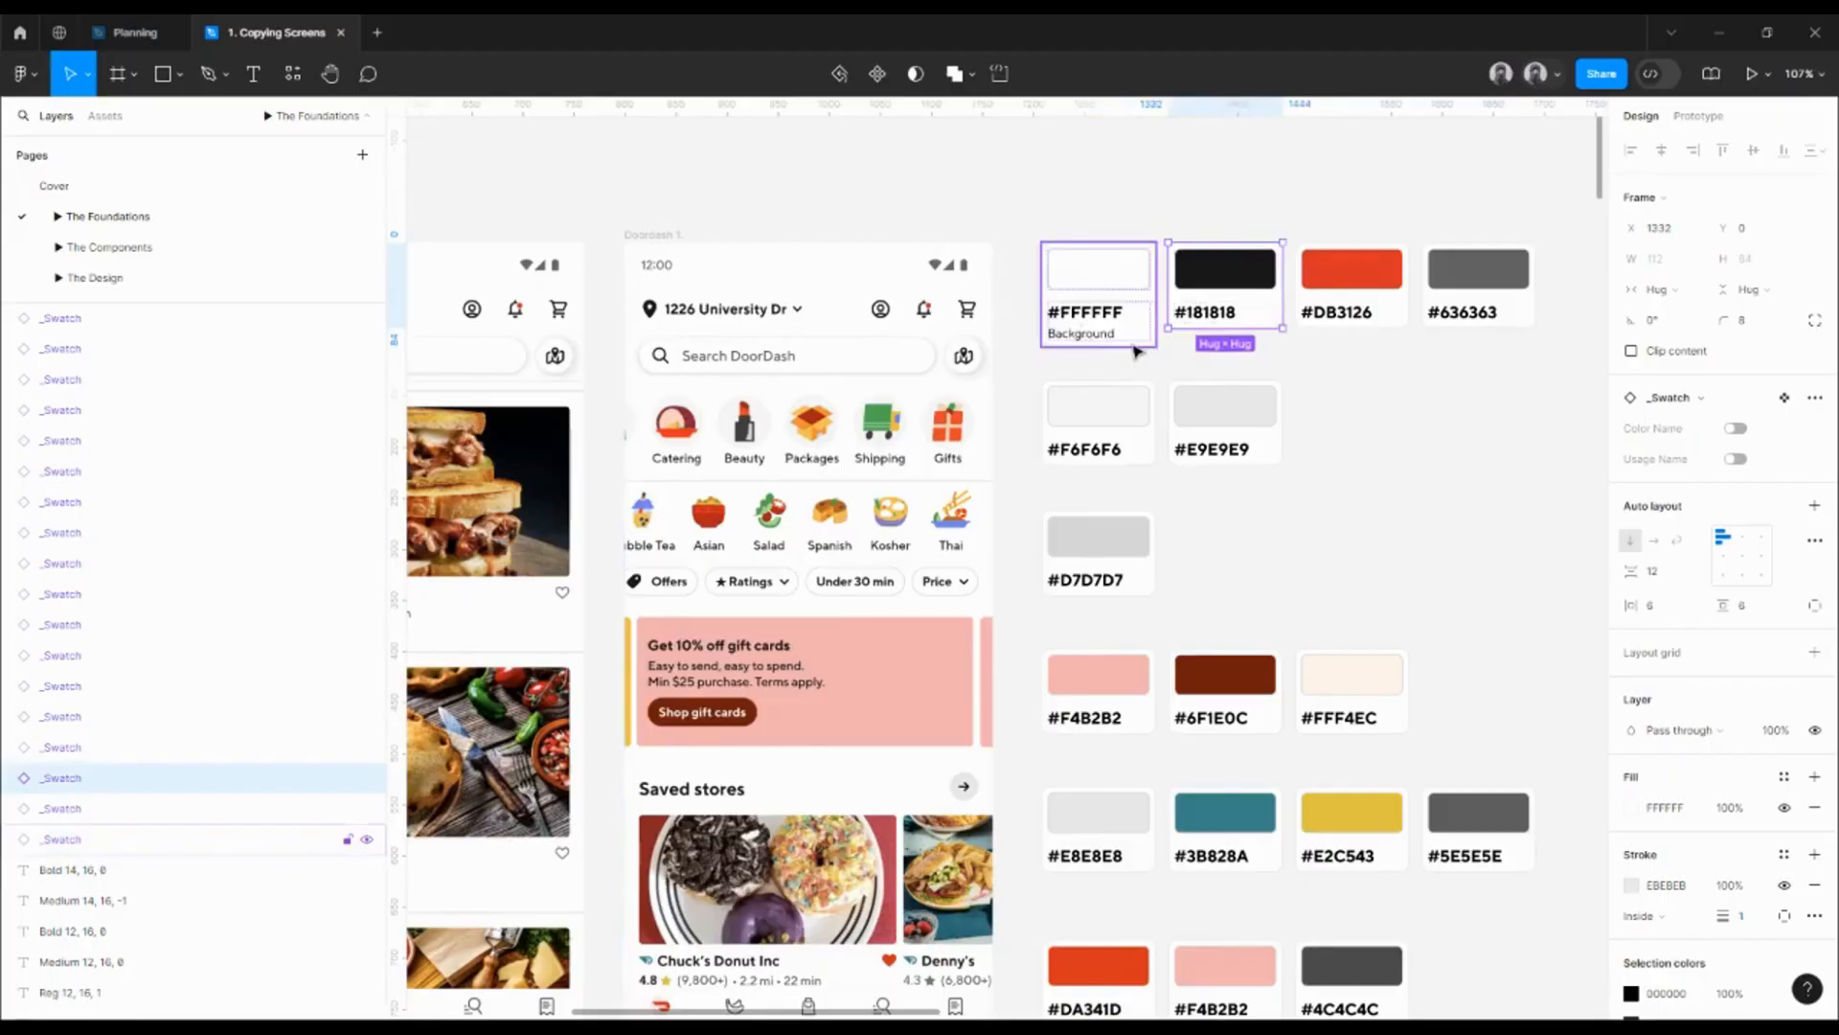
click(1732, 461)
- Select all the swatches, turn on their Usage Name property, and compare the usage labels with the DoorDash 1 screen
scroll(931, 280, down, 3)
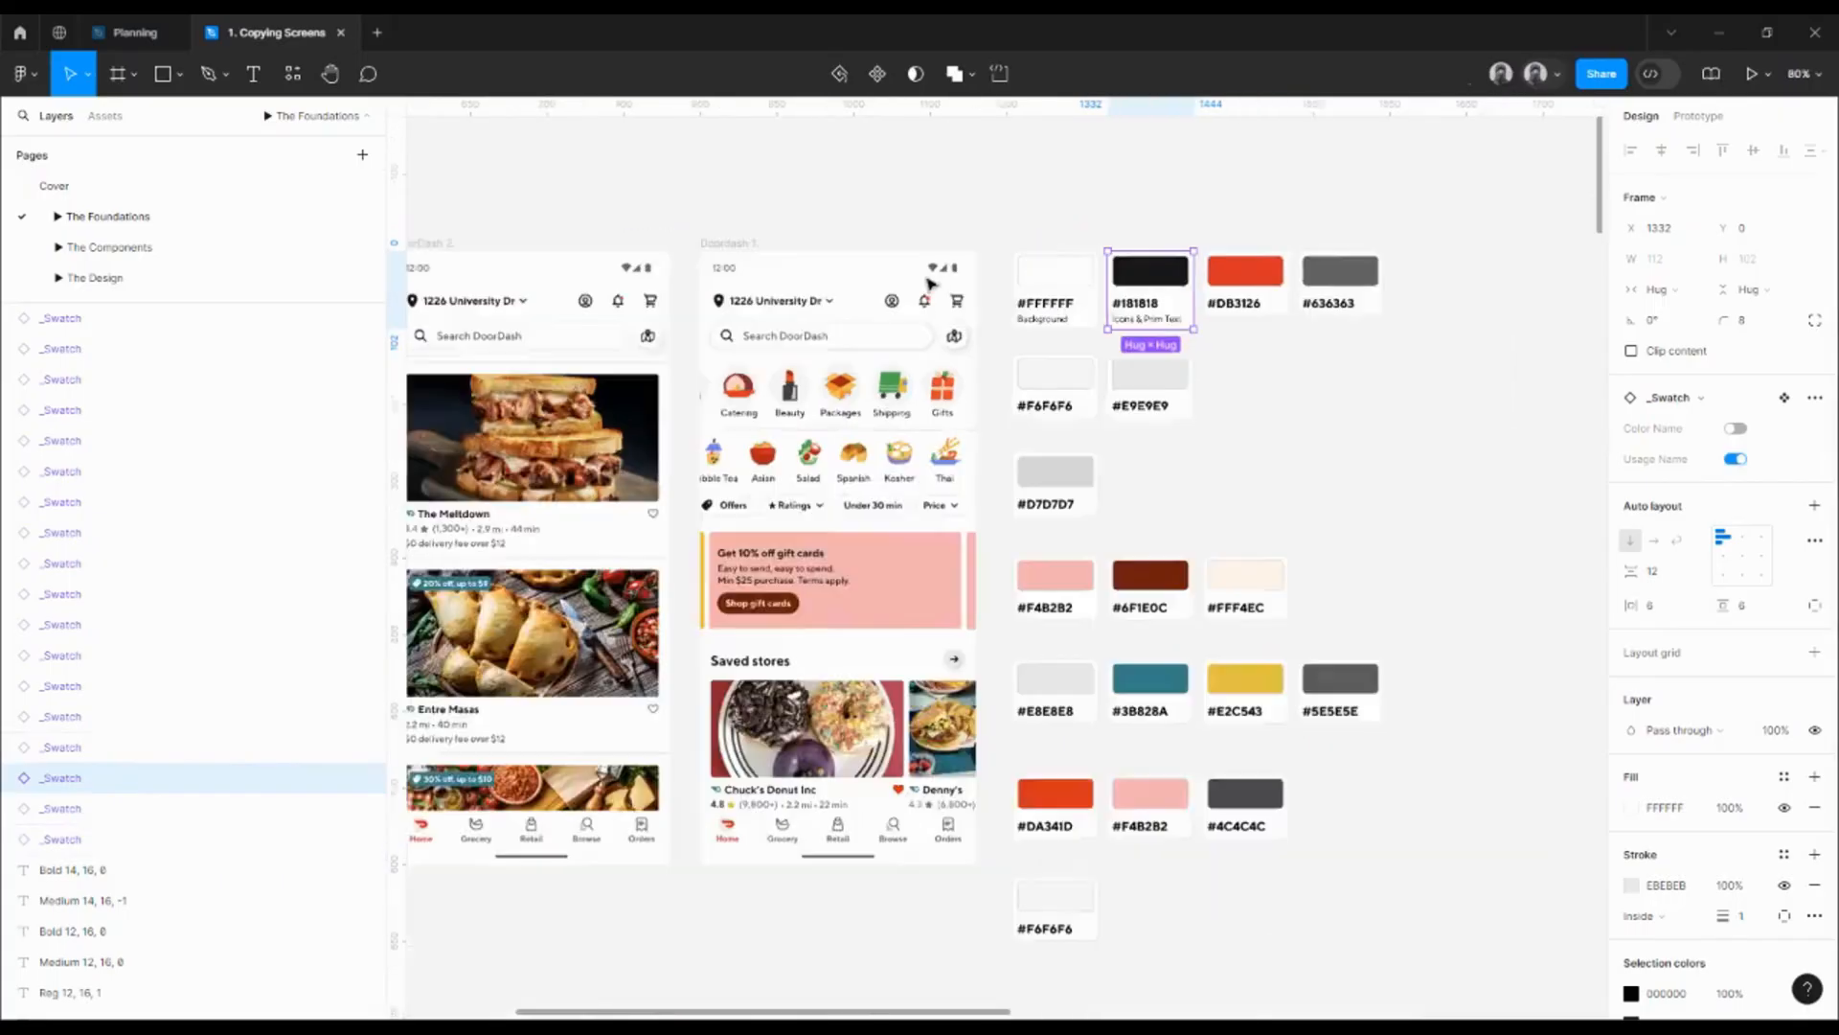
drag(999, 202, 1355, 932)
click(1734, 460)
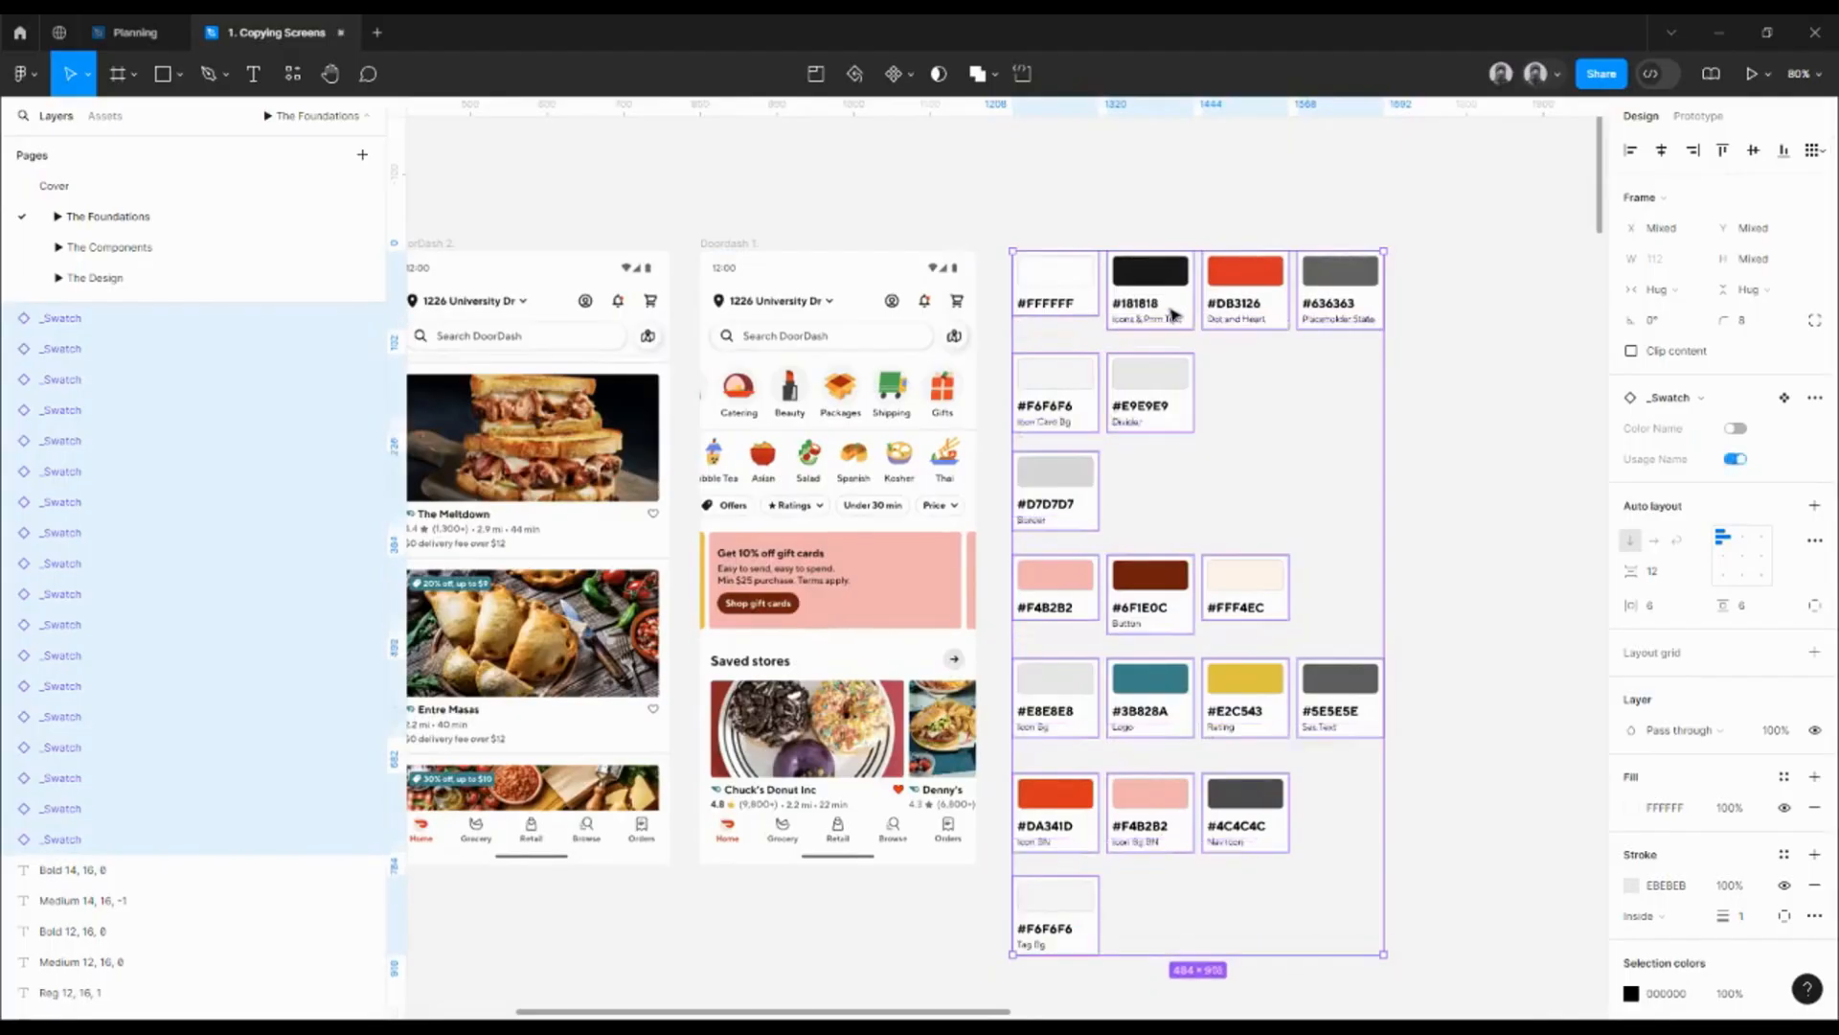
click(1178, 193)
scroll(1144, 269, up, 5)
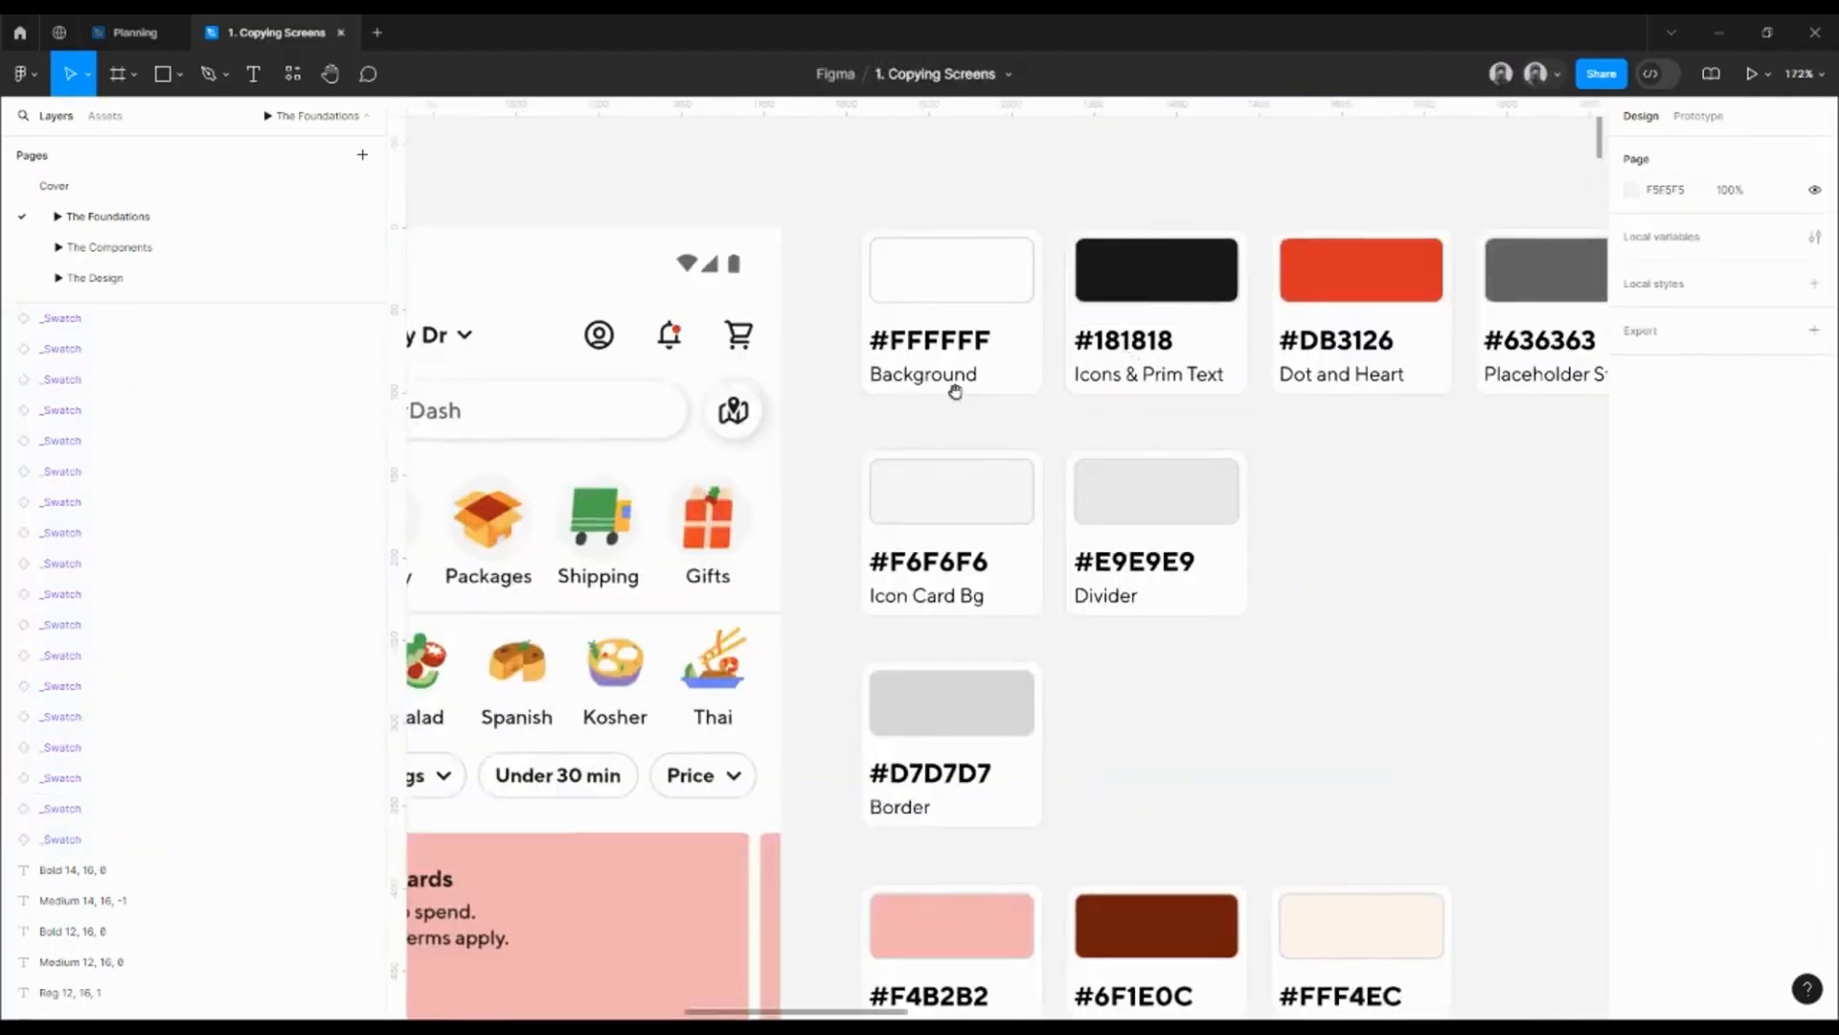
drag(957, 390, 1177, 404)
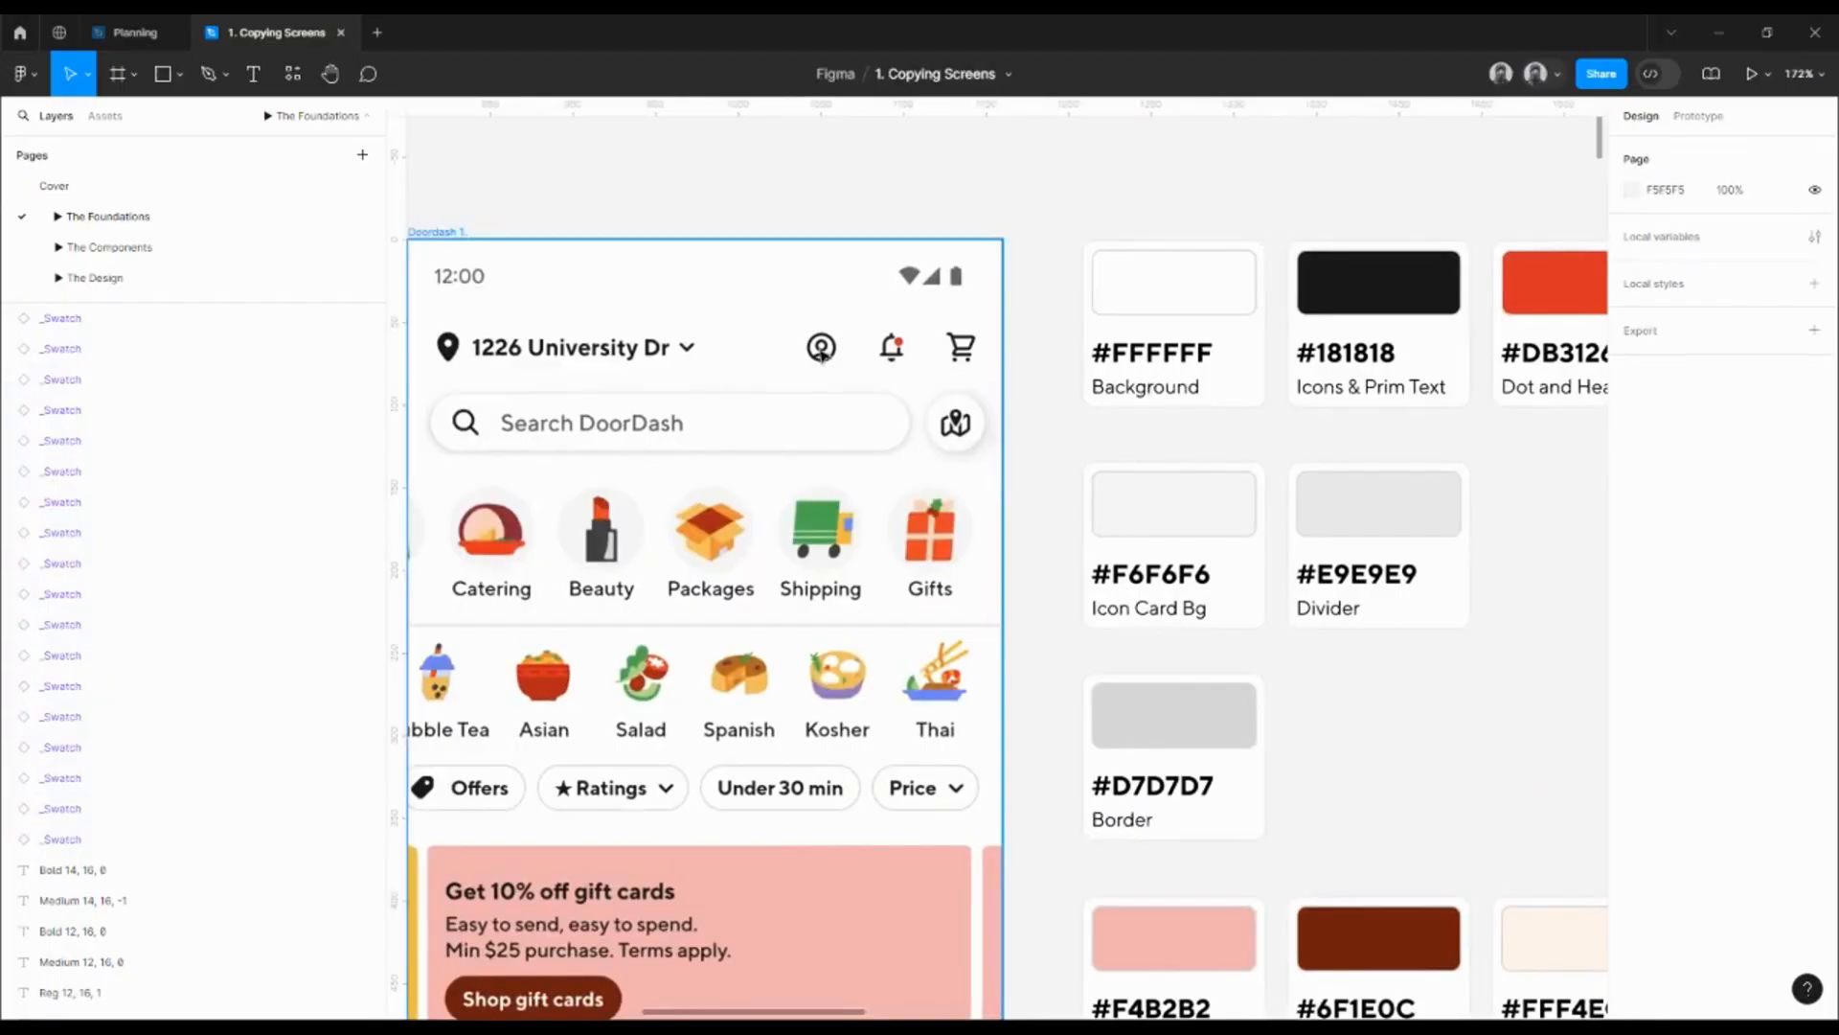
scroll(618, 422, down, 2)
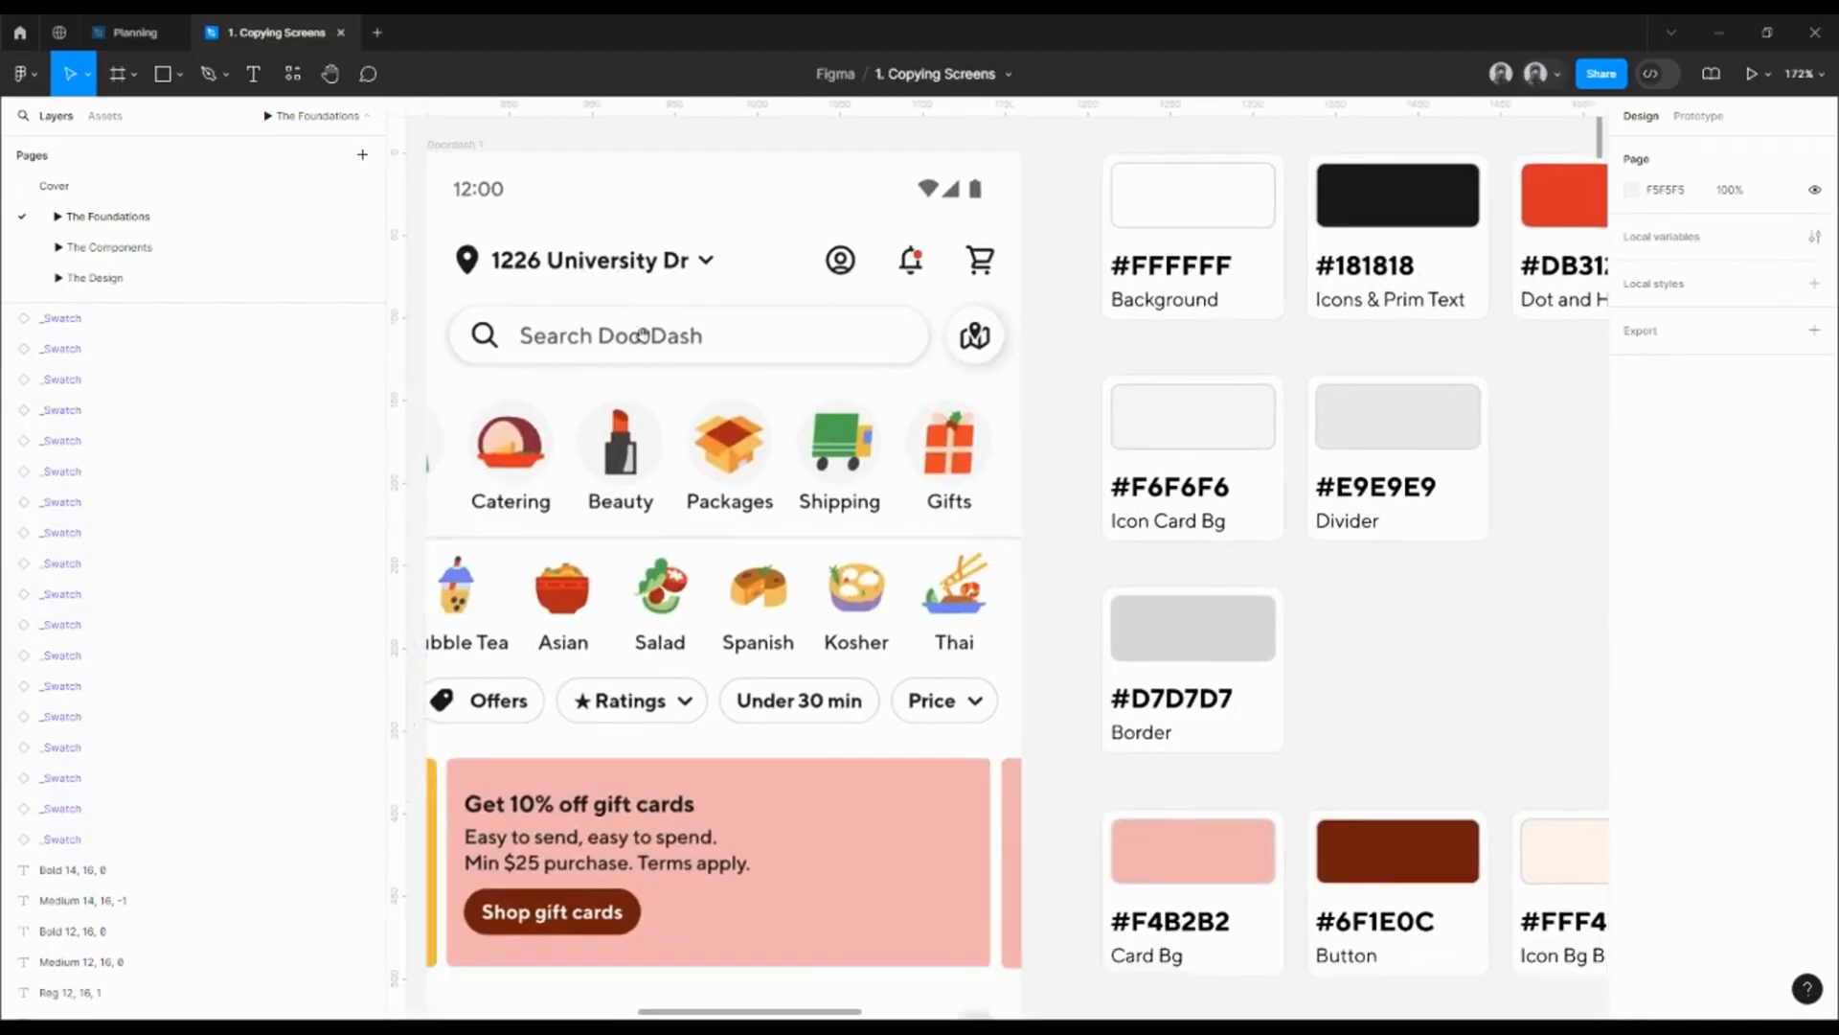
- Review the swatches' usage labels row by row against the elements of the DoorDash 1 screen
scroll(649, 347, down, 3)
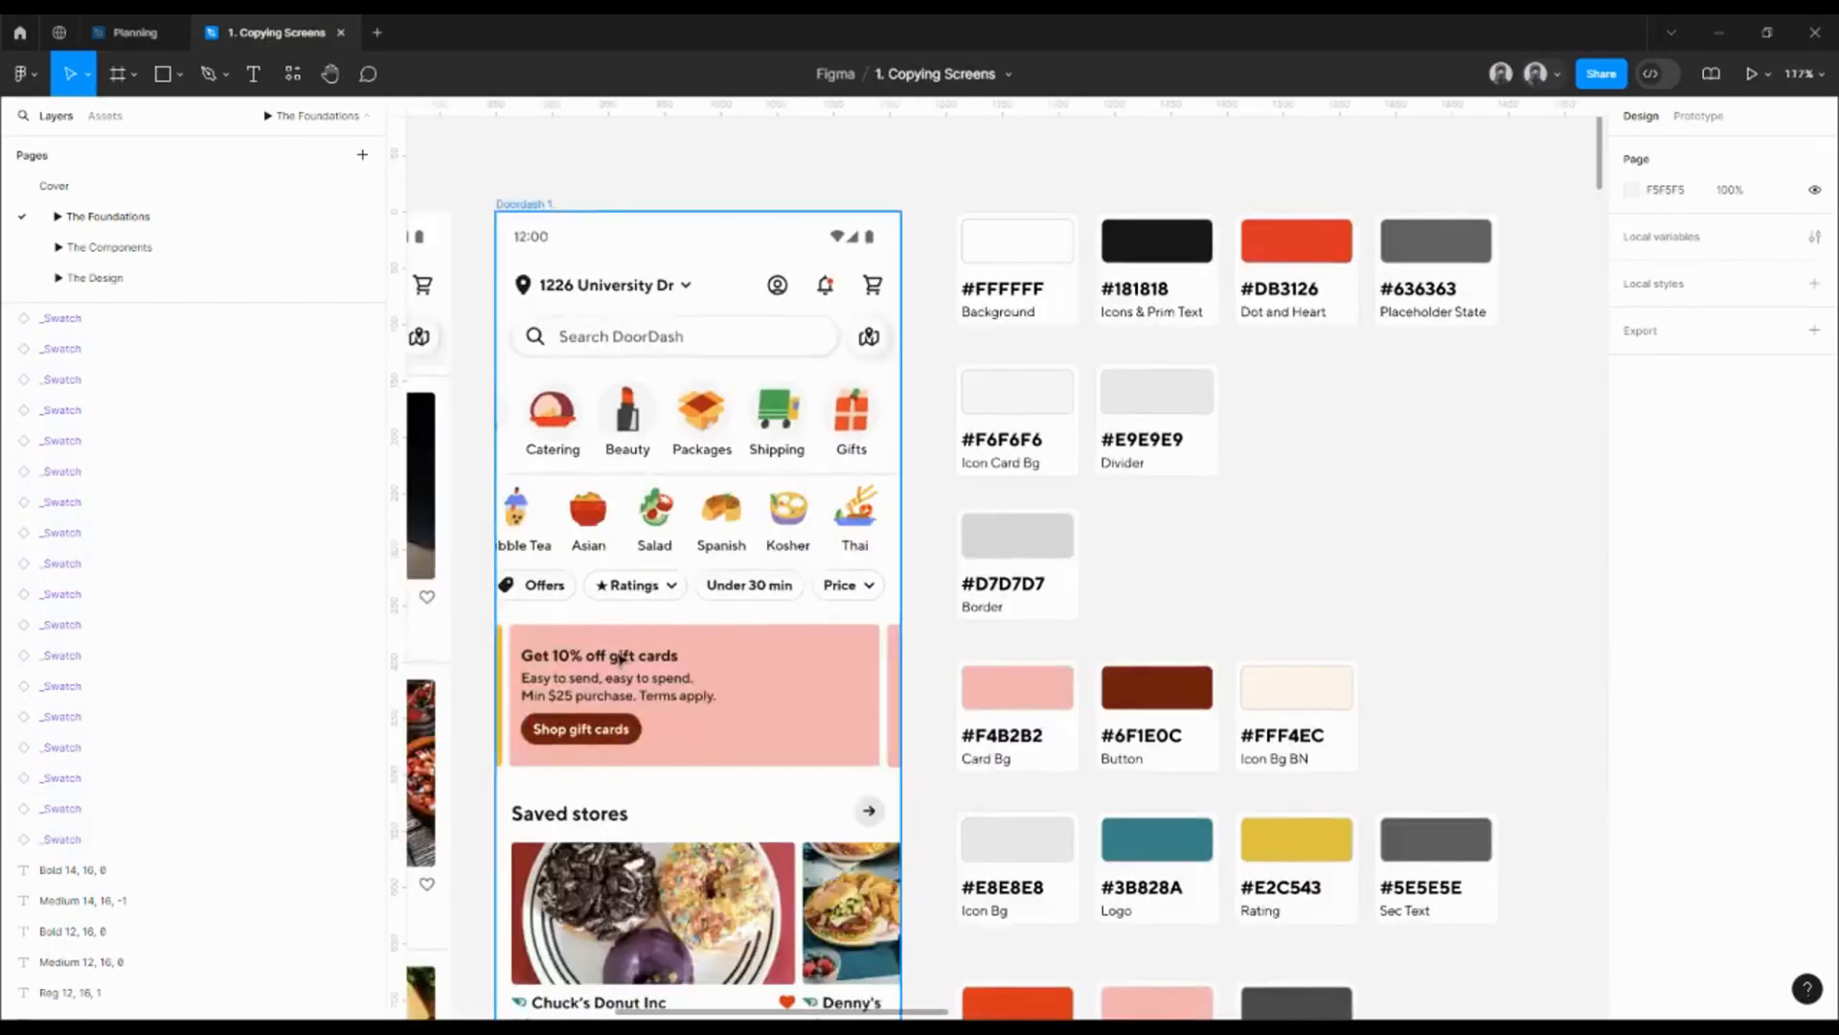
scroll(679, 691, down, 3)
scroll(678, 692, up, 4)
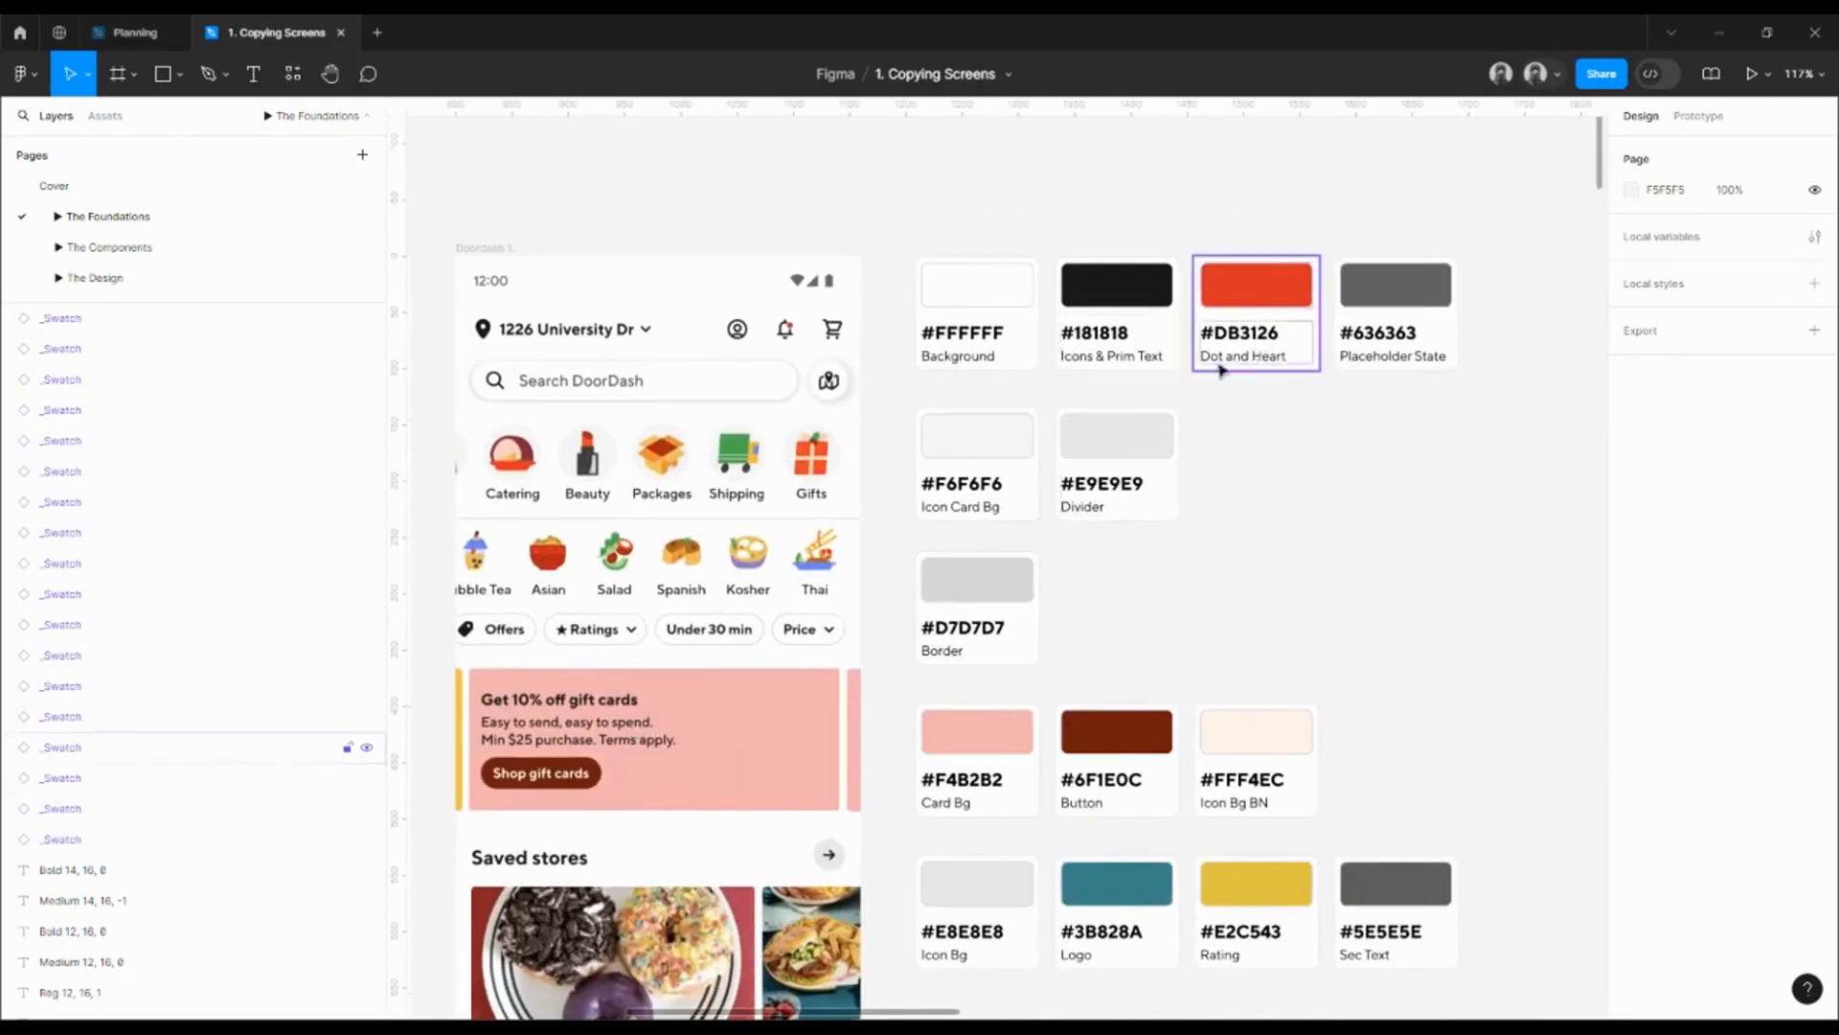
drag(742, 634, 770, 410)
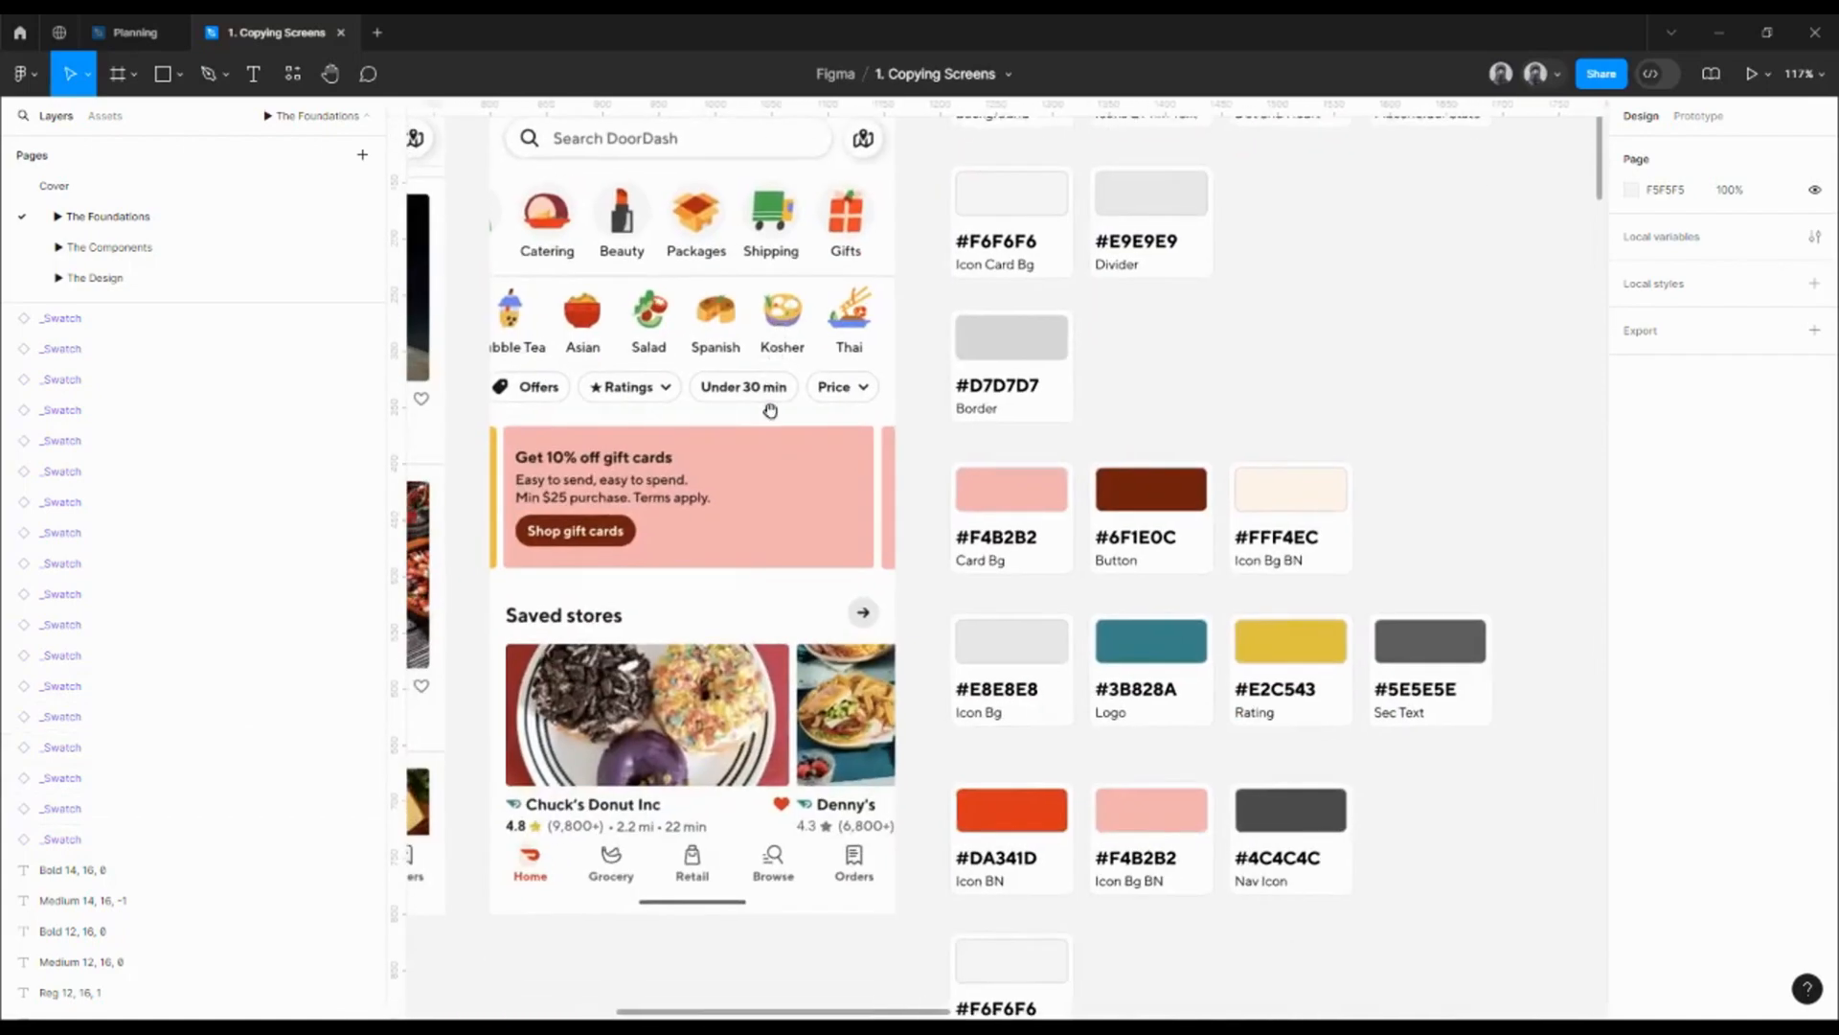
drag(1214, 427, 1153, 582)
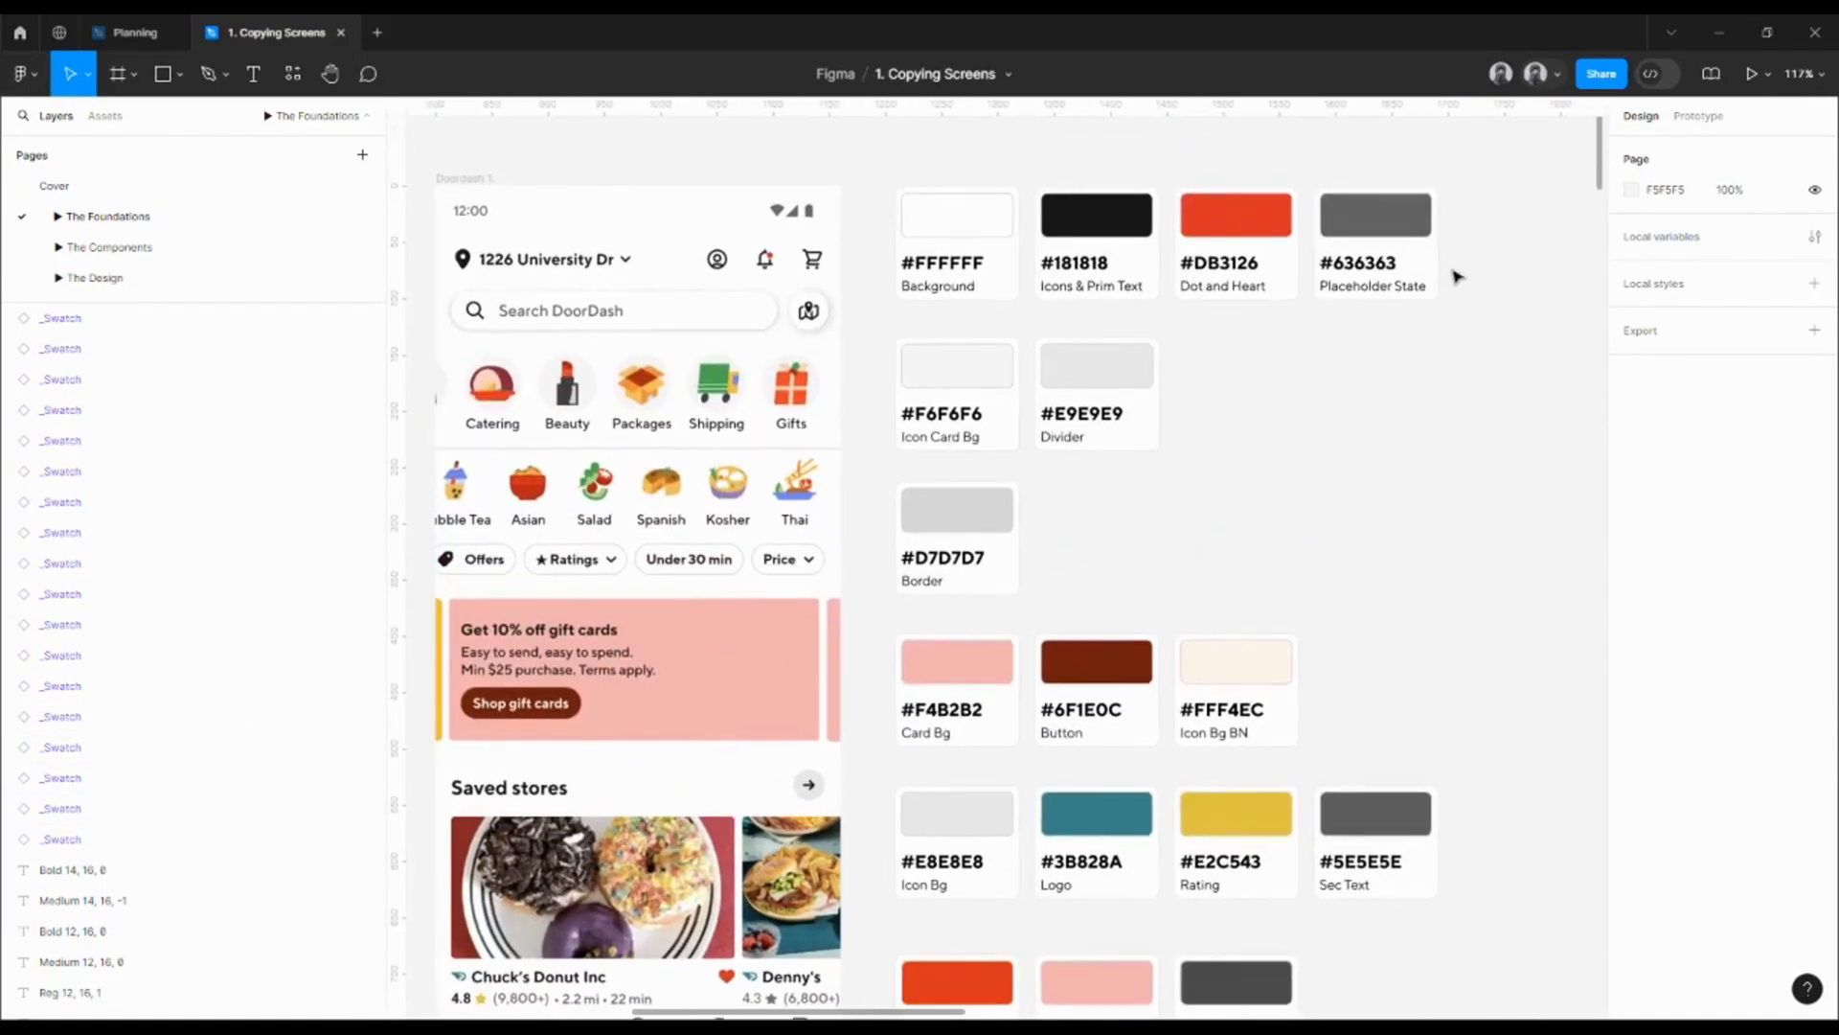
drag(1151, 418, 1237, 410)
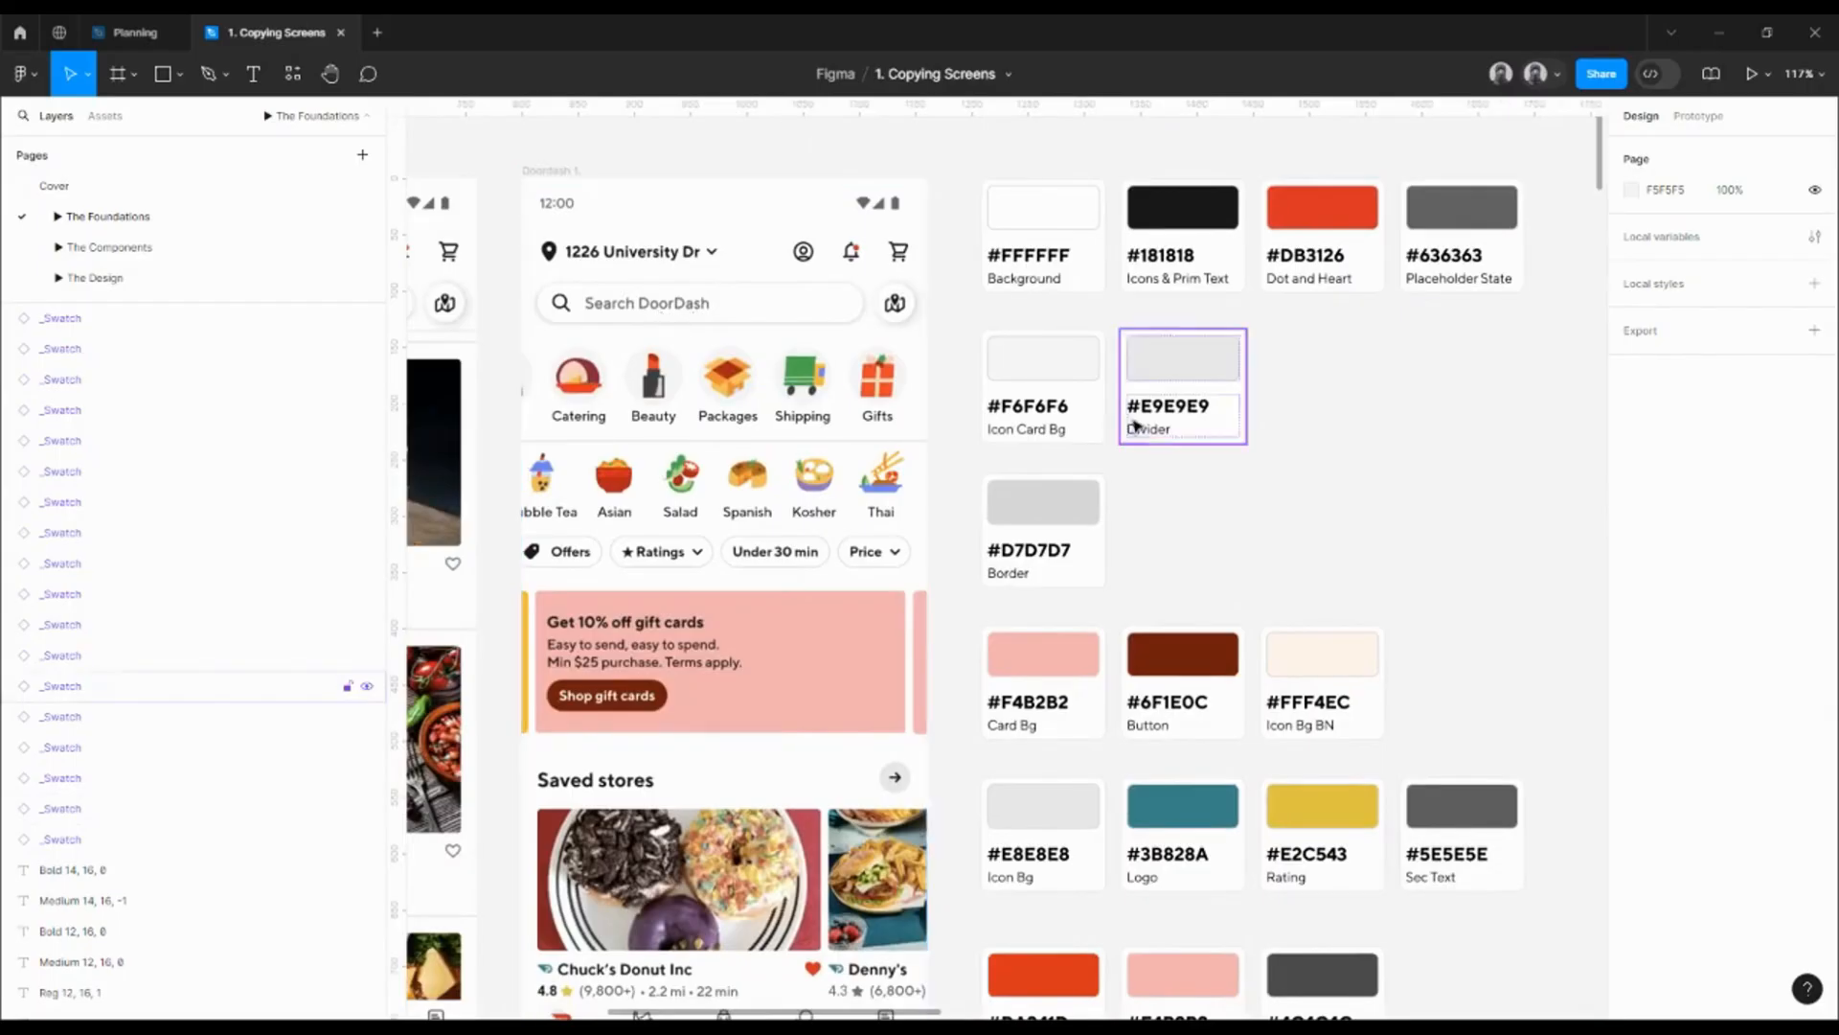
click(1049, 408)
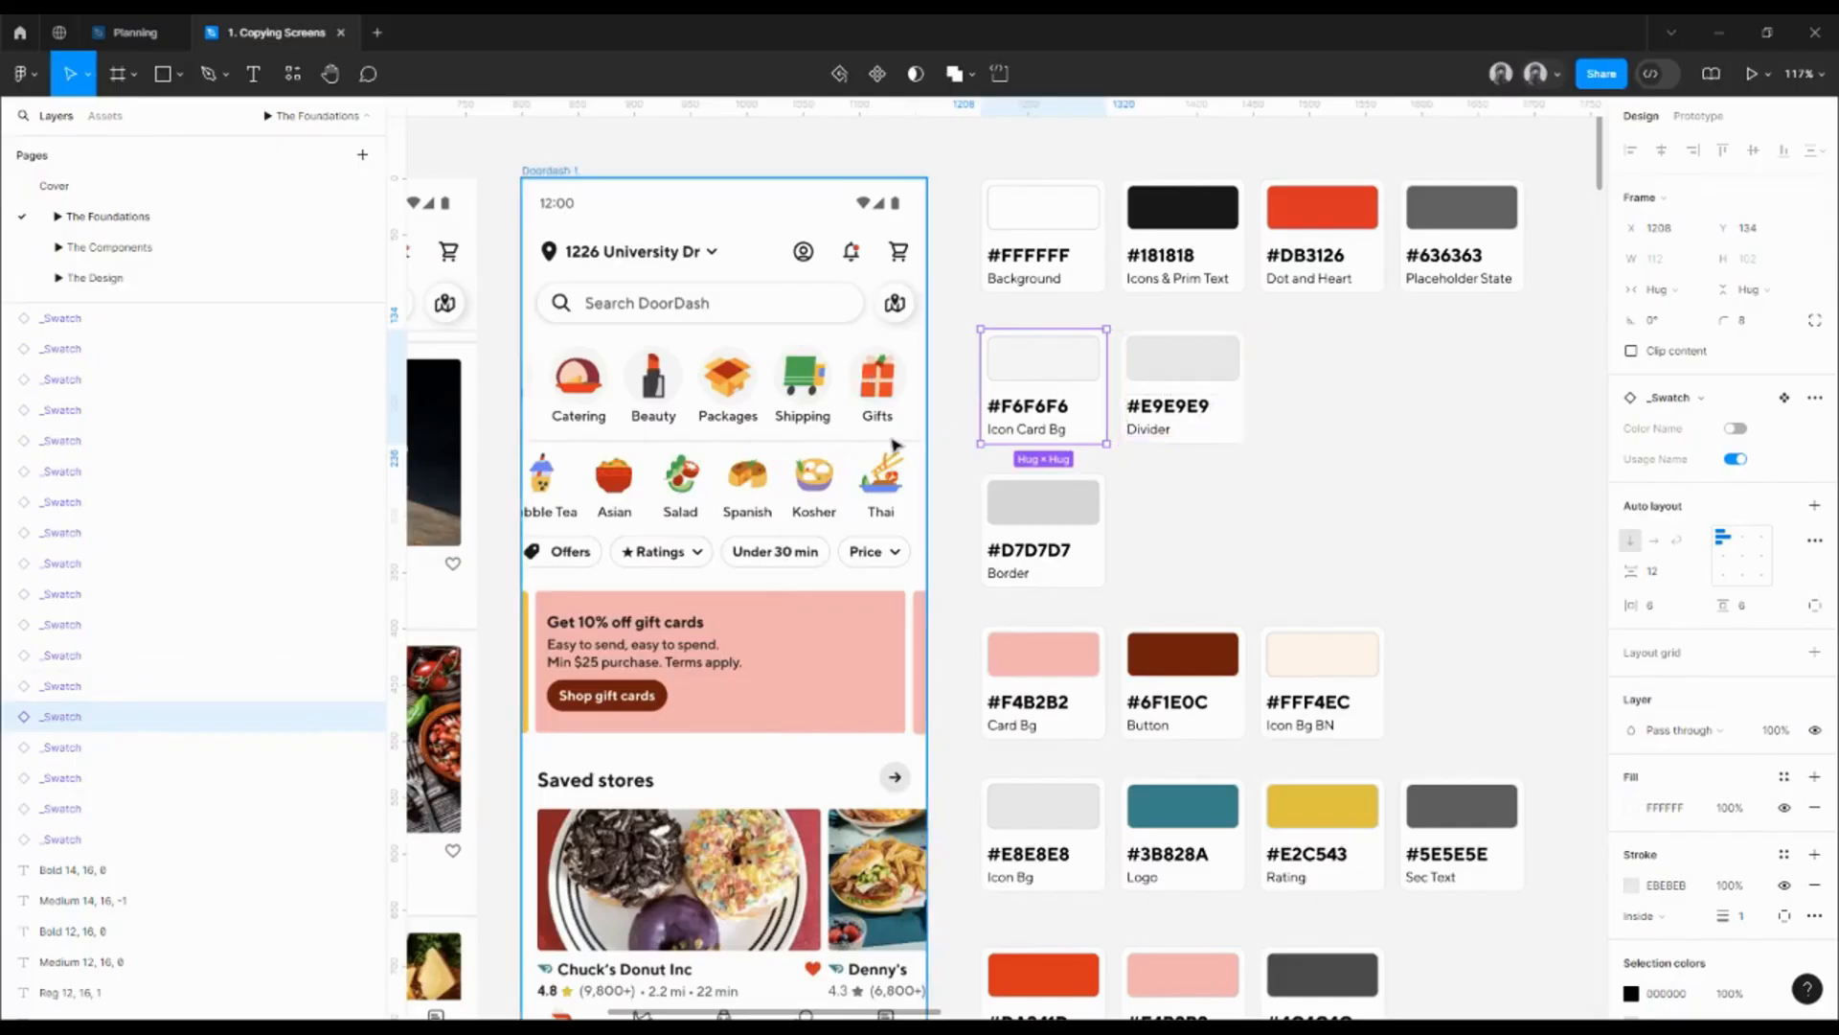
scroll(1342, 565, down, 3)
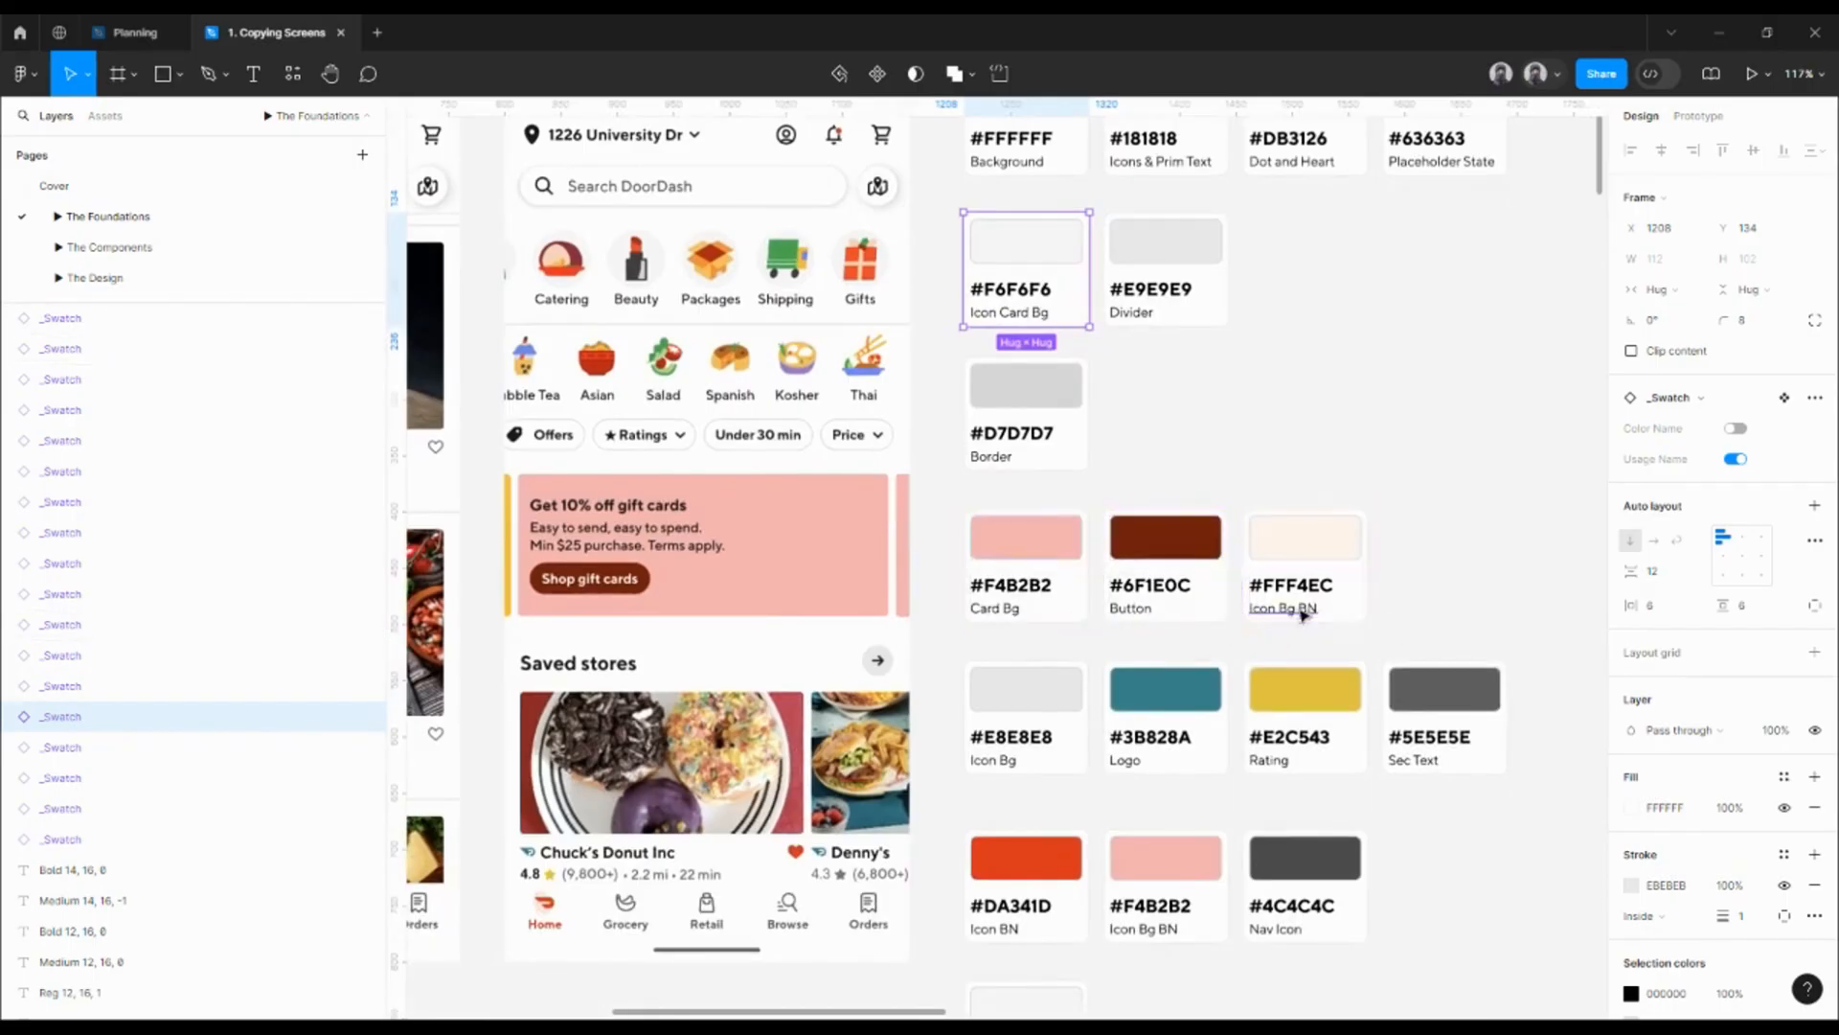
- Change the usage label of the cream FFF4EC swatch to "Text over Primary"
drag(1352, 647, 1354, 518)
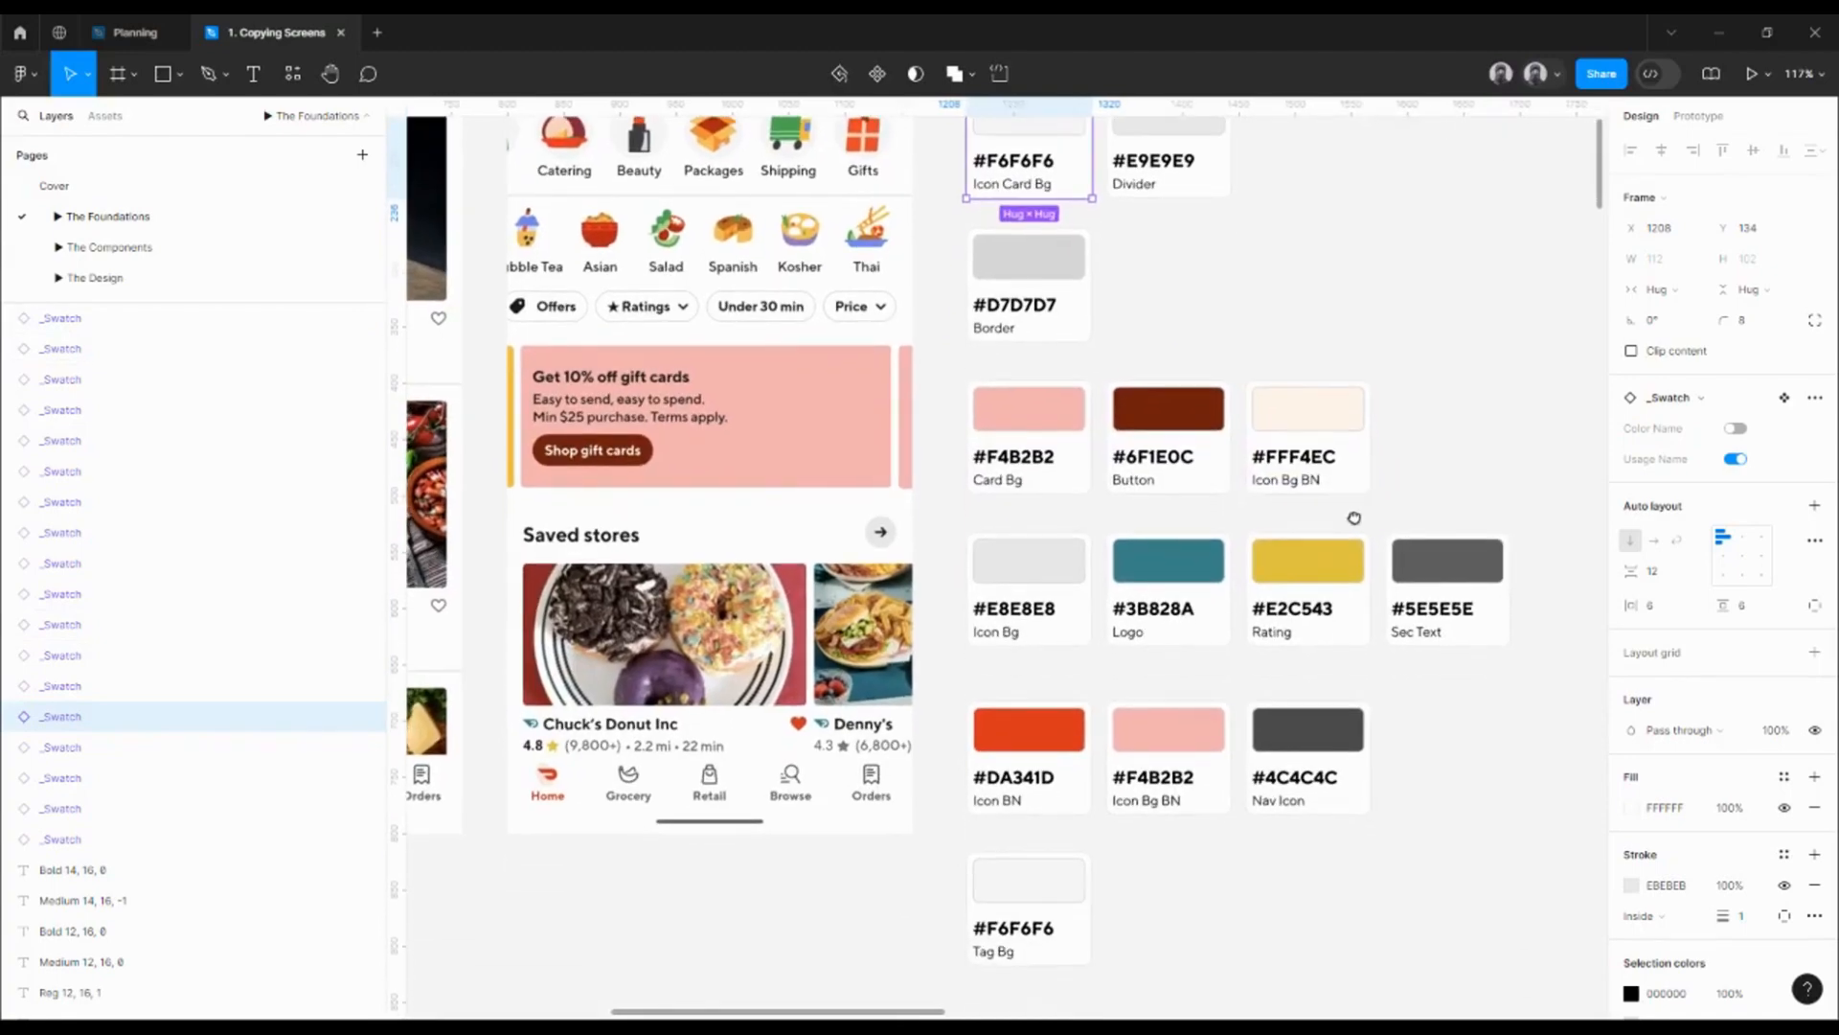
double_click(1309, 480)
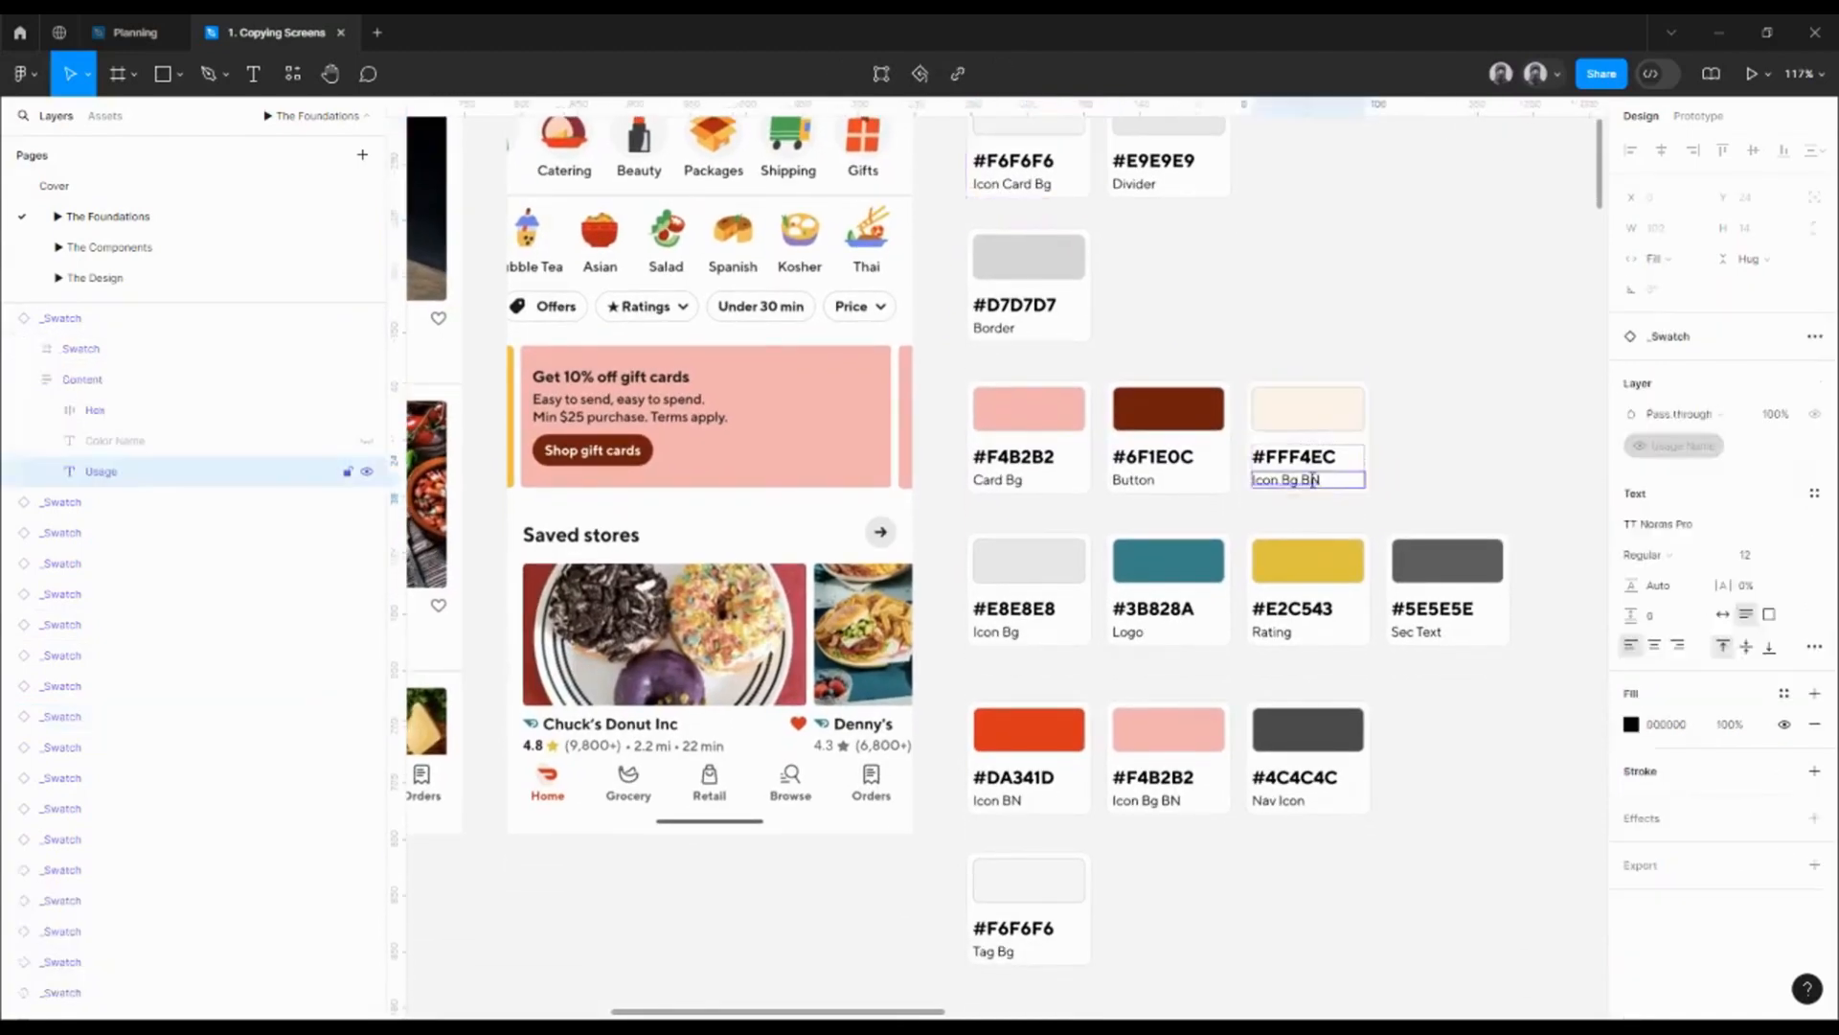
double_click(1311, 480)
text(I)
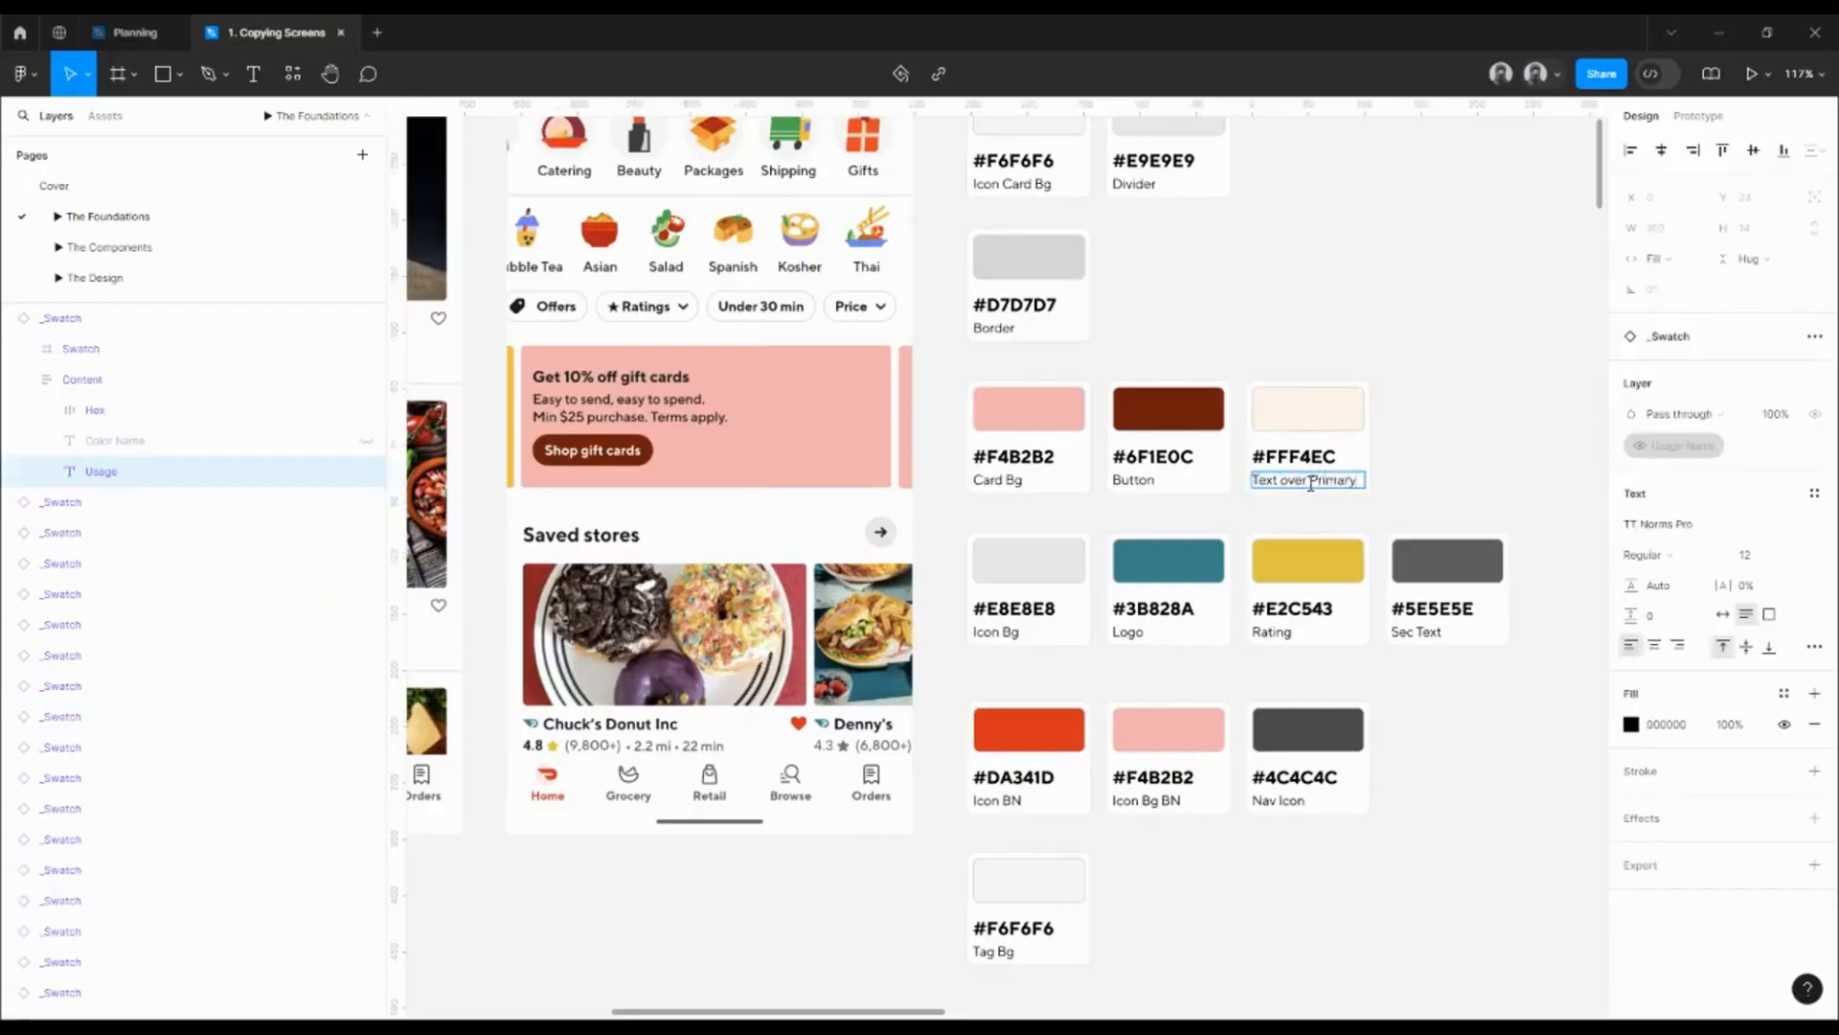
key(Escape)
click(1449, 421)
- Duplicate all the palette swatches and place the copy just below the Colors frame
scroll(1449, 422, down, 1)
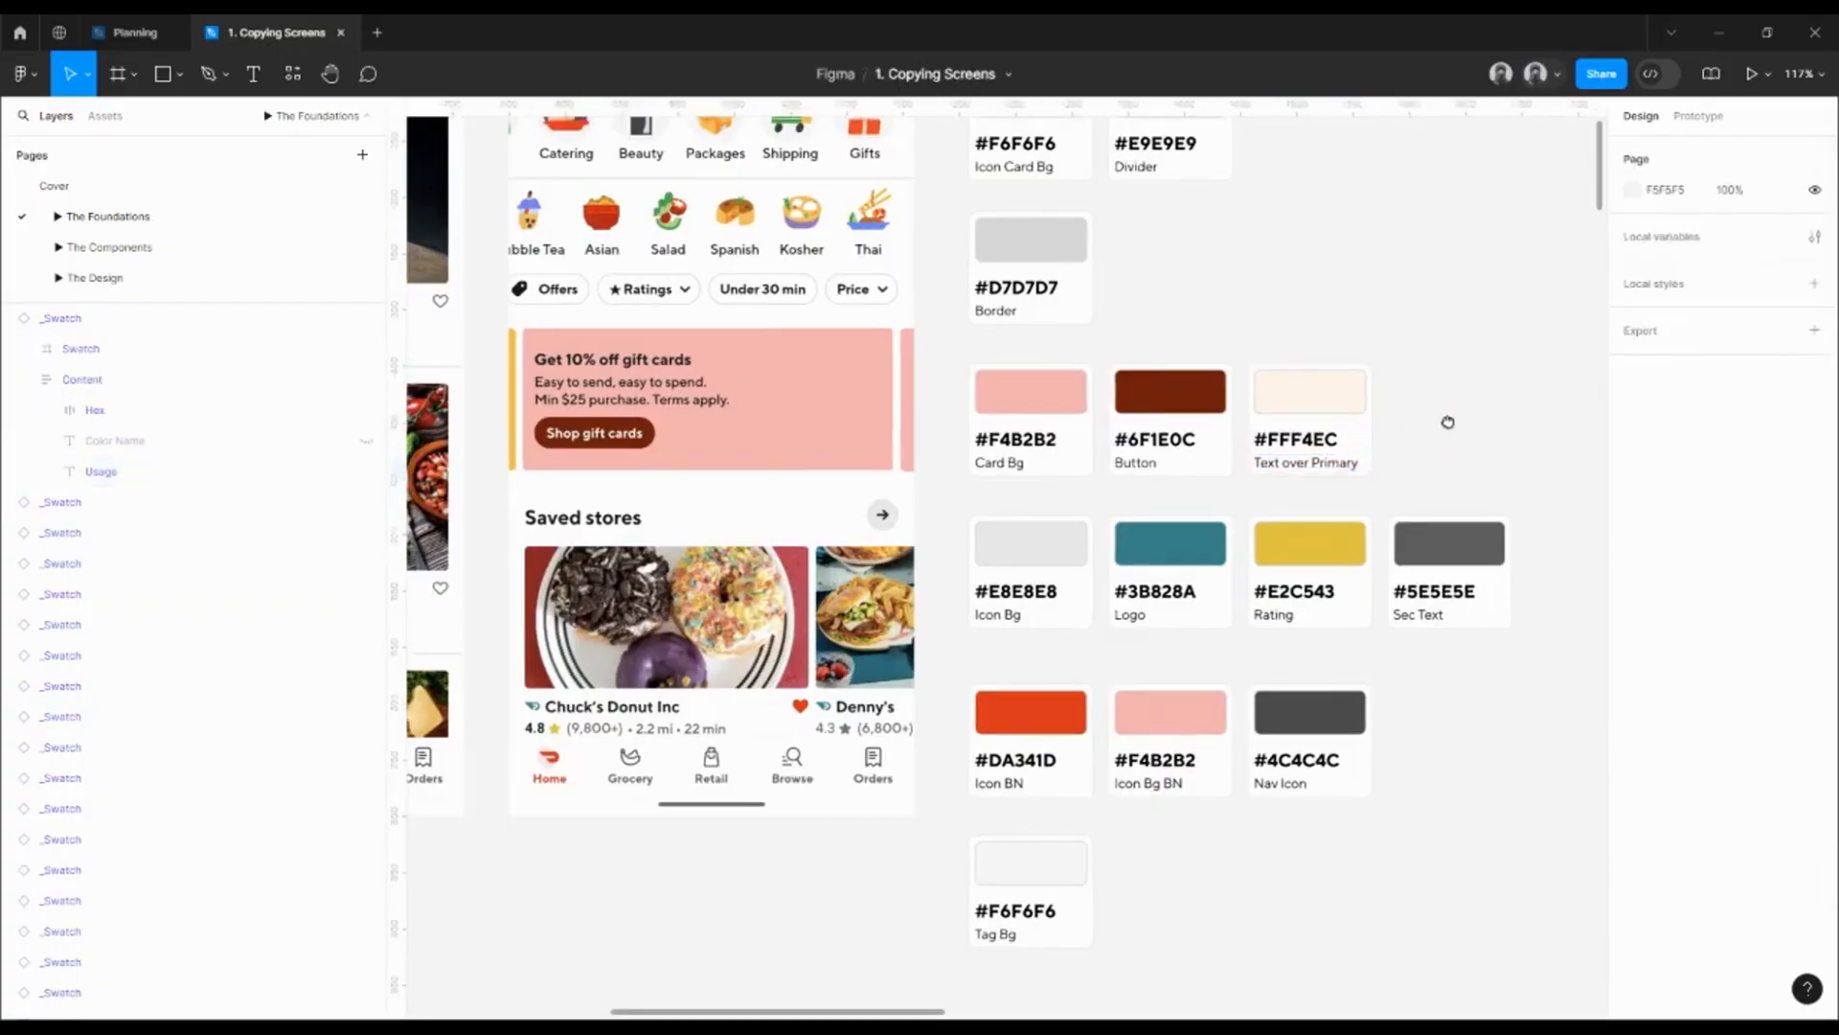
scroll(1448, 421, down, 1)
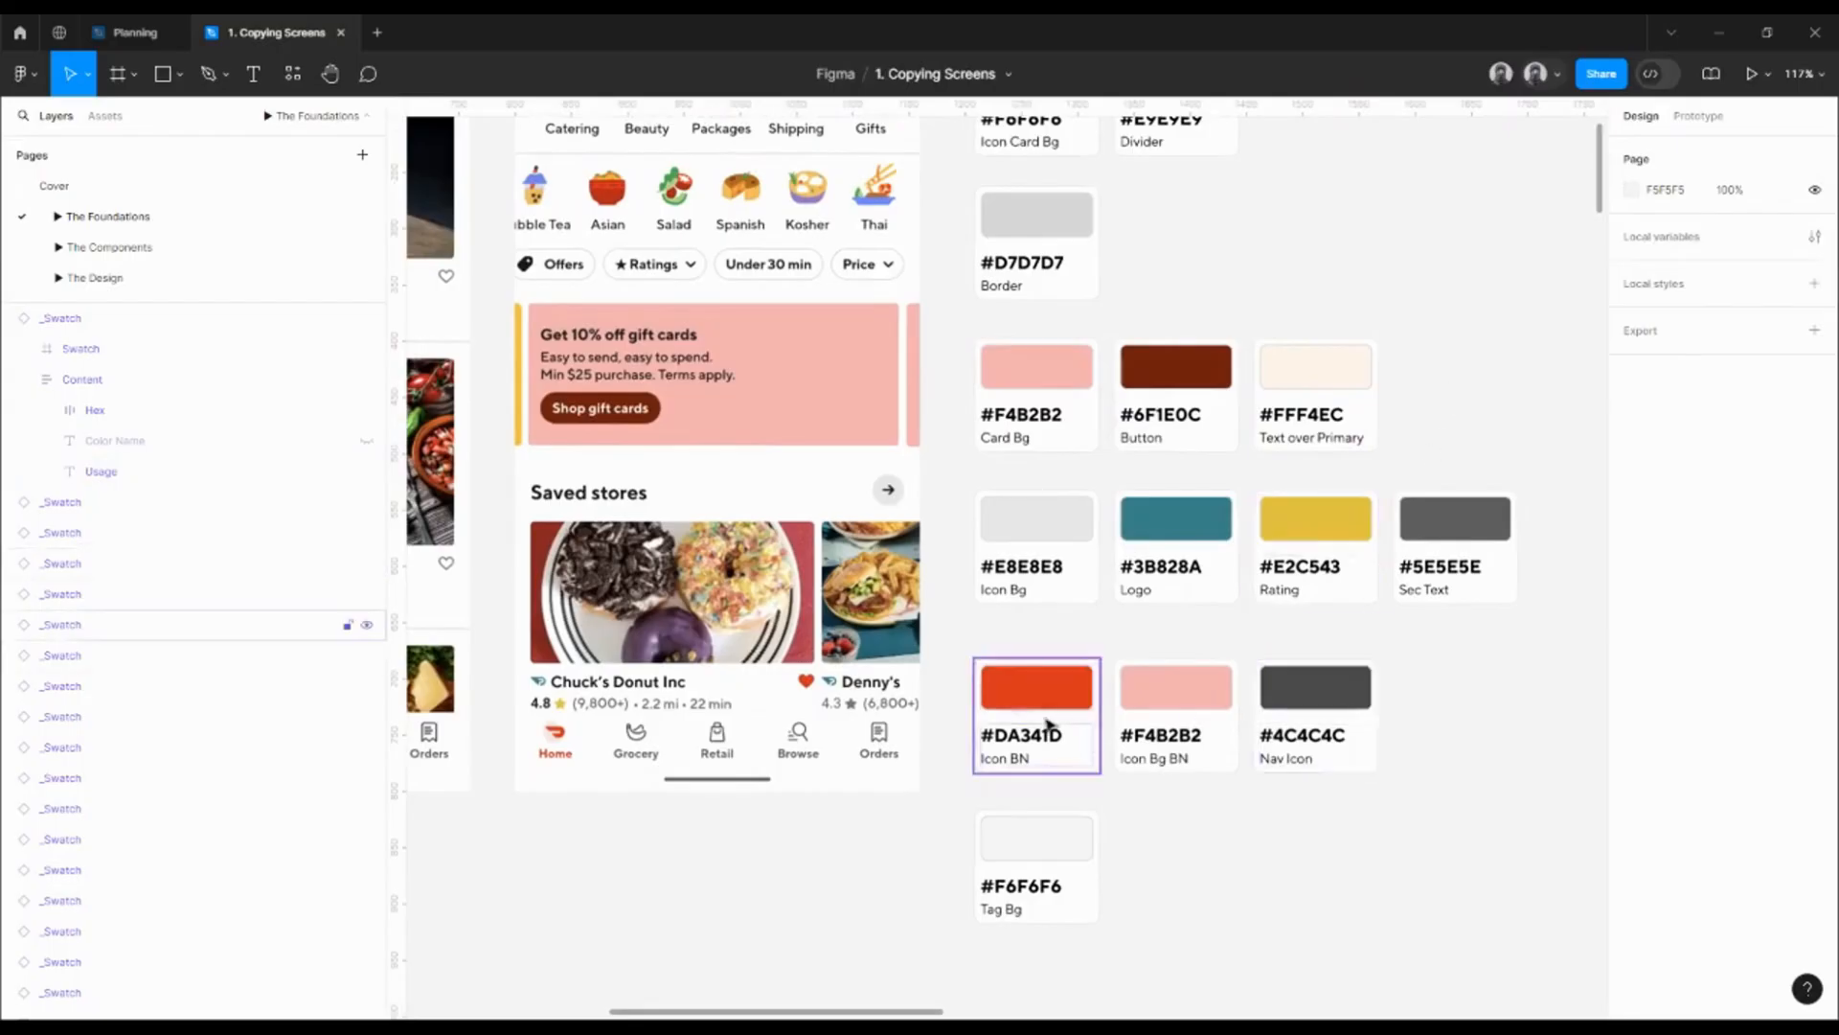
scroll(1047, 725, down, 5)
scroll(958, 479, right, 2)
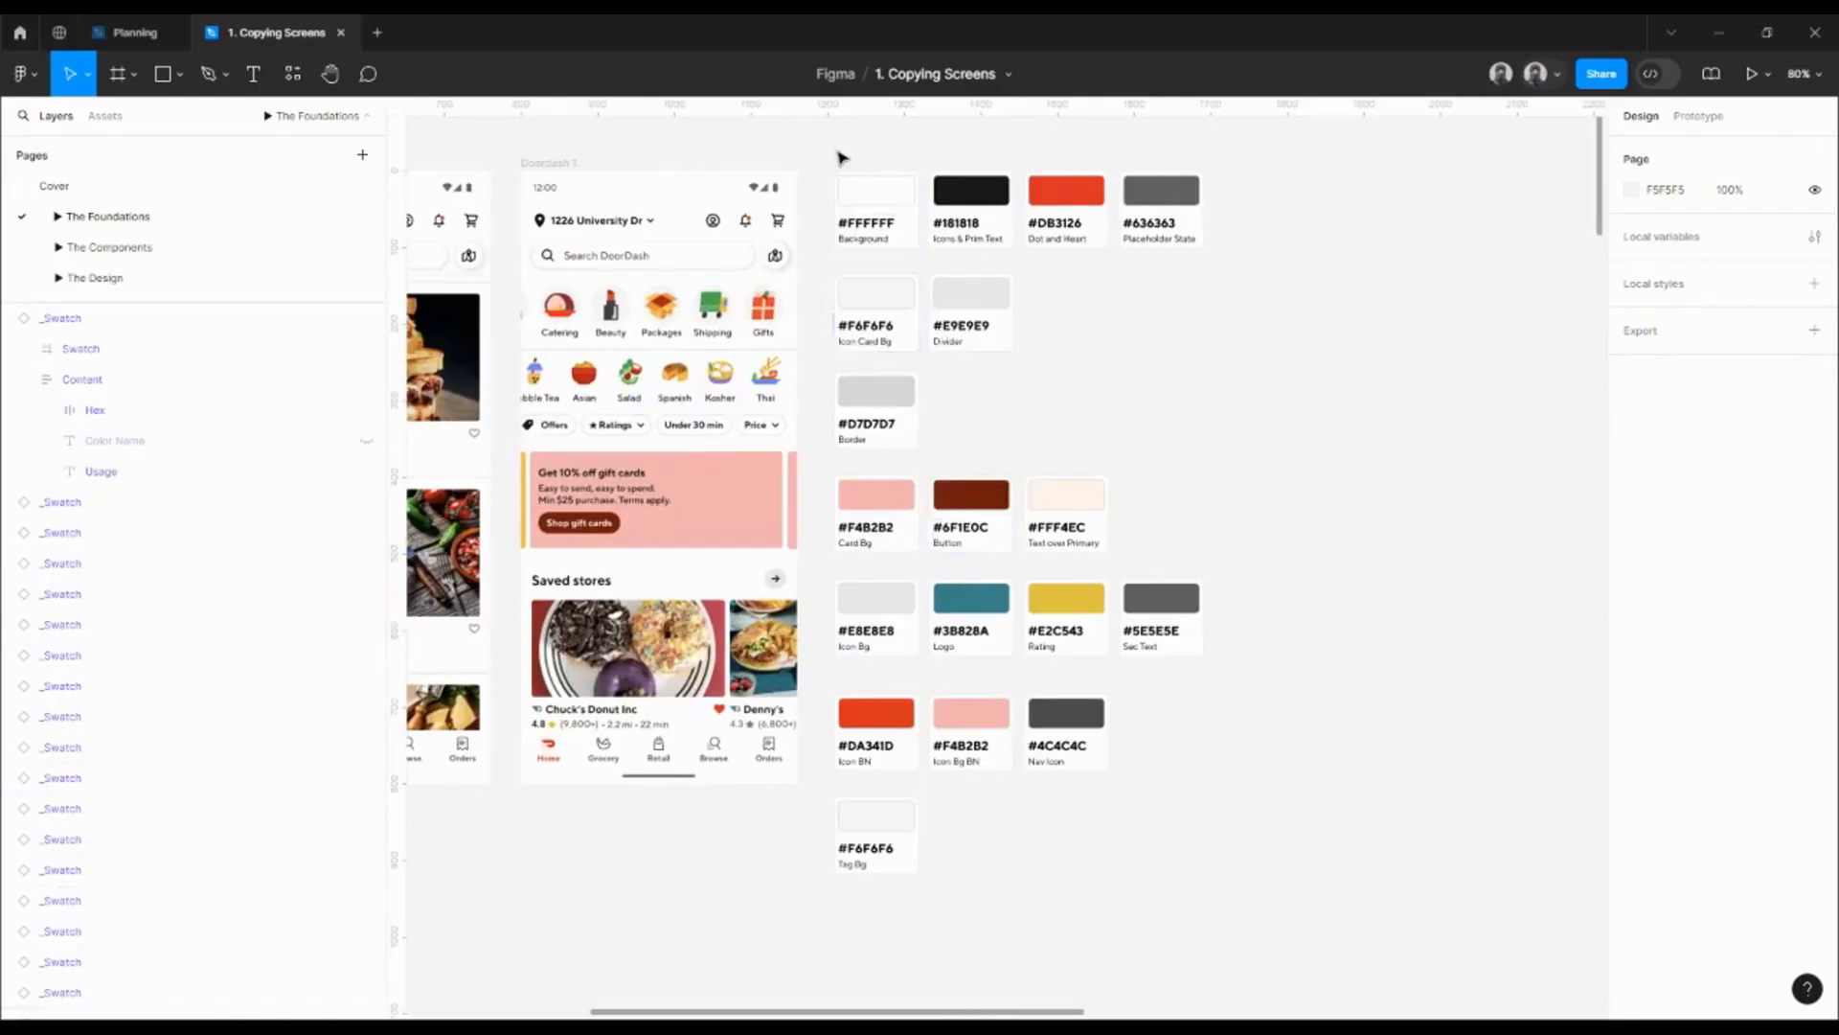
drag(833, 145, 1240, 878)
scroll(953, 587, down, 5)
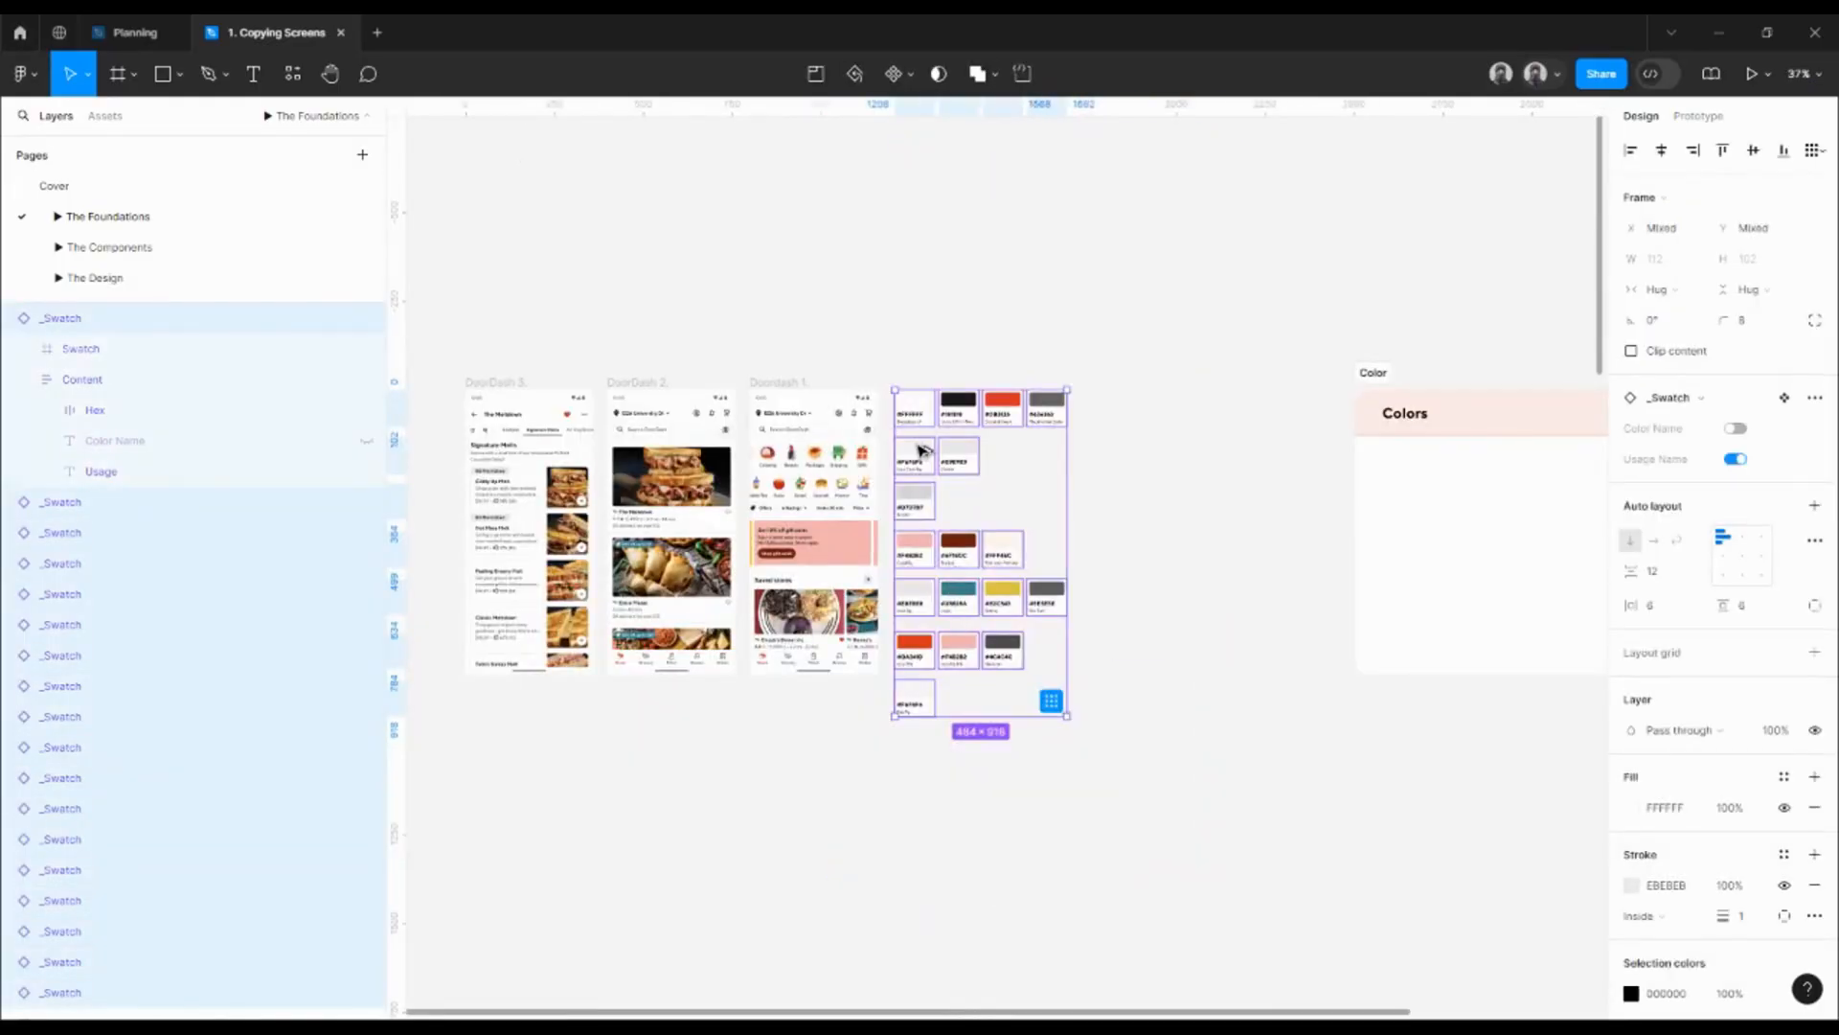
drag(924, 452, 1404, 760)
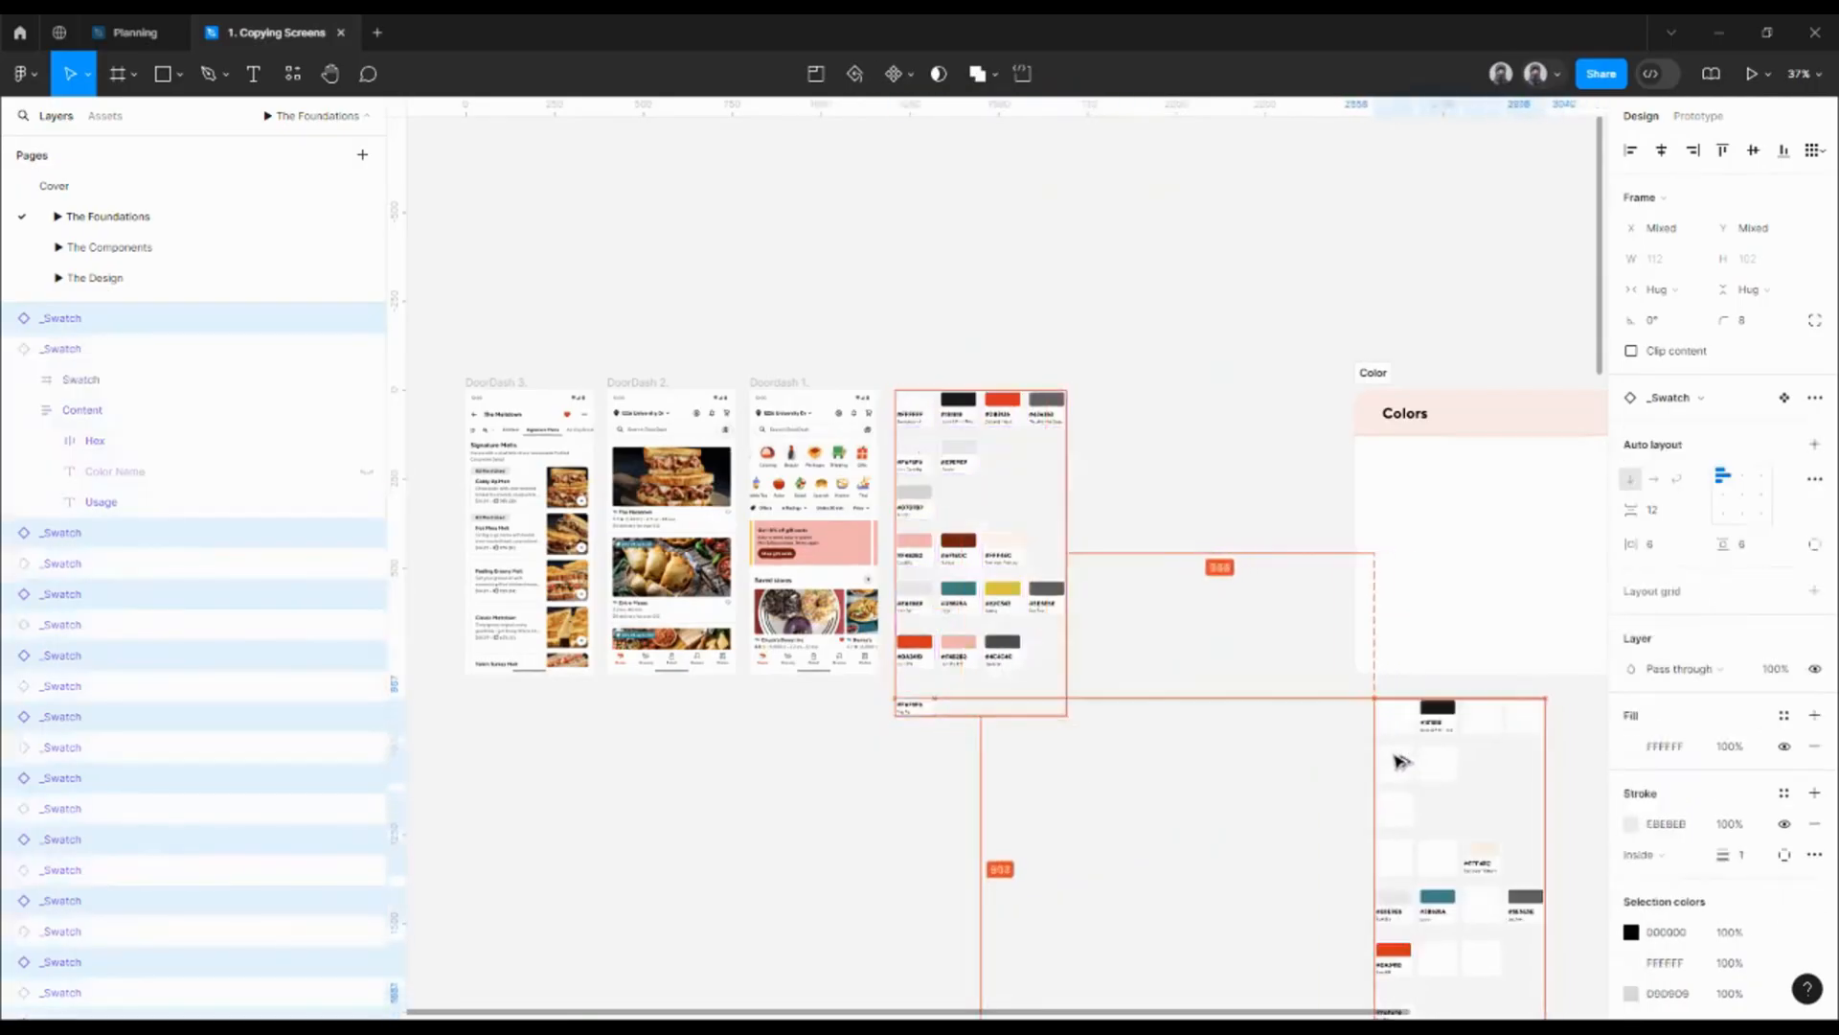
scroll(1266, 726, right, 5)
scroll(1266, 725, down, 2)
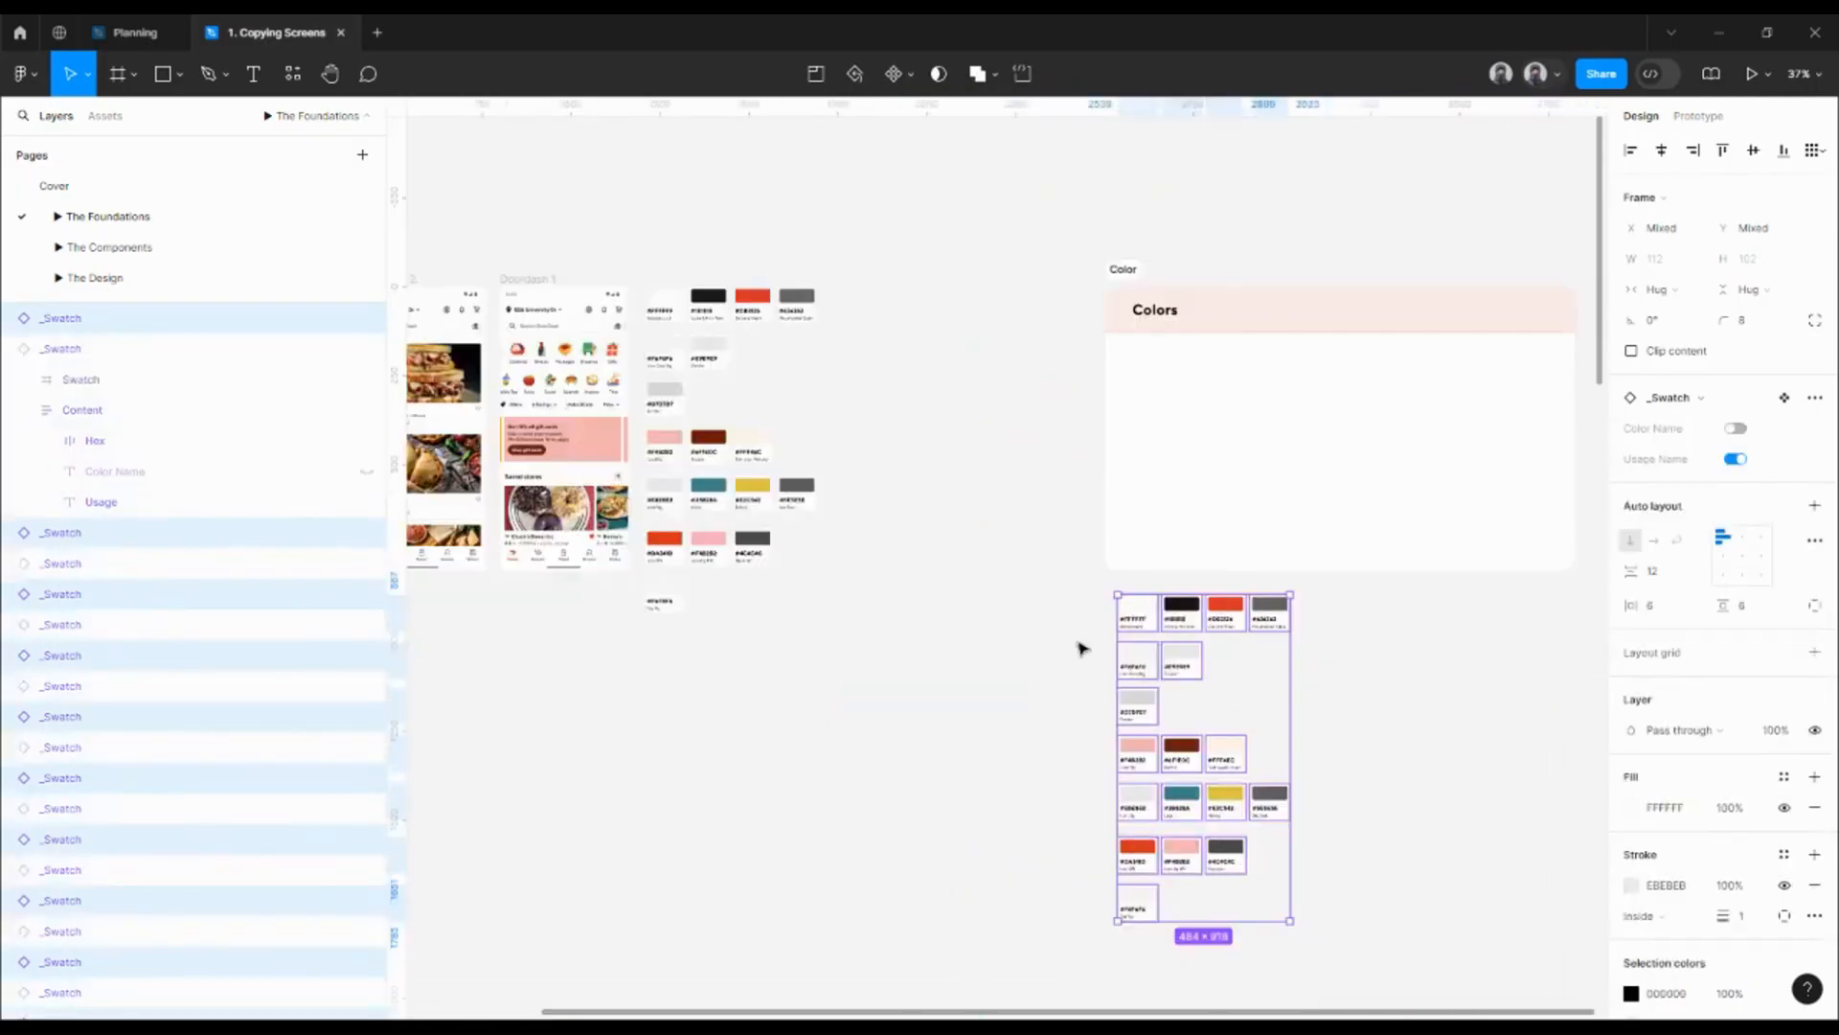
- Wrap the copied swatches in an auto layout frame
scroll(1081, 649, up, 3)
drag(1128, 657, 994, 580)
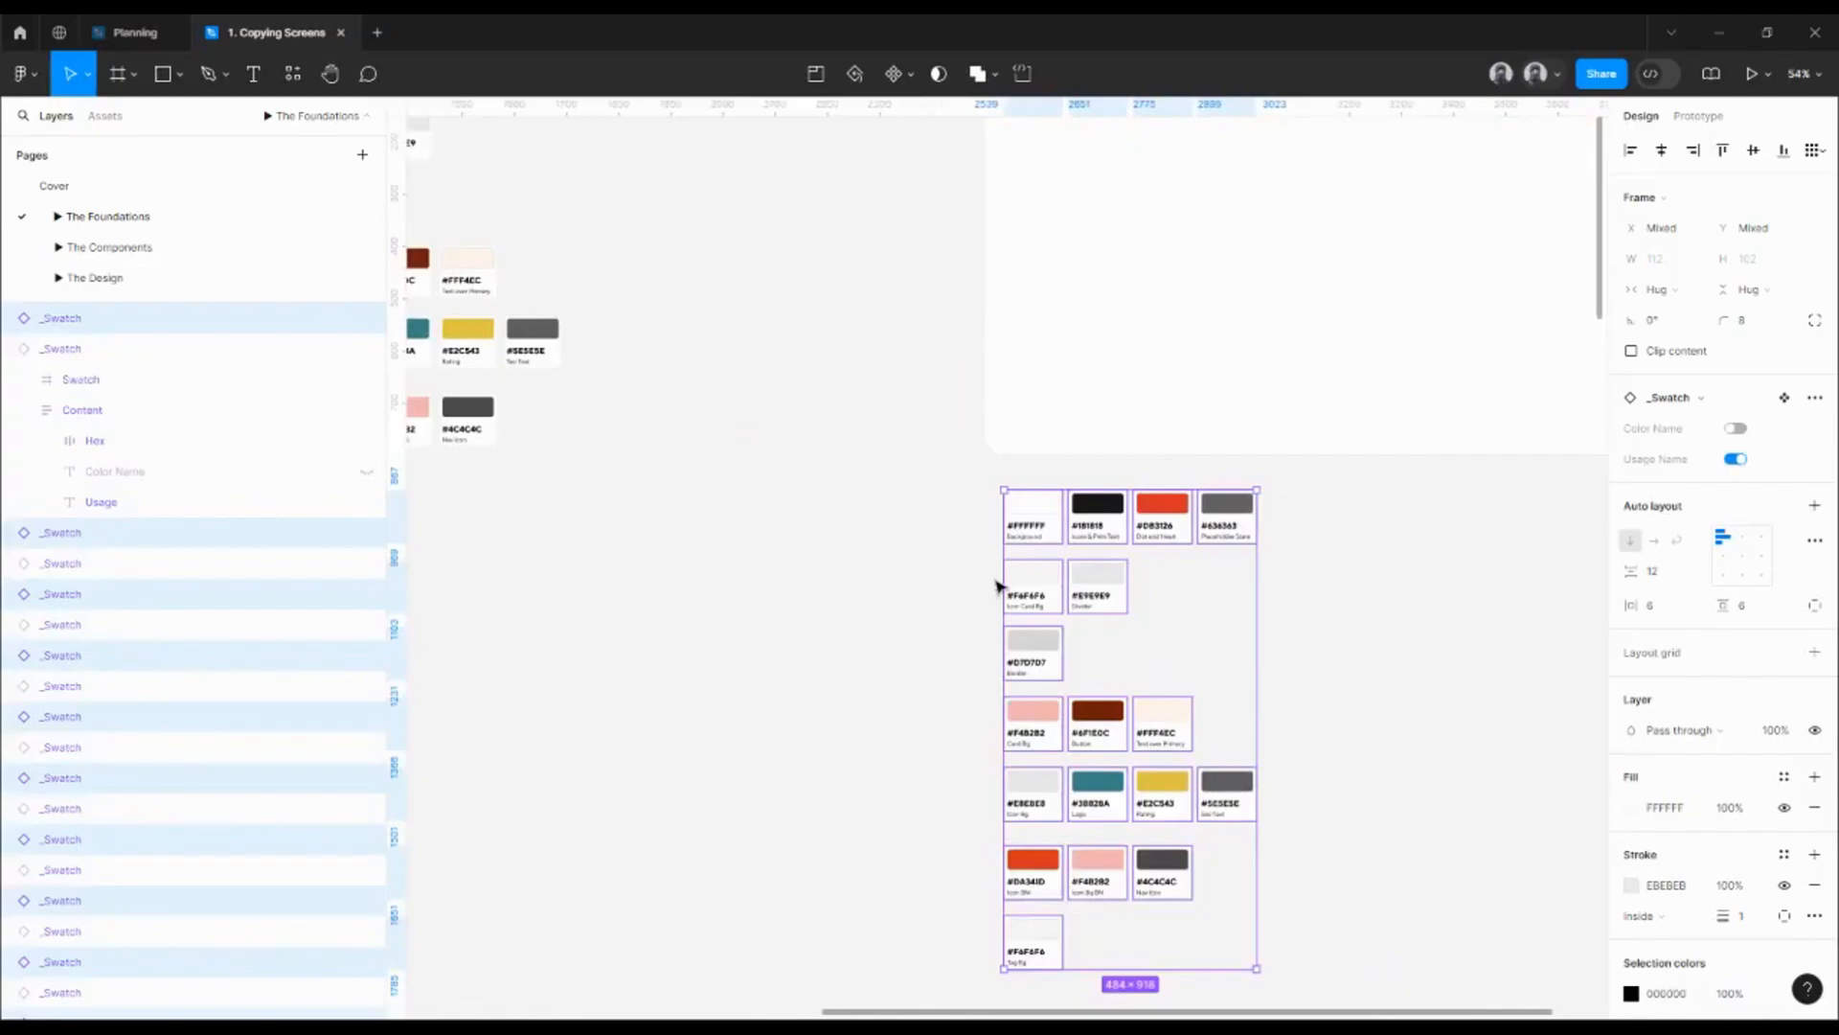
key(shift+a)
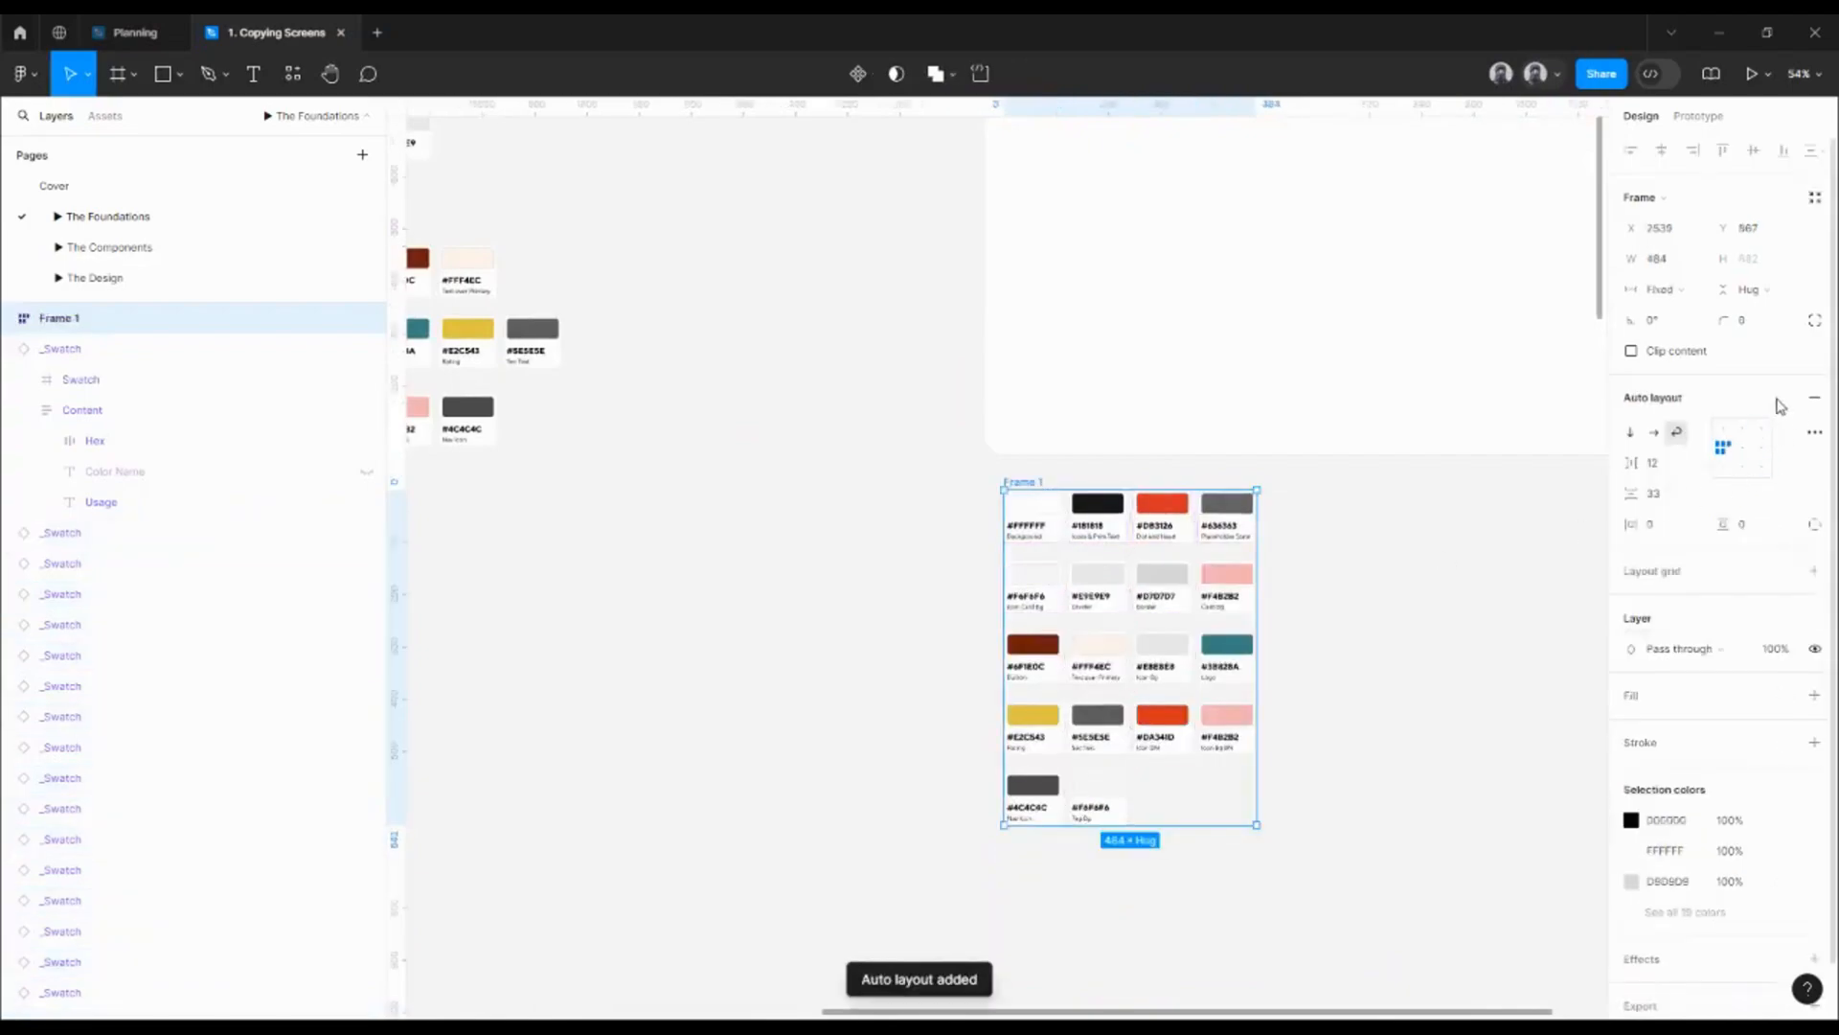
key(ctrl+z)
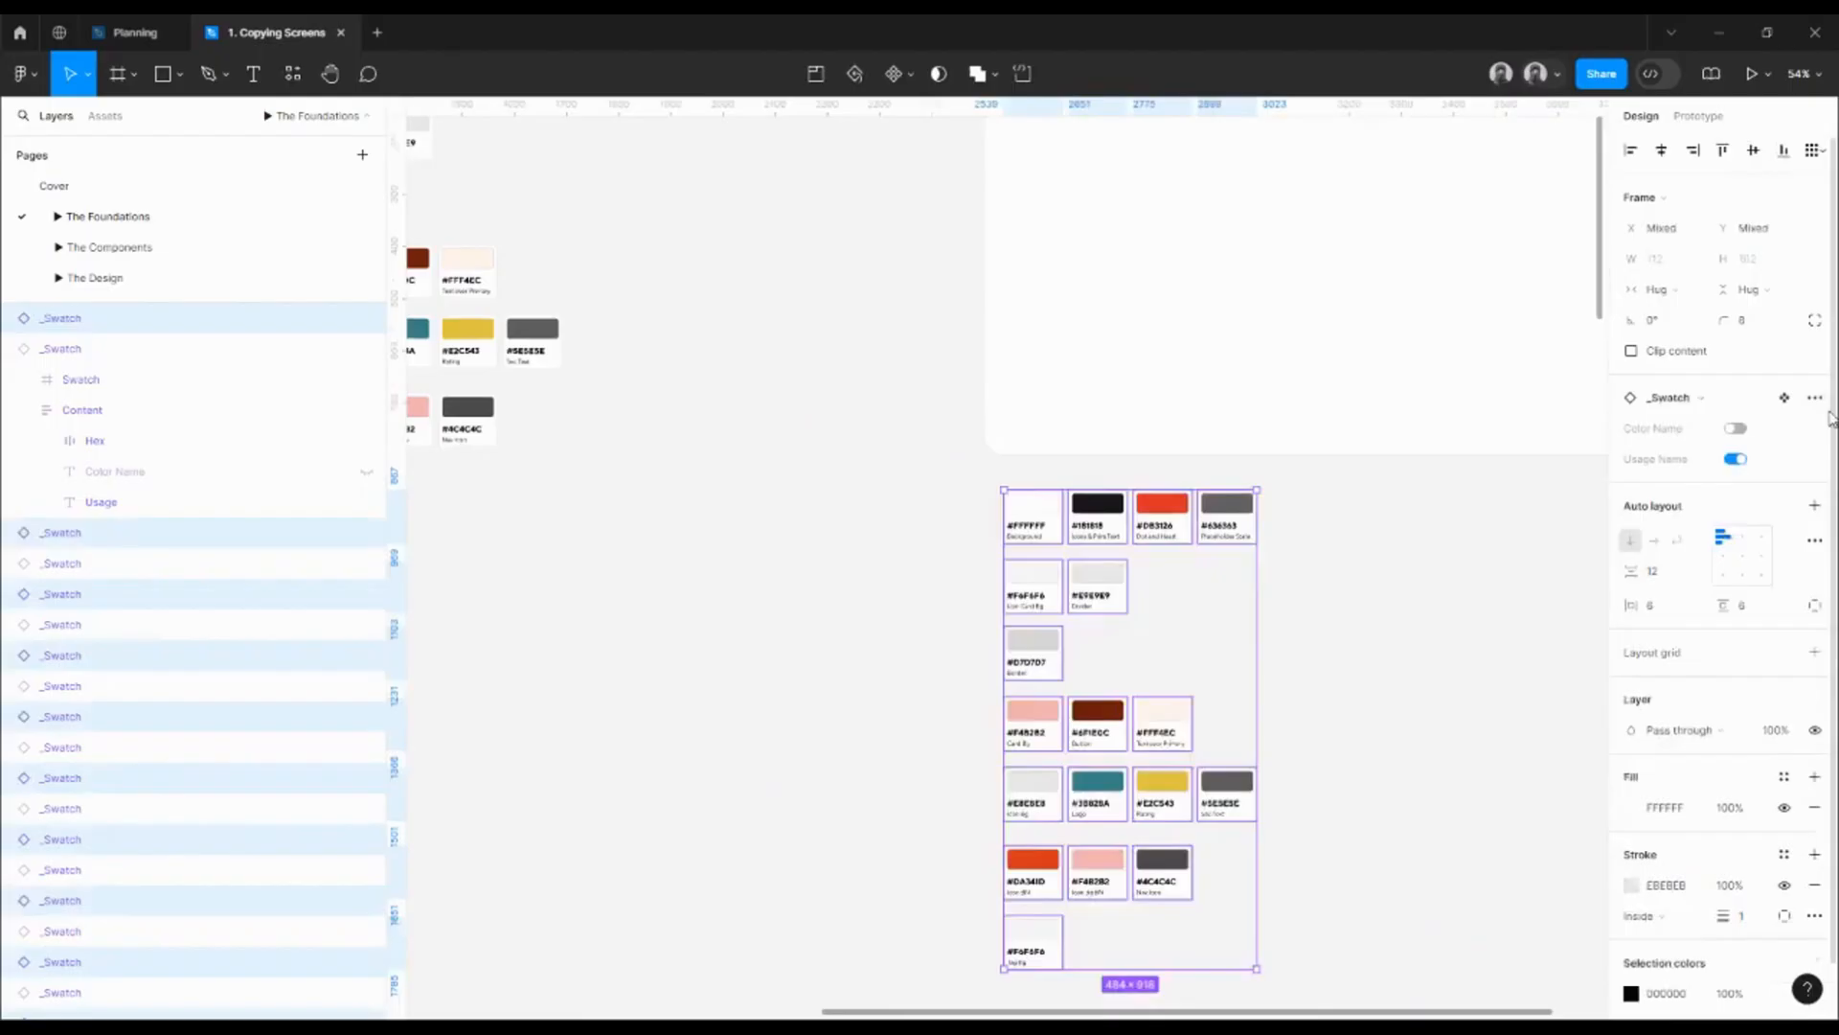
click(1807, 513)
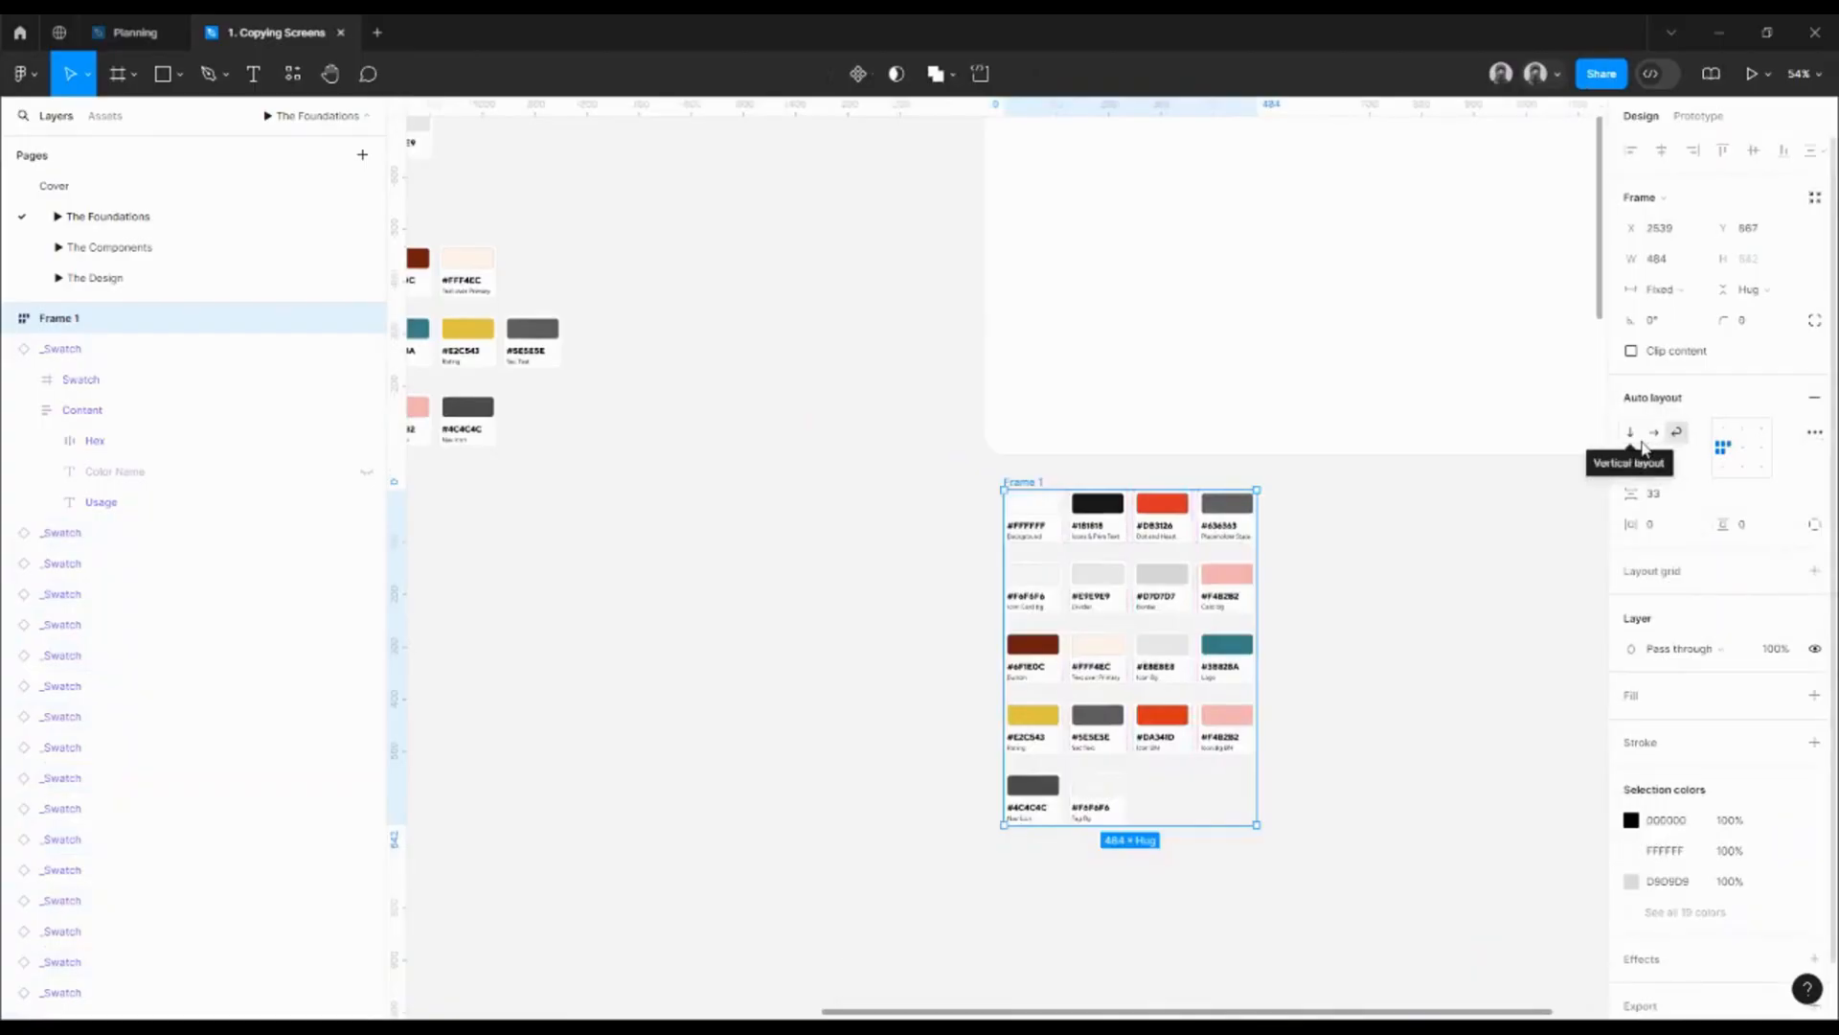
- Try the horizontal and vertical layouts on the swatch frame, keep horizontal, and set its width to Hug
click(1652, 437)
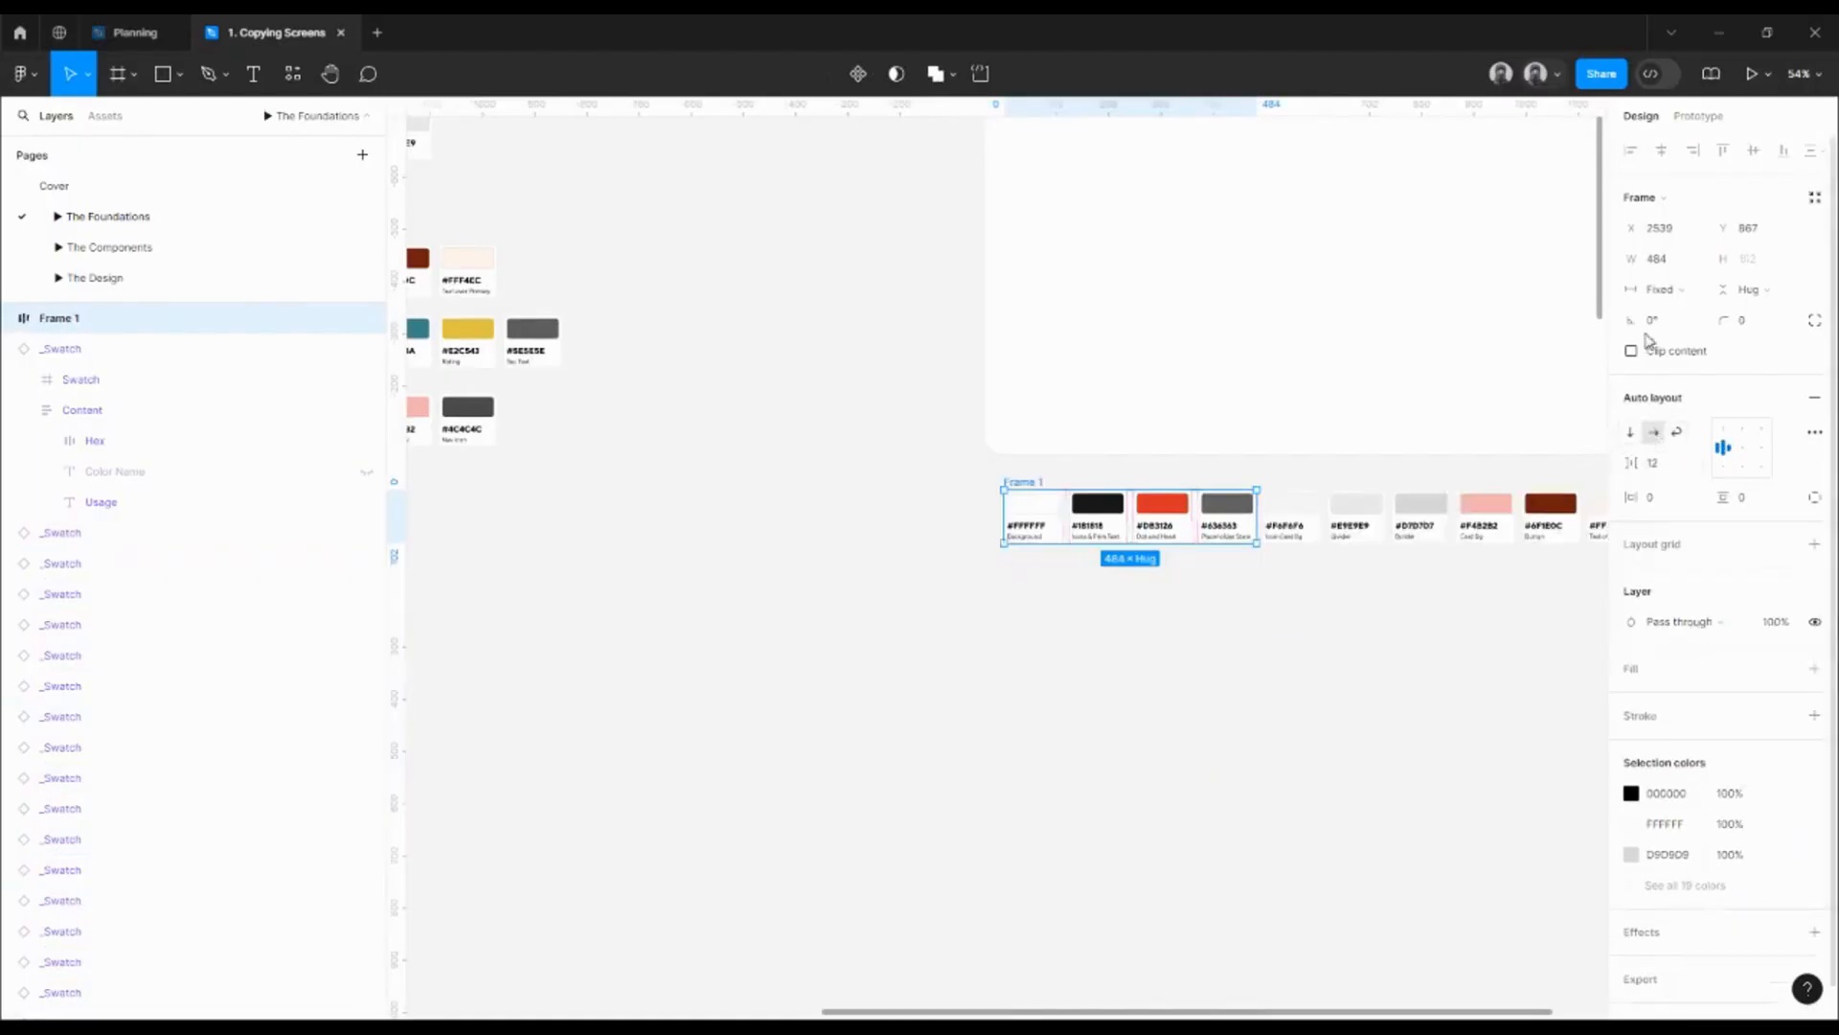
click(1629, 432)
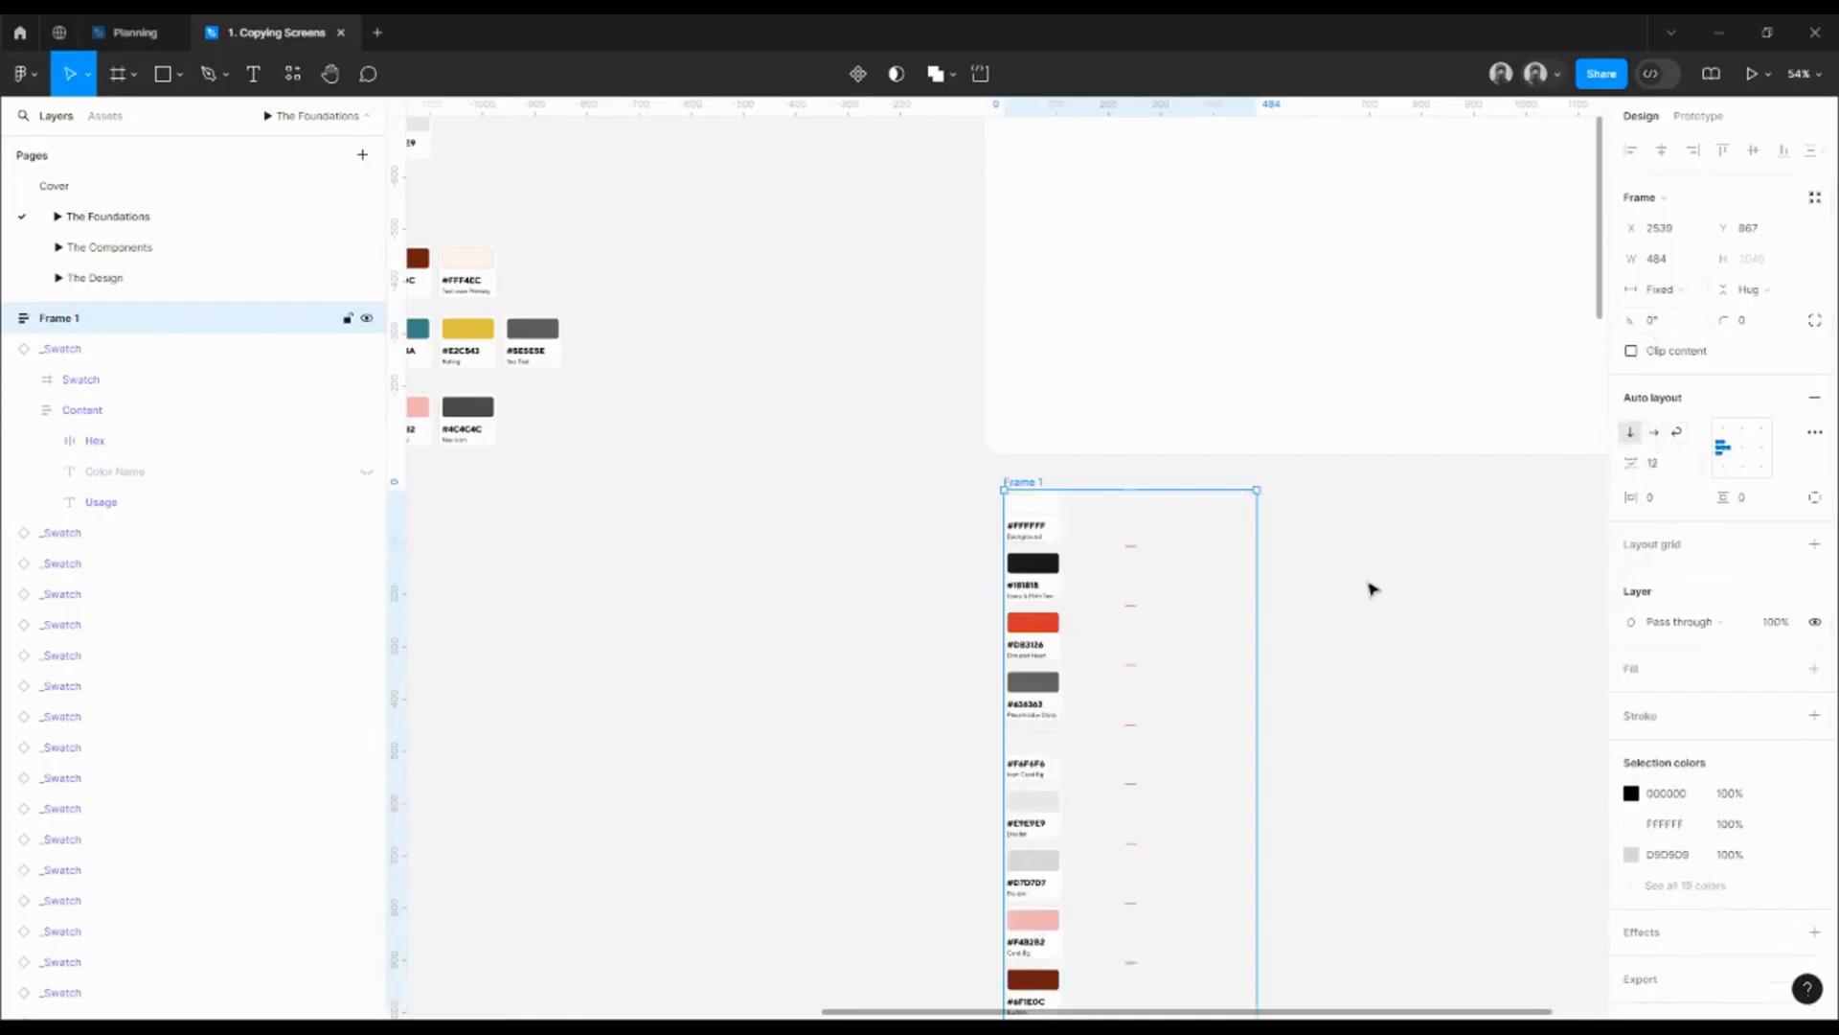
click(1653, 435)
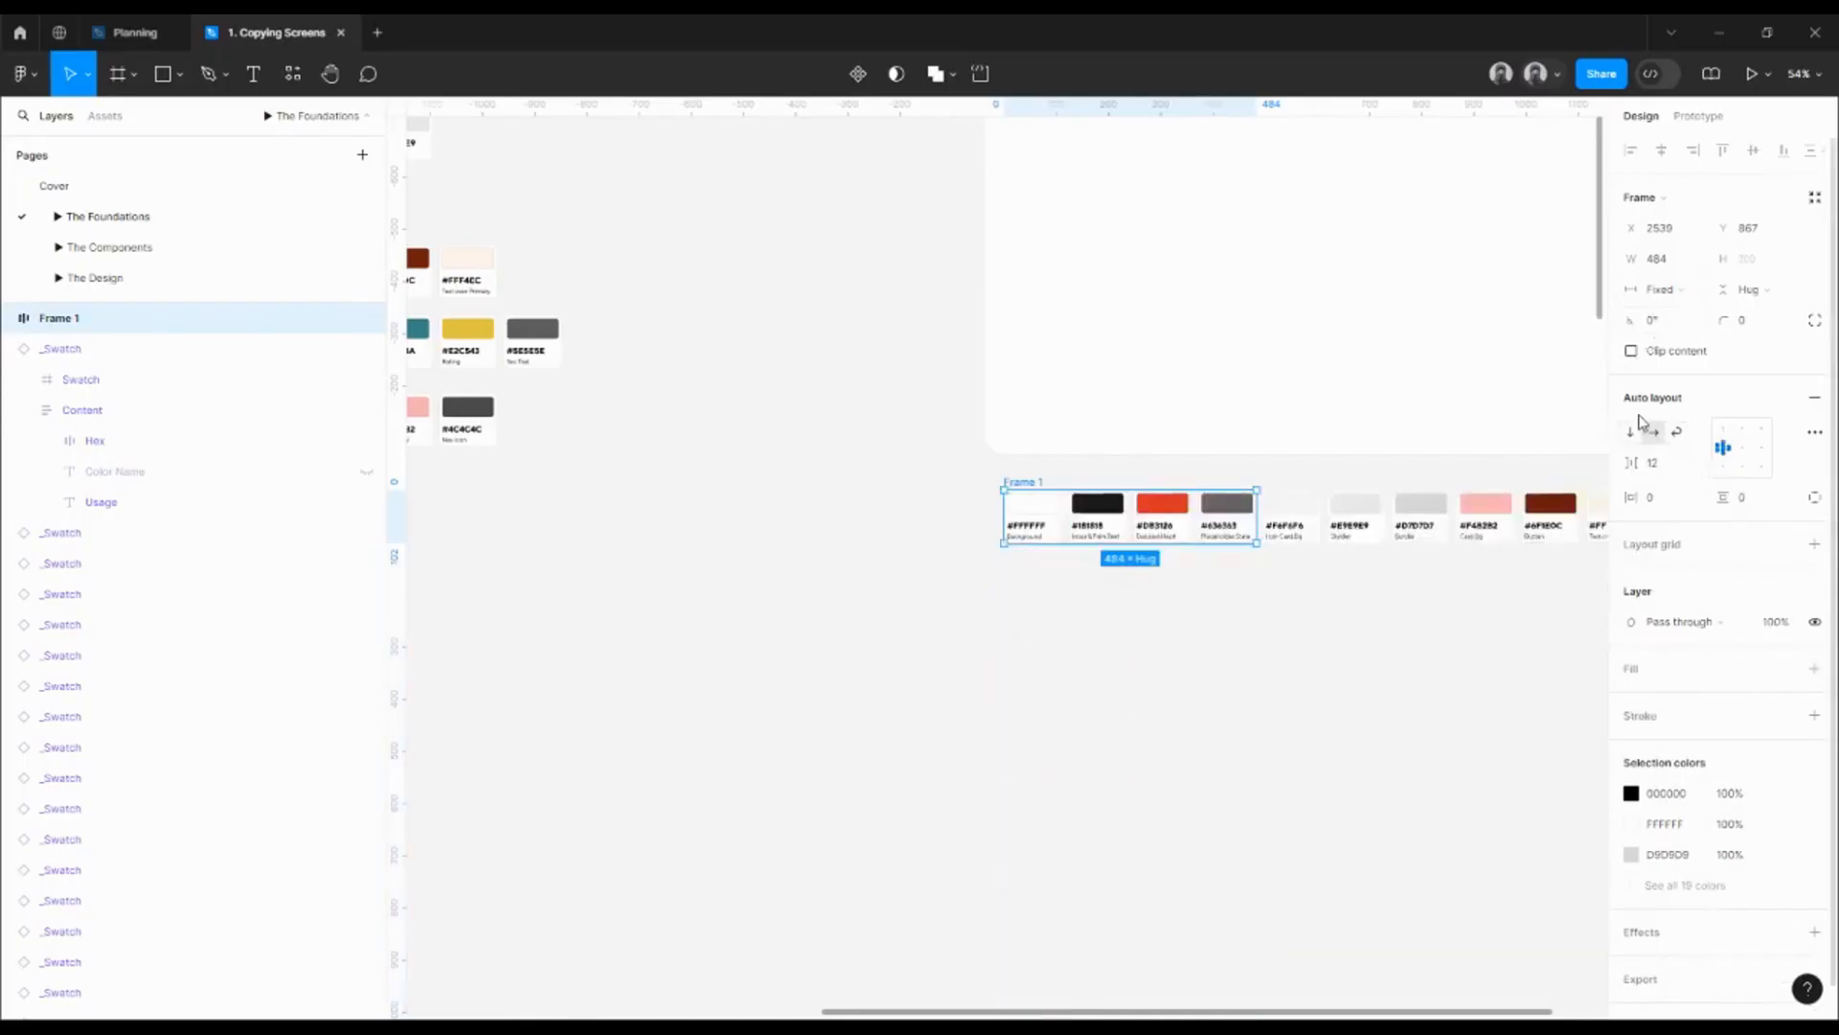
click(1664, 289)
click(1680, 308)
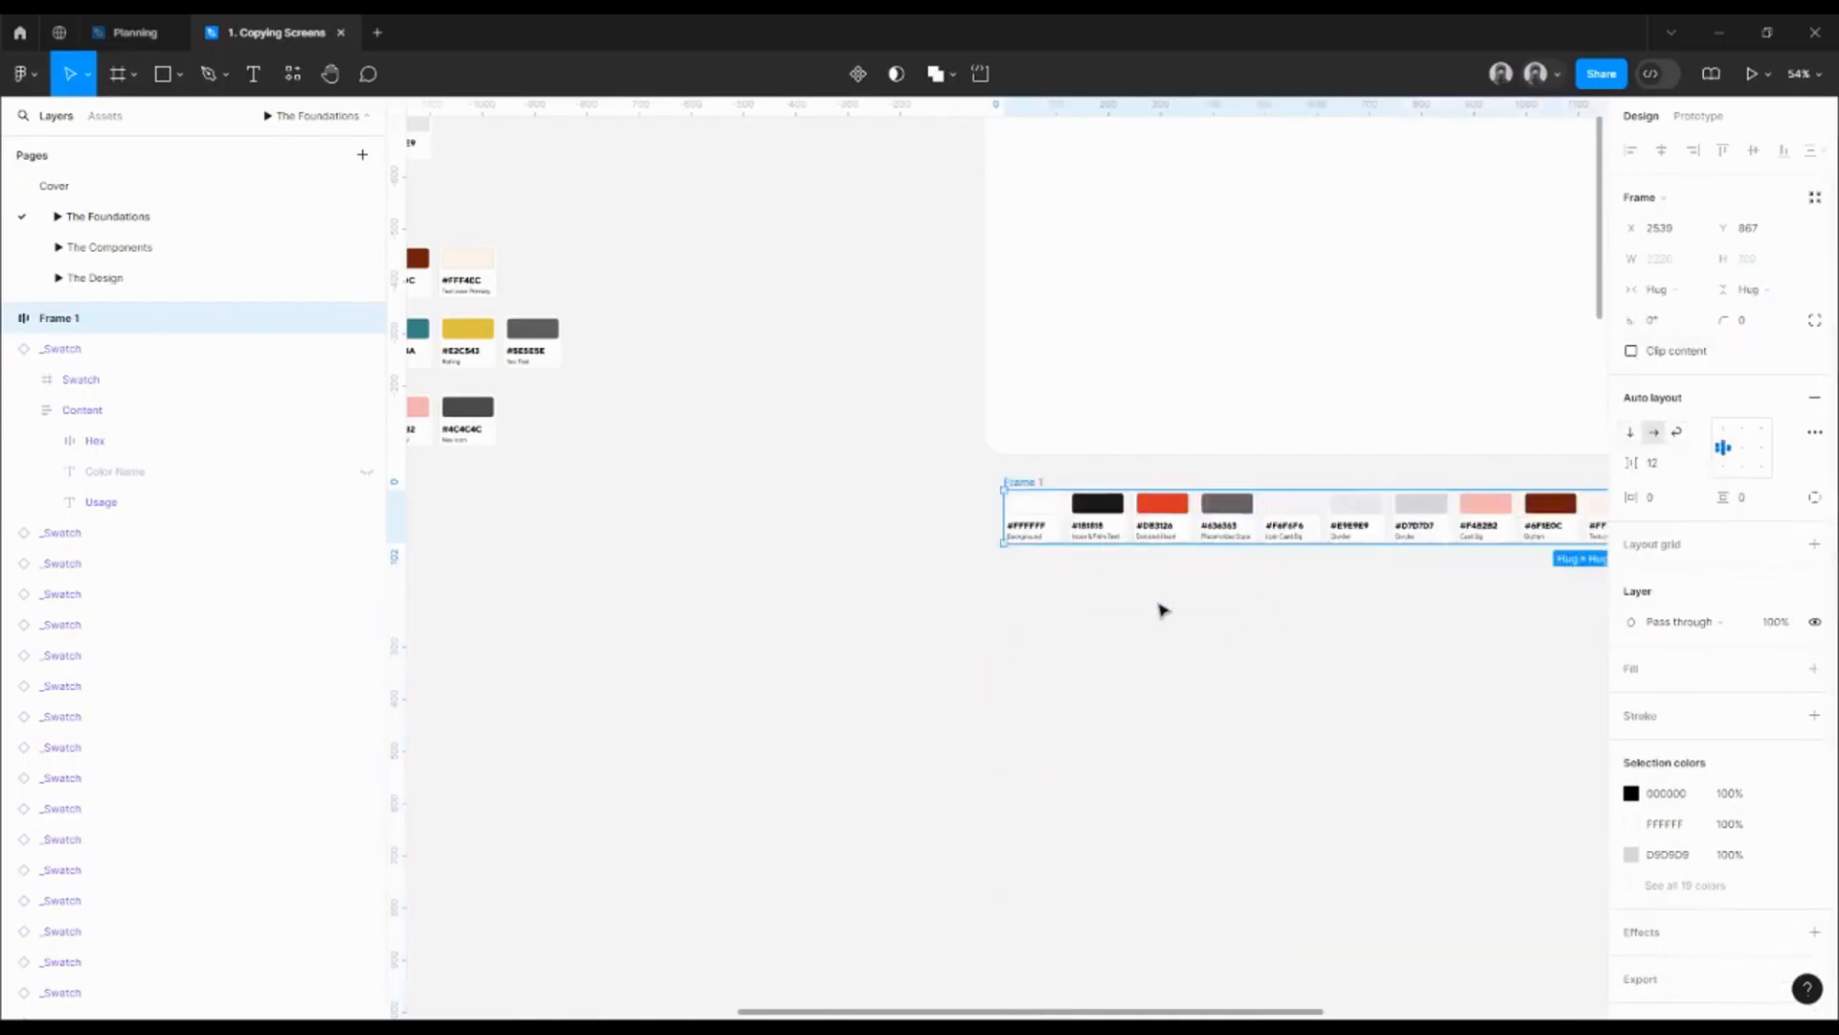
- Group the white, black and grey swatches, from FFFFFF to 4C4C4C, together at the start of the row, ahead of the coloured ones
click(1155, 604)
drag(1104, 583, 835, 585)
click(766, 488)
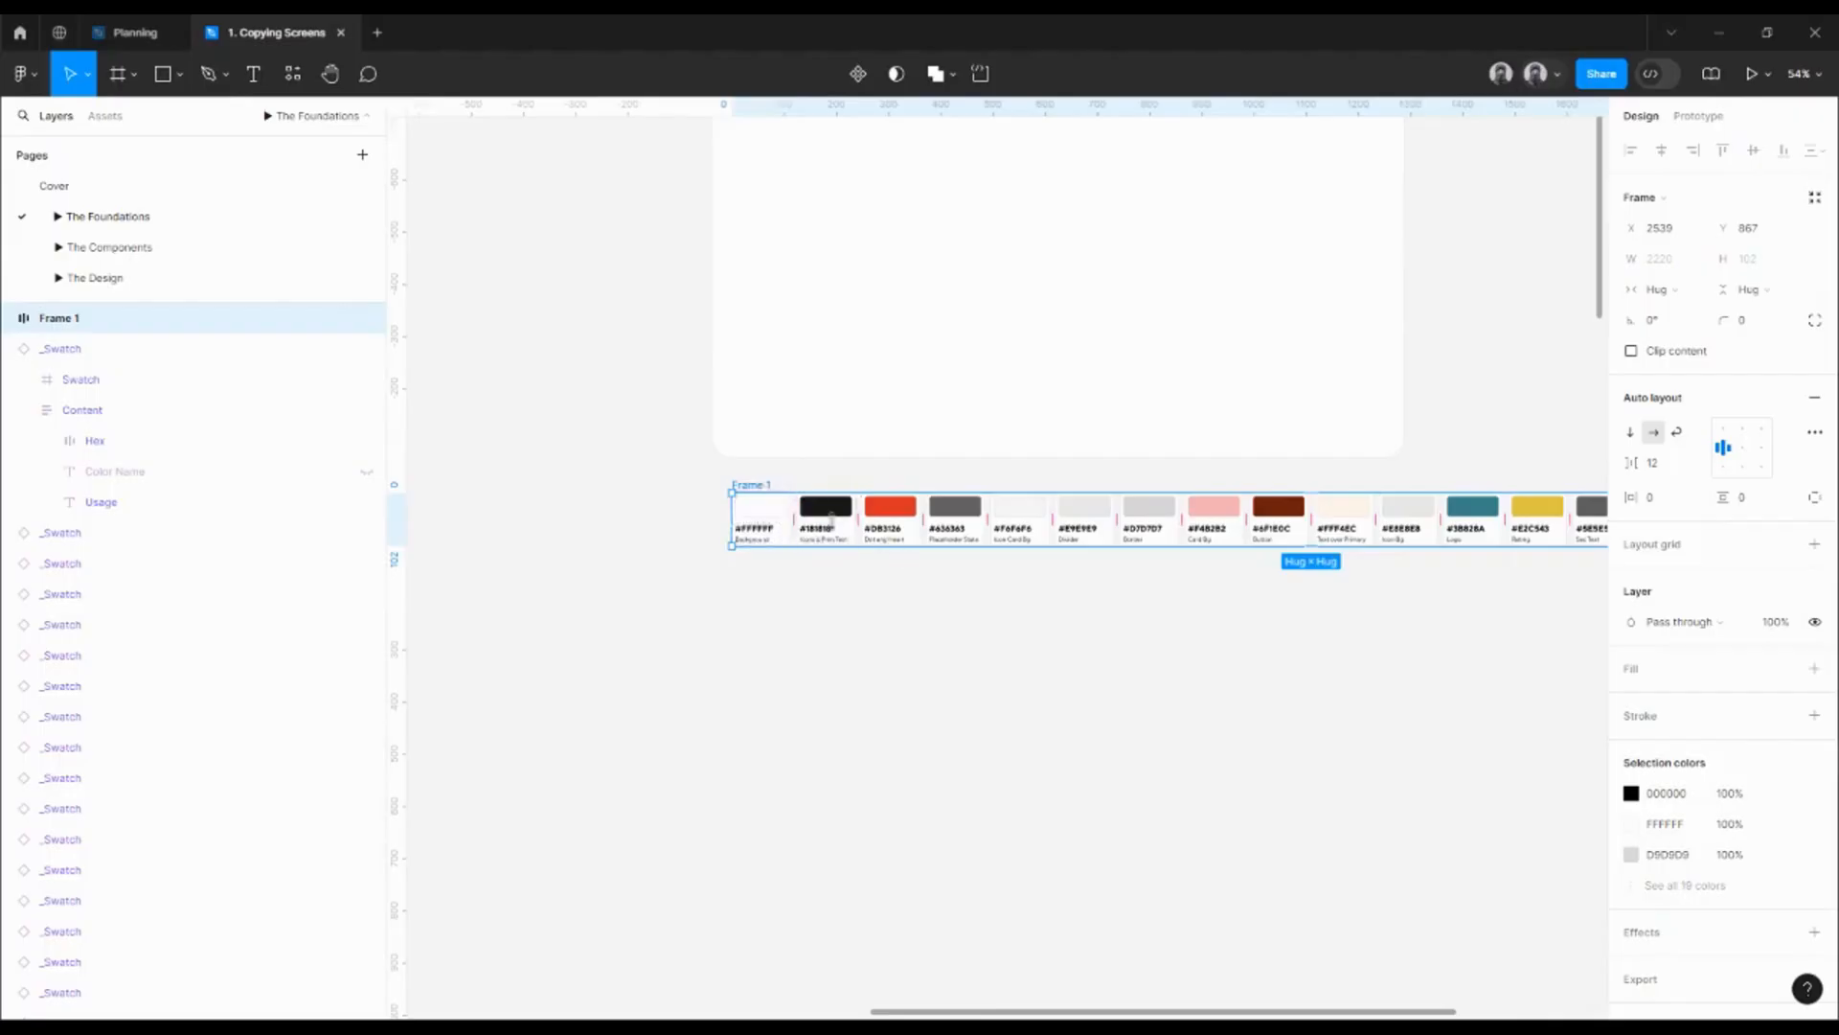
key(Return)
click(836, 527)
shift+click(757, 532)
shift+click(948, 529)
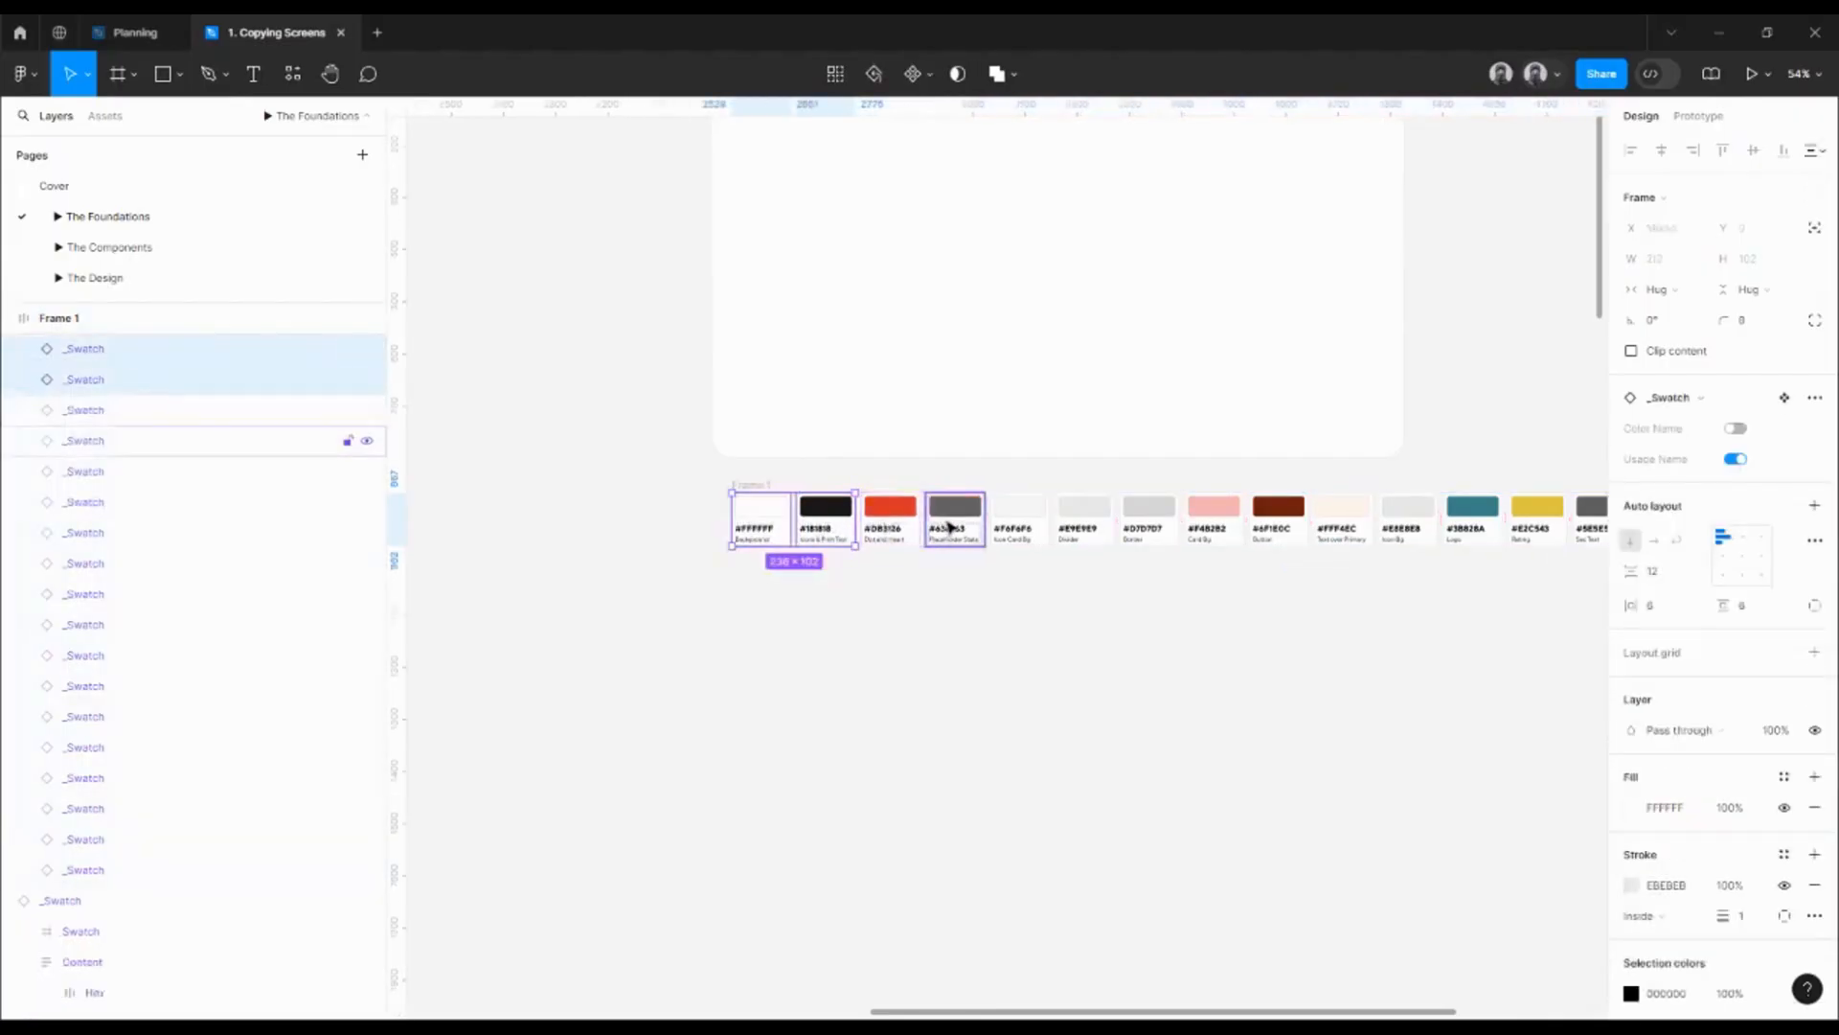
shift+click(1045, 528)
shift+click(1102, 527)
shift+click(1161, 527)
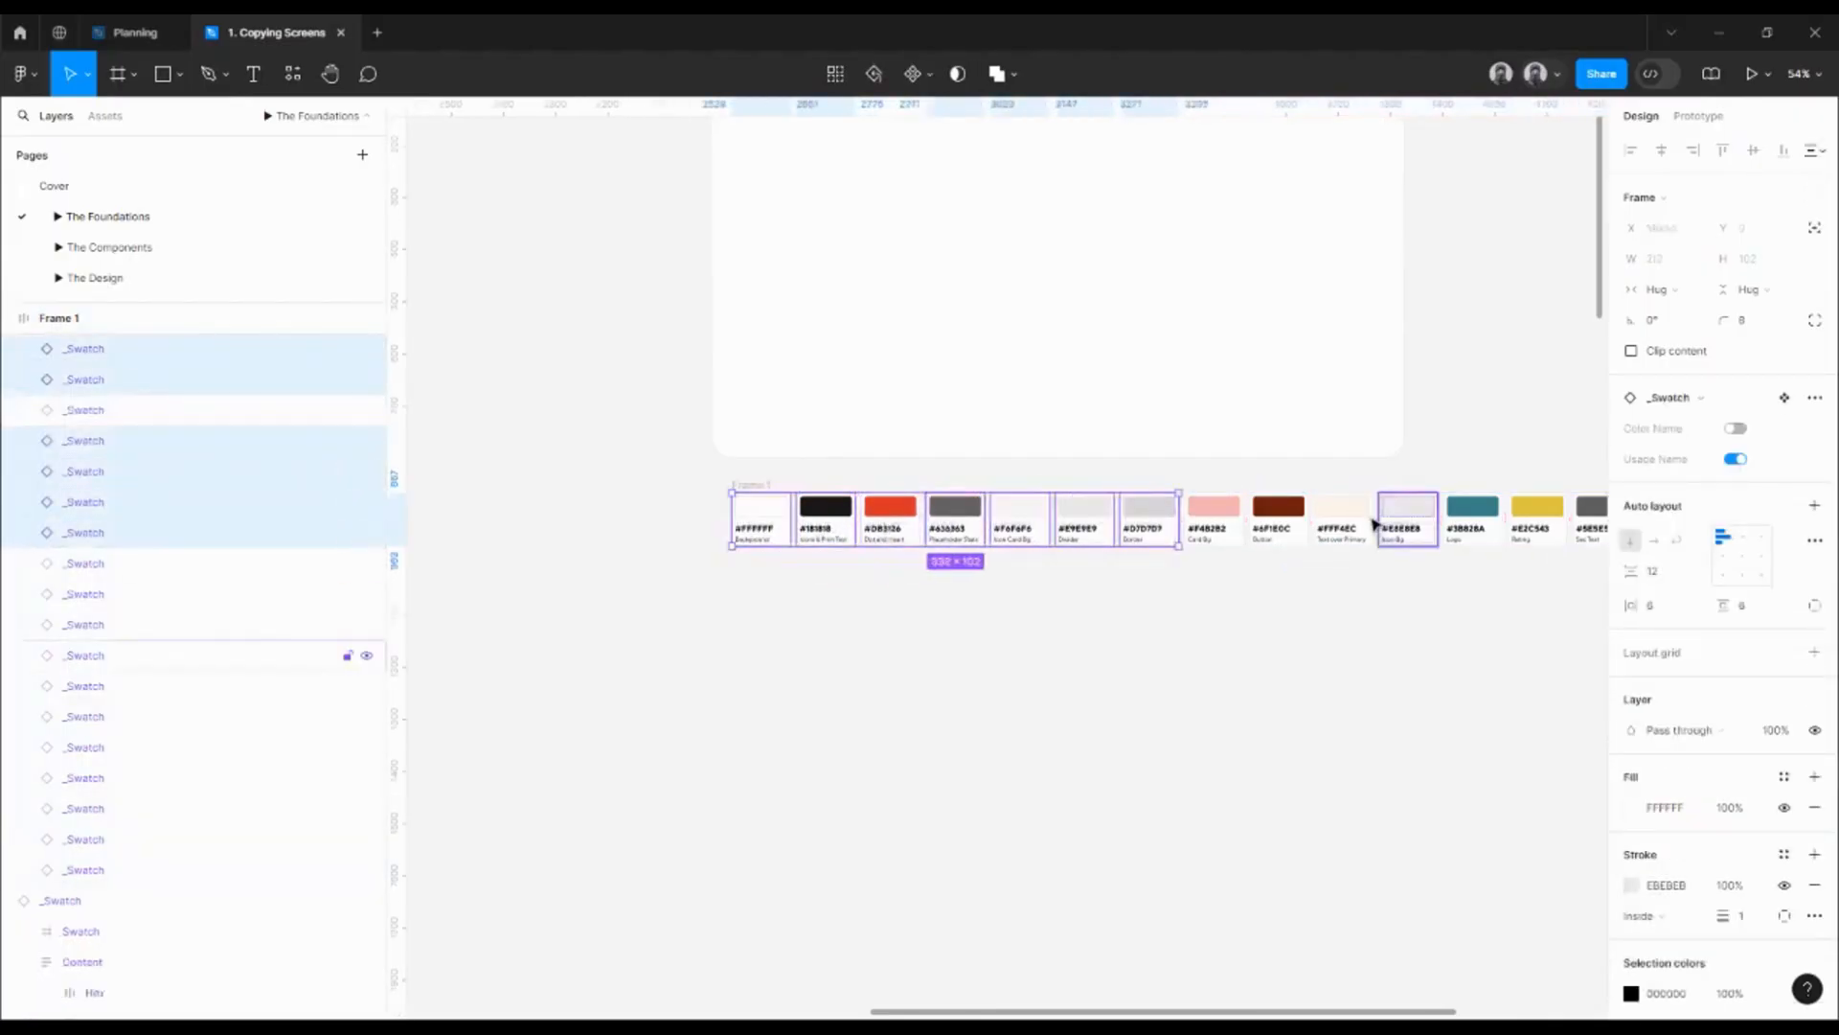
shift+click(1421, 525)
scroll(1408, 525, right, 3)
shift+click(1370, 527)
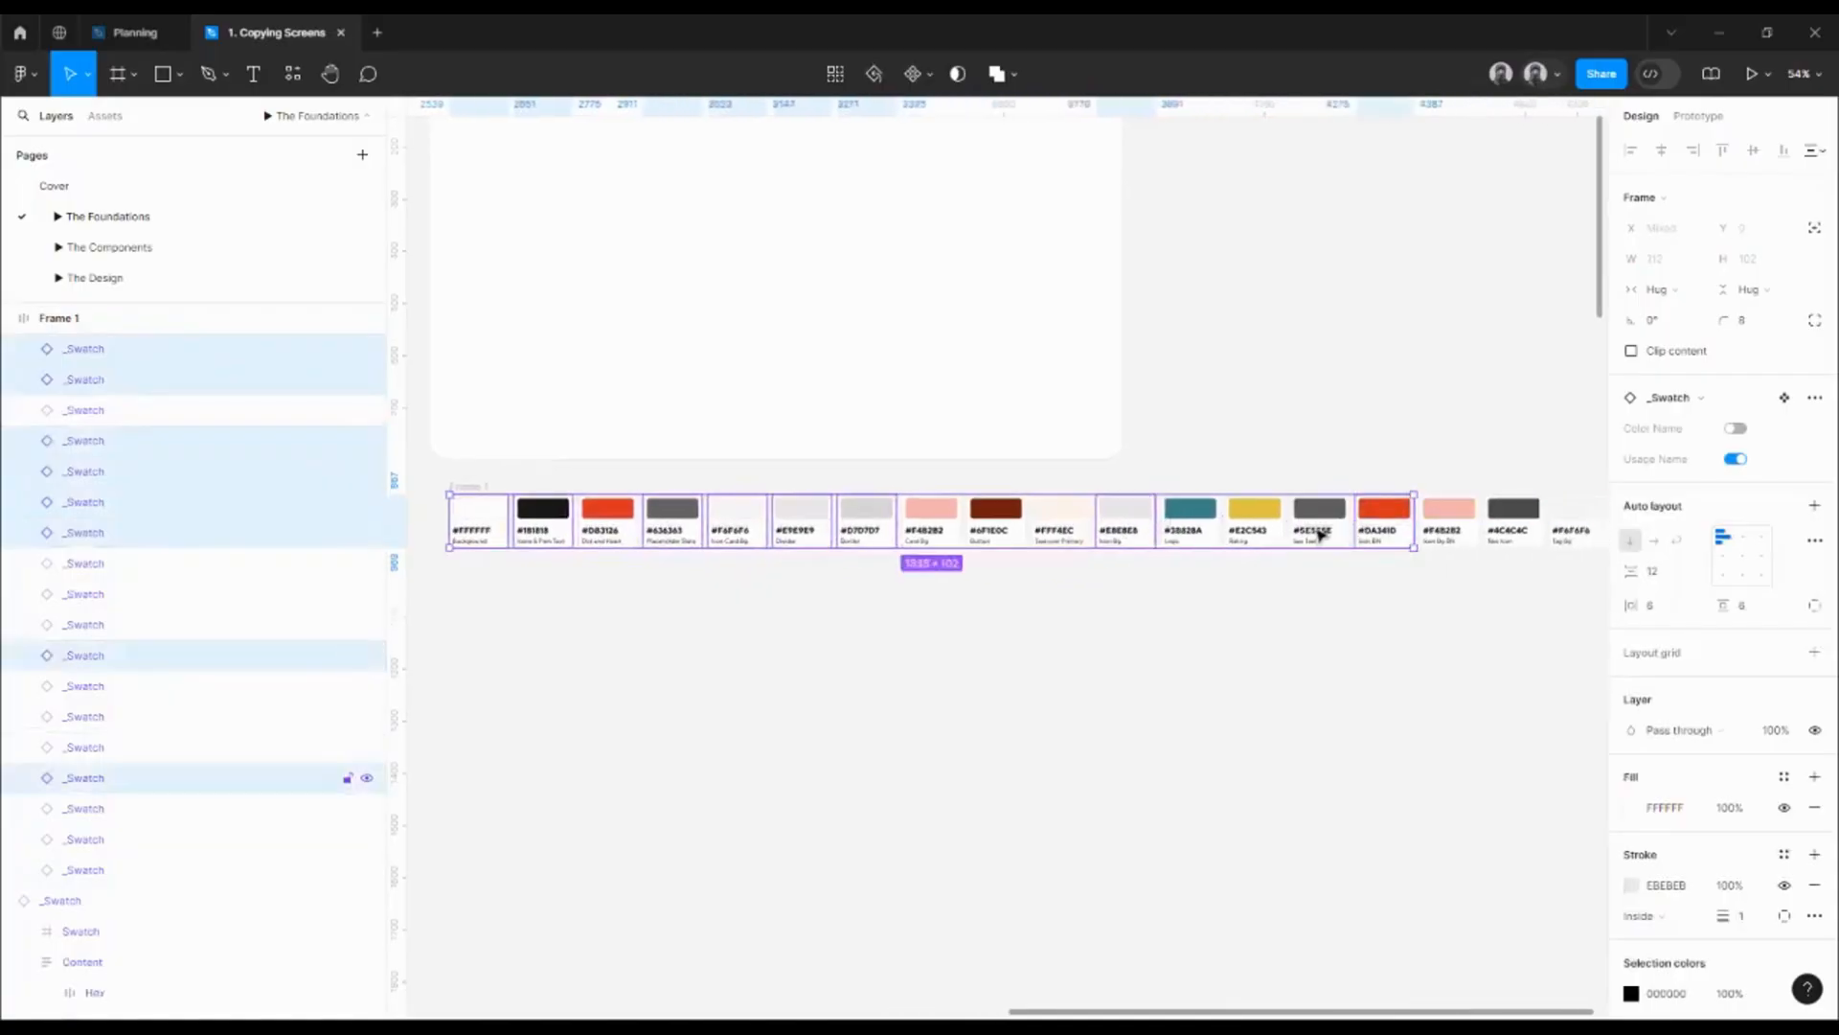
shift+click(1324, 529)
scroll(1360, 526, right, 2)
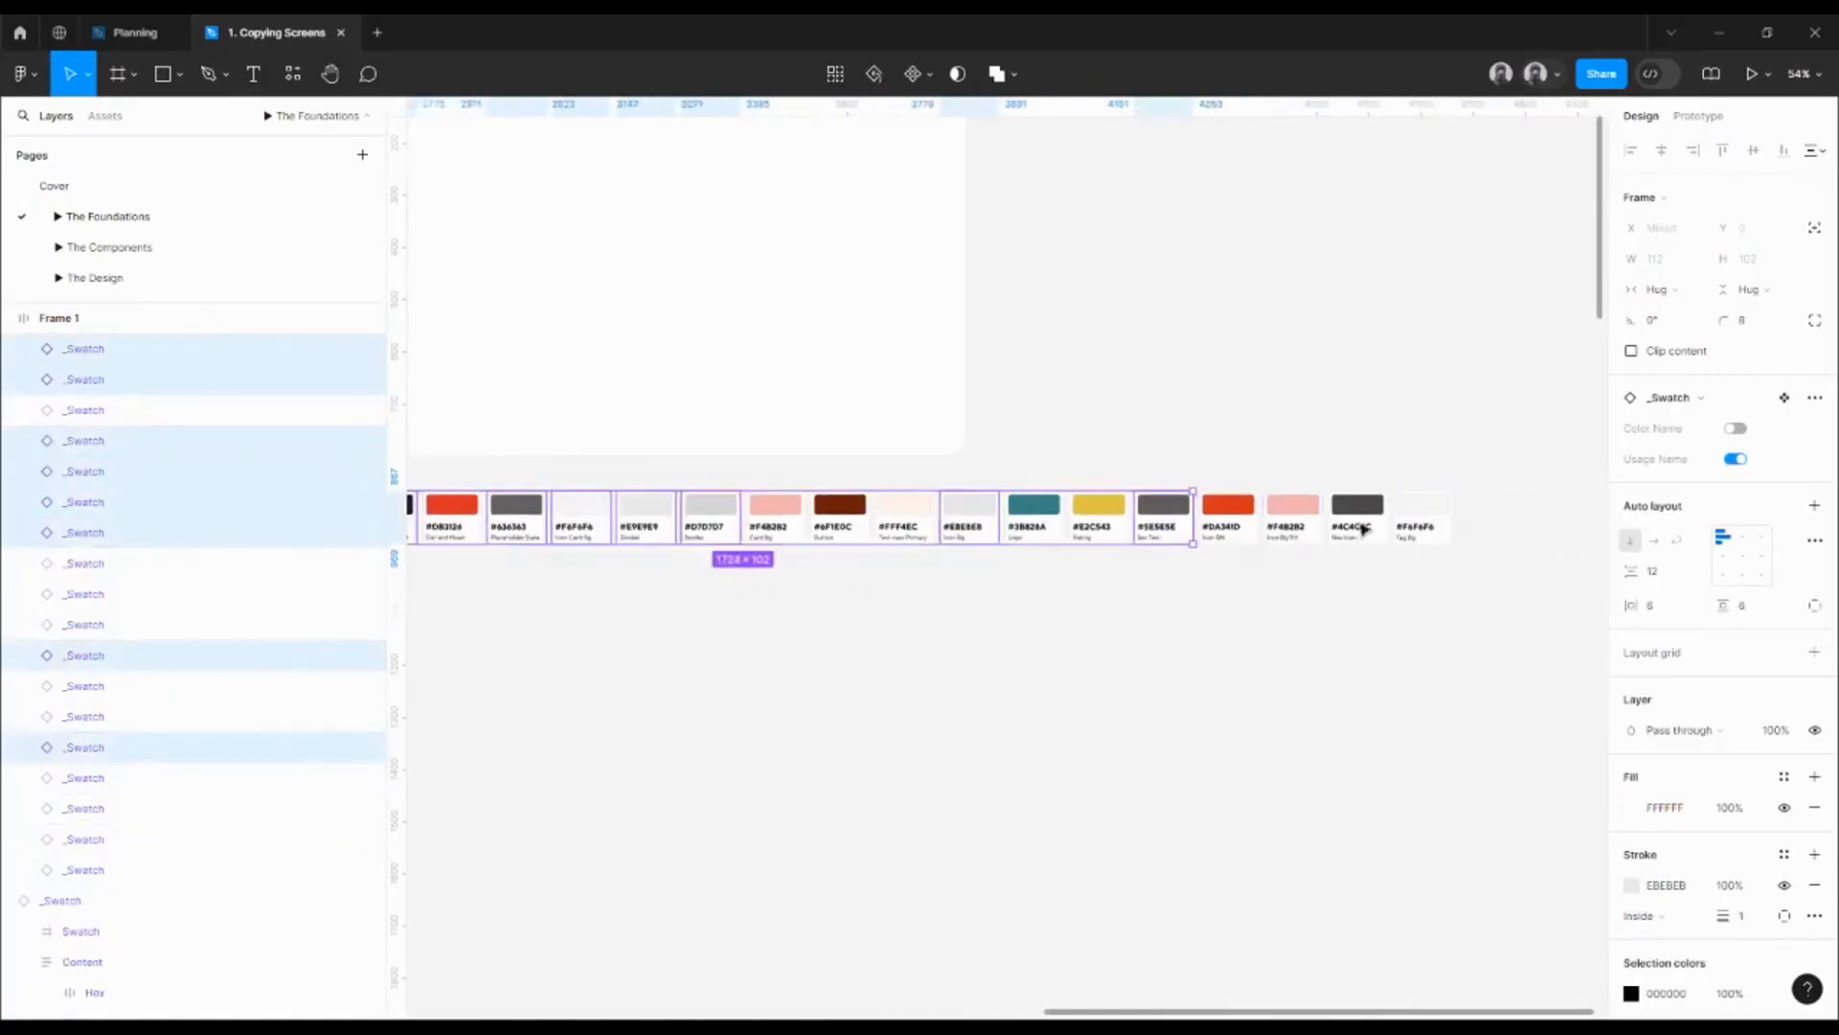
shift+click(1363, 527)
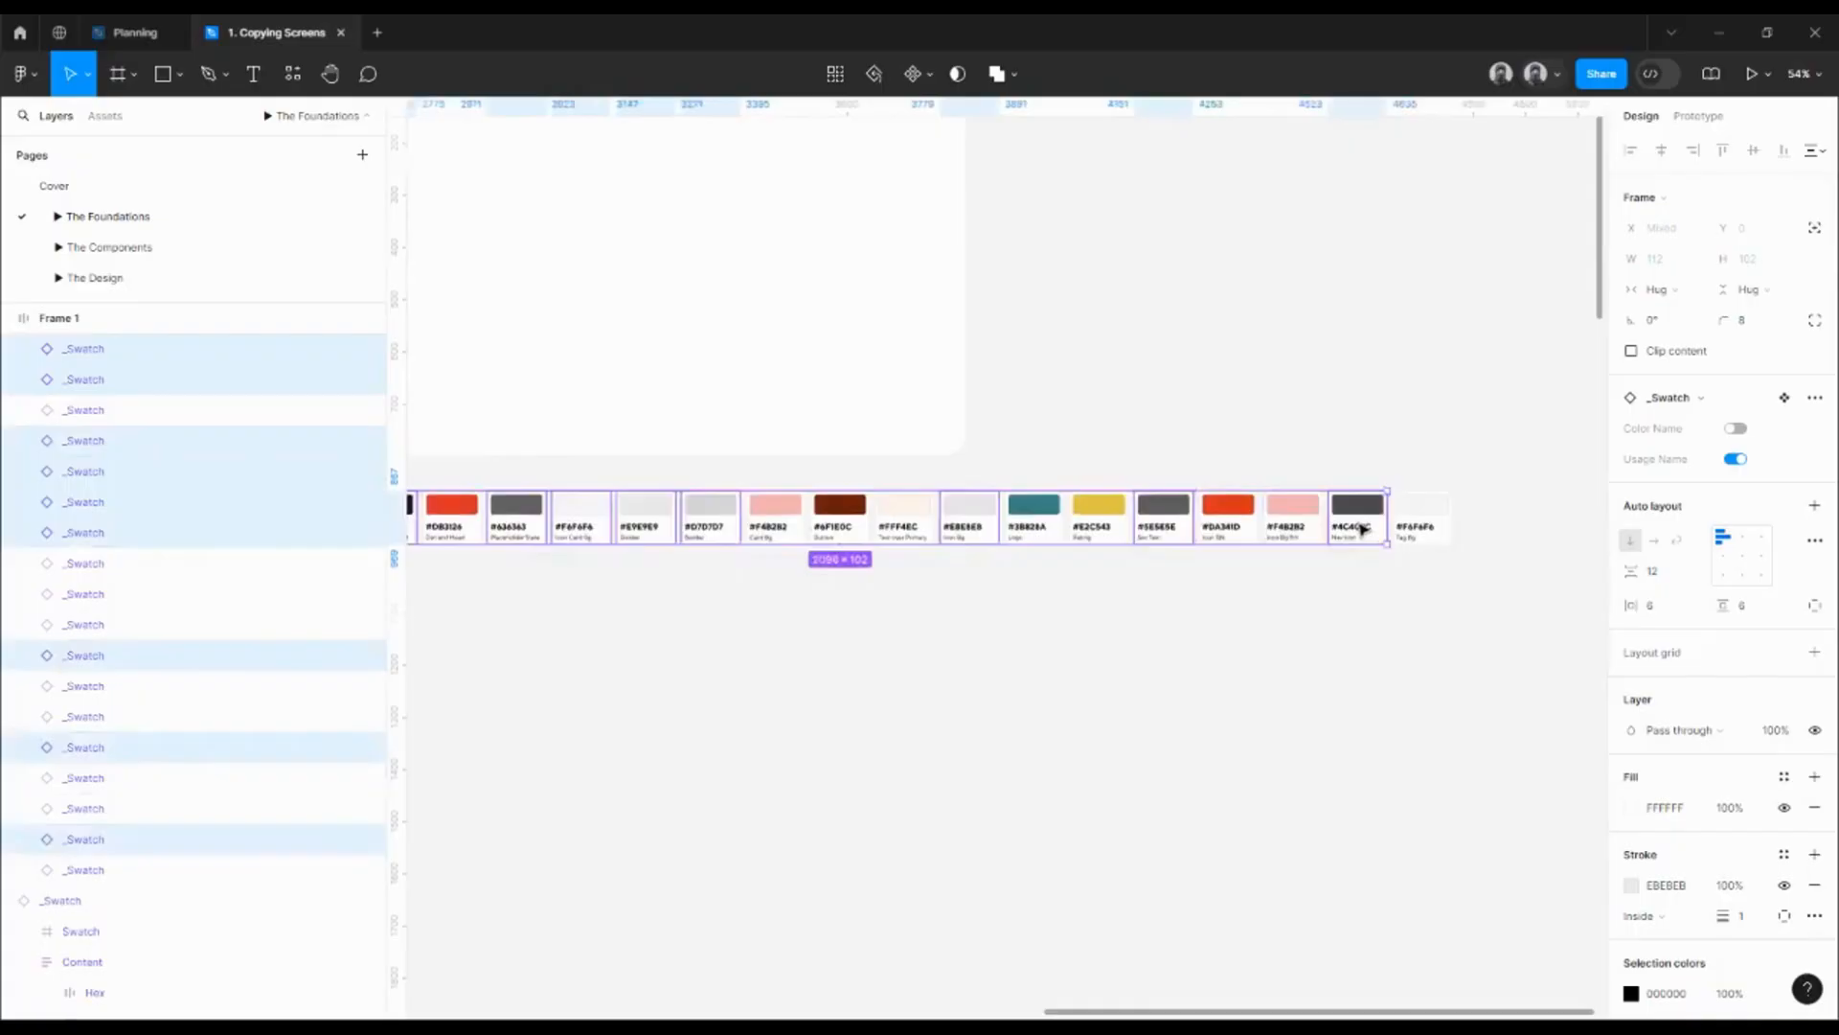
key(Left)
key(Left)
key(Left)
key(Left)
key(Left)
key(Left)
key(Left)
key(Left)
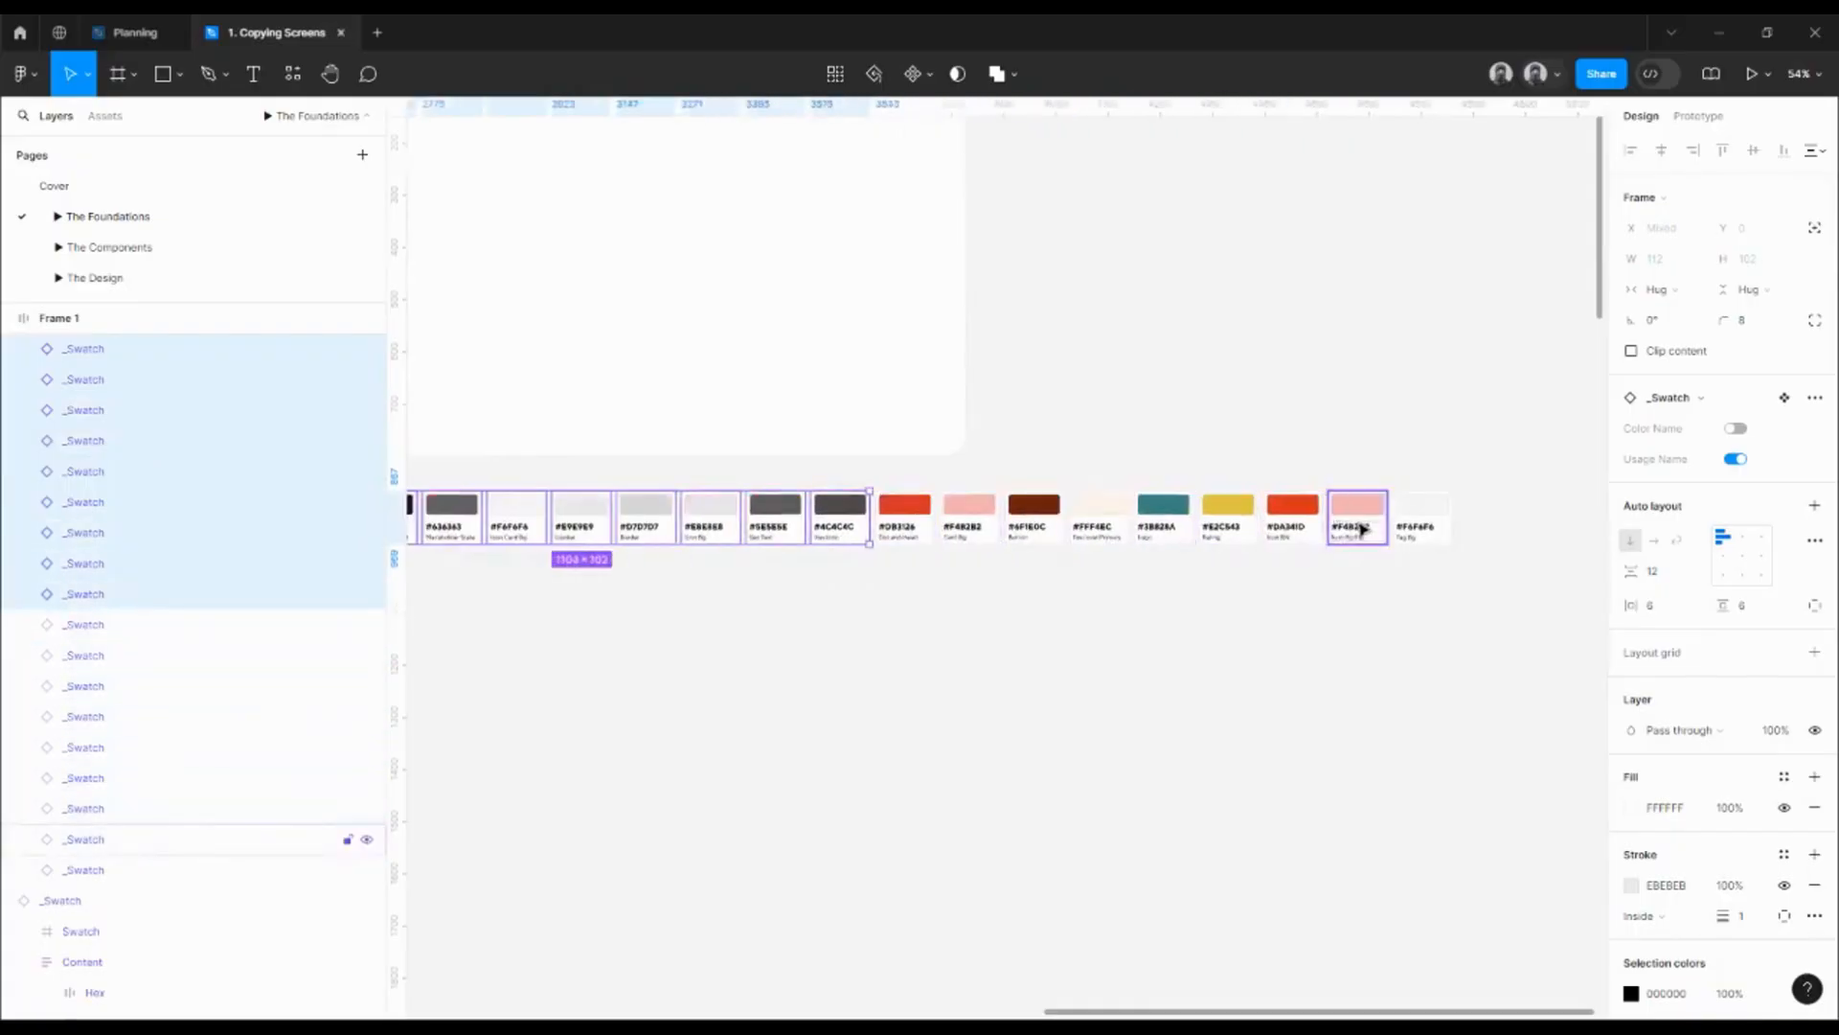
- Move the F6F6F6 Tag Bg swatch from the row's end to directly after the 4C4C4C Nav Icon swatch
scroll(1255, 616, left, 1)
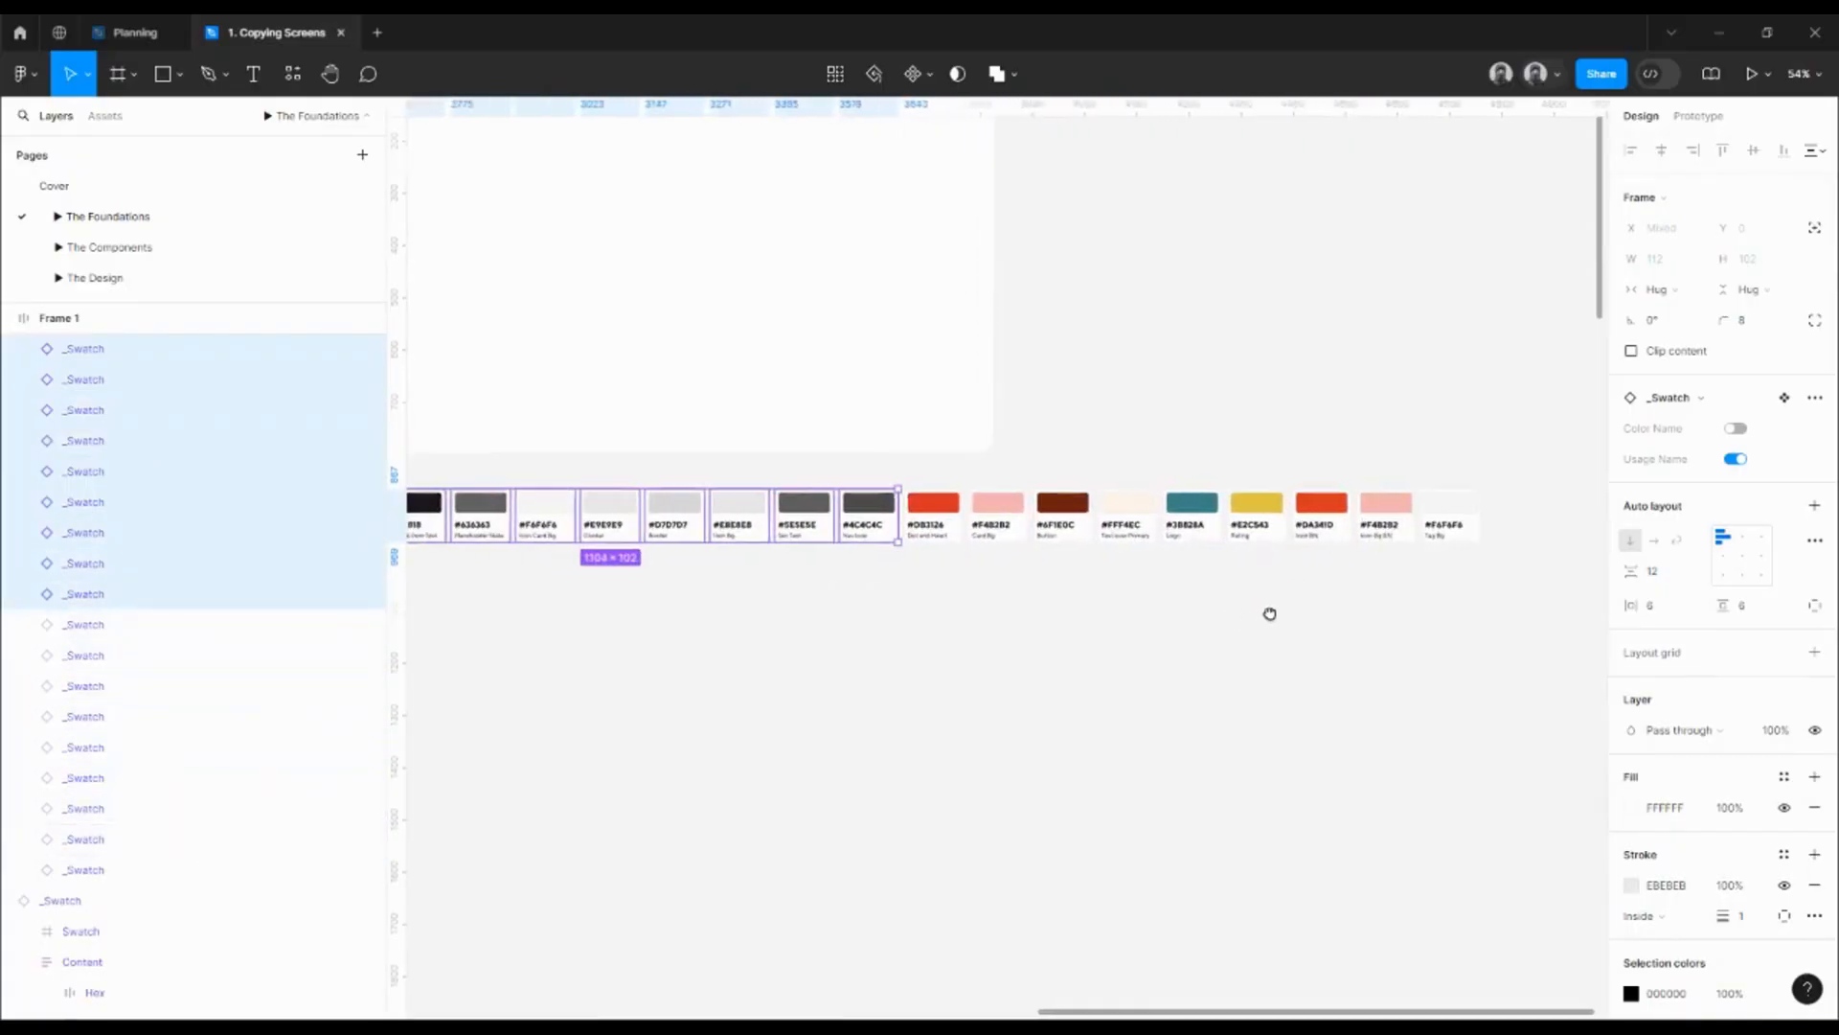
click(1451, 529)
key(Left)
key(Left)
key(Left)
key(Left)
key(Left)
key(Left)
key(Left)
key(Left)
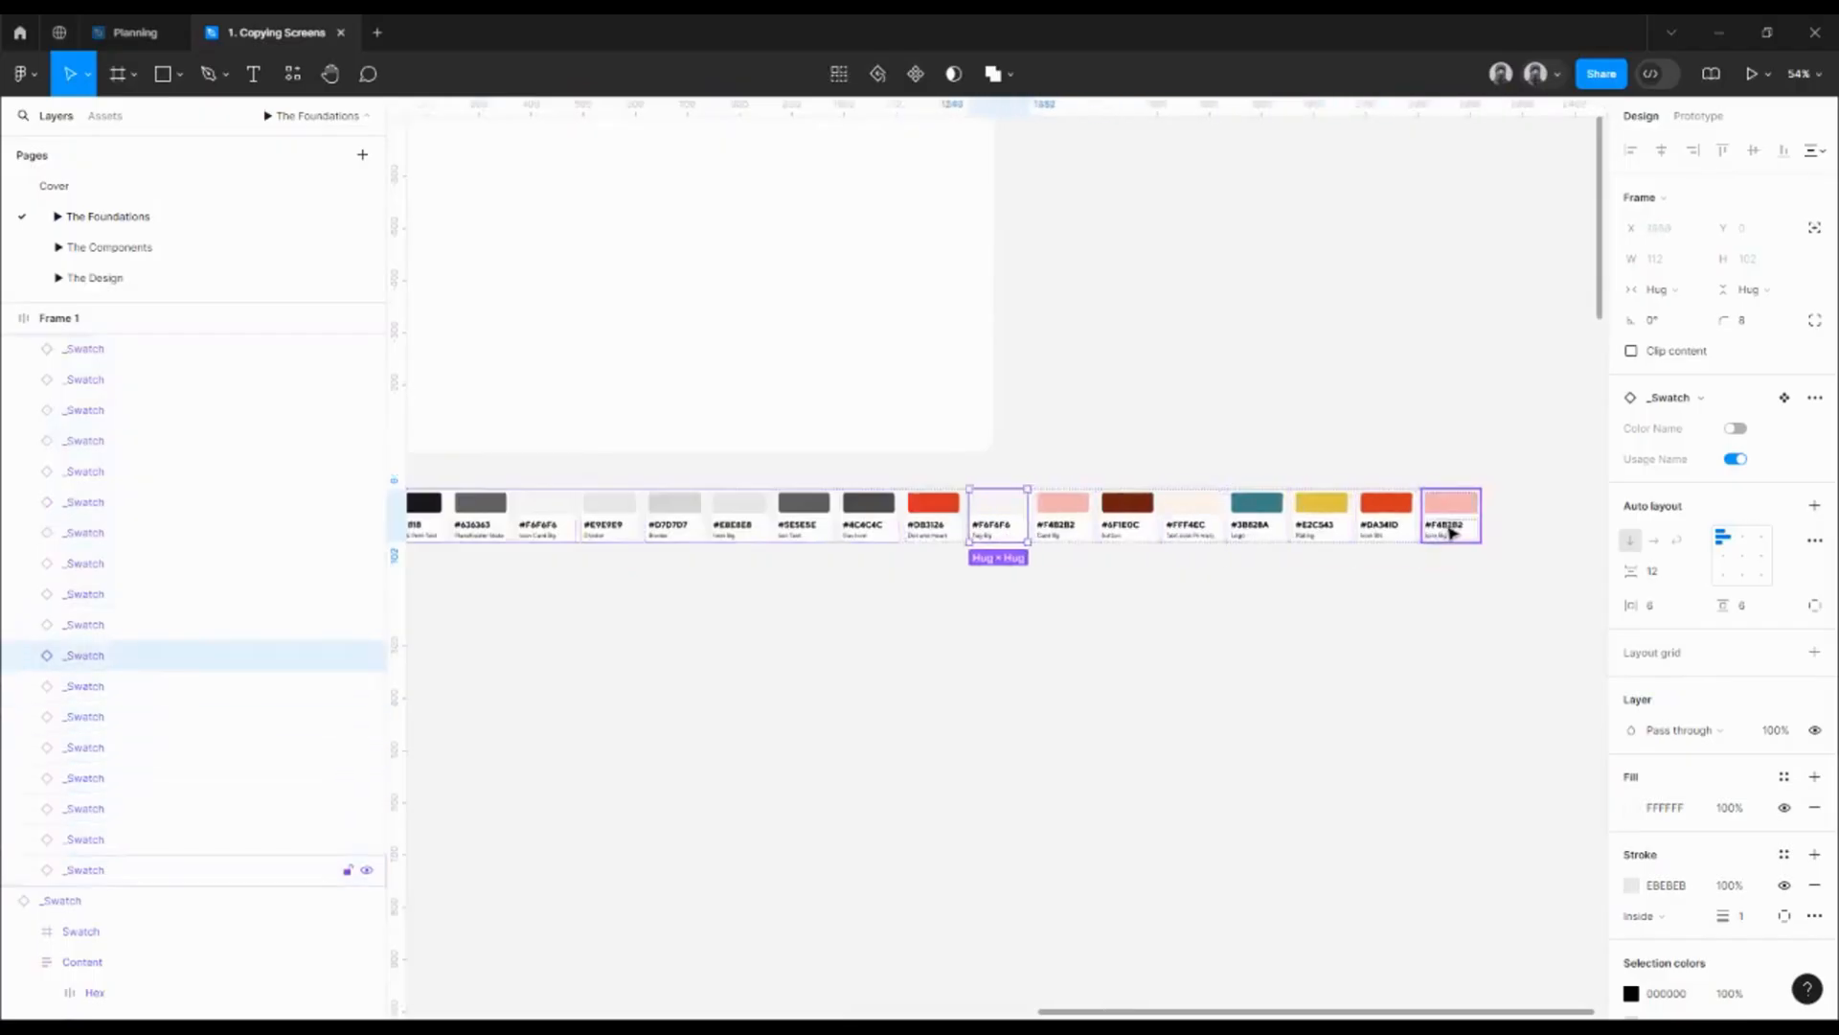
scroll(1076, 612, left, 3)
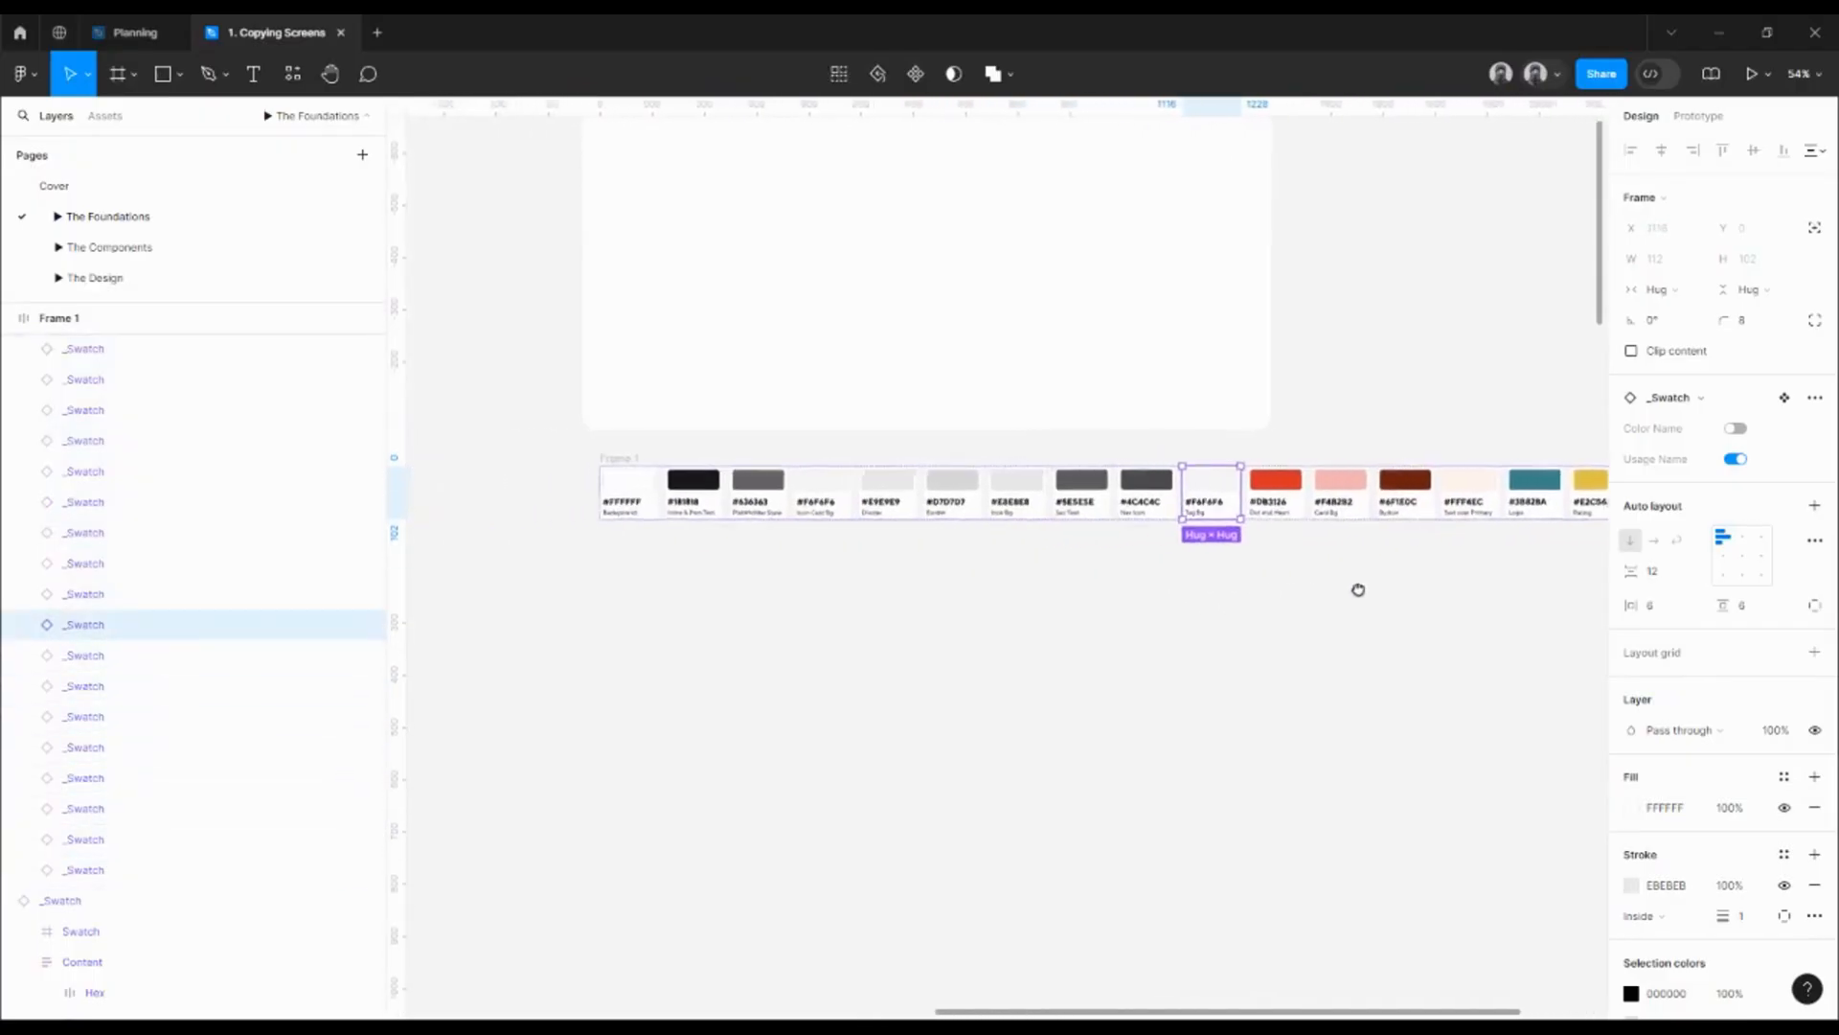
scroll(674, 534, up, 5)
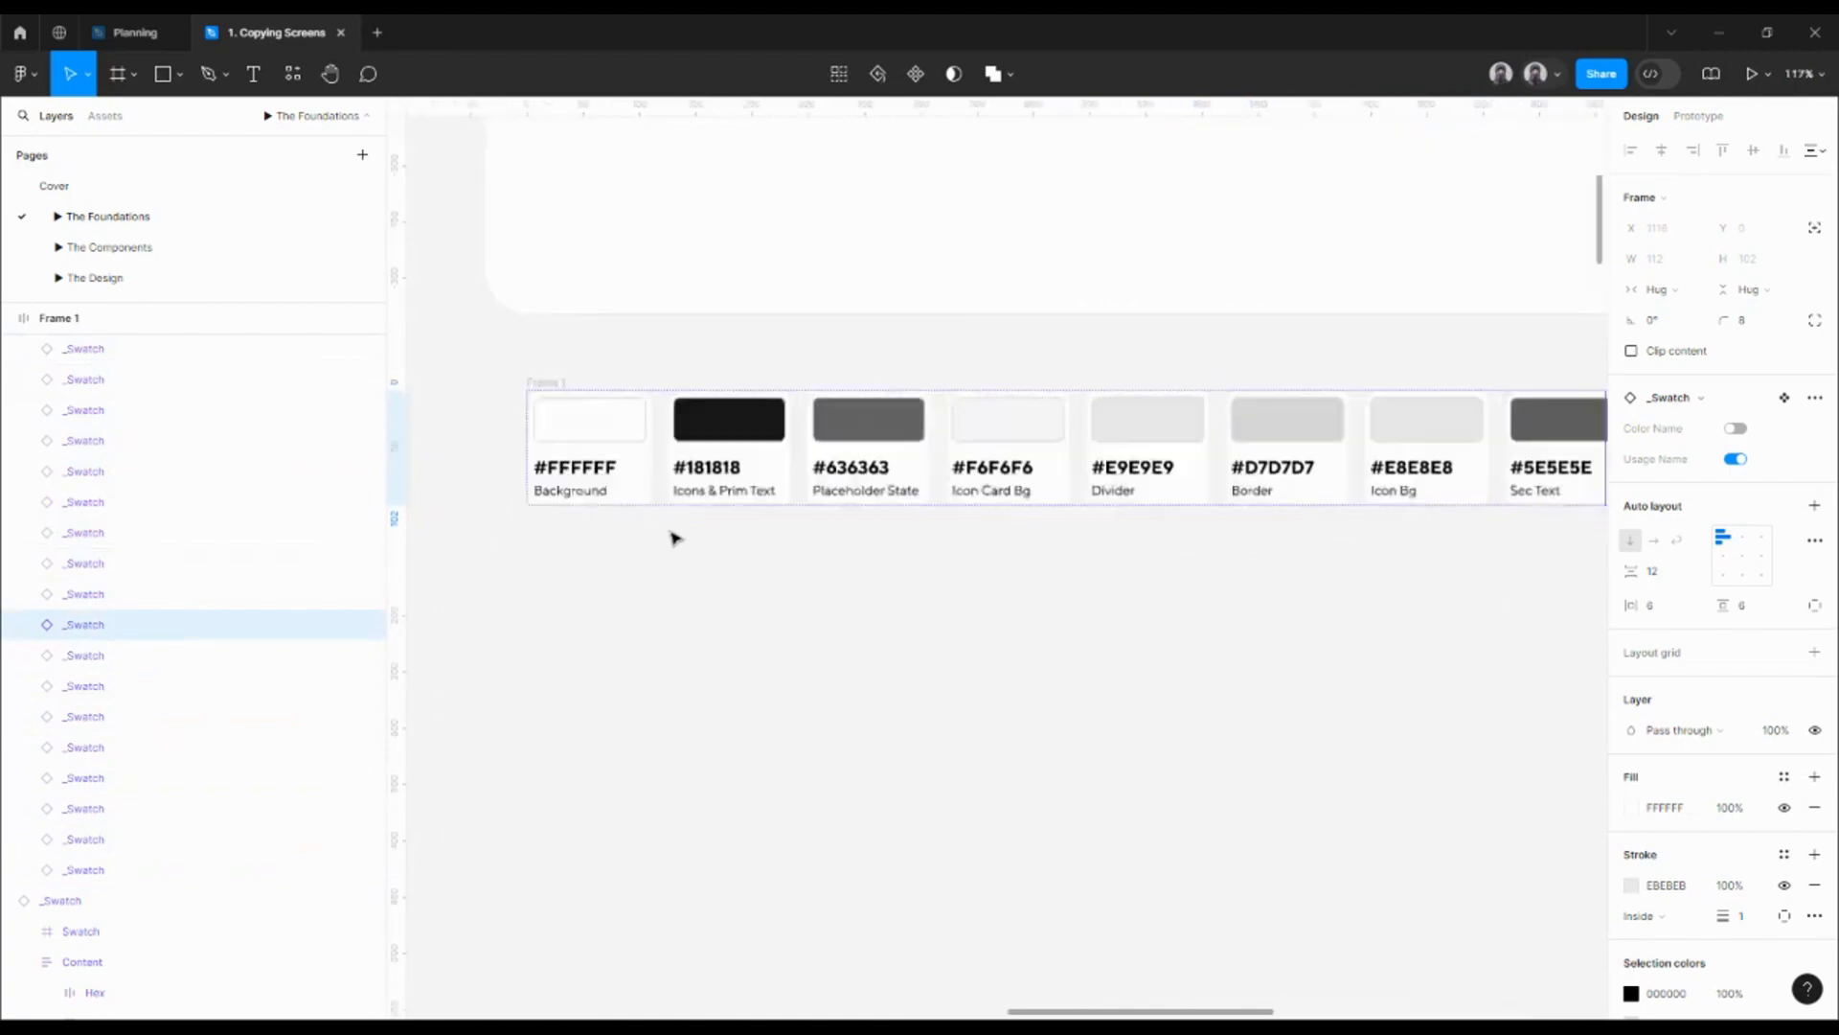
- Move the 181818 Icons & Prim Text swatch to the start of the swatch row
click(706, 465)
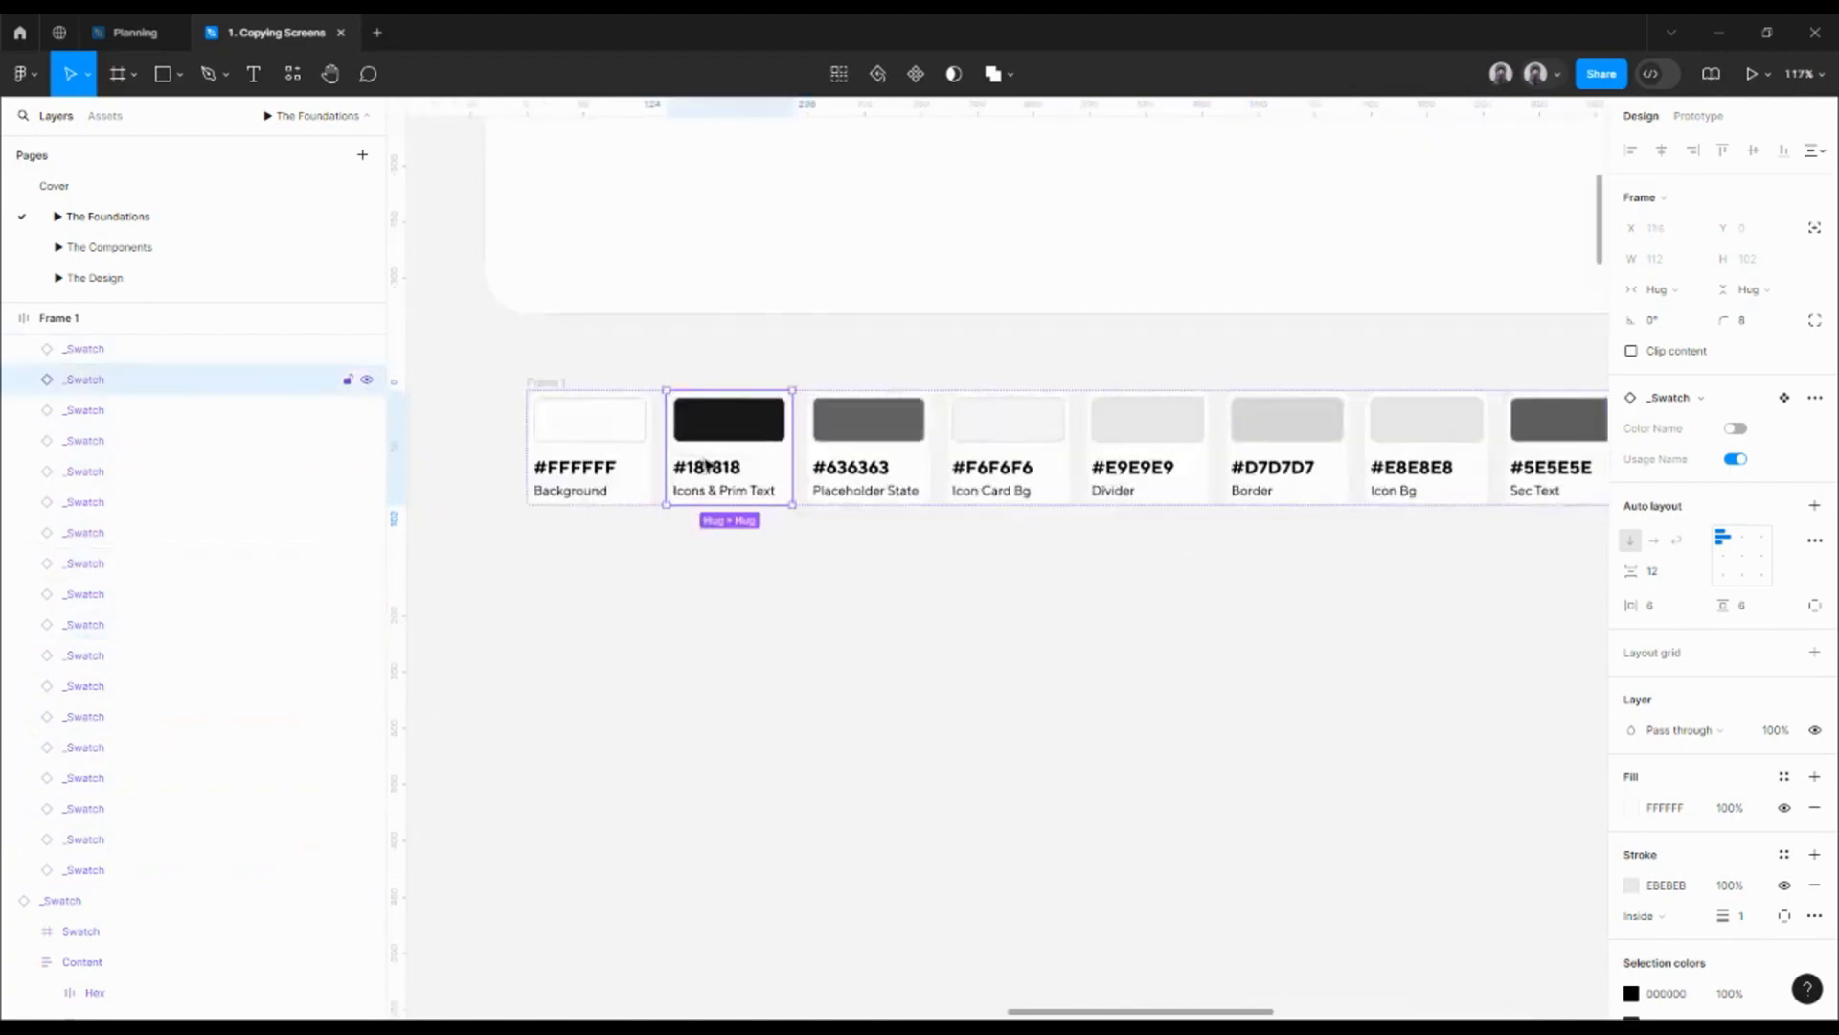
key(Left)
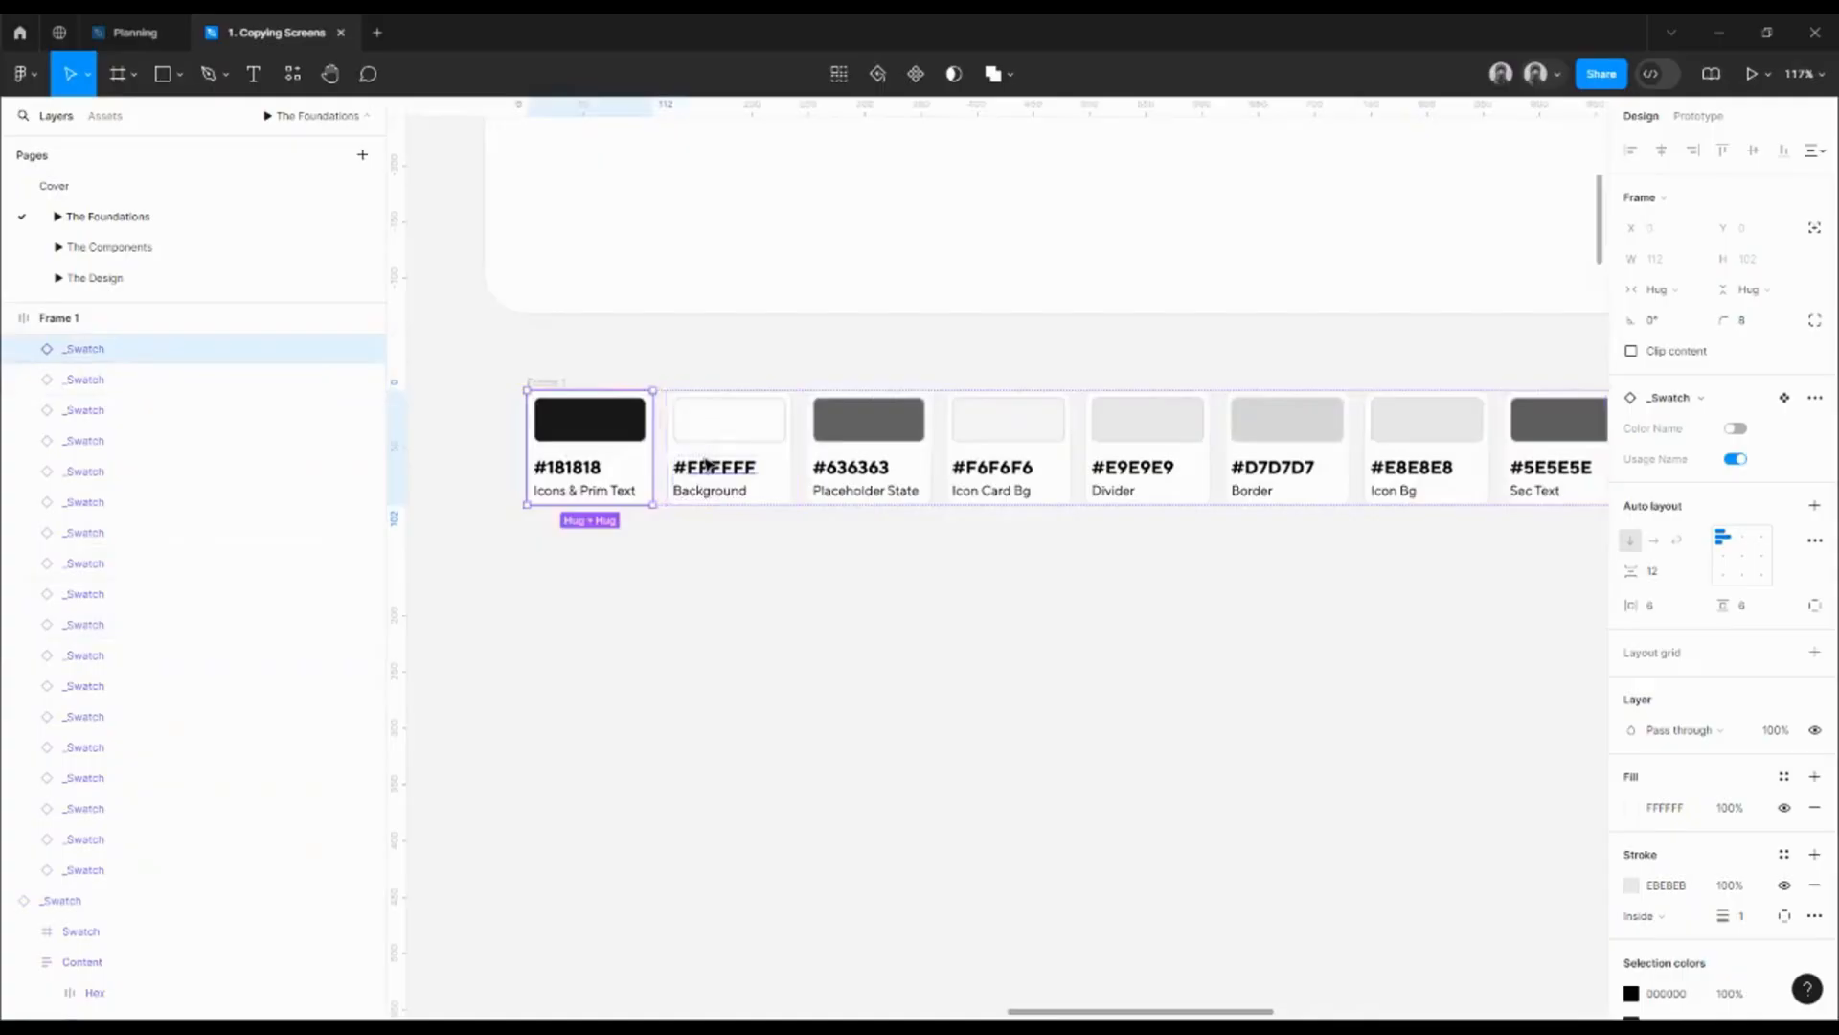
scroll(1023, 566, right, 3)
mouse_move(1008, 566)
mouse_down()
mouse_move(969, 567)
mouse_move(1022, 588)
mouse_up()
scroll(968, 570, down, 2)
scroll(965, 562, up, 2)
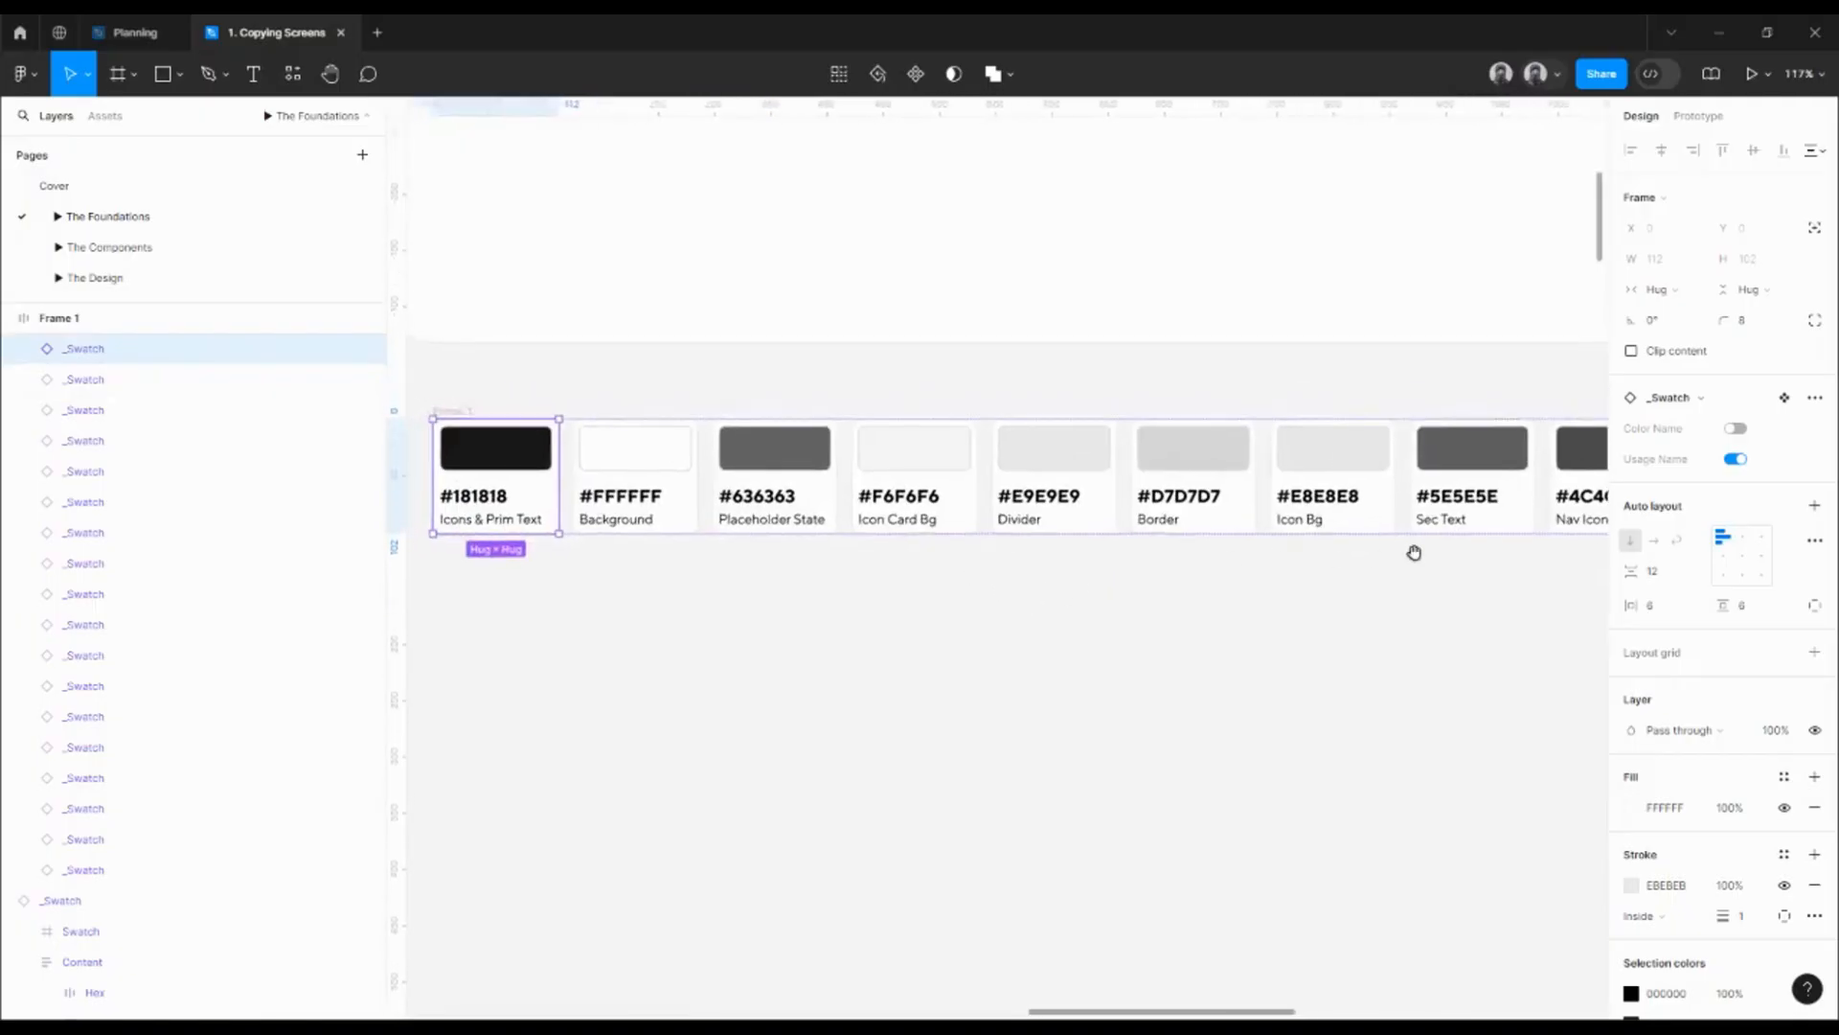
- Move the 5E5E5E Sec Text and 4C4C4C Nav Icon swatches together to directly after the 181818 swatch
drag(1414, 553, 1350, 539)
click(1490, 486)
shift+click(1434, 485)
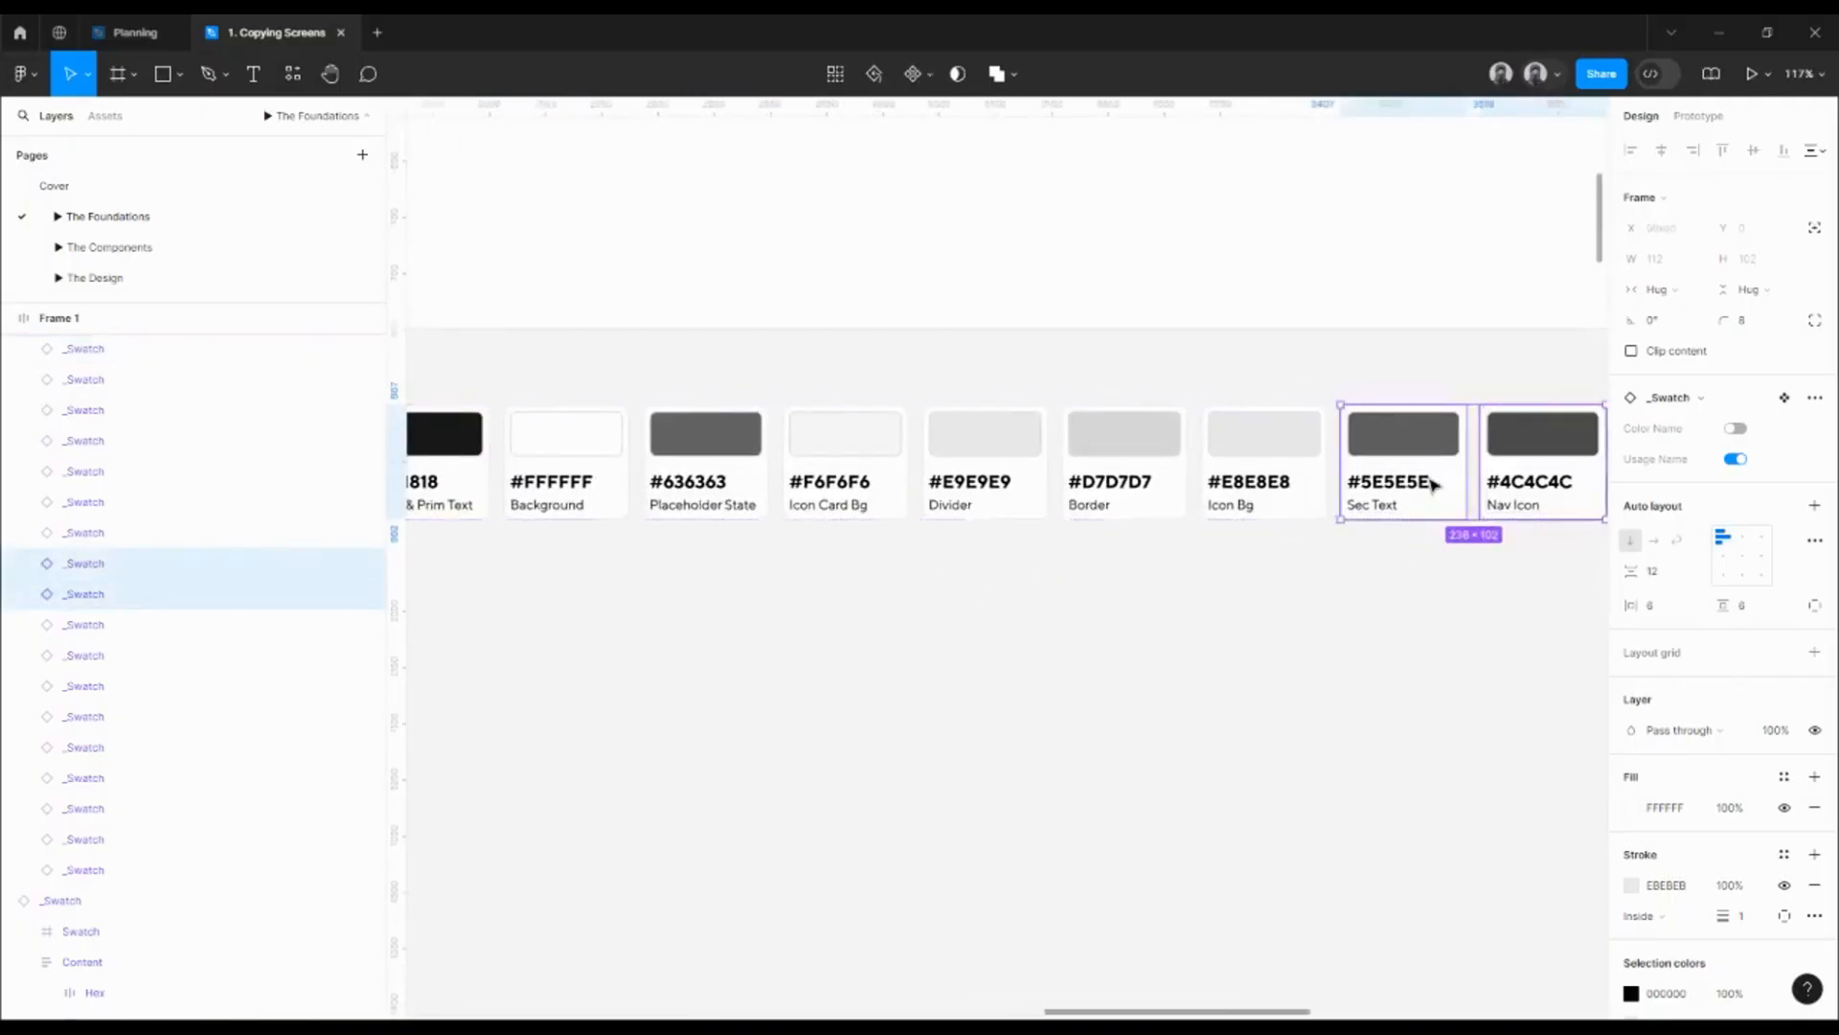
key(Left)
key(Left)
key(Left)
key(Left)
key(Left)
key(Left)
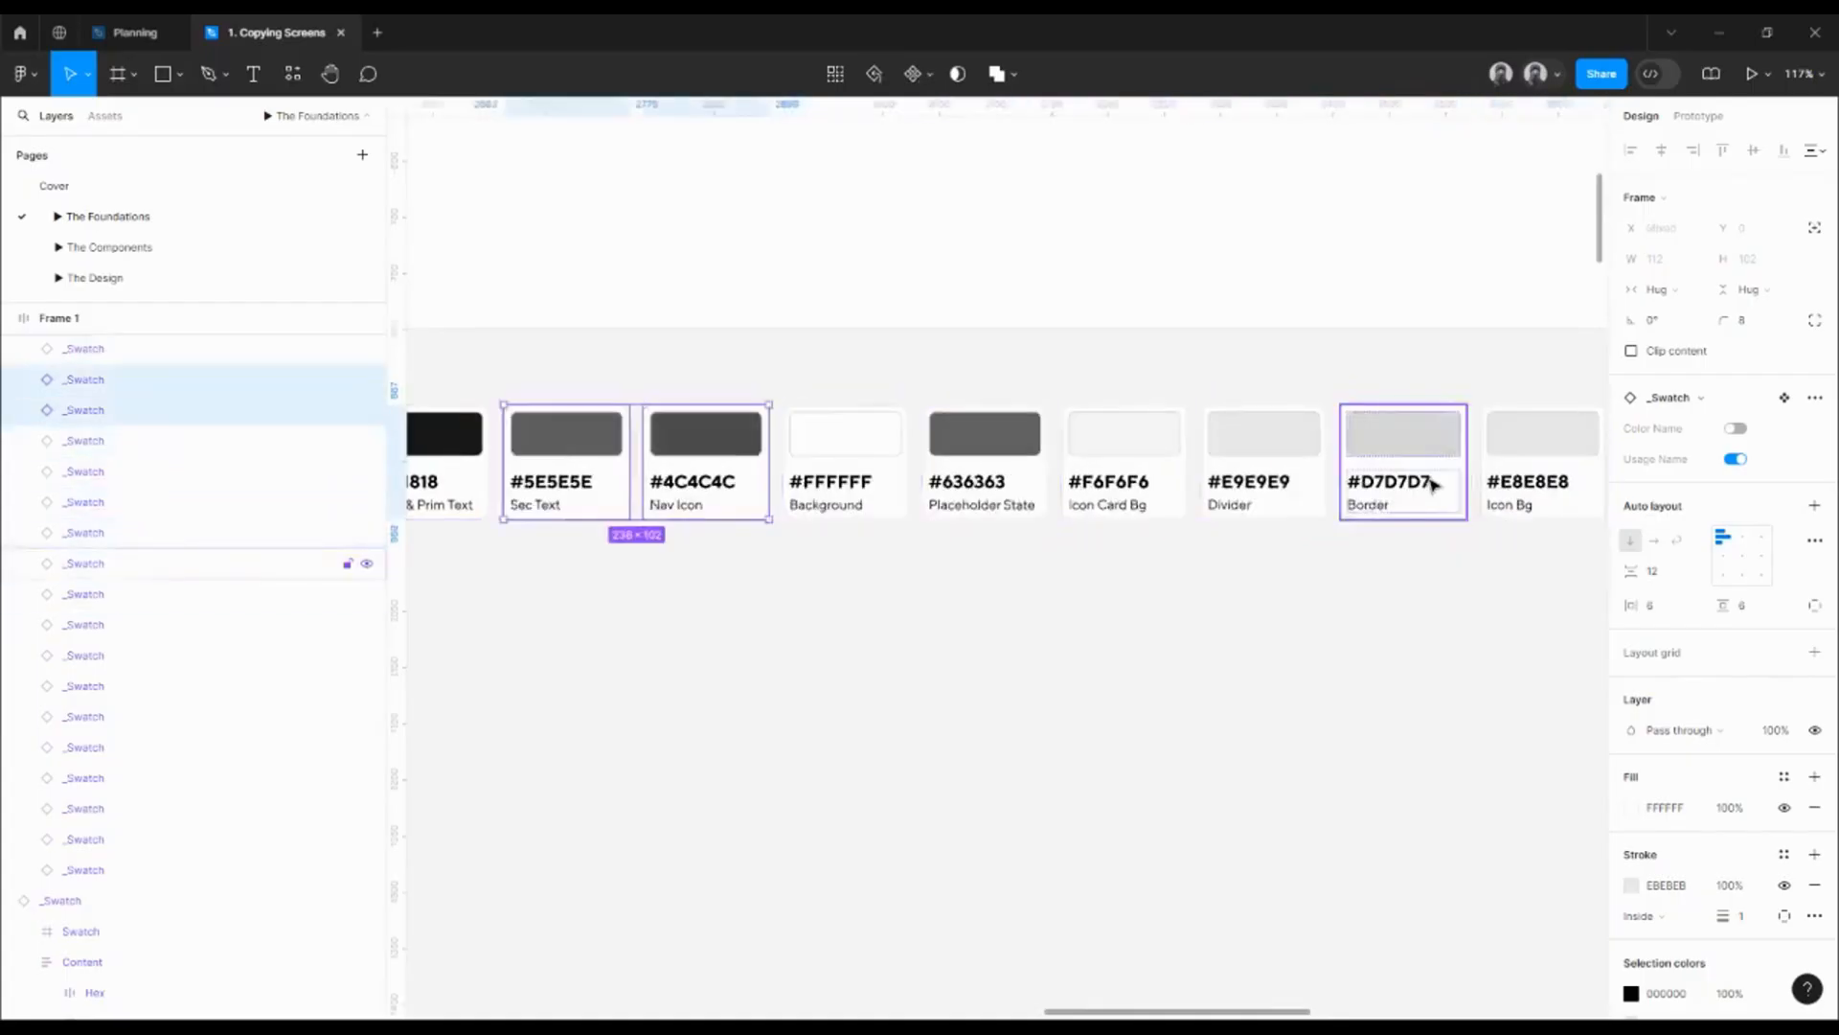
- Move the 636363 Placeholder State swatch ahead of FFFFFF, and the 4C4C4C Nav Icon swatch ahead of 5E5E5E
click(986, 479)
key(Left)
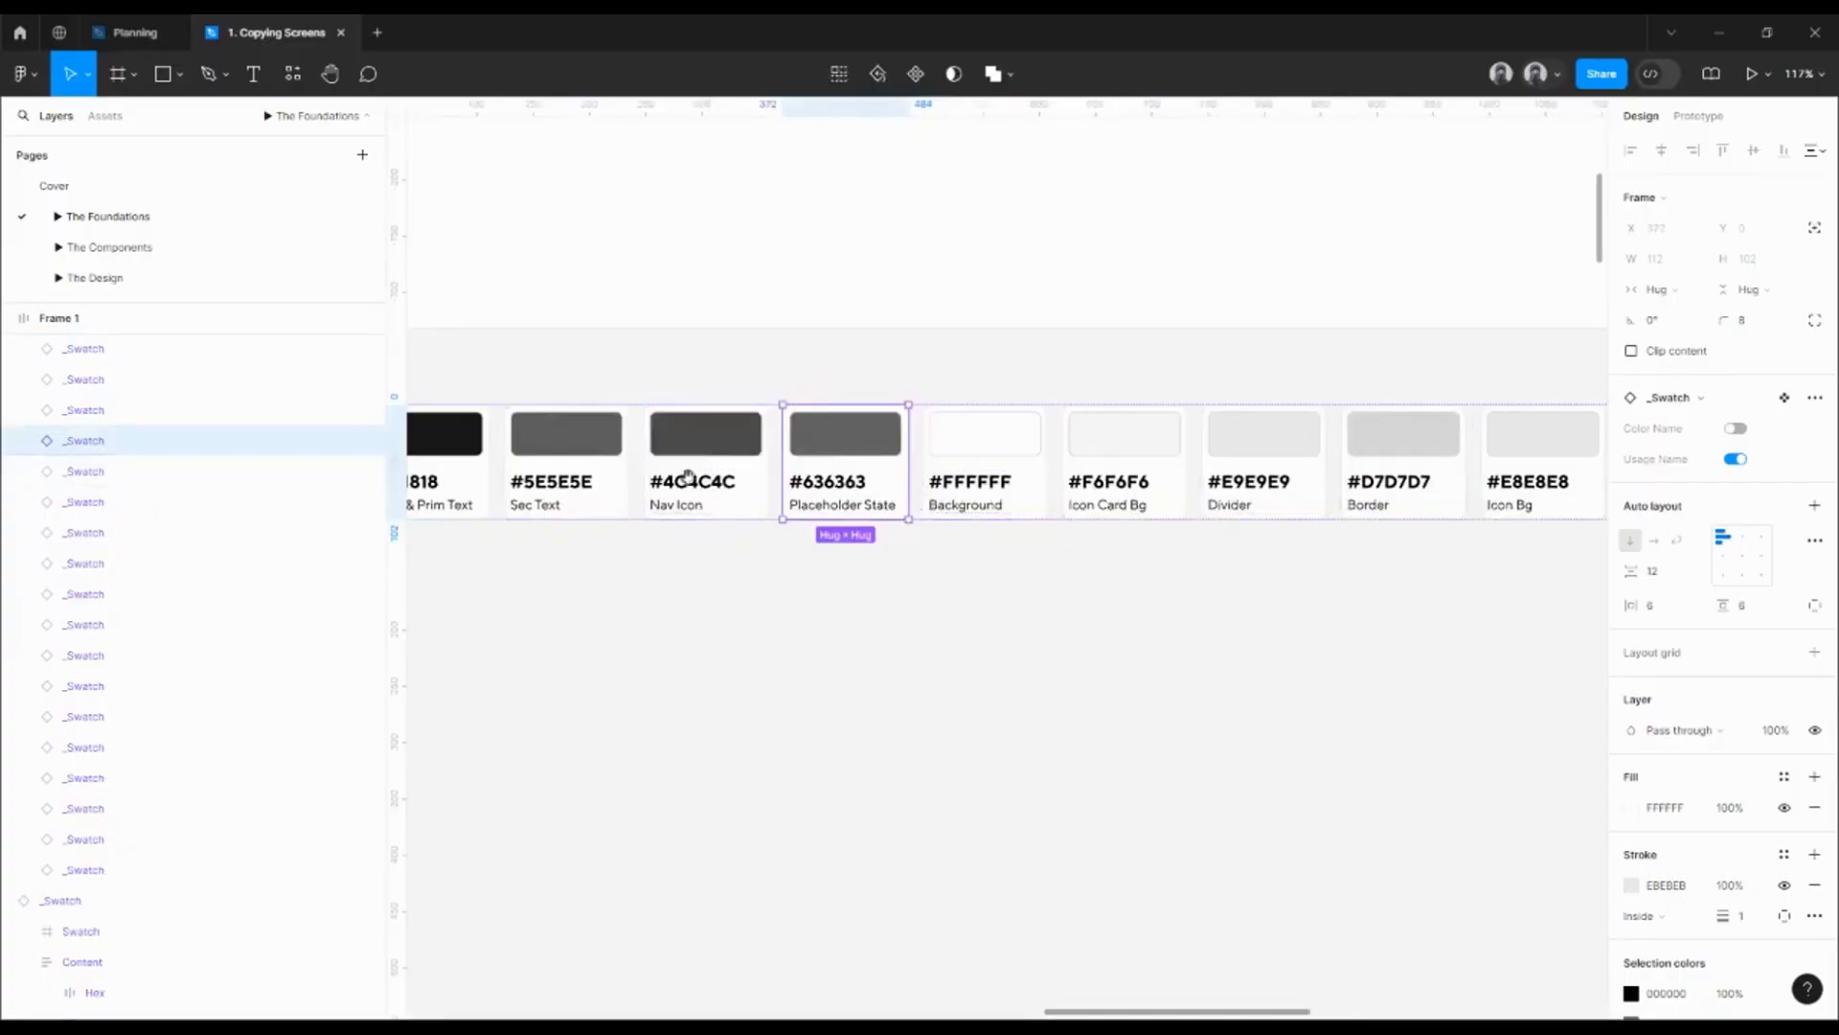
scroll(815, 440, left, 3)
click(836, 467)
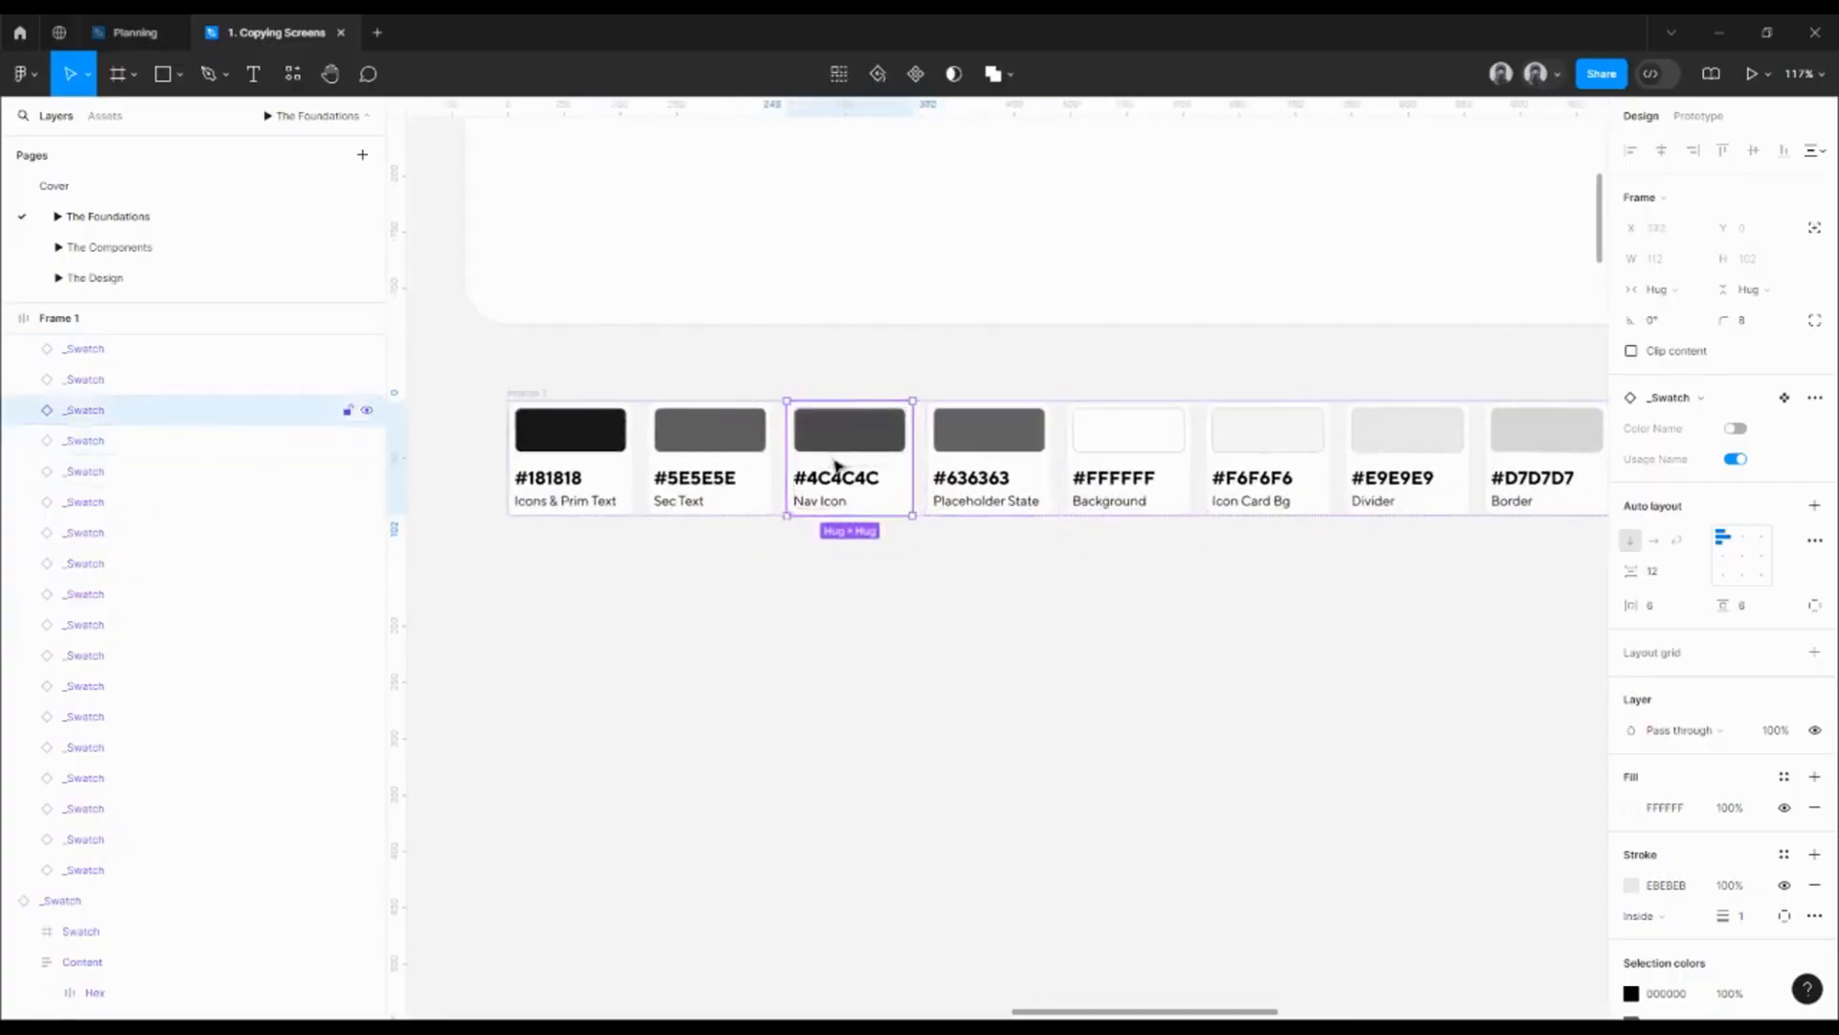
key(Left)
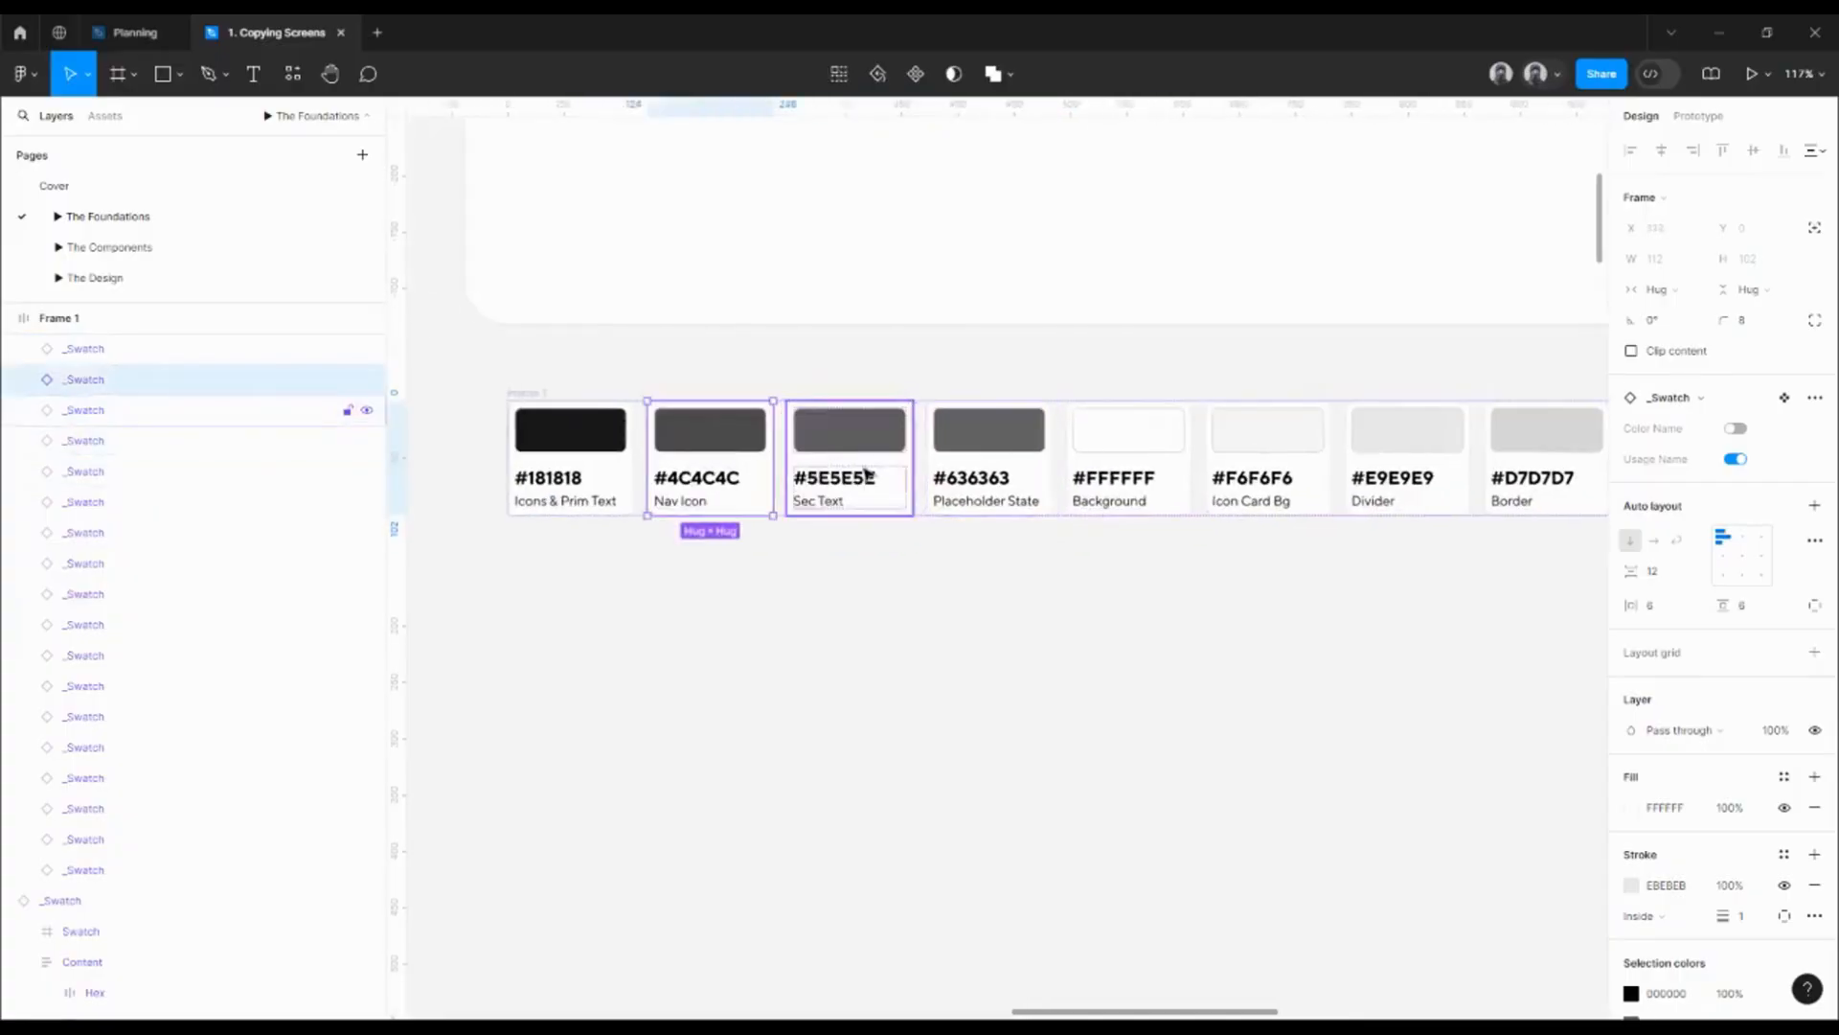
- Check the HSL values of the 5E5E5E Sec Text swatch's fill
drag(1170, 579, 1033, 589)
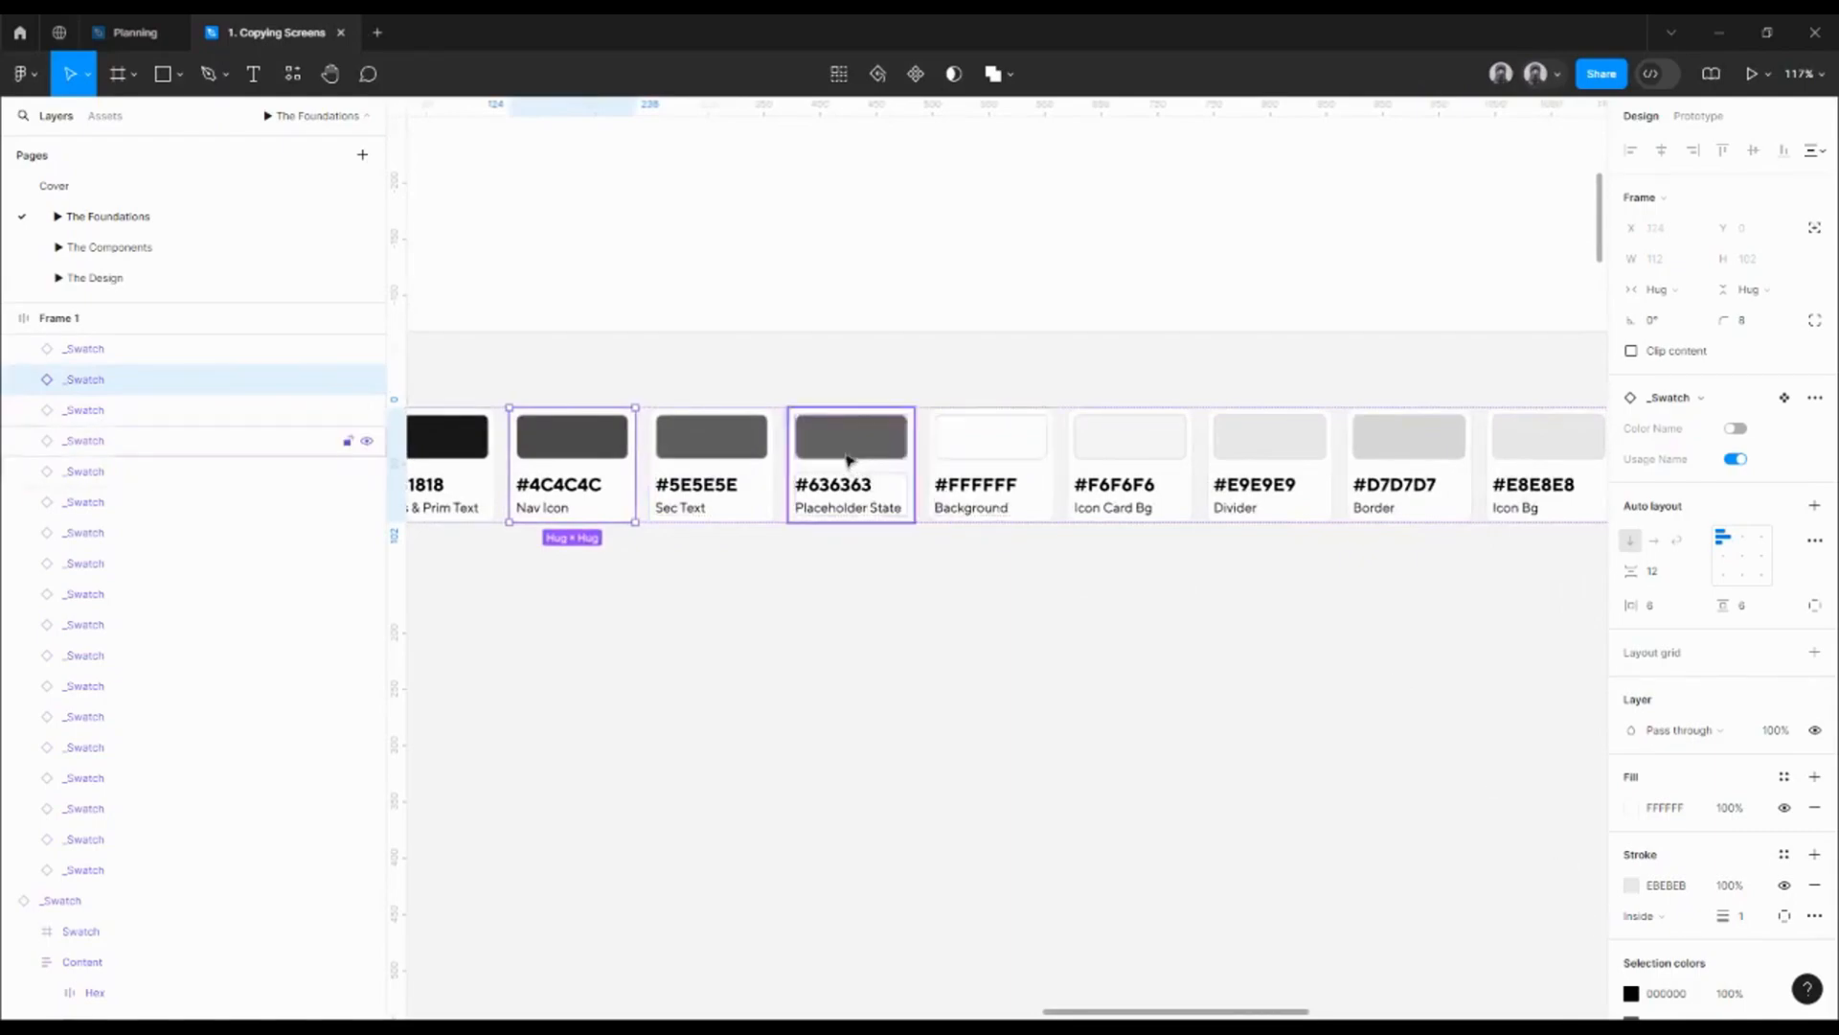
double_click(739, 440)
click(1631, 570)
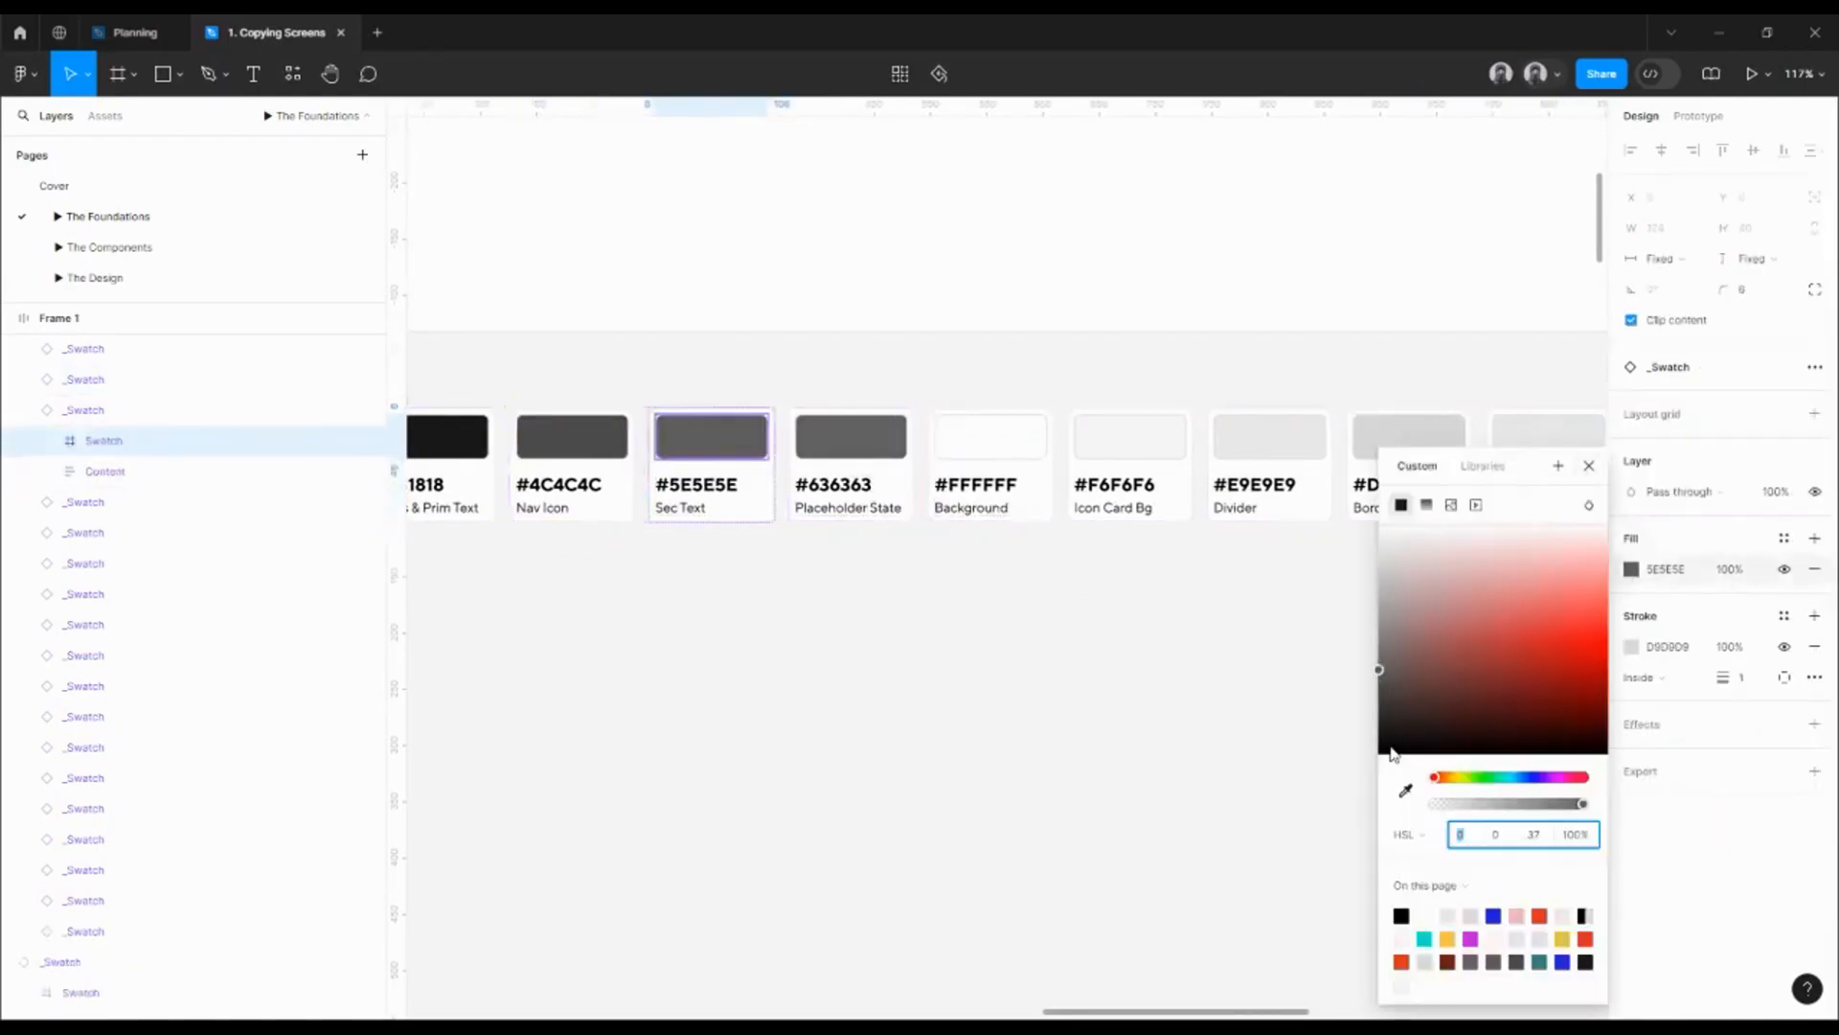
click(1589, 467)
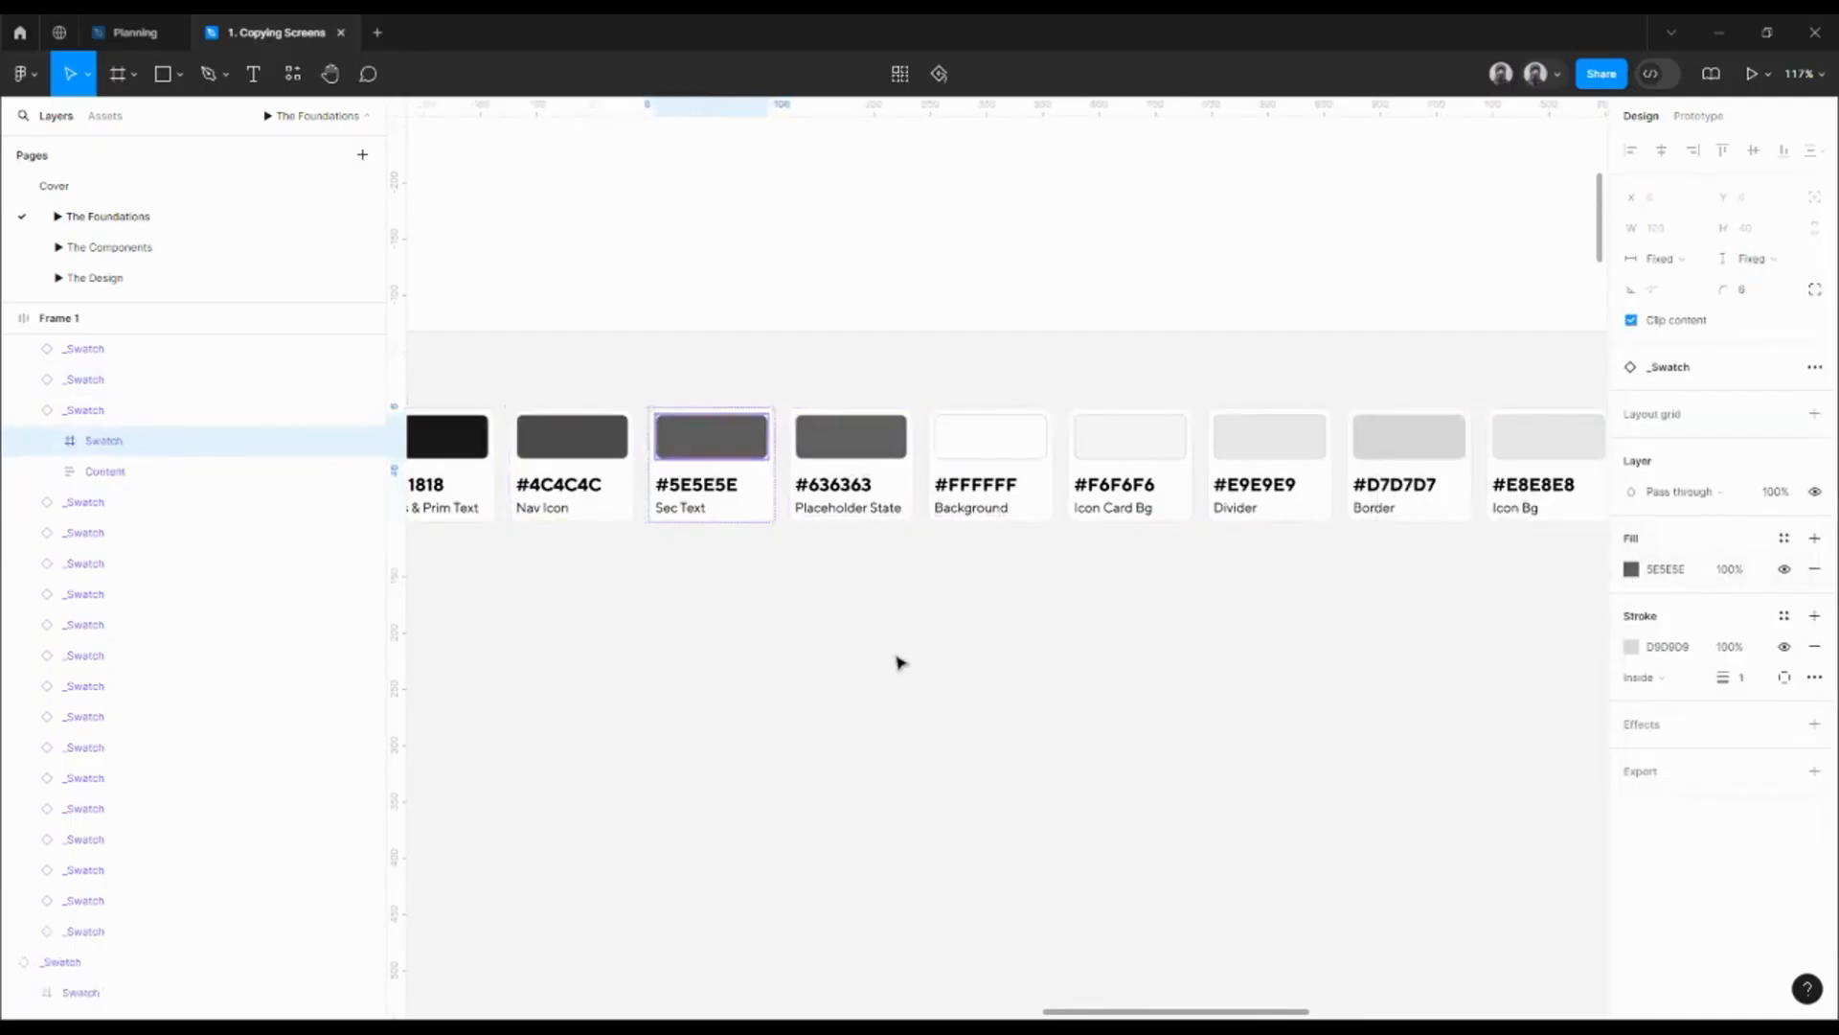
click(745, 557)
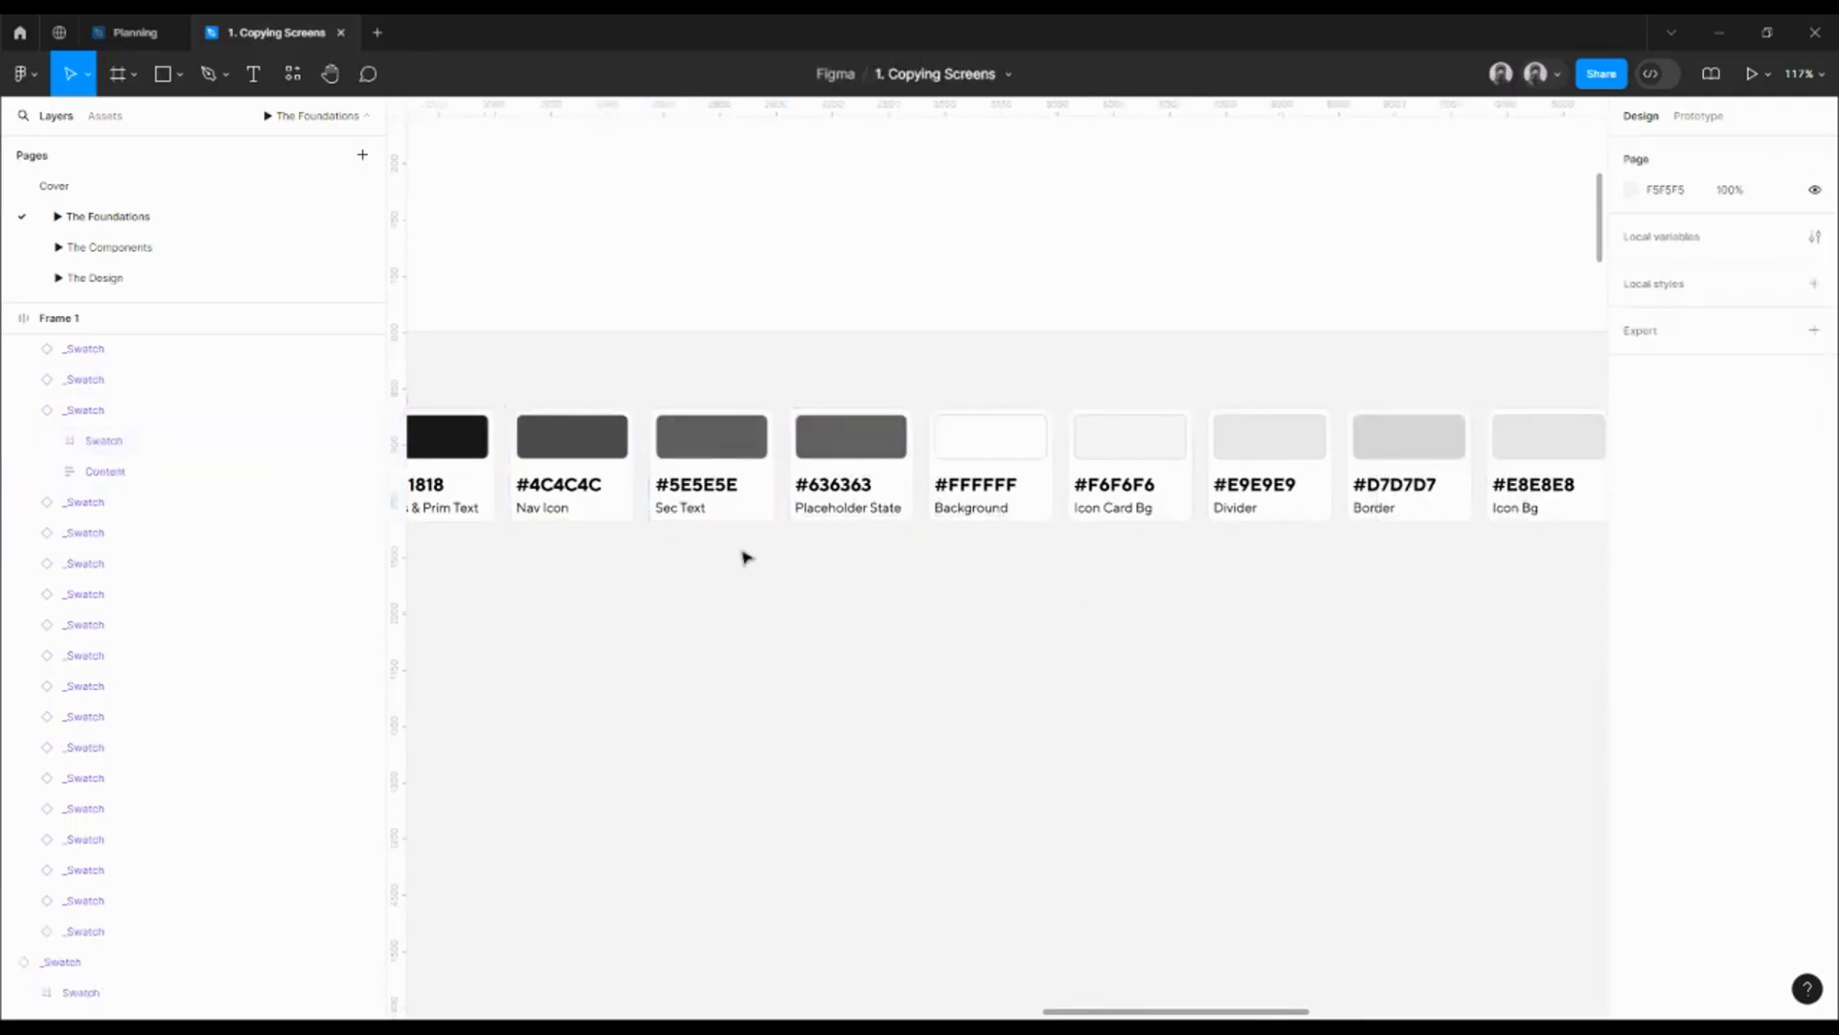
- Move the FFFFFF Background swatch to the end of the neutral swatches, directly after the F6F6F6 Tag Bg swatch
click(979, 486)
scroll(992, 527, down, 5)
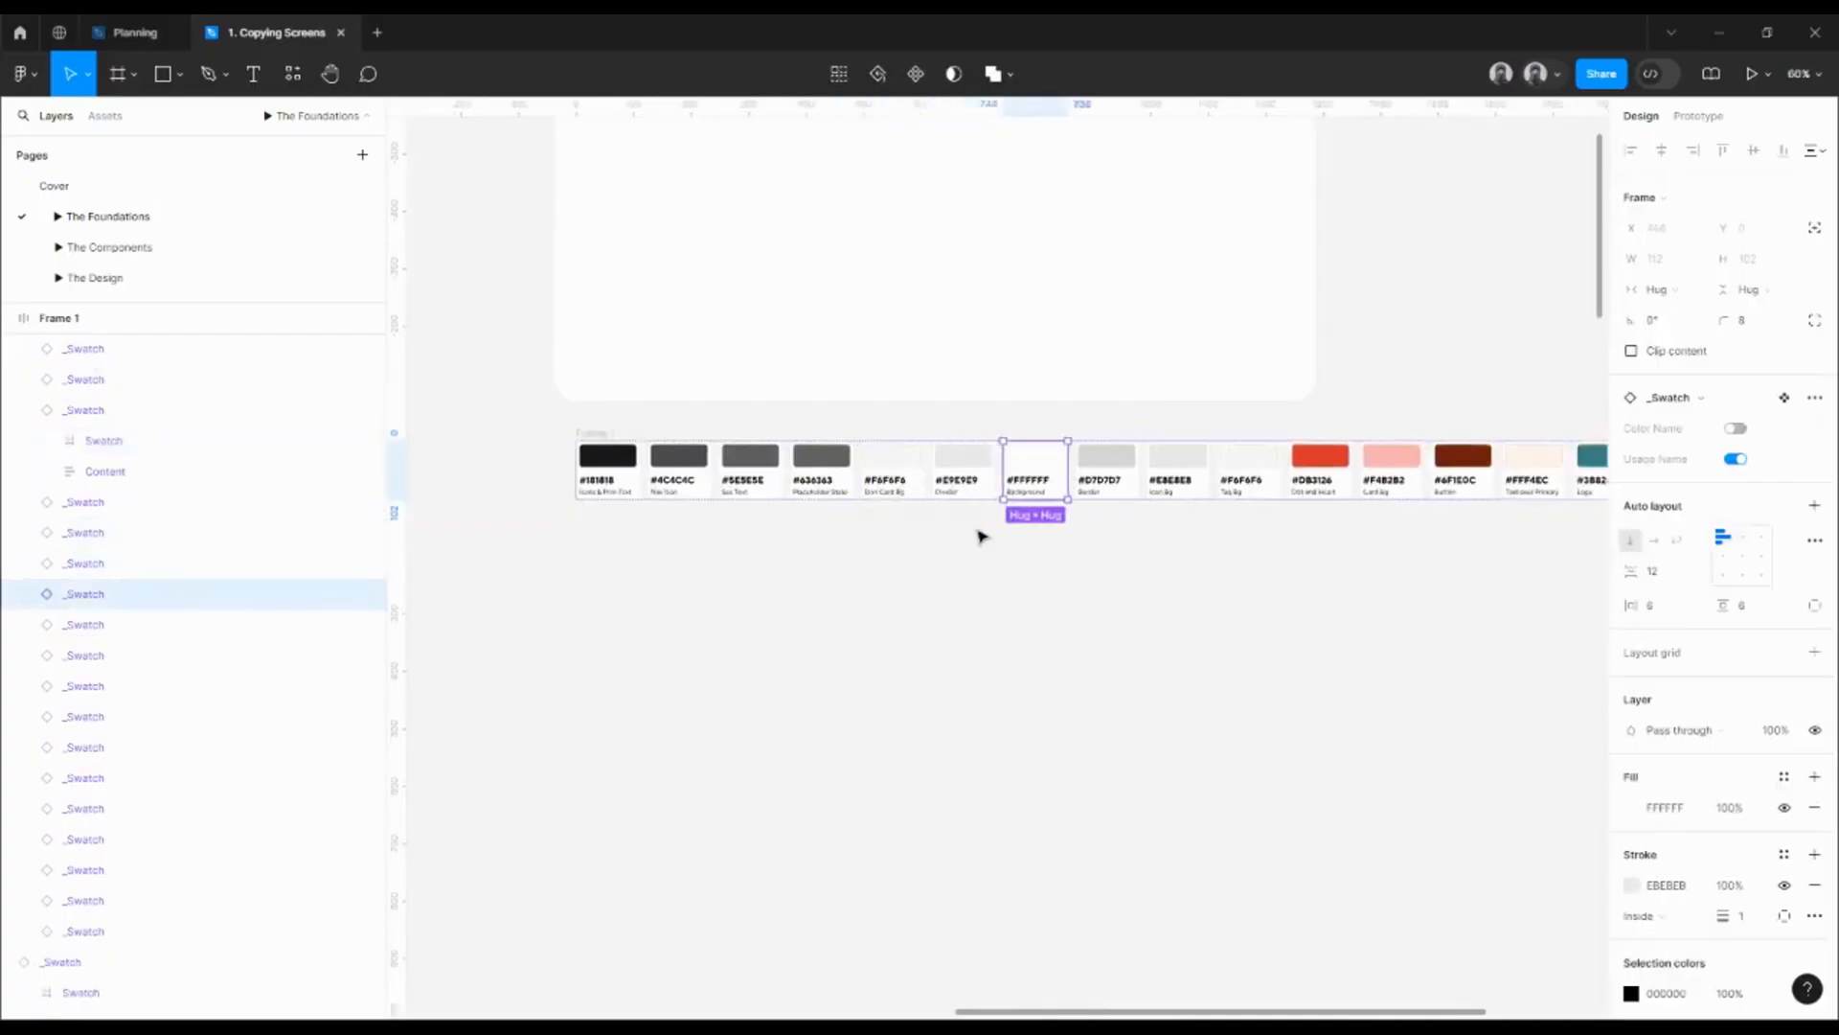
key(Right)
key(Right)
key(Right)
scroll(980, 537, up, 5)
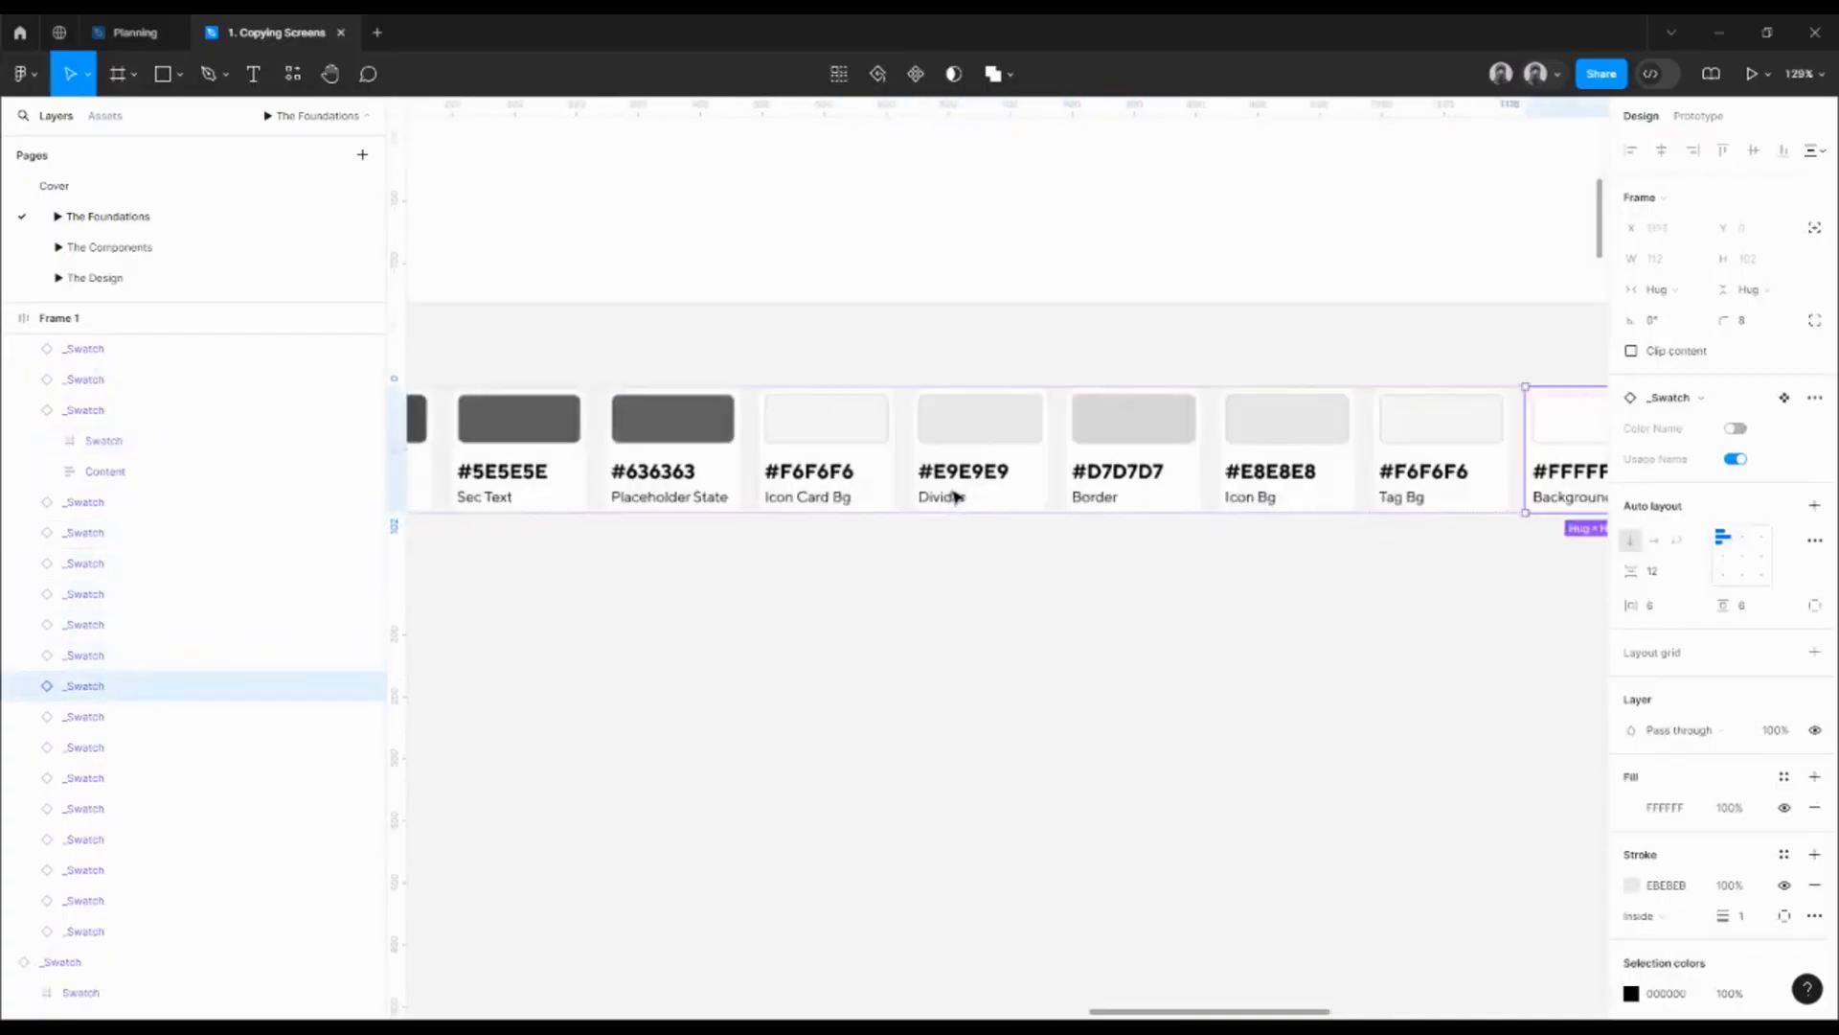
- Order the light grey swatches after 636363 as D7D7D7, E9E9E9 and E8E8E8, ahead of the F6F6F6 Icon Card Bg swatch
click(856, 474)
drag(1194, 593, 1117, 600)
drag(1080, 483, 742, 463)
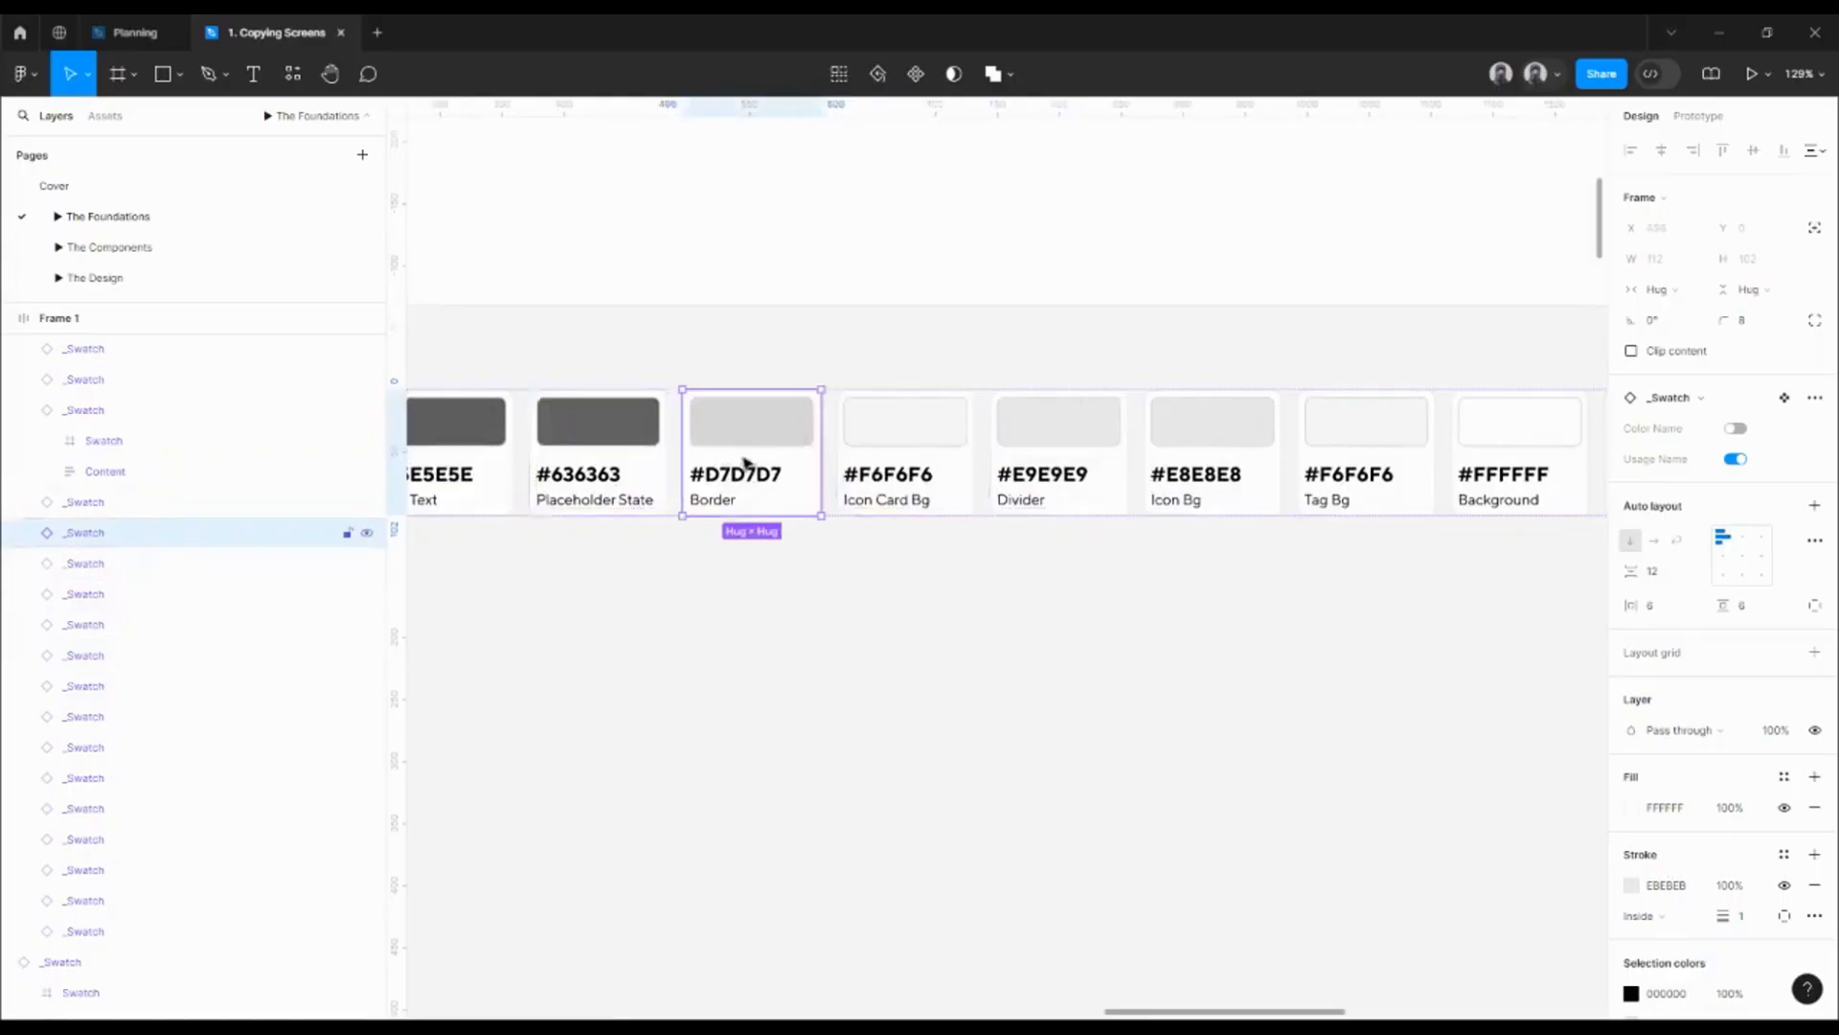
click(1018, 470)
key(Left)
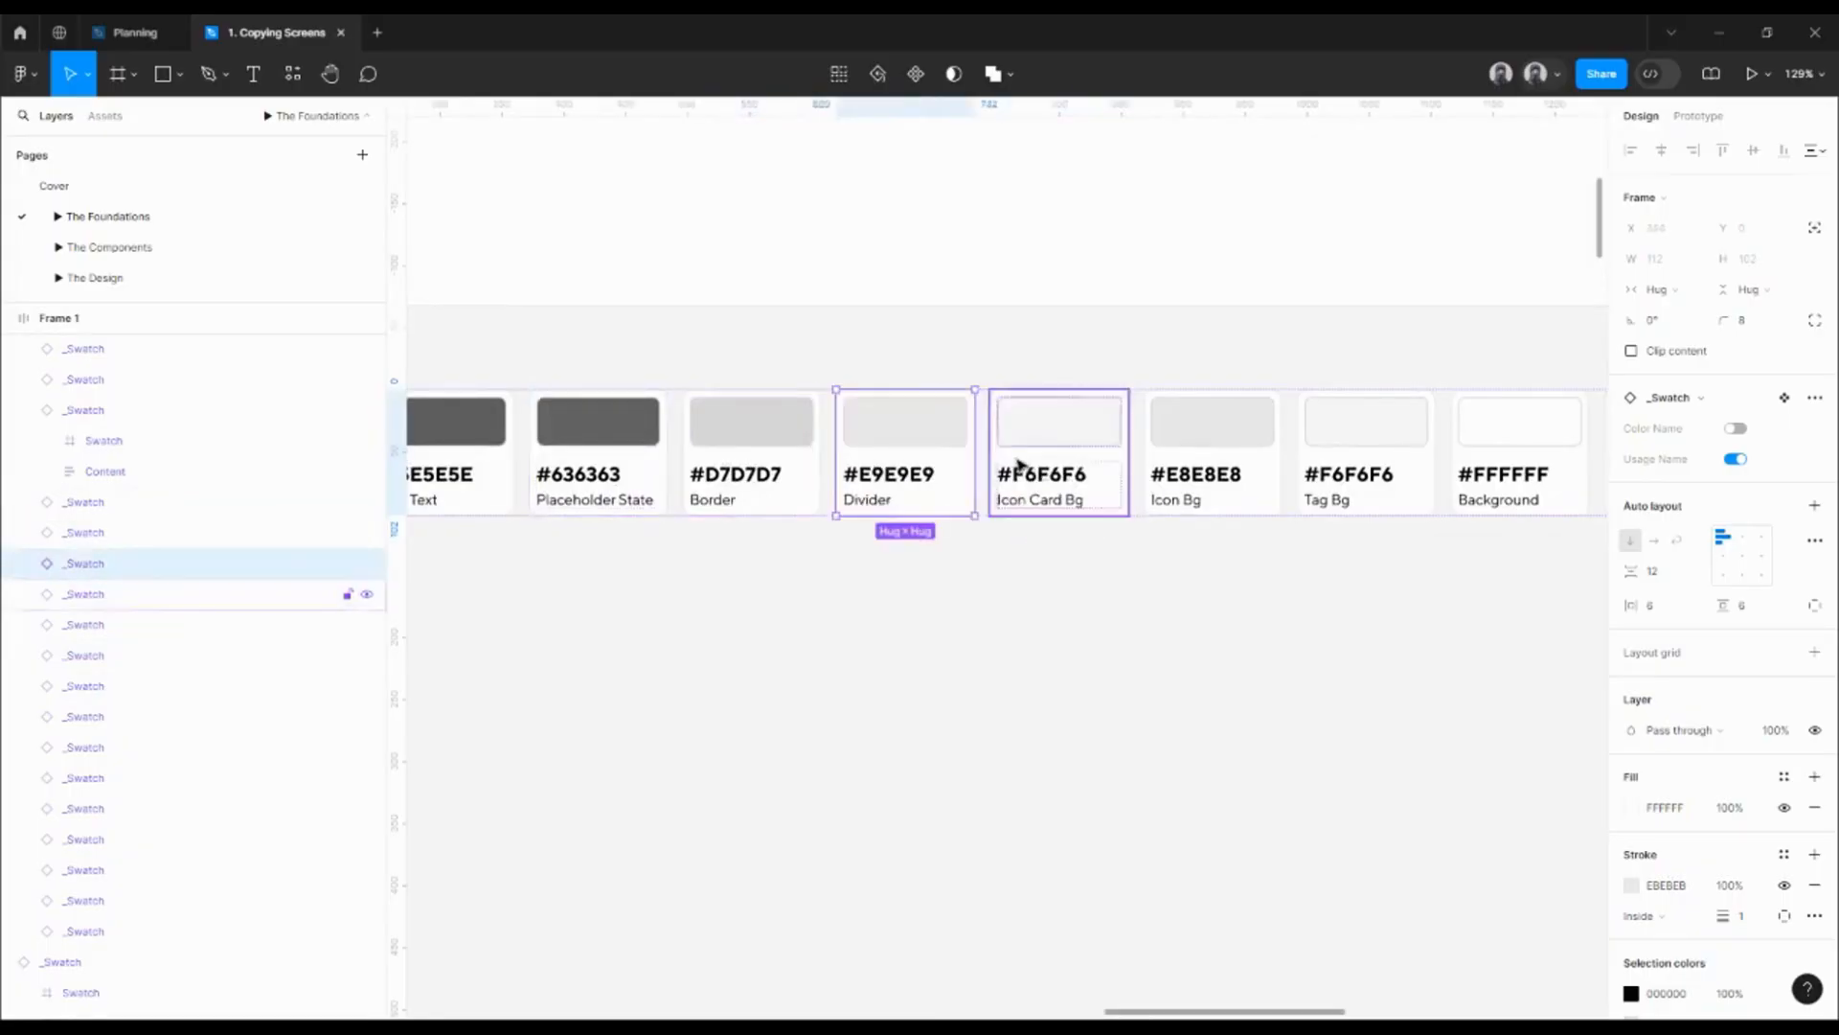
click(1215, 452)
key(Left)
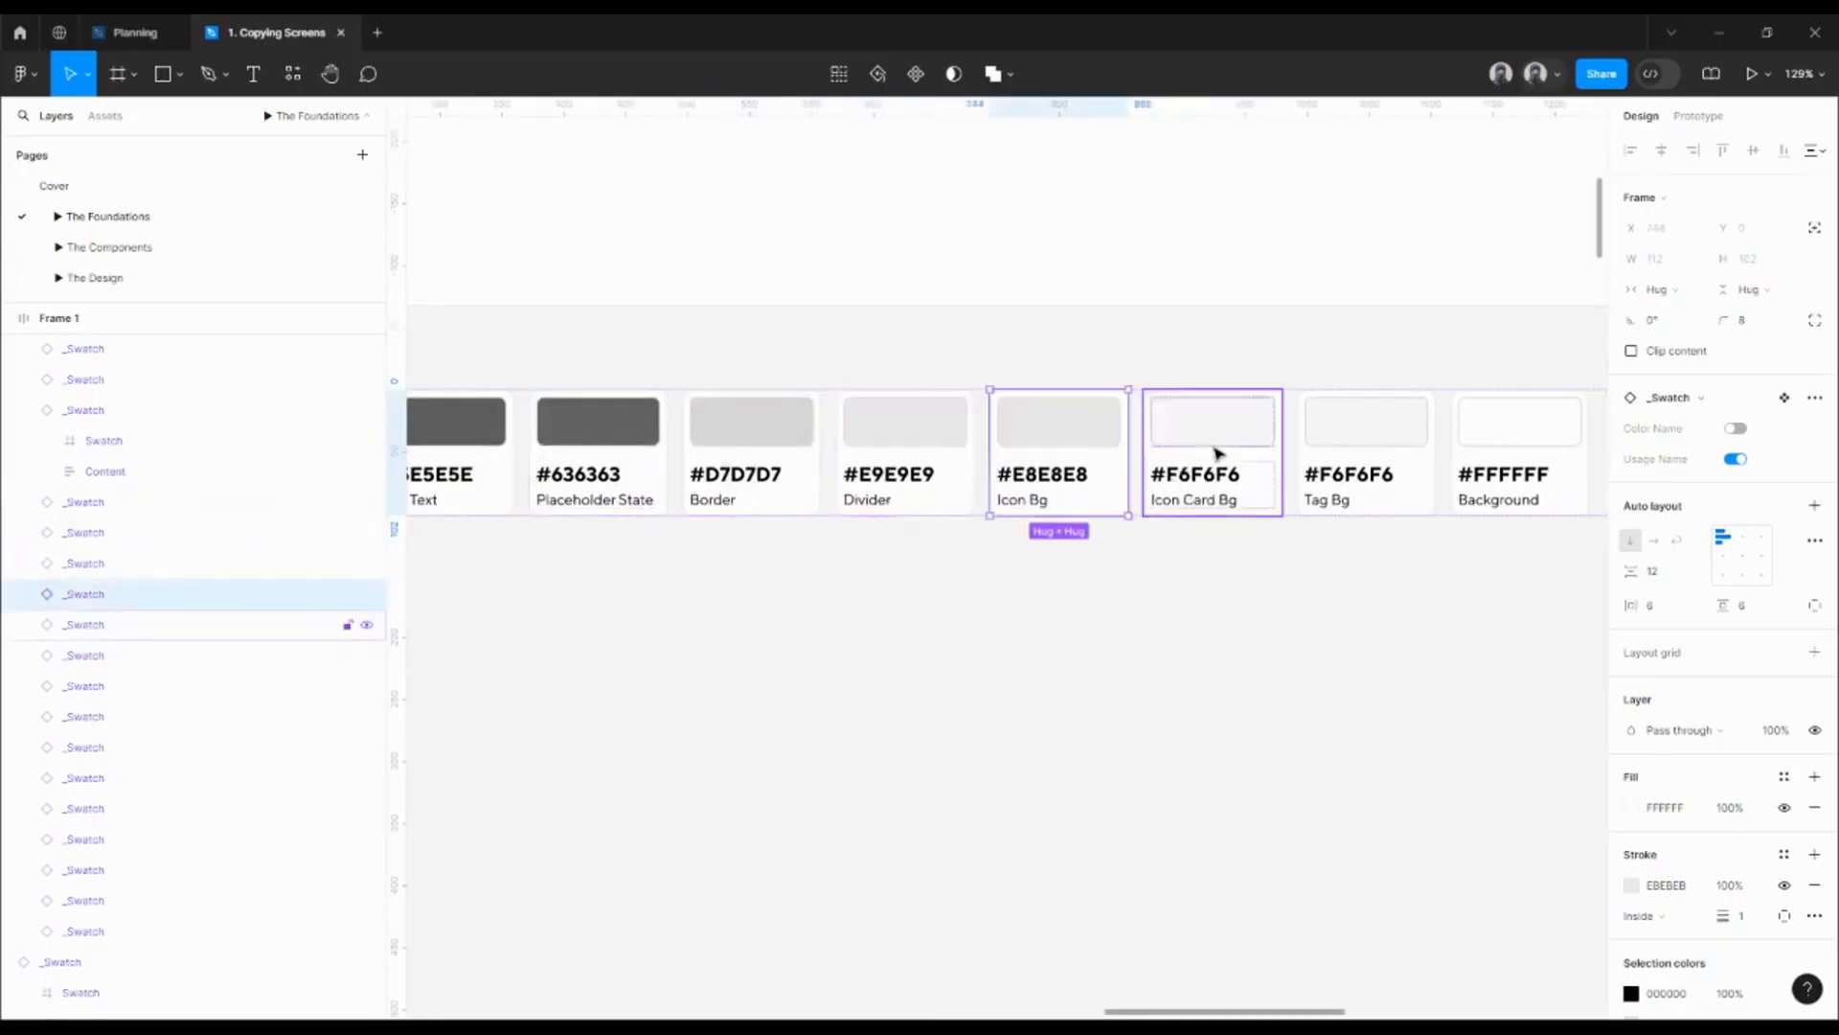
- Delete the duplicate F6F6F6 Tag Bg swatch from the original palette beside the app screen
drag(1310, 566, 1237, 571)
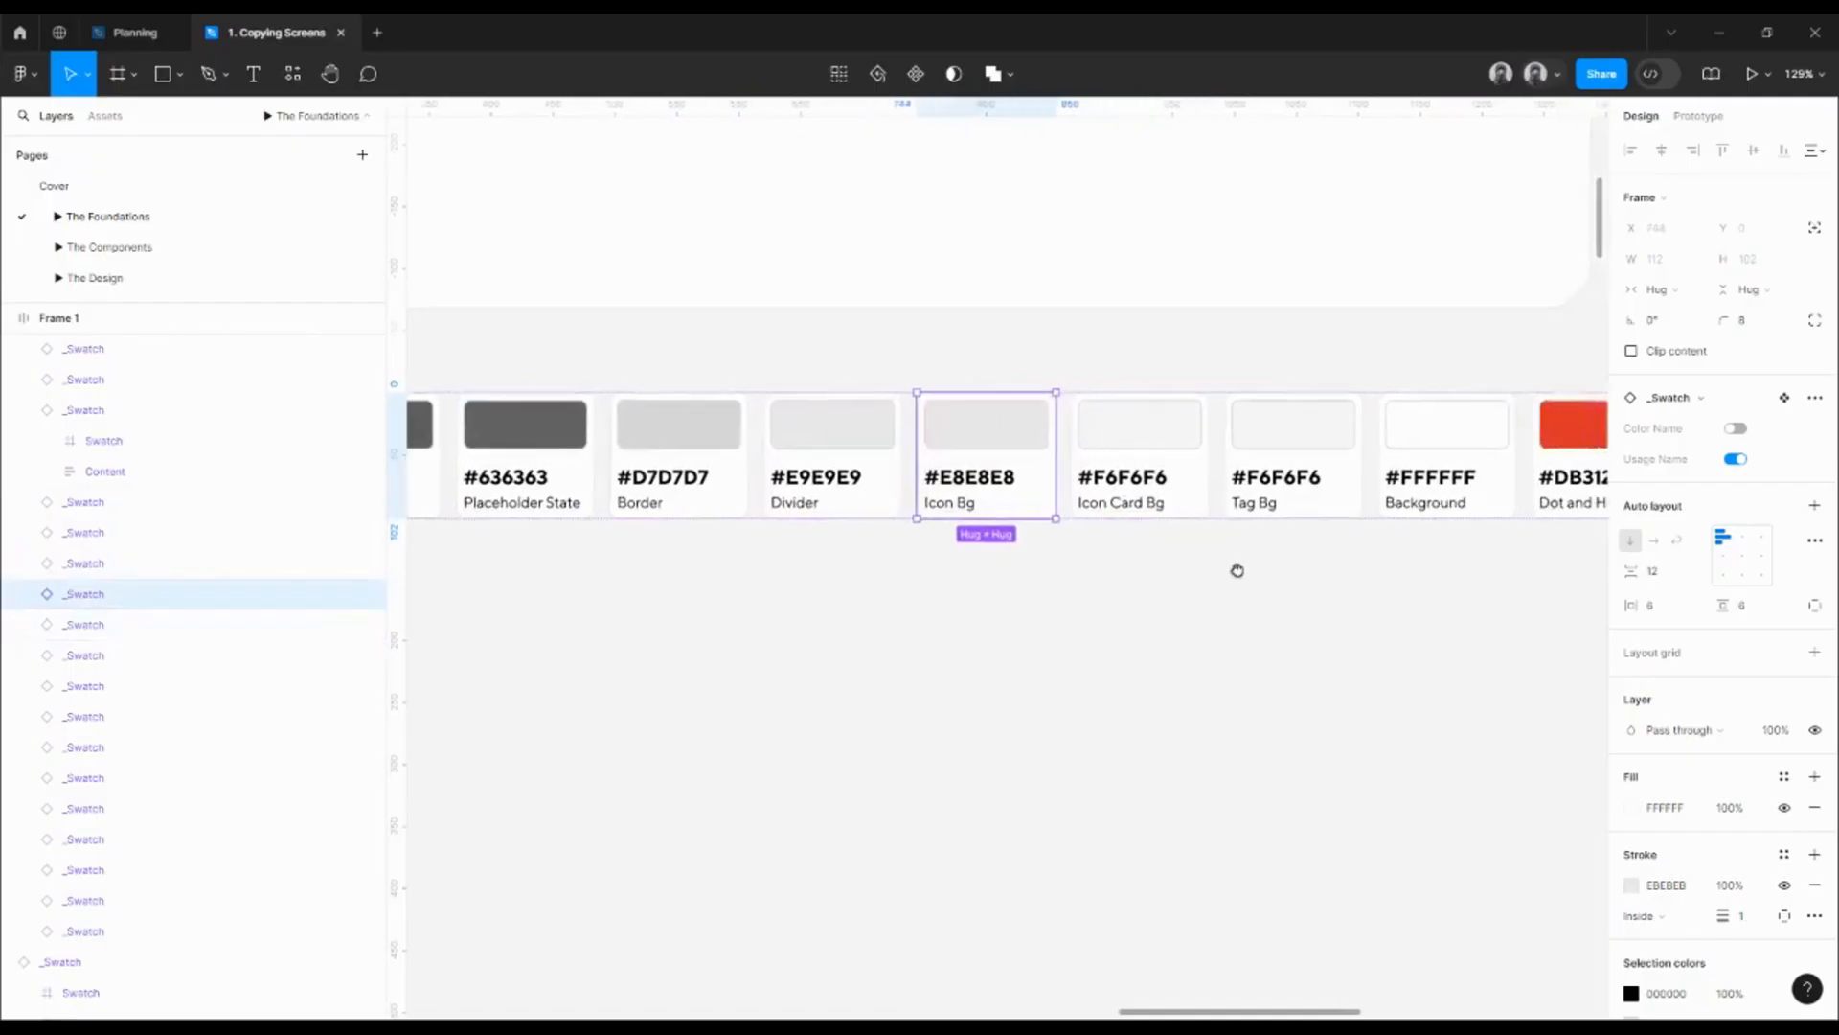
click(1184, 480)
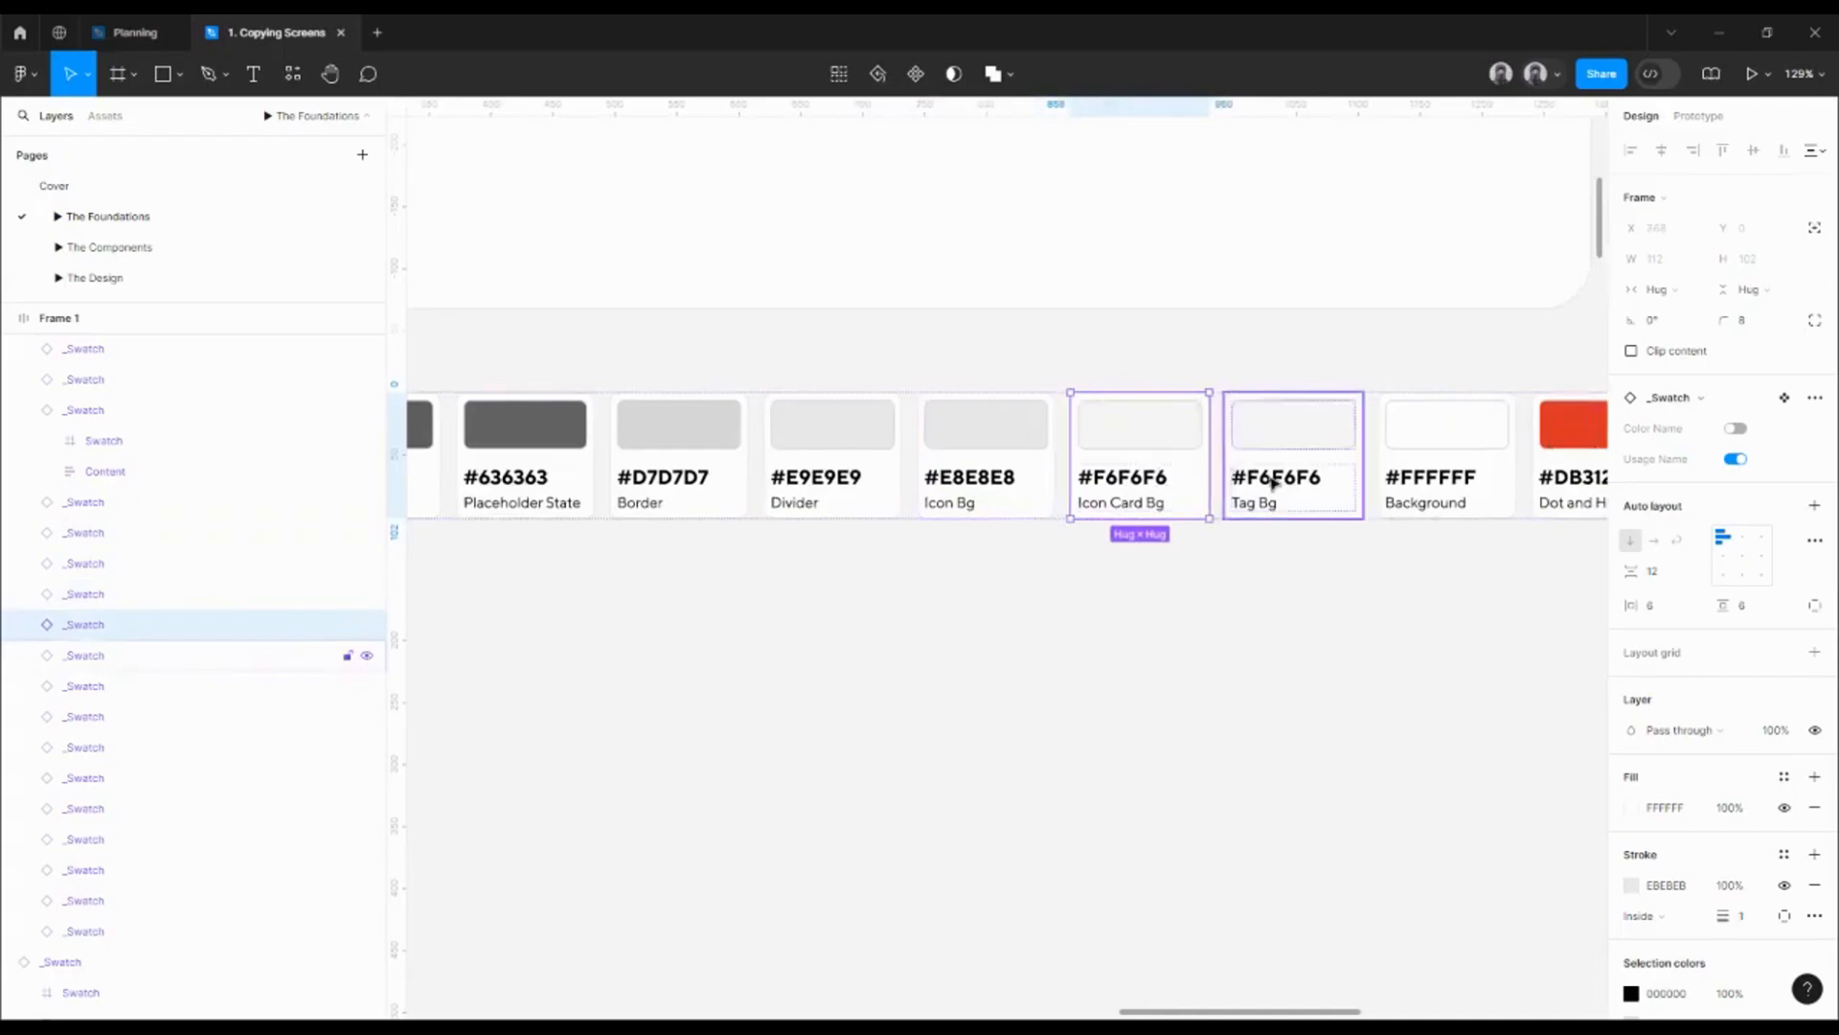
scroll(1271, 481, down, 5)
drag(850, 543, 1153, 649)
scroll(799, 356, up, 5)
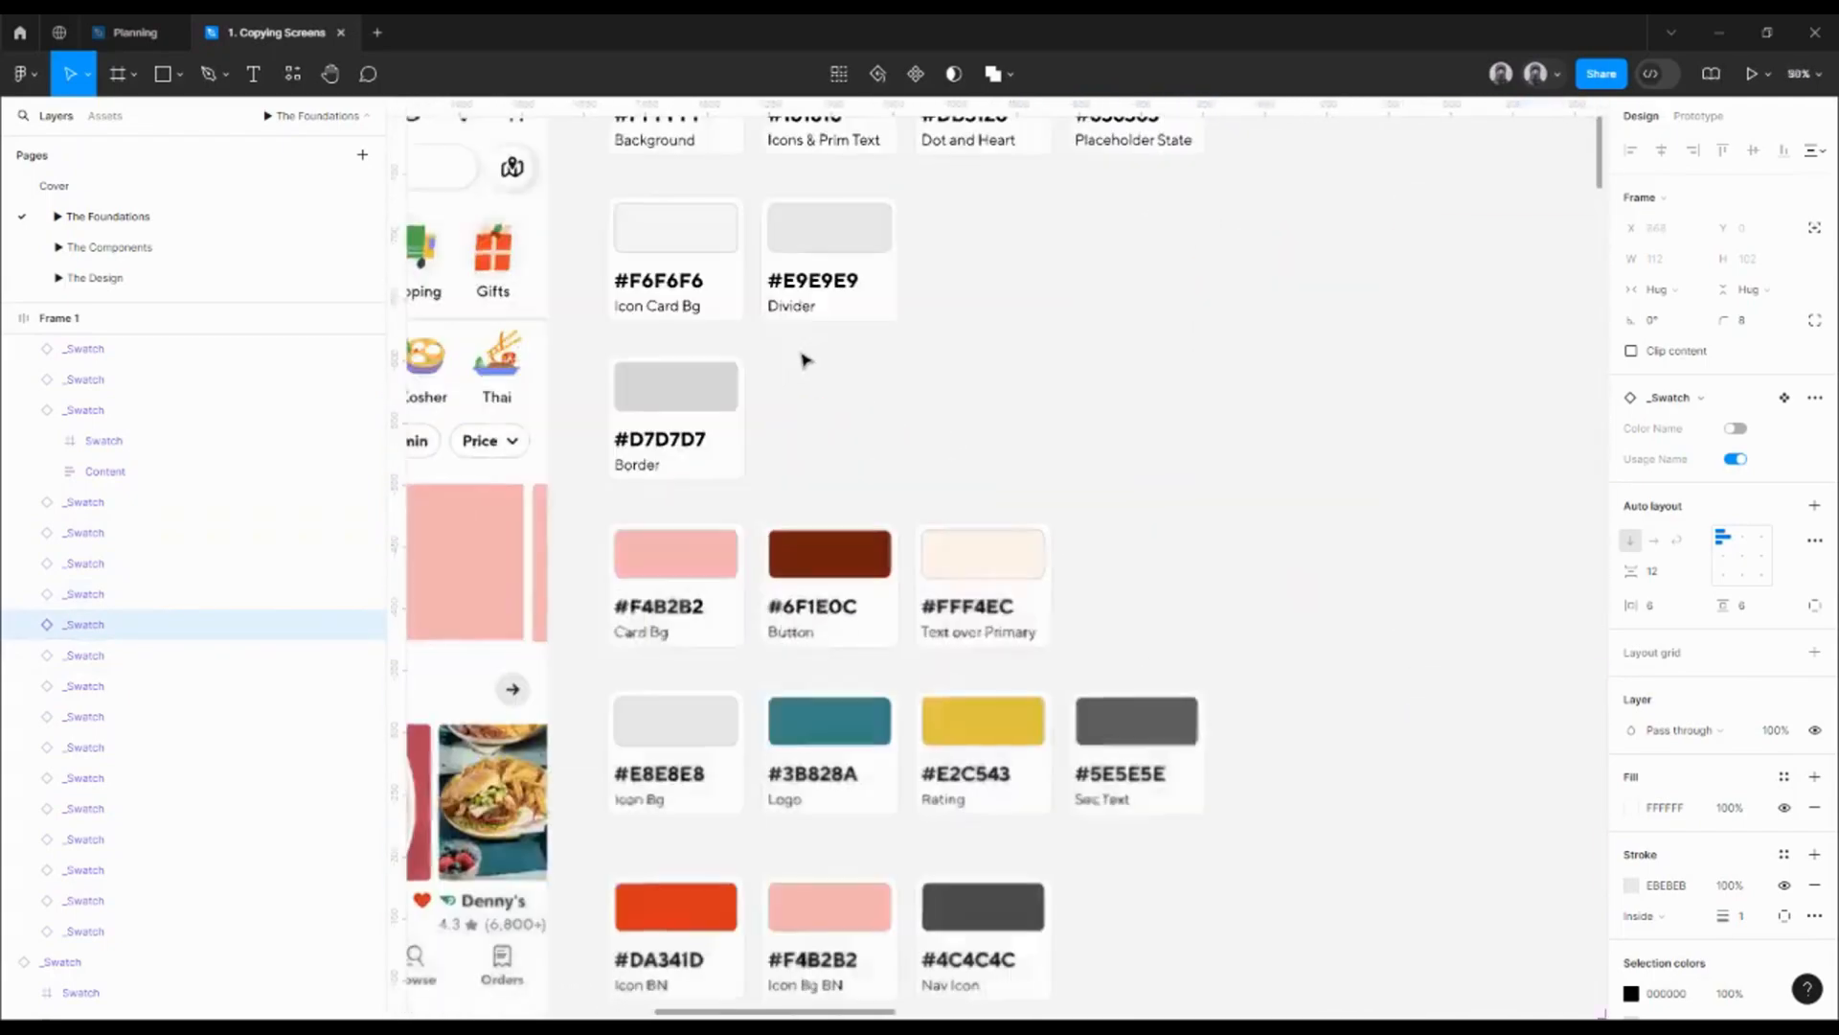
drag(885, 452, 863, 239)
click(651, 886)
scroll(659, 895, down, 3)
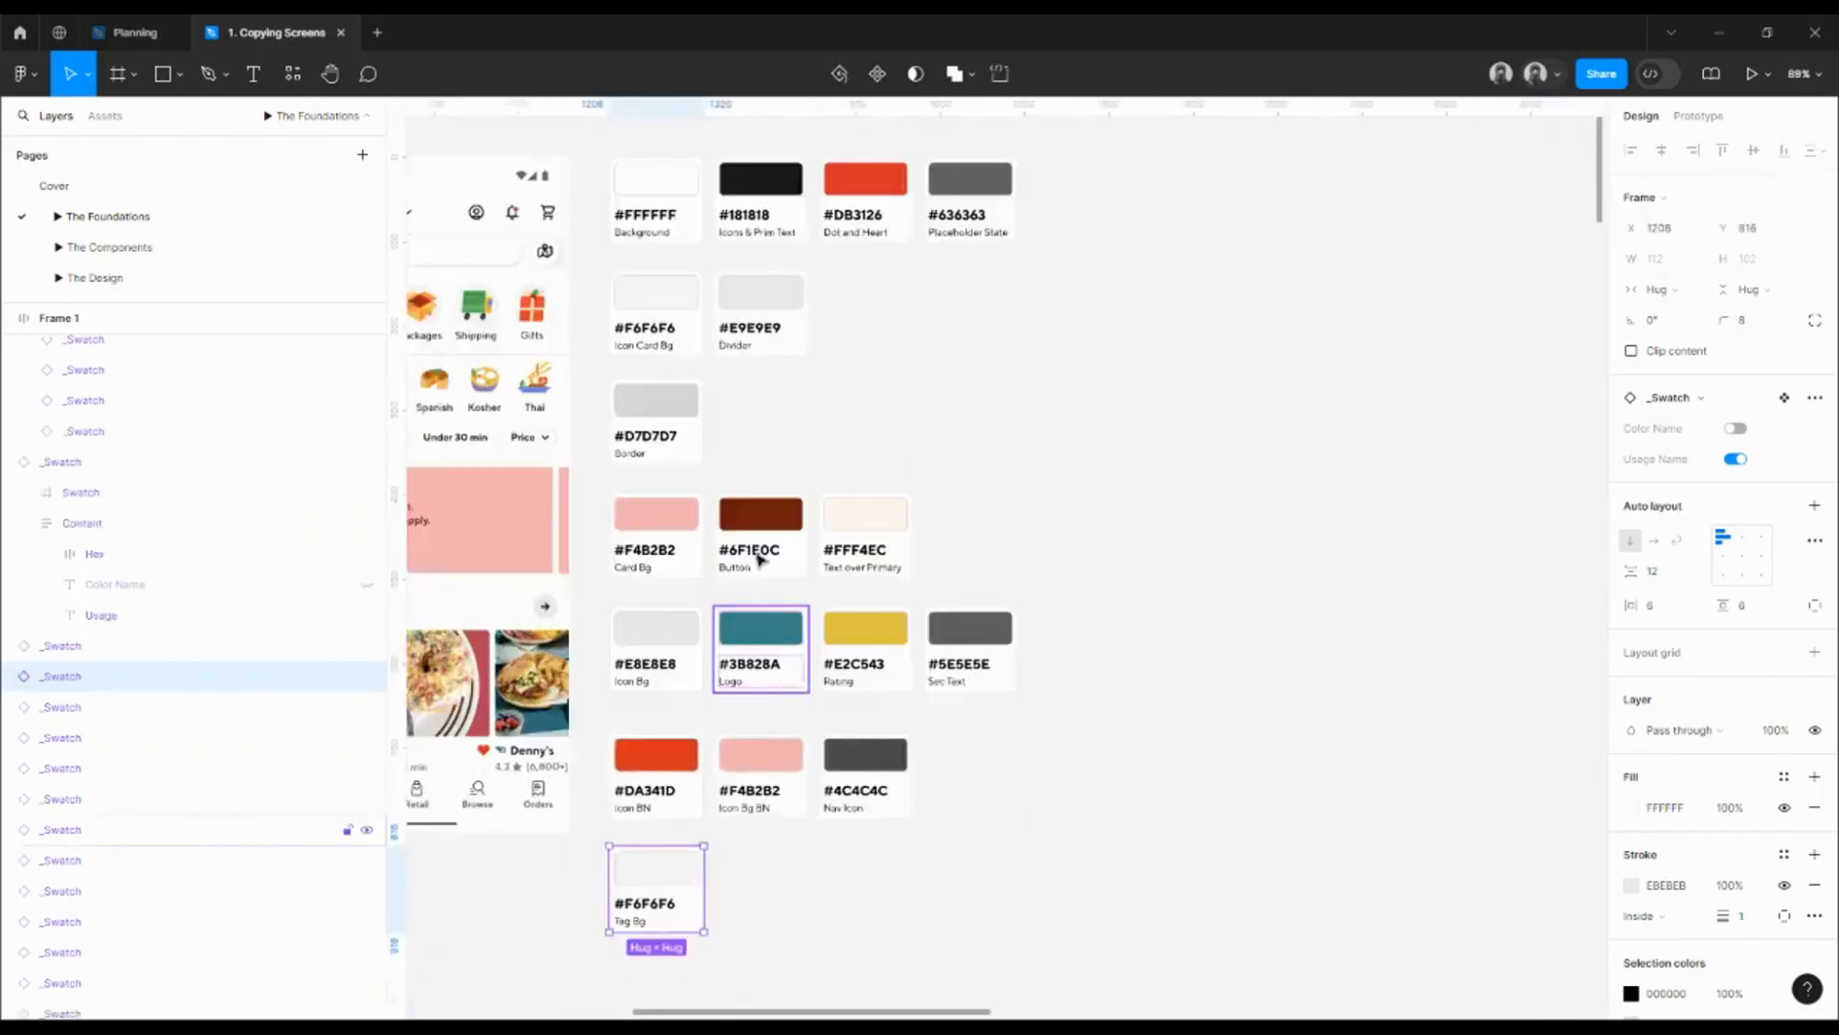
key(Delete)
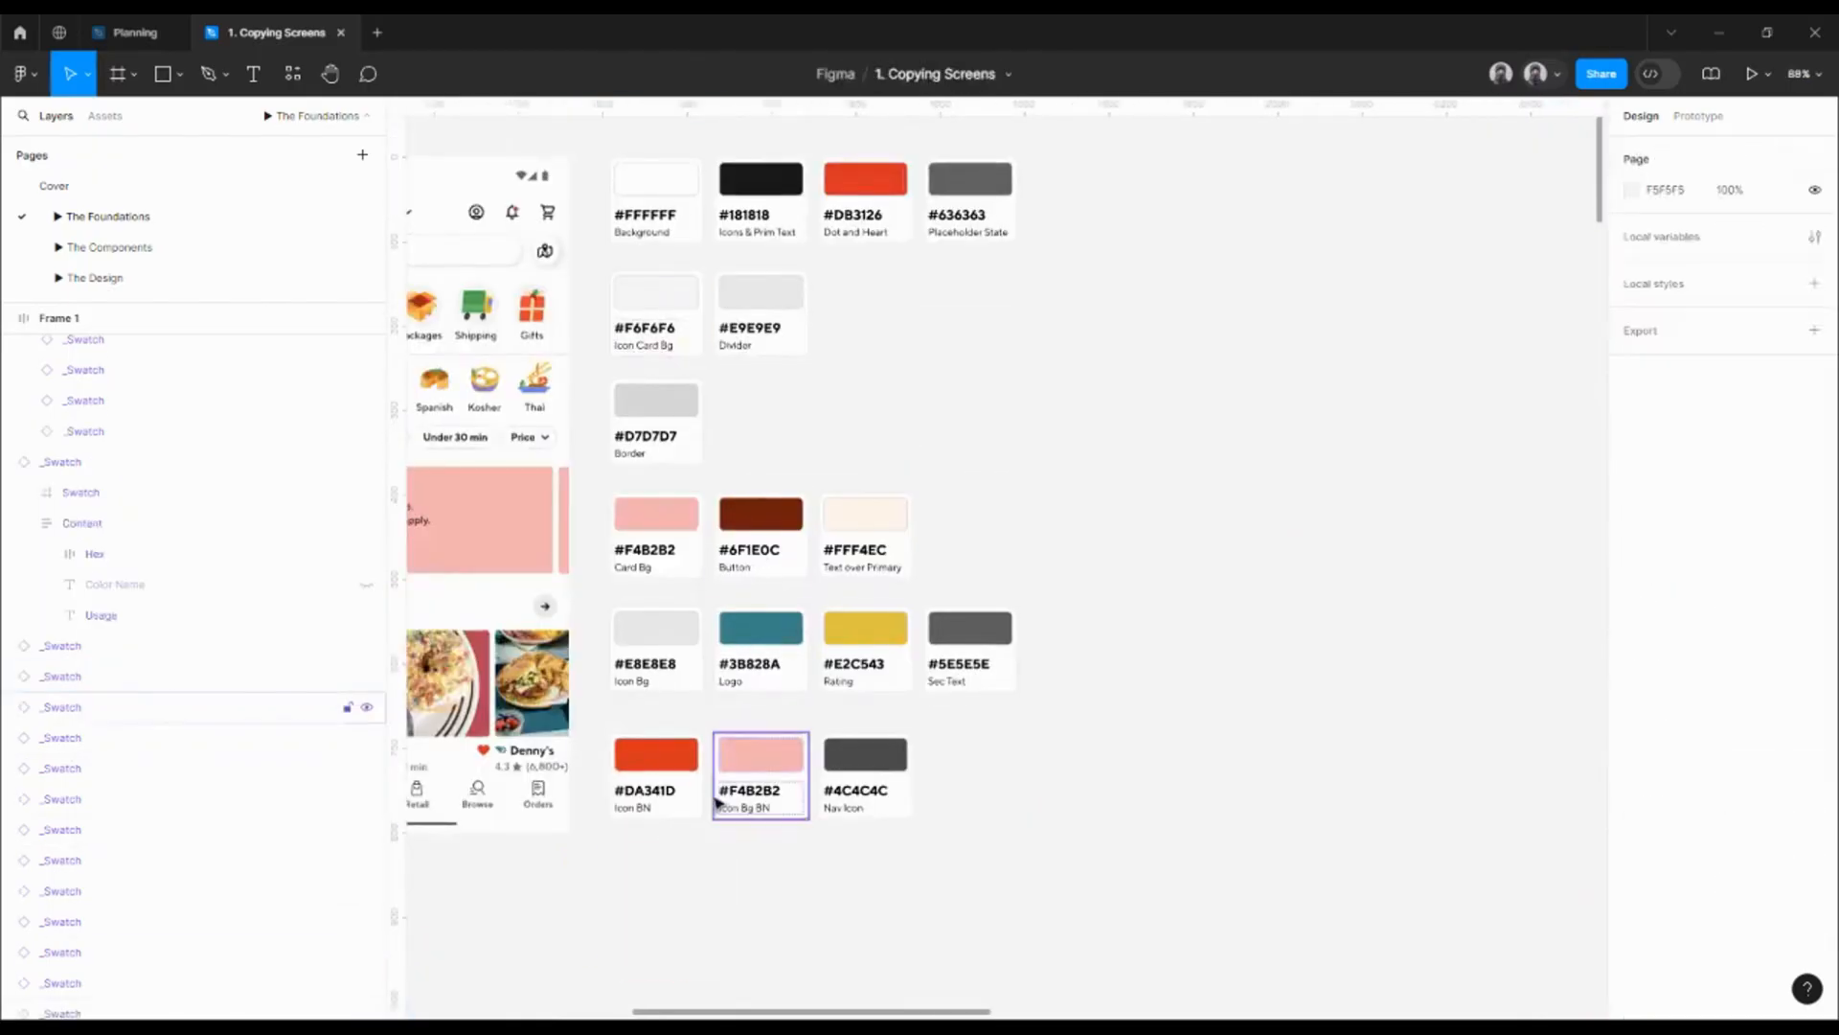
- Delete the duplicate F6F6F6 Tag Bg swatch from the swatch row beneath the Colors frame
scroll(1043, 846, right, 10)
scroll(1043, 846, down, 3)
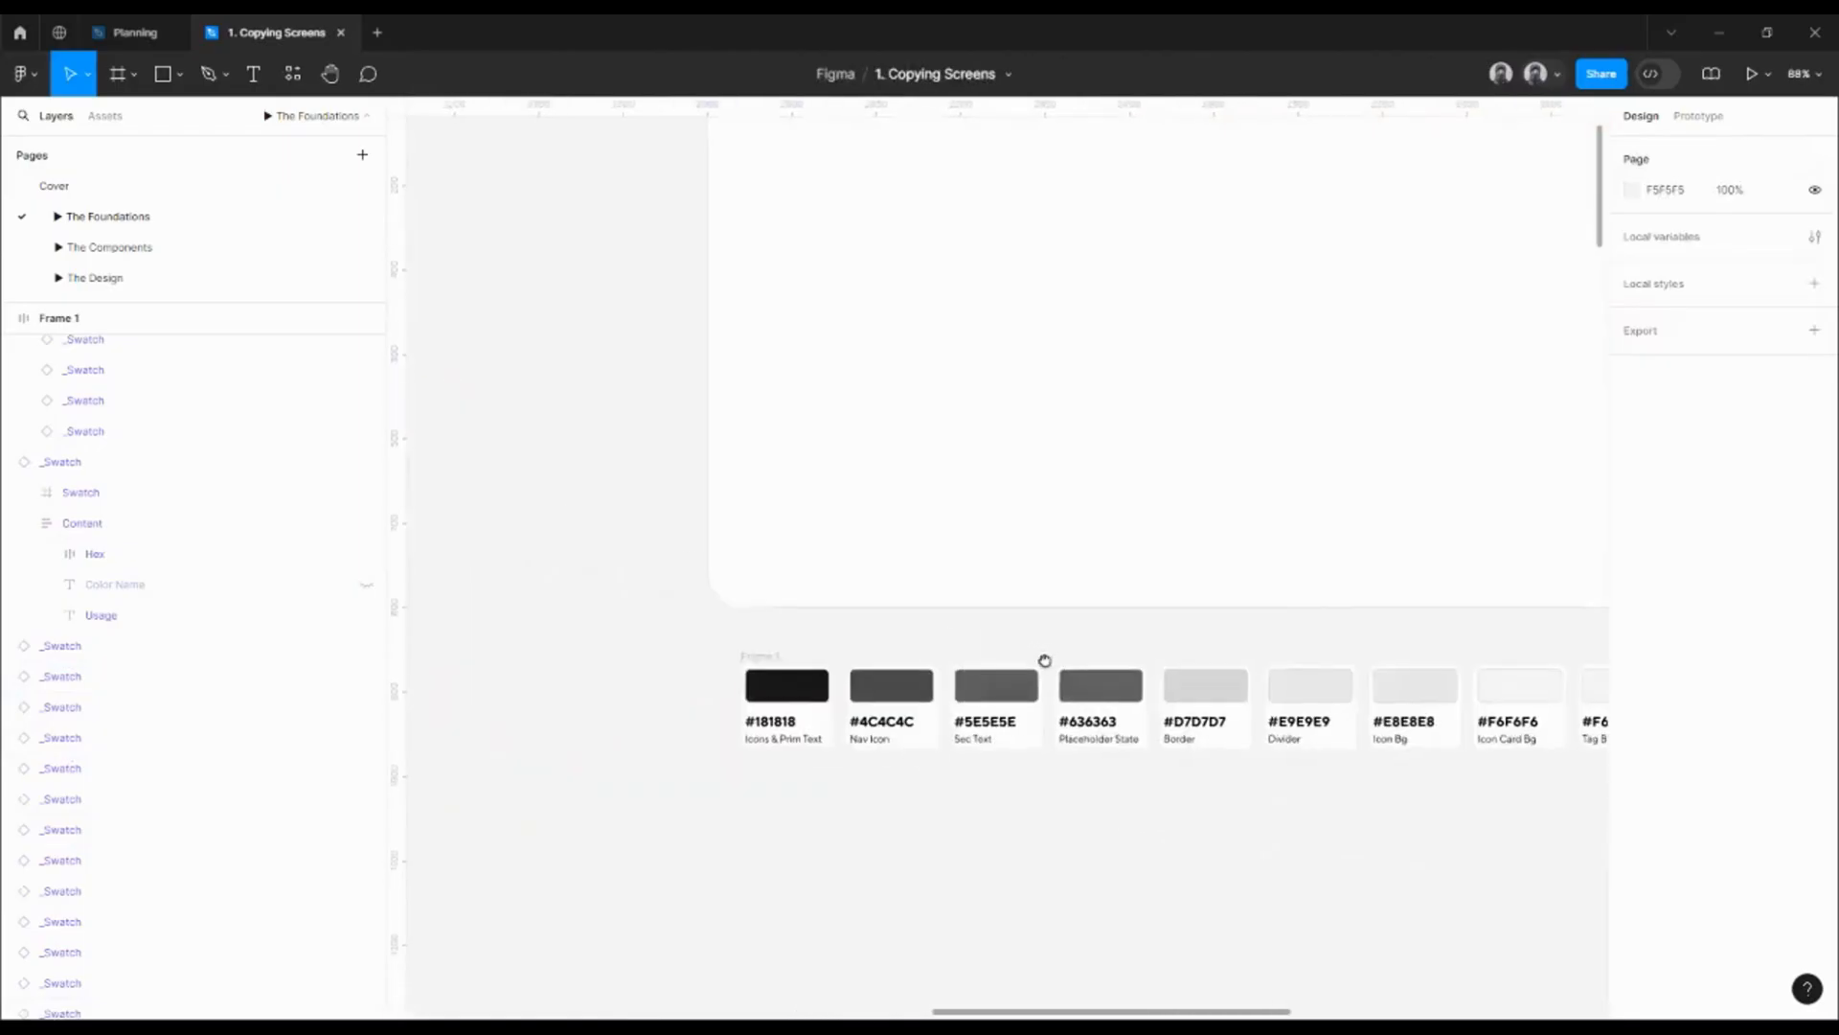
scroll(1255, 671, up, 3)
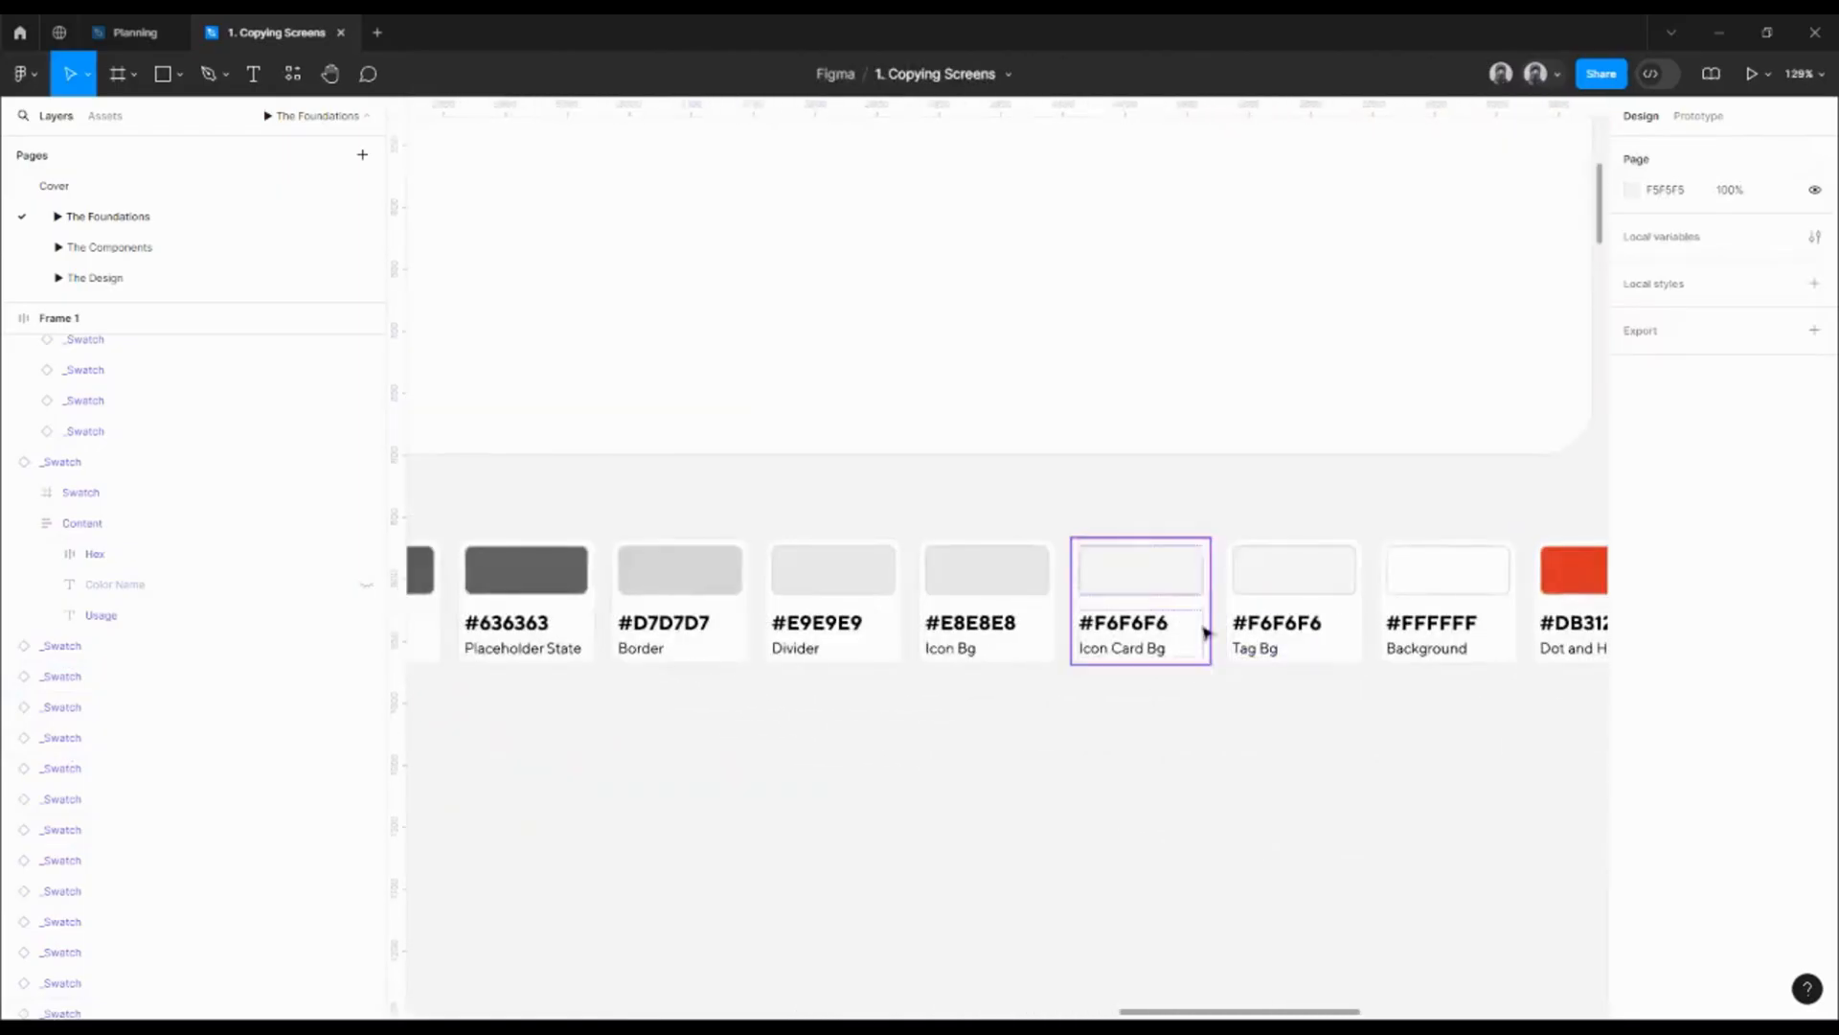
click(1297, 634)
key(Delete)
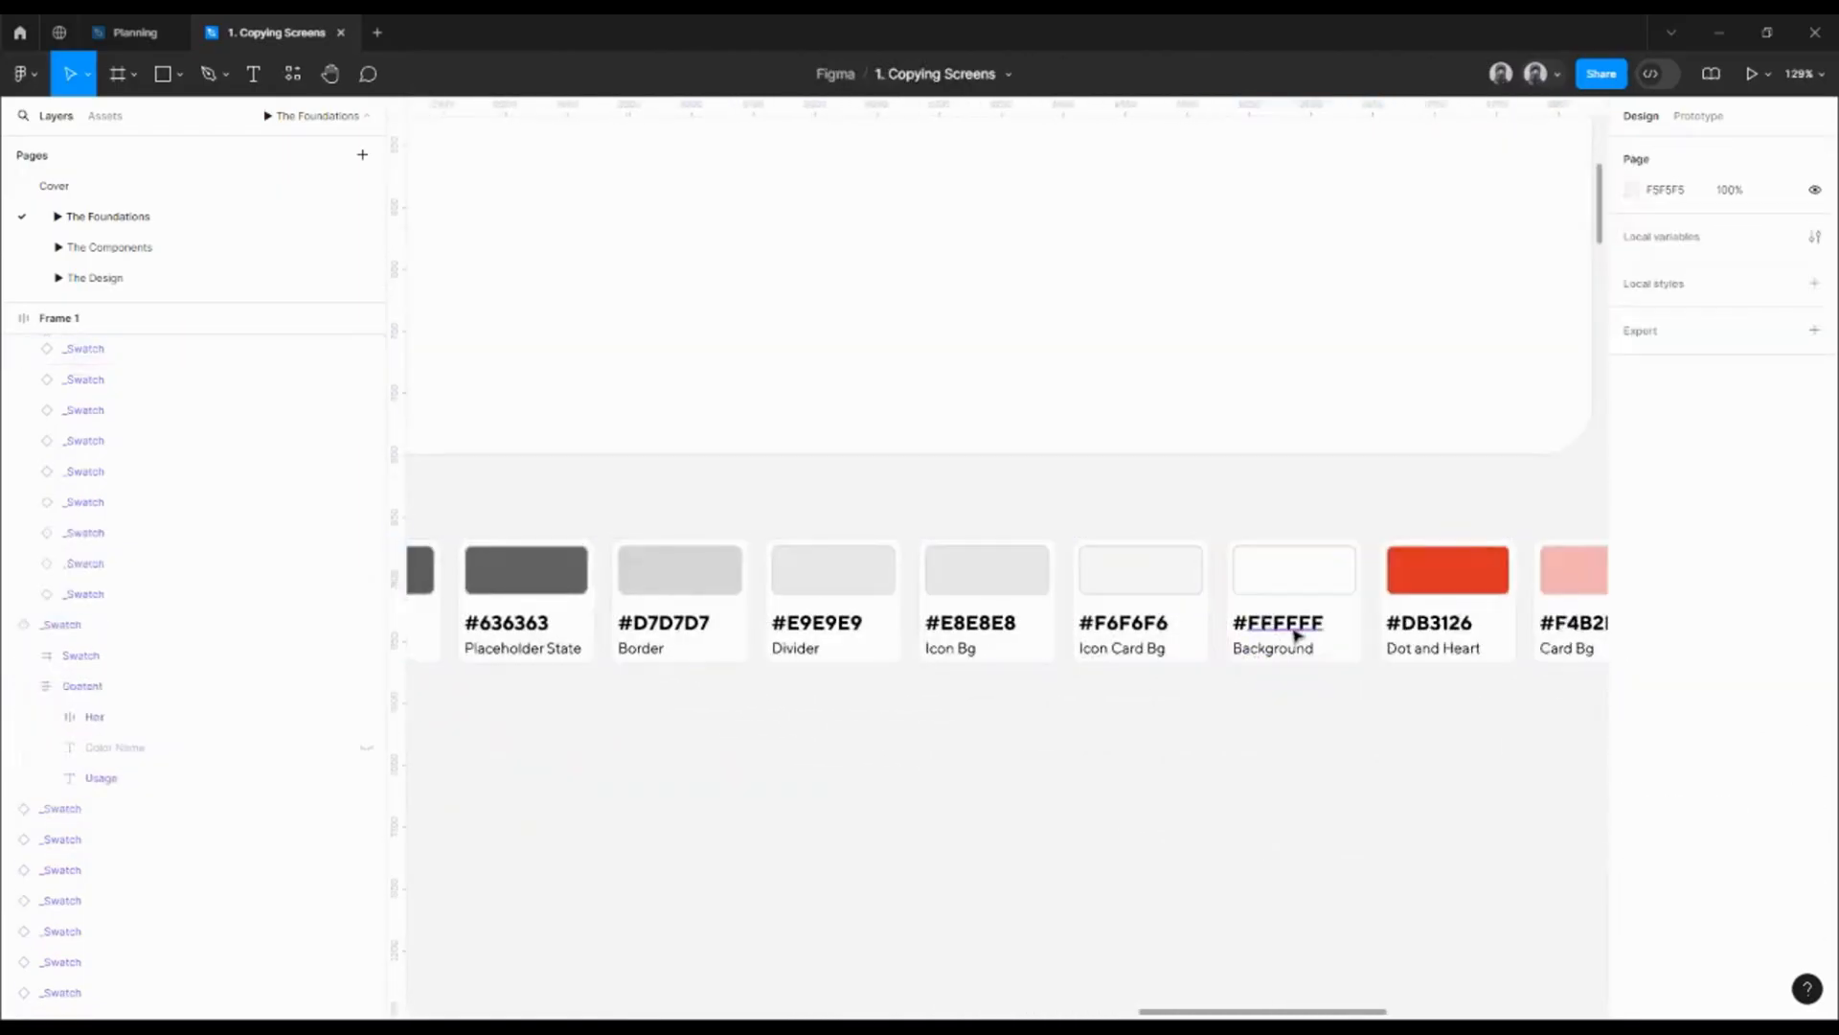
- Duplicate the whole swatch row, placing the copy directly below the original
scroll(1261, 690, down, 5)
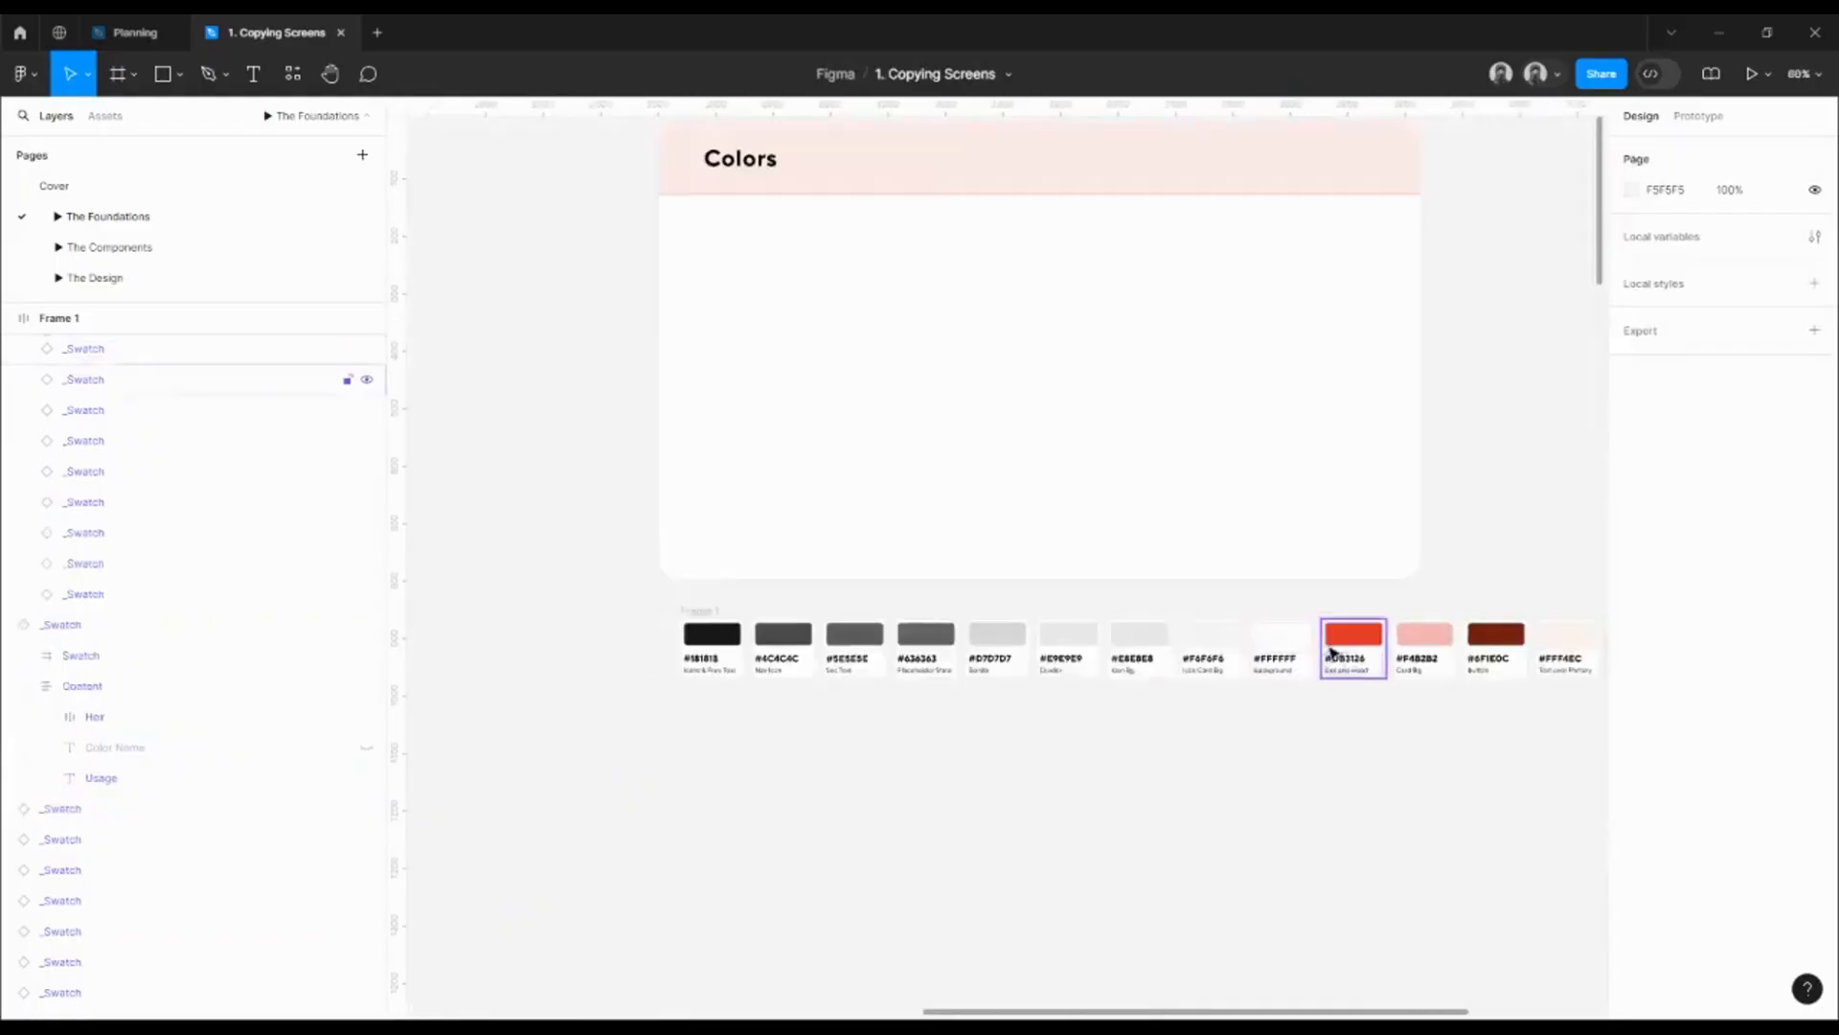
click(761, 571)
drag(761, 571, 738, 462)
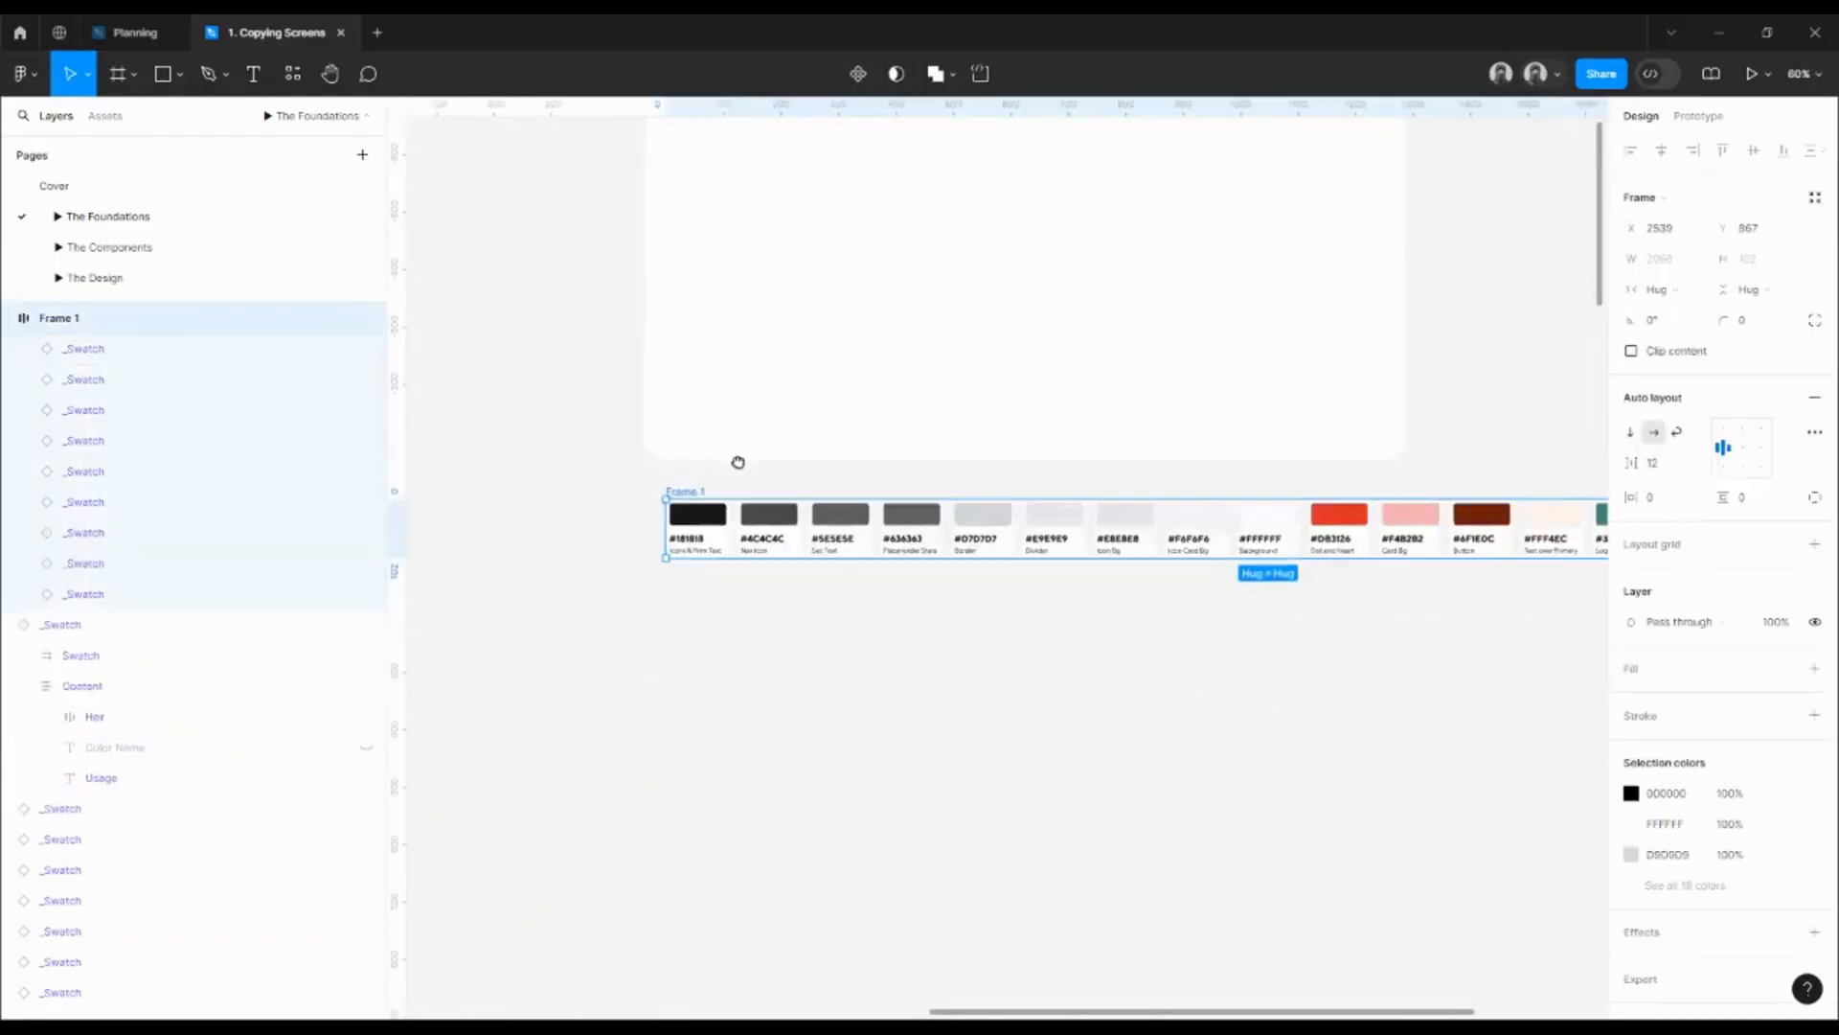
drag(692, 550, 681, 595)
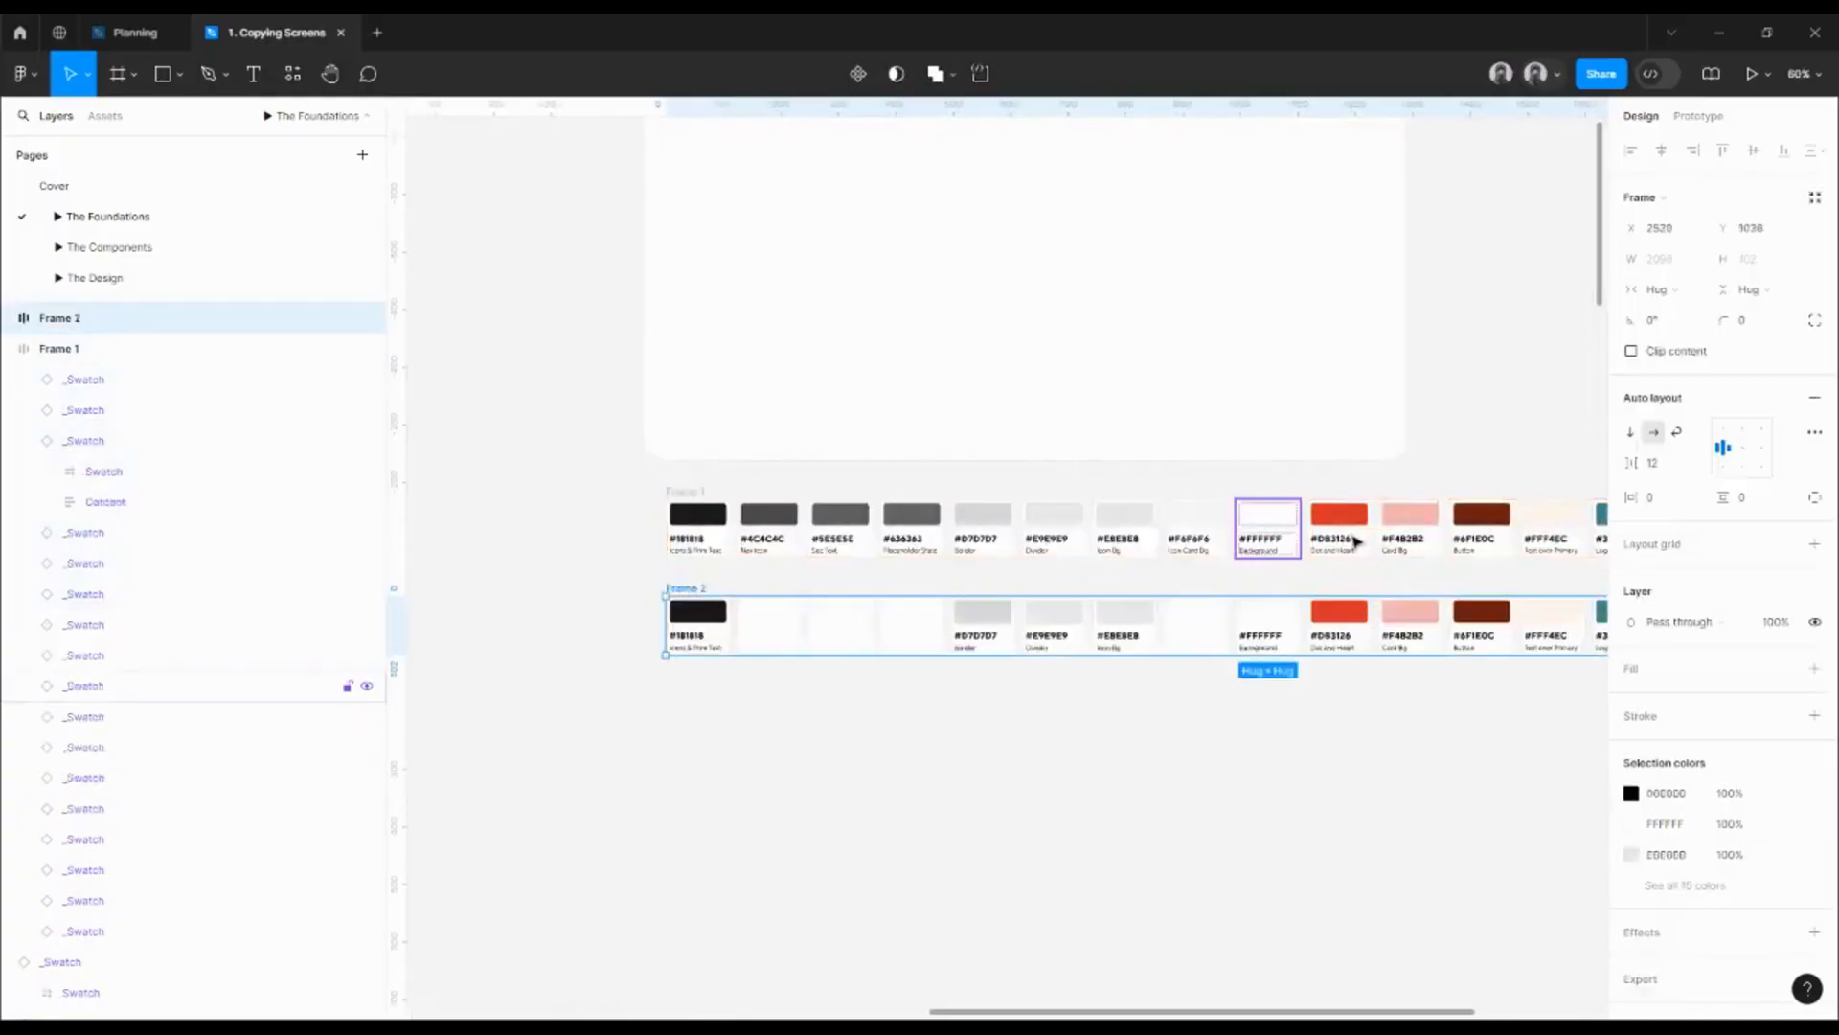
- Delete the eight coloured swatches, from DB3126 Dot and Heart to F4B2B2 Icon Bg BN, from the upper row
click(1339, 525)
shift+click(1409, 527)
shift+click(1480, 540)
scroll(1480, 539, right, 5)
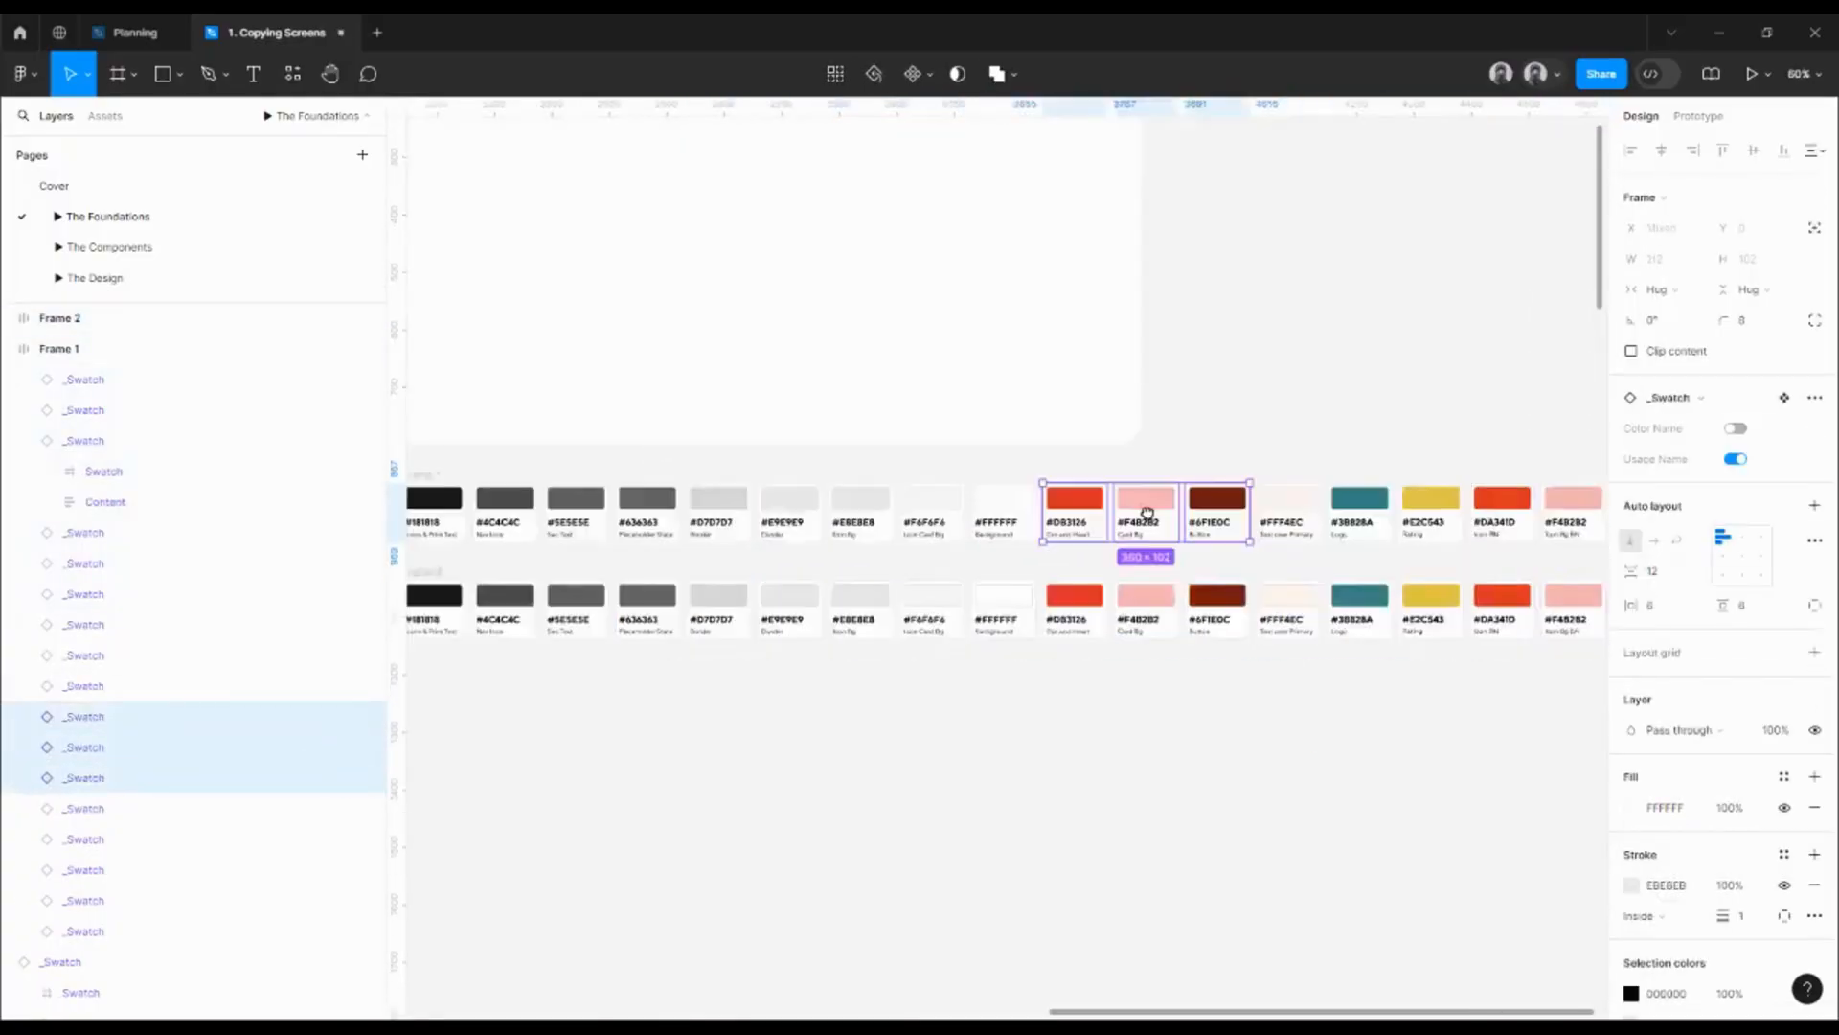
shift+click(1219, 512)
shift+click(1291, 513)
shift+click(1351, 517)
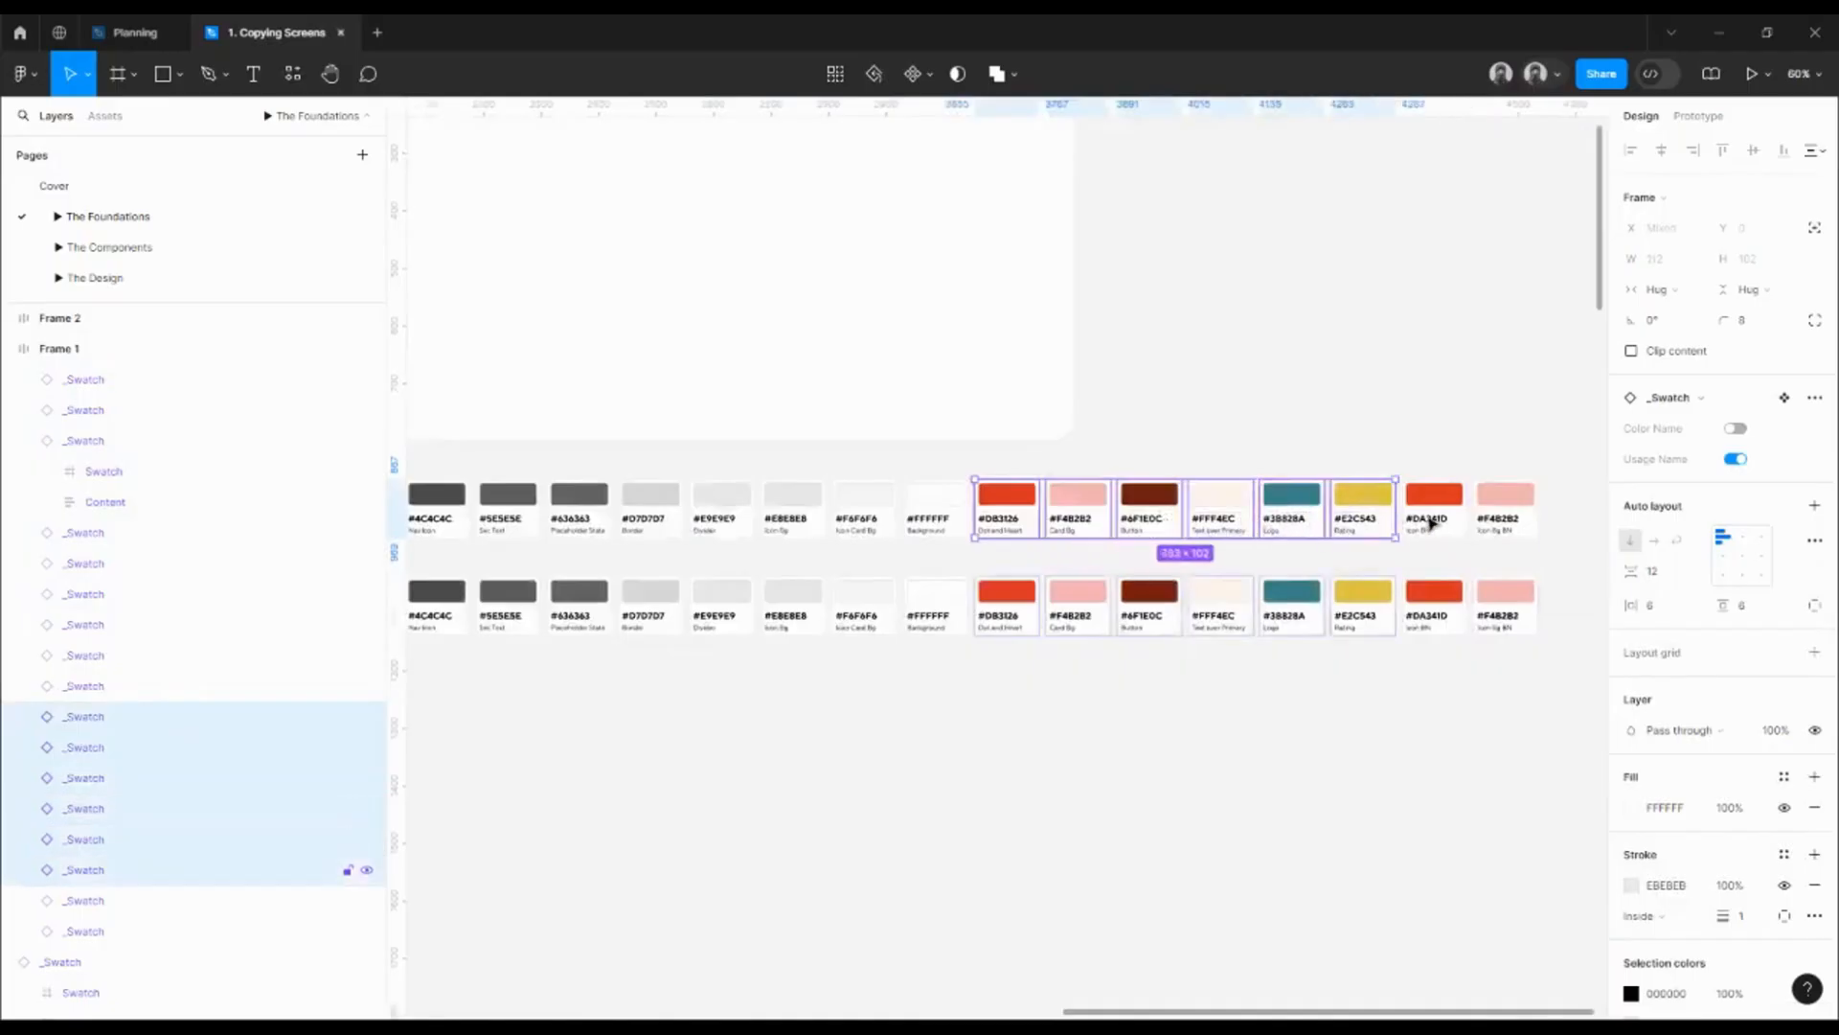
shift+click(1433, 521)
shift+click(1507, 521)
key(Delete)
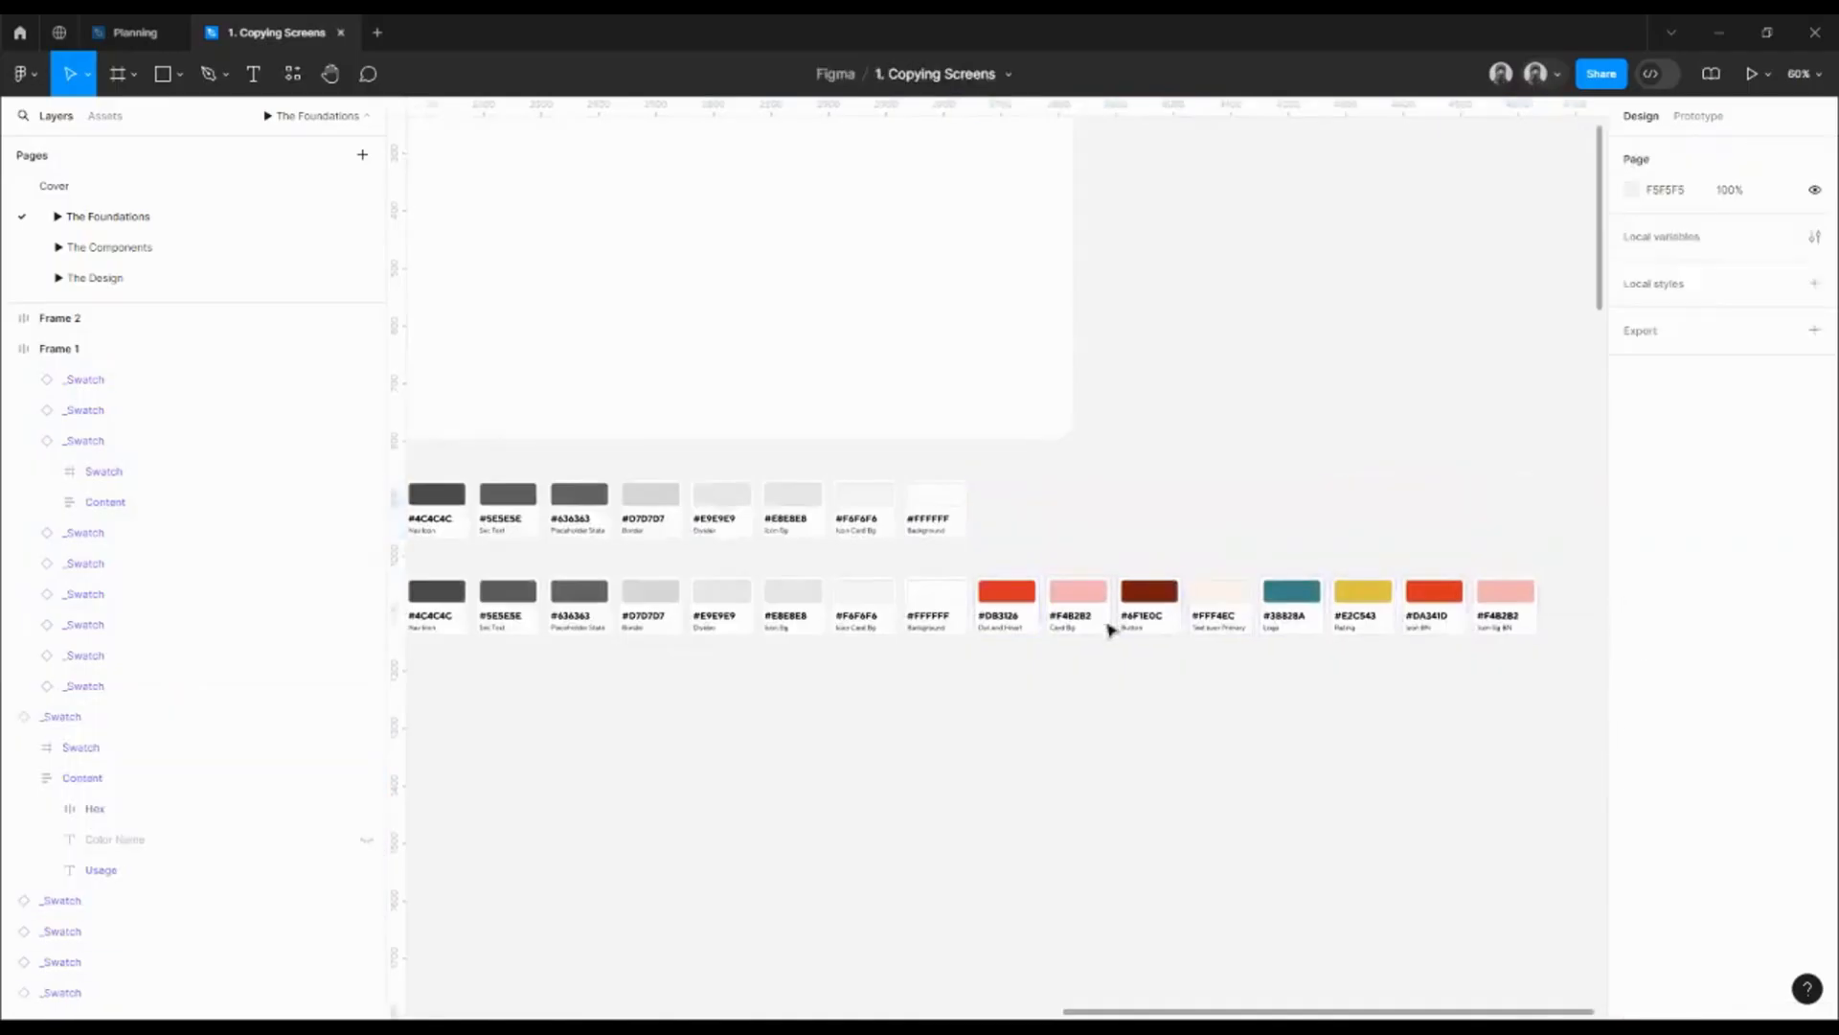
- Delete the black, grey and white swatches, from 181818 to FFFFFF, from the lower row
scroll(1109, 629, left, 5)
shift+click(1156, 568)
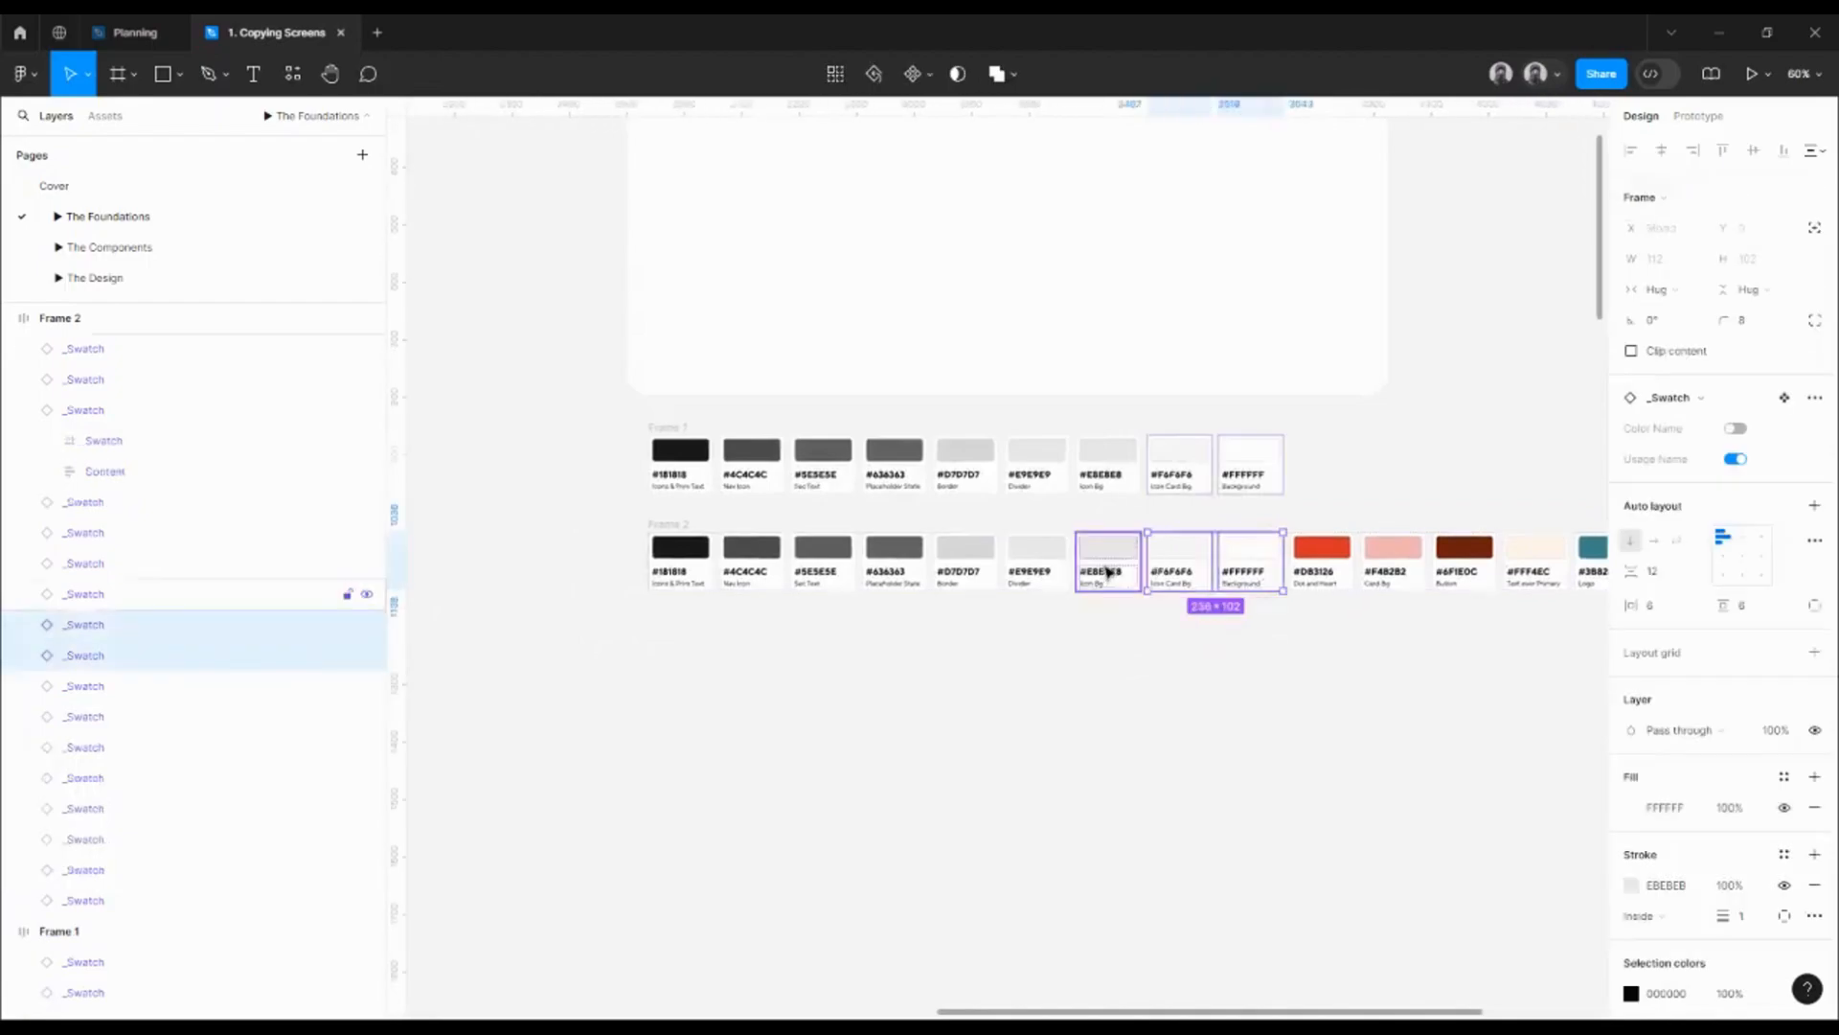
shift+click(1111, 573)
shift+click(1034, 573)
shift+click(937, 575)
shift+click(894, 570)
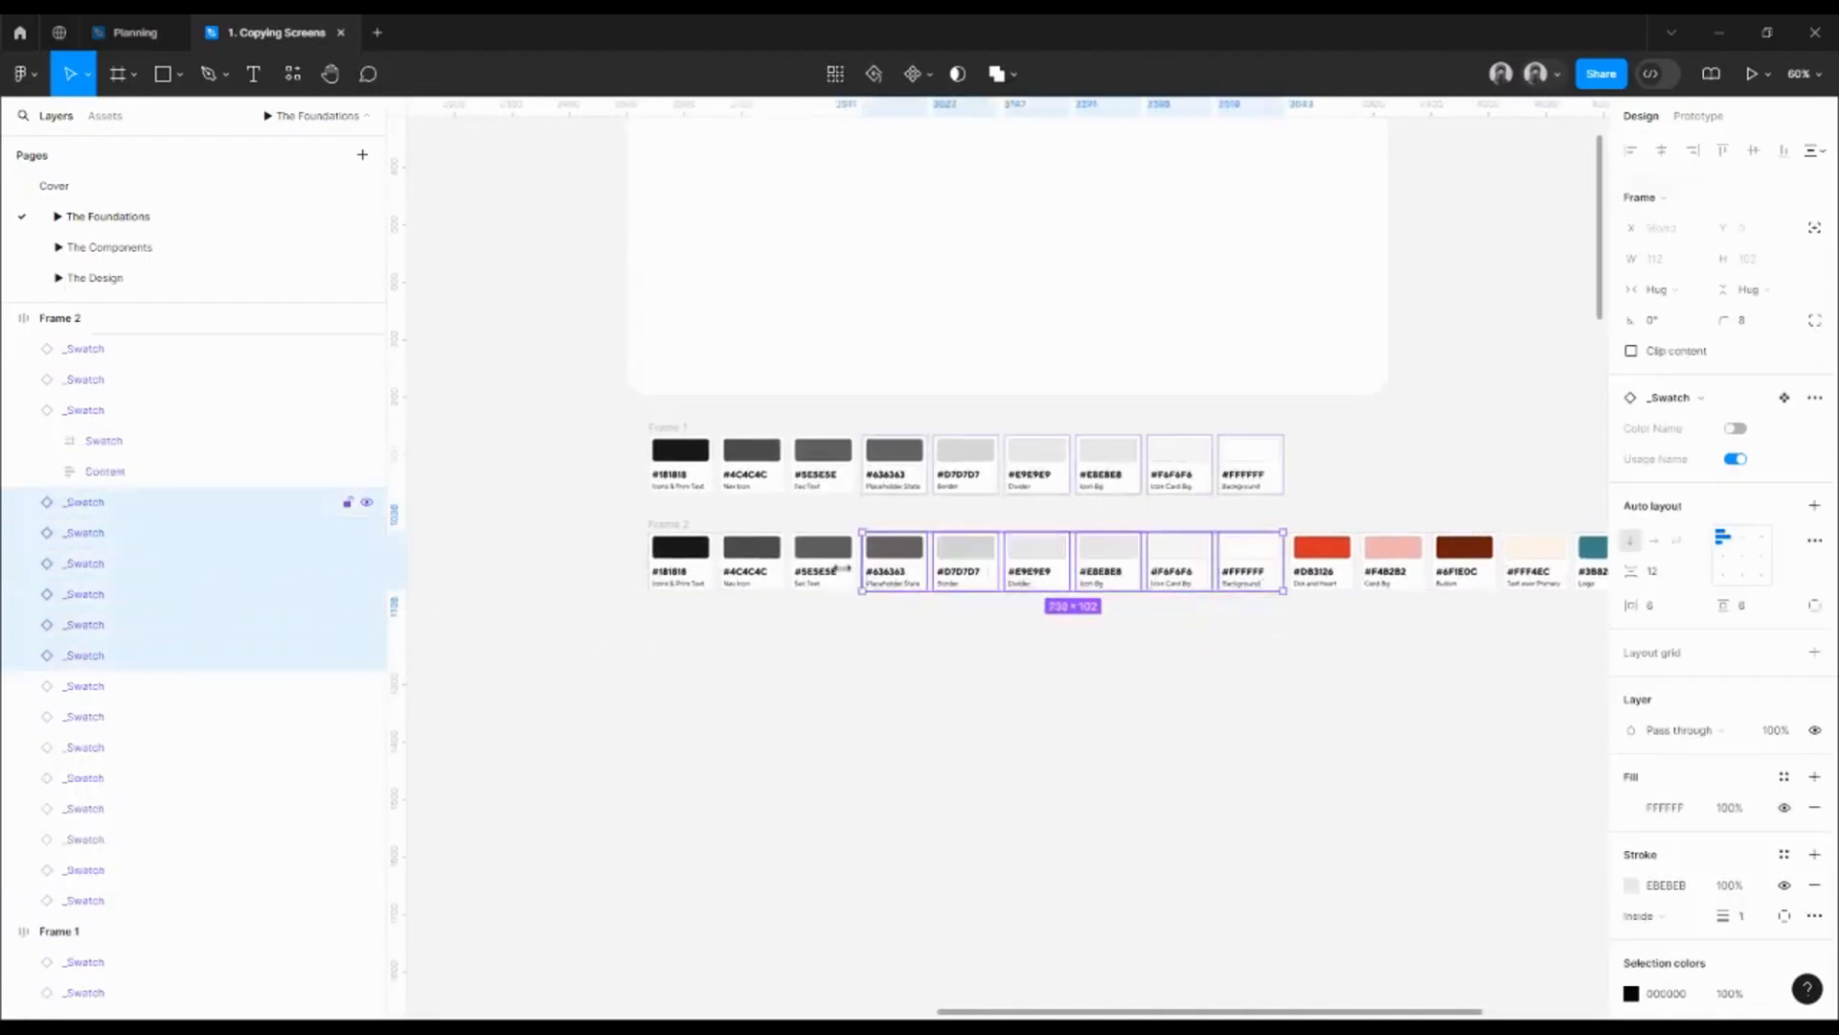
shift+click(822, 570)
shift+click(751, 570)
shift+click(695, 572)
key(Delete)
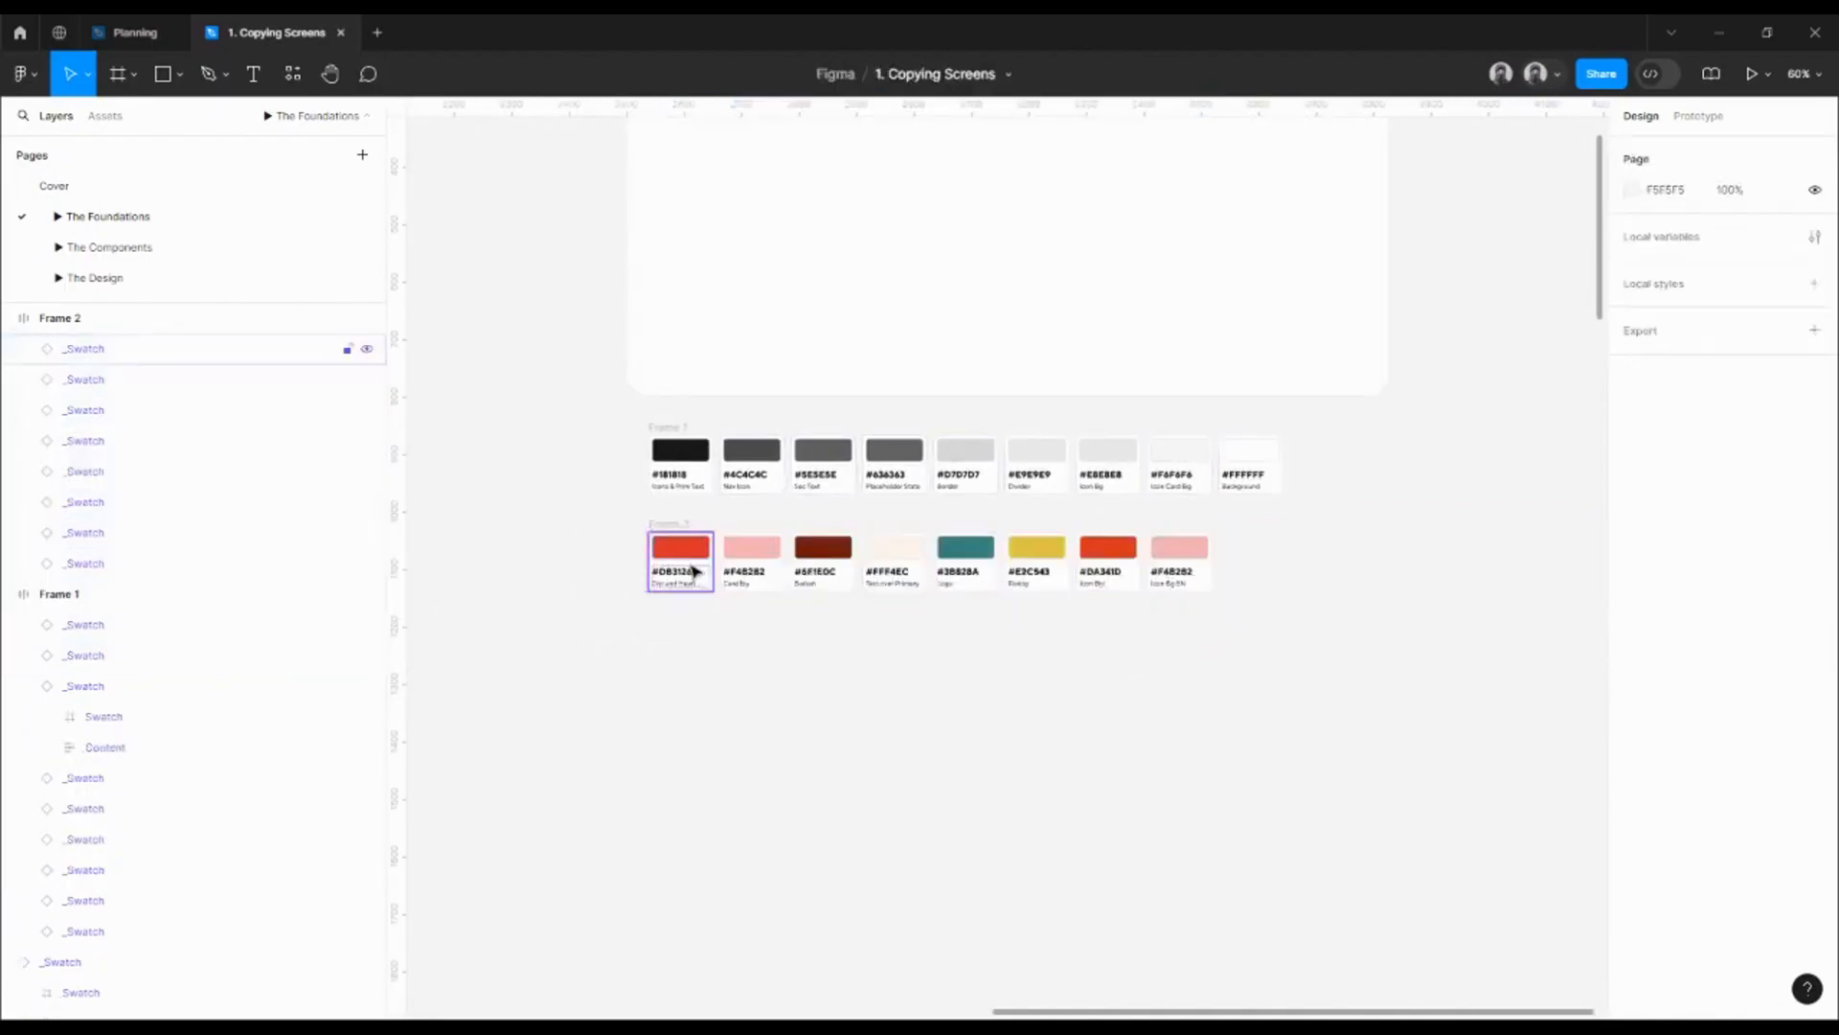
- Reorder the F4B2B2 Icon Bg BN swatch in the coloured row so it directly follows FFF4EC Text over Primary
click(1161, 572)
scroll(781, 573, up, 3)
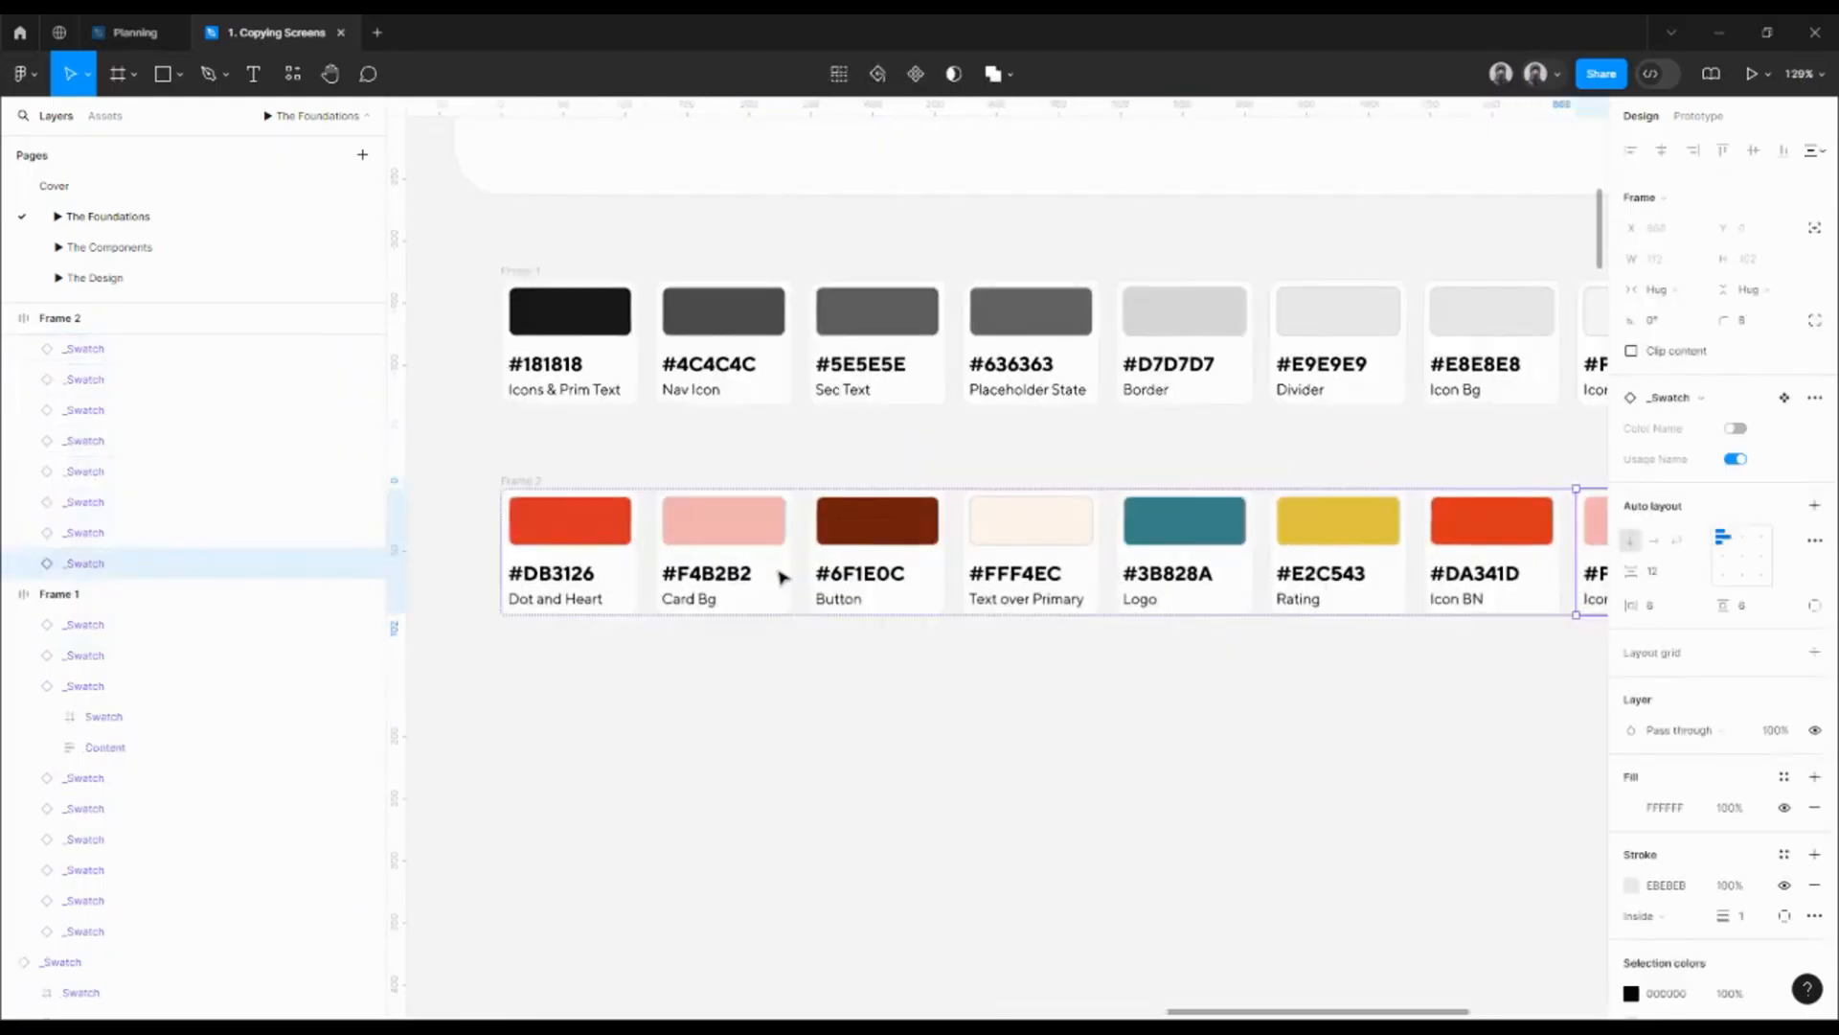
scroll(781, 575, down, 2)
key(Left)
key(Left)
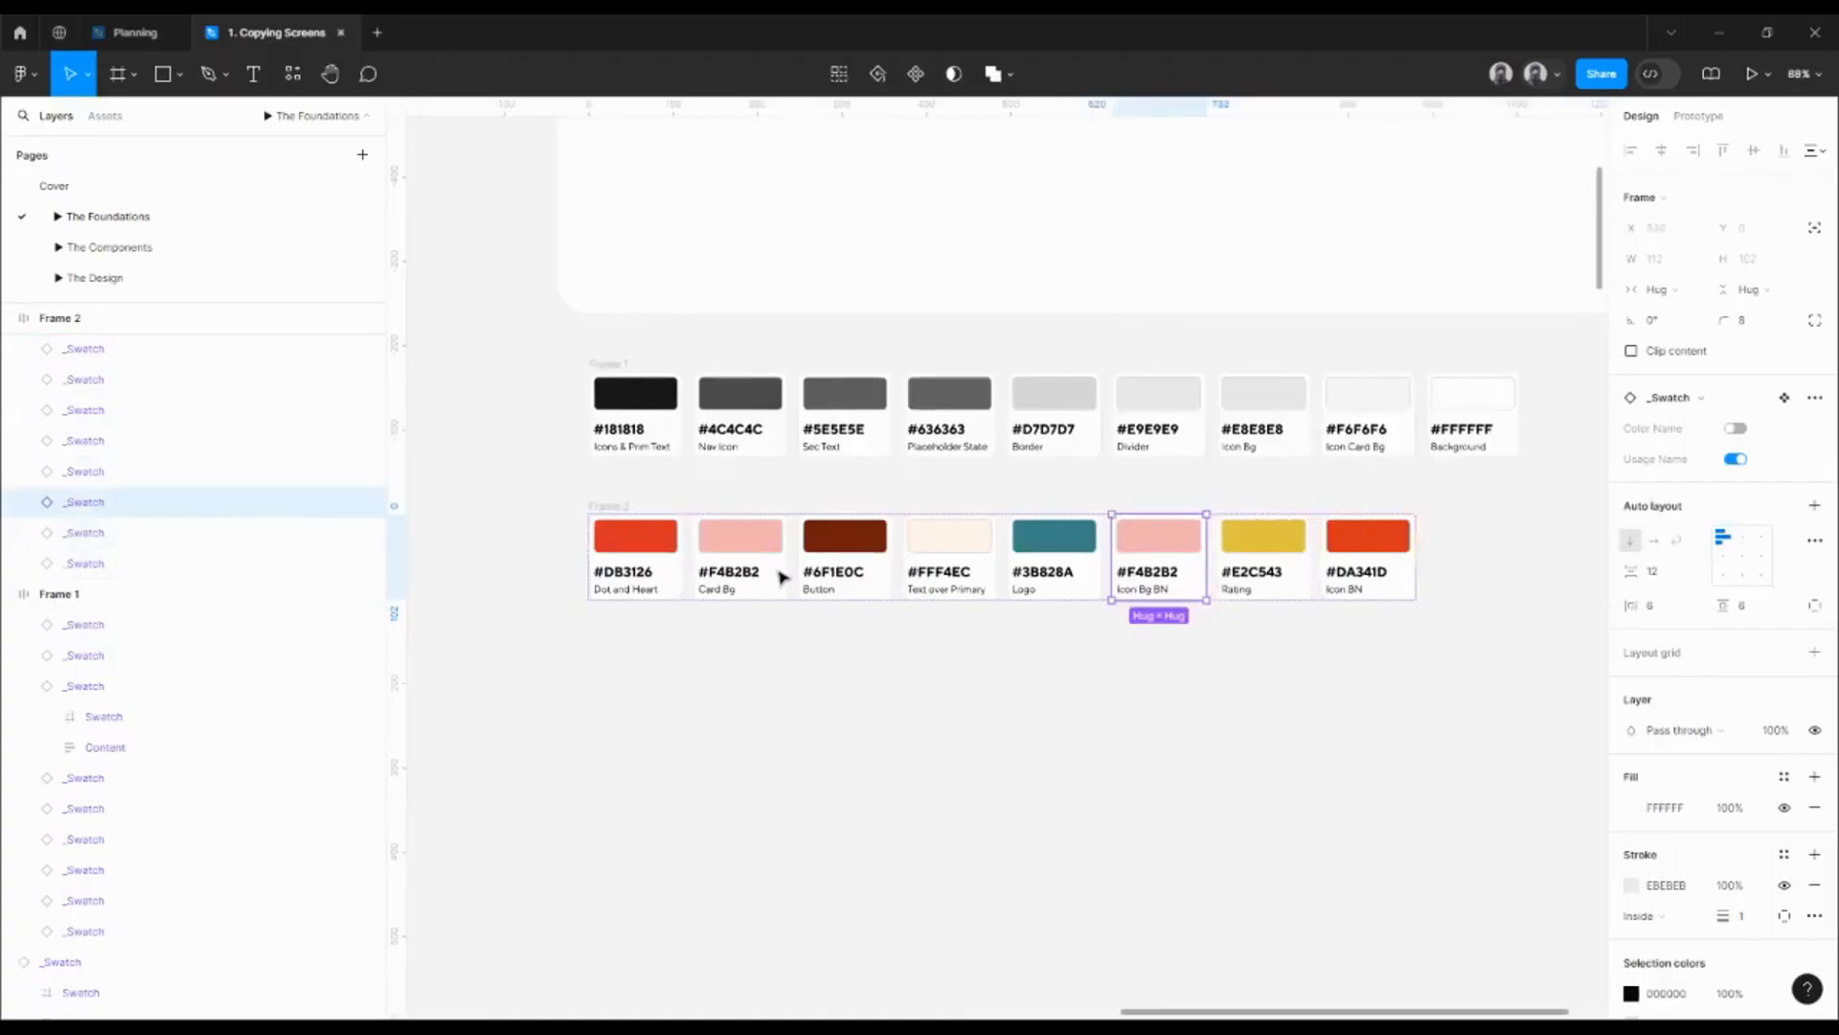
key(Left)
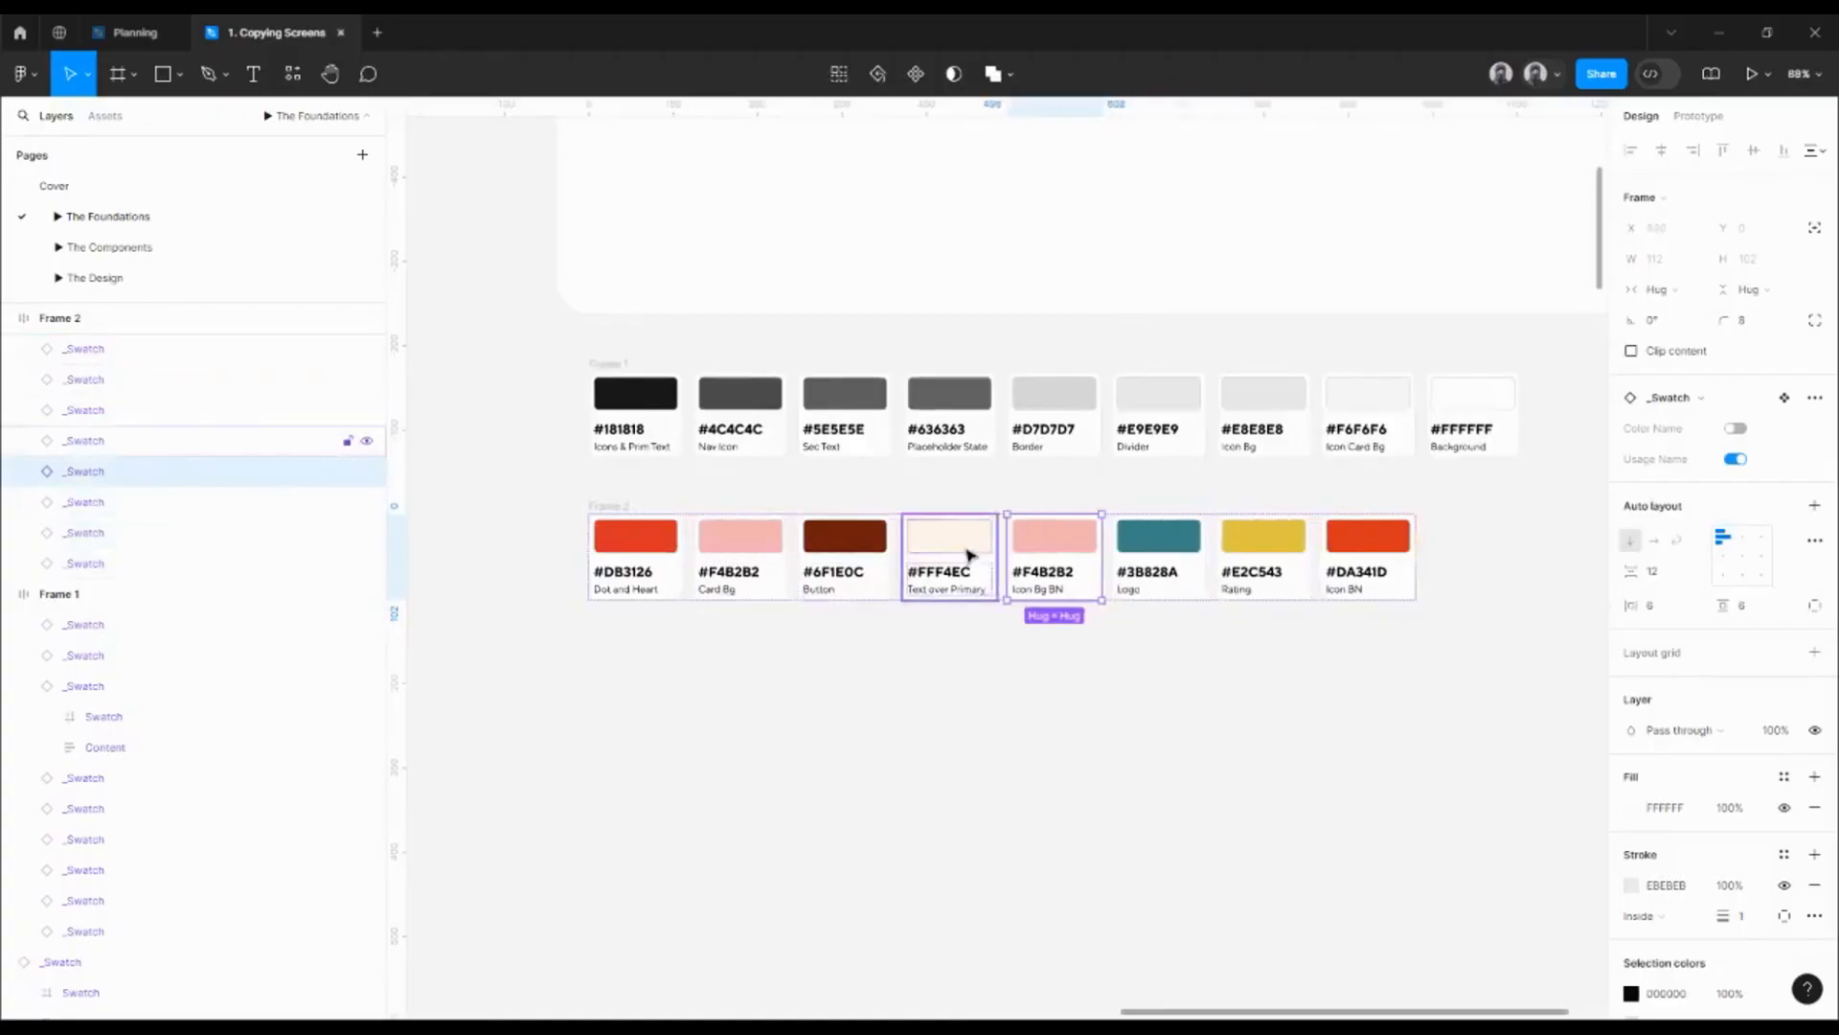
- Move the DB3126 Dot and Heart swatch from the start to the end of the coloured row
click(674, 588)
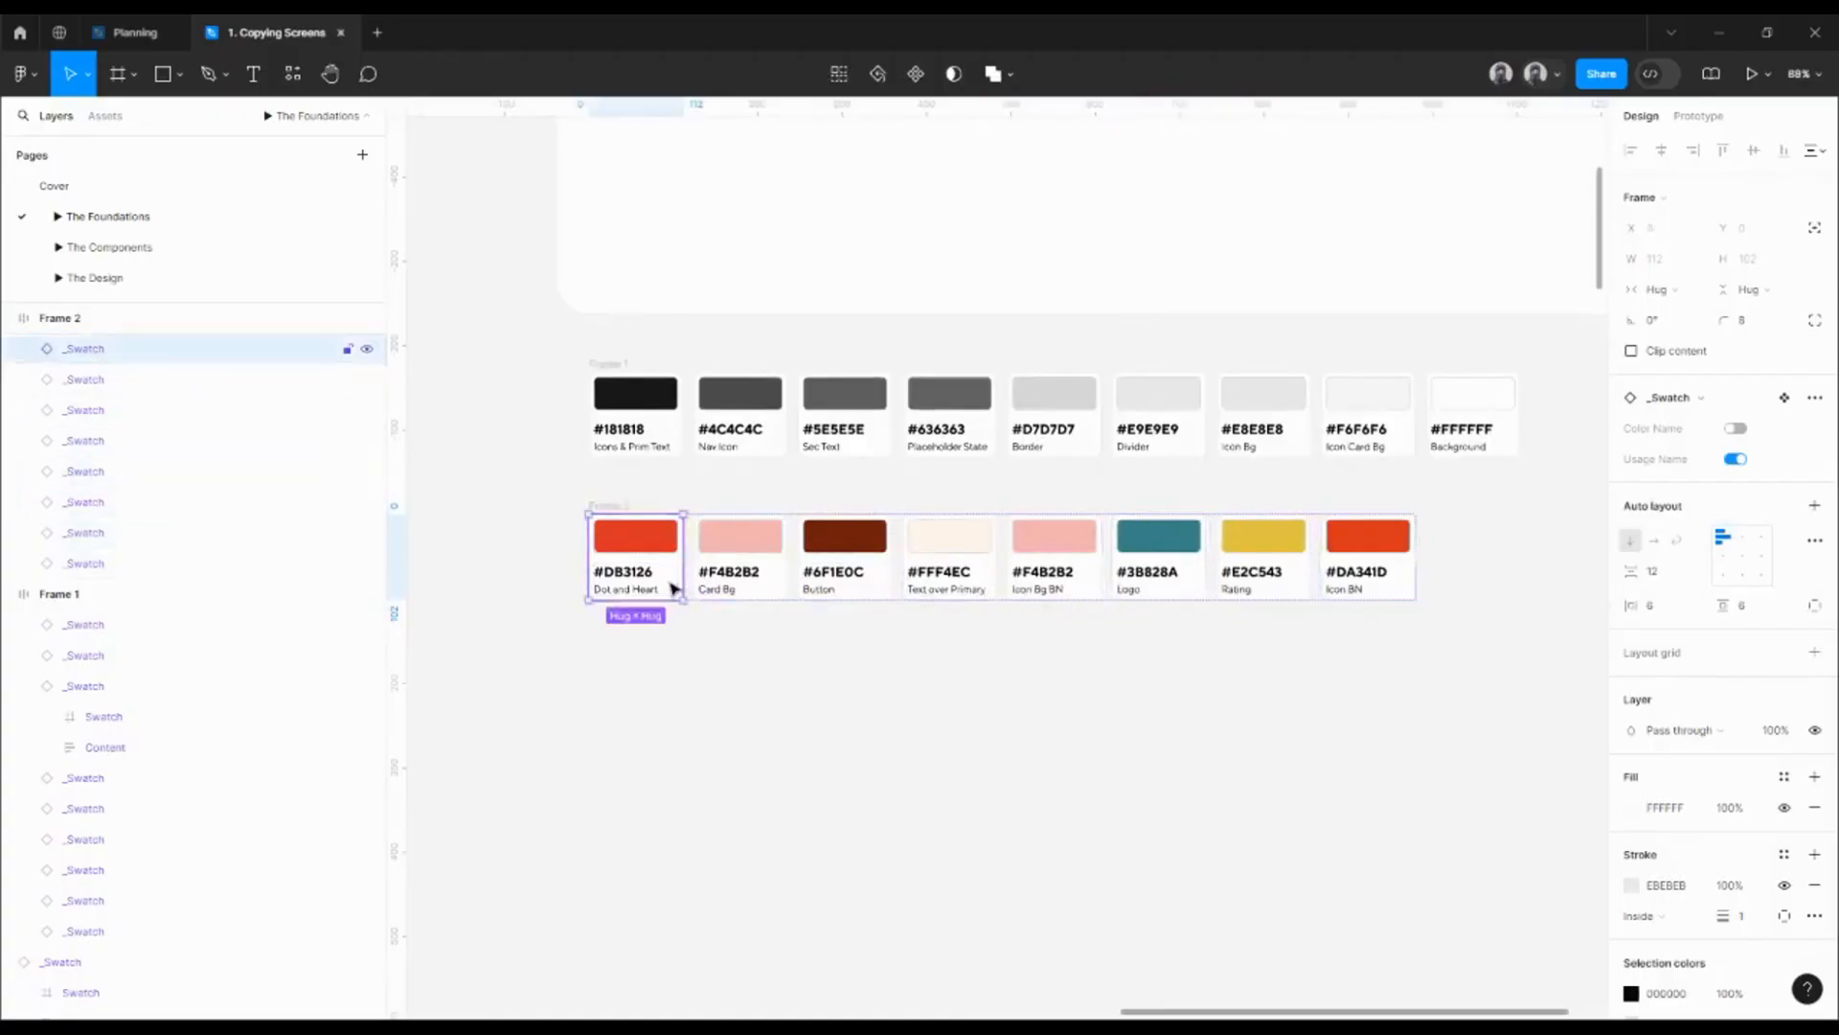
key(Right)
key(Right)
key(Right)
key(Right)
key(Right)
key(Right)
key(Right)
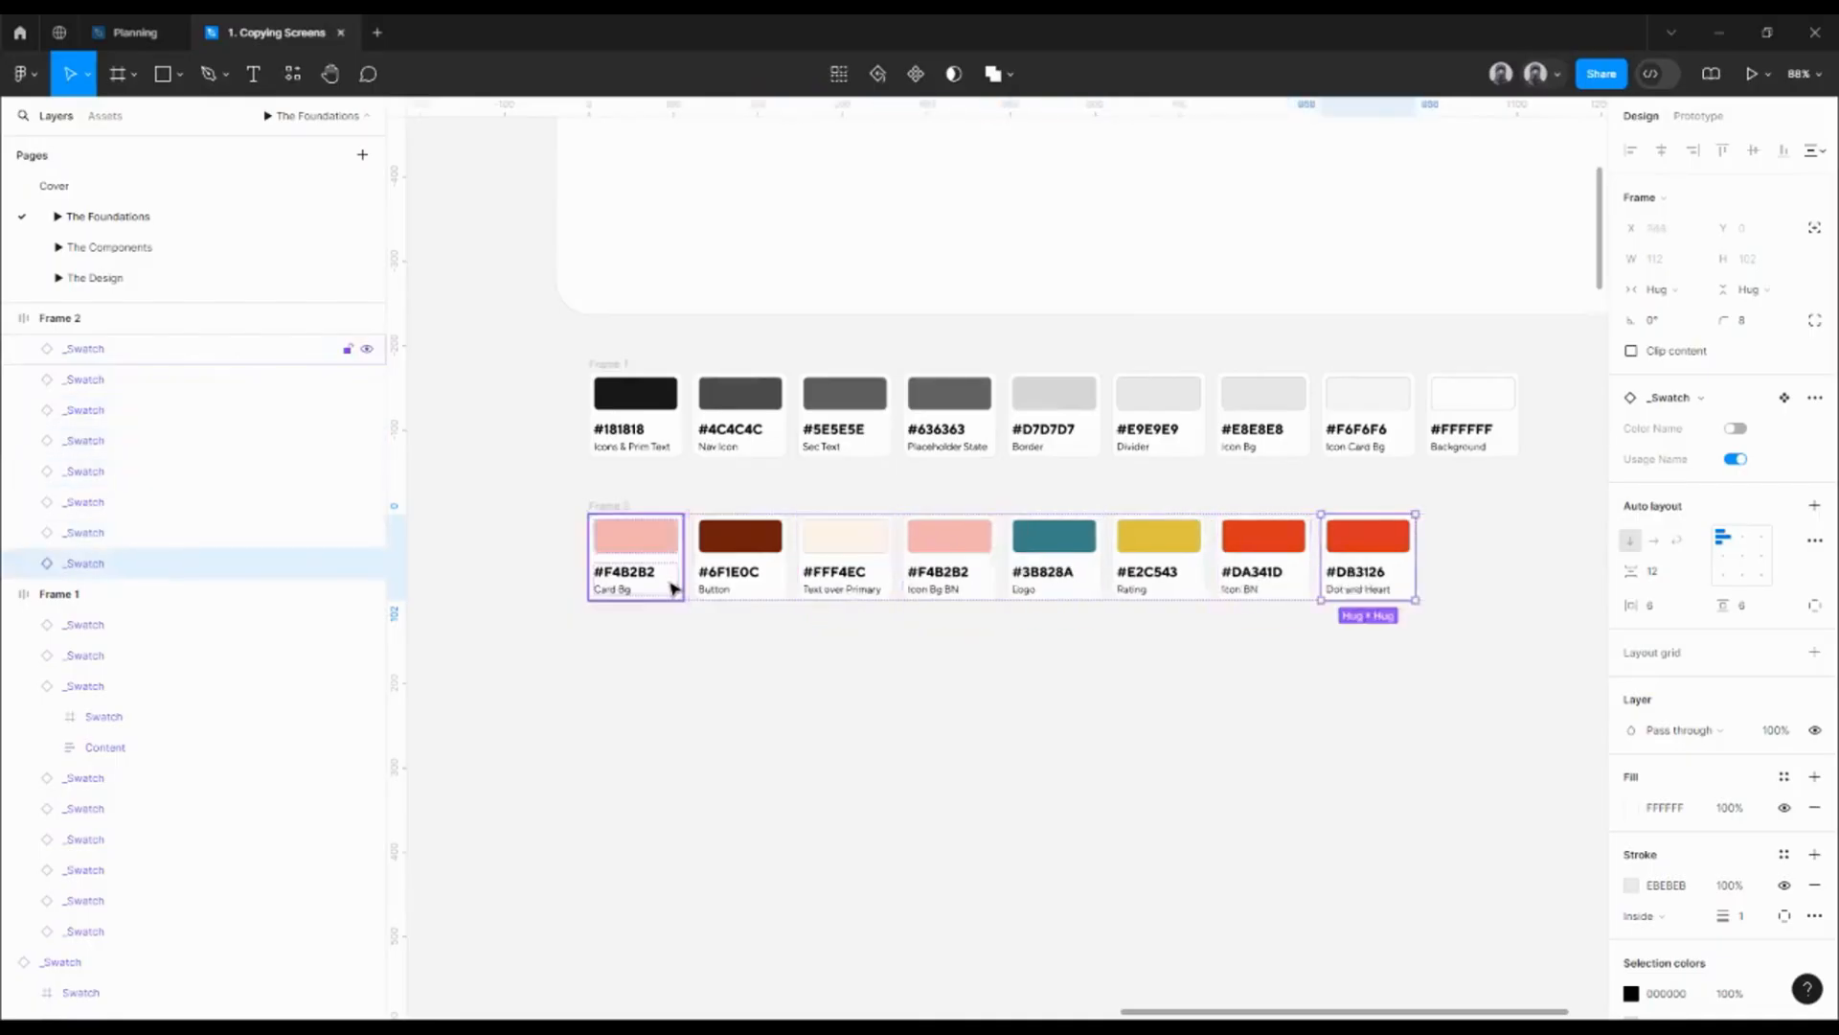
- Move the DA341D Icon BN swatch between FFF4EC Text over Primary and F4B2B2 Icon Bg BN in the coloured row
click(1255, 573)
key(Left)
key(Left)
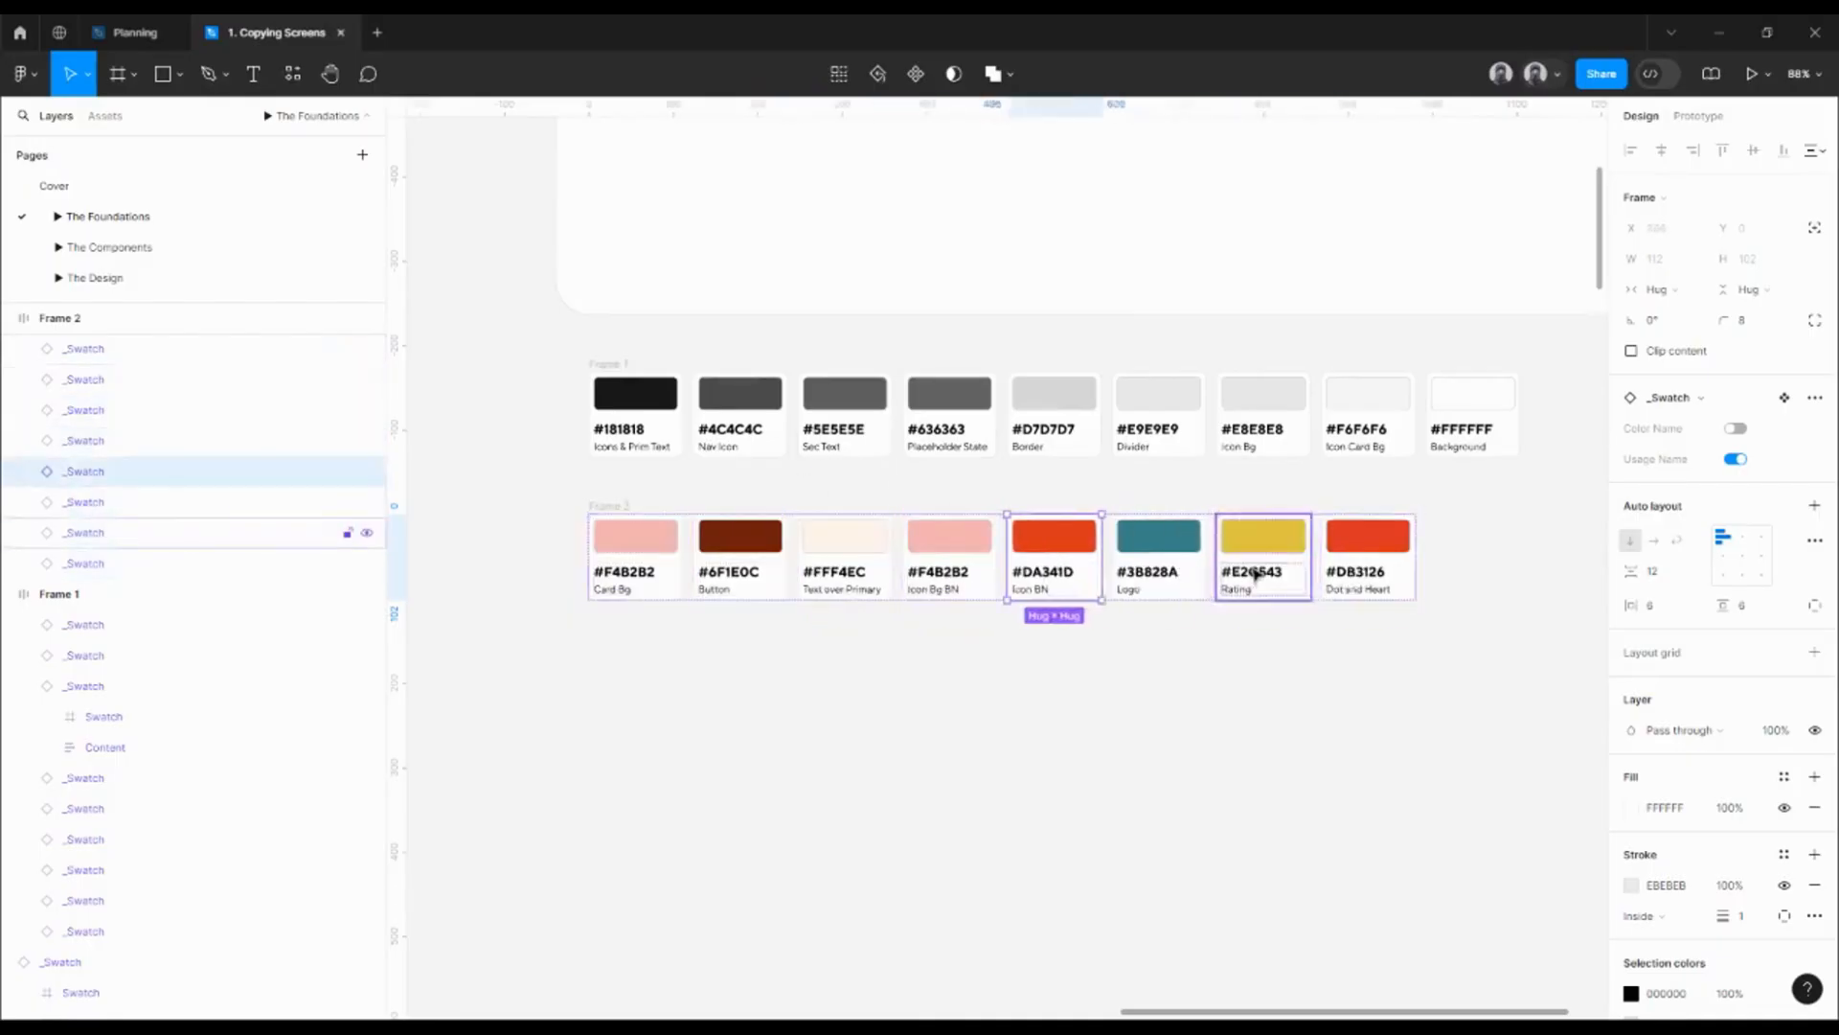
key(Left)
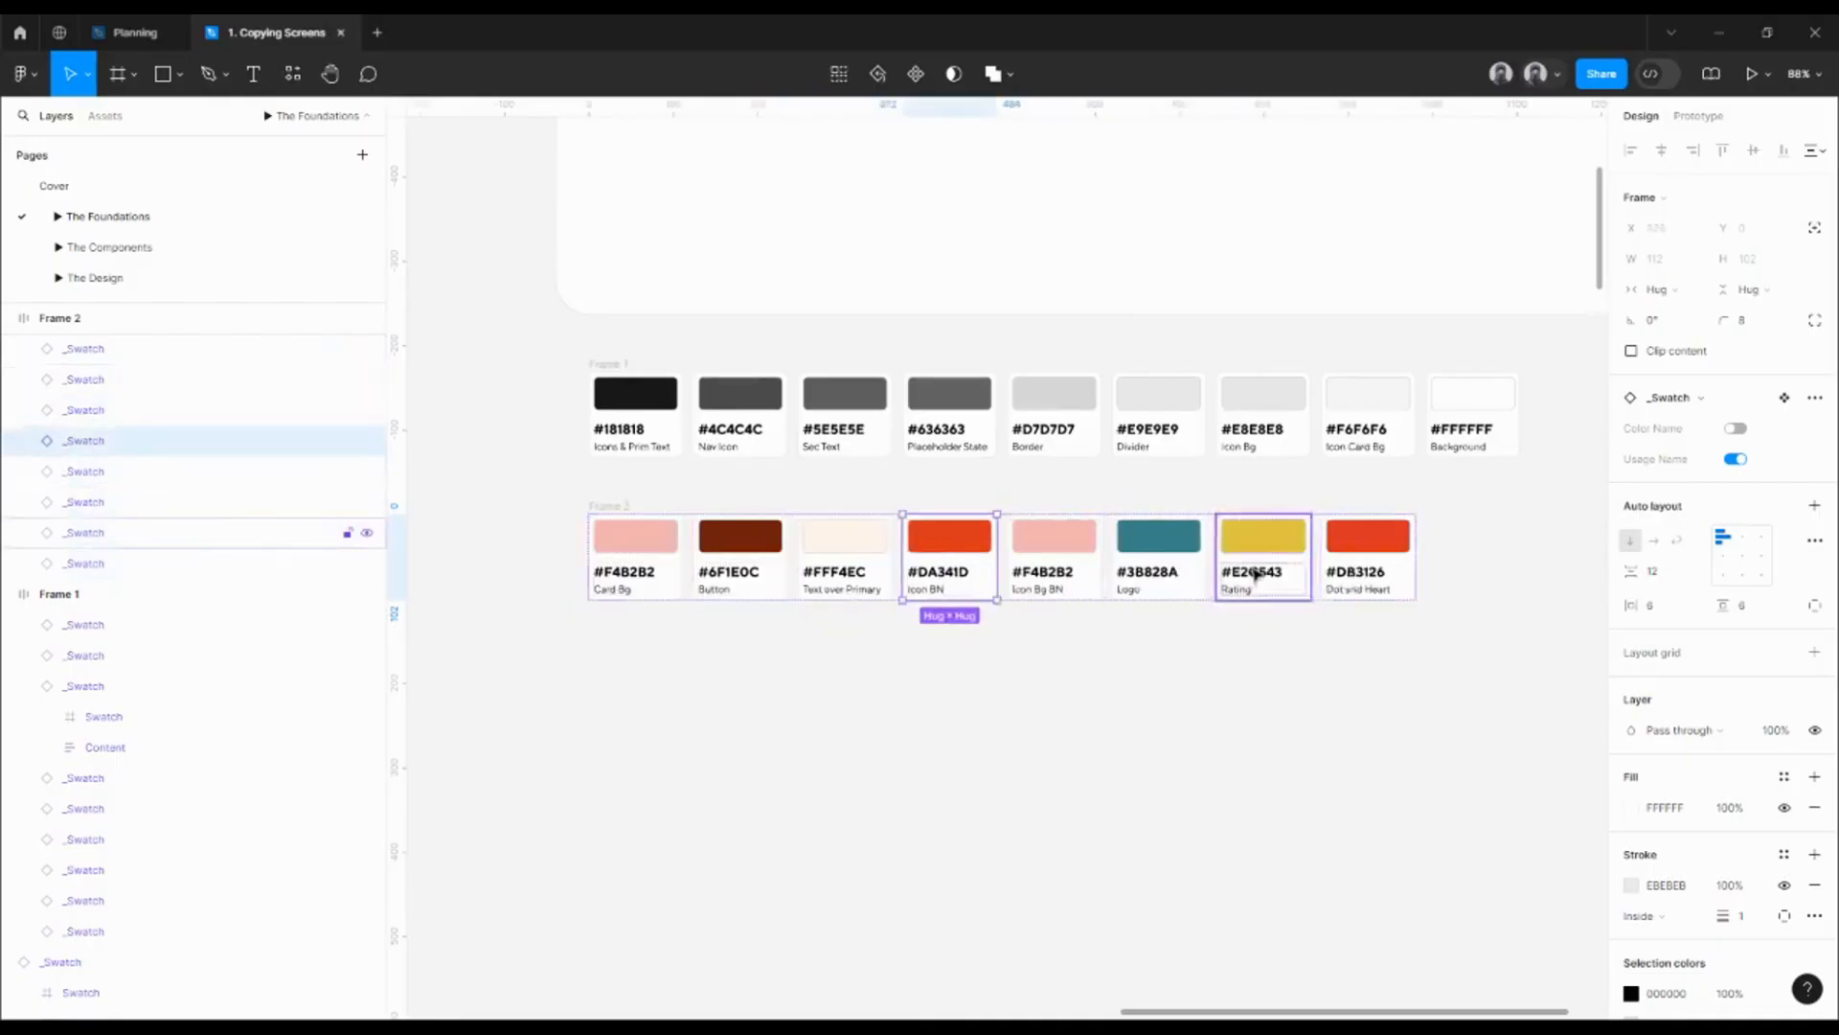
- Duplicate the coloured row directly below itself and delete the copy's first five swatches, from F4B2B2 Card Bg to F4B2B2 Icon Bg BN
click(627, 506)
drag(618, 506, 618, 648)
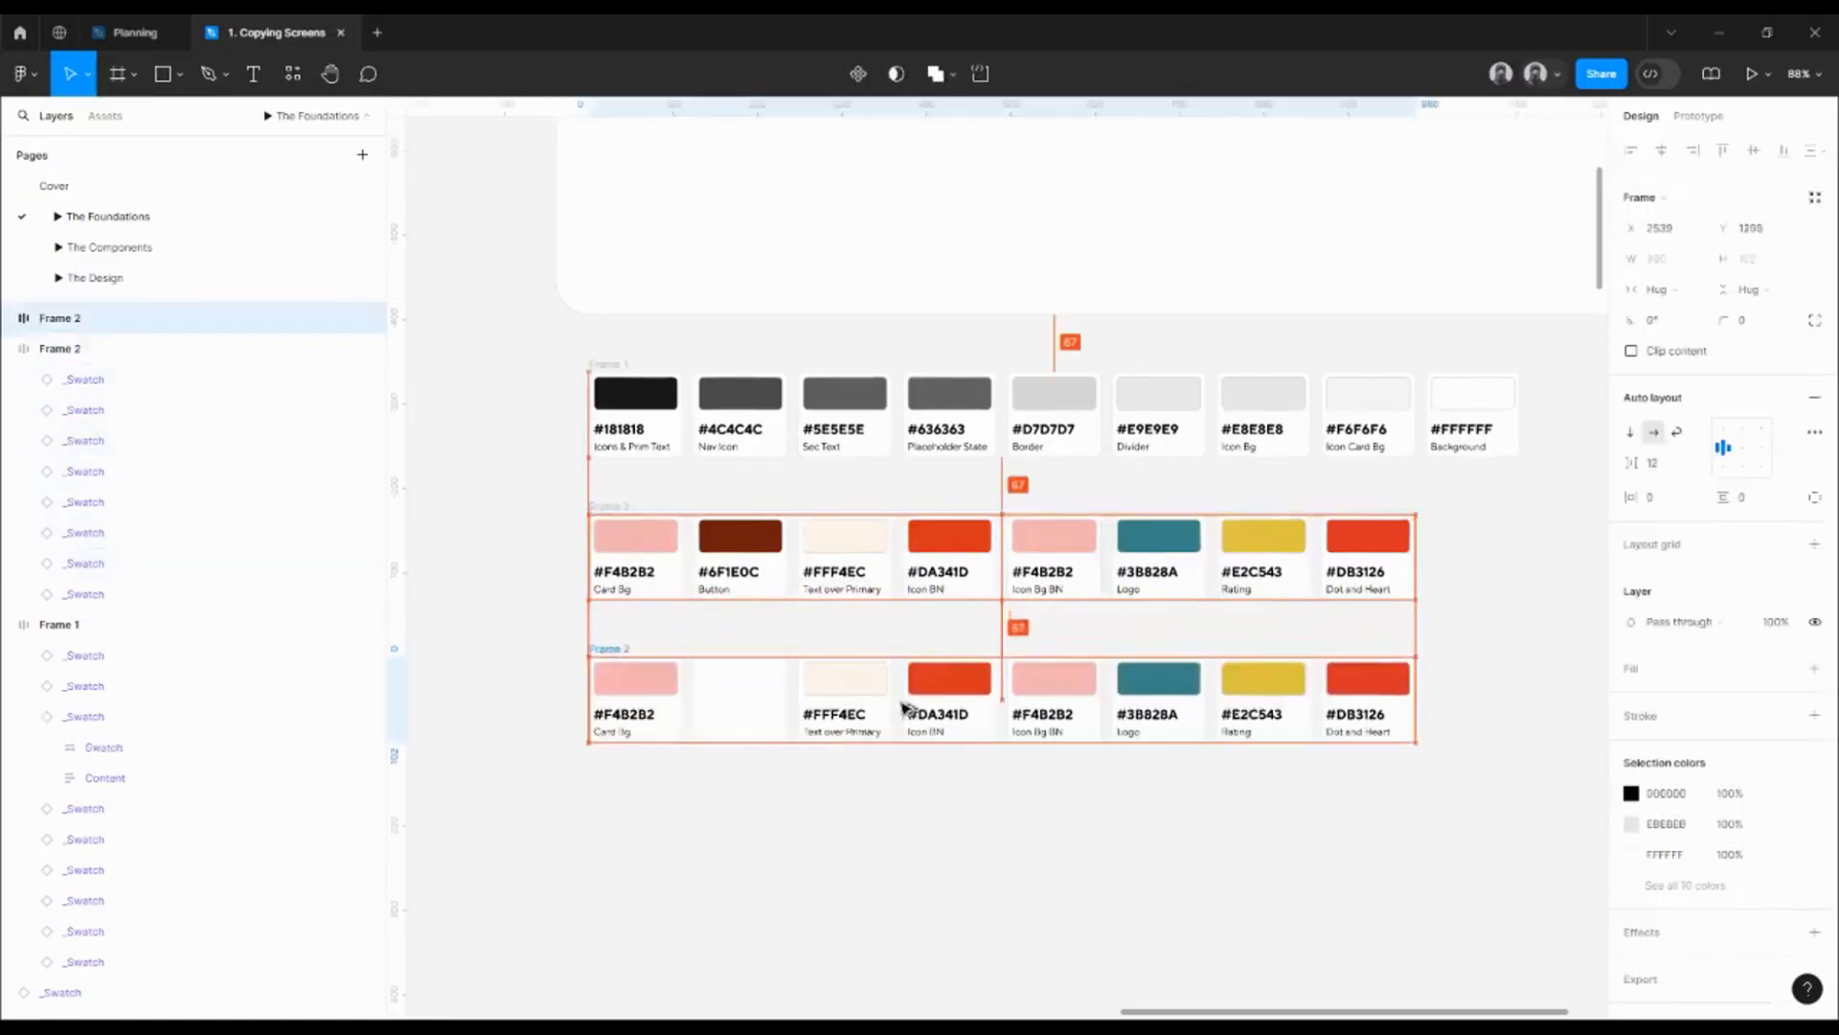
click(1149, 699)
click(1038, 711)
shift+click(948, 709)
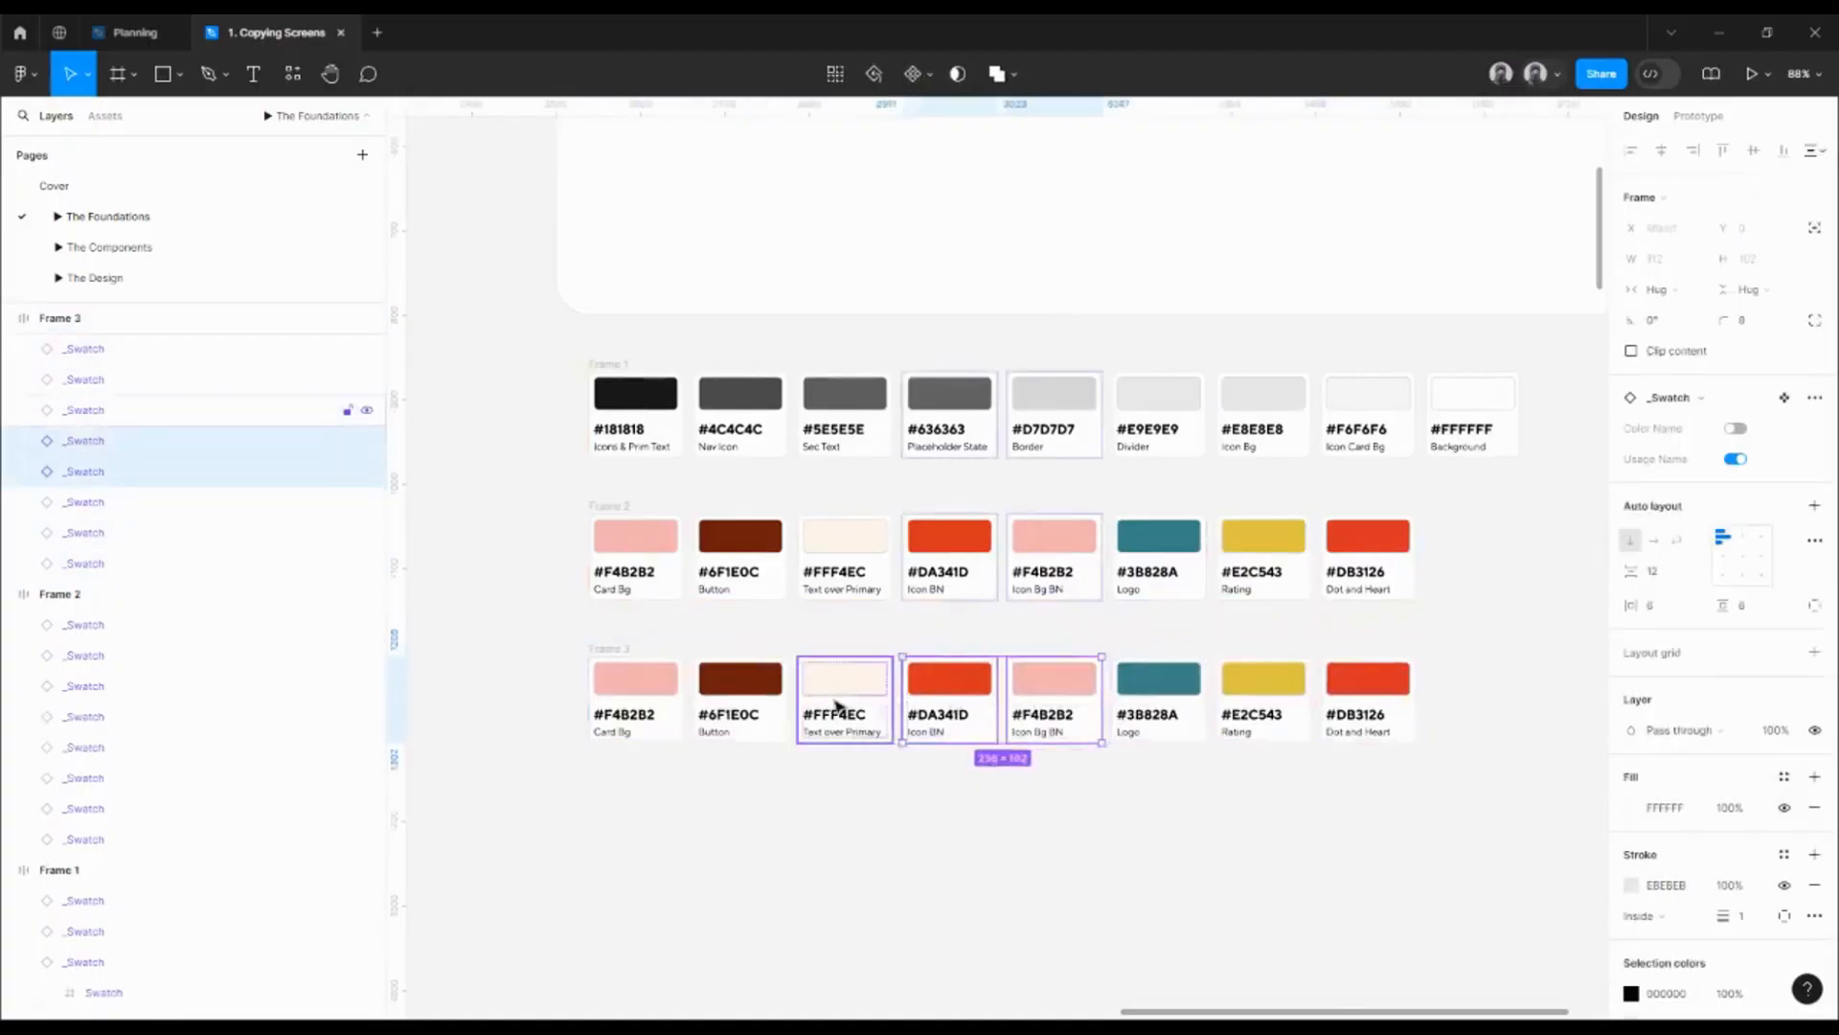
shift+click(877, 706)
shift+click(733, 706)
key(Delete)
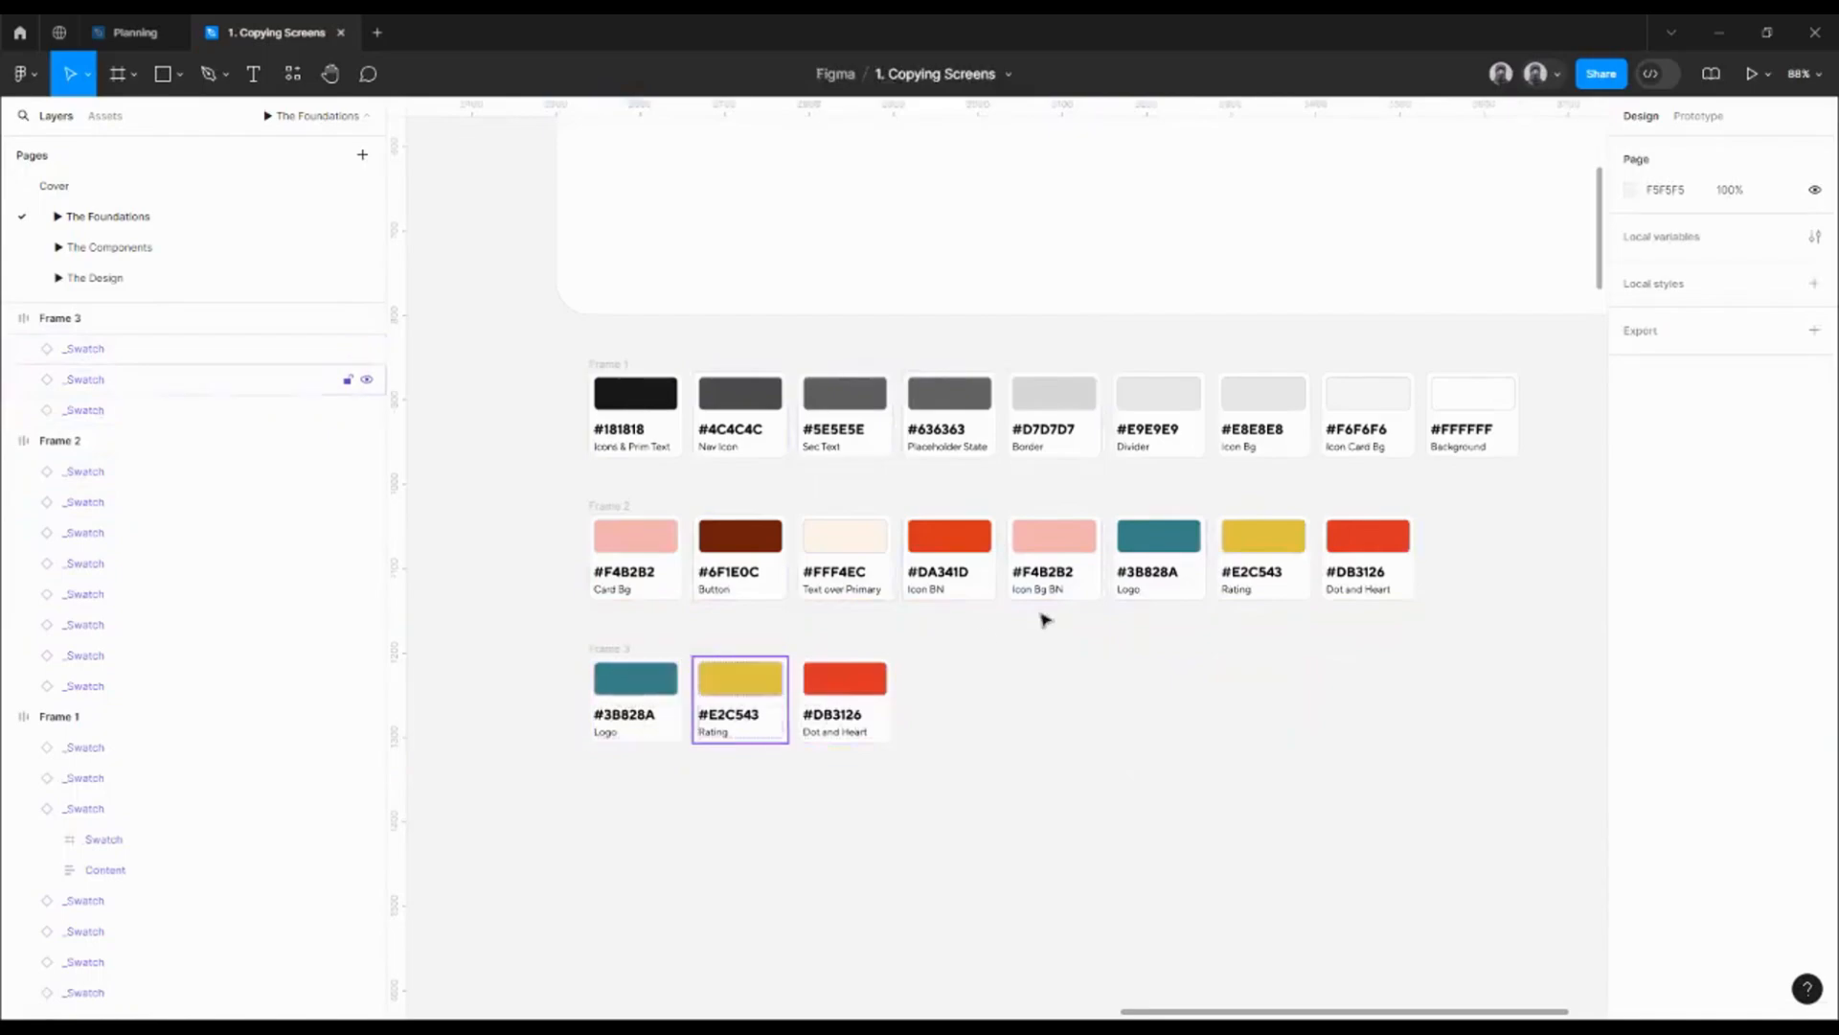
- Delete the 3B828A Logo, E2C543 Rating and DB3126 Dot and Heart swatches from the middle row
click(1129, 584)
shift+click(1246, 566)
shift+click(1354, 571)
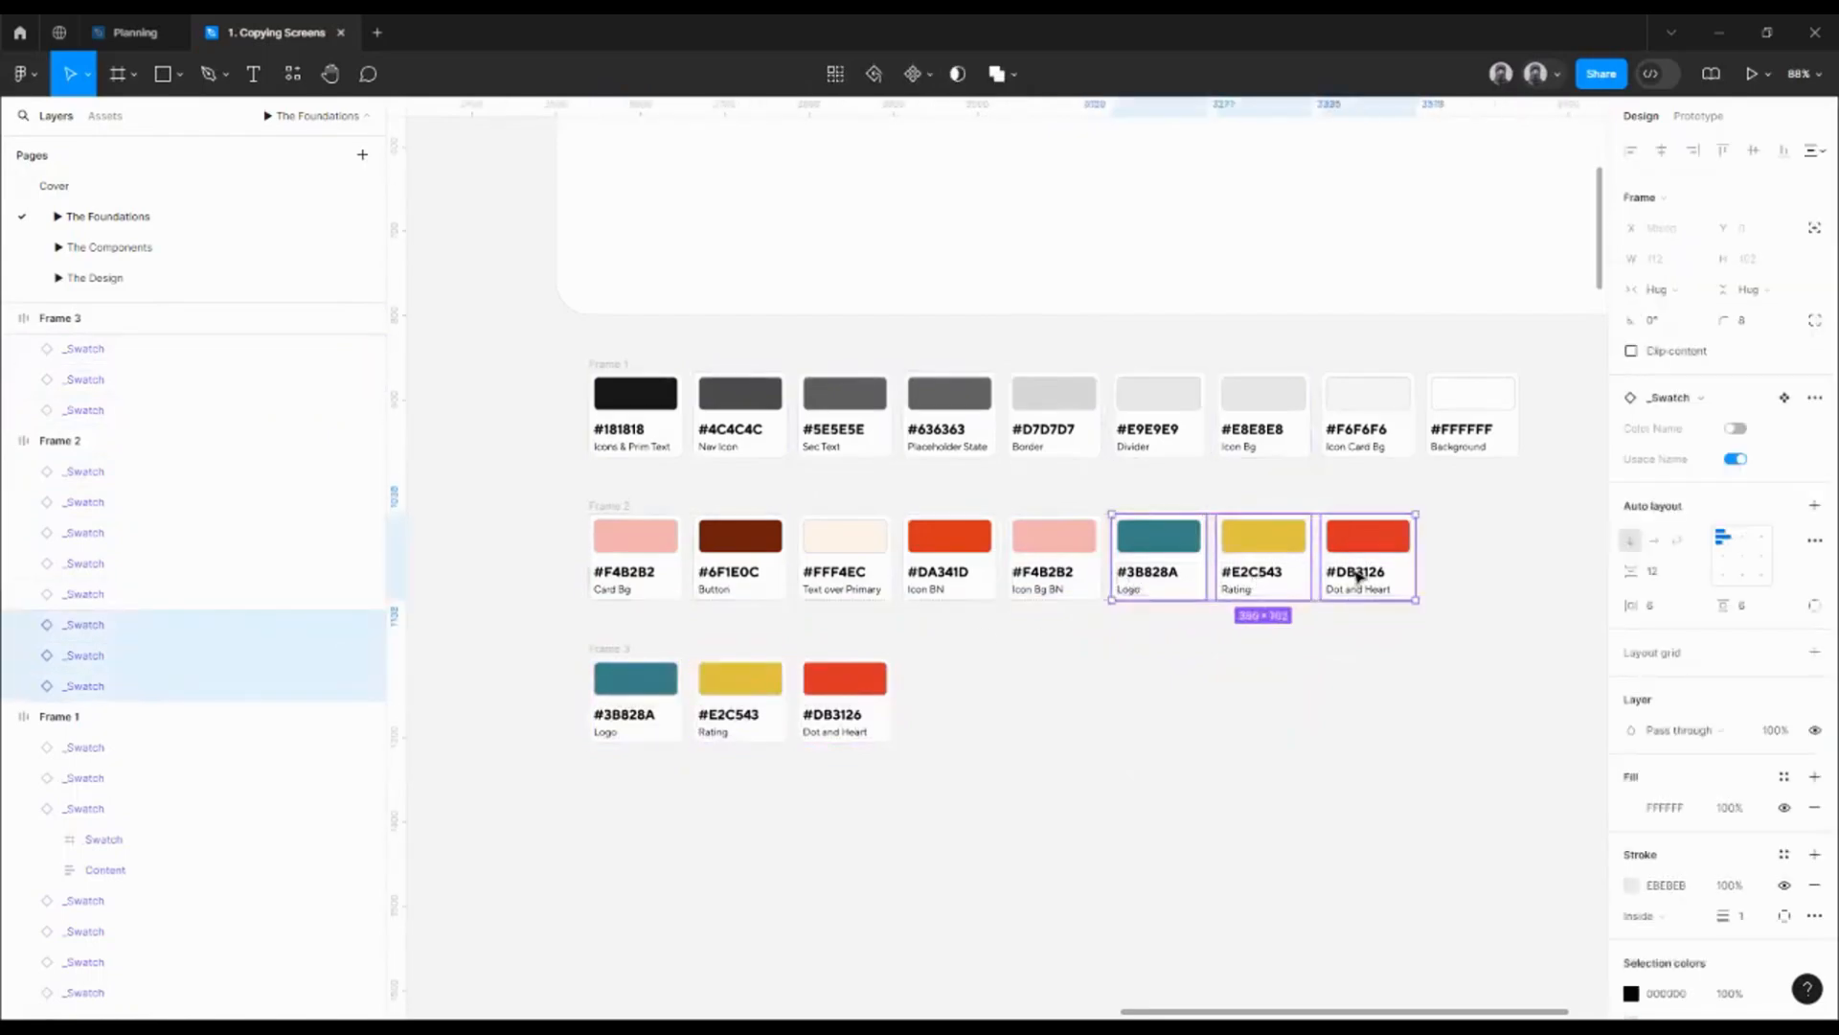
key(Delete)
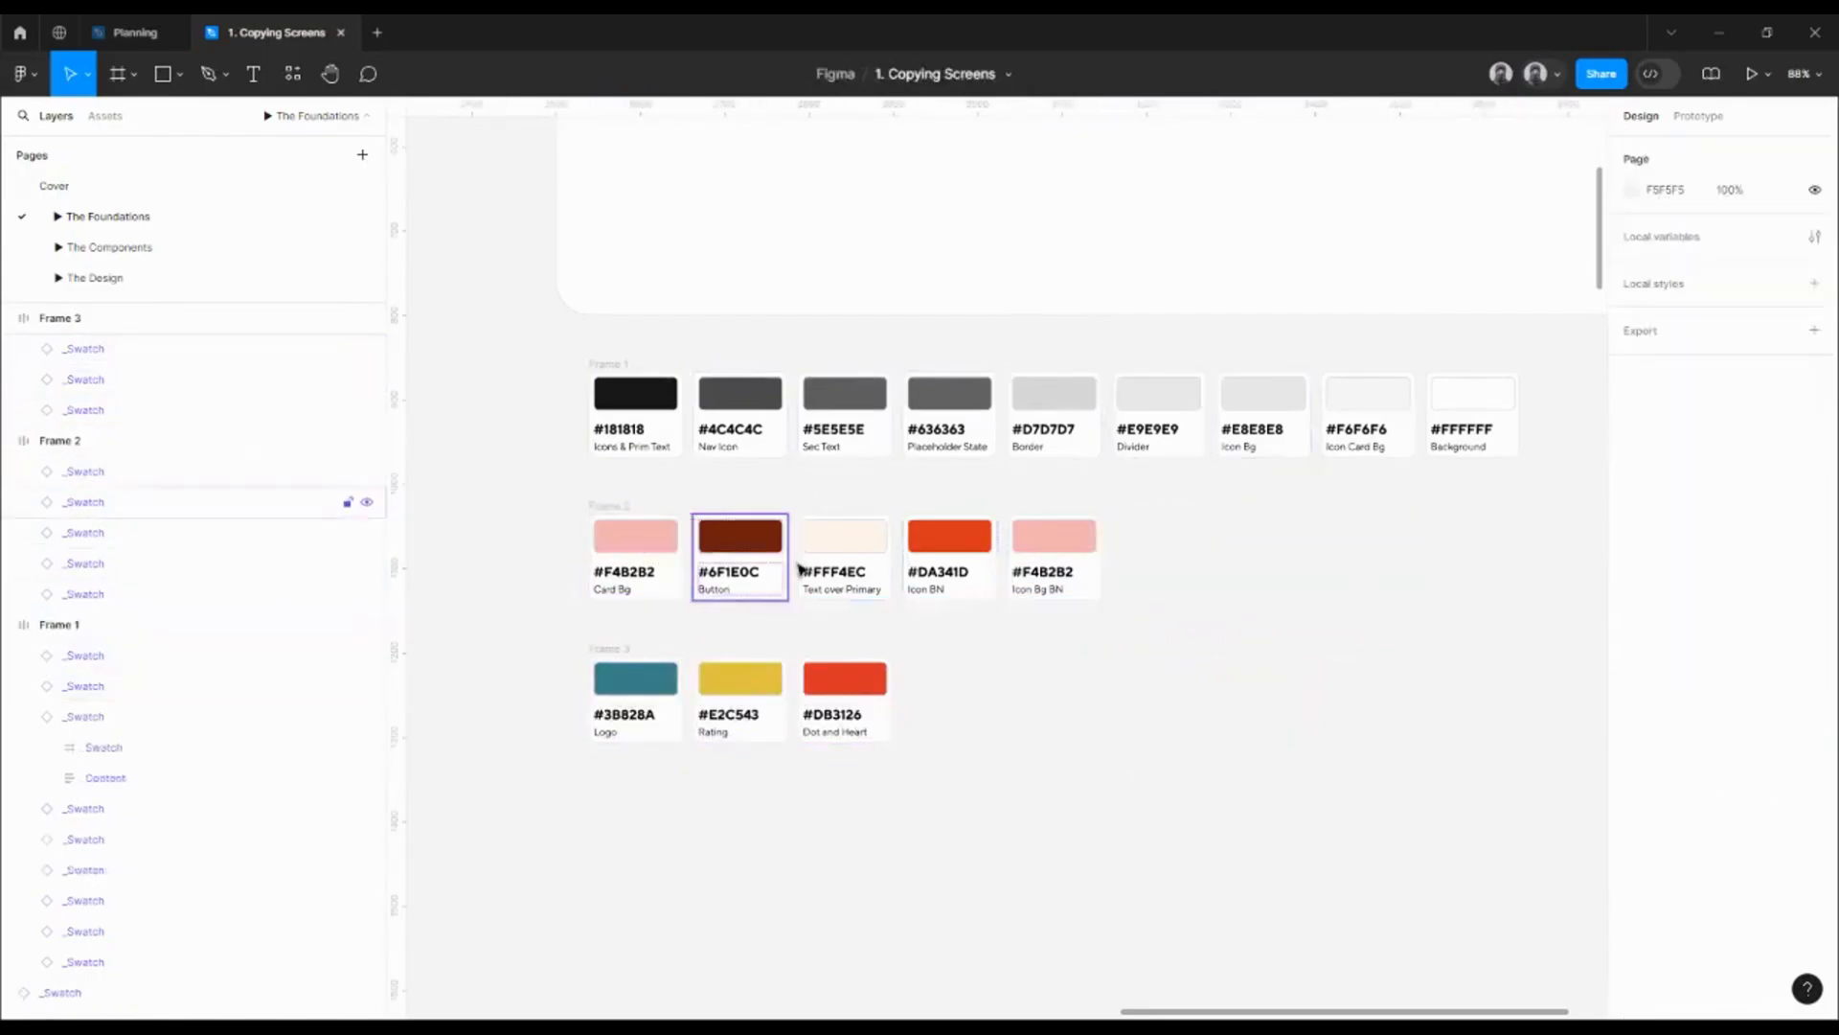
- Reorder the middle row to begin with 6F1E0C Button, DA341D Icon BN and F4B2B2 Icon Bg BN
click(746, 558)
key(Left)
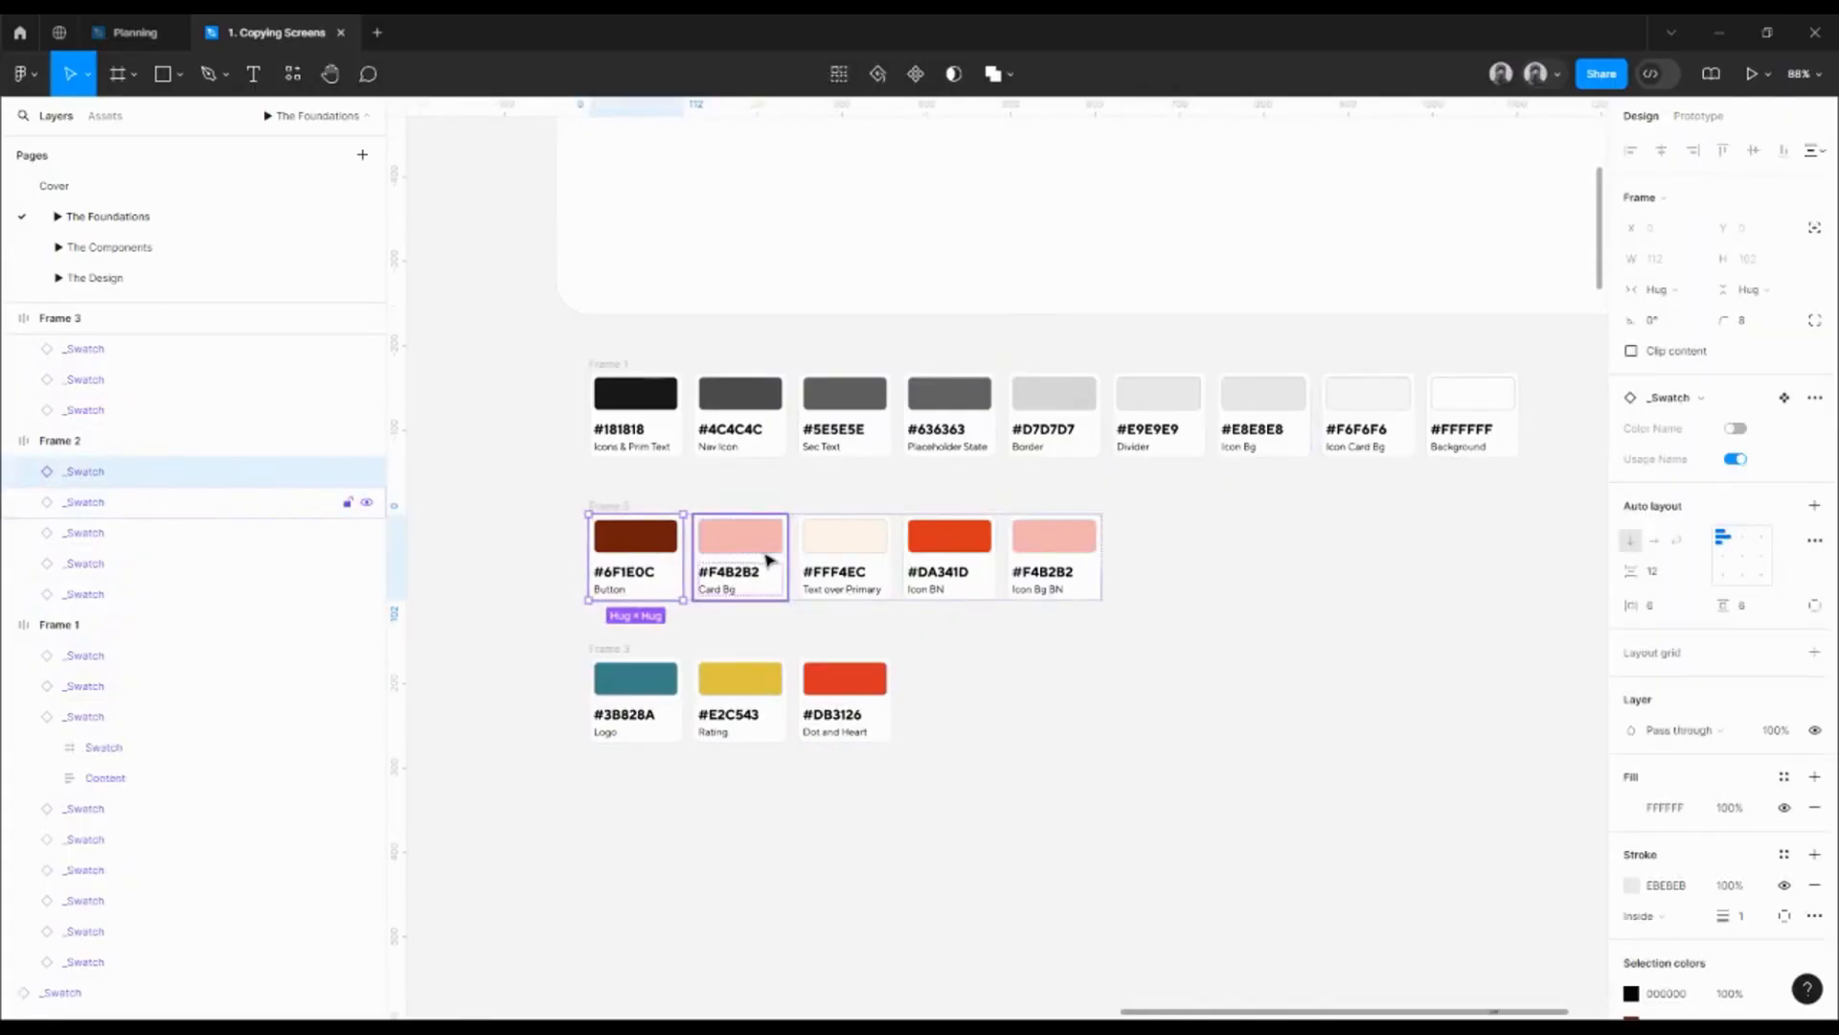
click(939, 561)
key(Left)
key(Left)
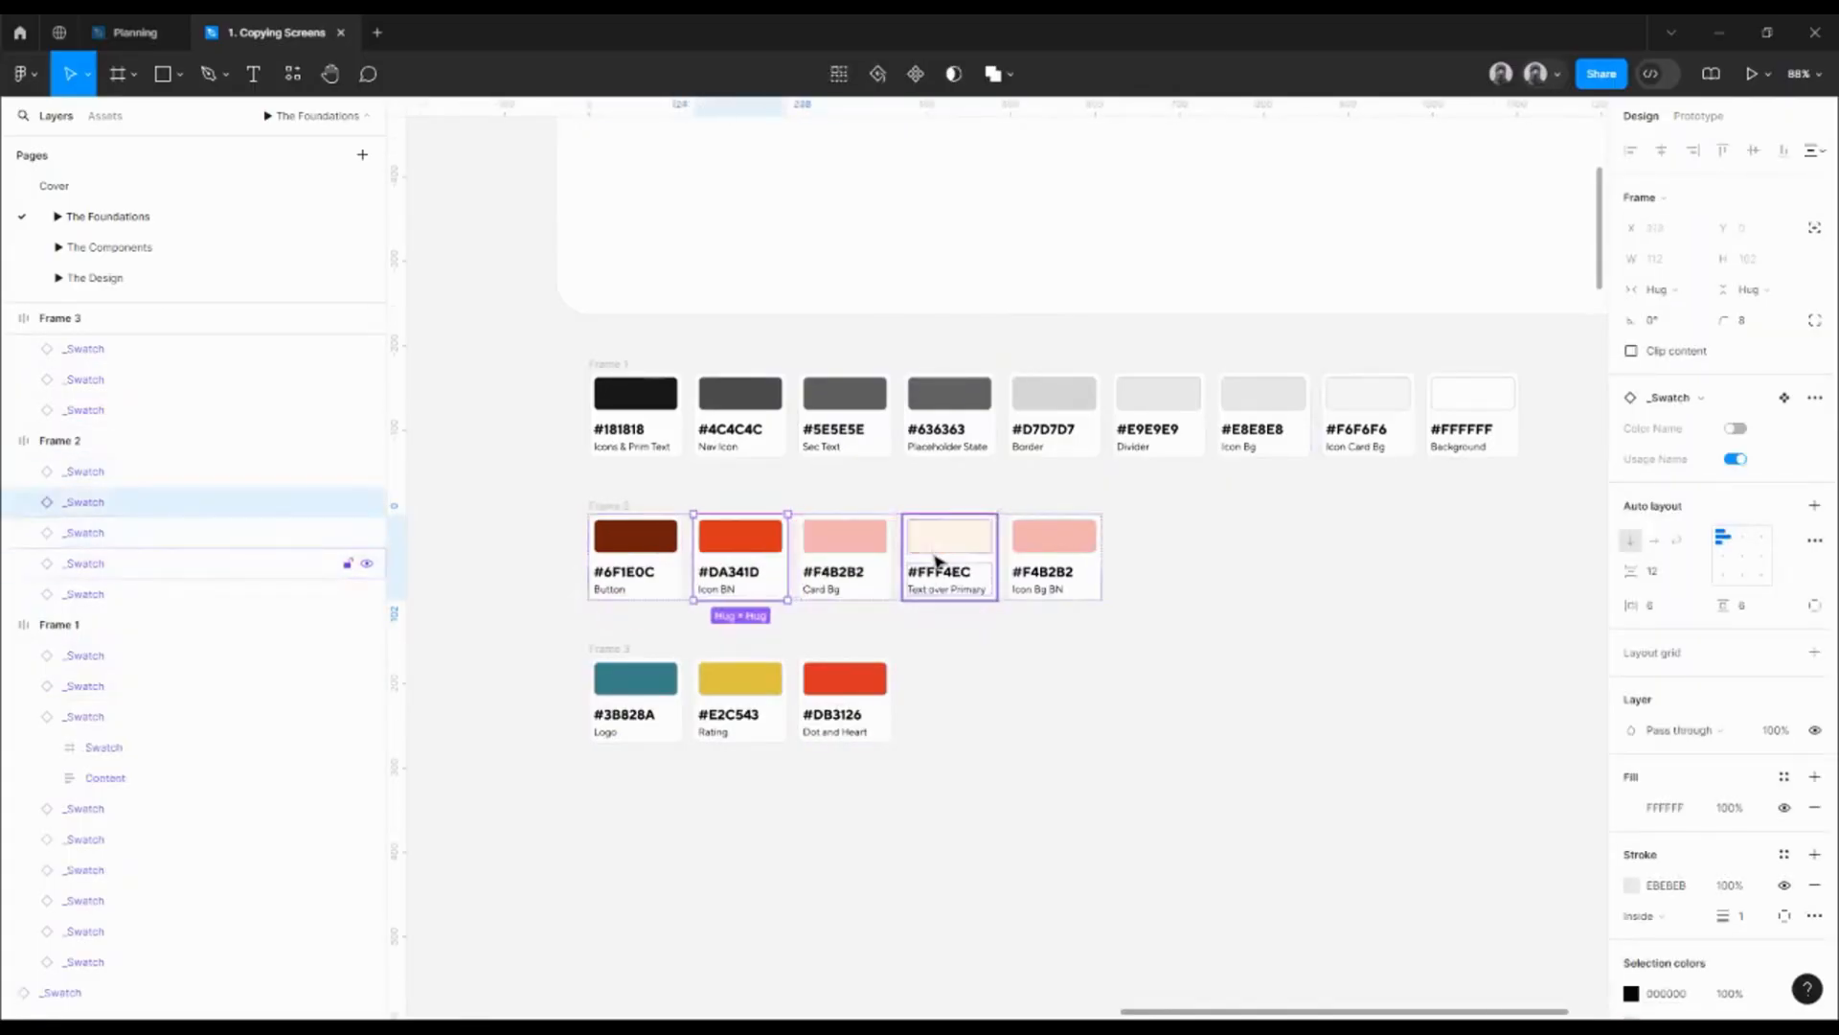
click(1056, 580)
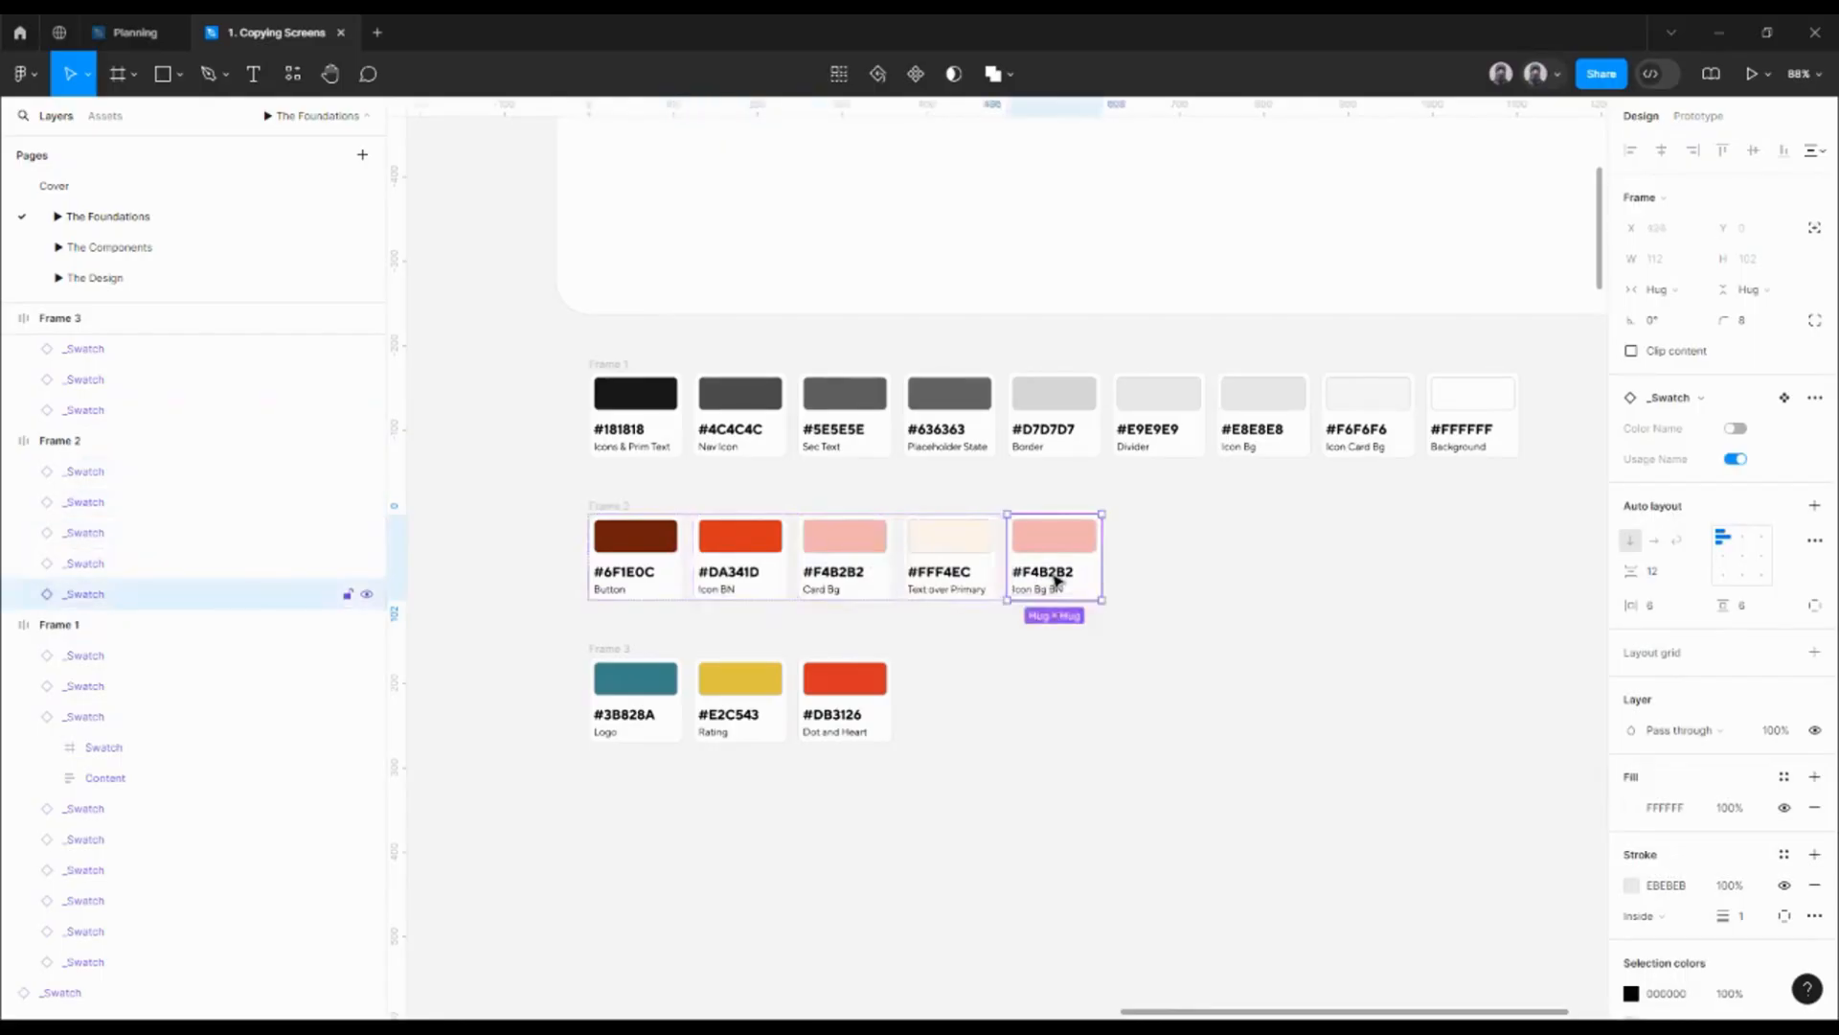
key(Left)
key(Left)
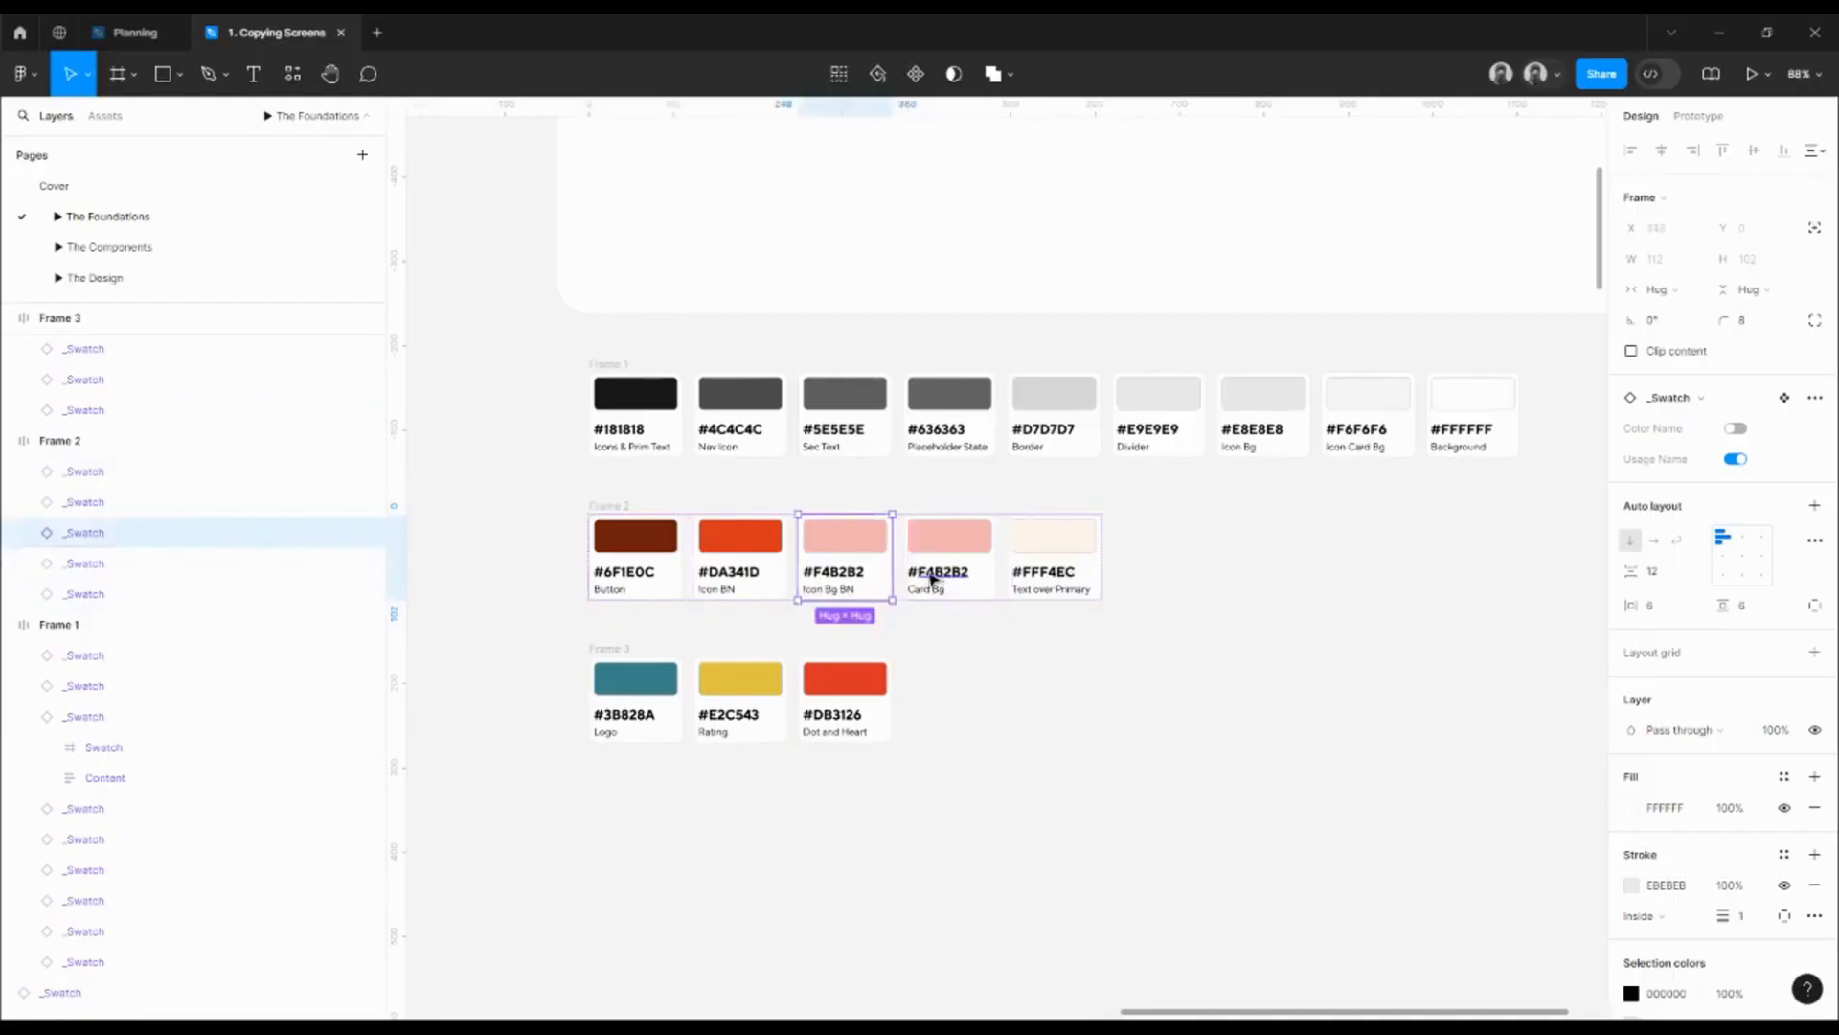
- Recolour the original Icon Bg BN swatch beside the DoorDash 1 screen to F9E9E7, sampled from the pale circle behind the Home icon
click(882, 637)
scroll(1170, 744, down, 4)
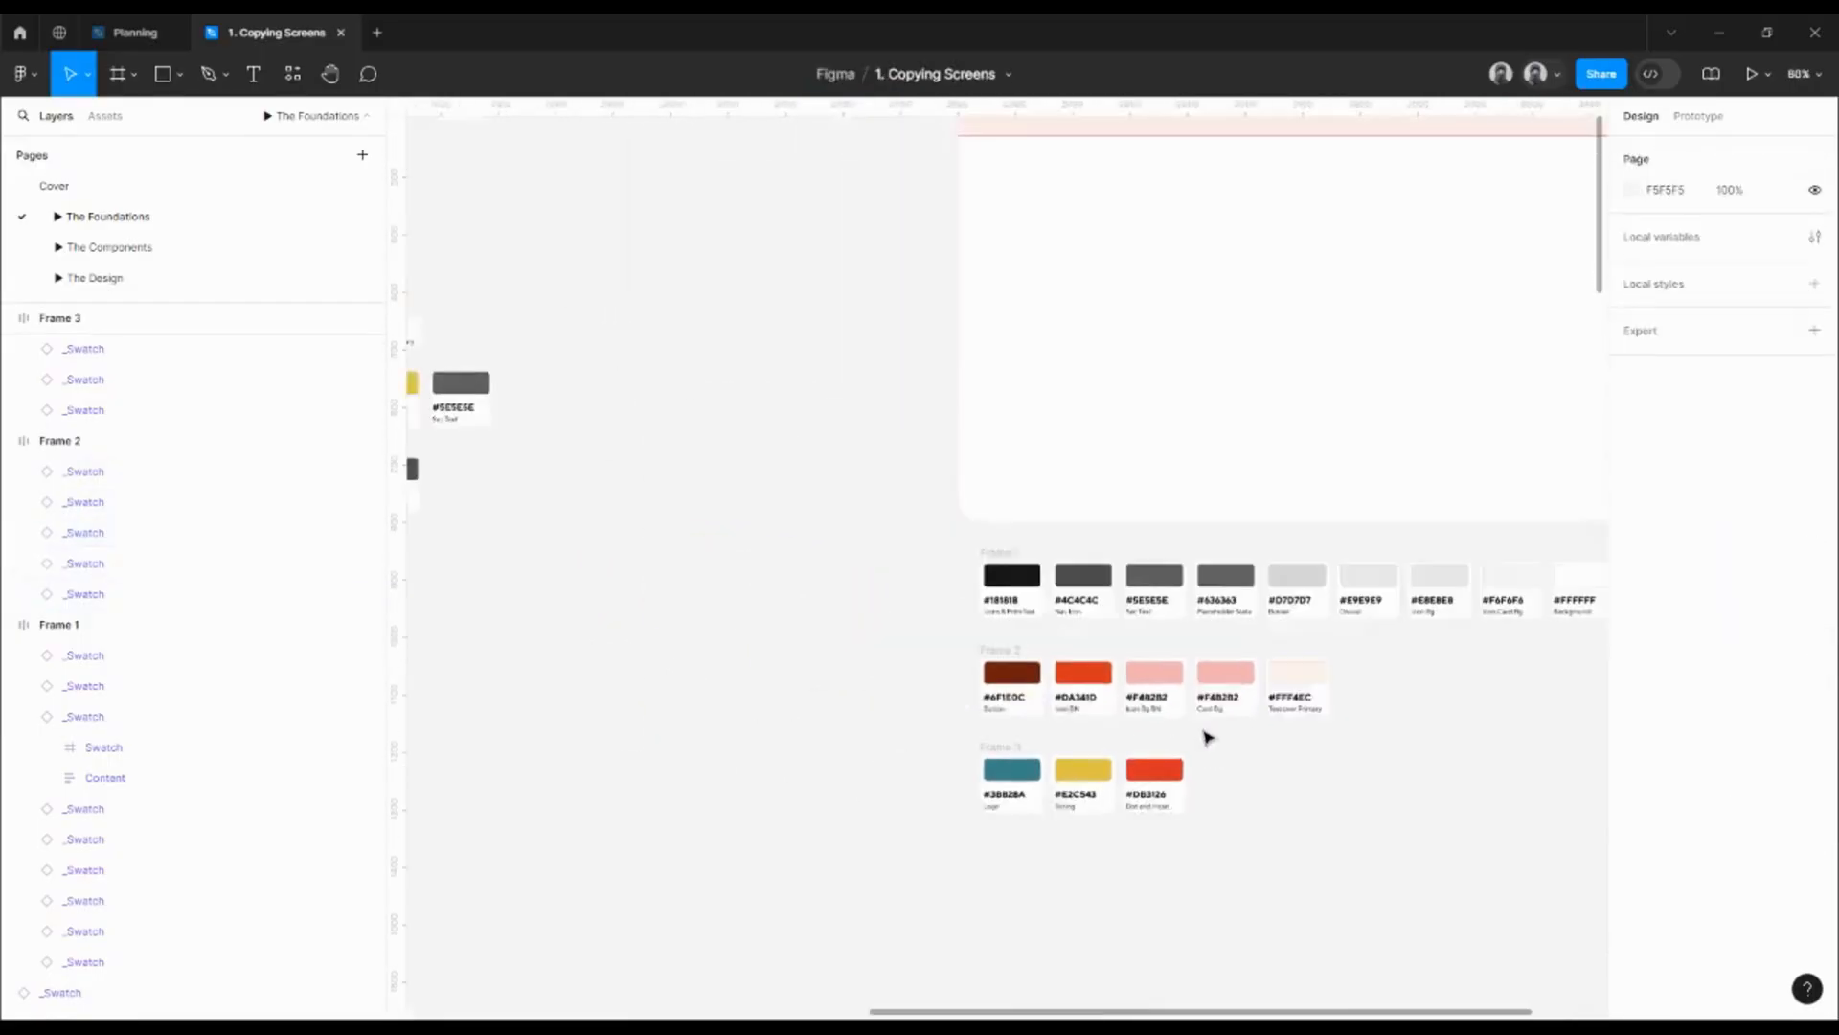
drag(735, 598, 1141, 765)
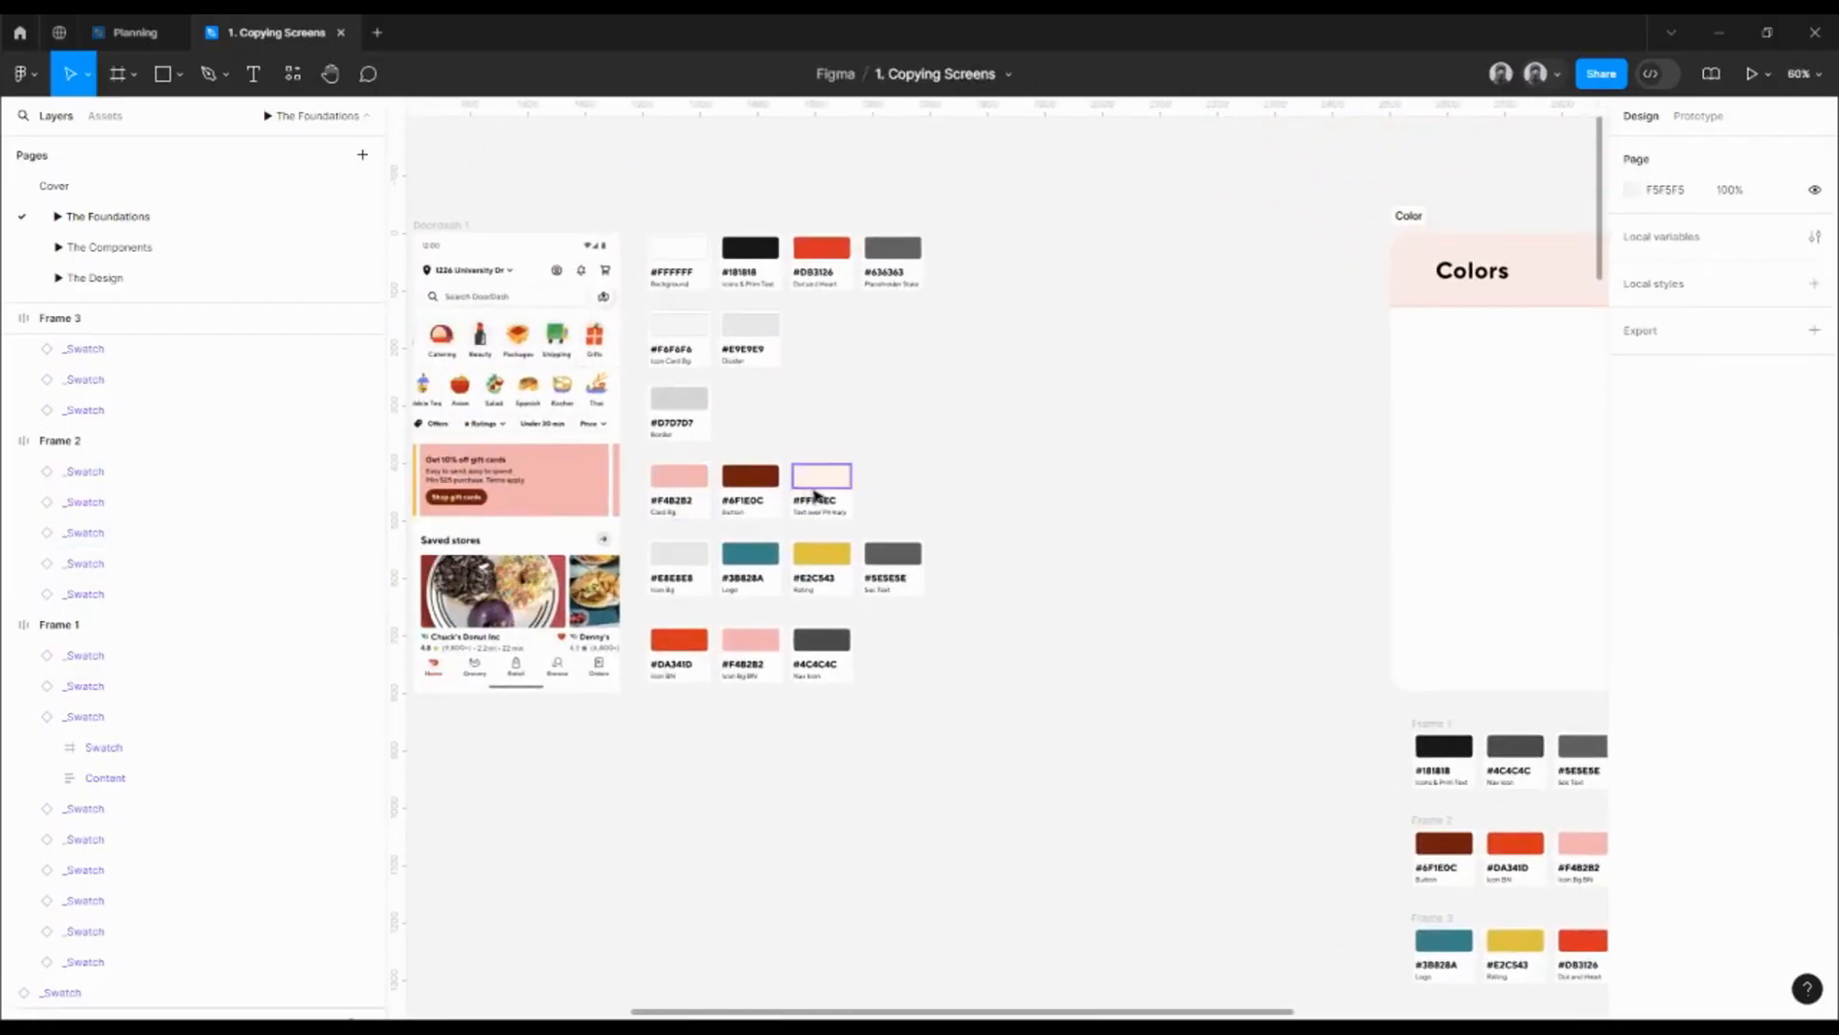
double_click(832, 491)
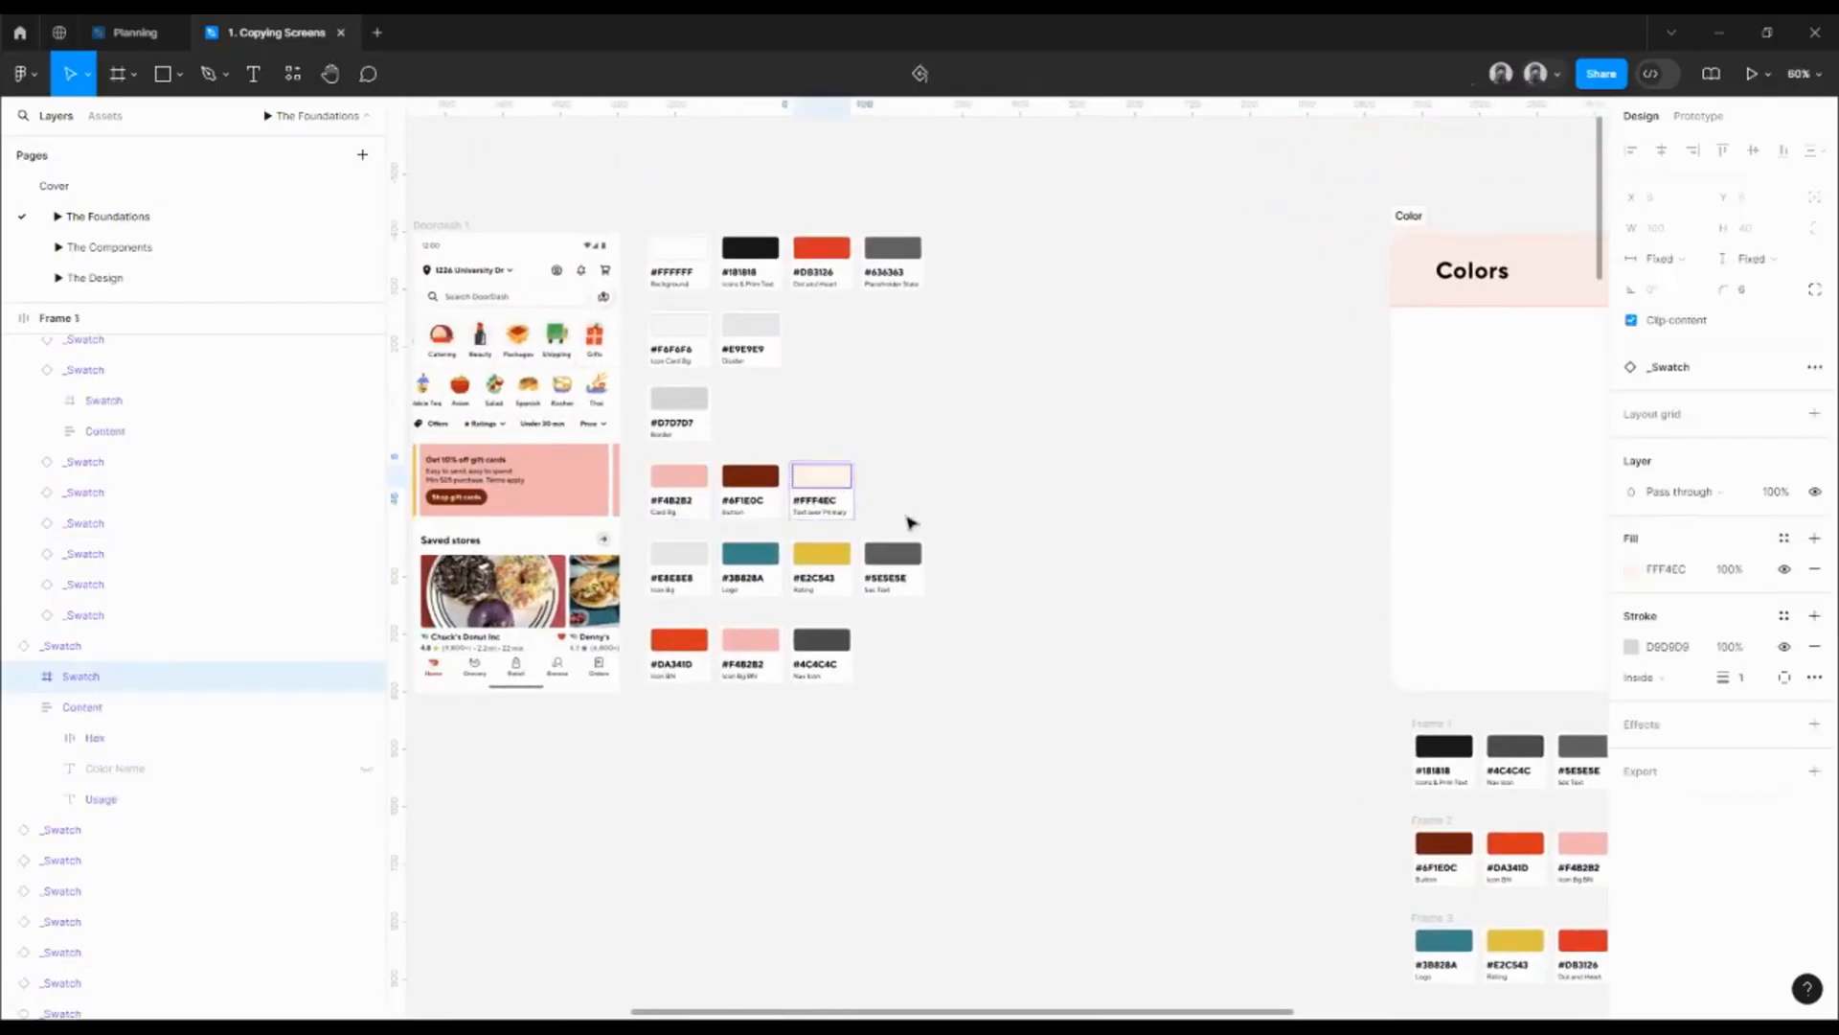
click(848, 515)
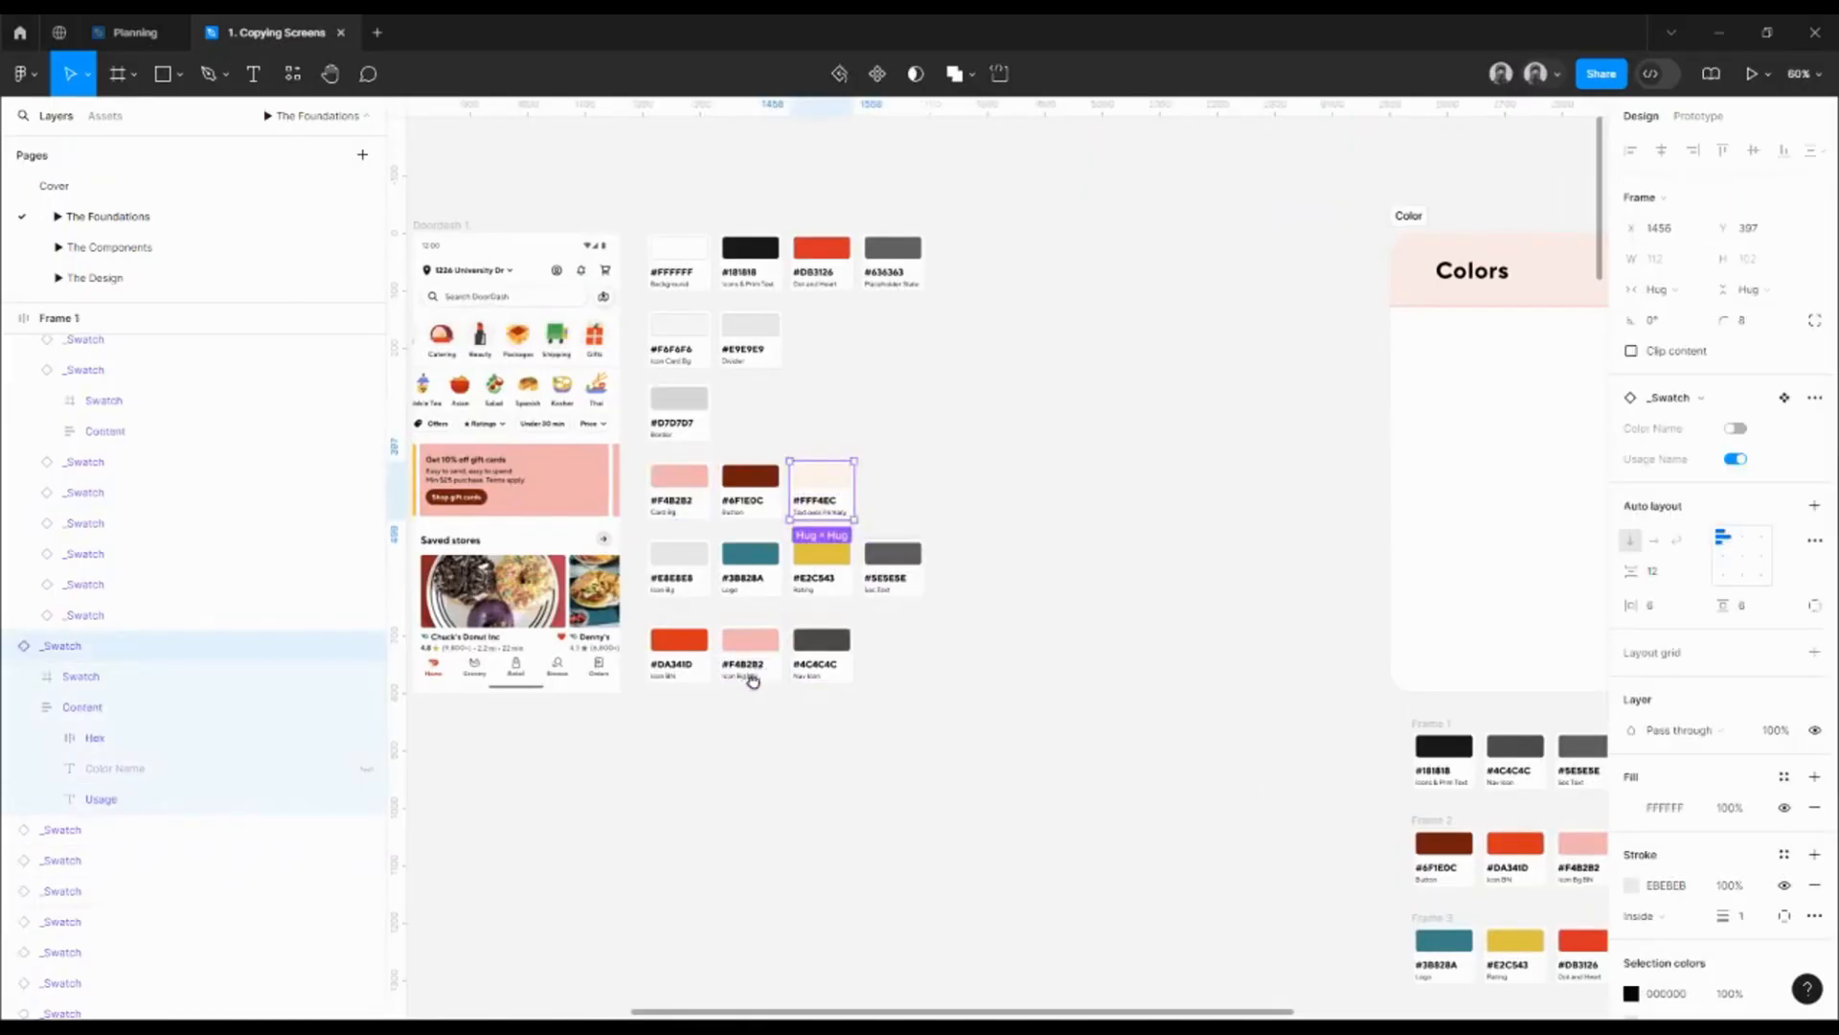
drag(750, 670, 1106, 653)
click(1099, 620)
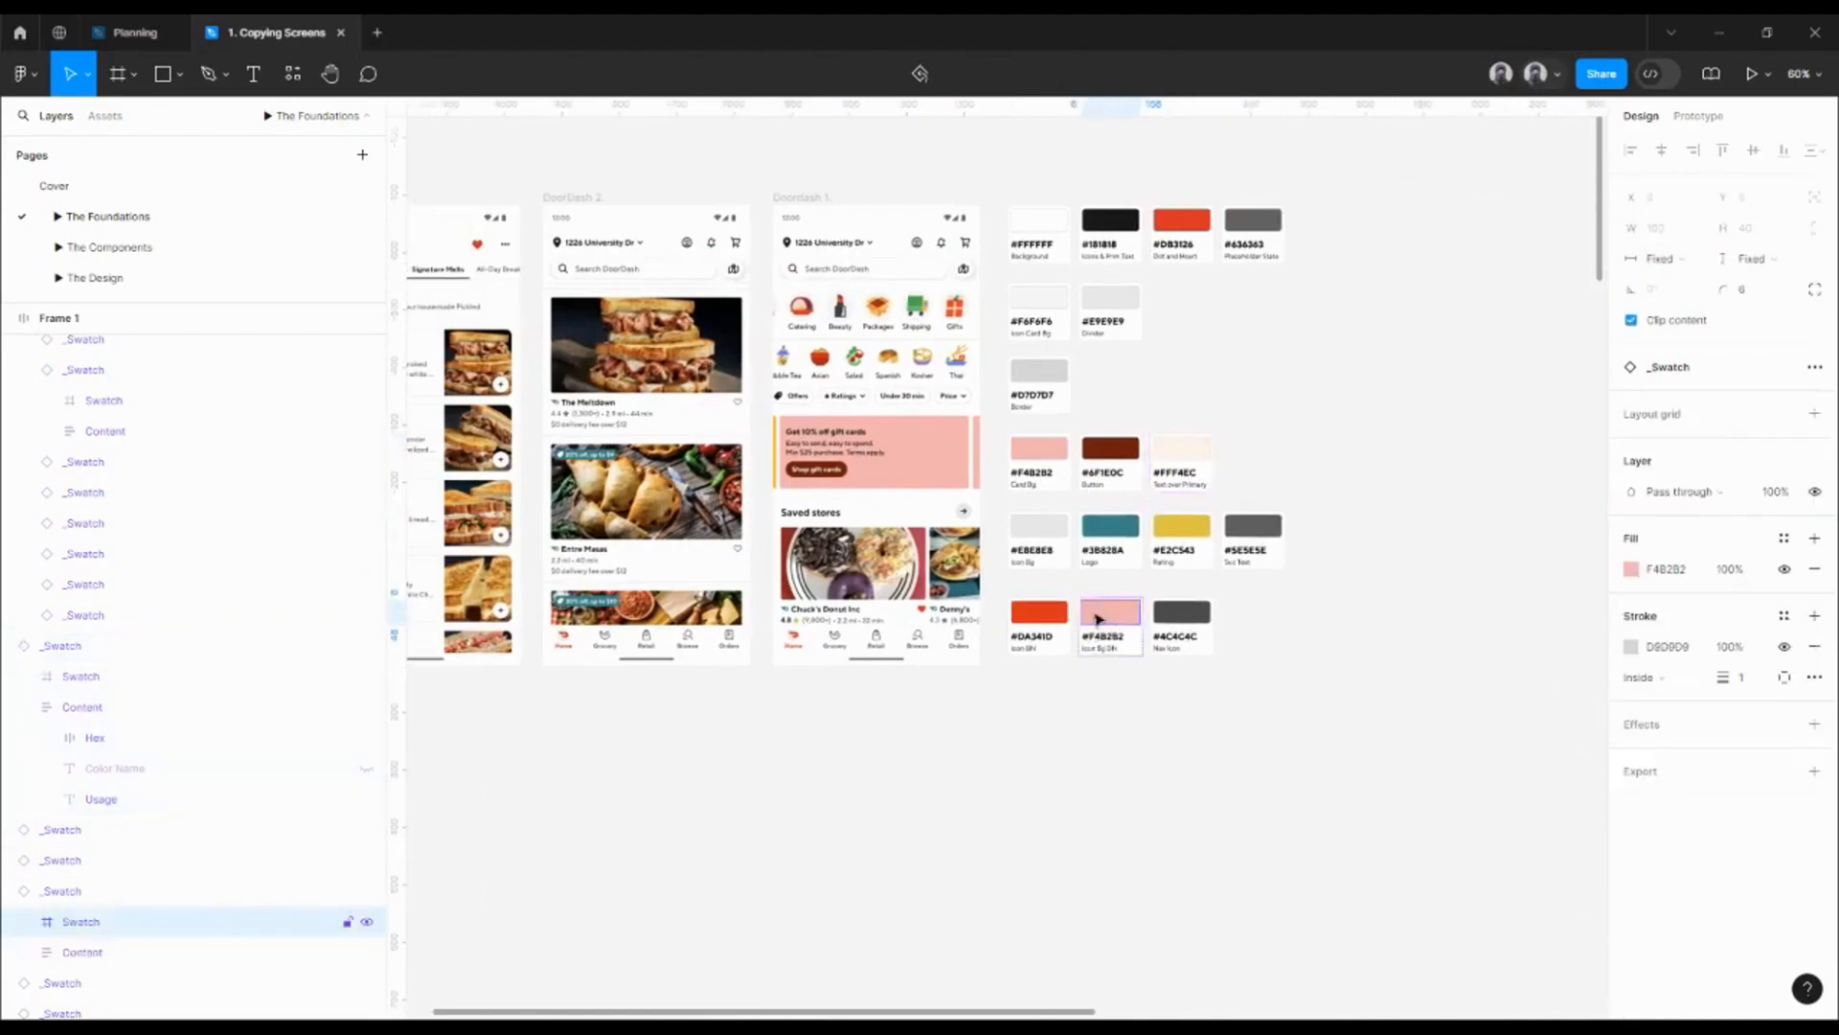
scroll(865, 591, up, 5)
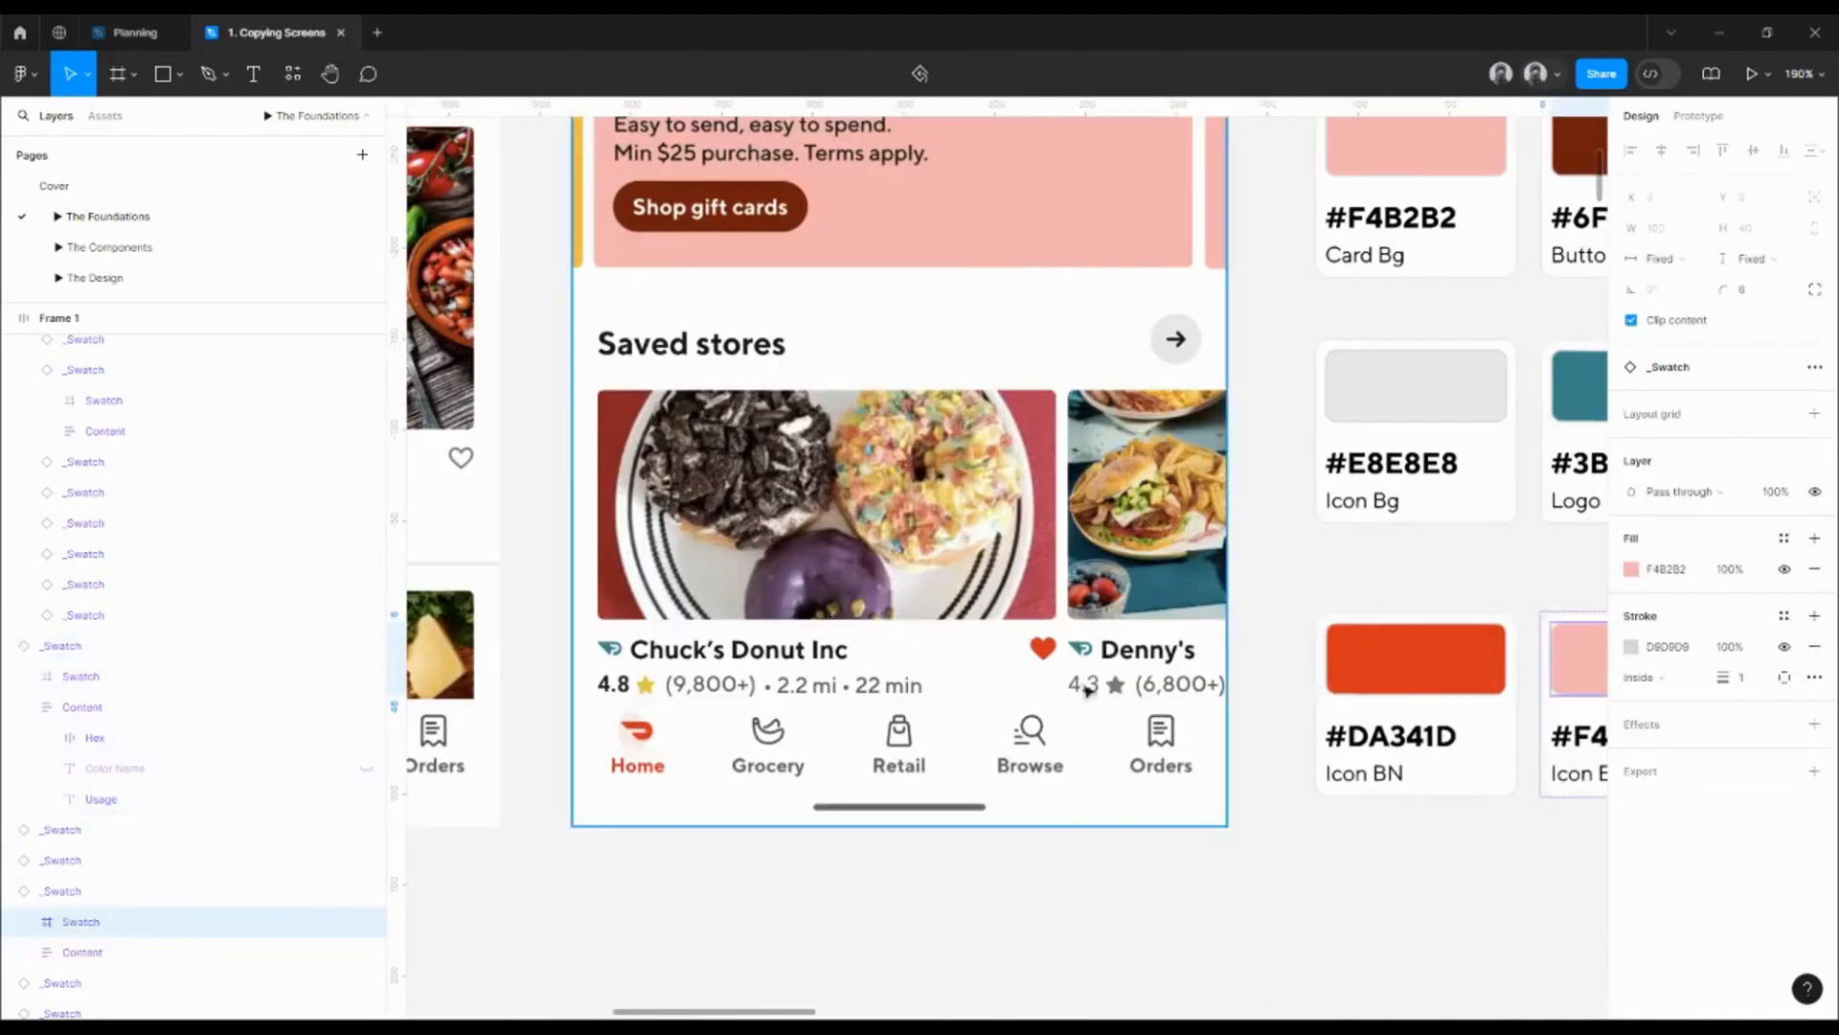
click(1630, 569)
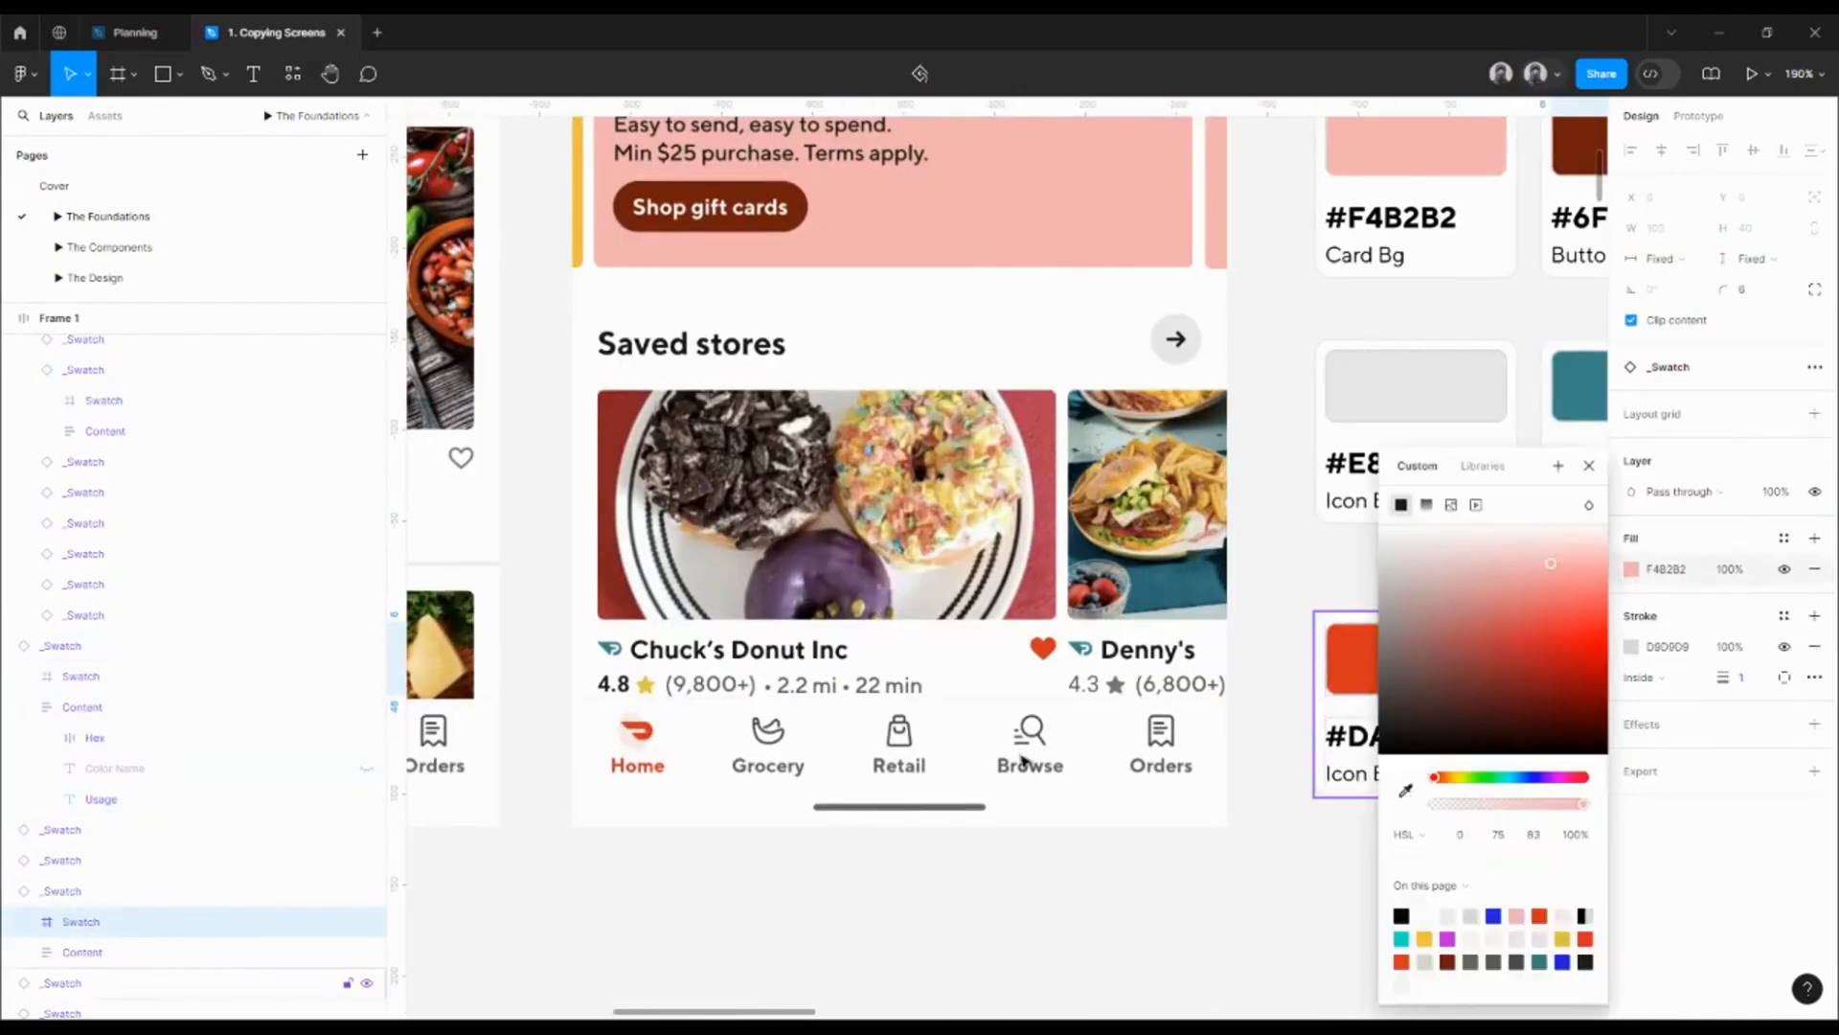
scroll(670, 734, up, 5)
click(1405, 790)
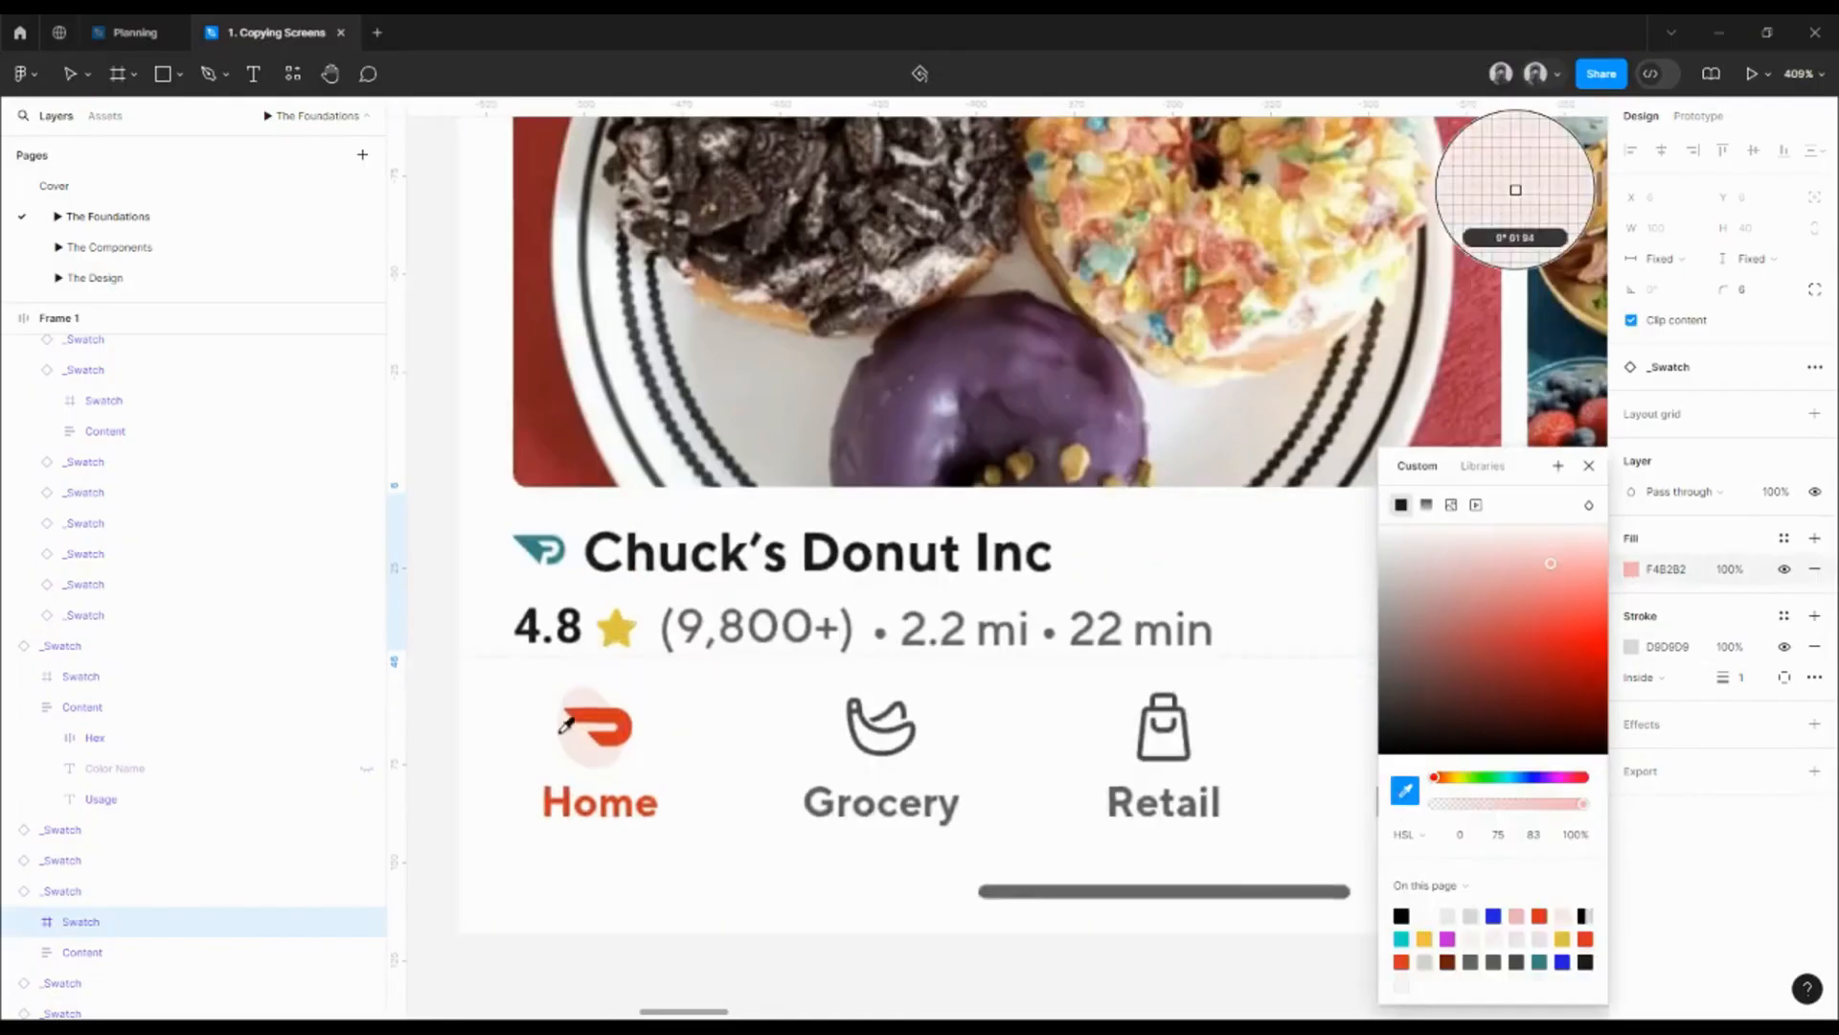
scroll(560, 731, up, 5)
click(603, 735)
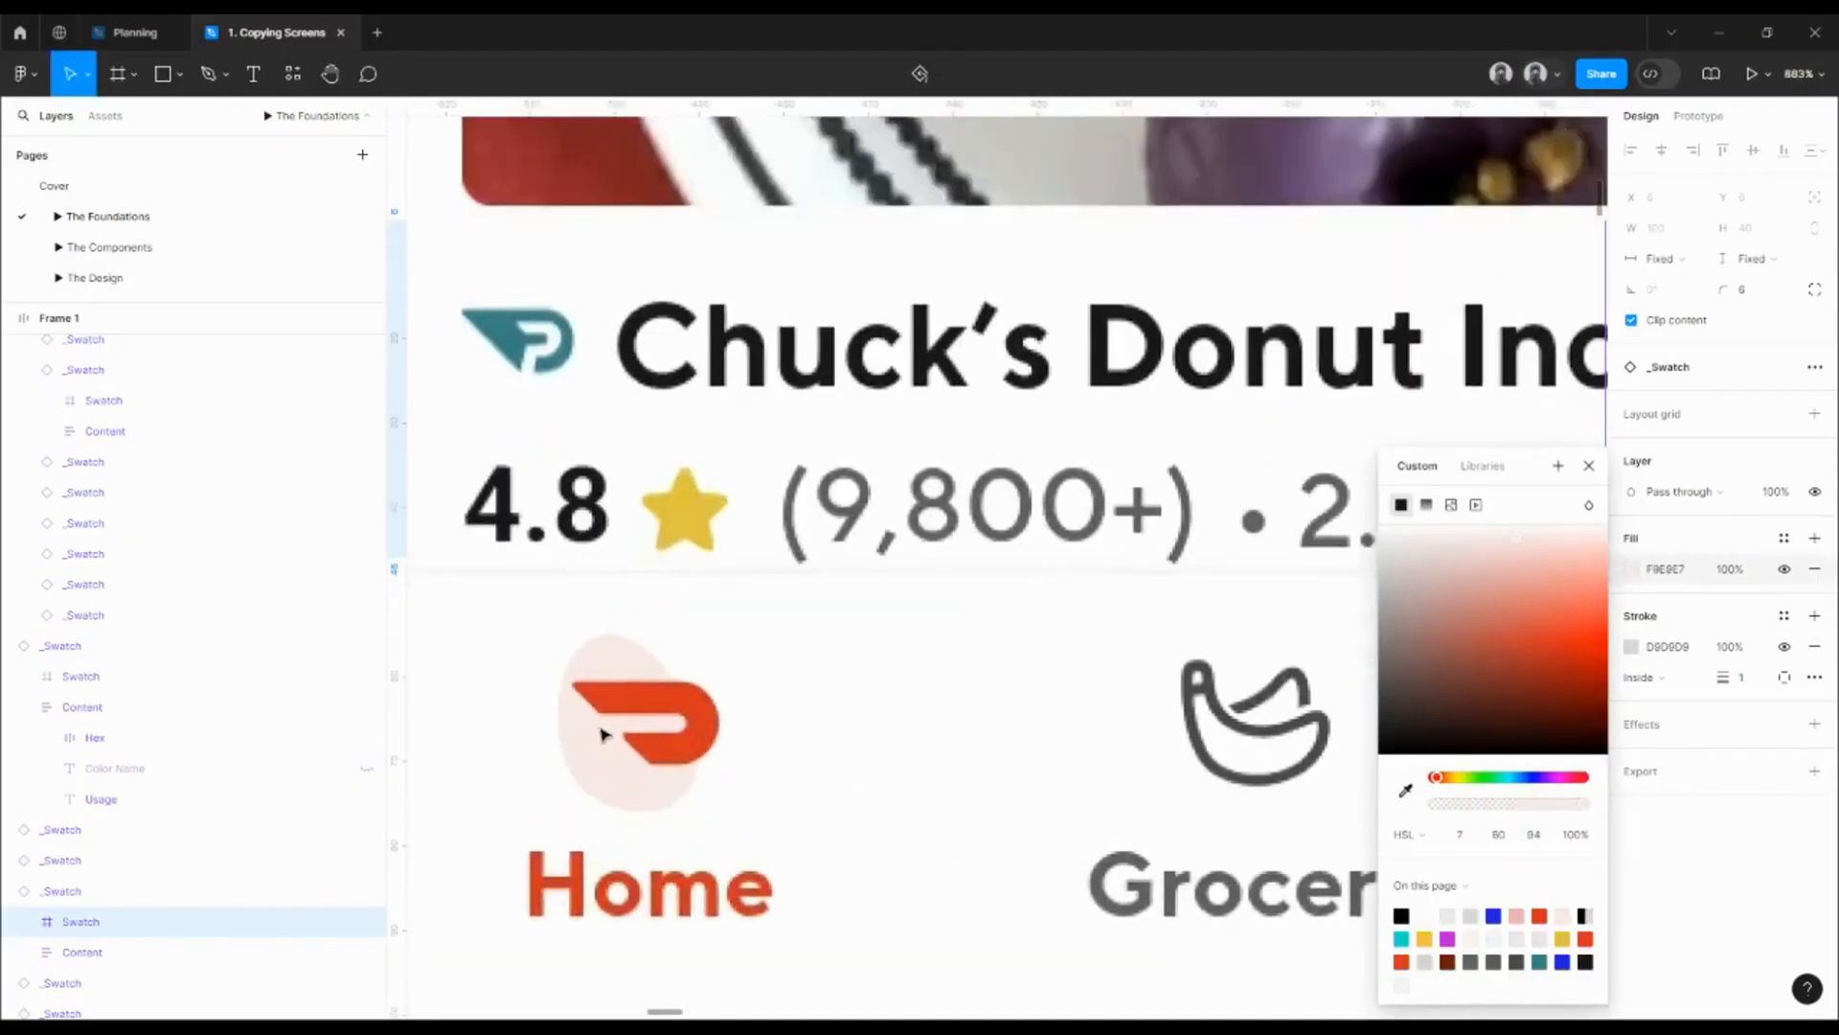
scroll(603, 735, down, 10)
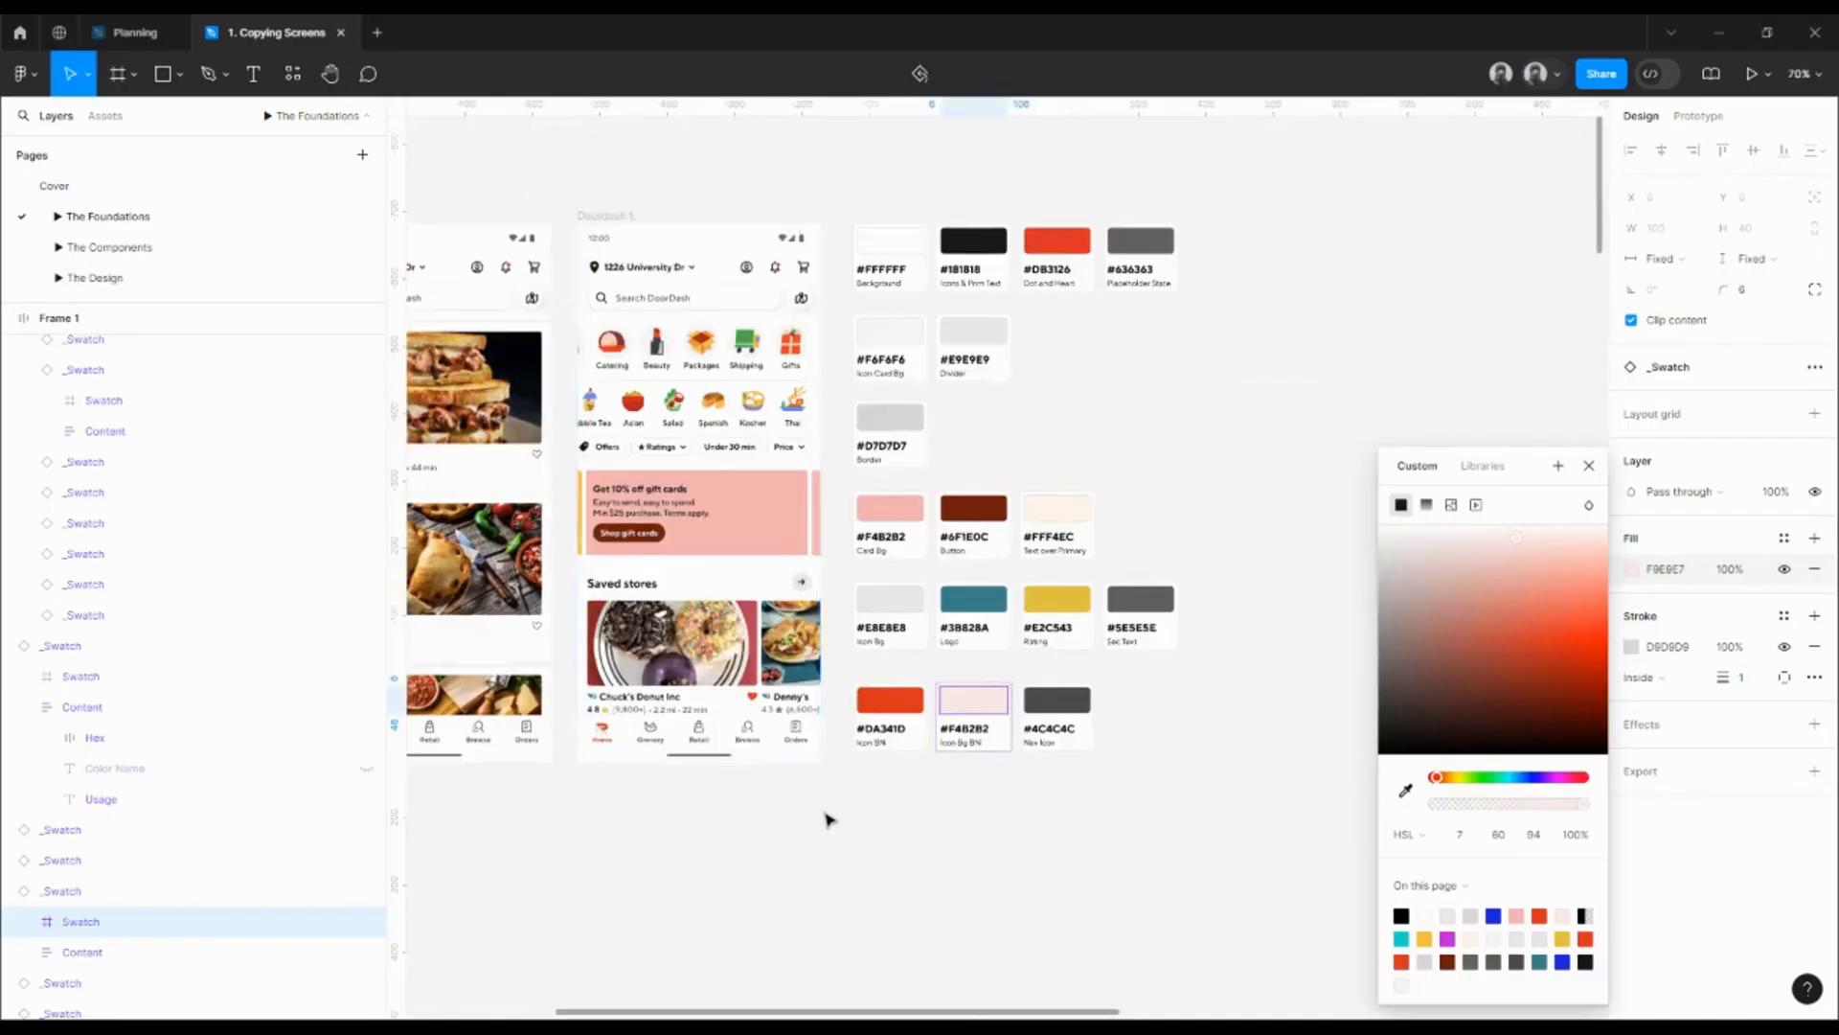
key(Escape)
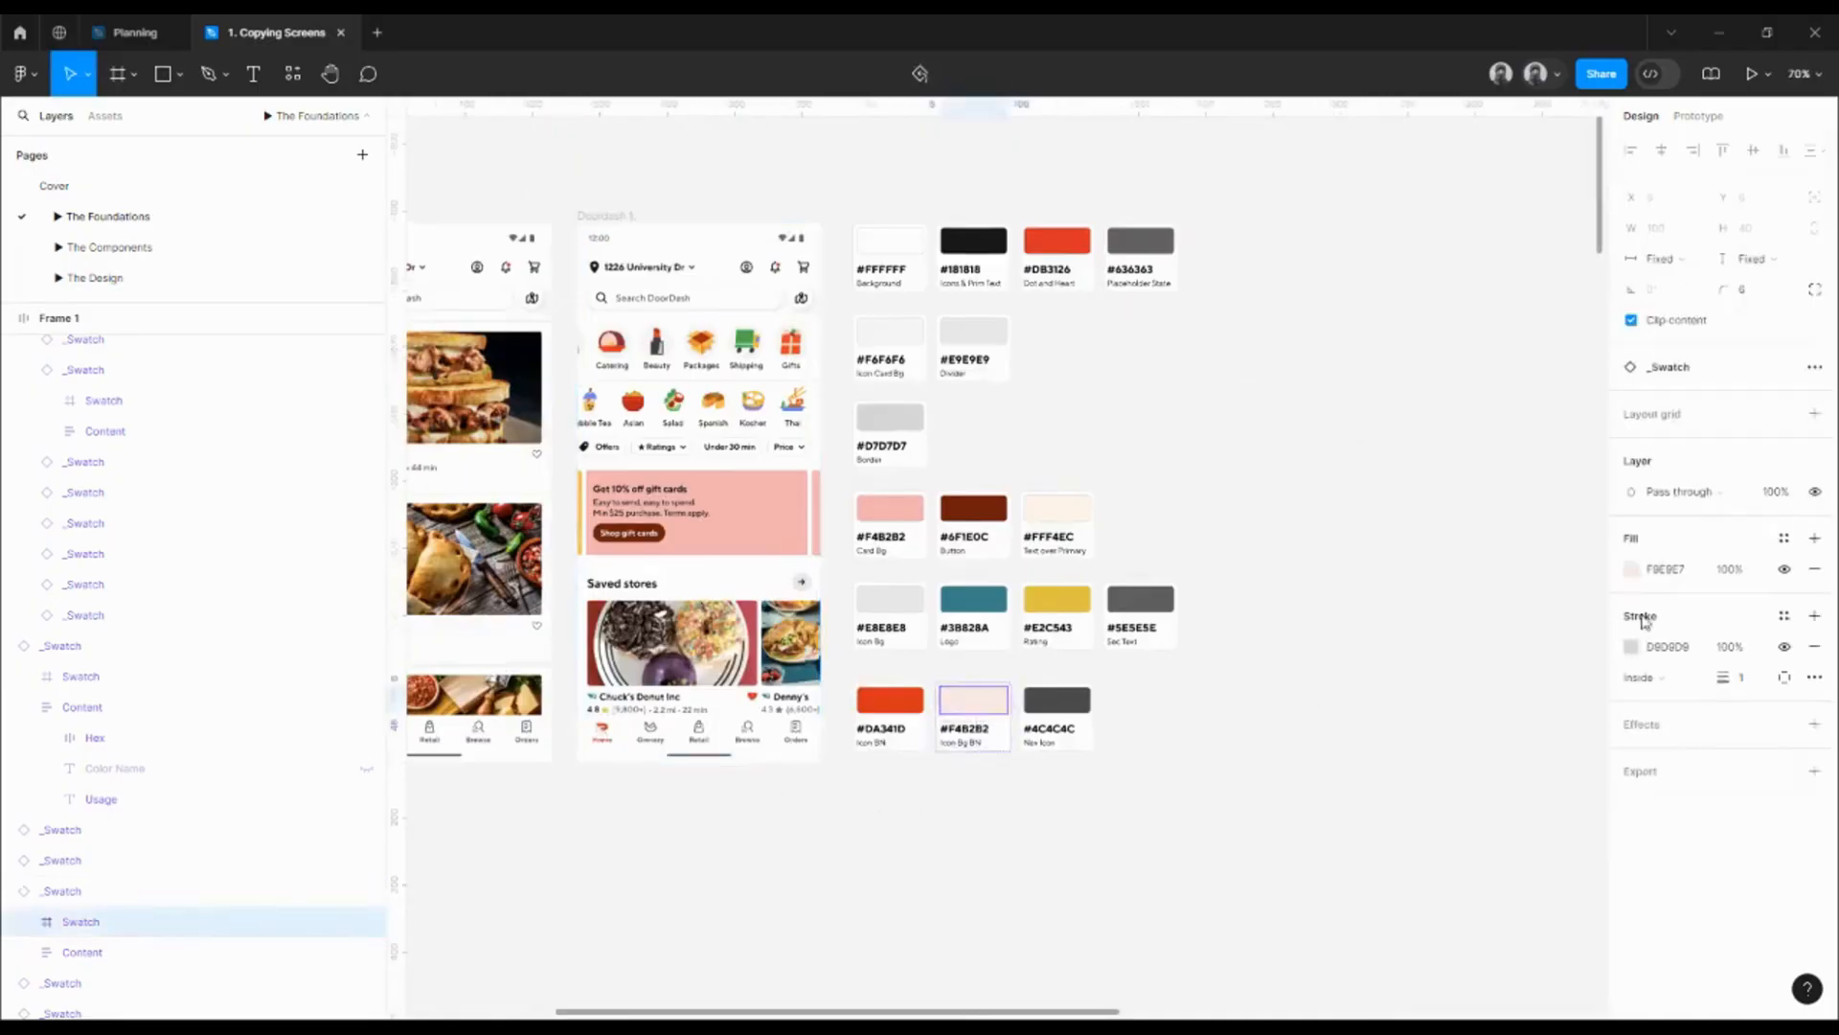
- Change the hex label of the original Icon Bg BN swatch to F9E9E7
ctrl+click(971, 731)
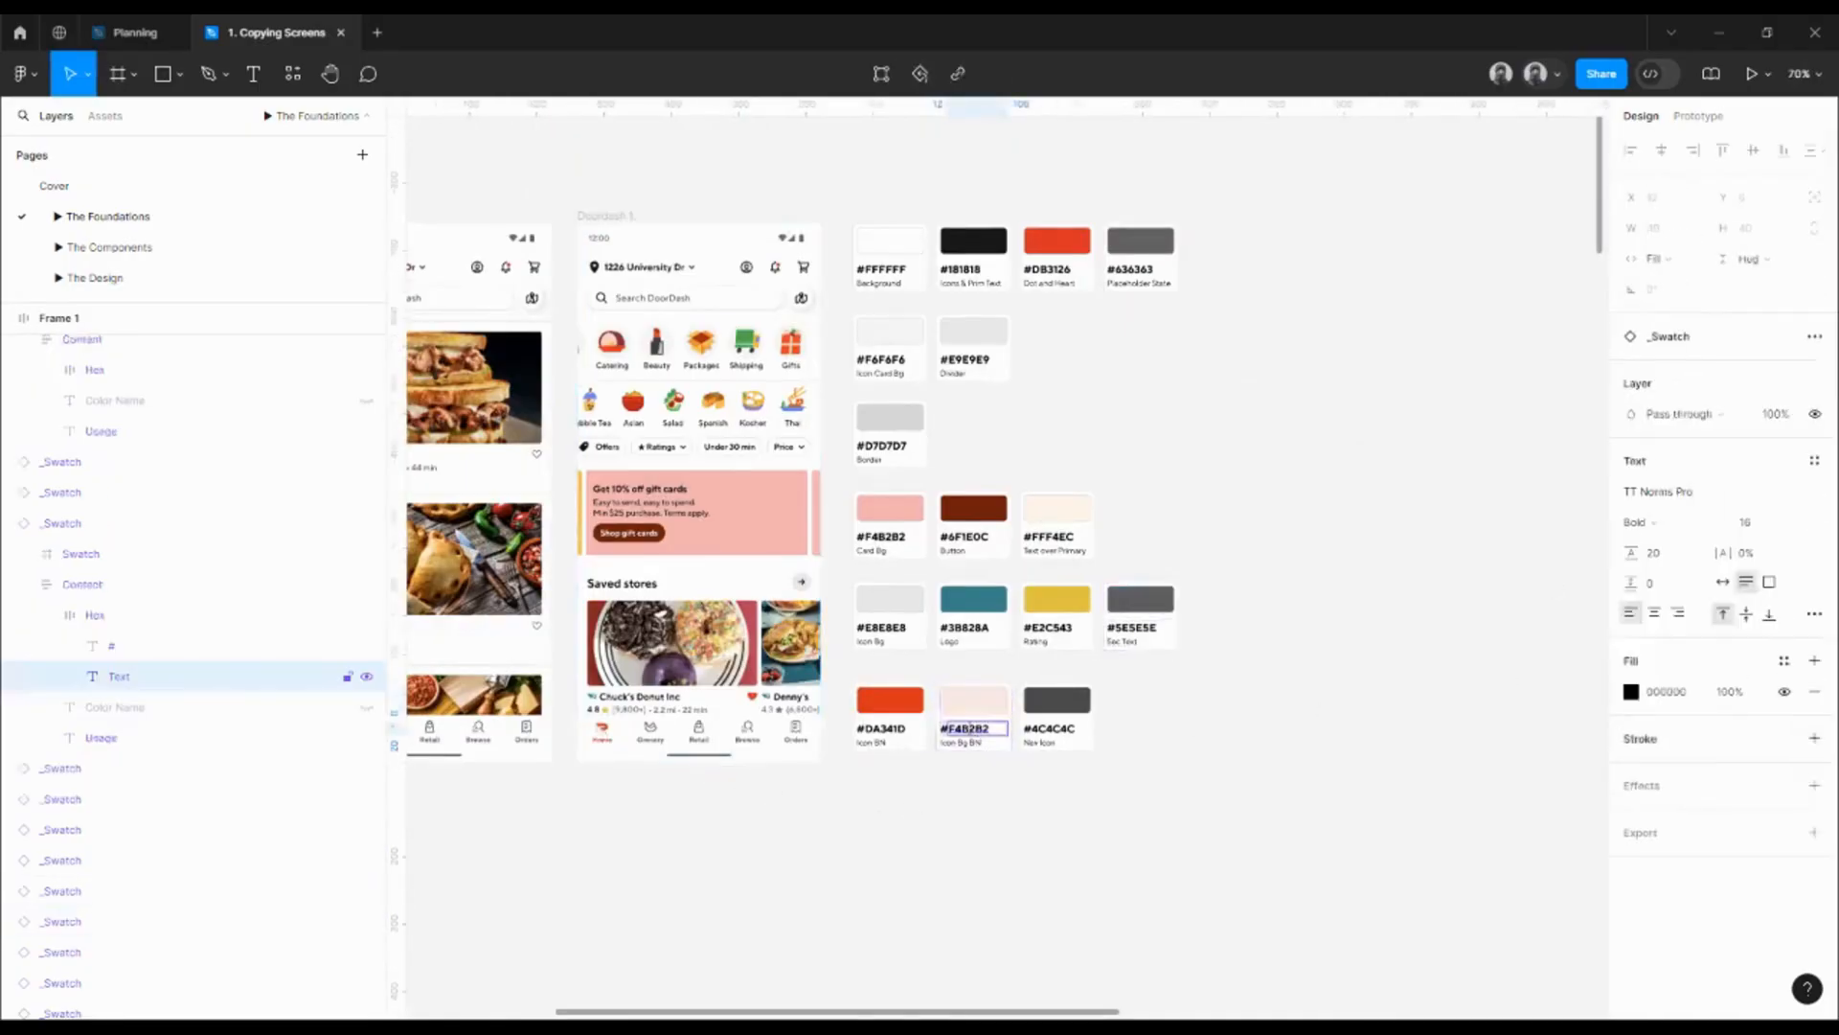
double_click(977, 731)
text(F9E9E7)
click(1027, 788)
click(1017, 780)
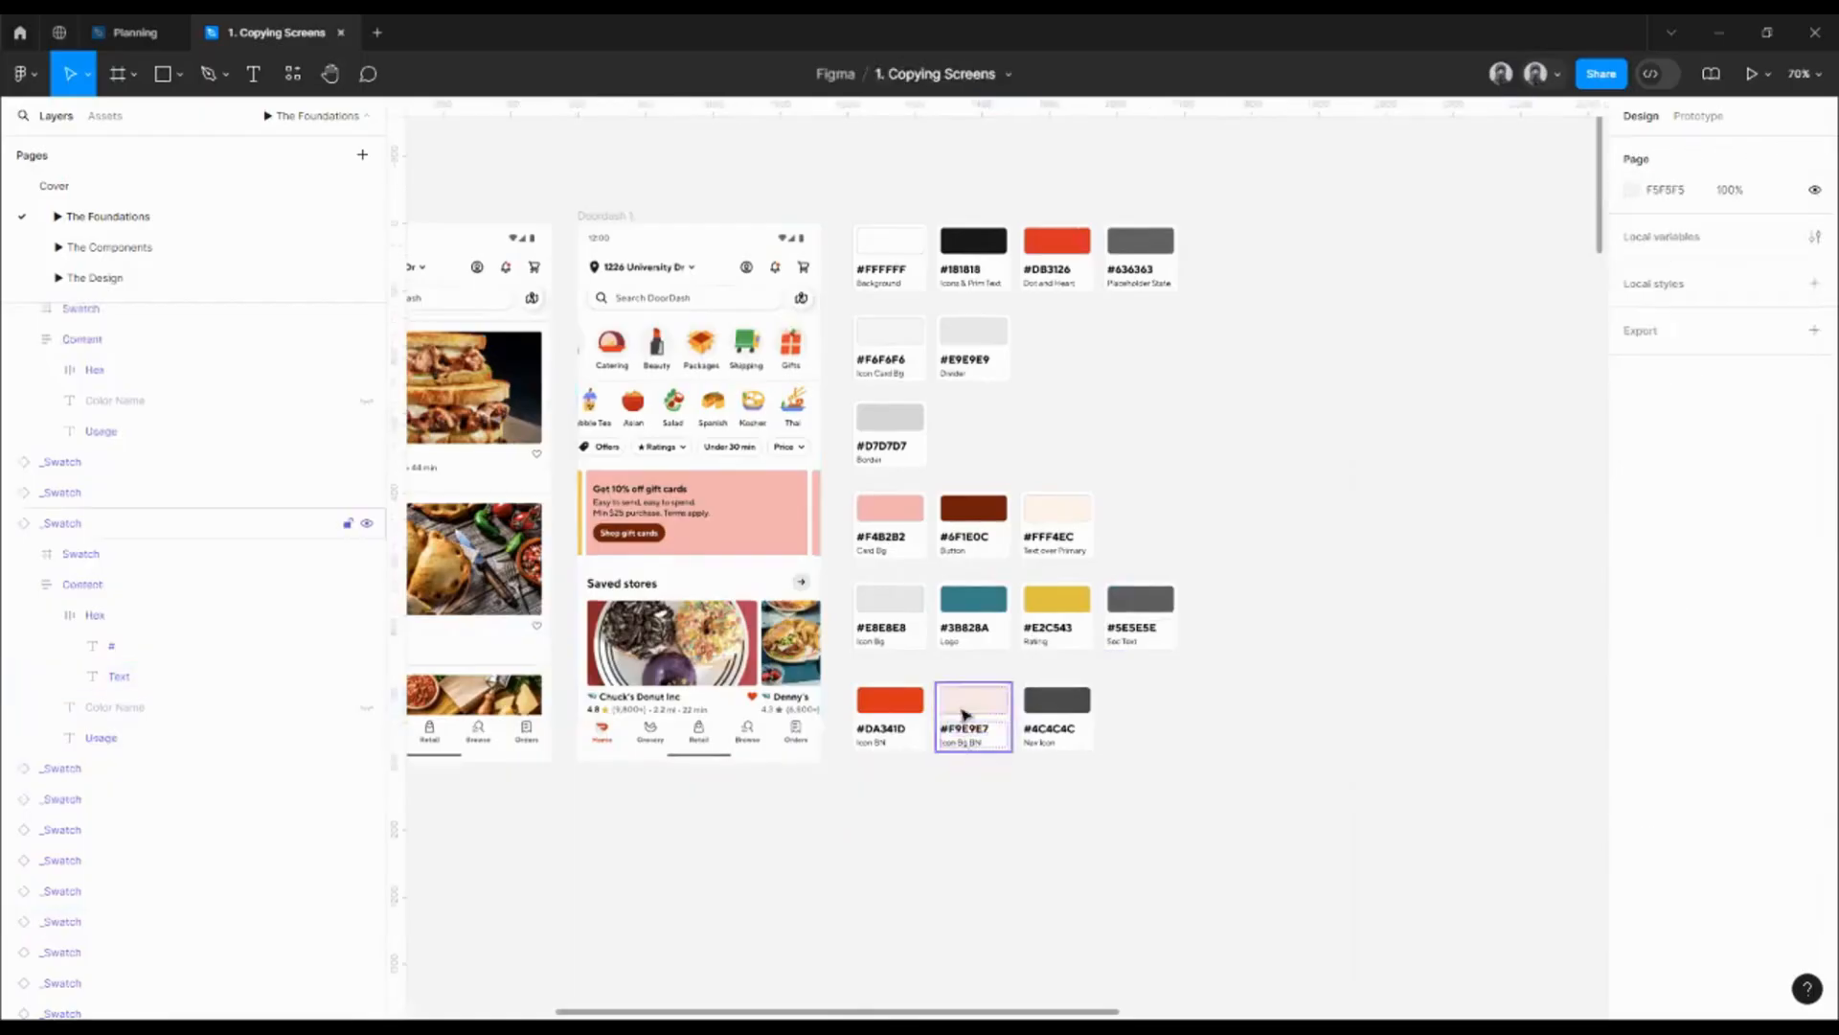
- Copy the F9E9E7 Icon Bg BN swatch and paste it to replace the F4B2B2 Card Bg swatch in the middle row
click(961, 720)
scroll(877, 698, down, 3)
drag(1198, 769, 987, 634)
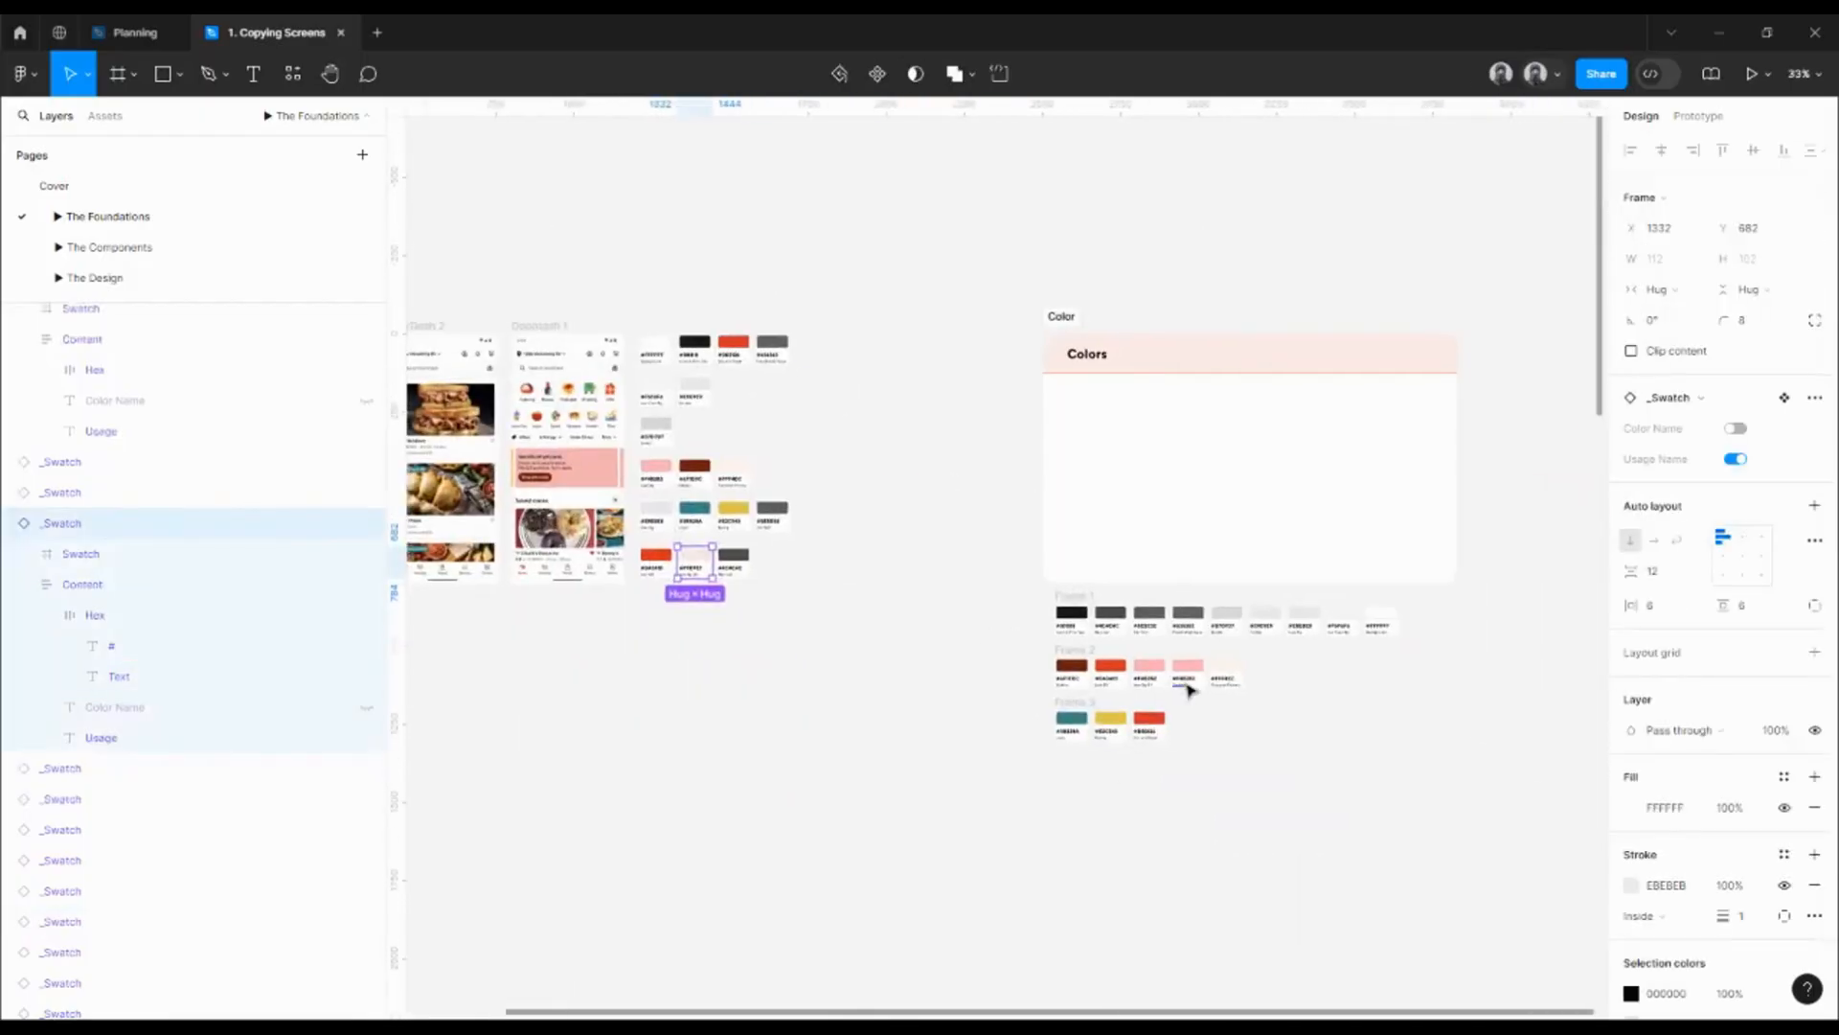
scroll(1192, 687, up, 4)
click(1201, 668)
right_click(1197, 669)
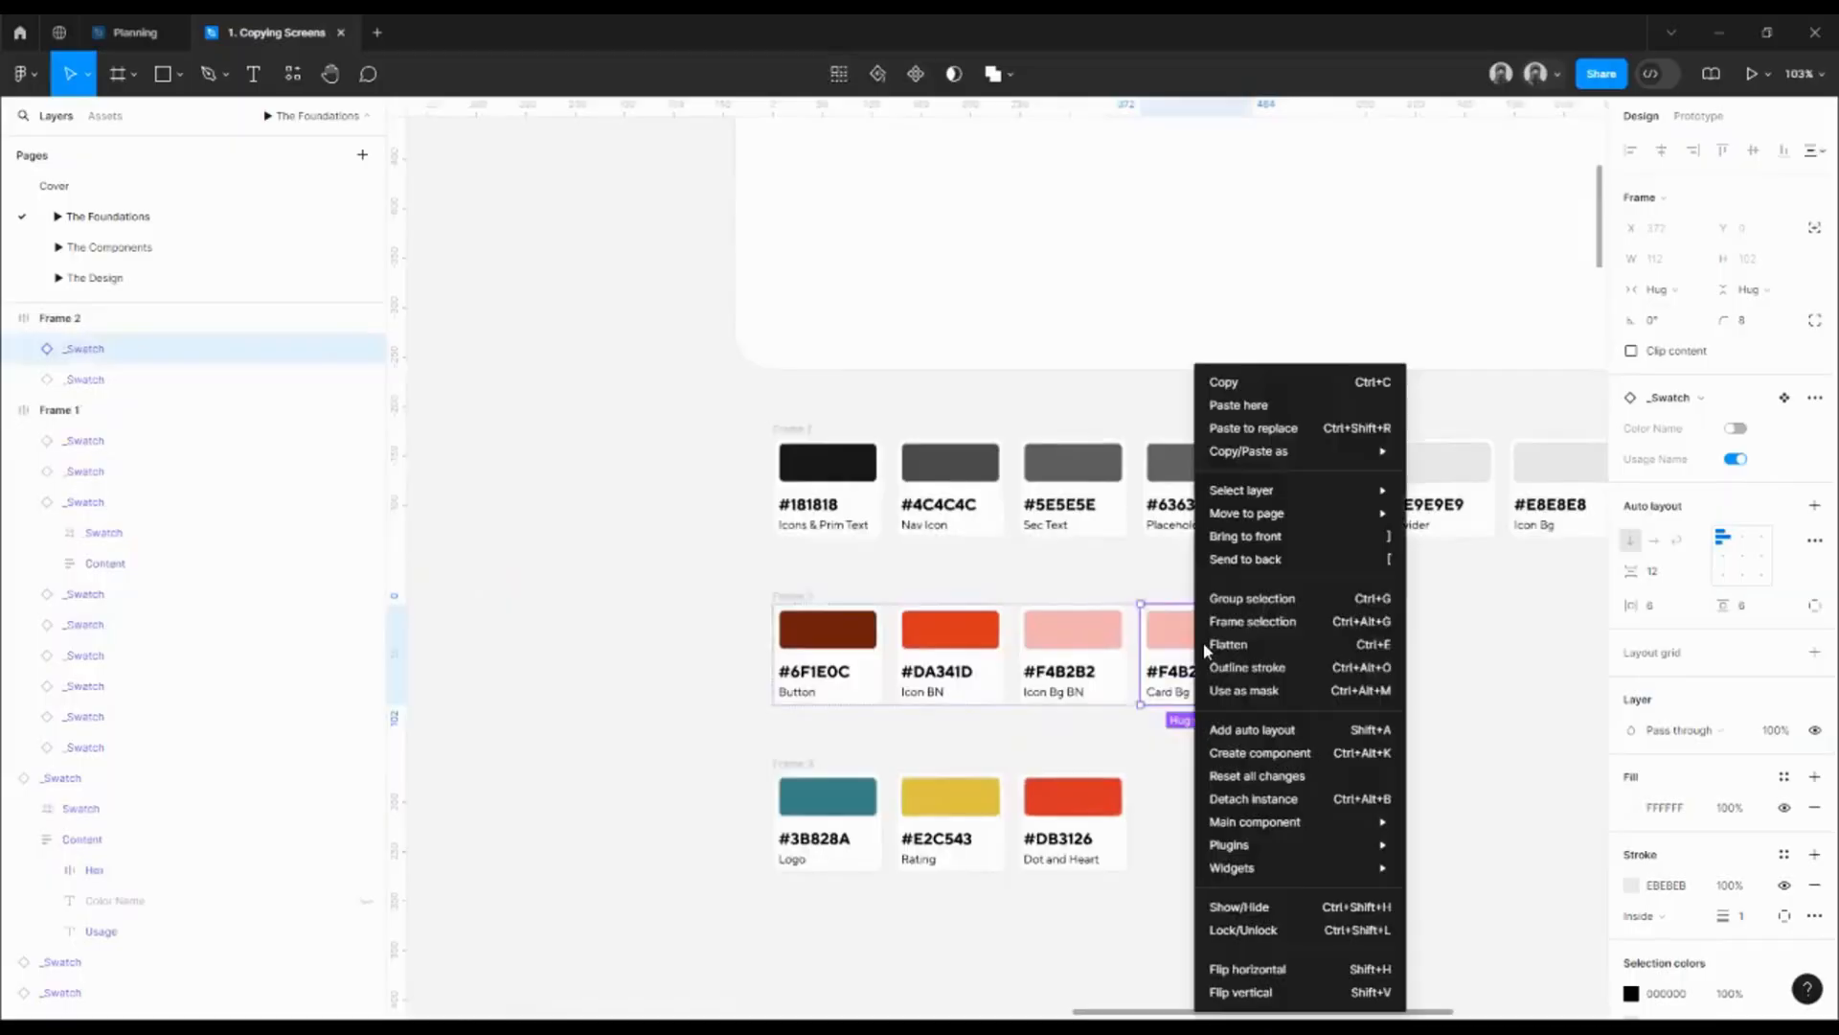
mouse_move(1274, 510)
click(1253, 427)
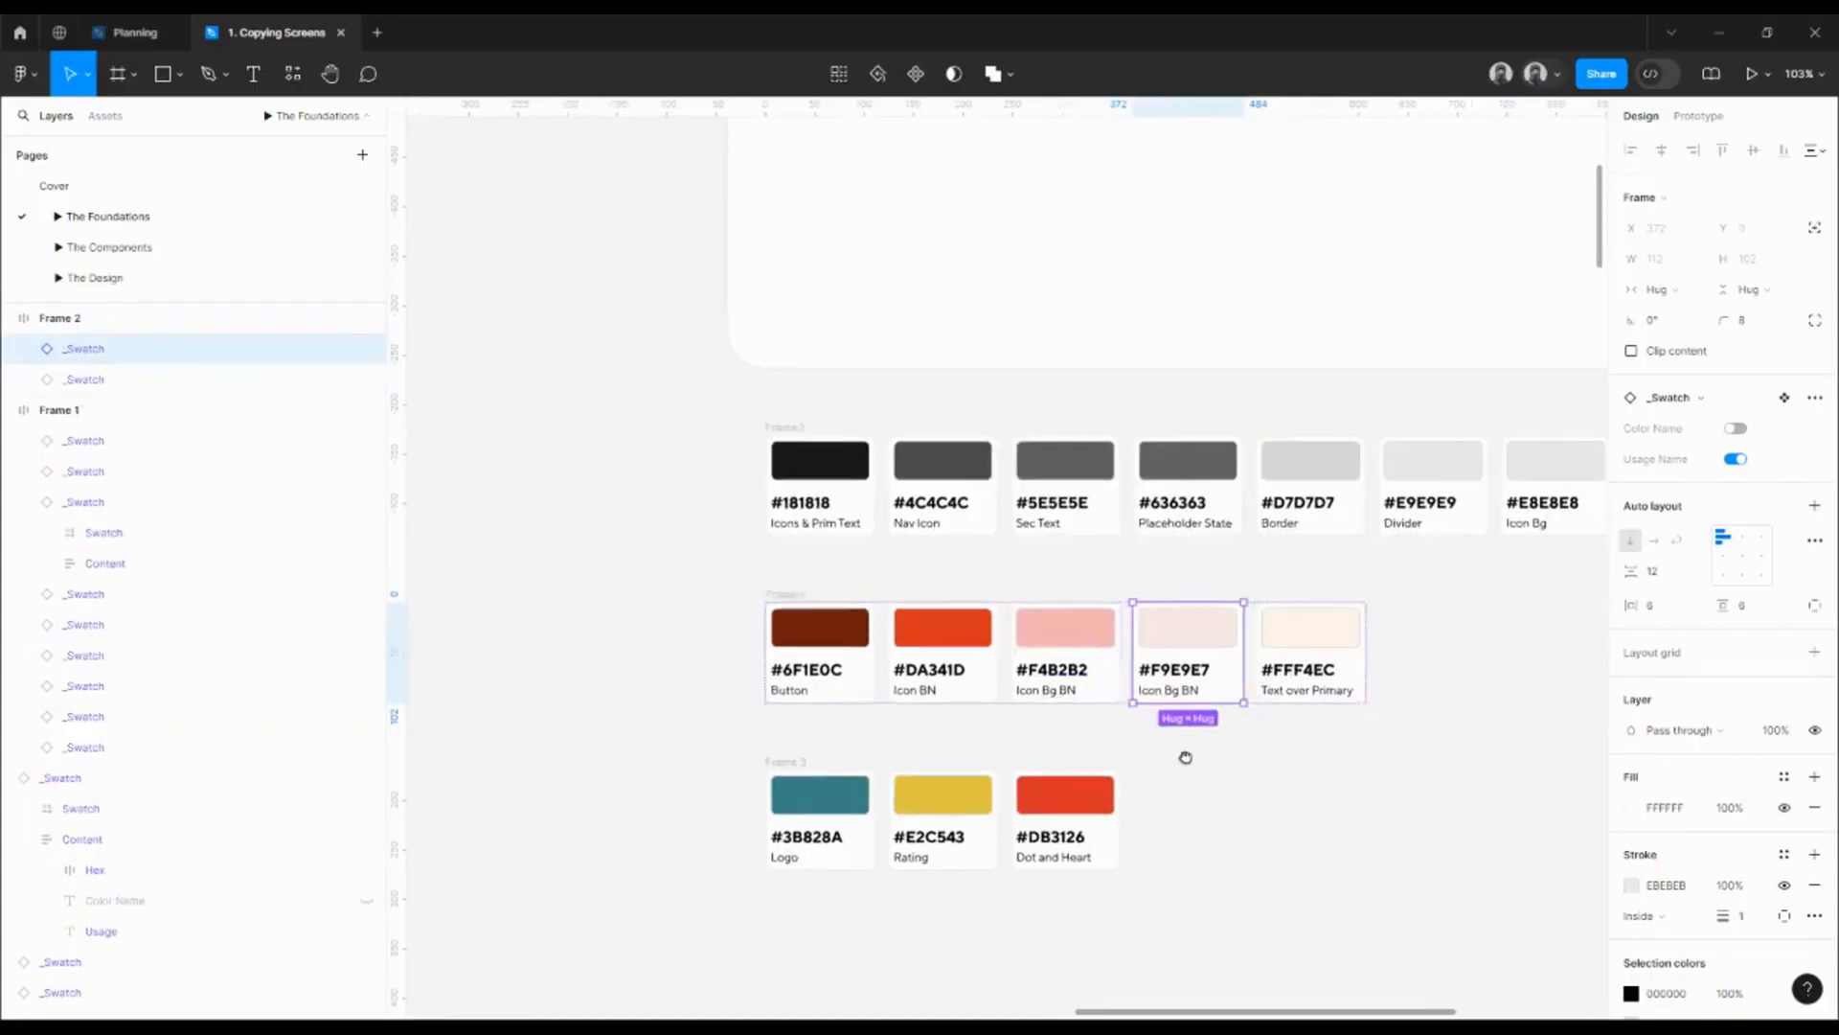
- Ungroup the three row frames holding the neutral, primary and accent swatches
scroll(1010, 715, right, 3)
ctrl+scroll(858, 640, down, 3)
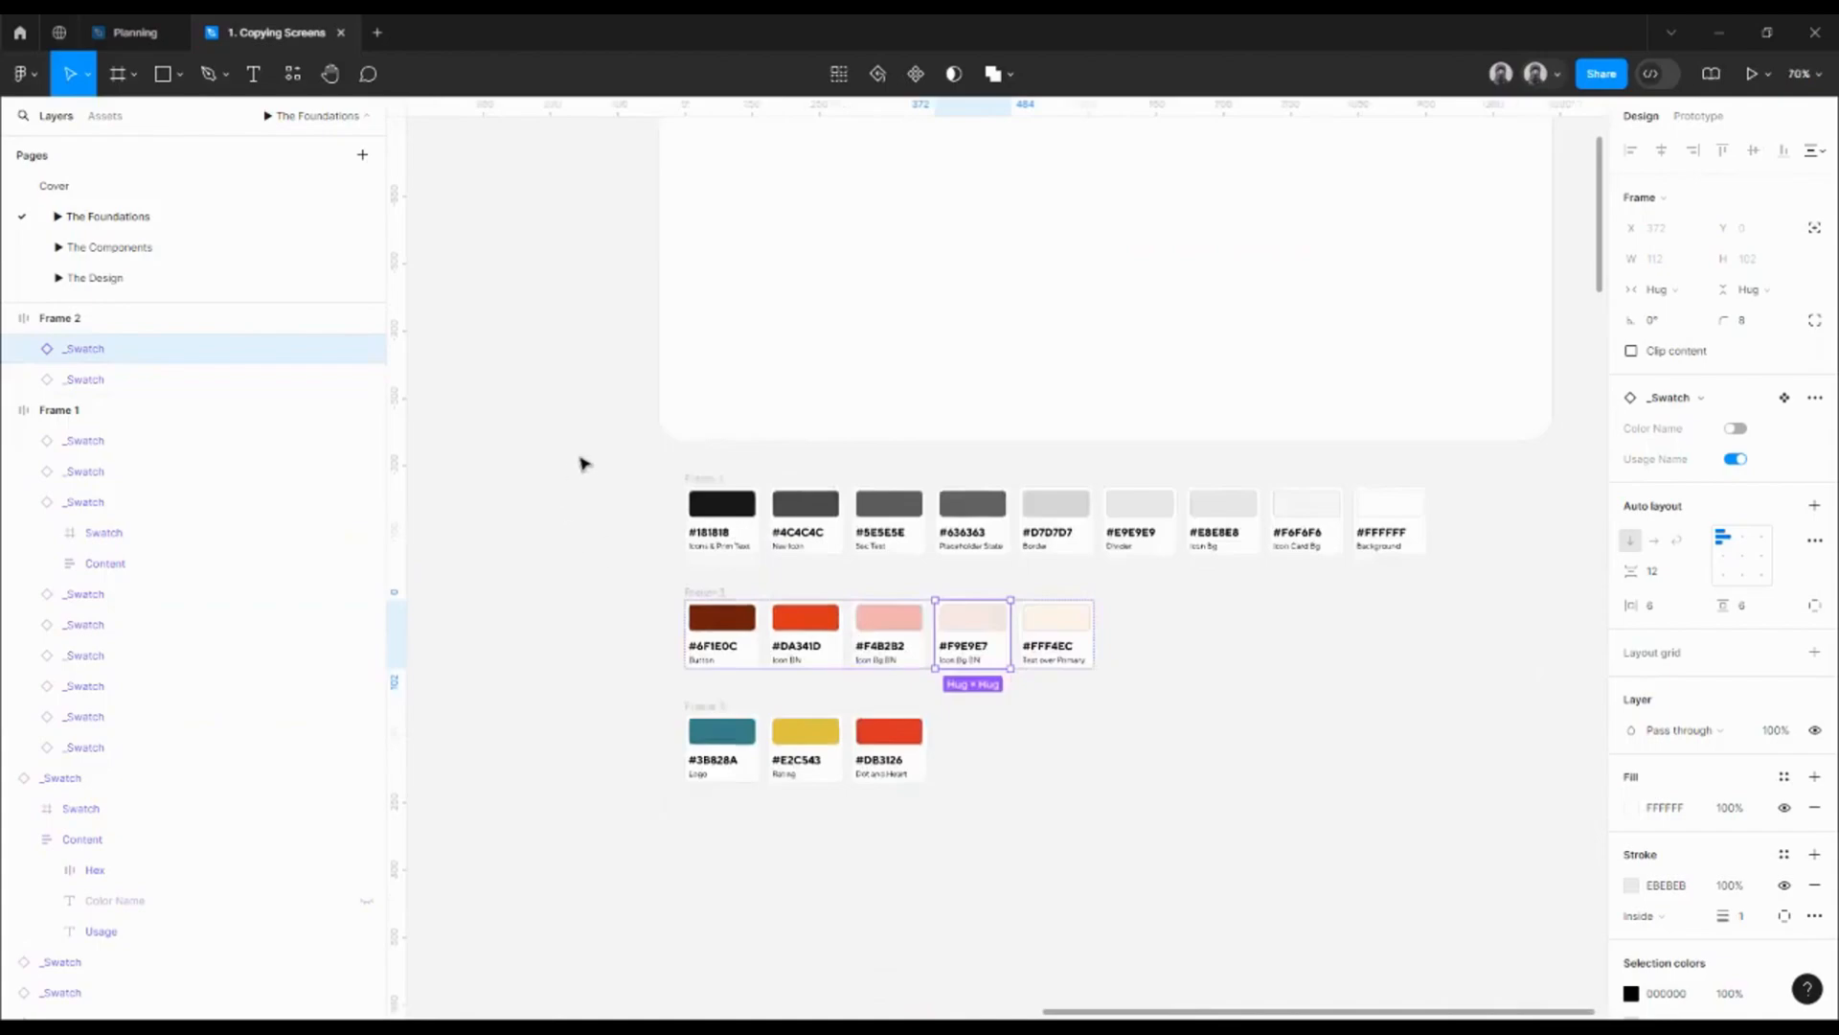
drag(580, 464, 1425, 785)
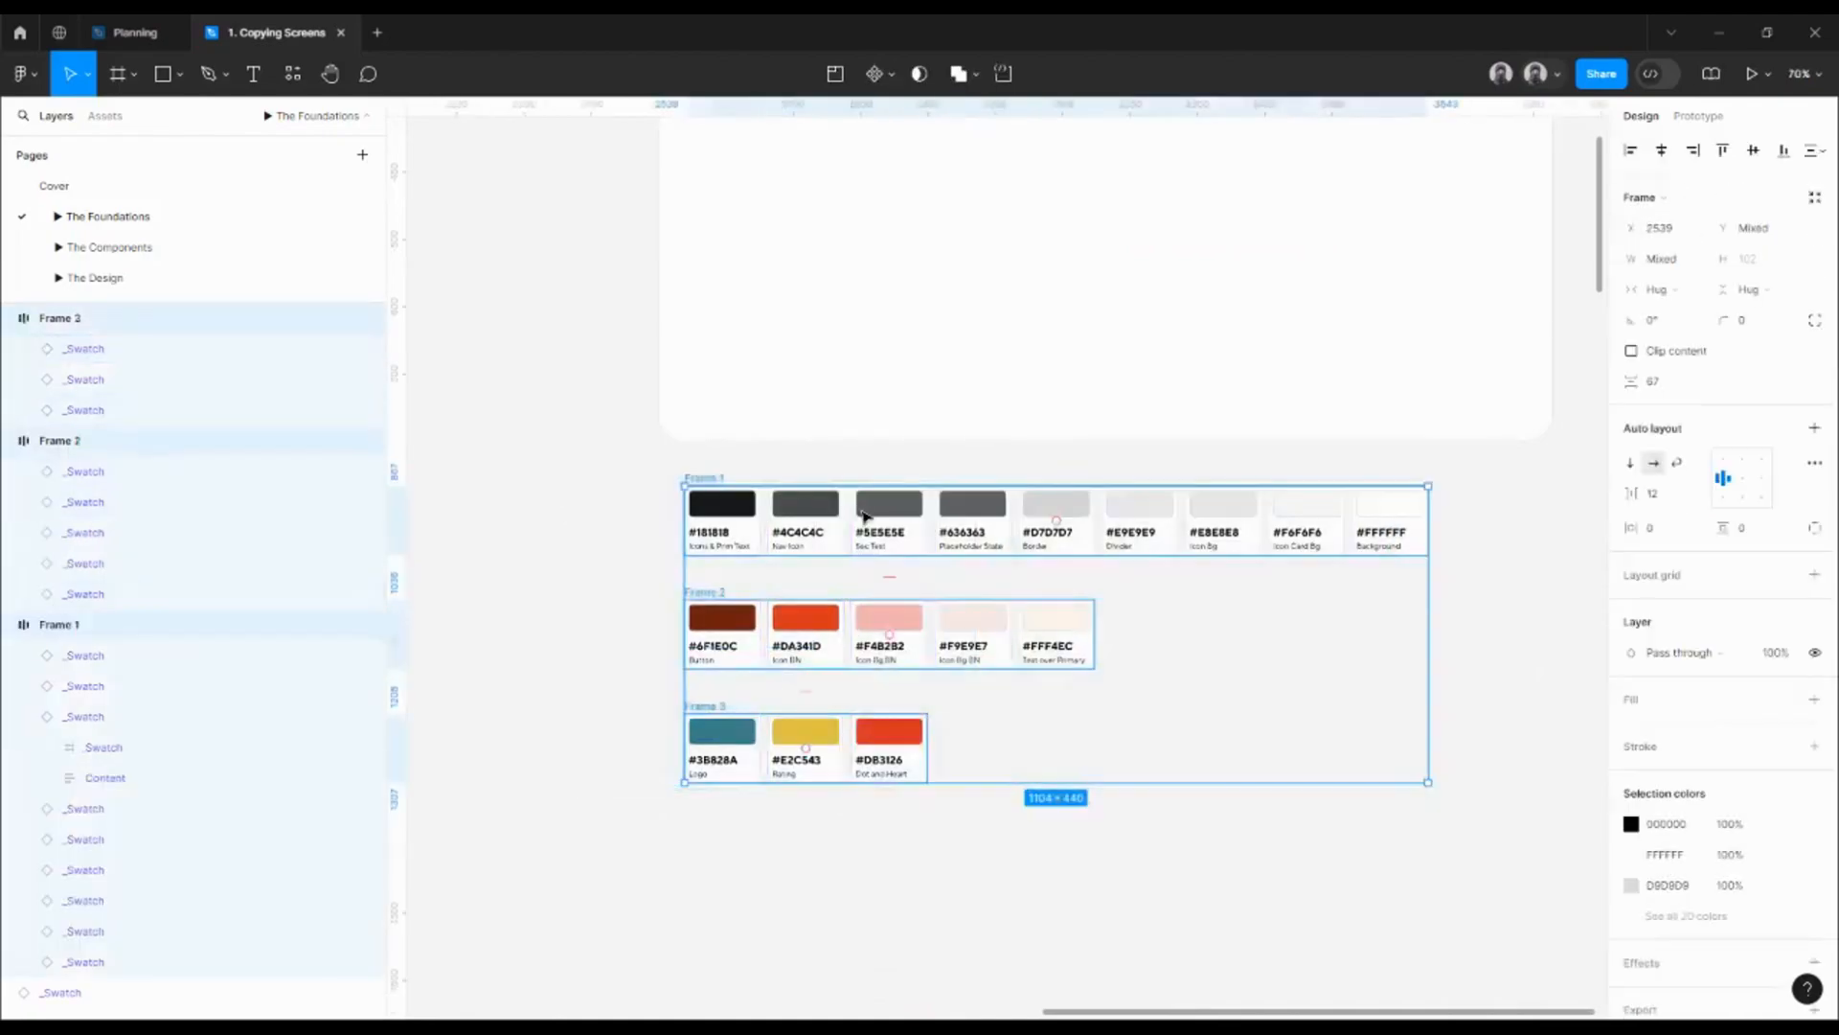
right_click(864, 516)
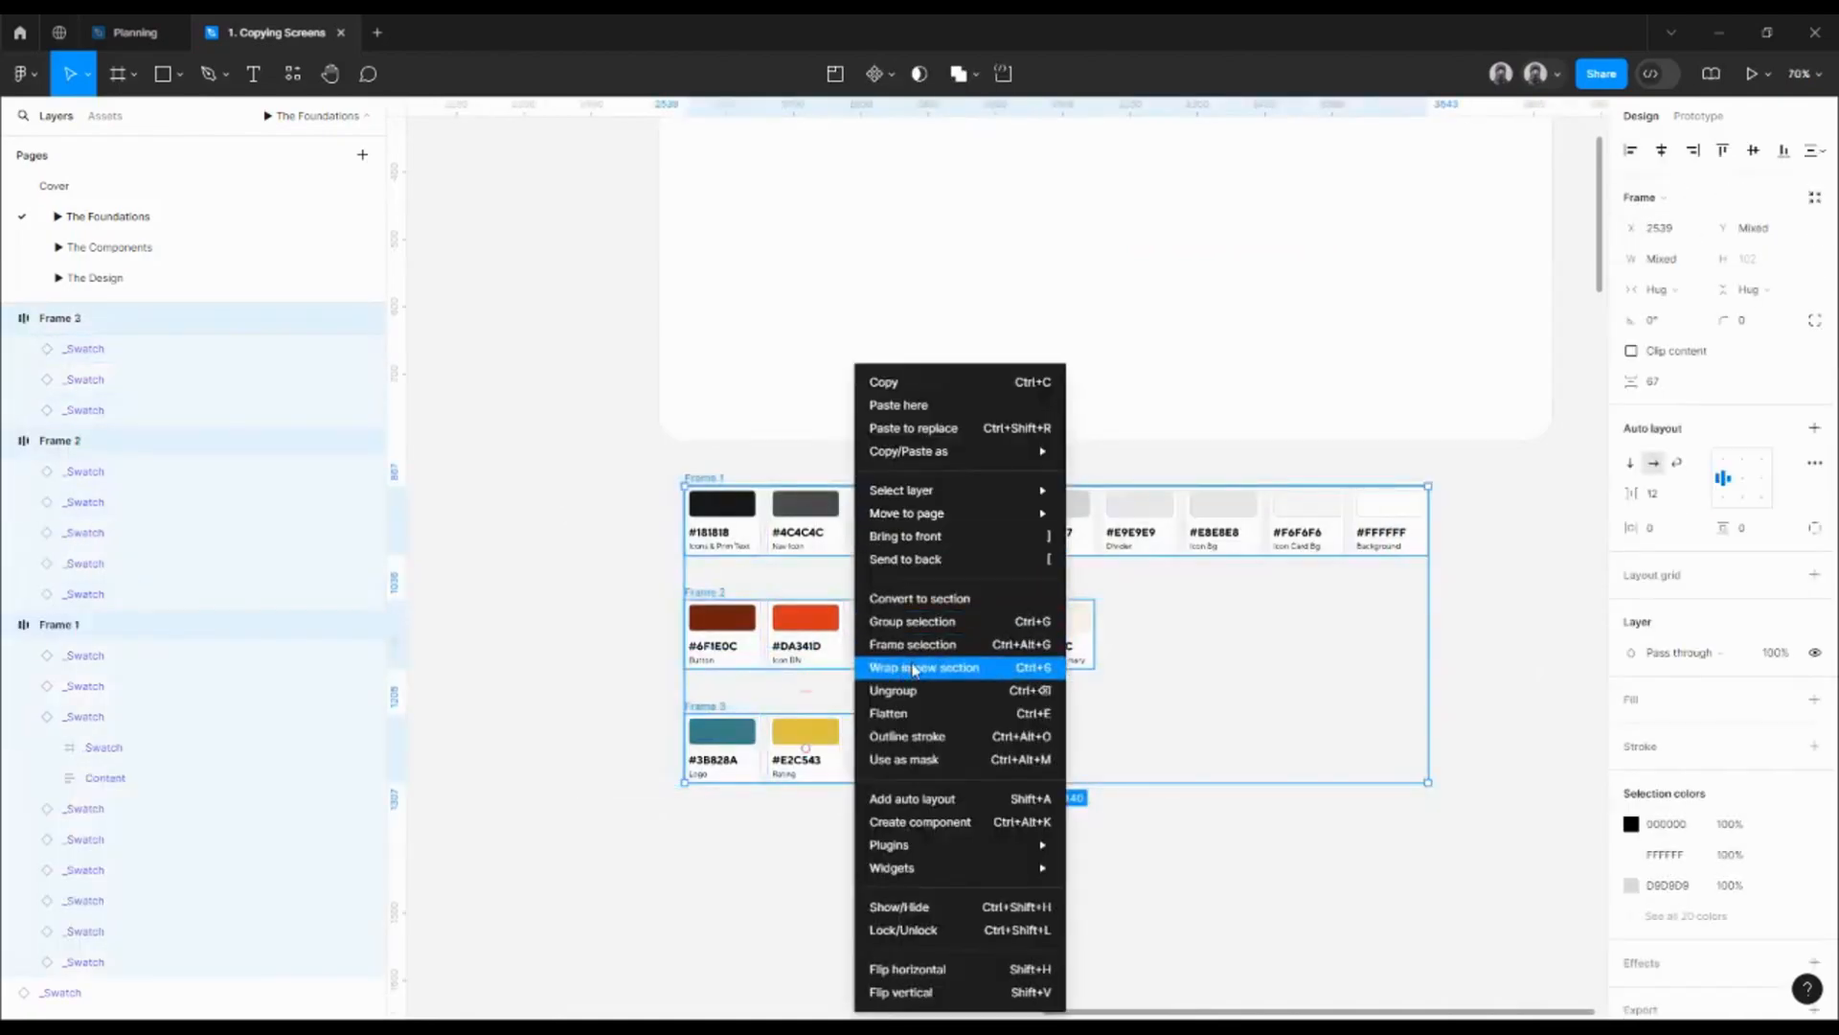
click(912, 690)
- Move all the swatches into the Color frame beneath its header, 80 px from the frame's left edge
scroll(752, 625, down, 3)
drag(807, 684, 793, 436)
scroll(848, 465, up, 5)
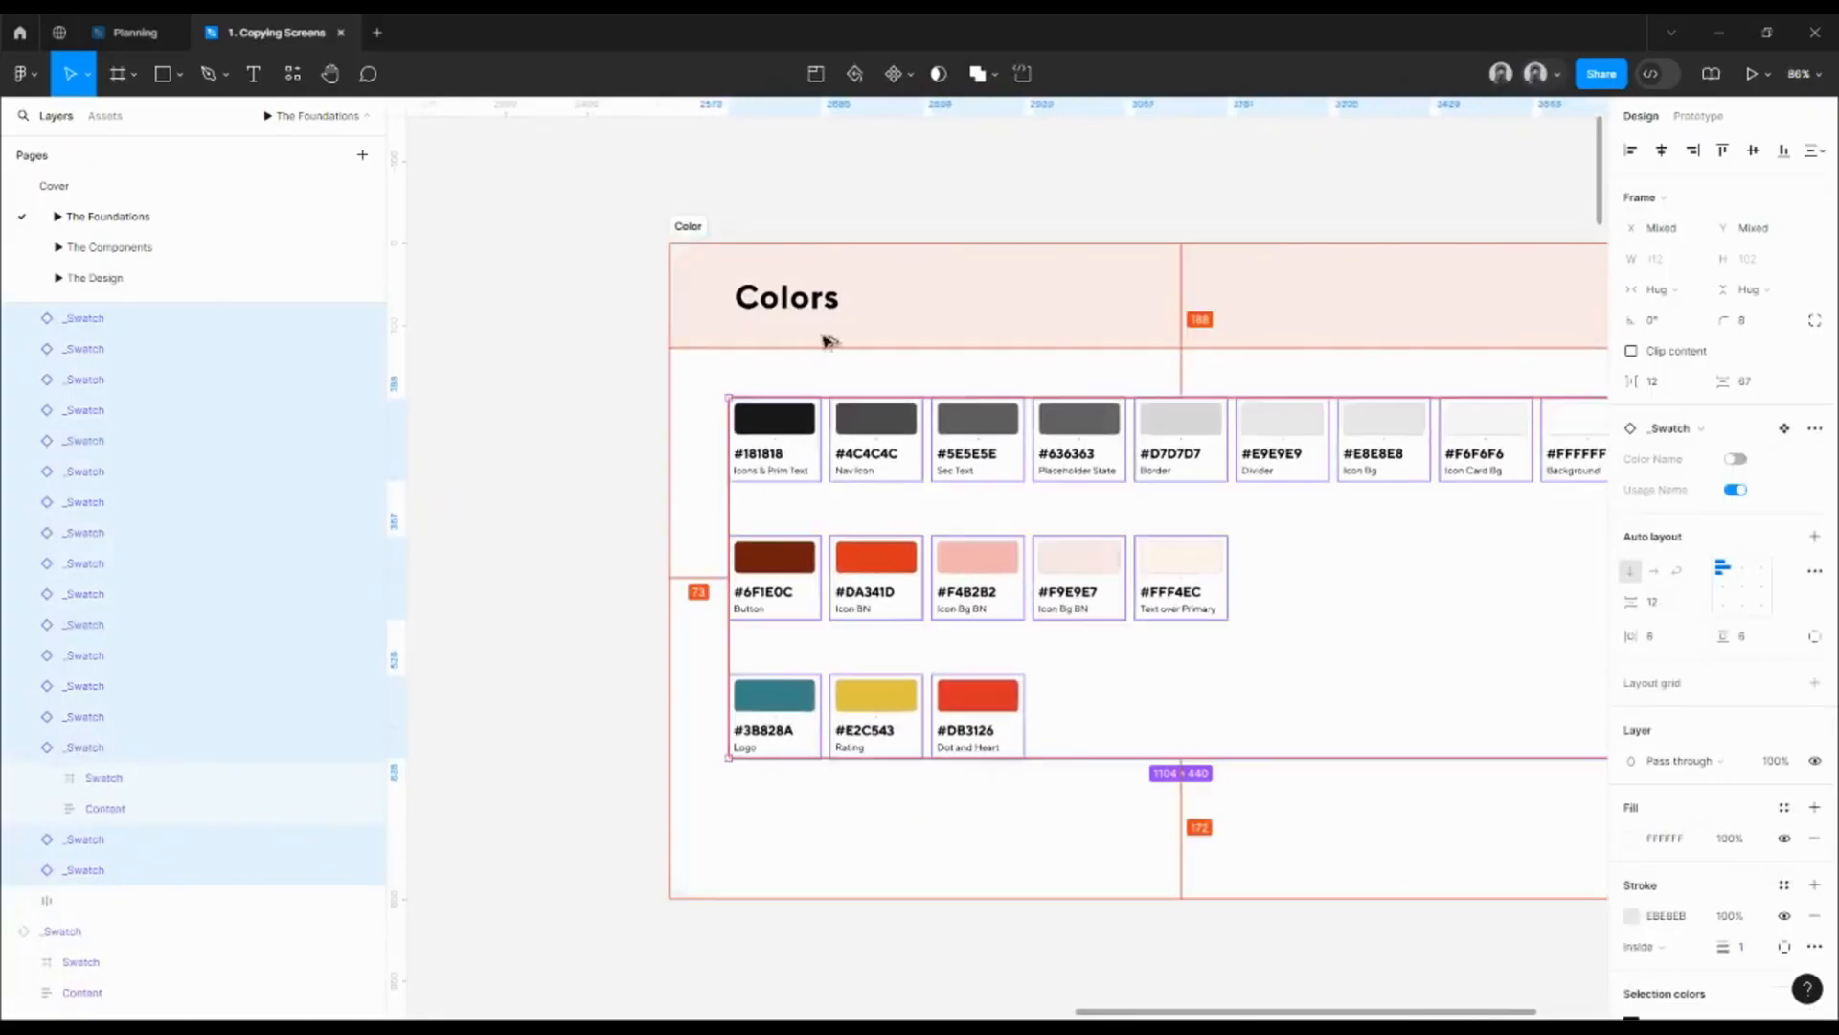
key(Right)
key(Right)
key(Right)
key(Right)
key(Right)
key(Right)
key(Right)
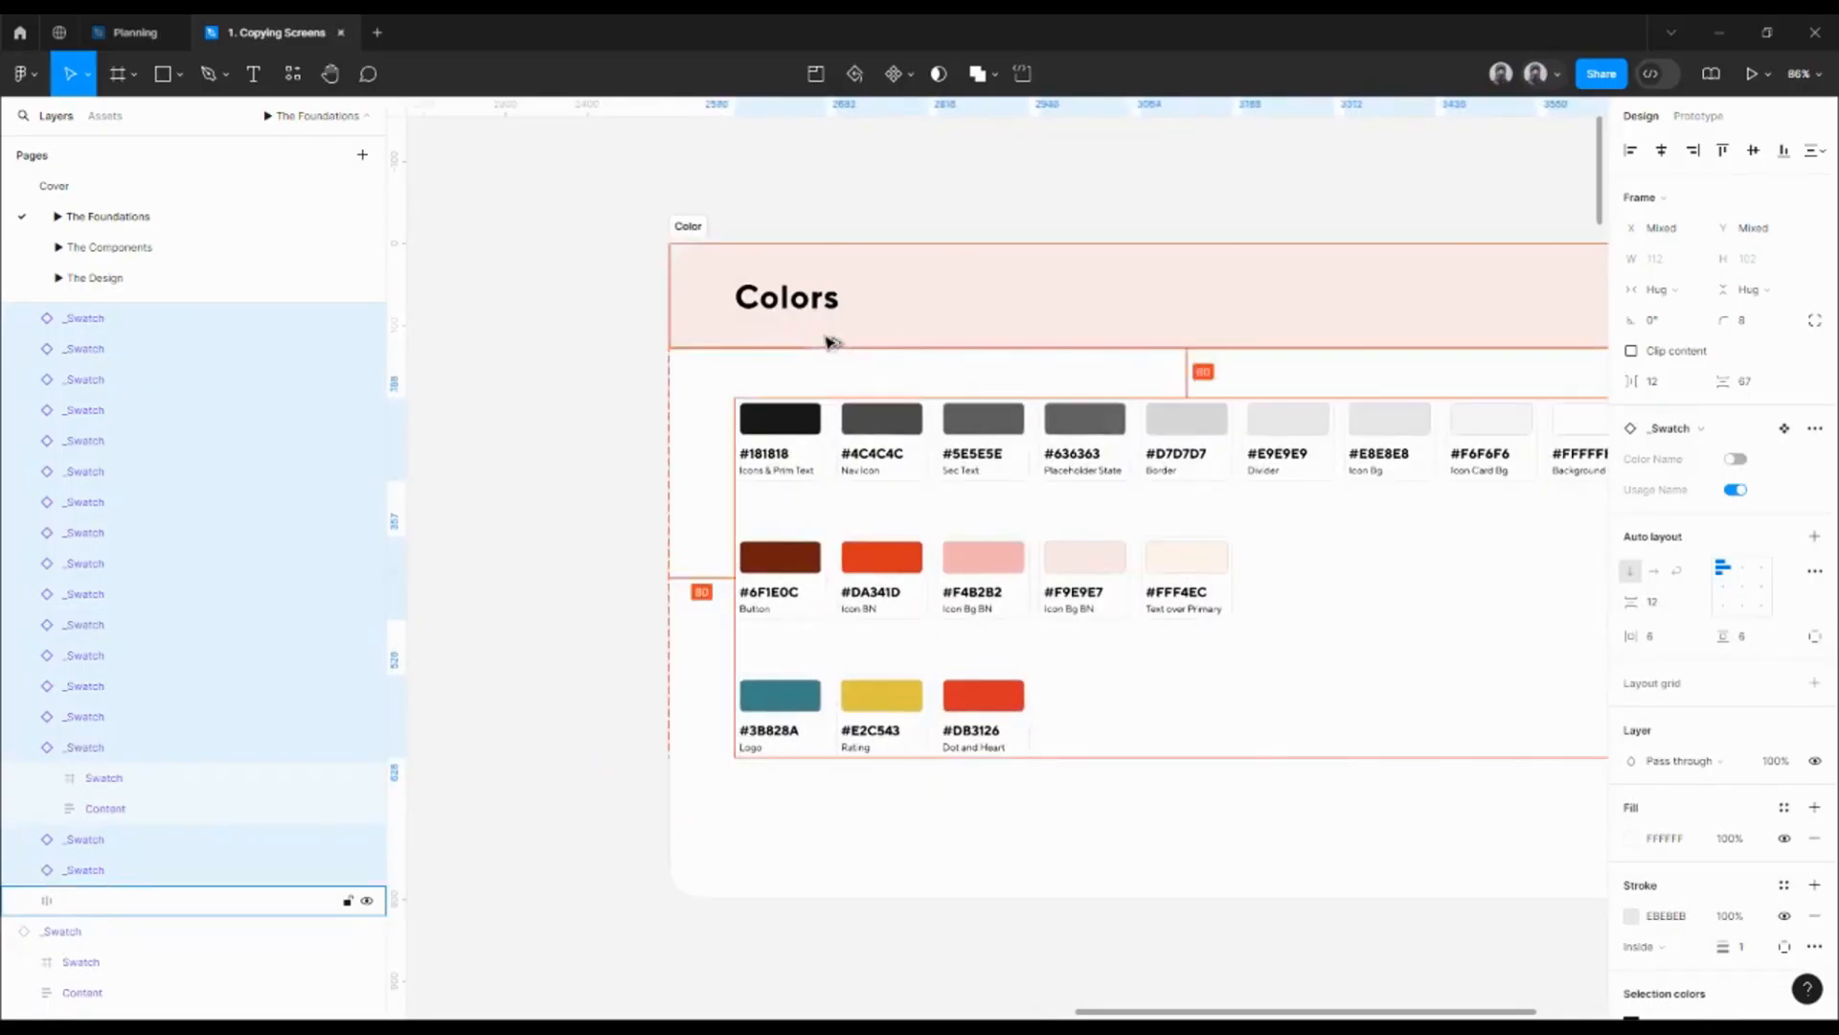
- Nudge all the swatches further down from the Colors header, deselect them and collapse the layer list
key(shift+Down)
key(shift+Down)
key(Down)
key(Down)
key(Down)
key(Down)
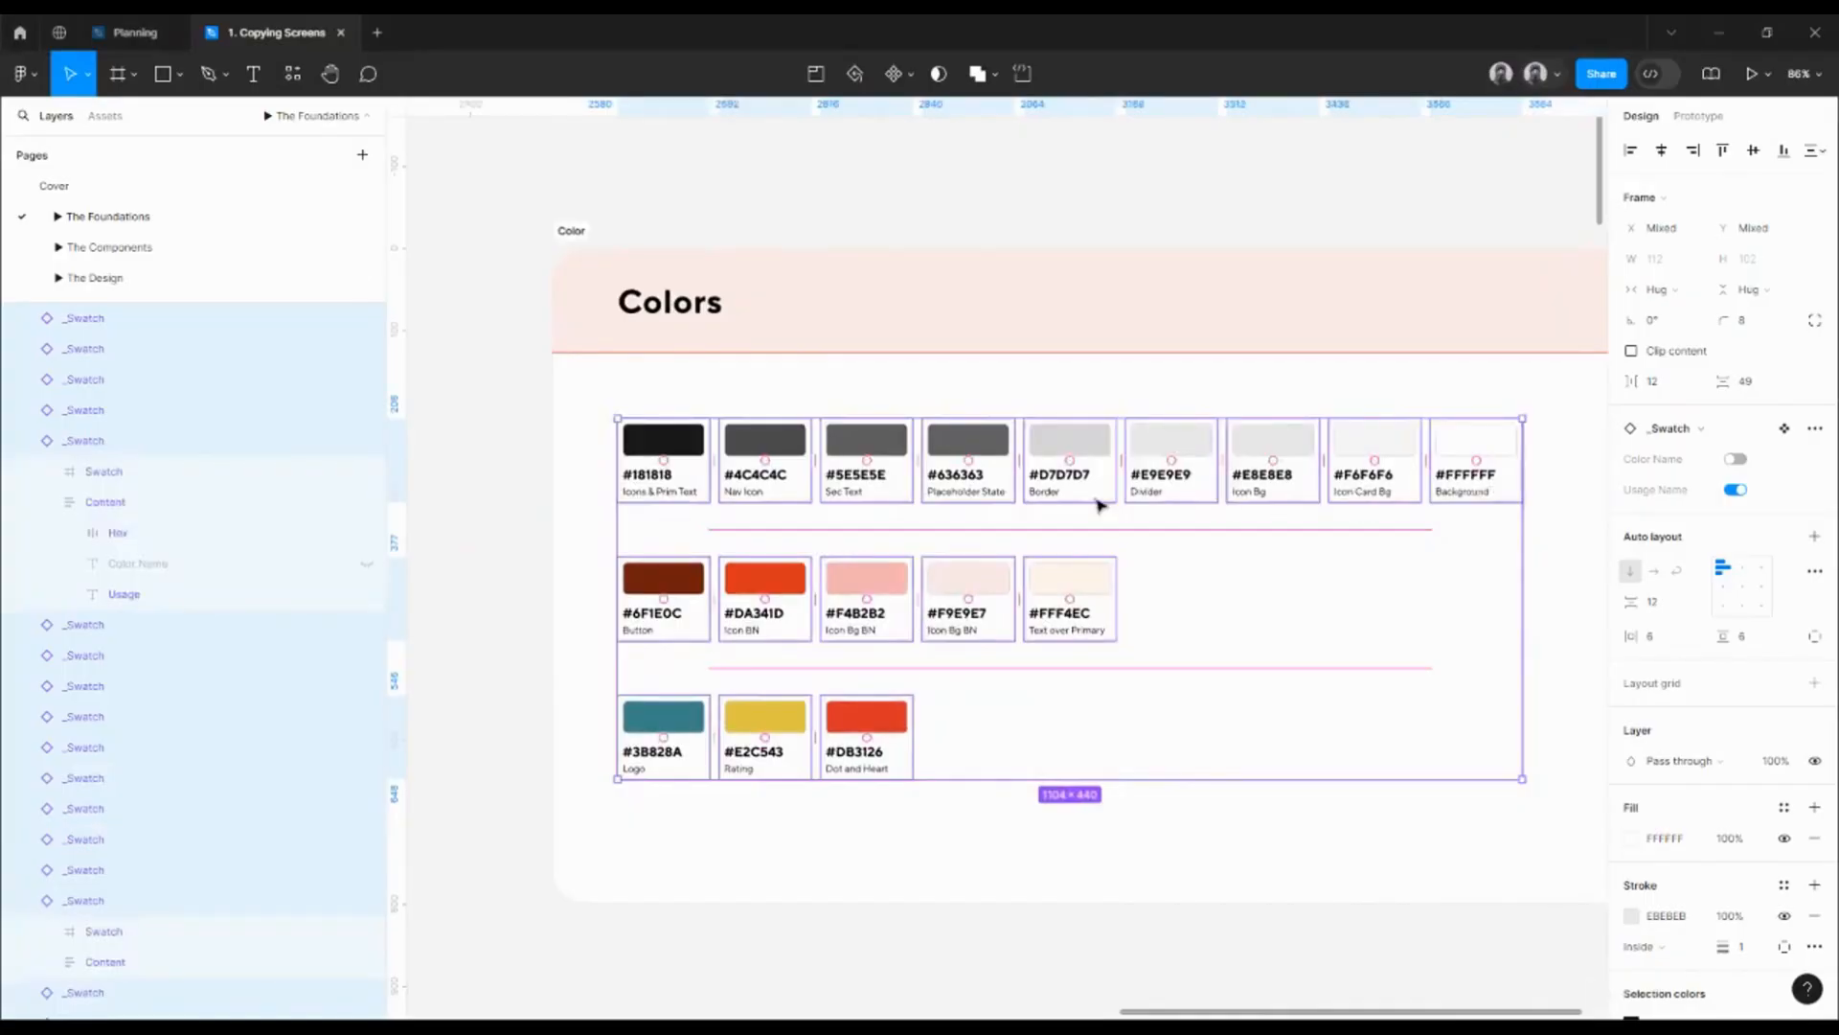
click(578, 517)
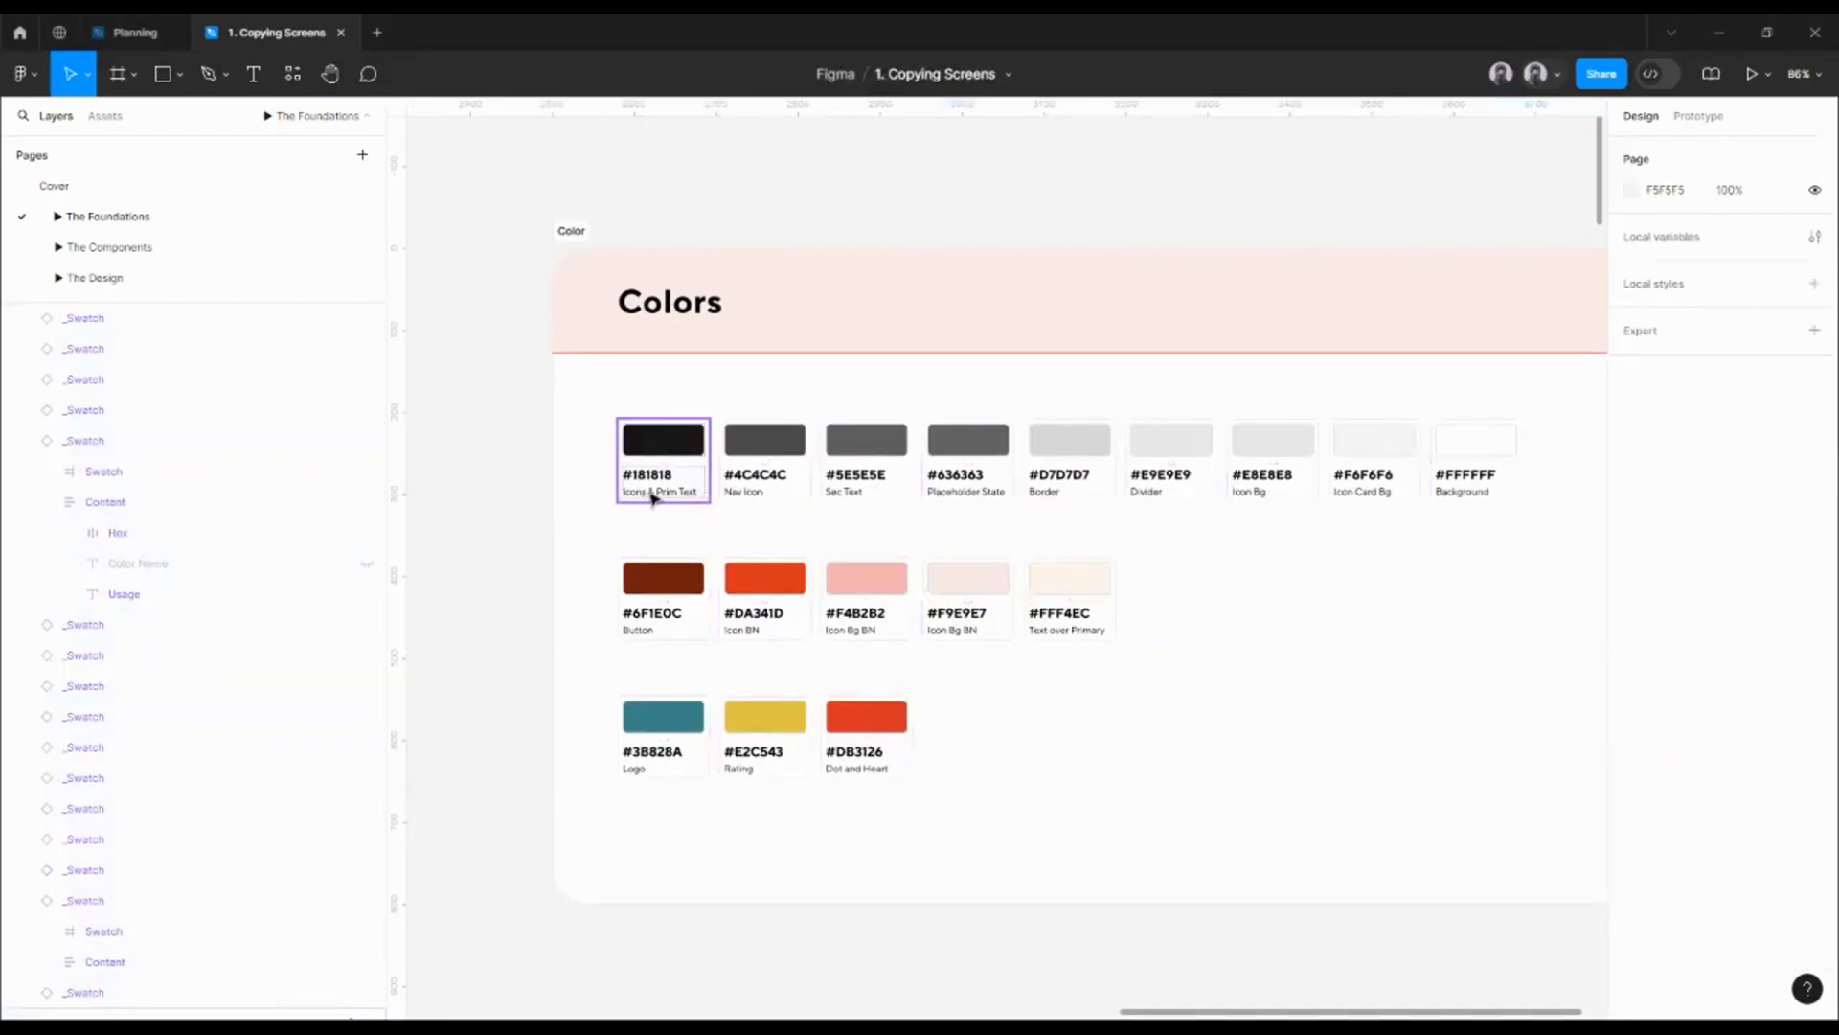
key(alt+l)
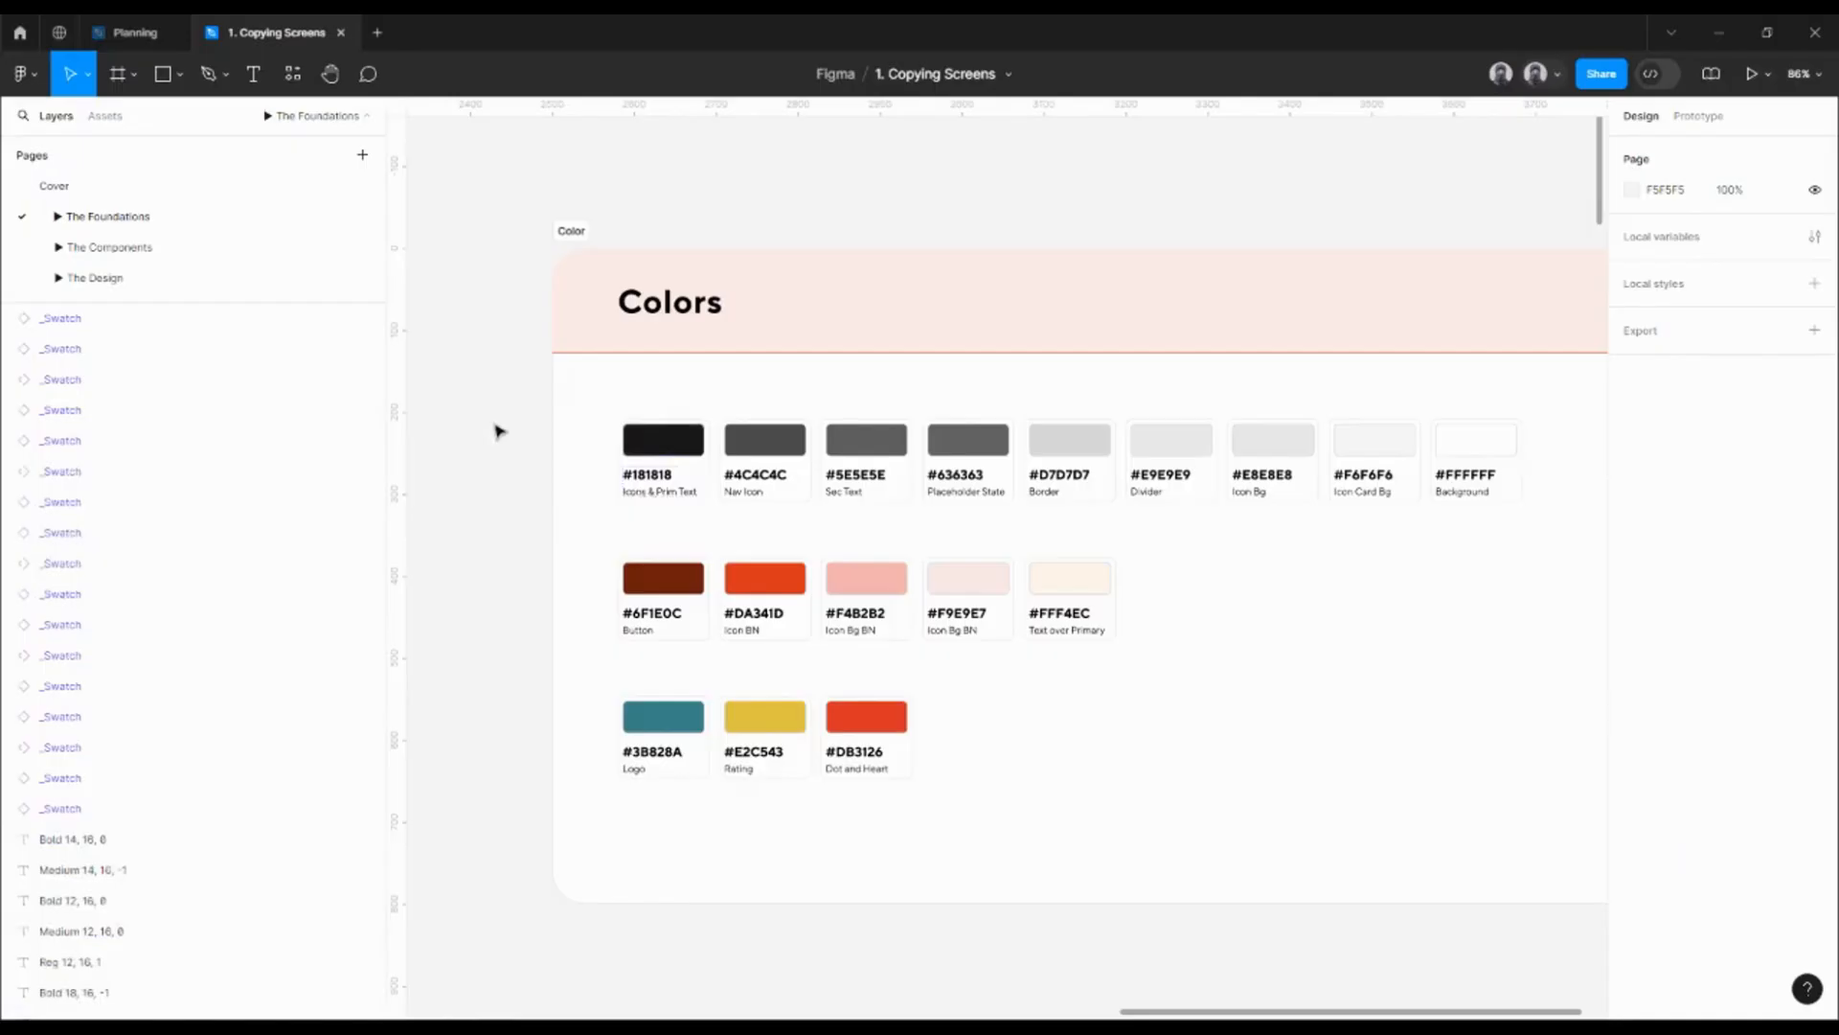
- Turn on the Color Name property for all the swatches in the Color frame
drag(495, 426, 1454, 769)
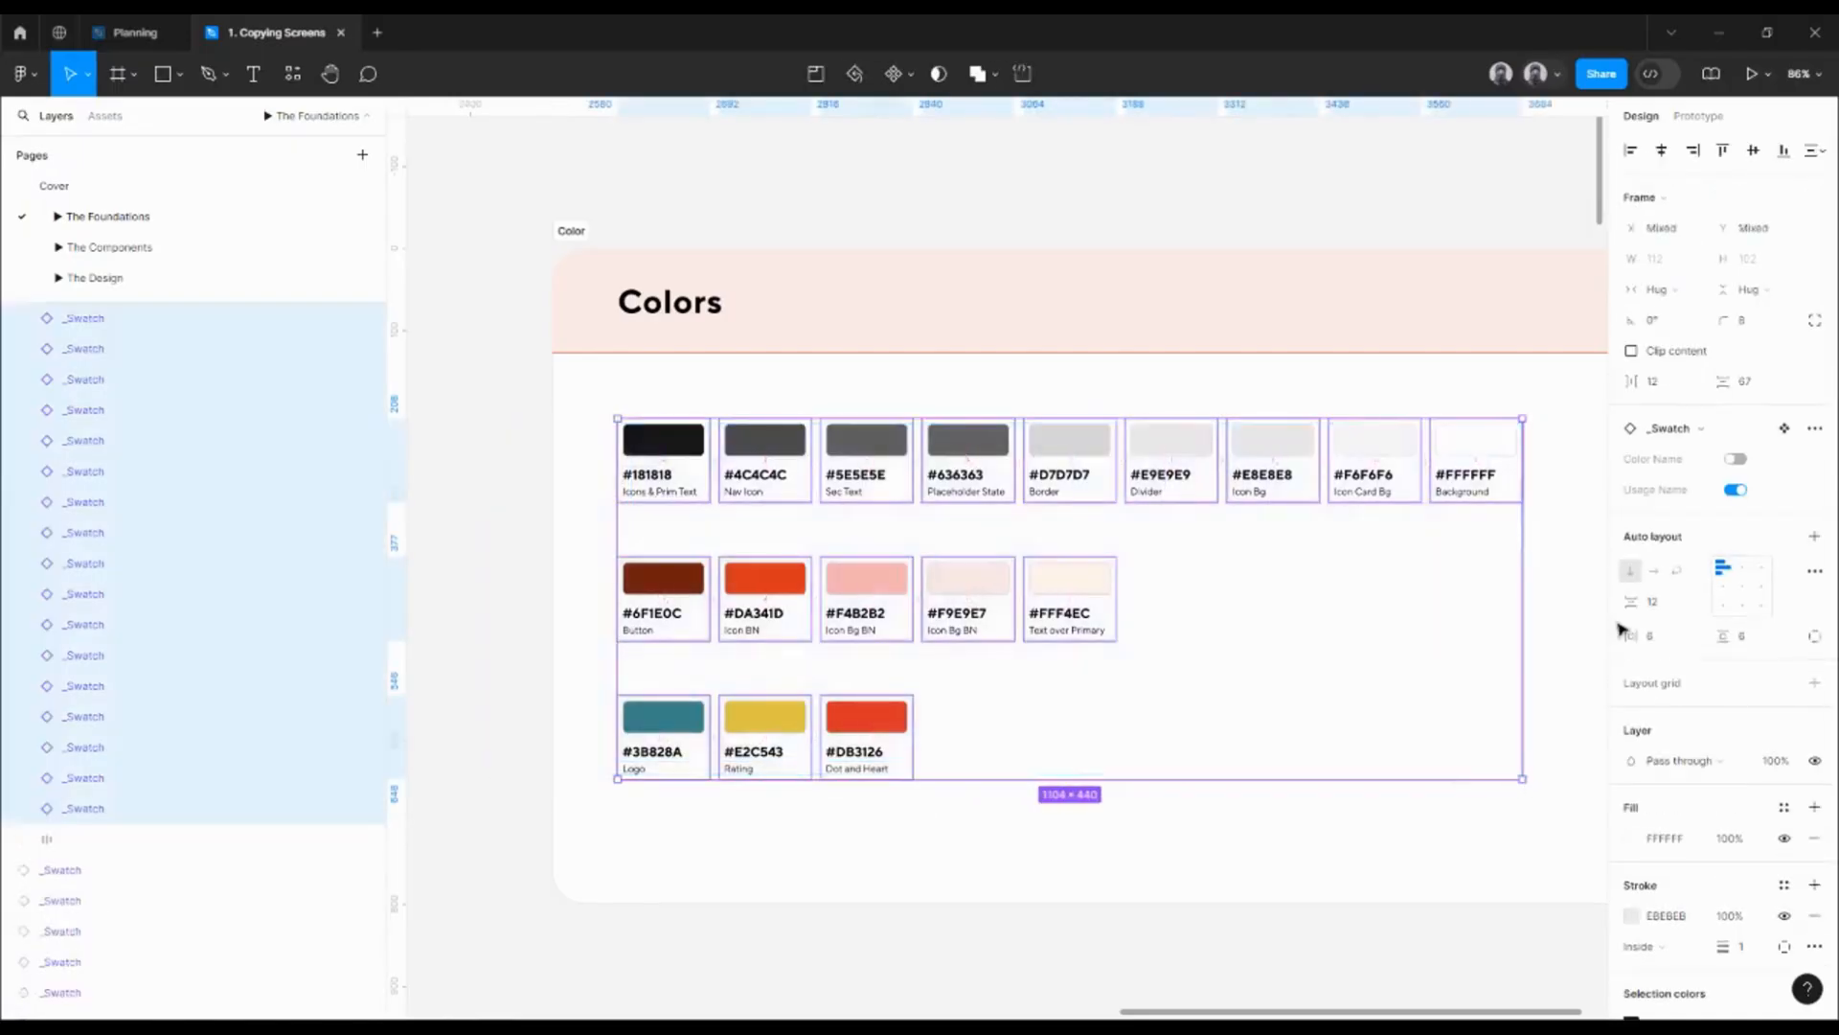
click(1736, 460)
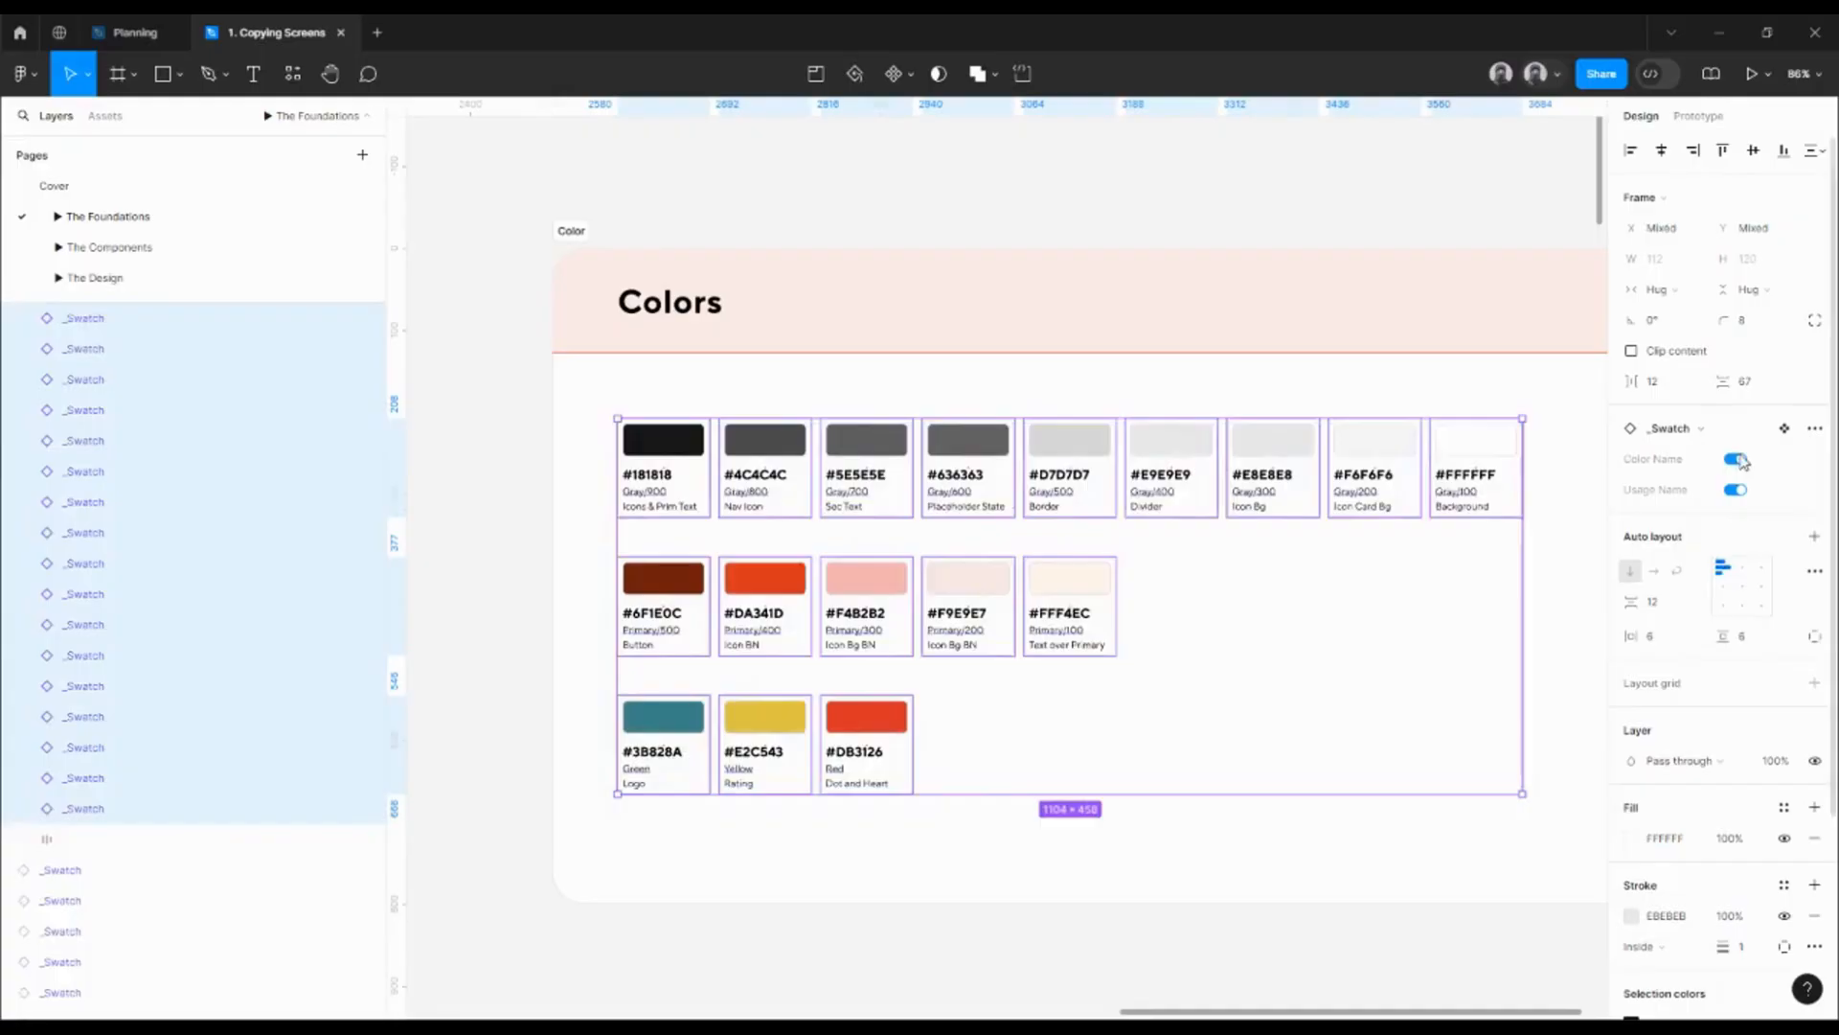
click(581, 504)
- Examine the colour names on the Gray and Primary swatches up close
scroll(618, 505, up, 3)
drag(825, 501, 799, 515)
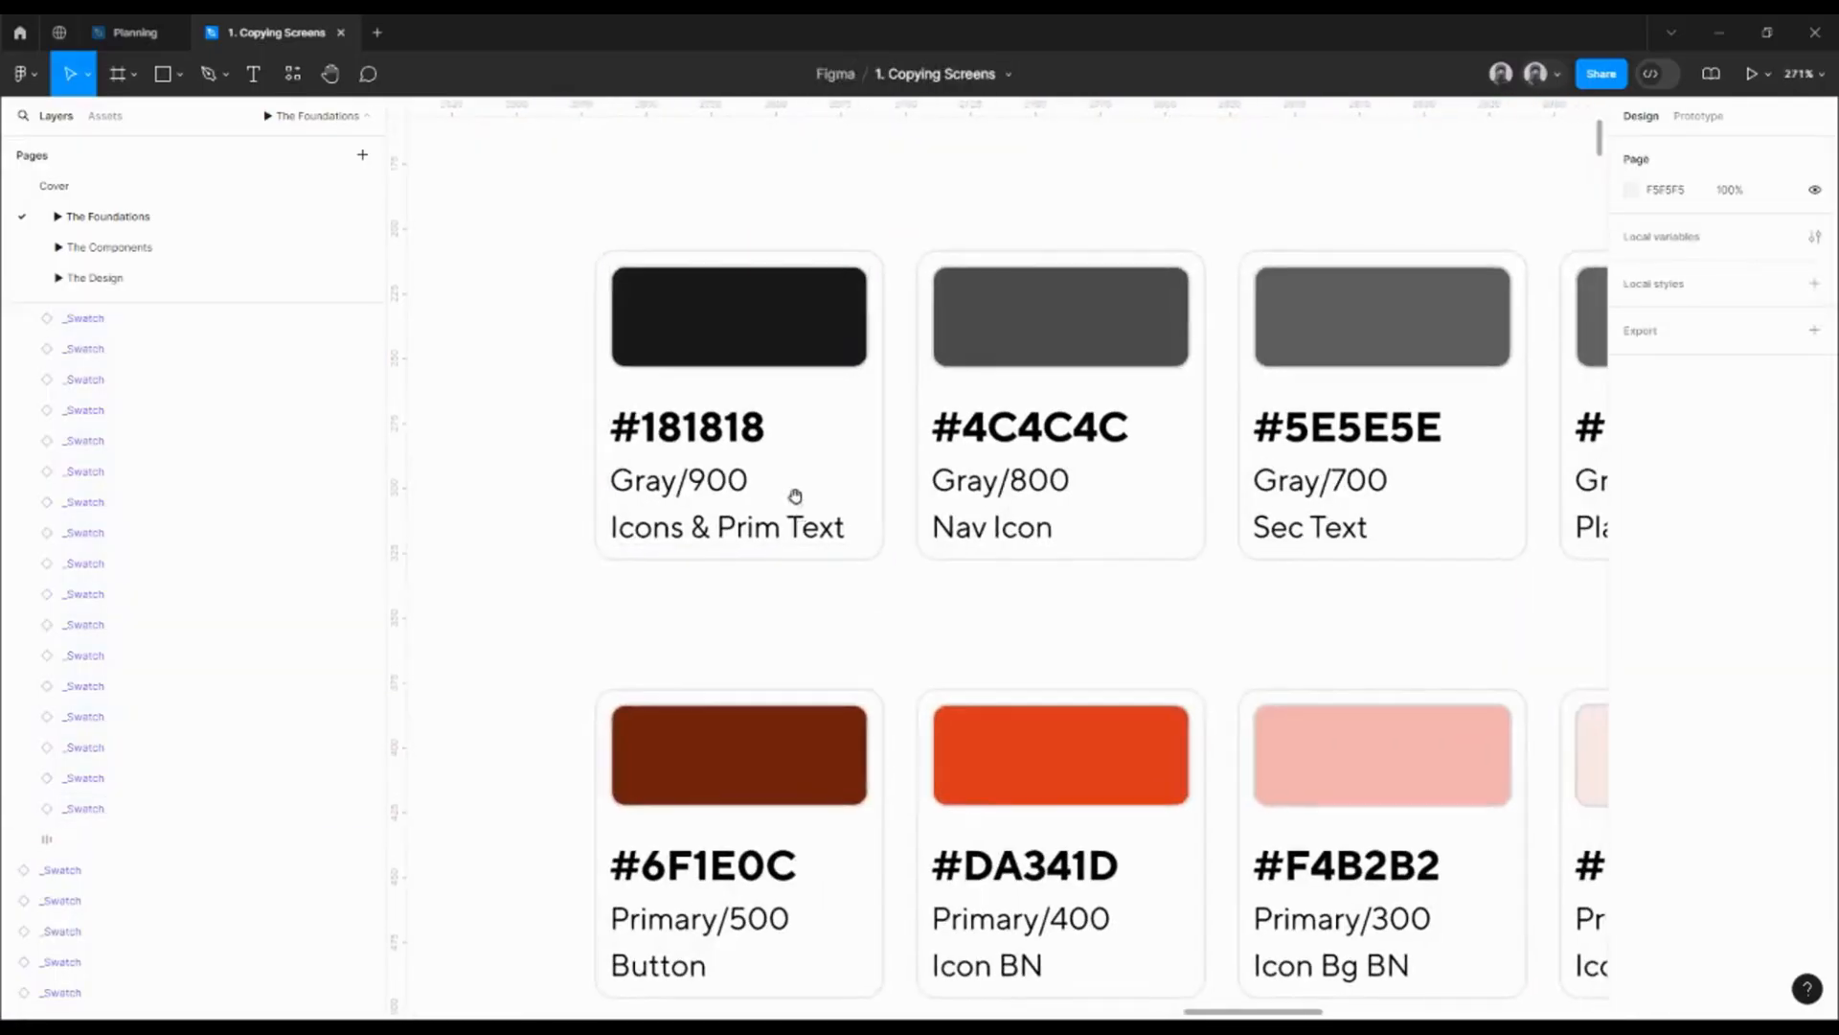
scroll(723, 474, down, 3)
drag(1252, 537, 968, 519)
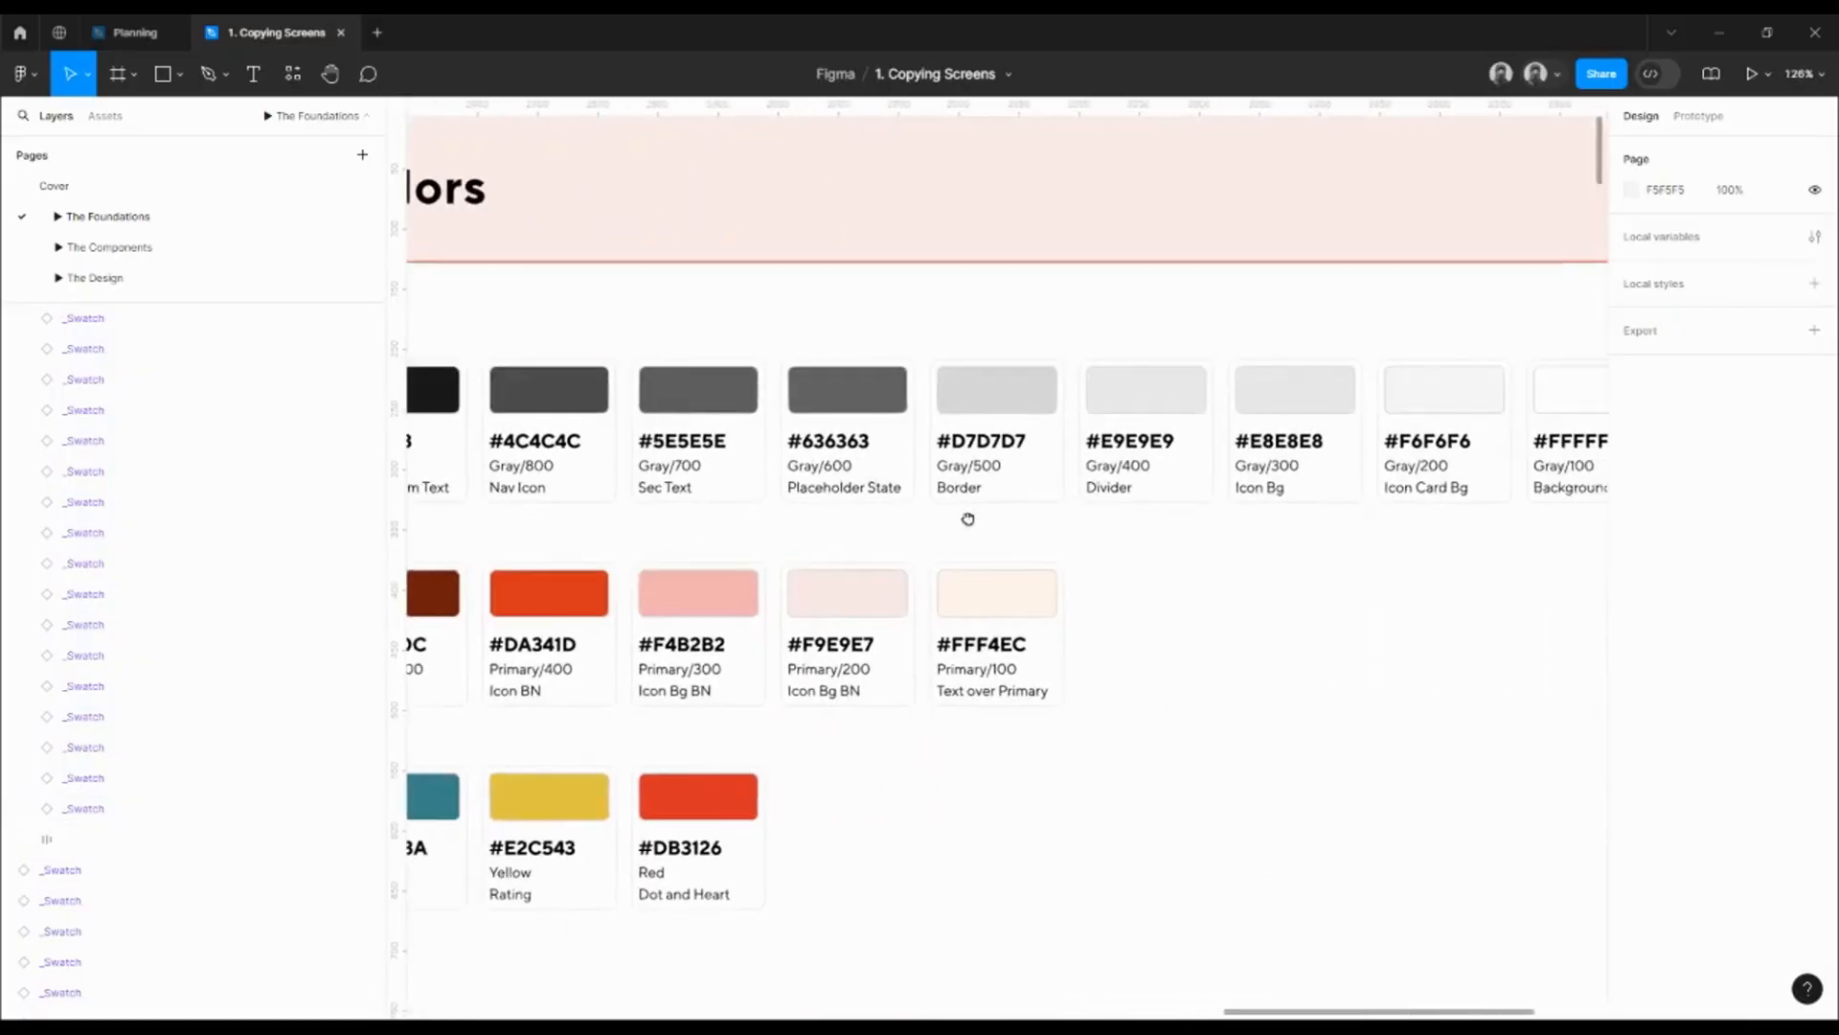
scroll(1303, 474, down, 3)
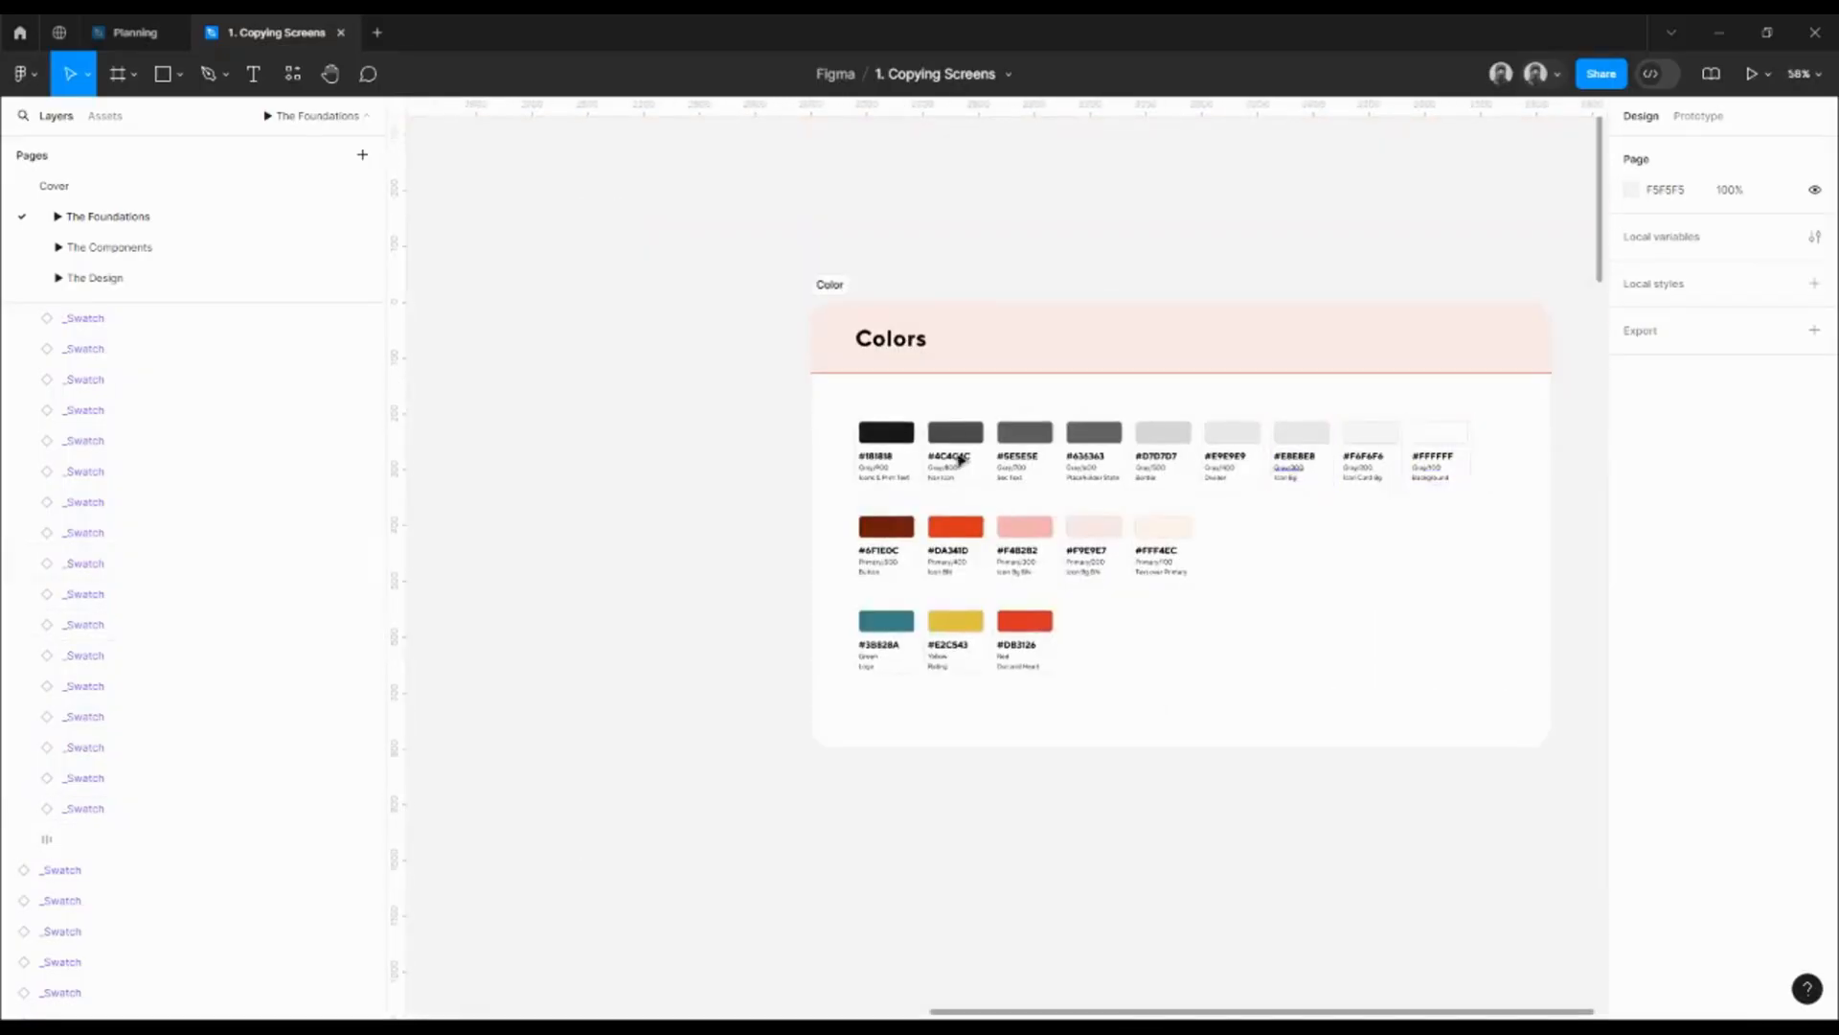
scroll(960, 459, up, 3)
drag(840, 473, 725, 491)
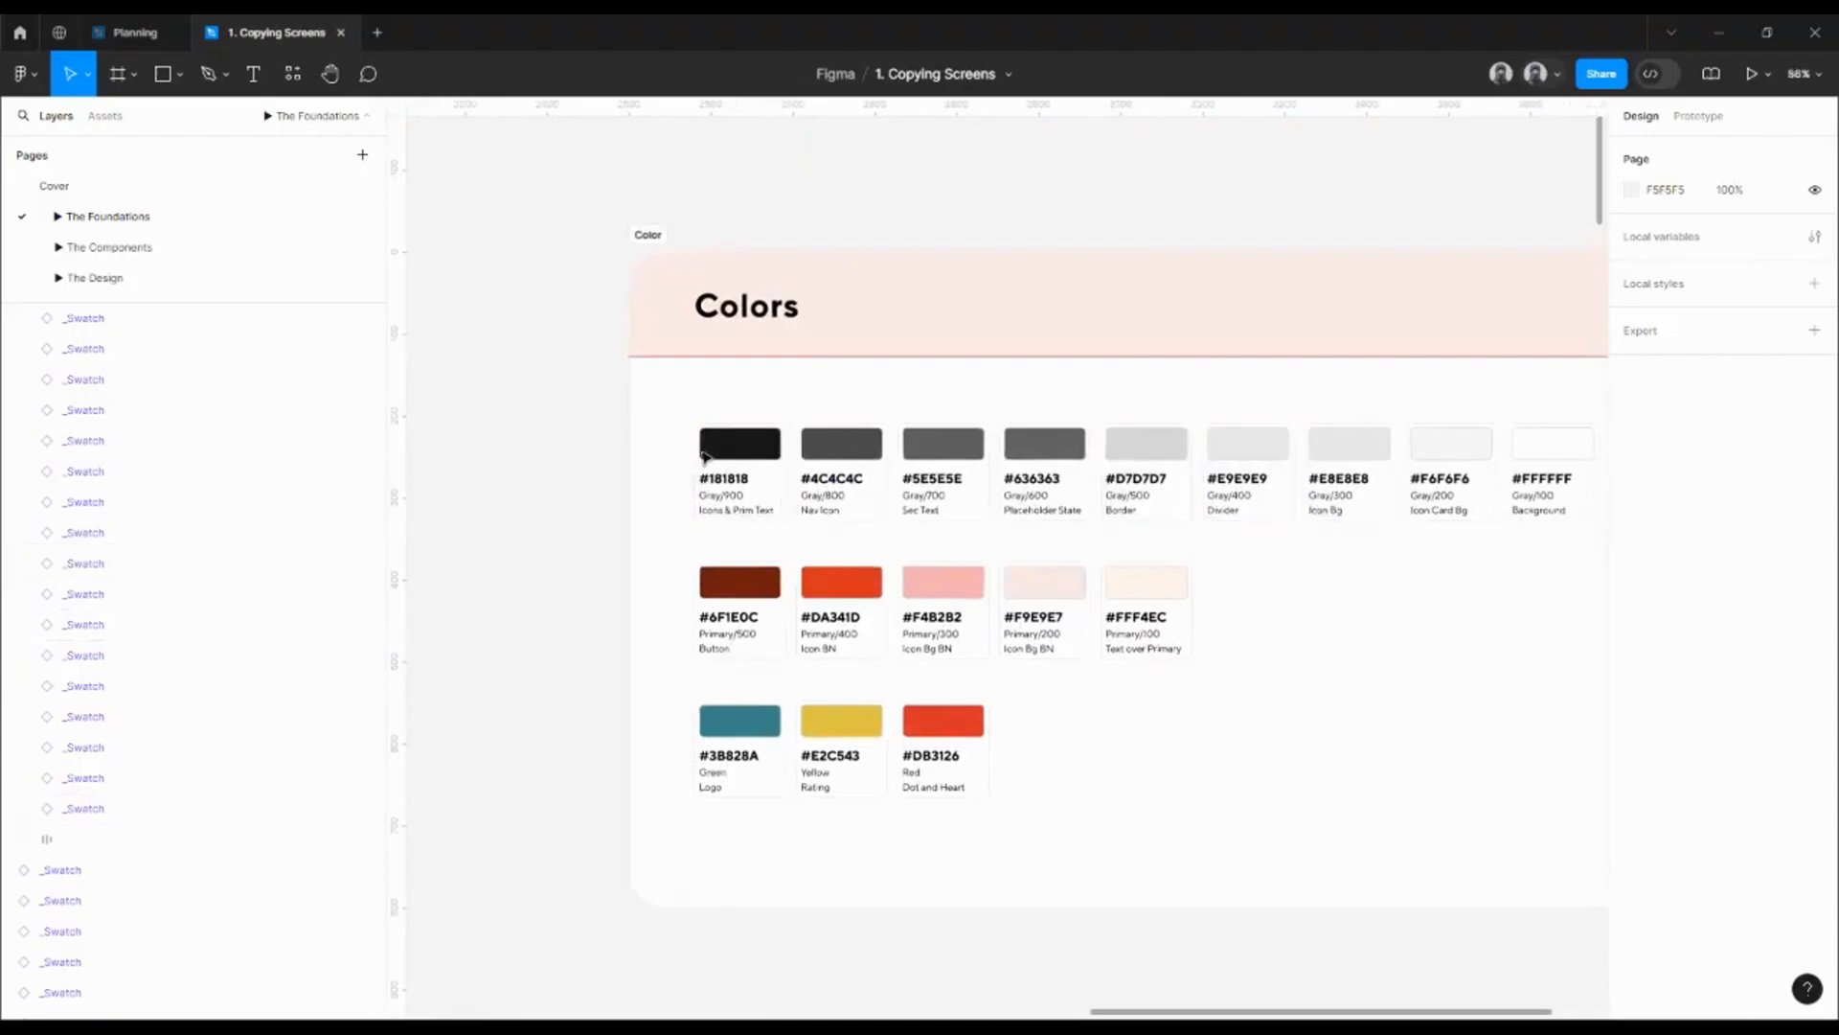
click(738, 463)
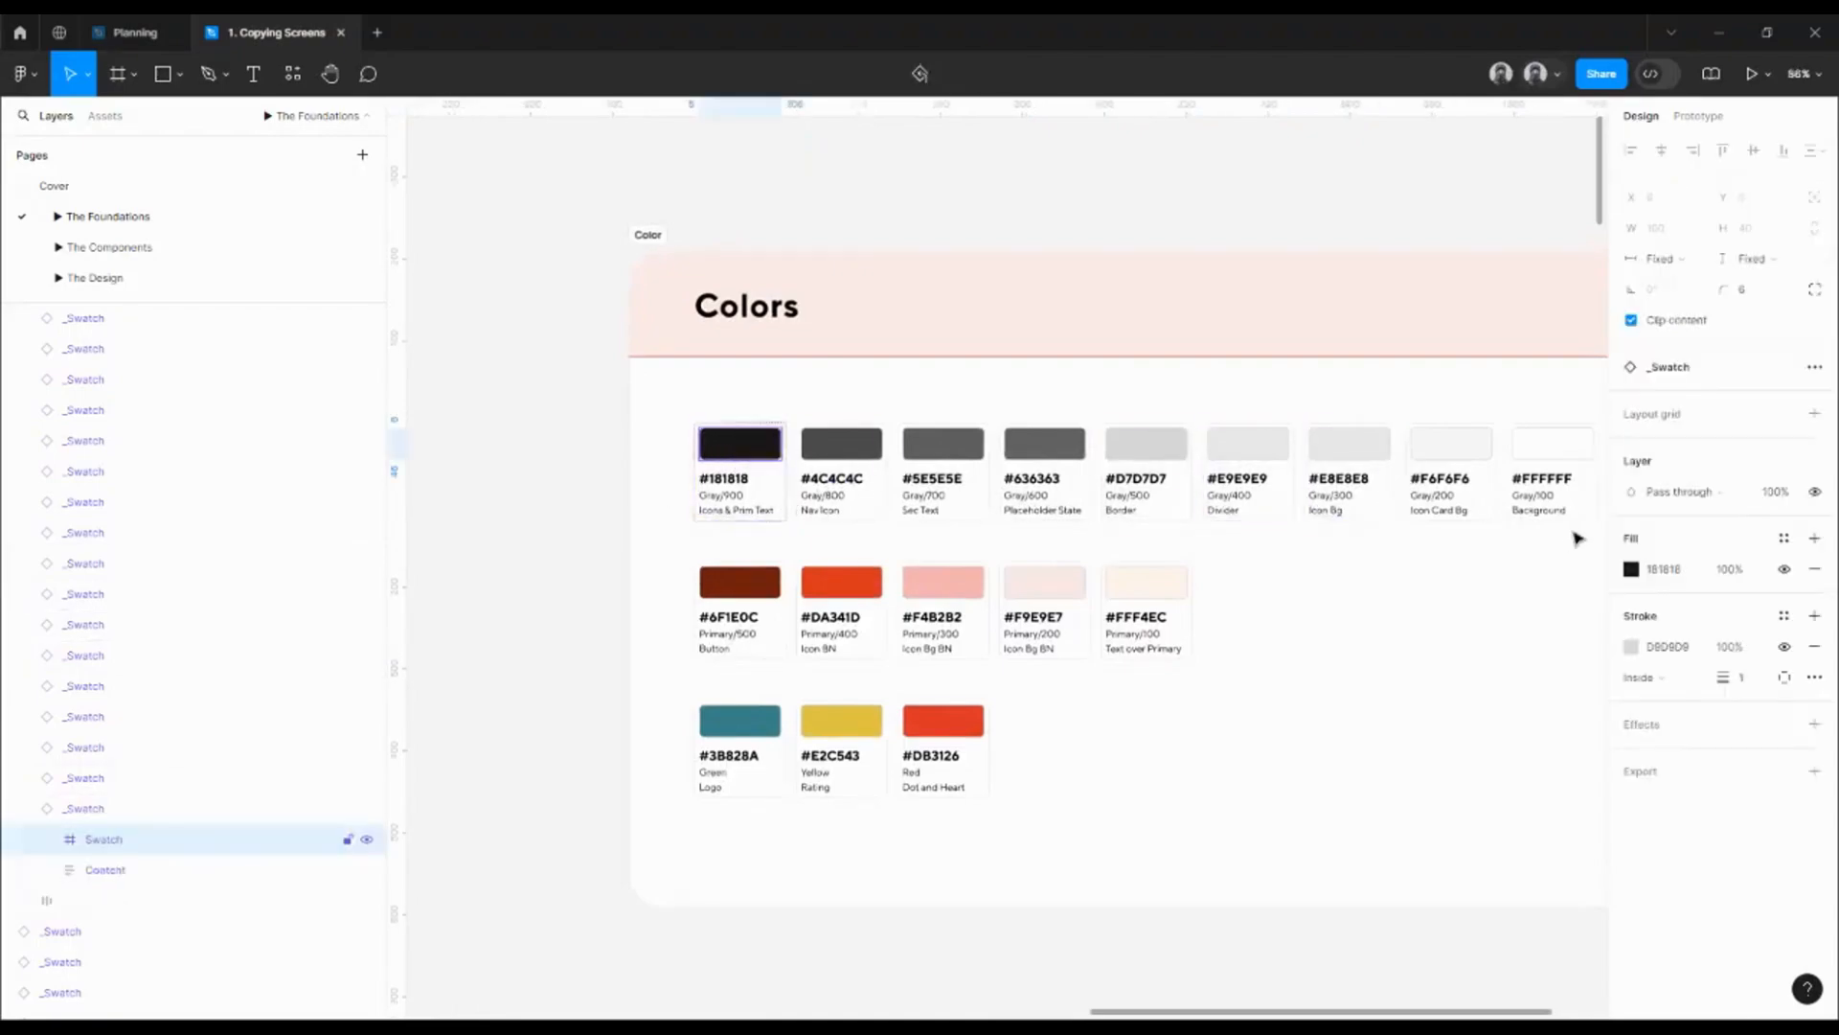
click(1632, 569)
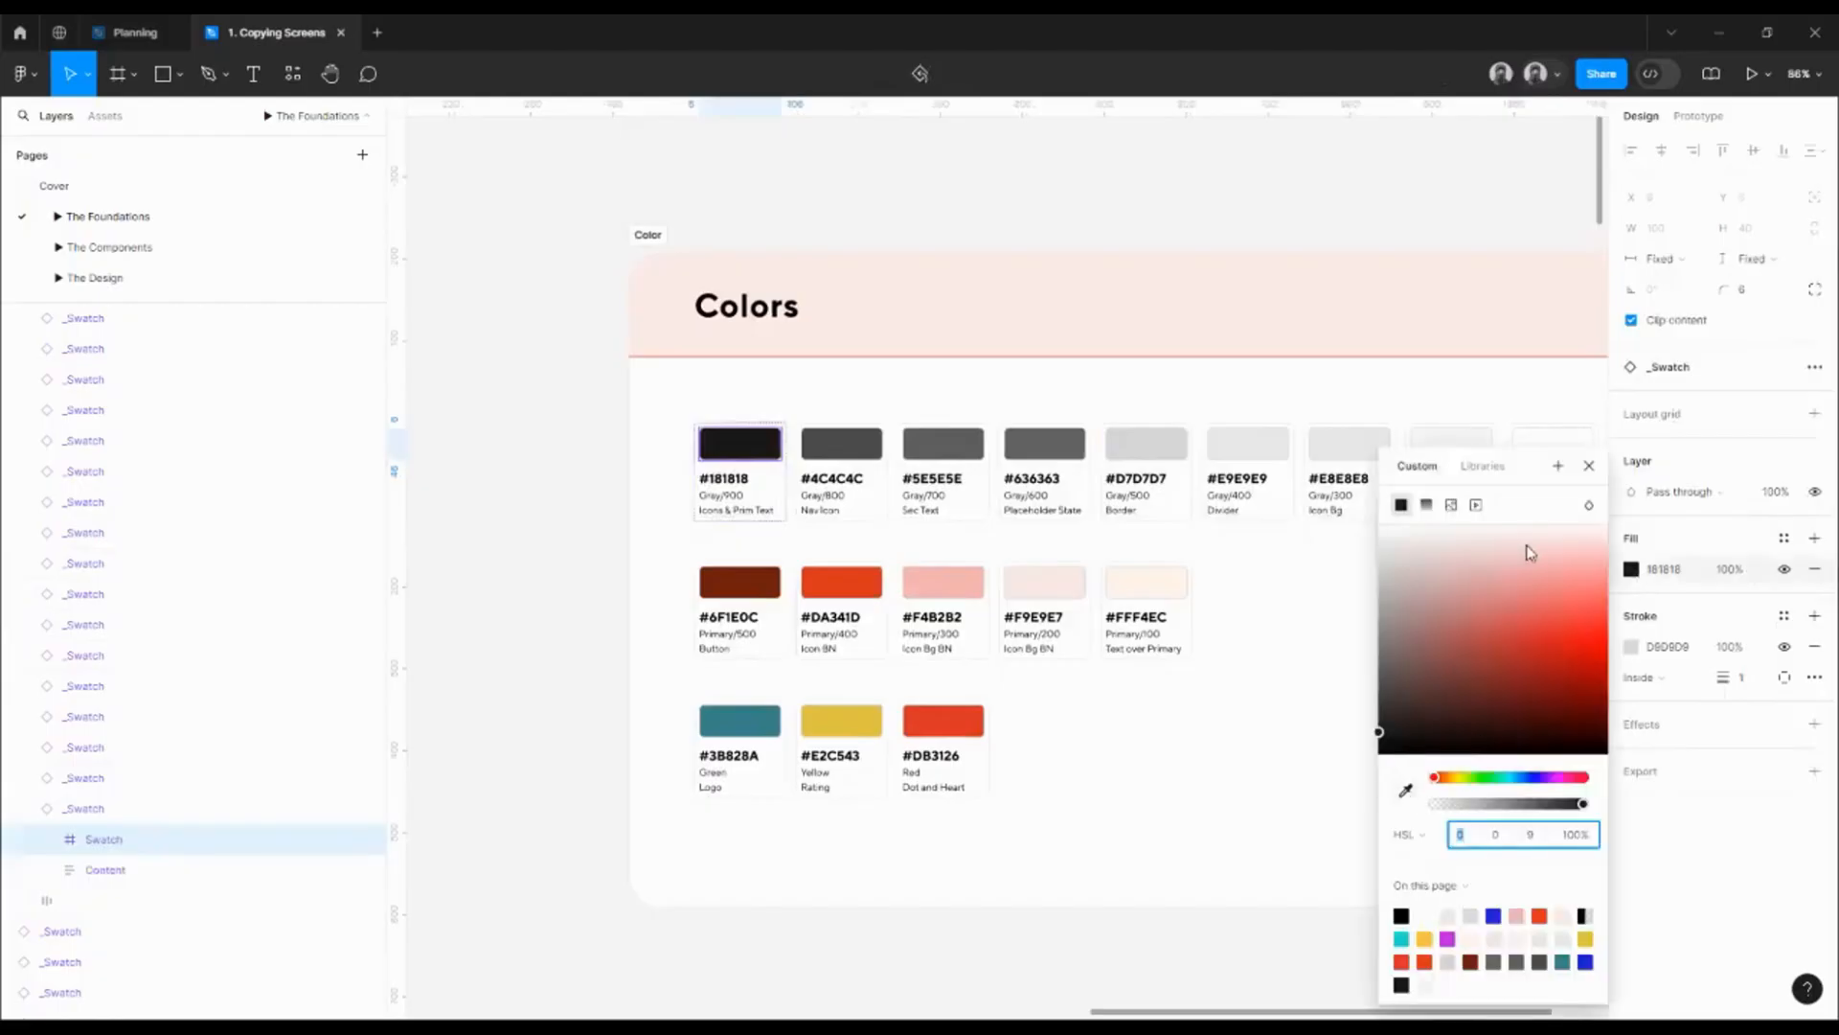
click(1589, 465)
scroll(726, 497, up, 3)
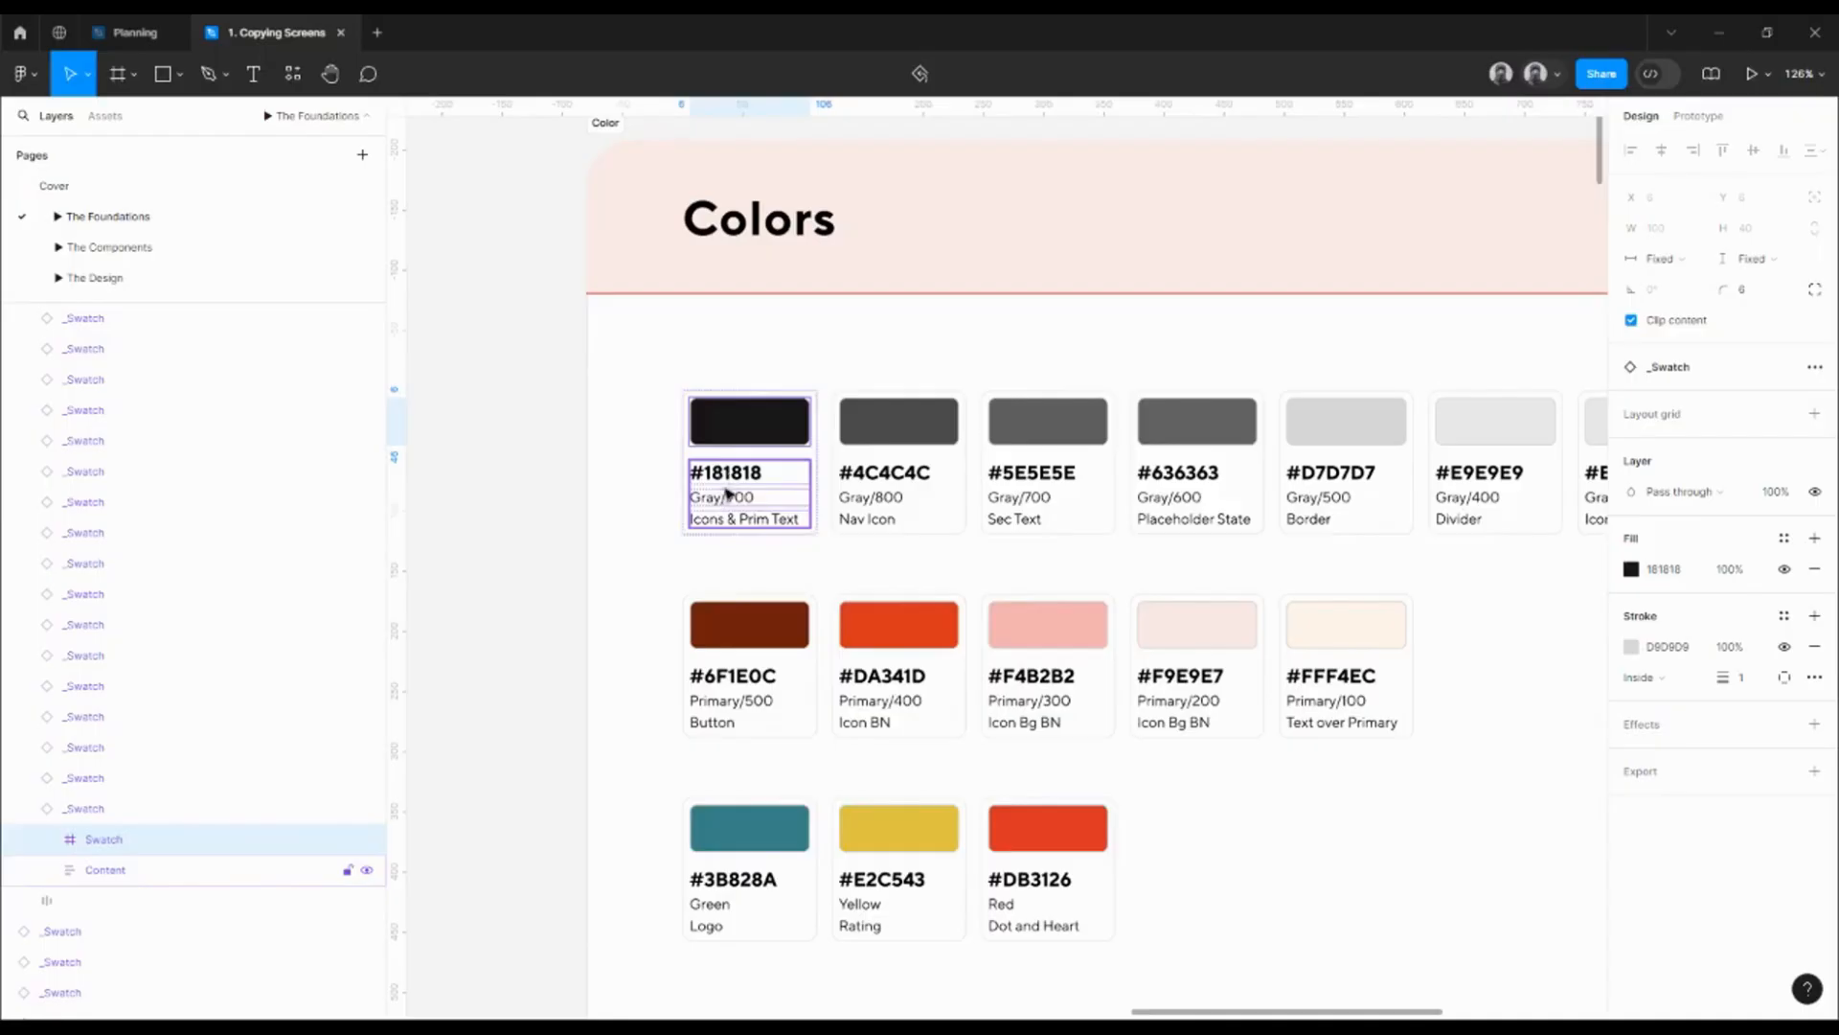
key(Escape)
key(Escape)
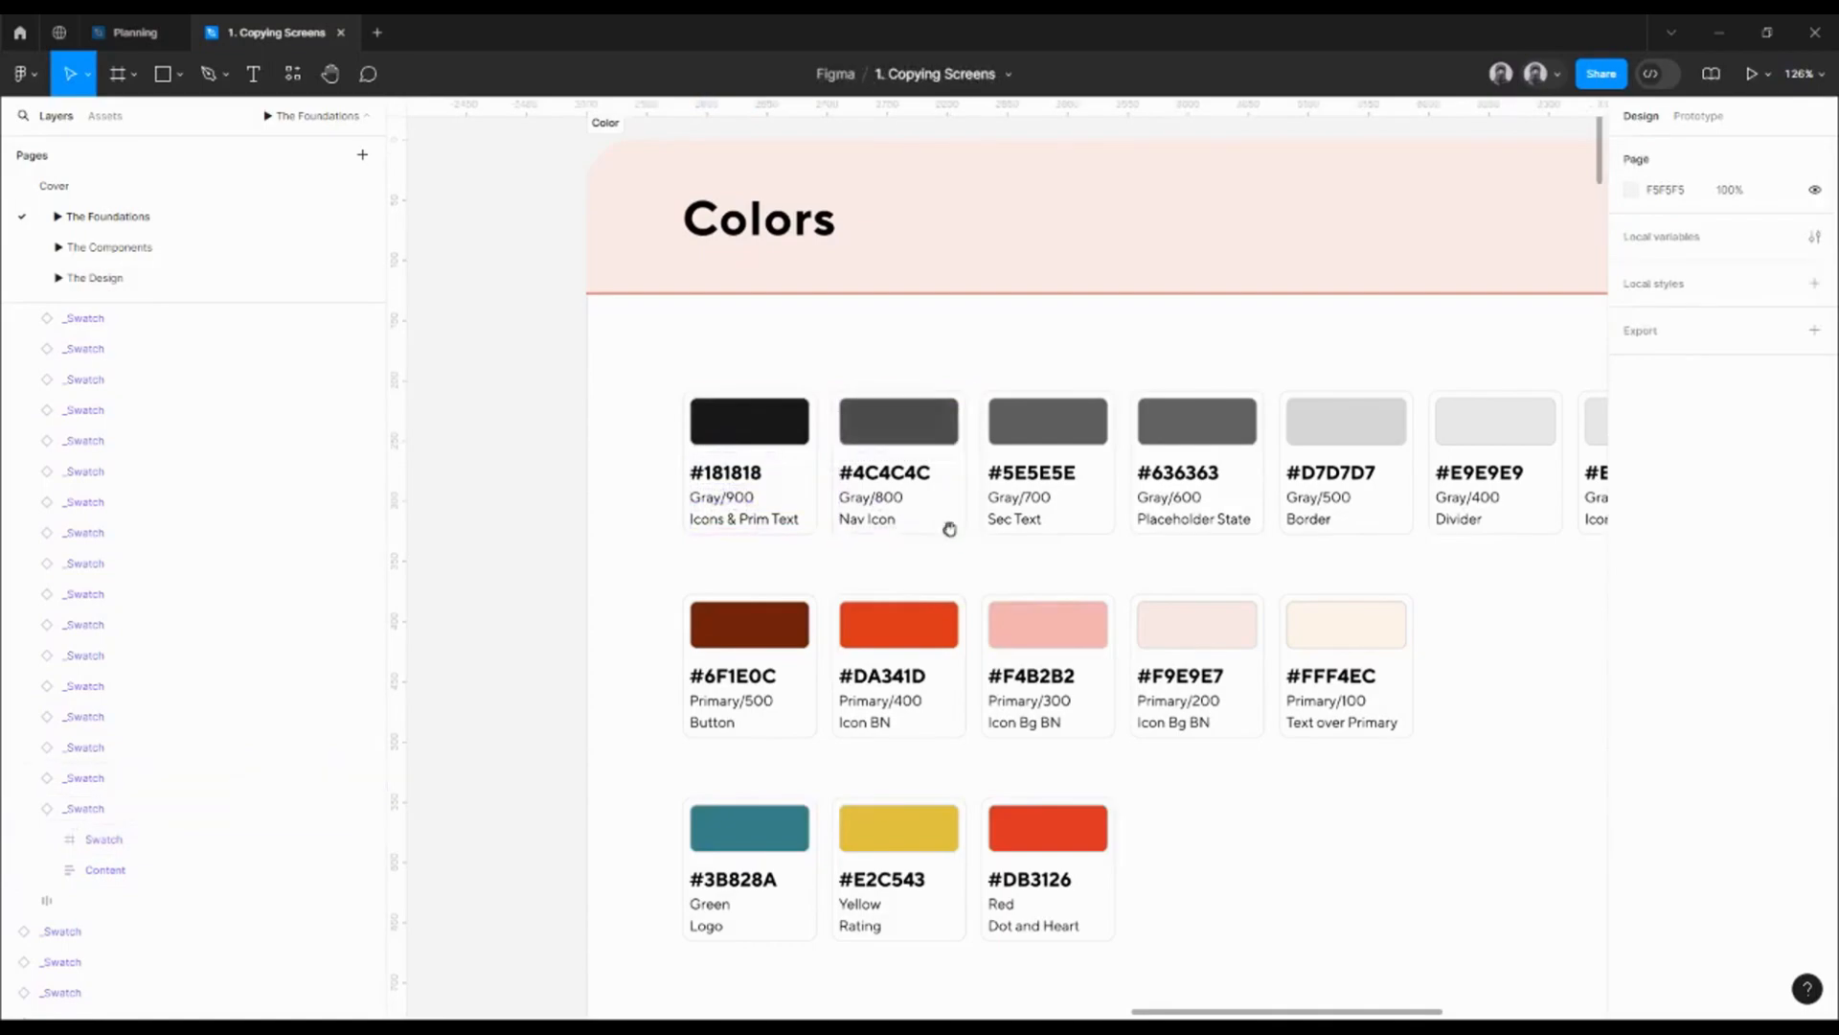
- Review the naming scale across the Gray, Primary and accent rows of the Color frame
drag(949, 526, 882, 523)
scroll(1048, 493, right, 5)
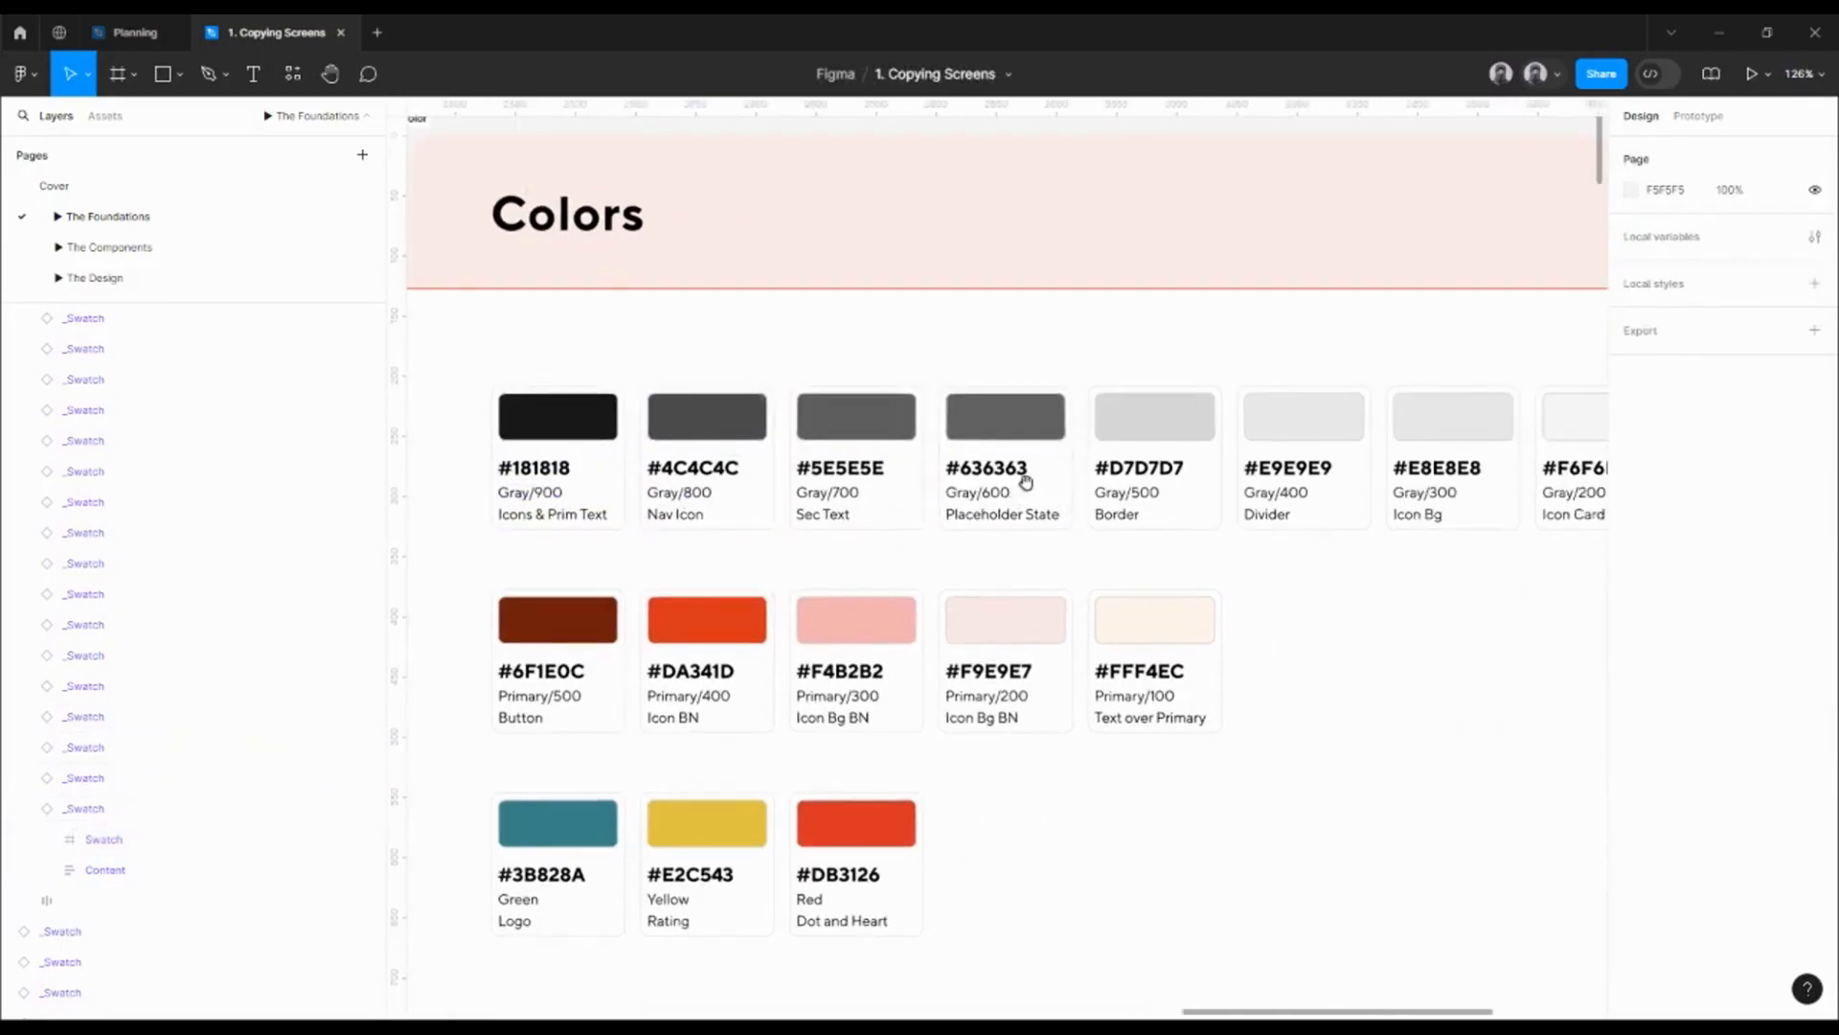
scroll(1050, 490, right, 3)
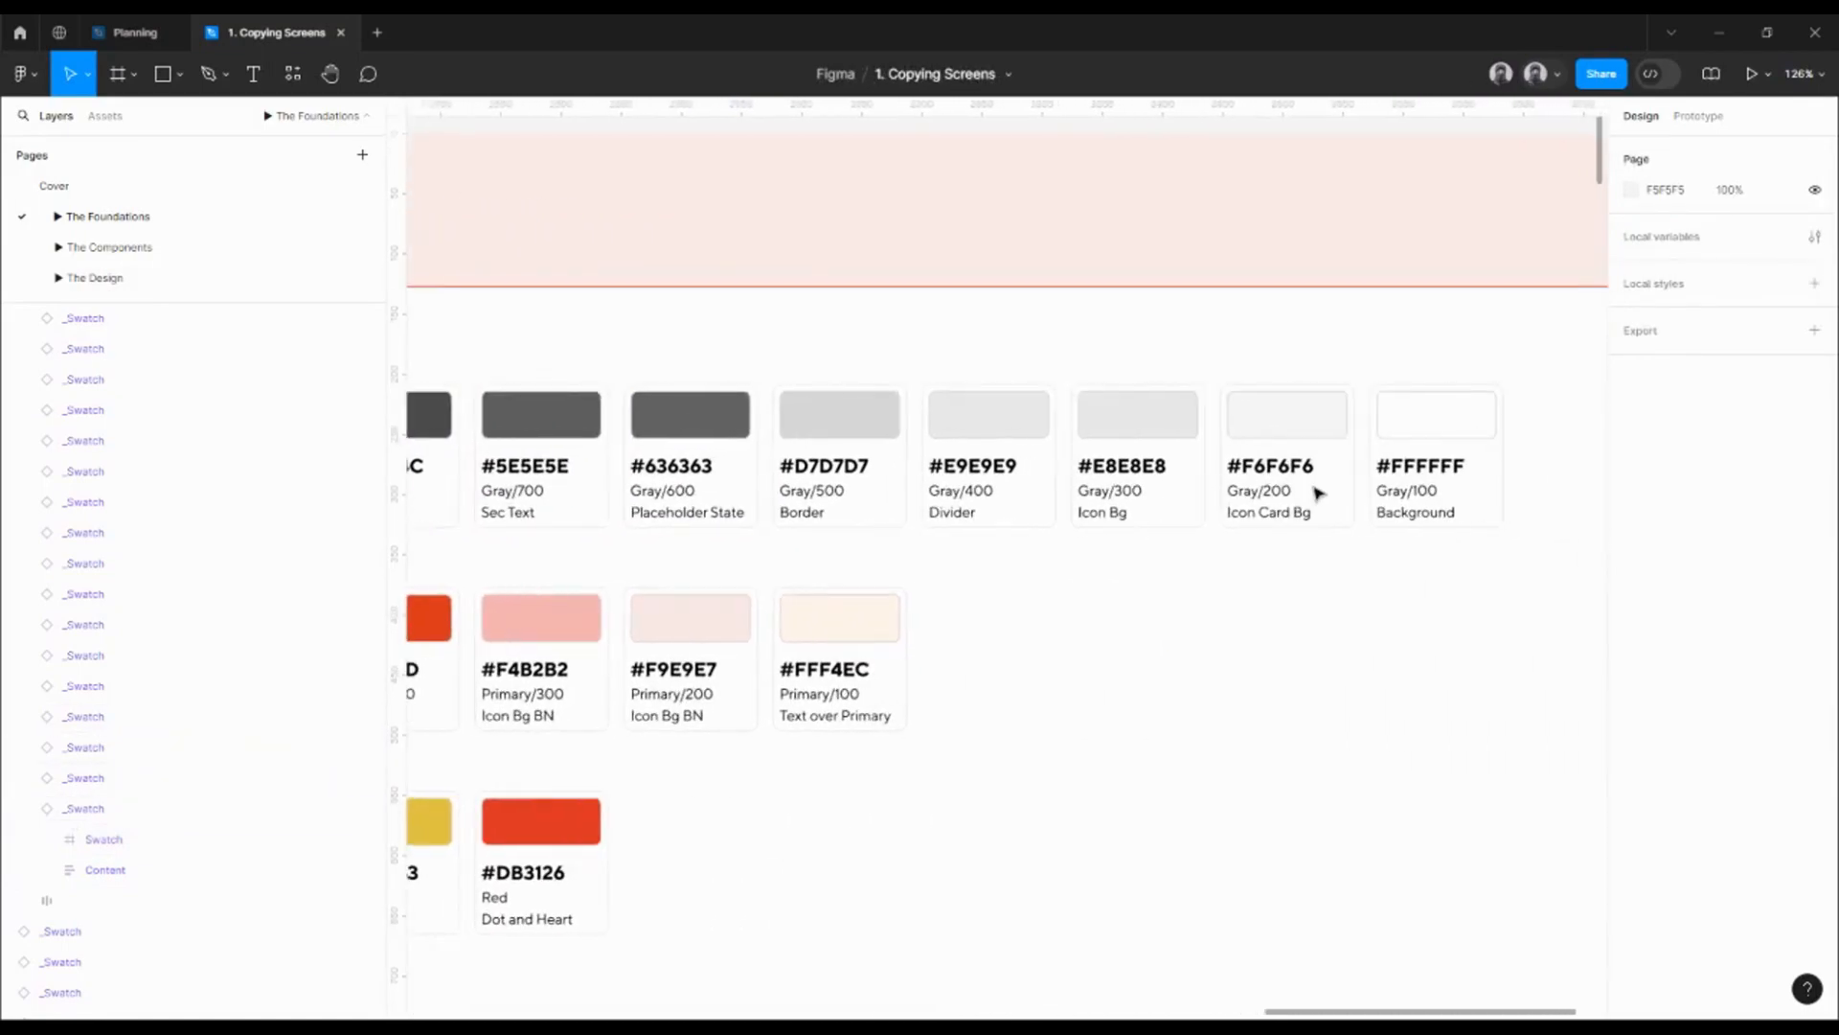
scroll(1462, 476, down, 3)
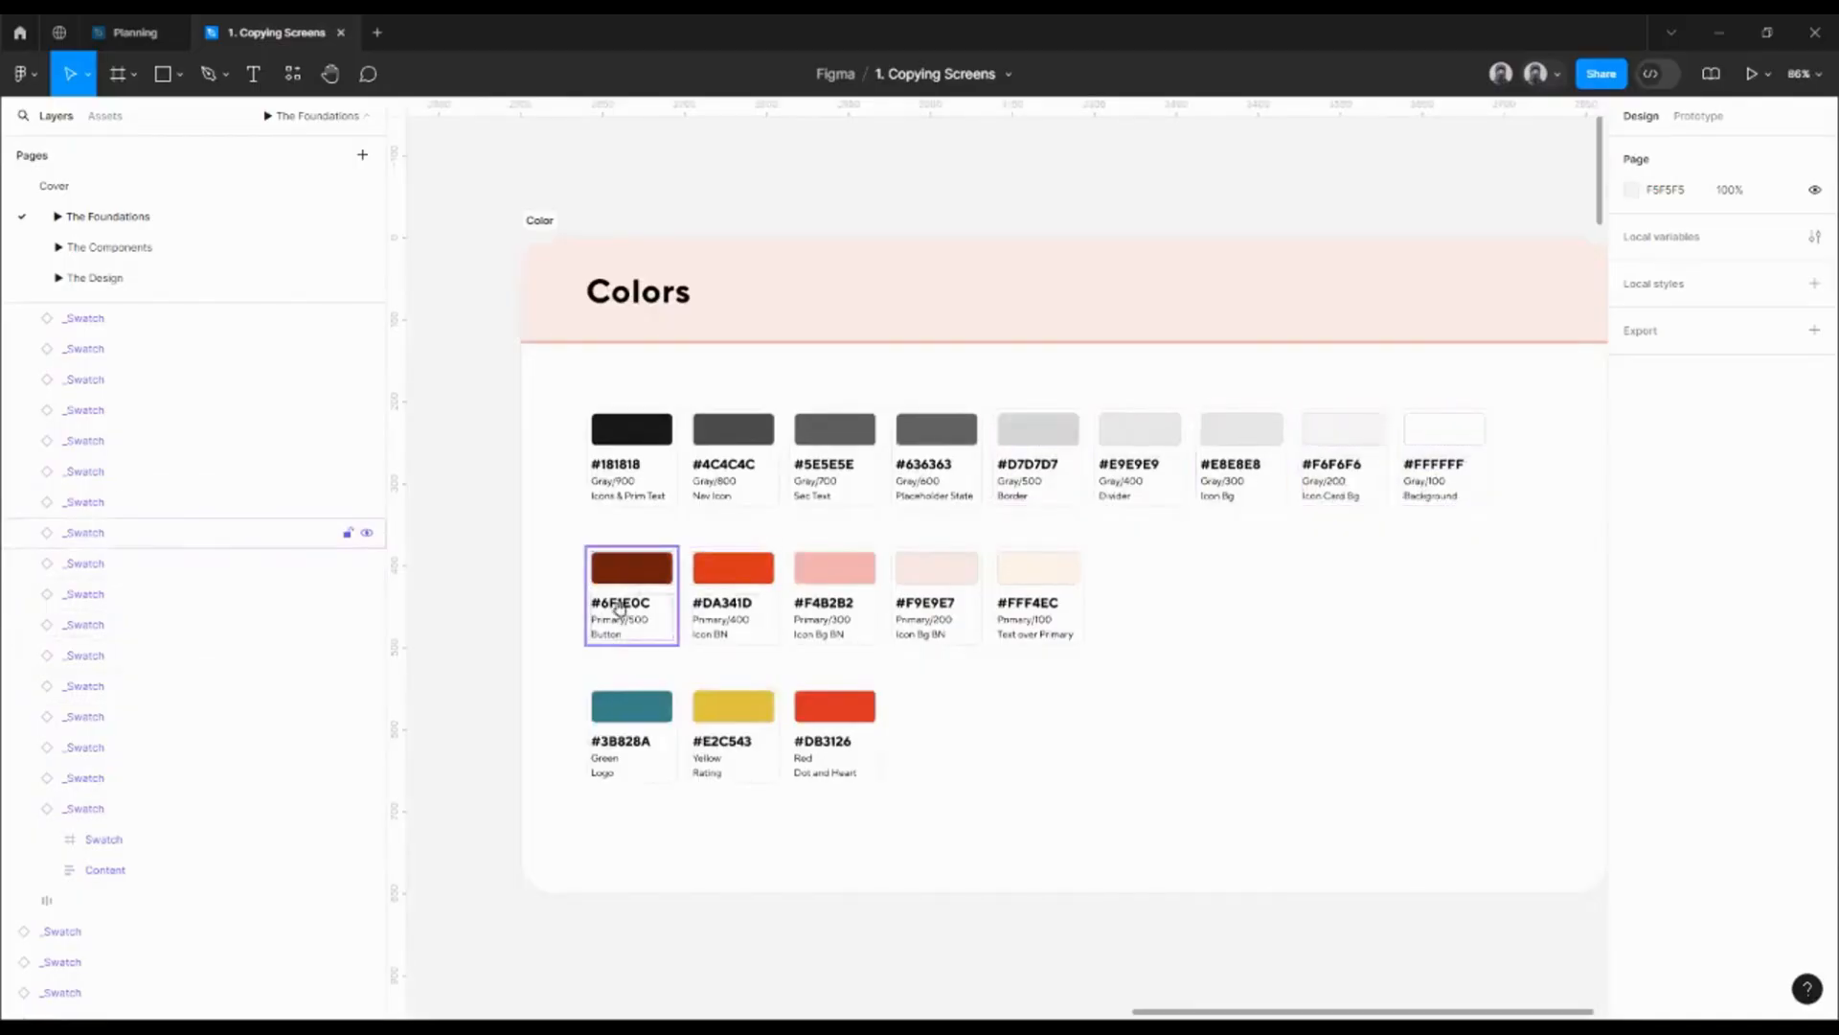
drag(623, 610, 647, 568)
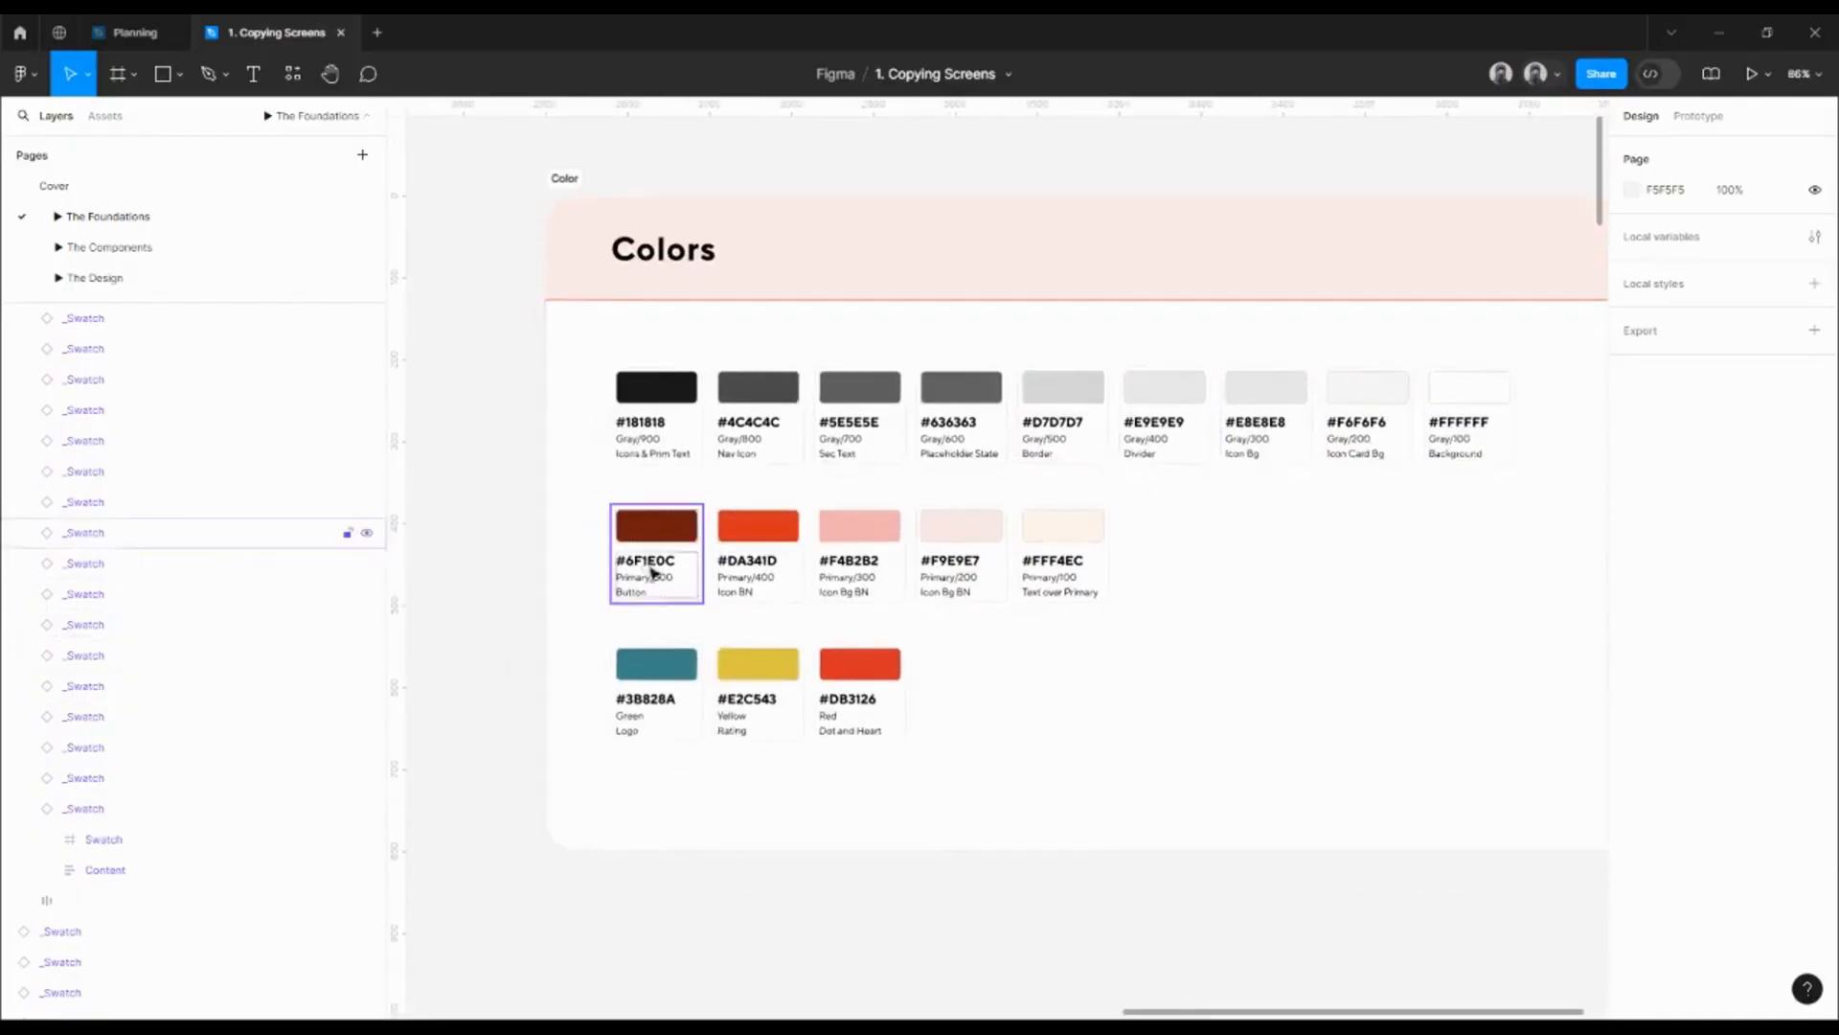
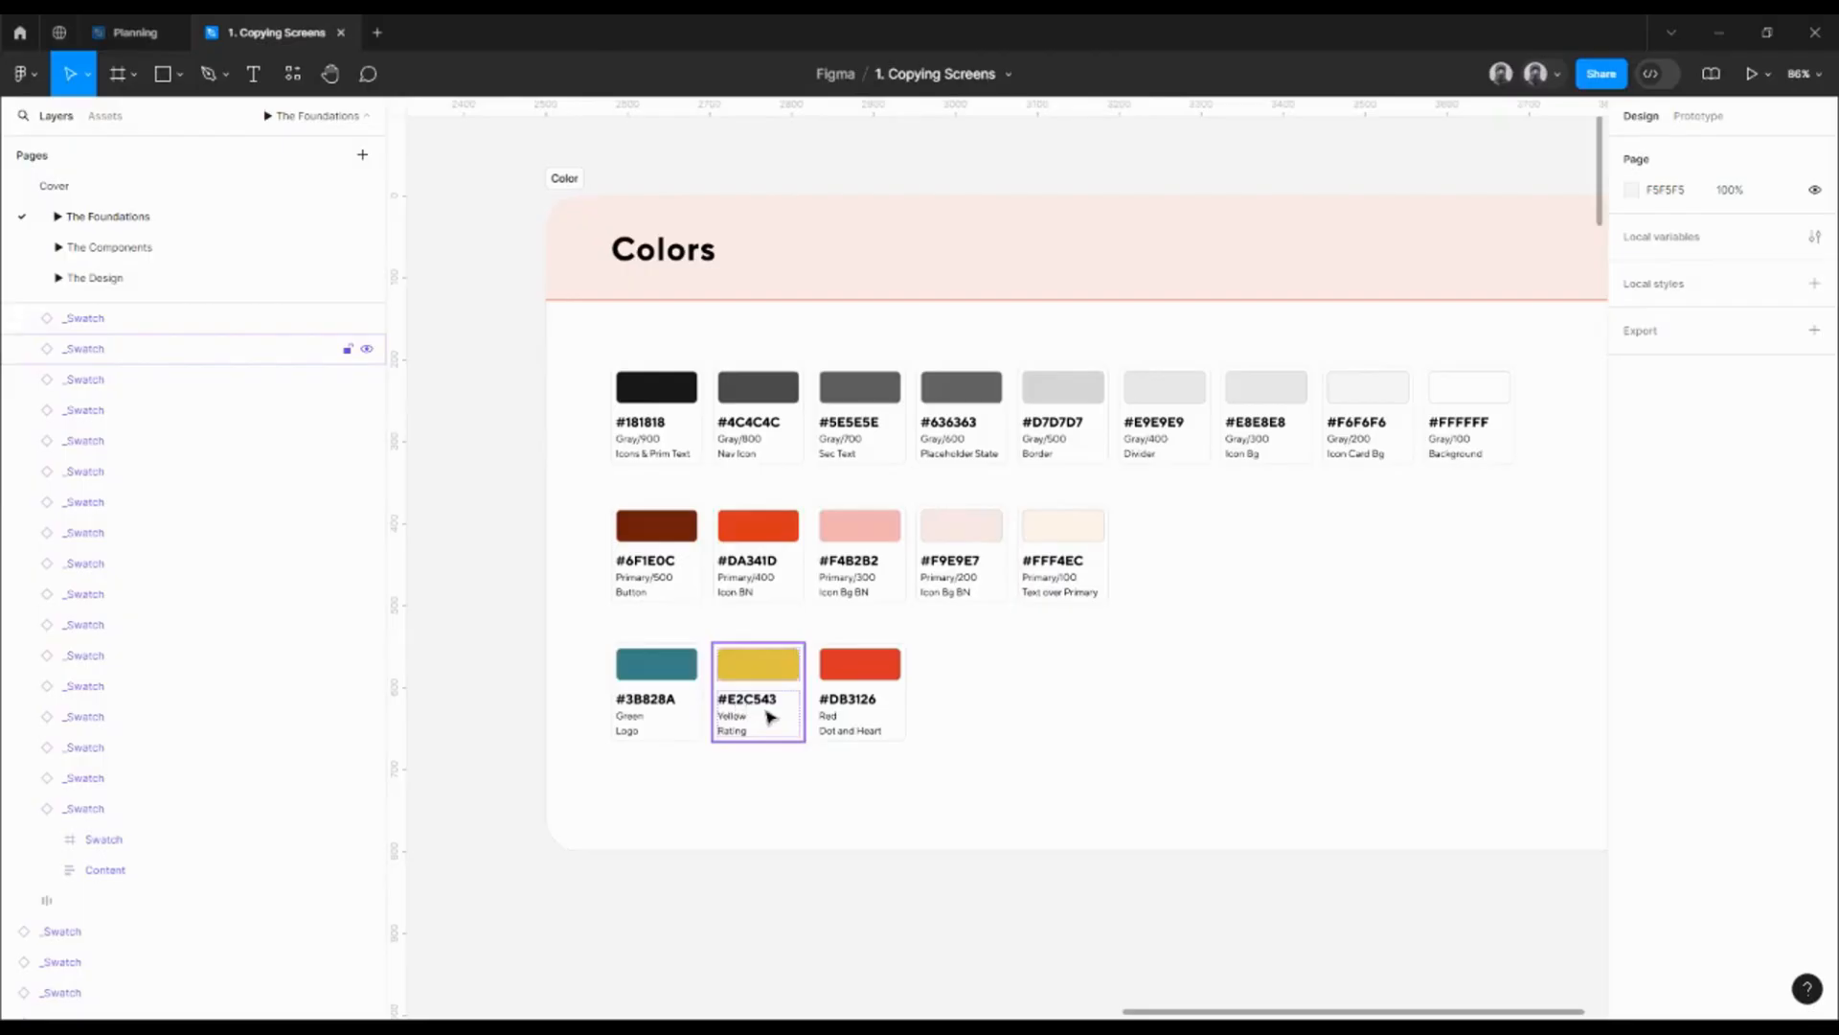
click(663, 721)
key(Escape)
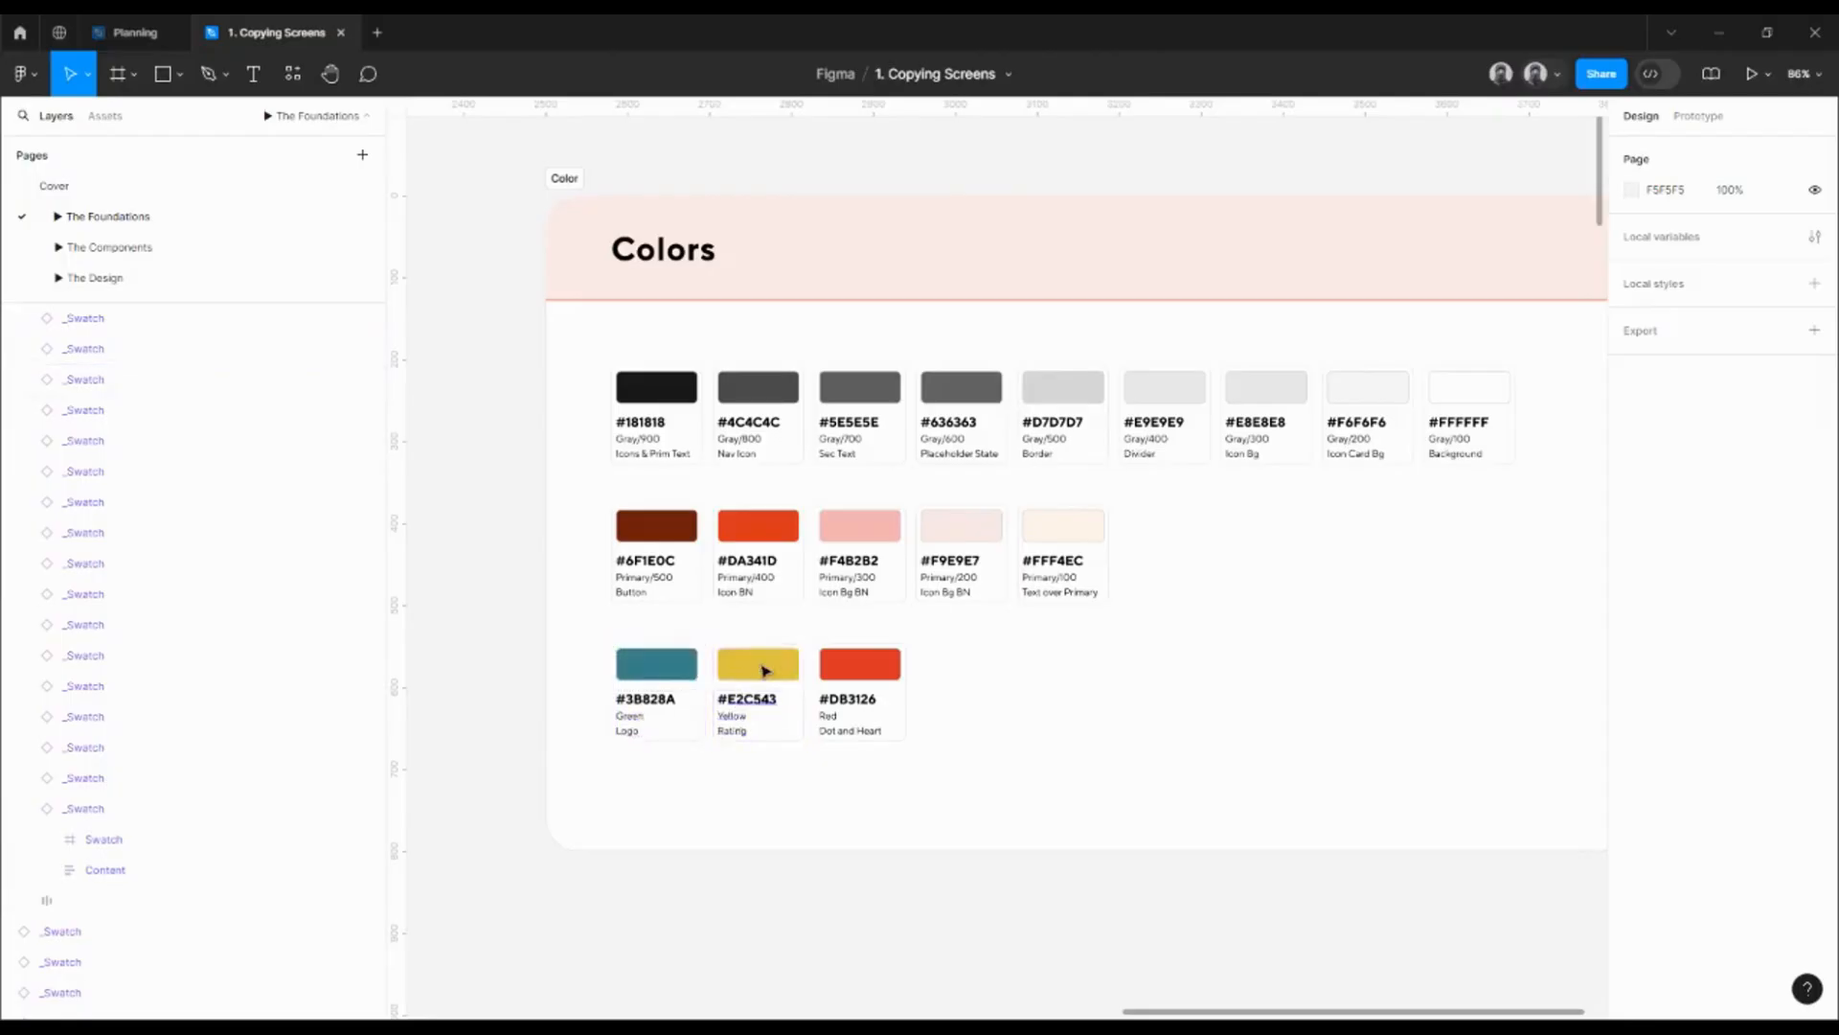
scroll(910, 800, down, 3)
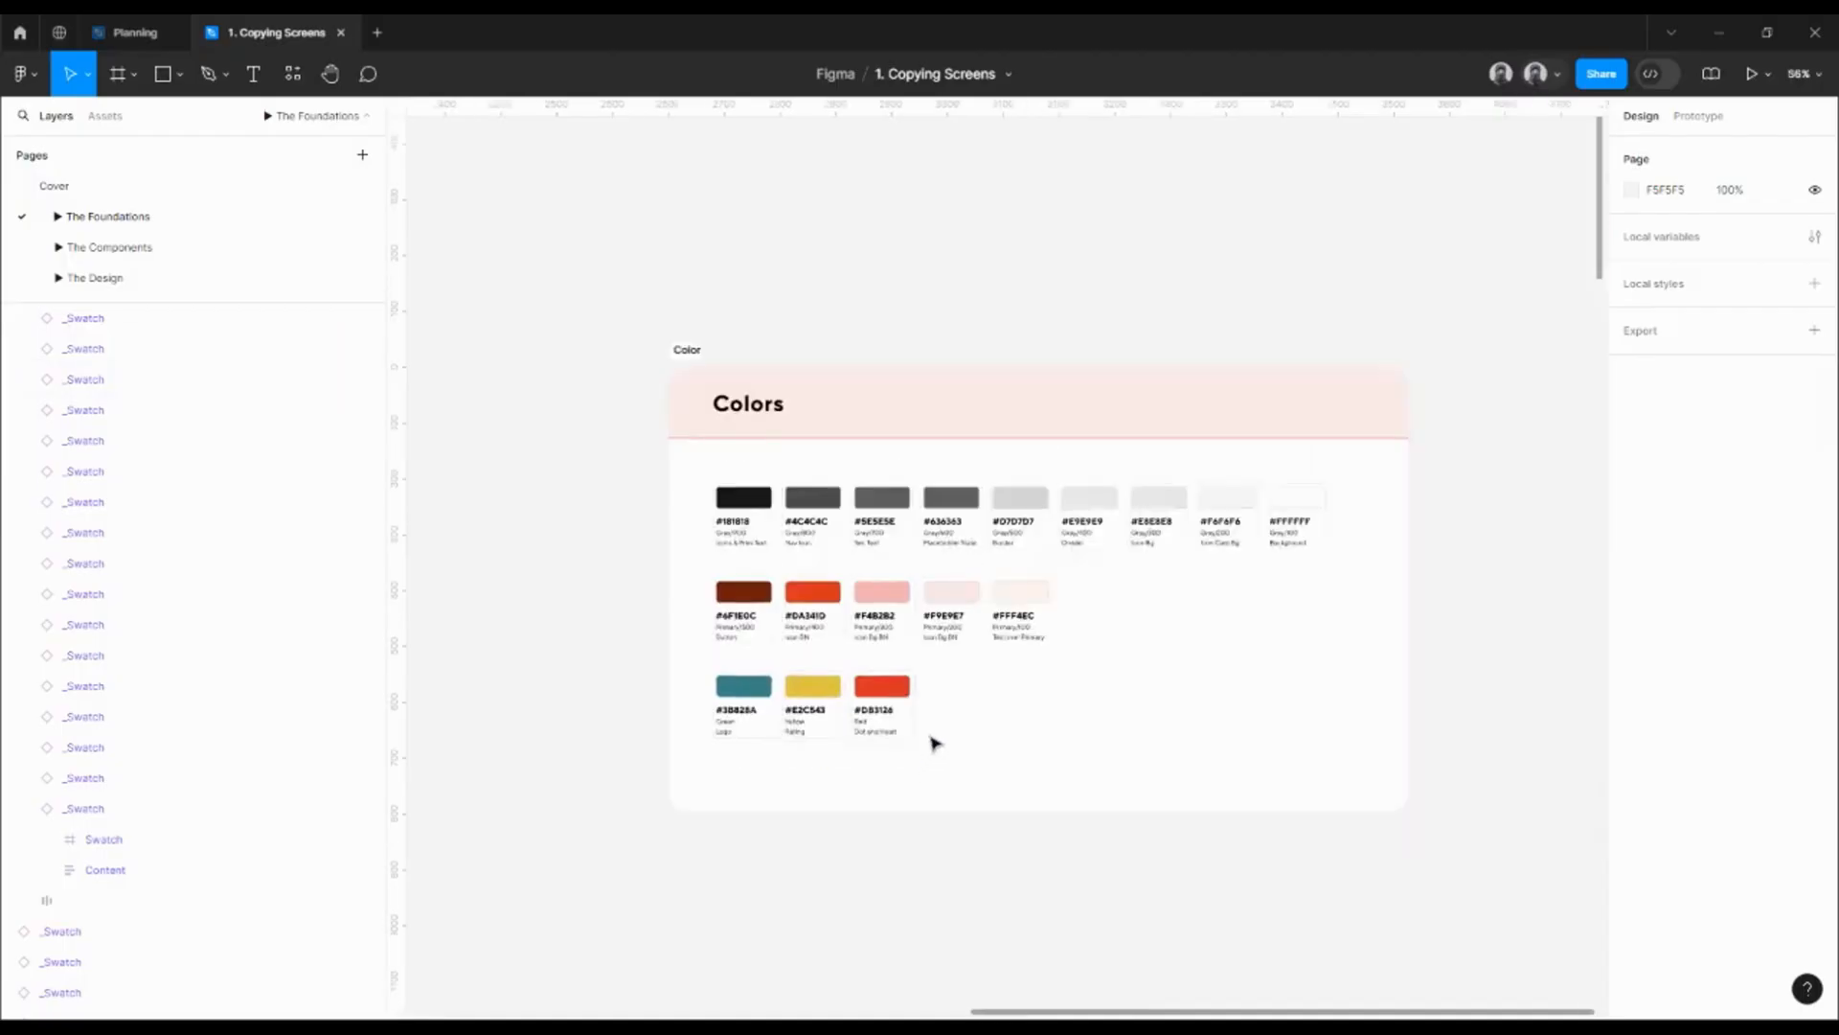
drag(579, 670, 545, 561)
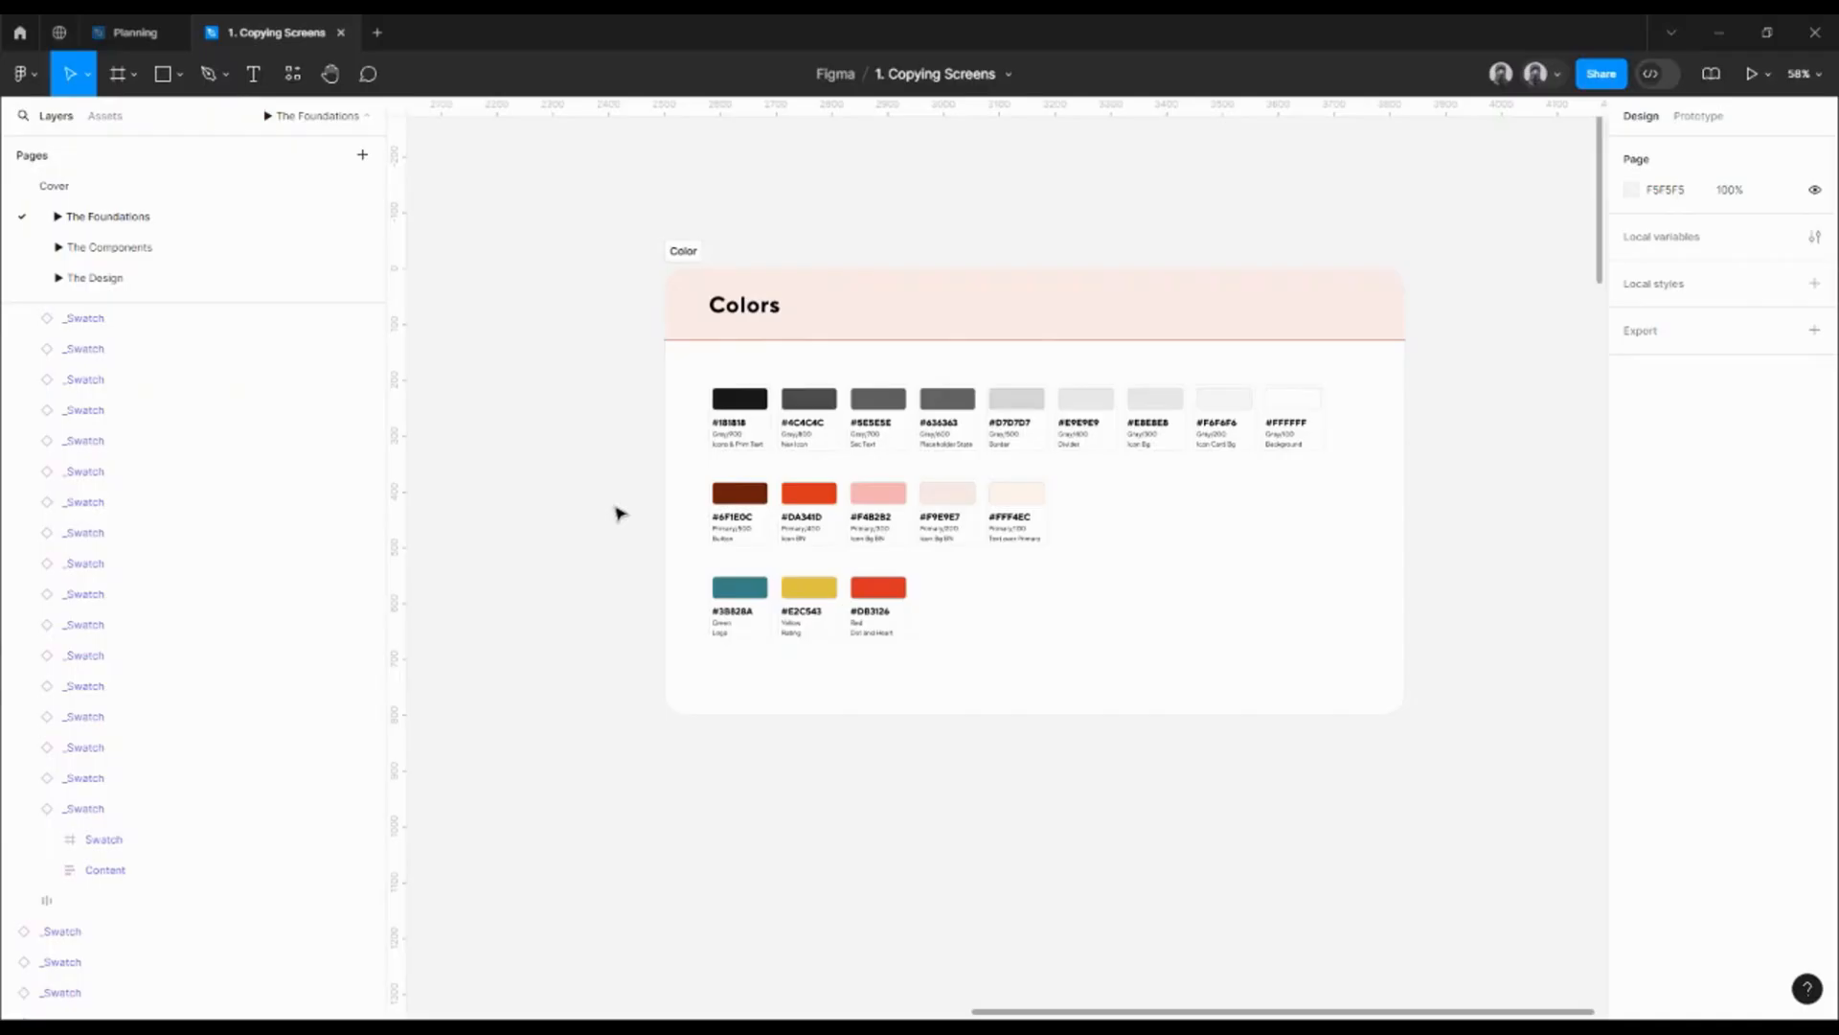
ctrl+scroll(825, 357, up, 3)
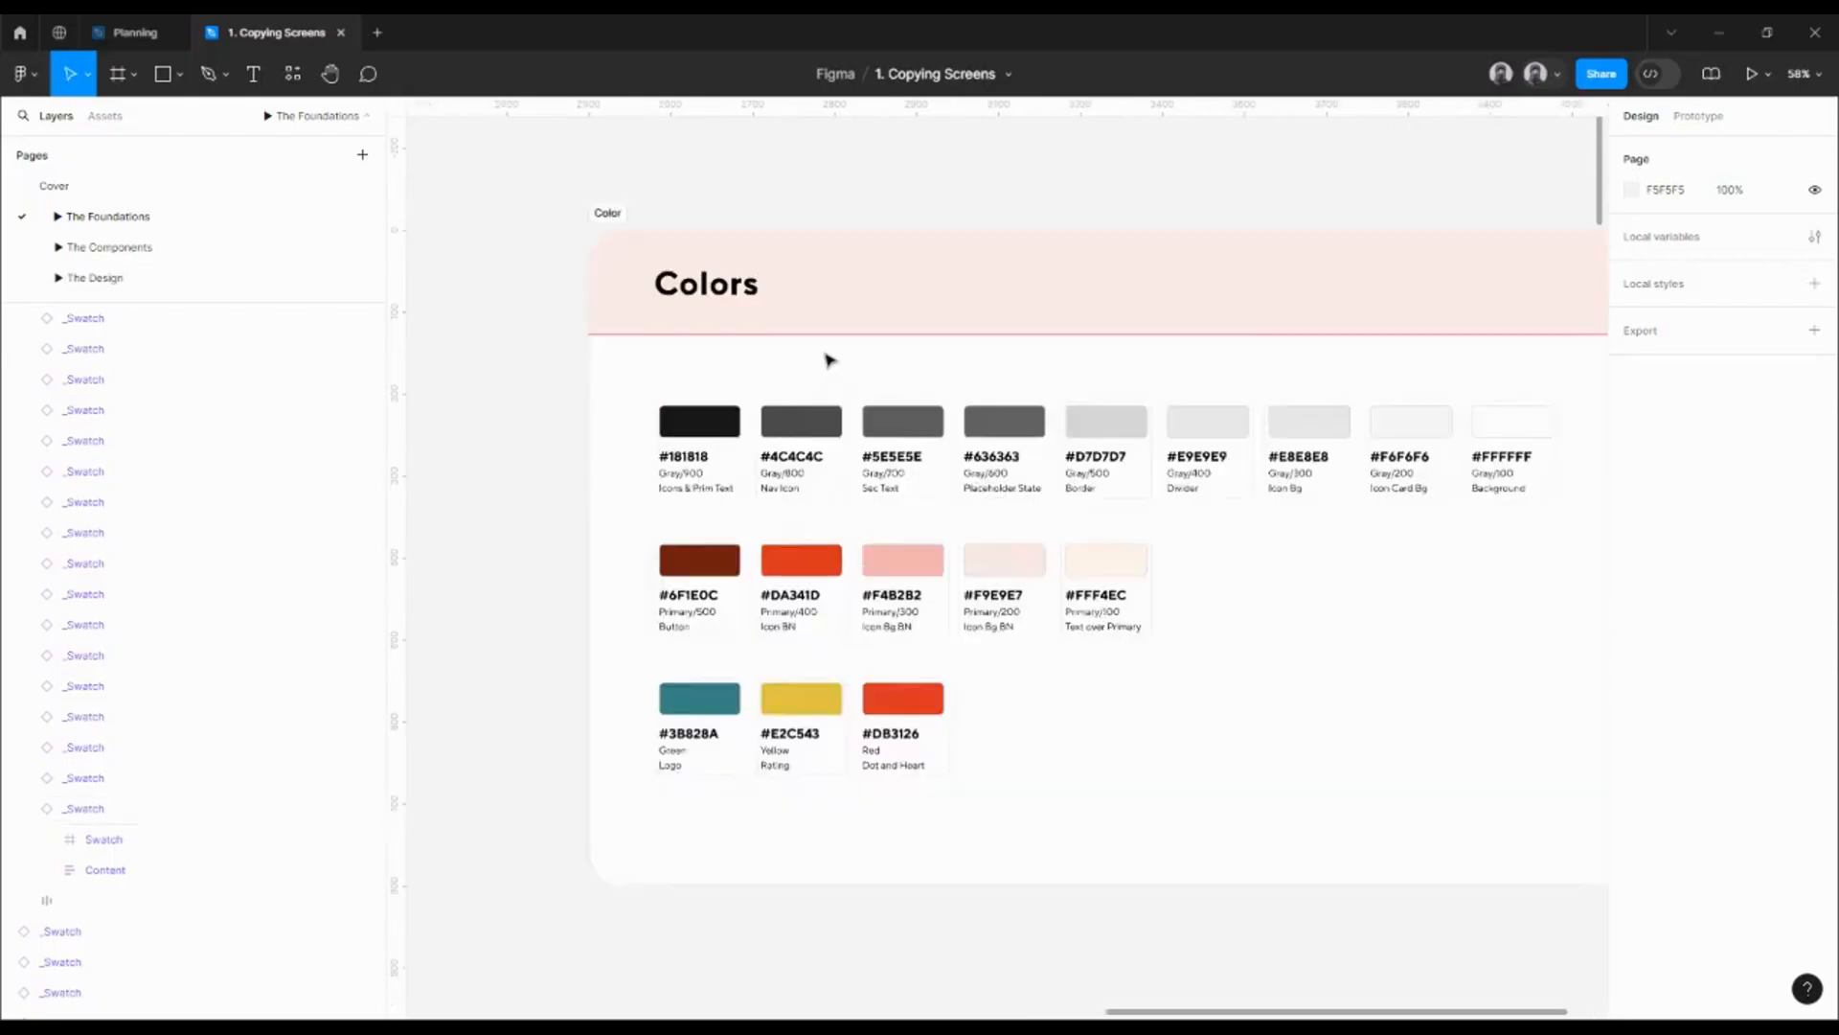
click(696, 434)
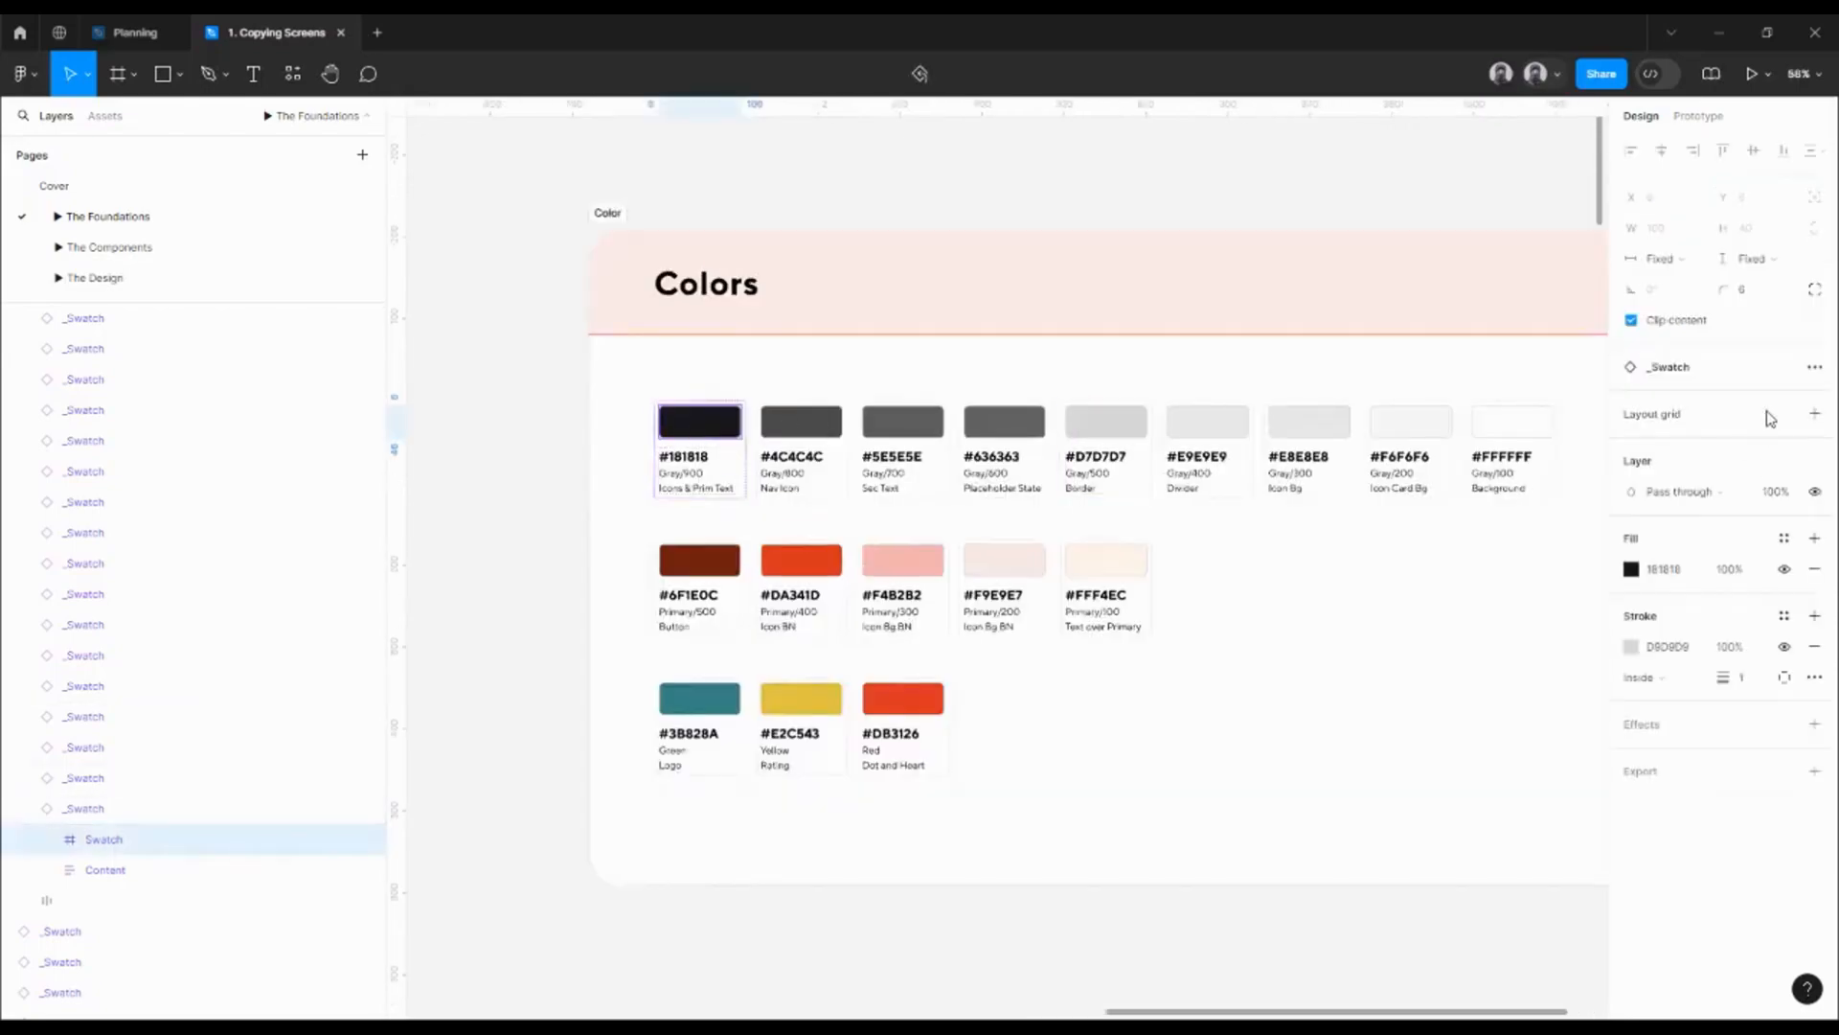
ctrl+scroll(689, 476, up, 5)
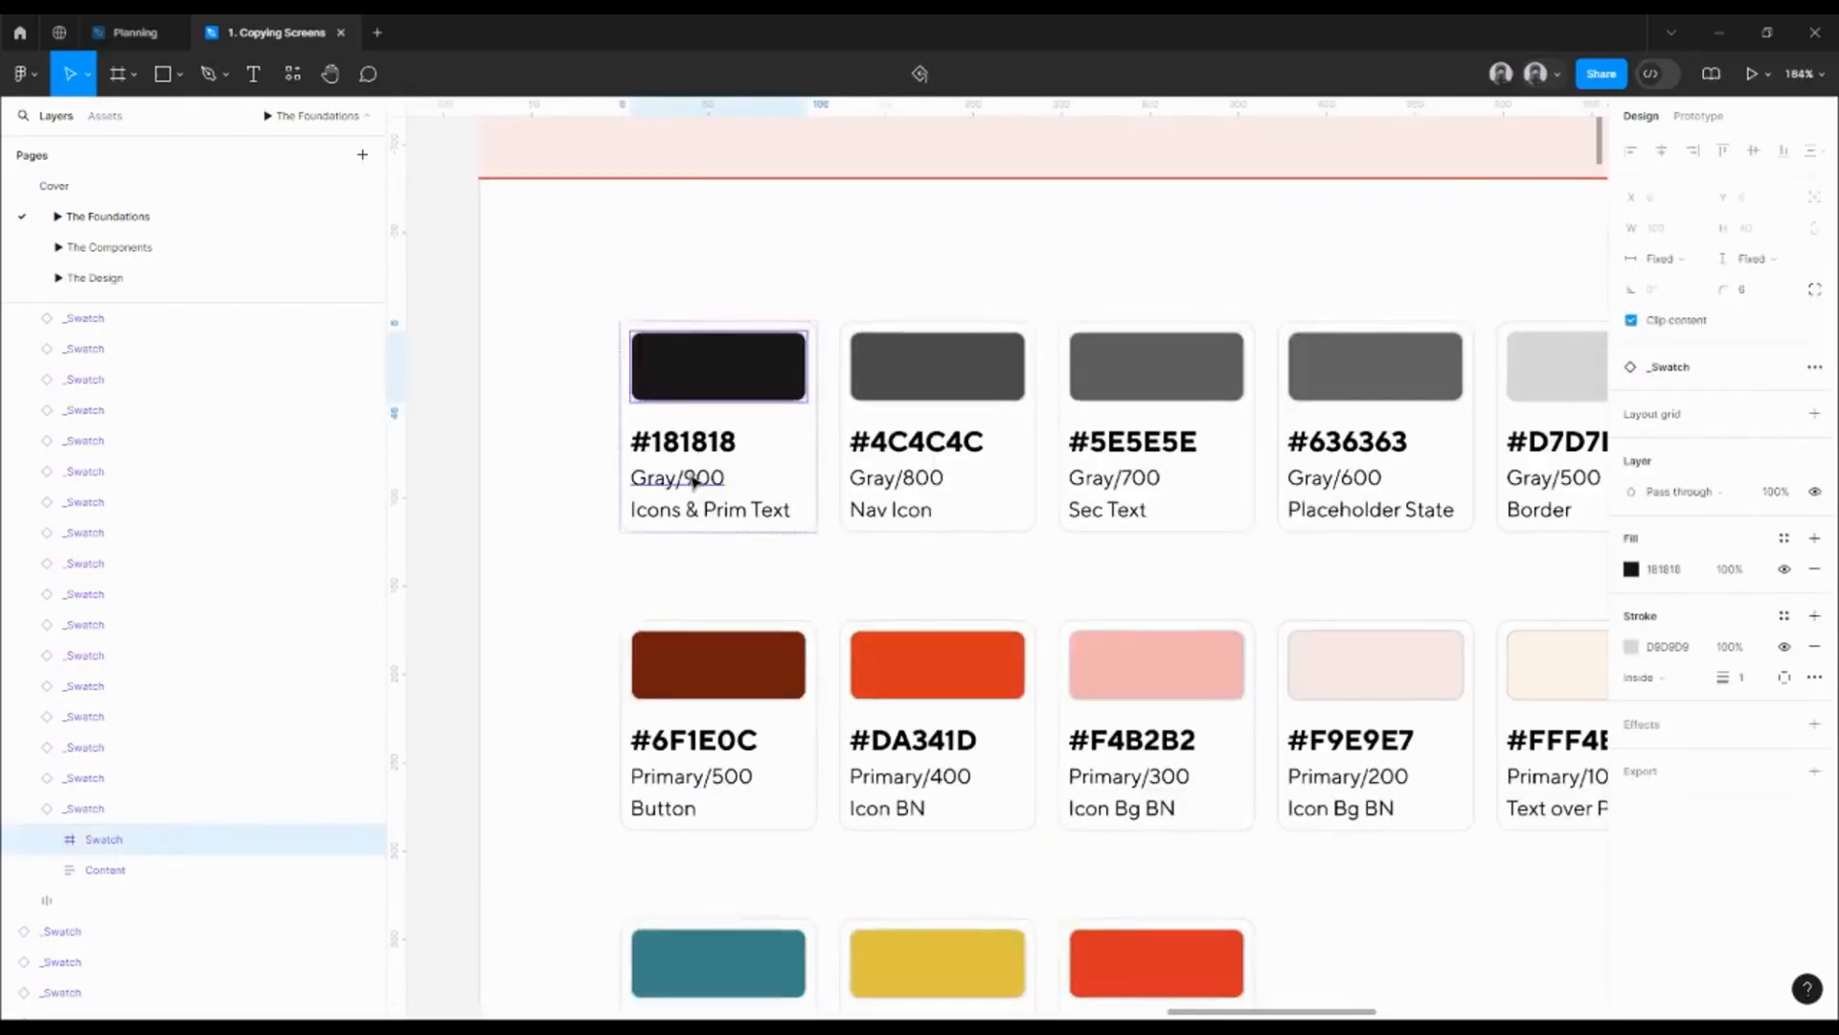
double_click(720, 481)
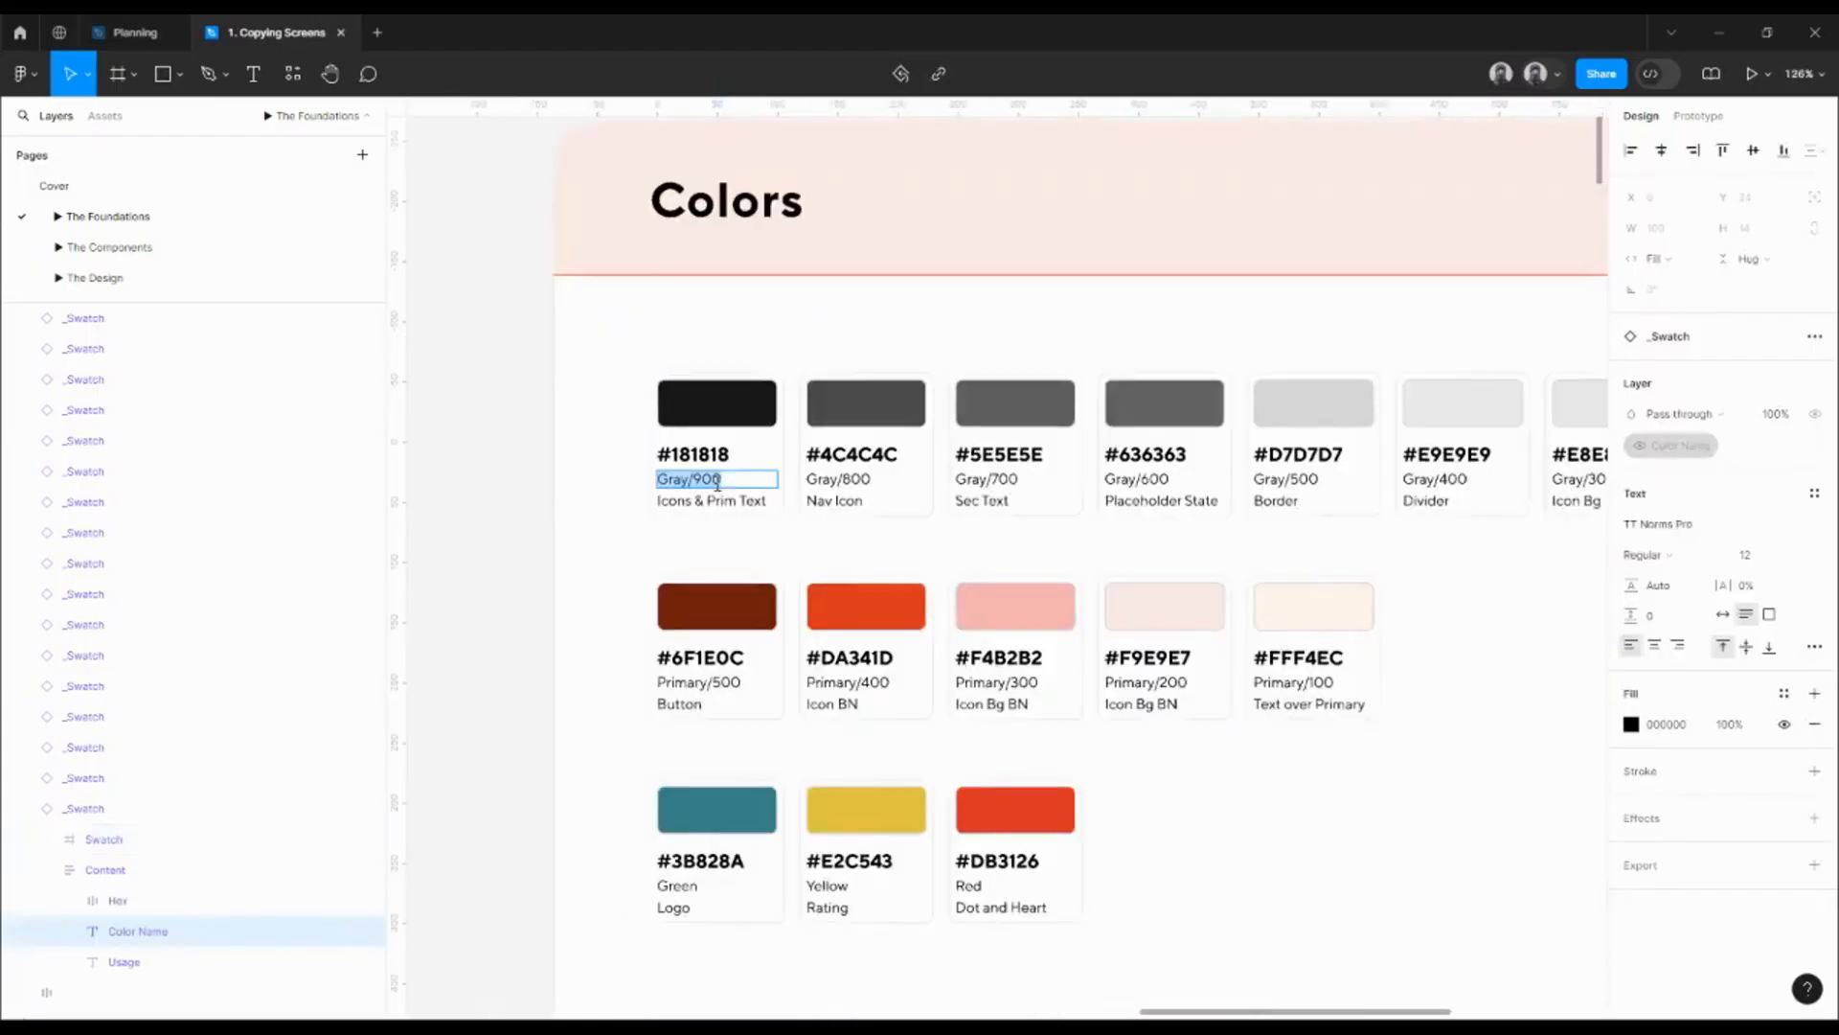
key(Escape)
- Create a colour style named Gray/900 from the fill of the #181818 swatch
click(681, 399)
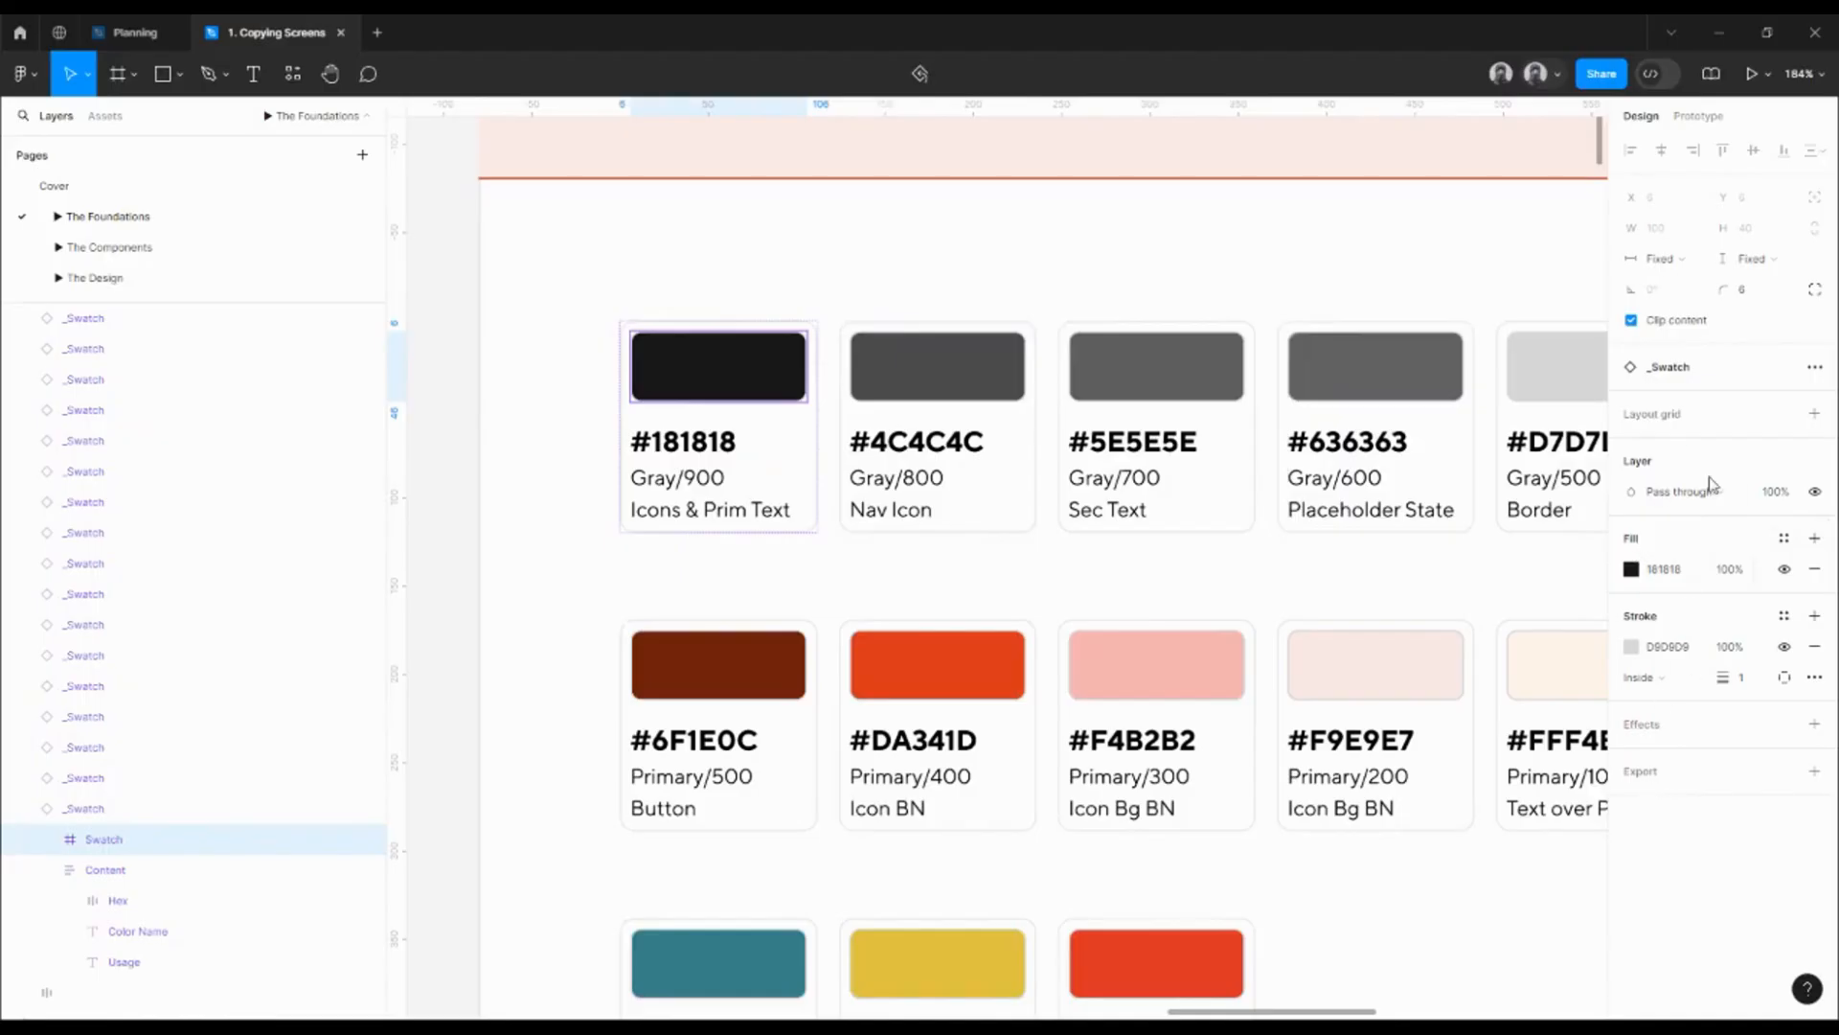
click(1785, 542)
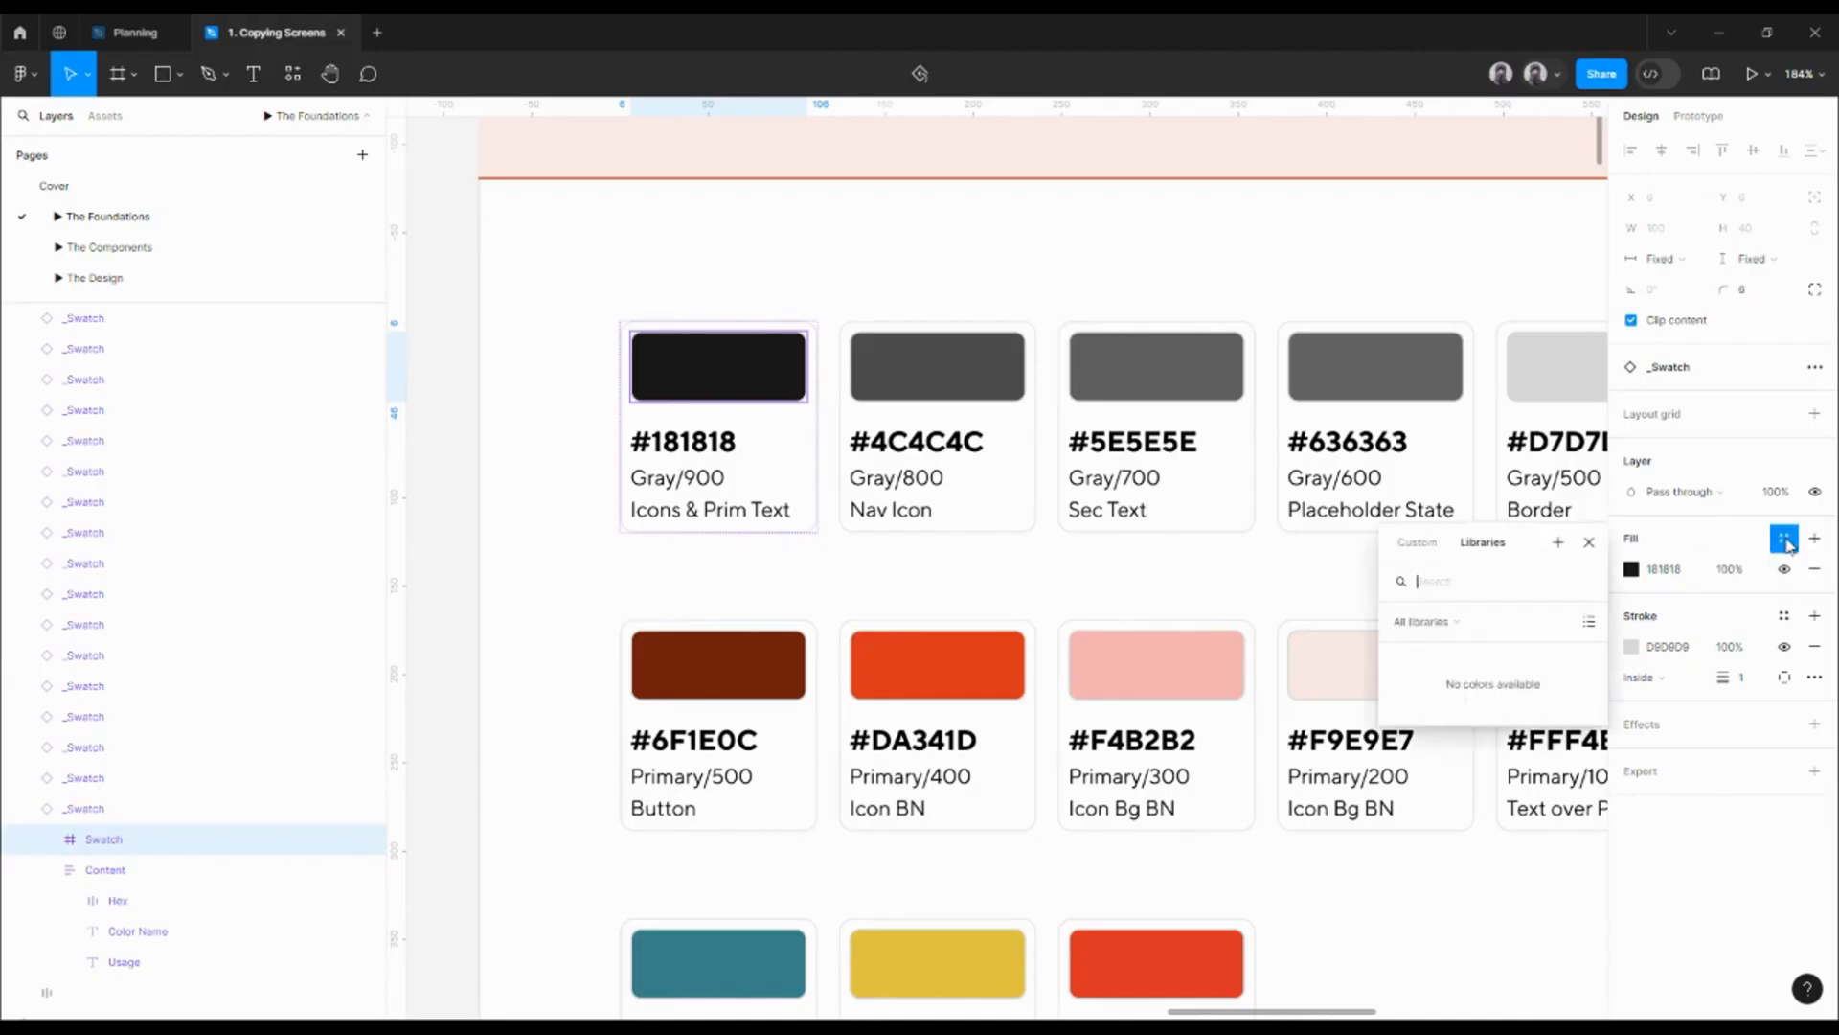
click(1559, 544)
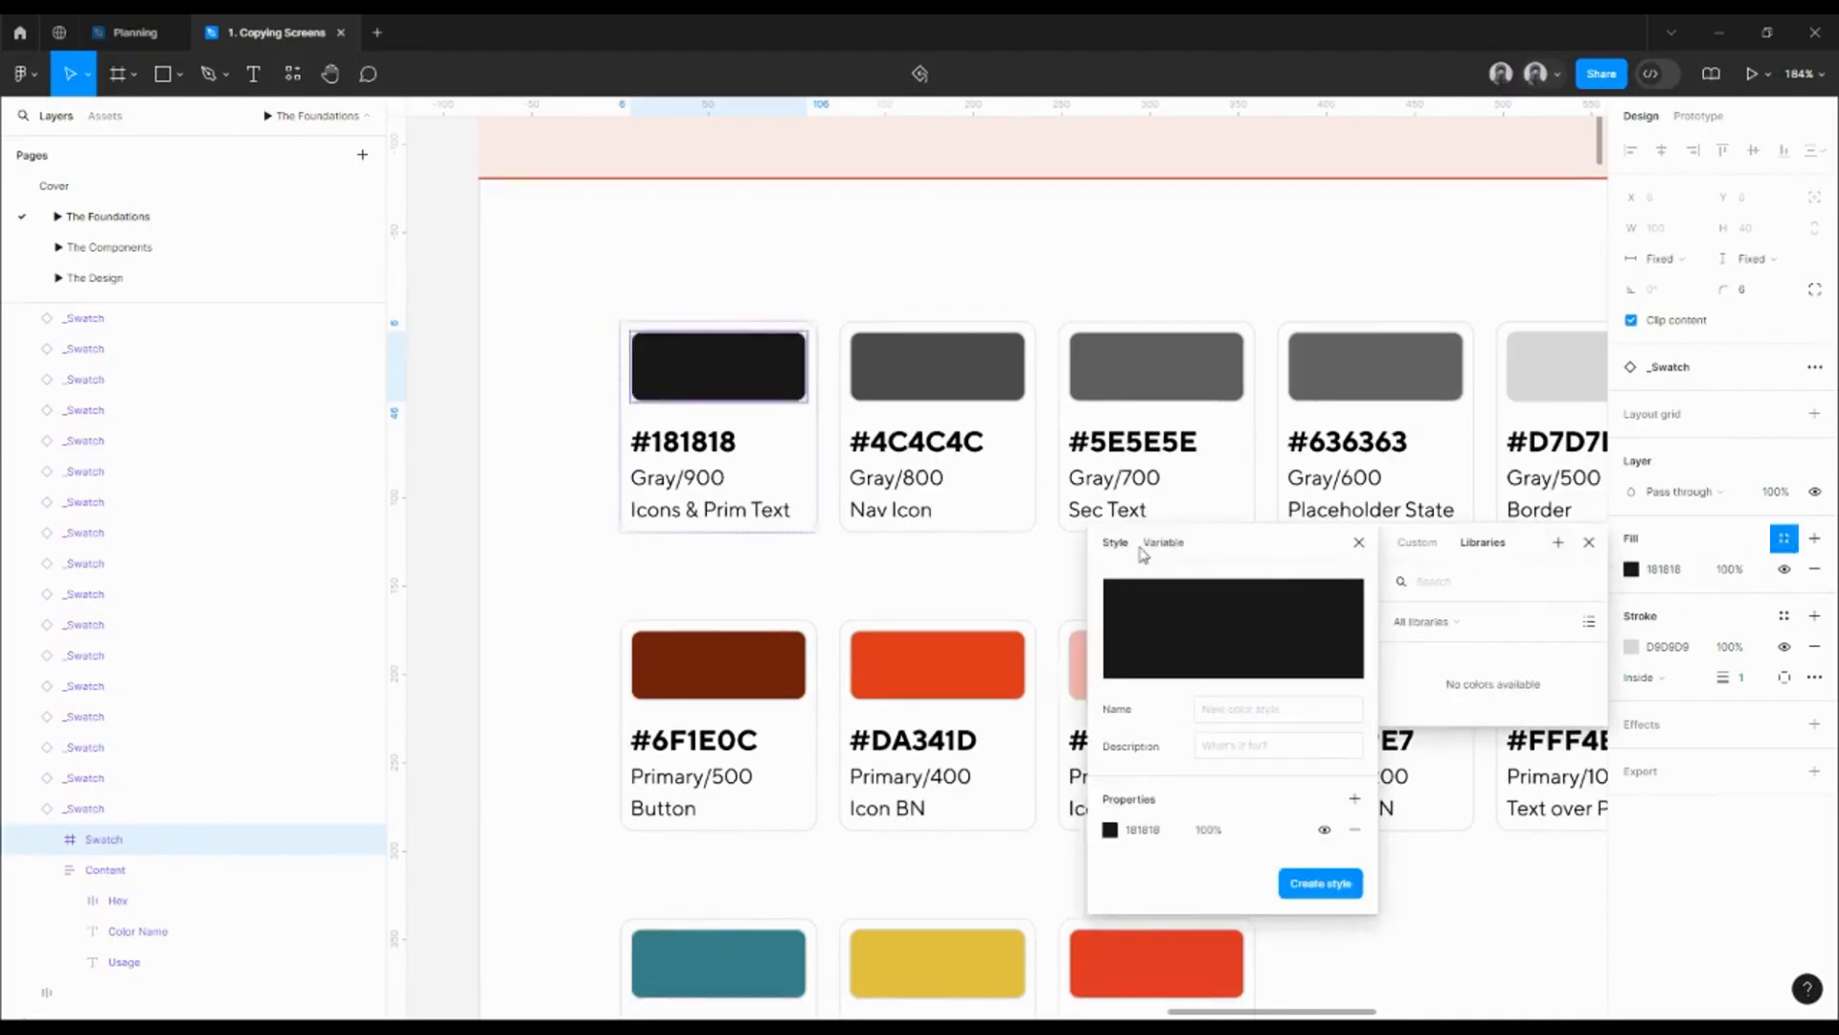
click(1146, 546)
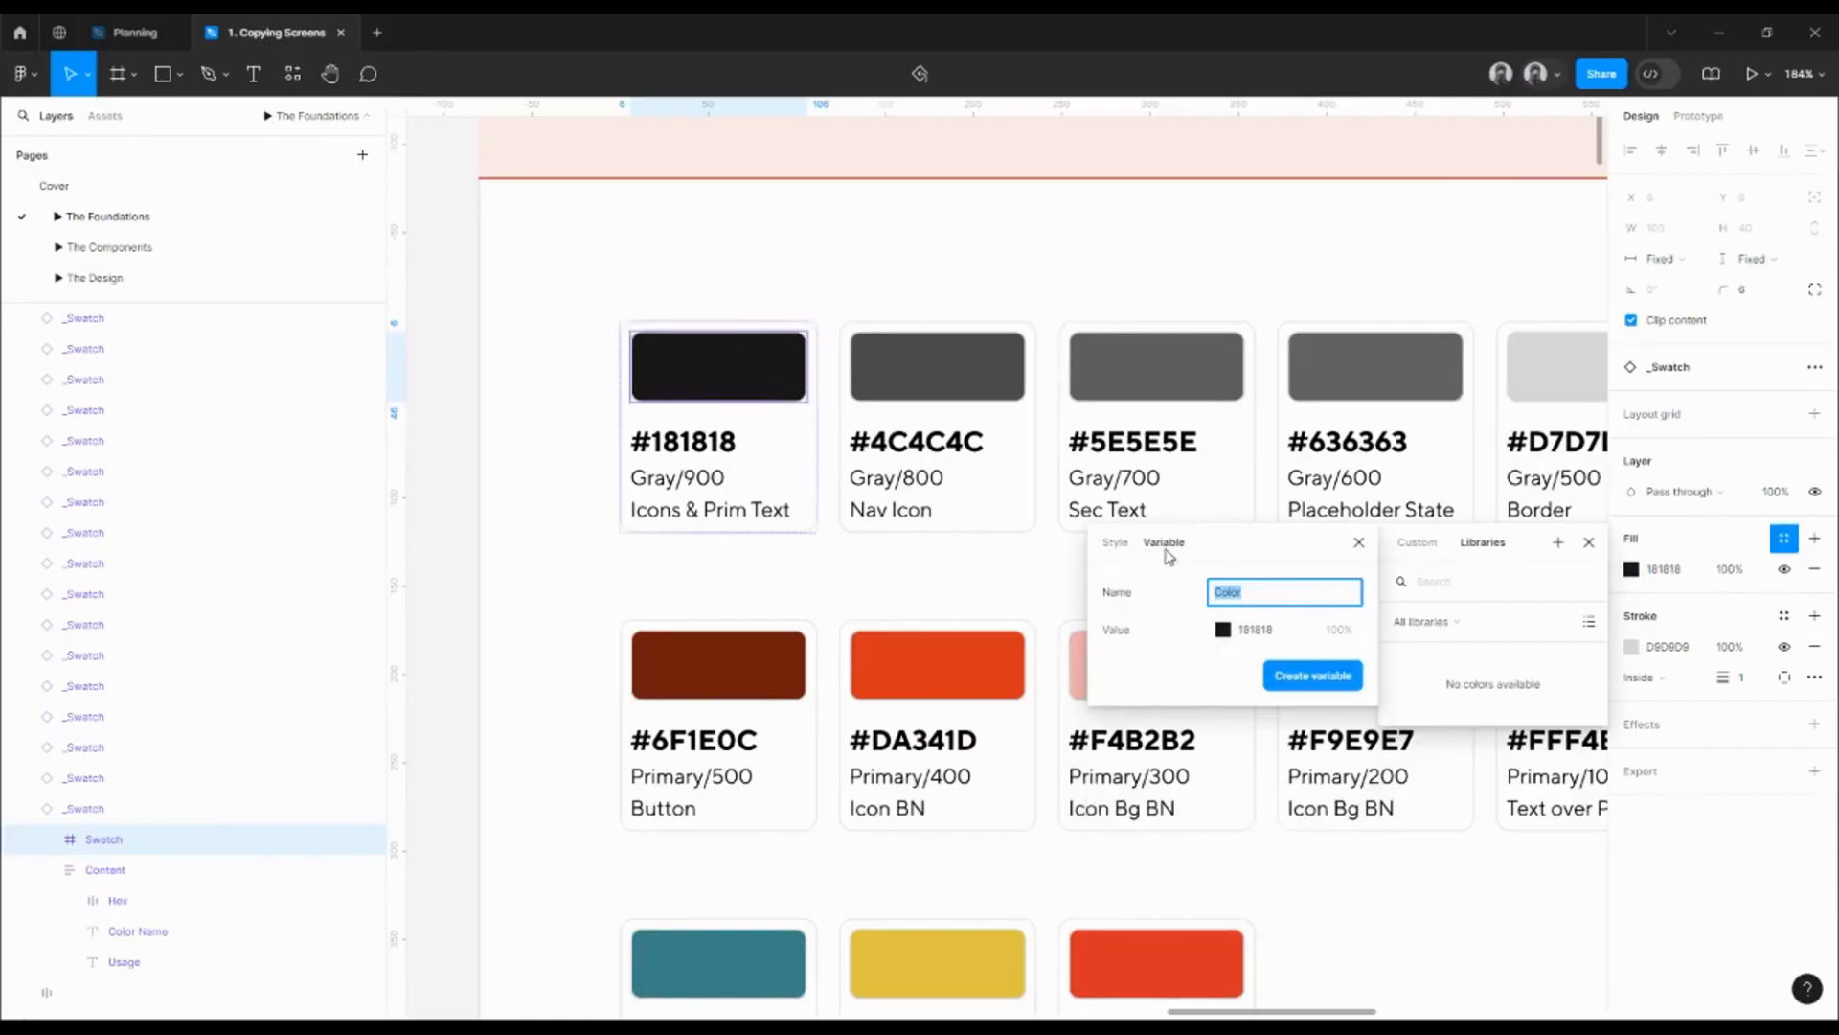
click(1119, 544)
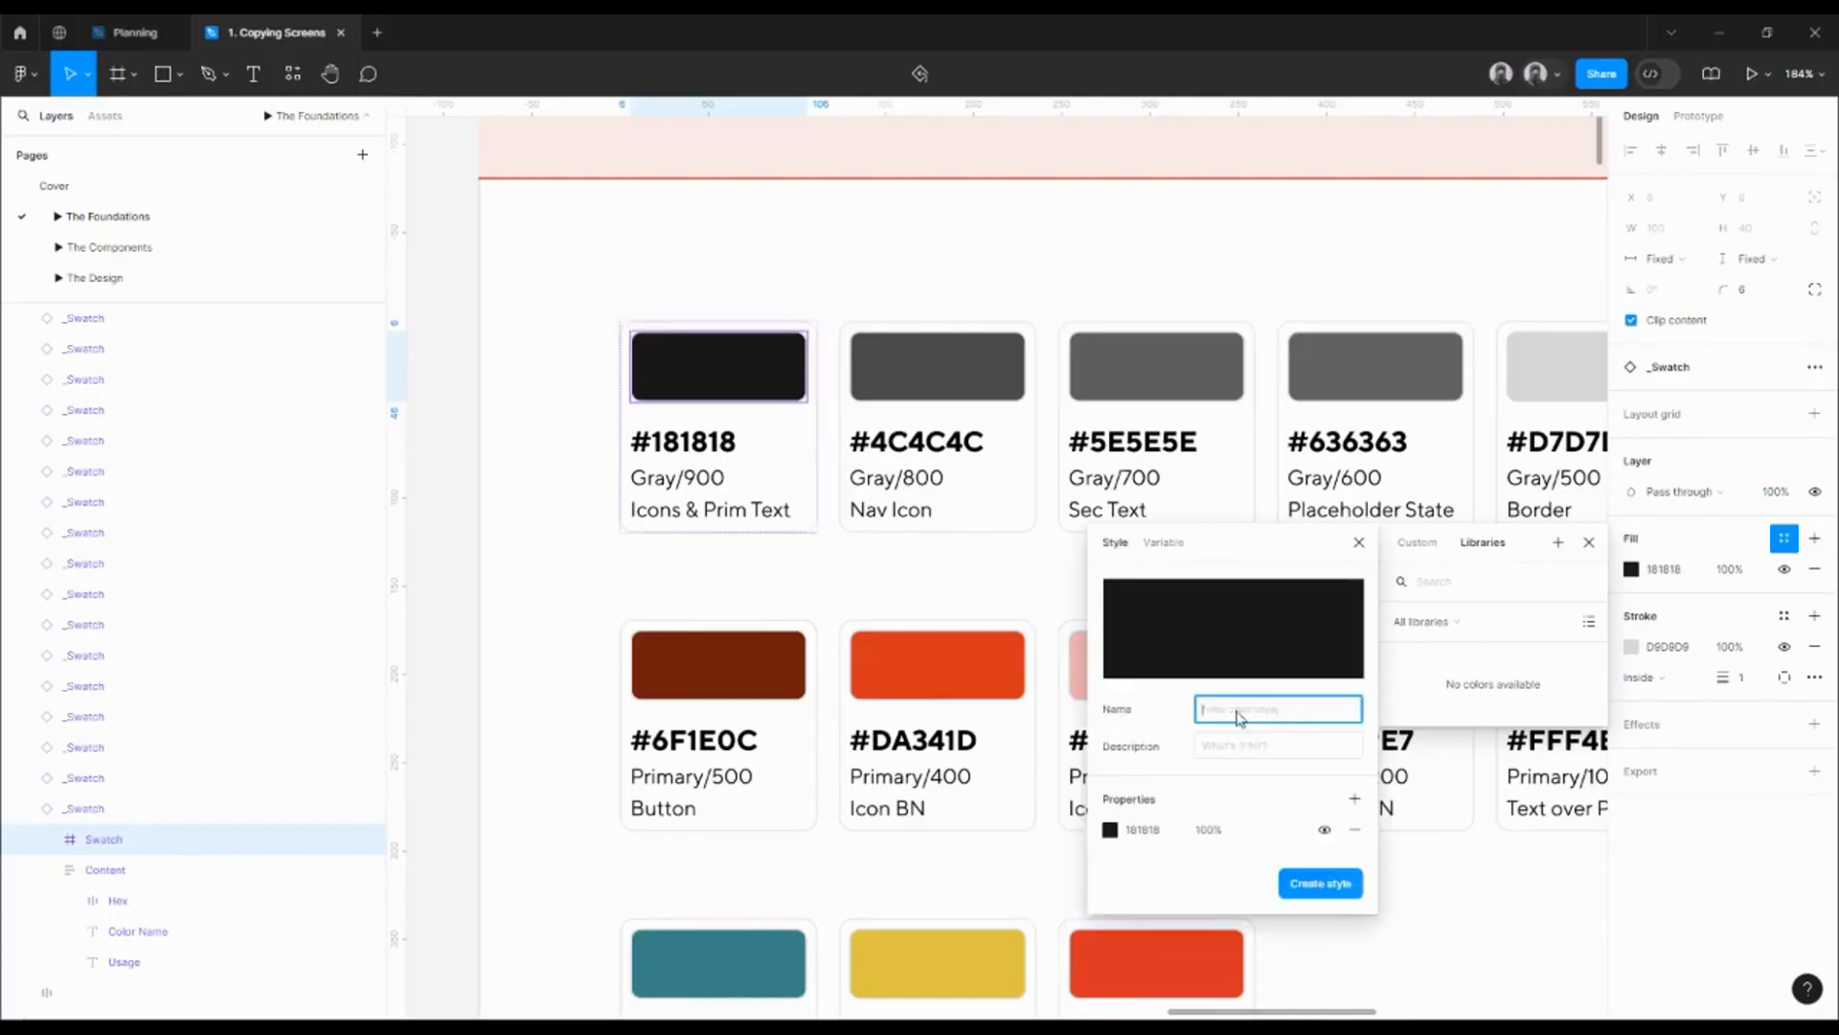
text(Gray/900)
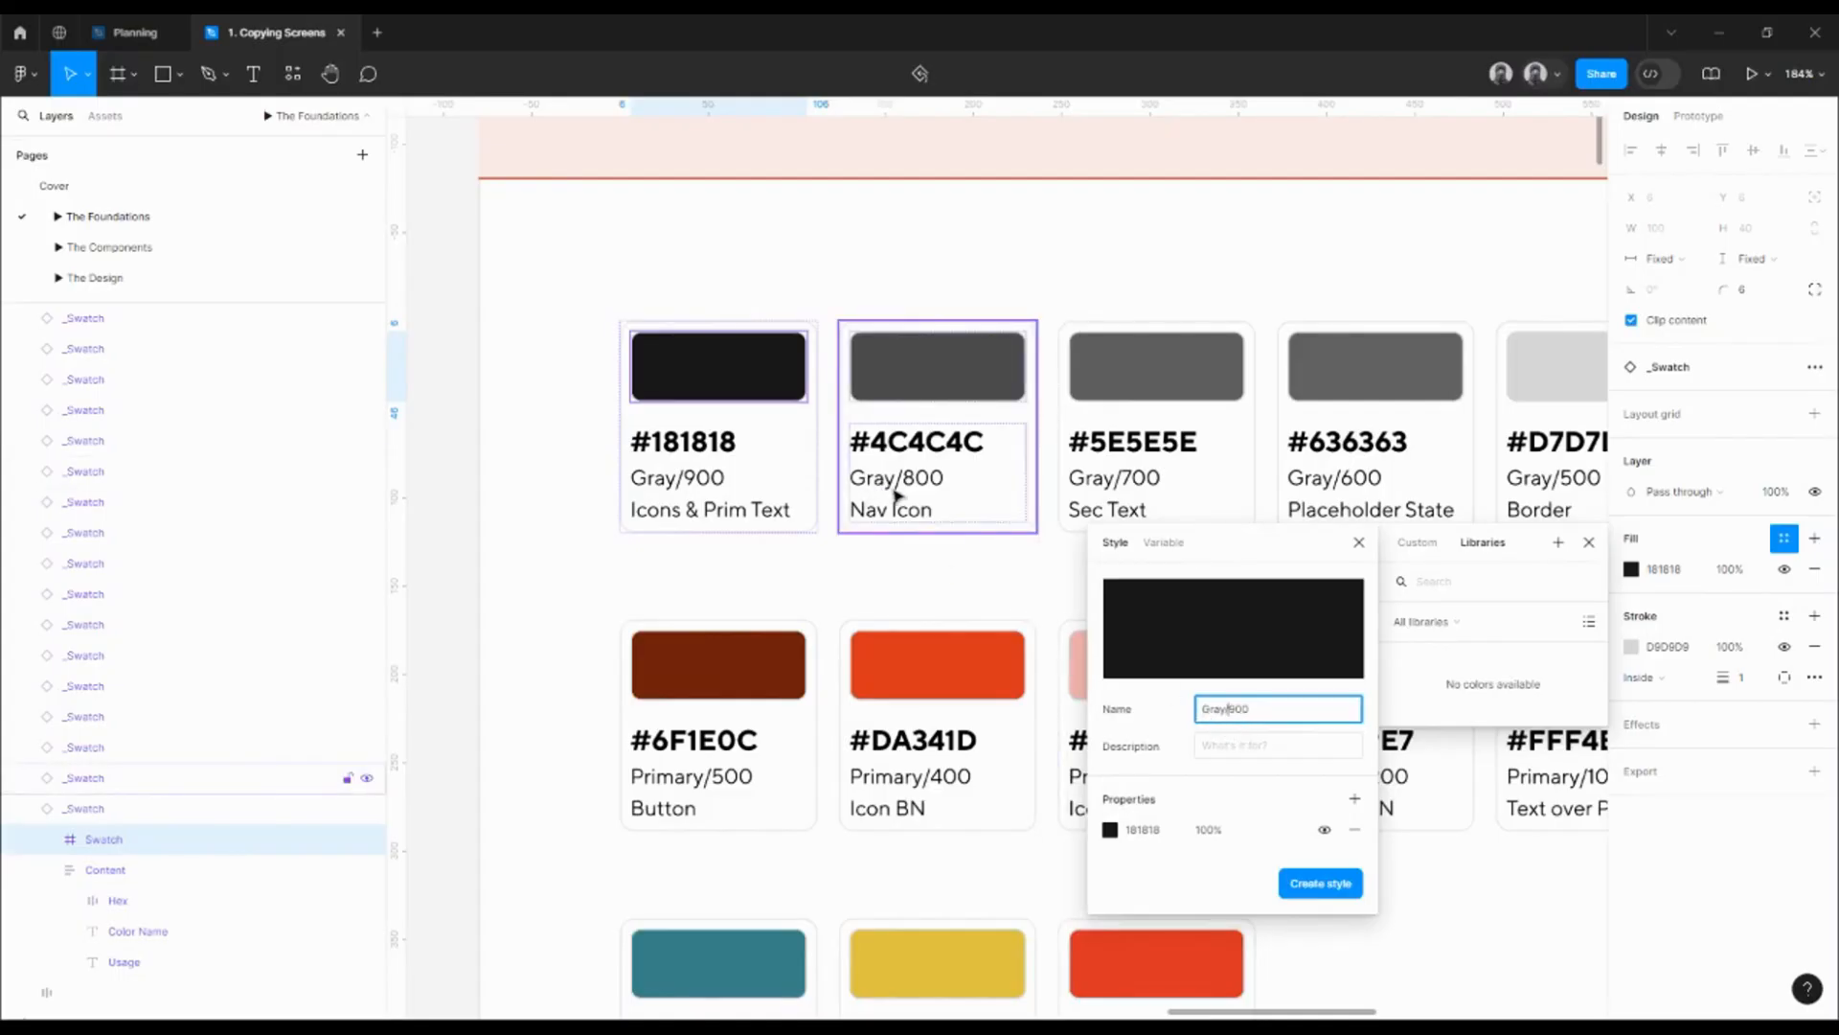
click(1321, 883)
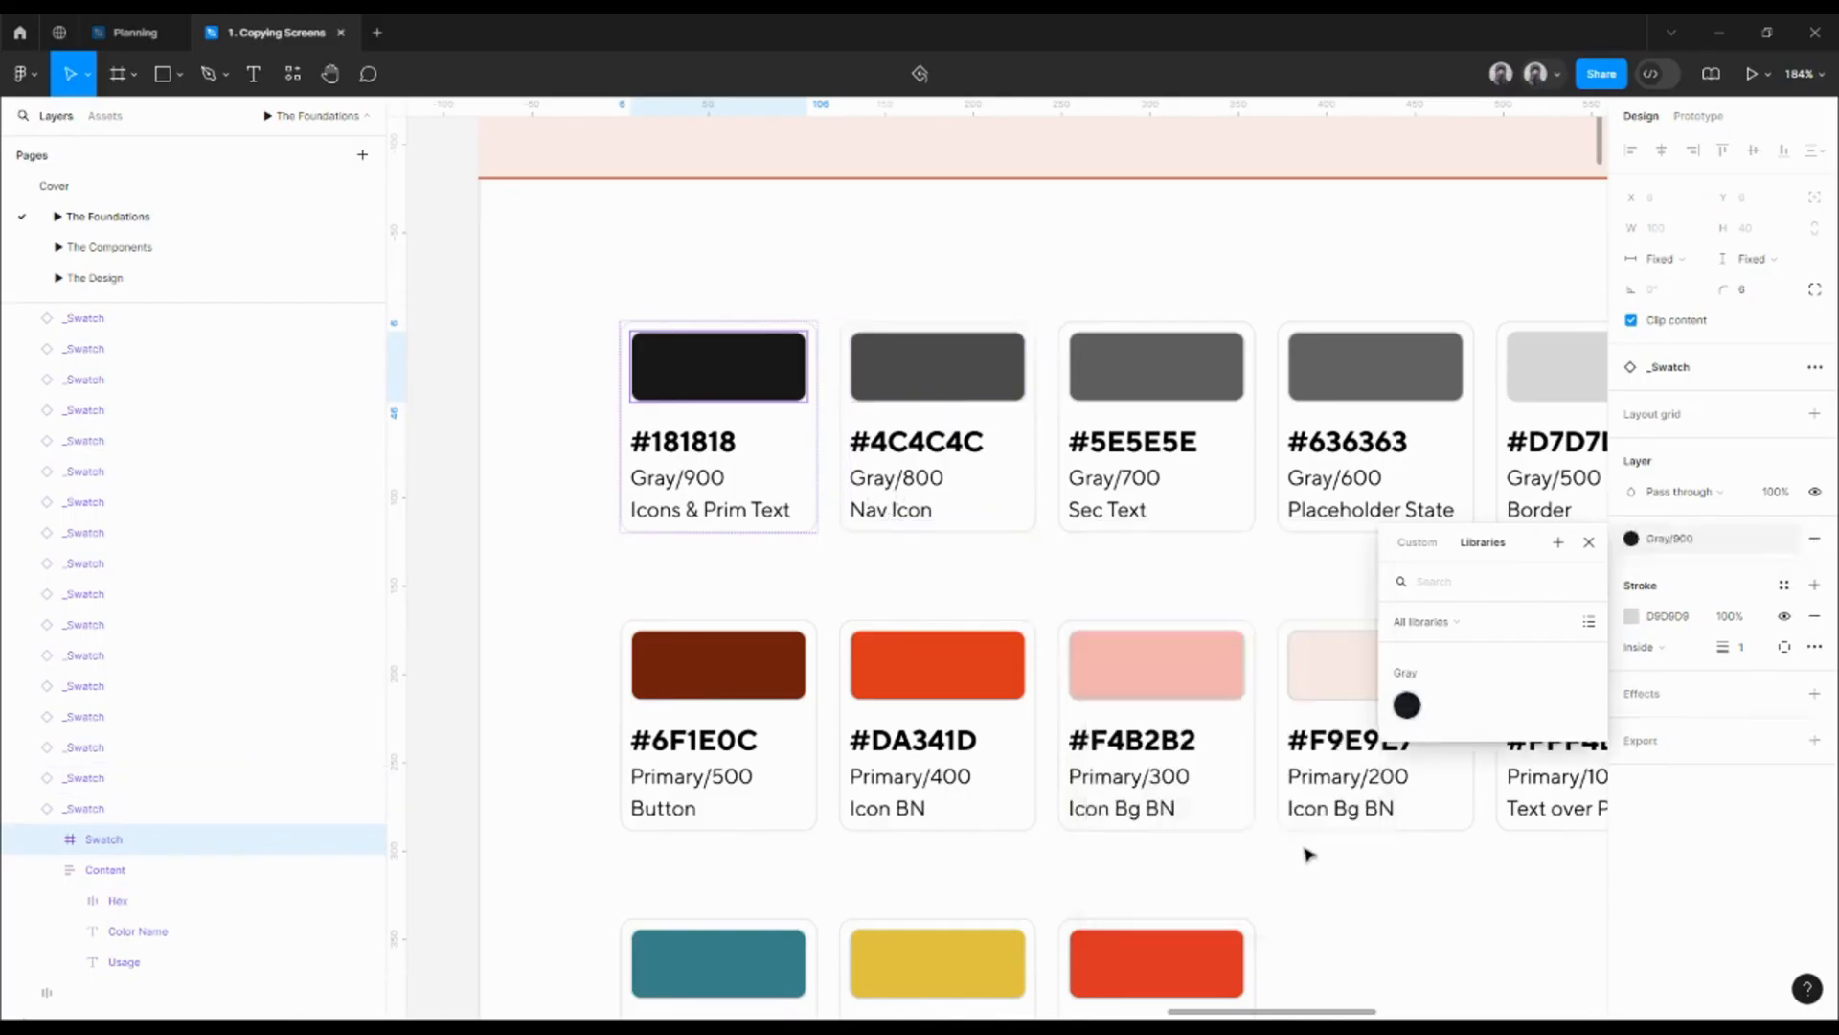
- Deselect the swatch and expand the Gray group in the local colour styles
click(467, 556)
scroll(448, 564, left, 2)
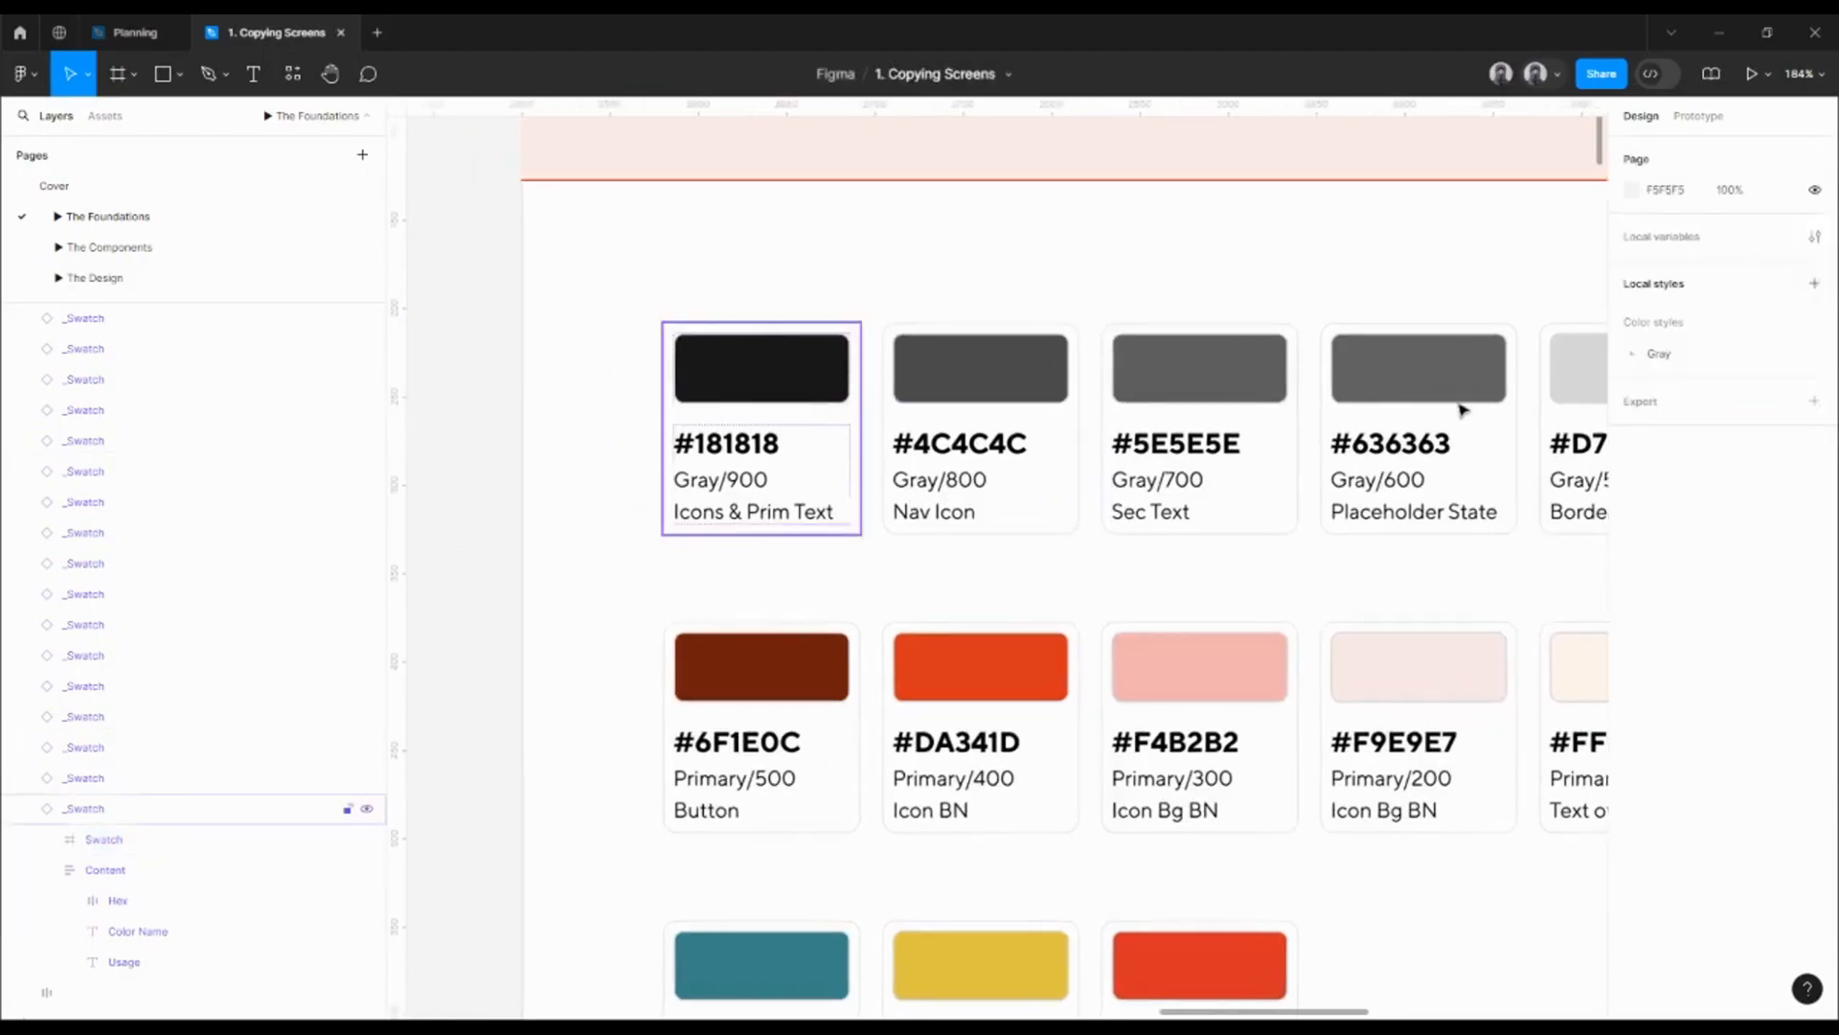
click(1632, 356)
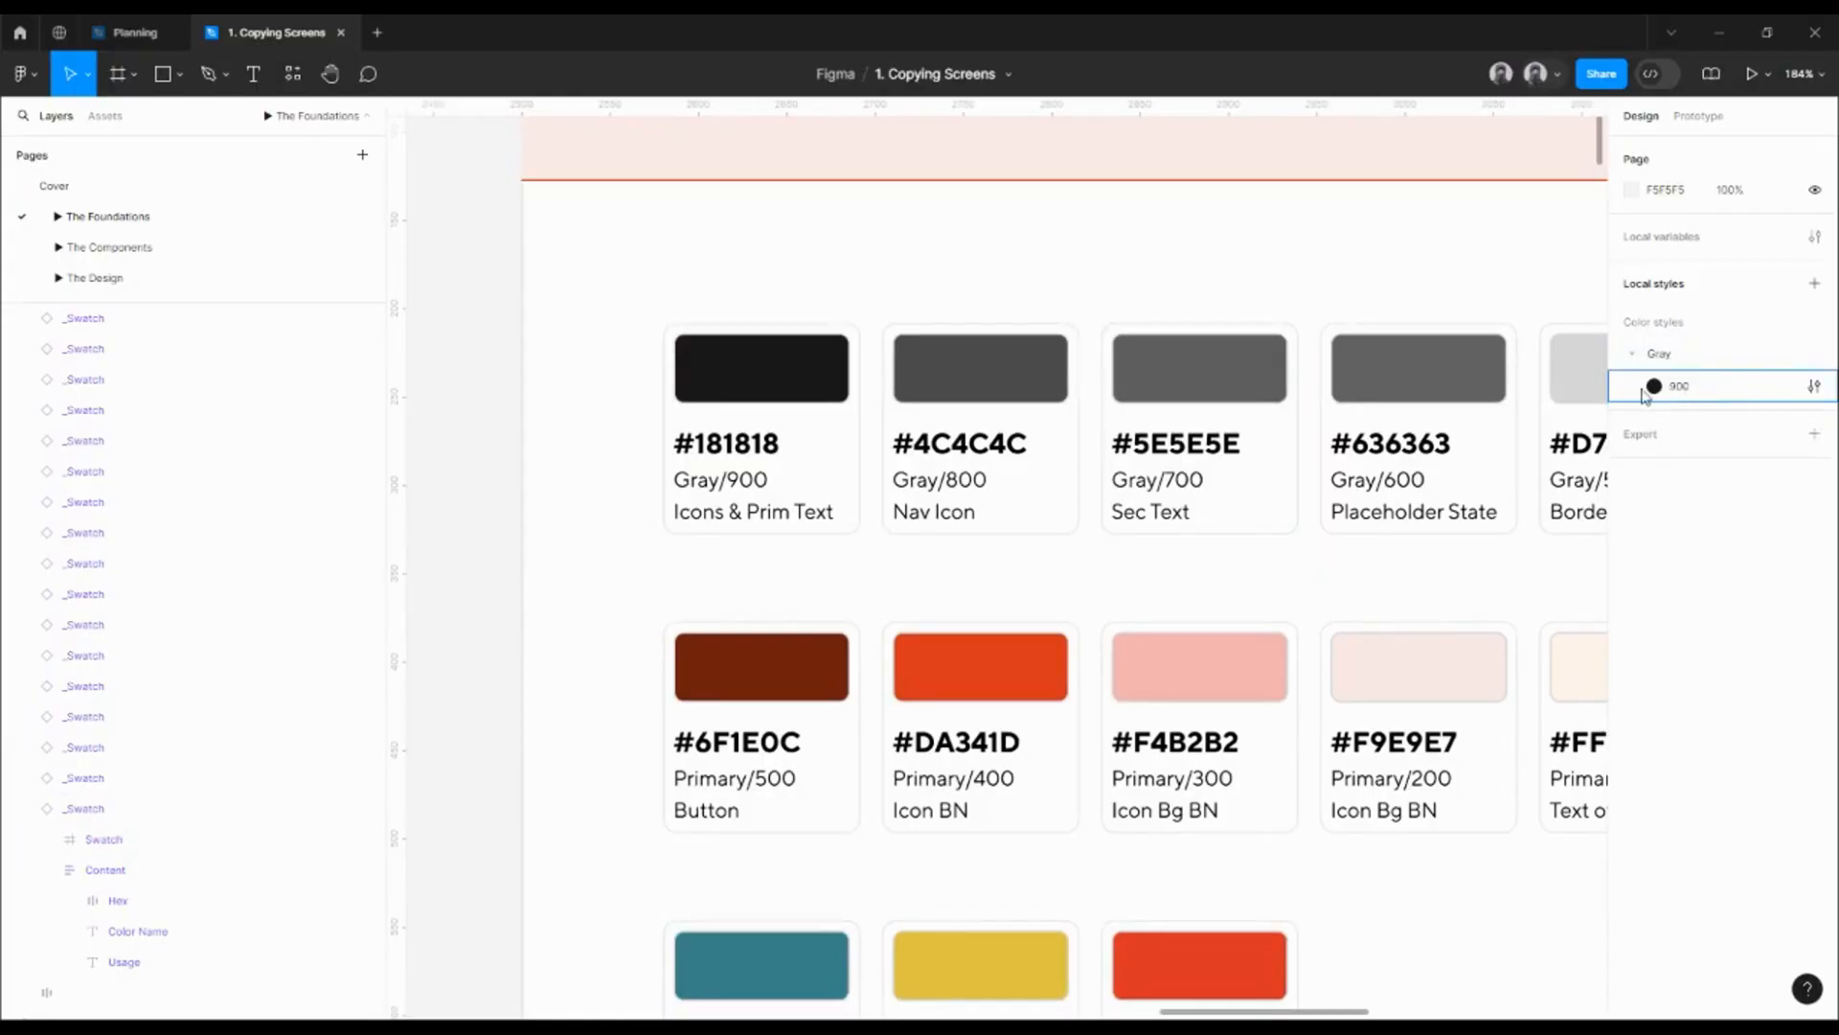
- Create a colour style named Gray/800 from the fill of the #4C4C4C swatch and deselect it
ctrl+click(961, 481)
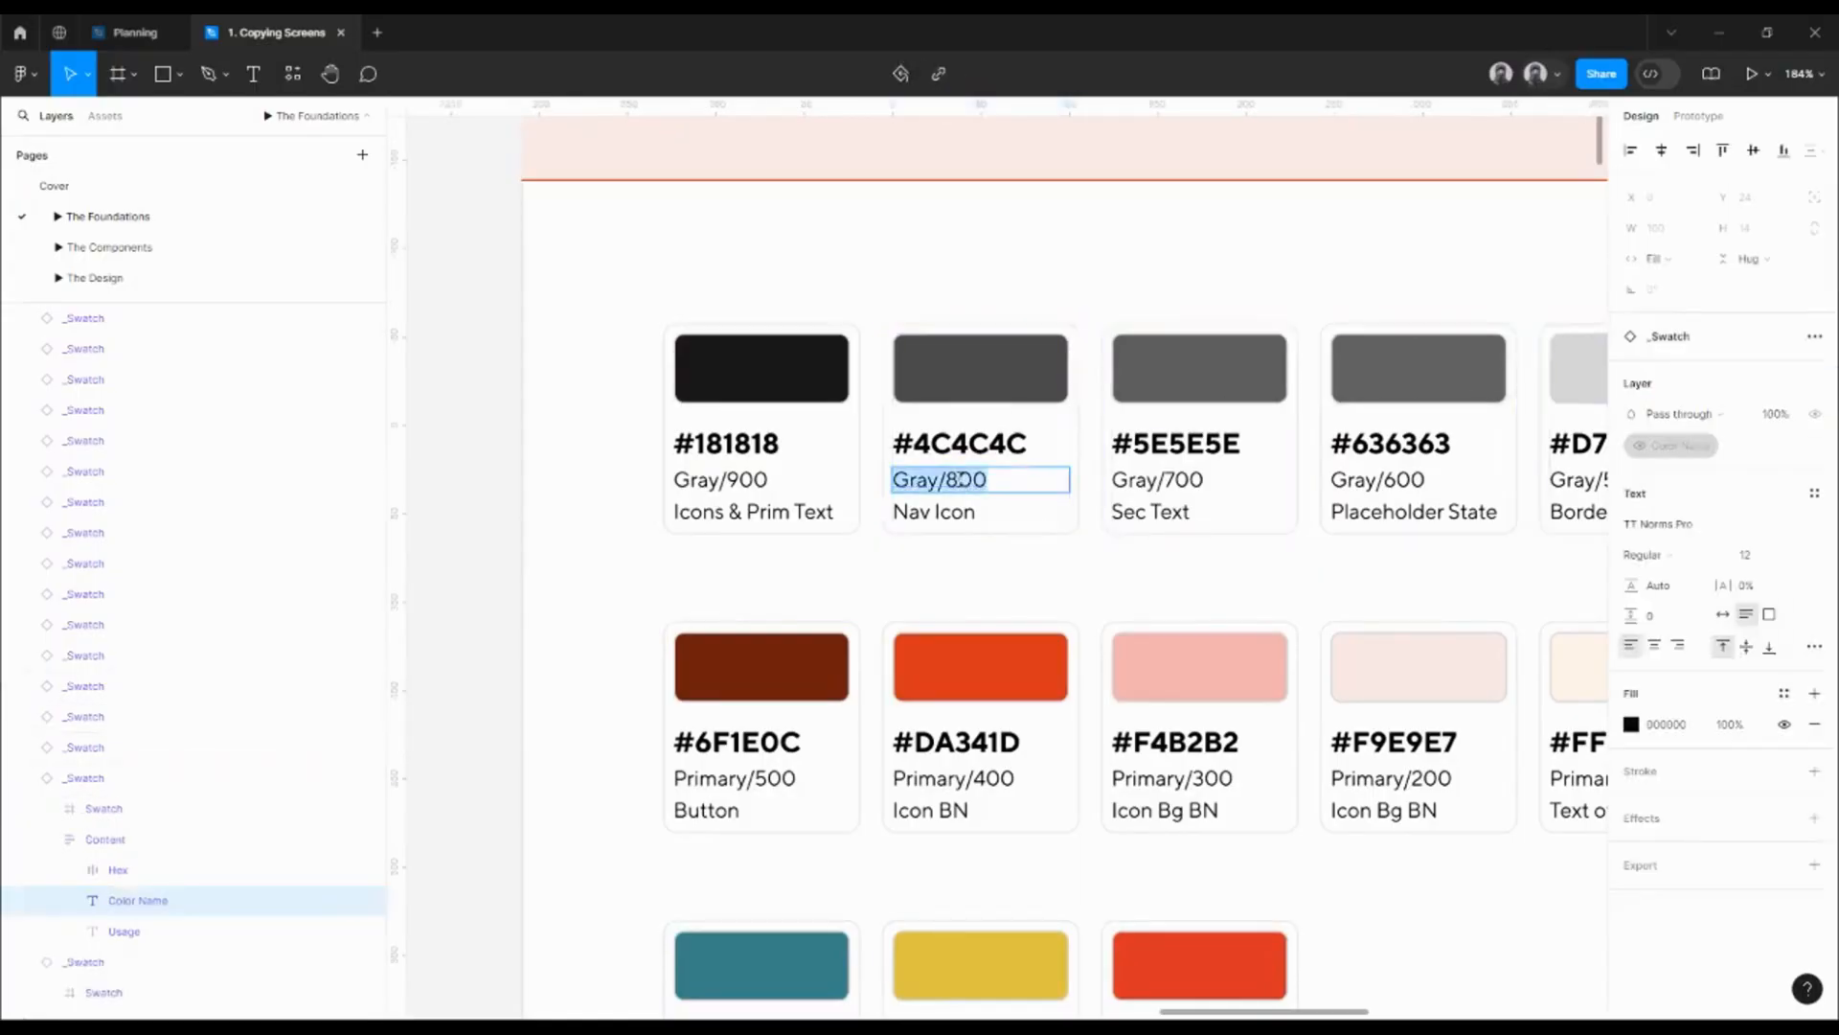
click(1013, 382)
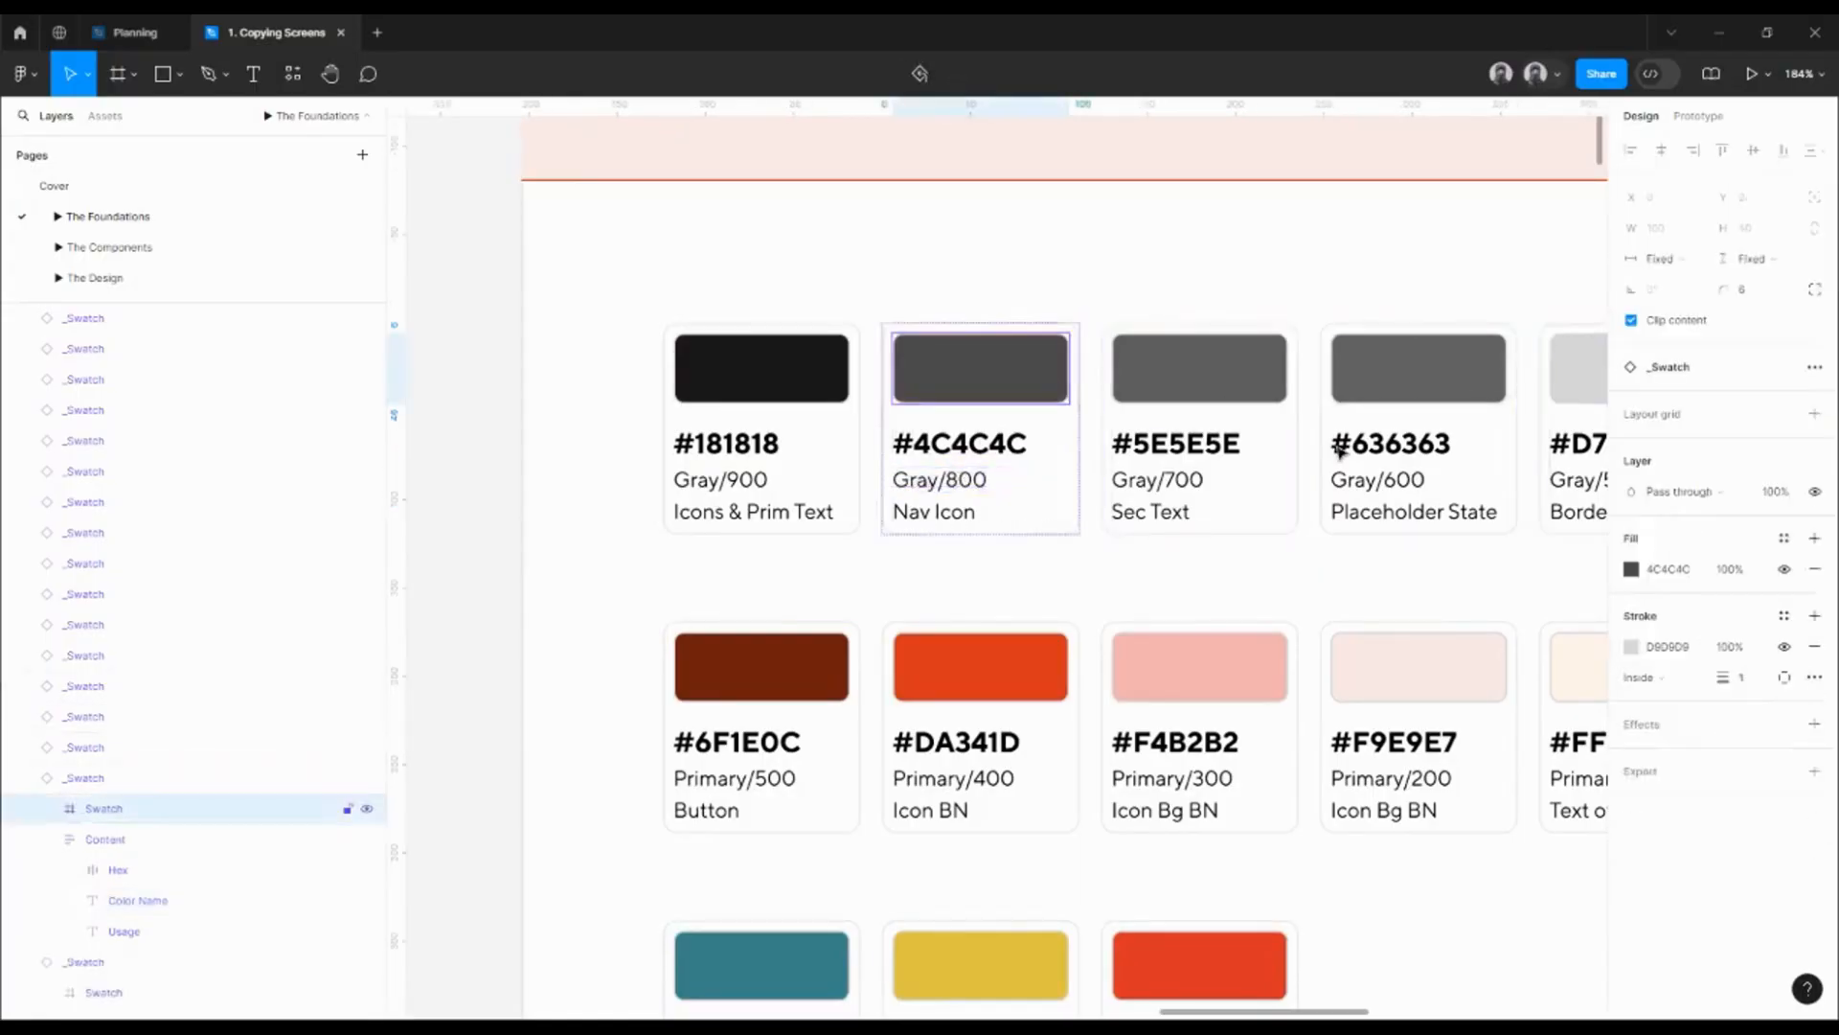
click(1784, 538)
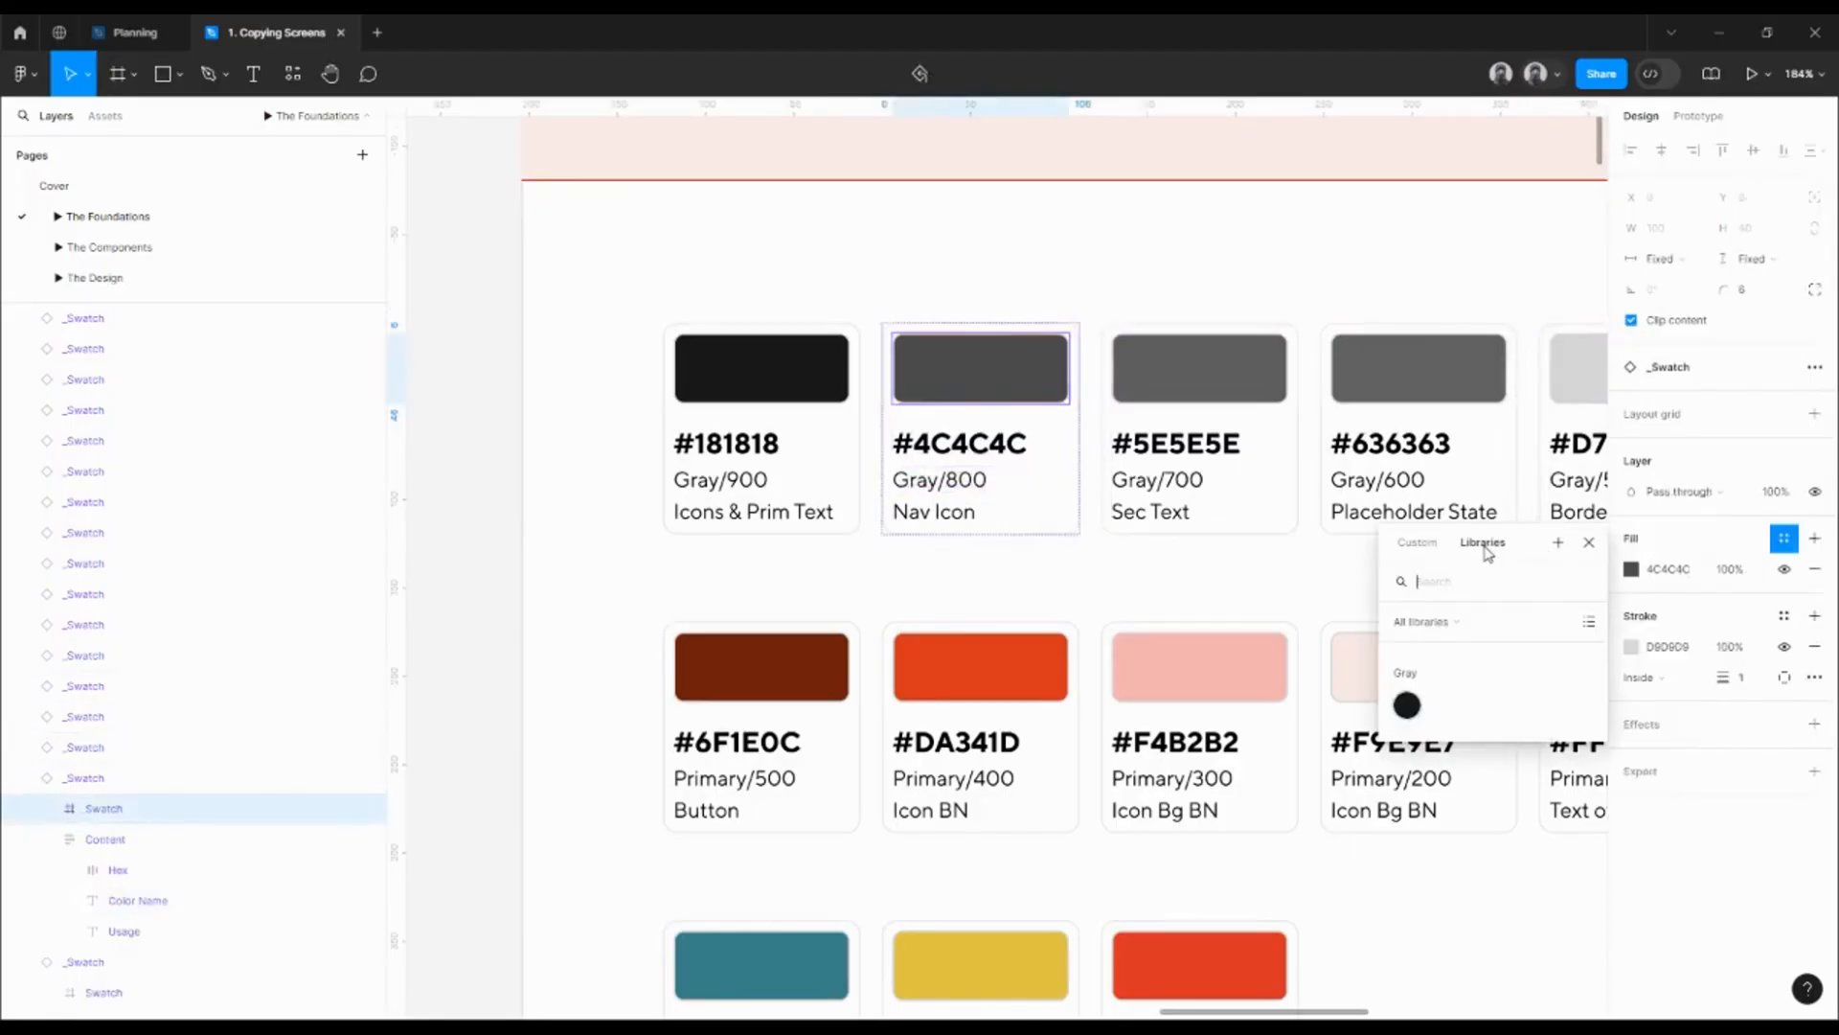
click(1558, 543)
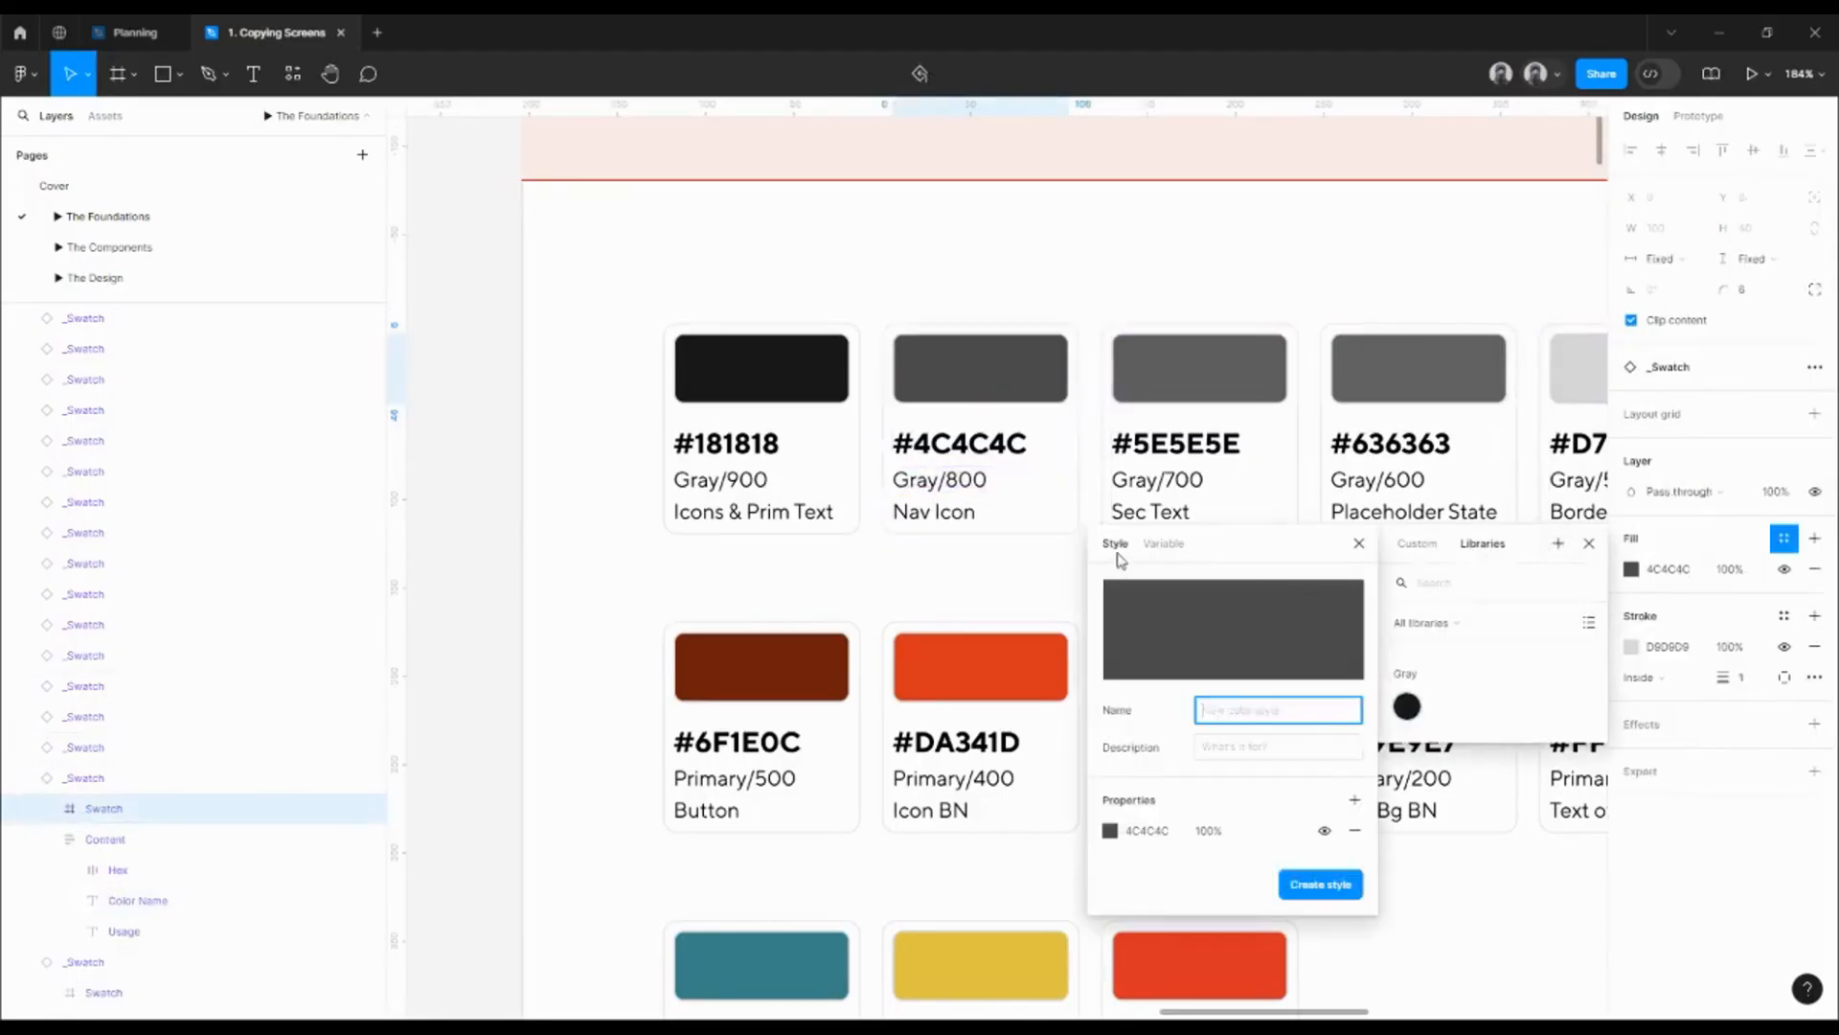
text(Gray/800)
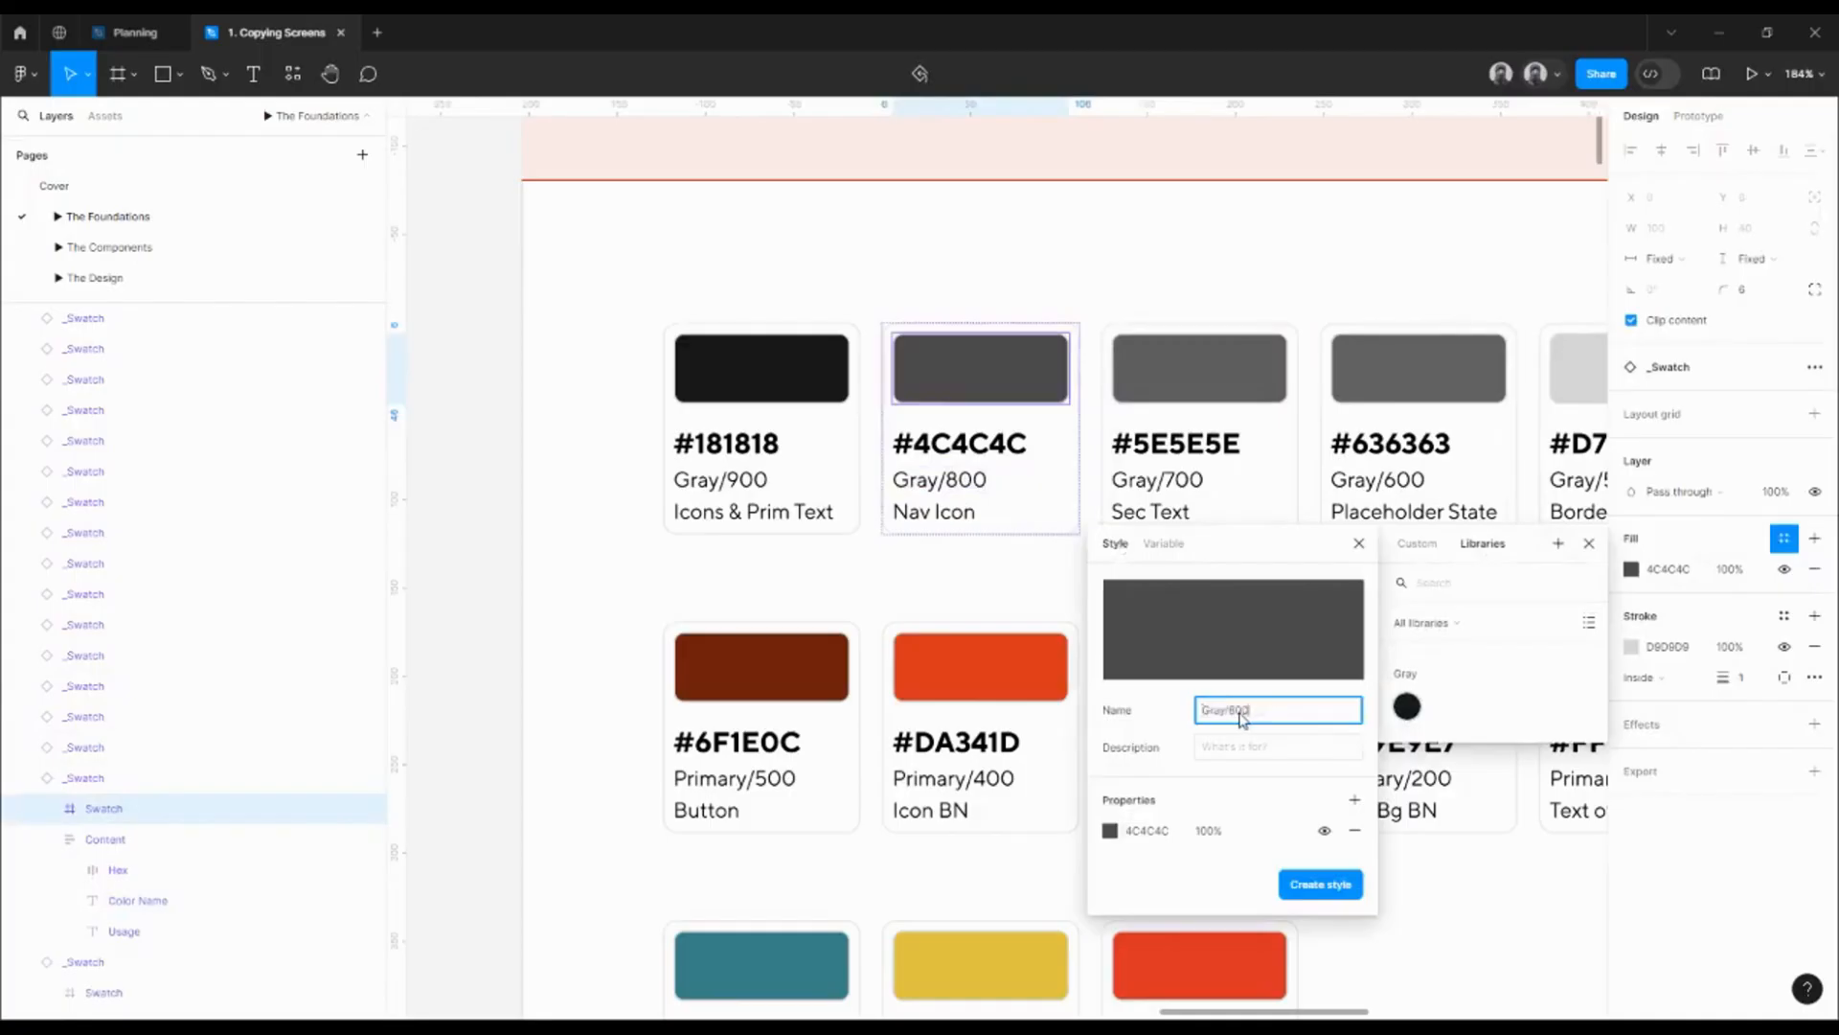
click(1328, 886)
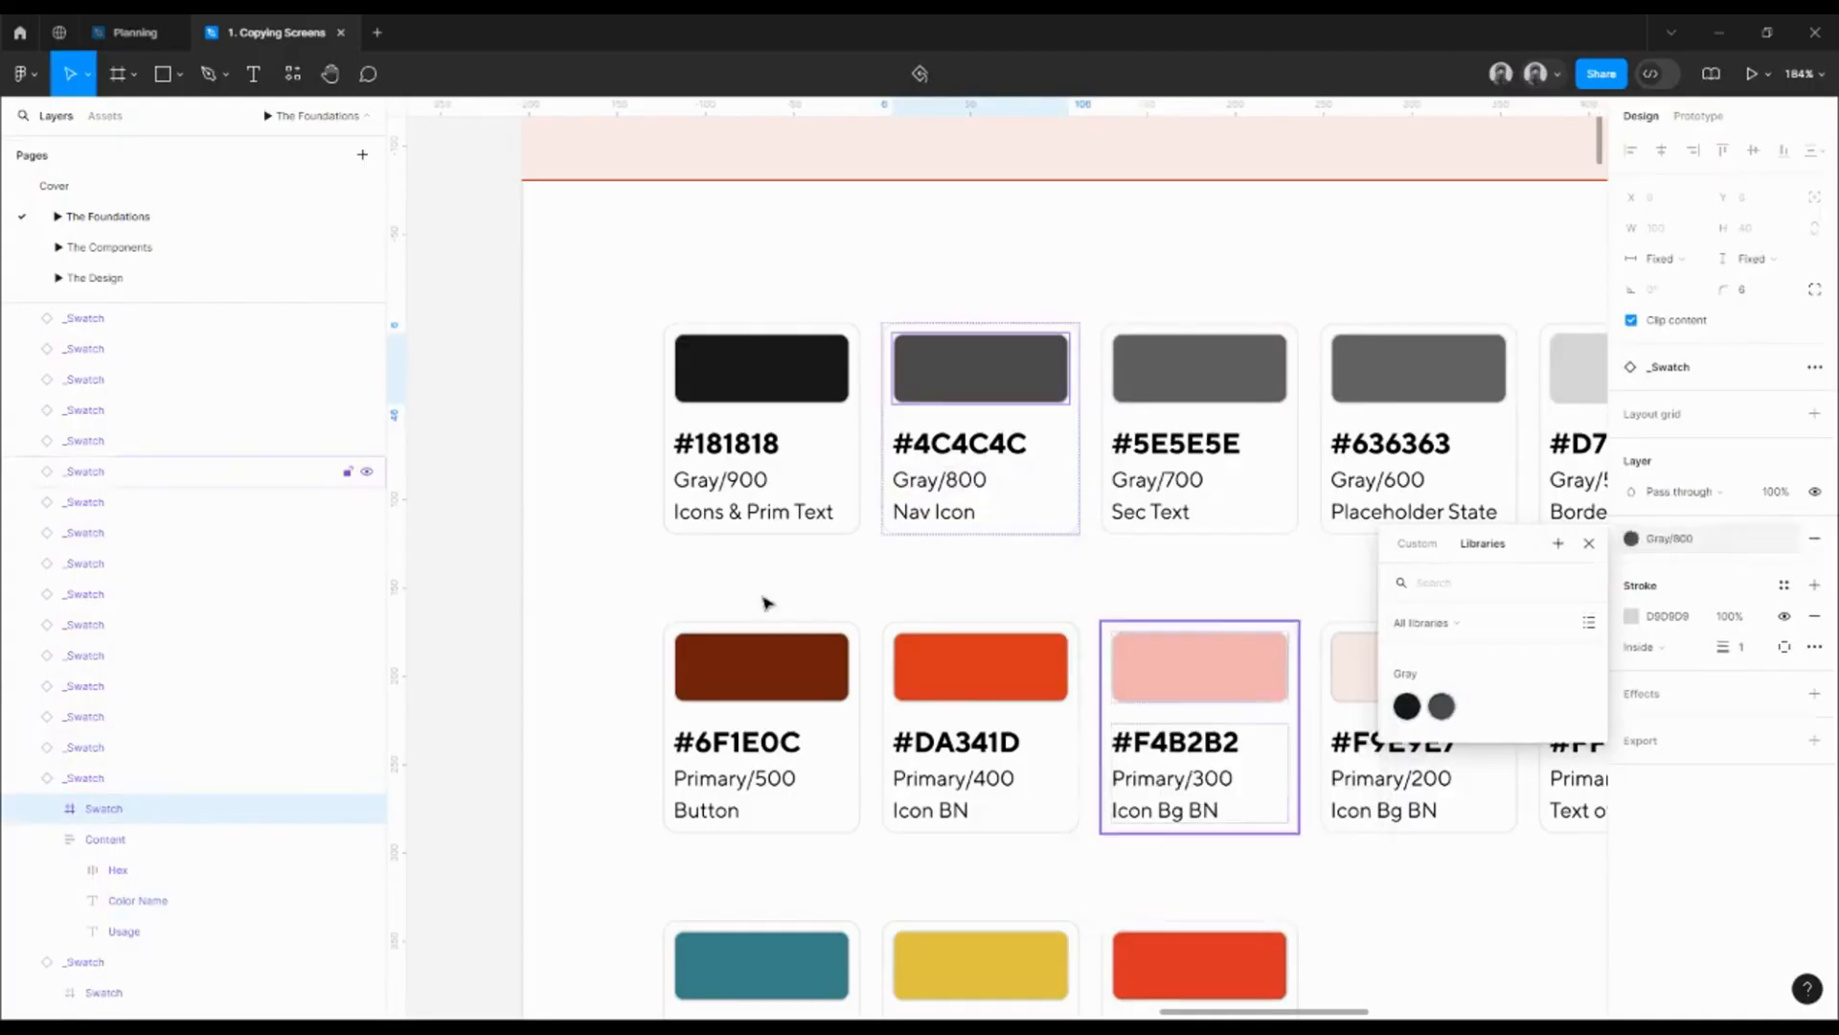
click(479, 546)
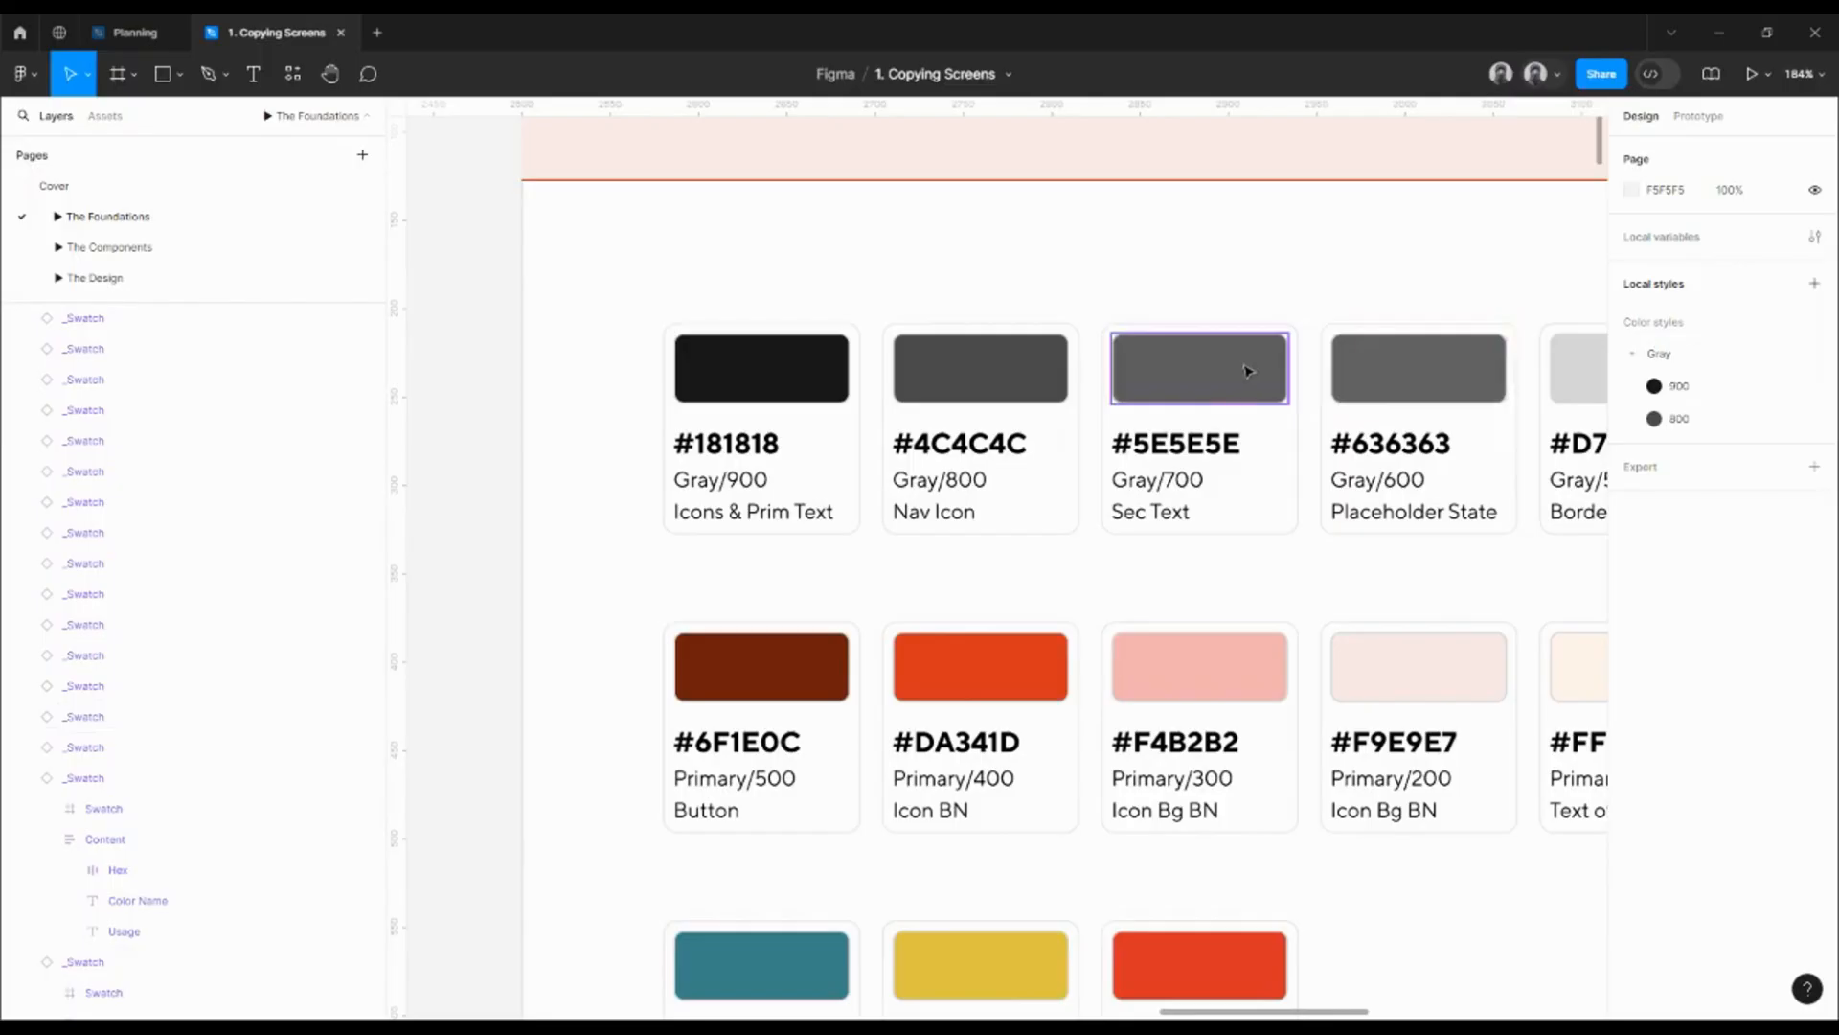
- Clear the selection and collapse the Gray and Primary groups in the local colour styles
scroll(1215, 371, down, 5)
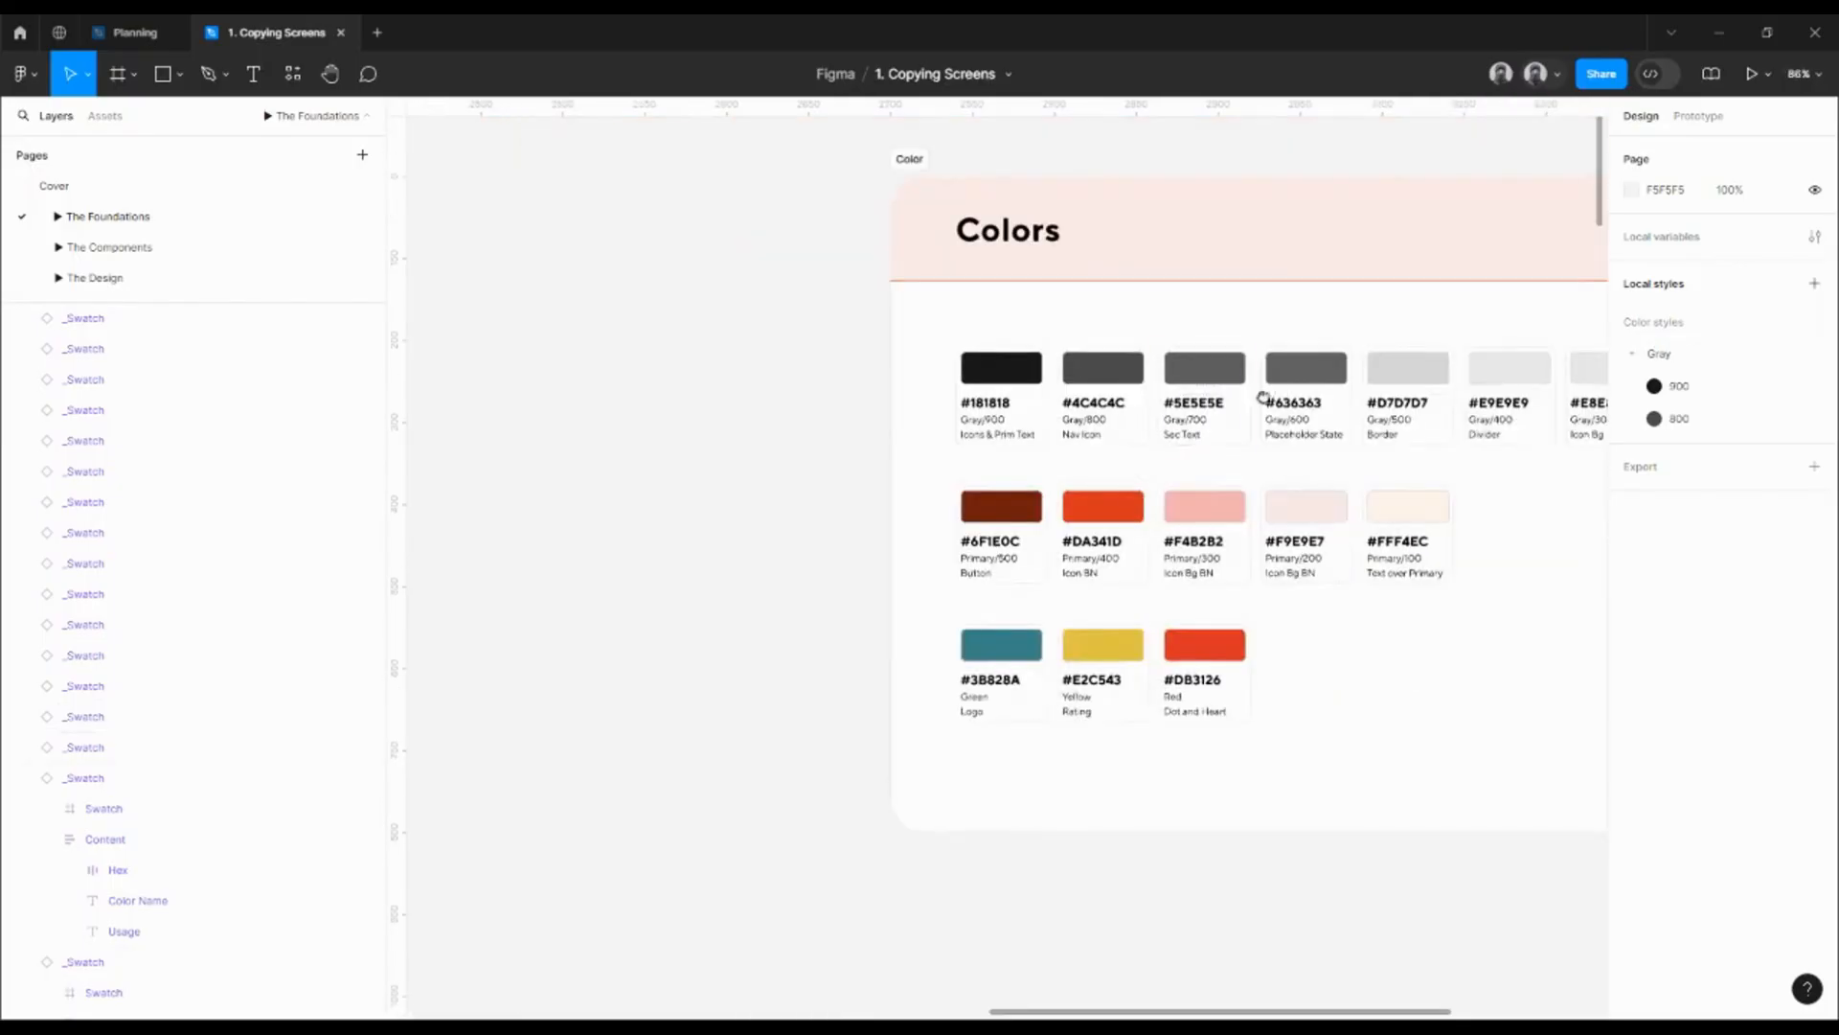
scroll(1265, 398, right, 3)
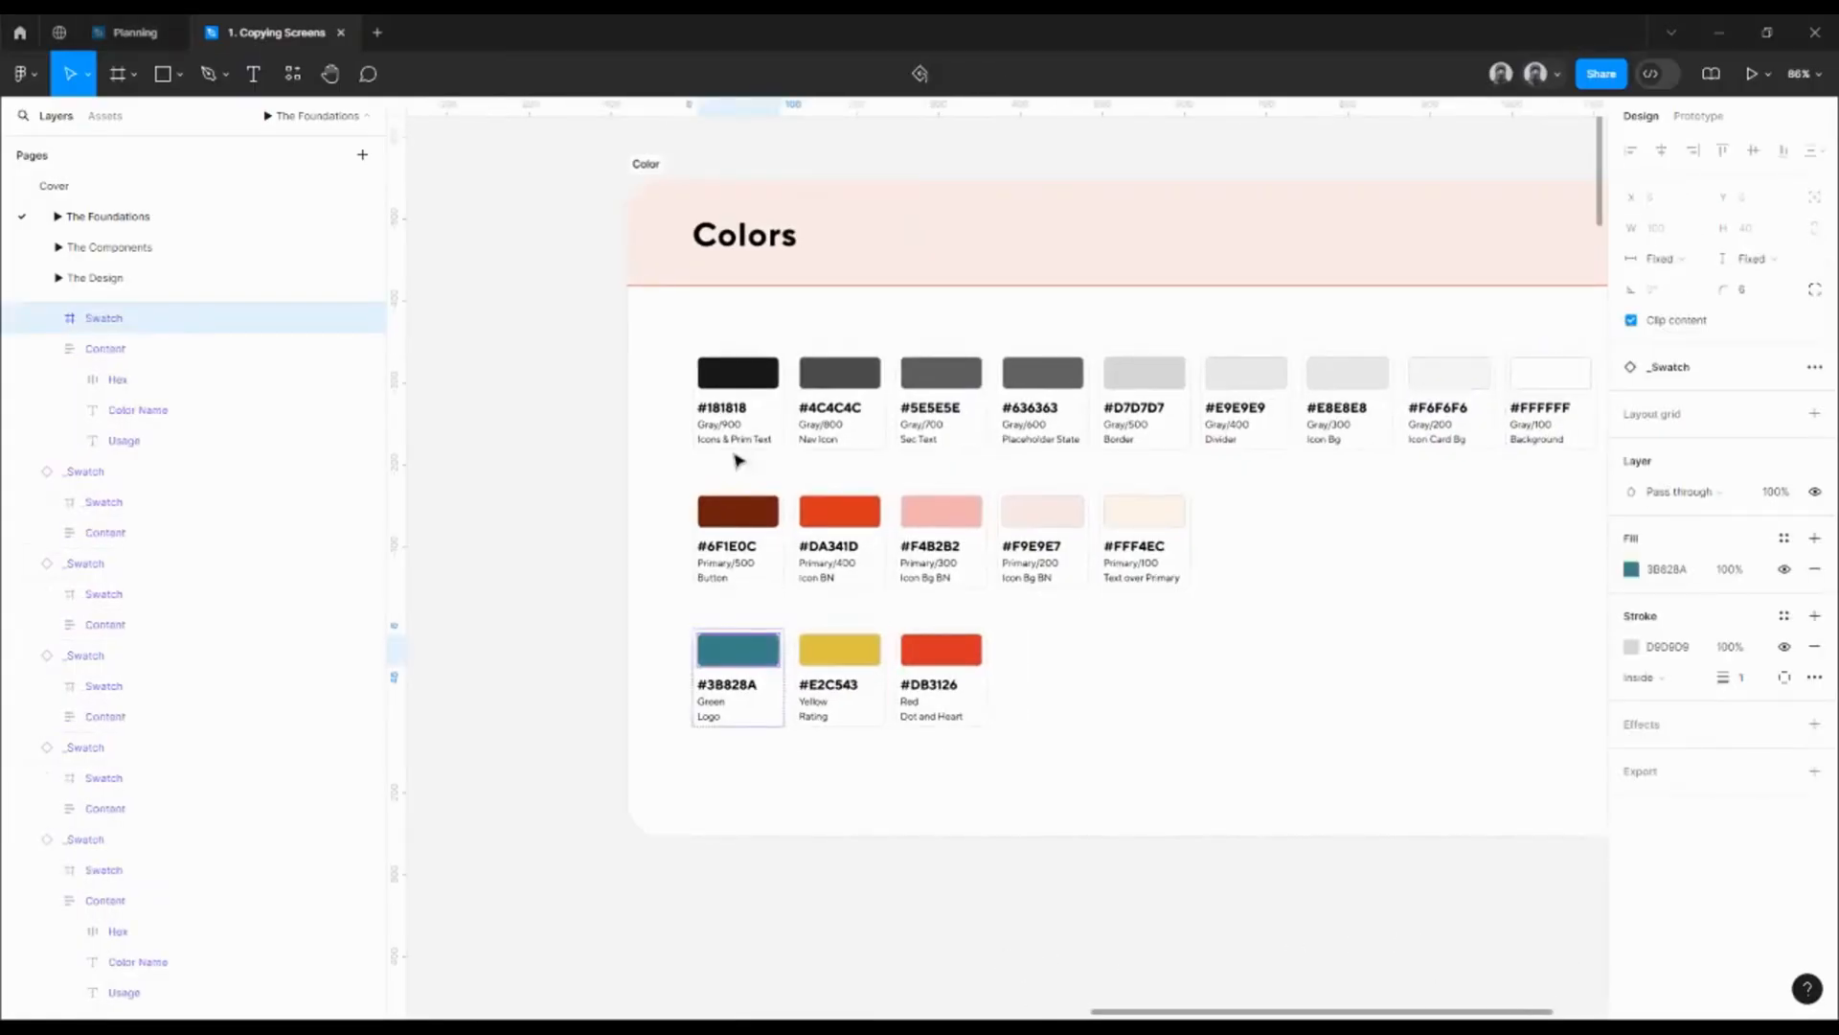
click(523, 427)
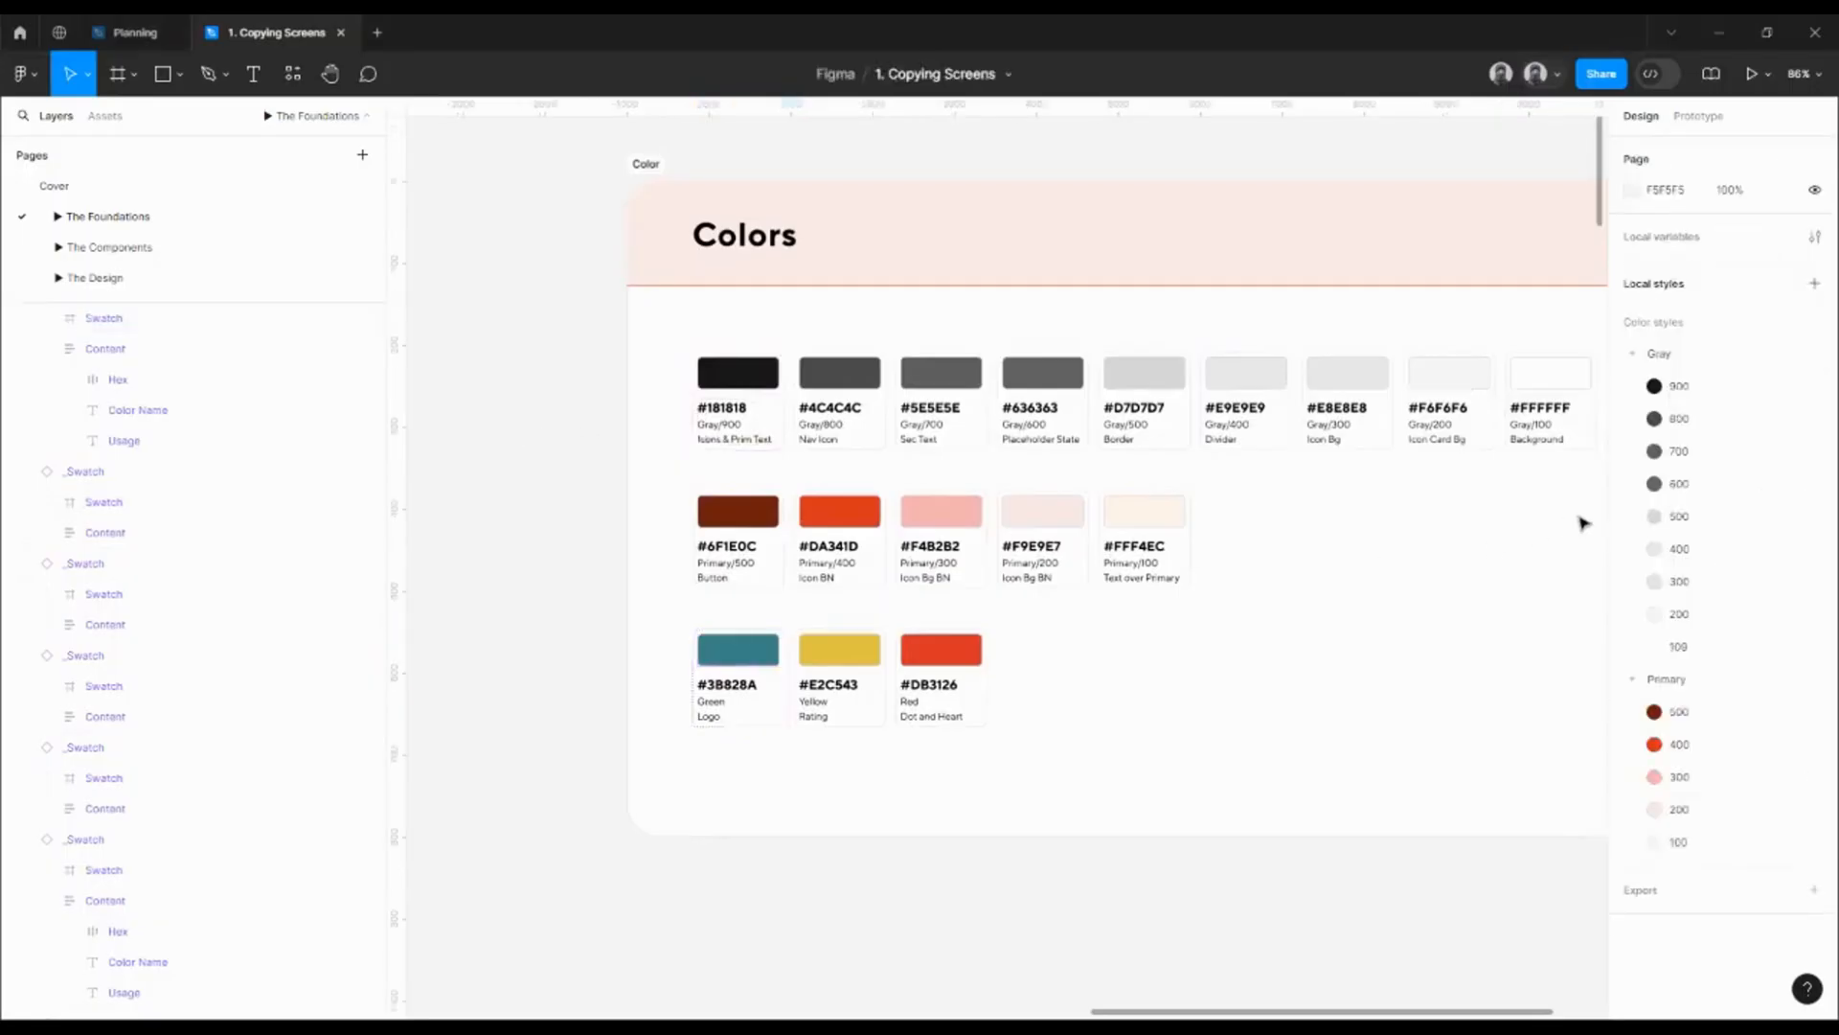
click(1633, 355)
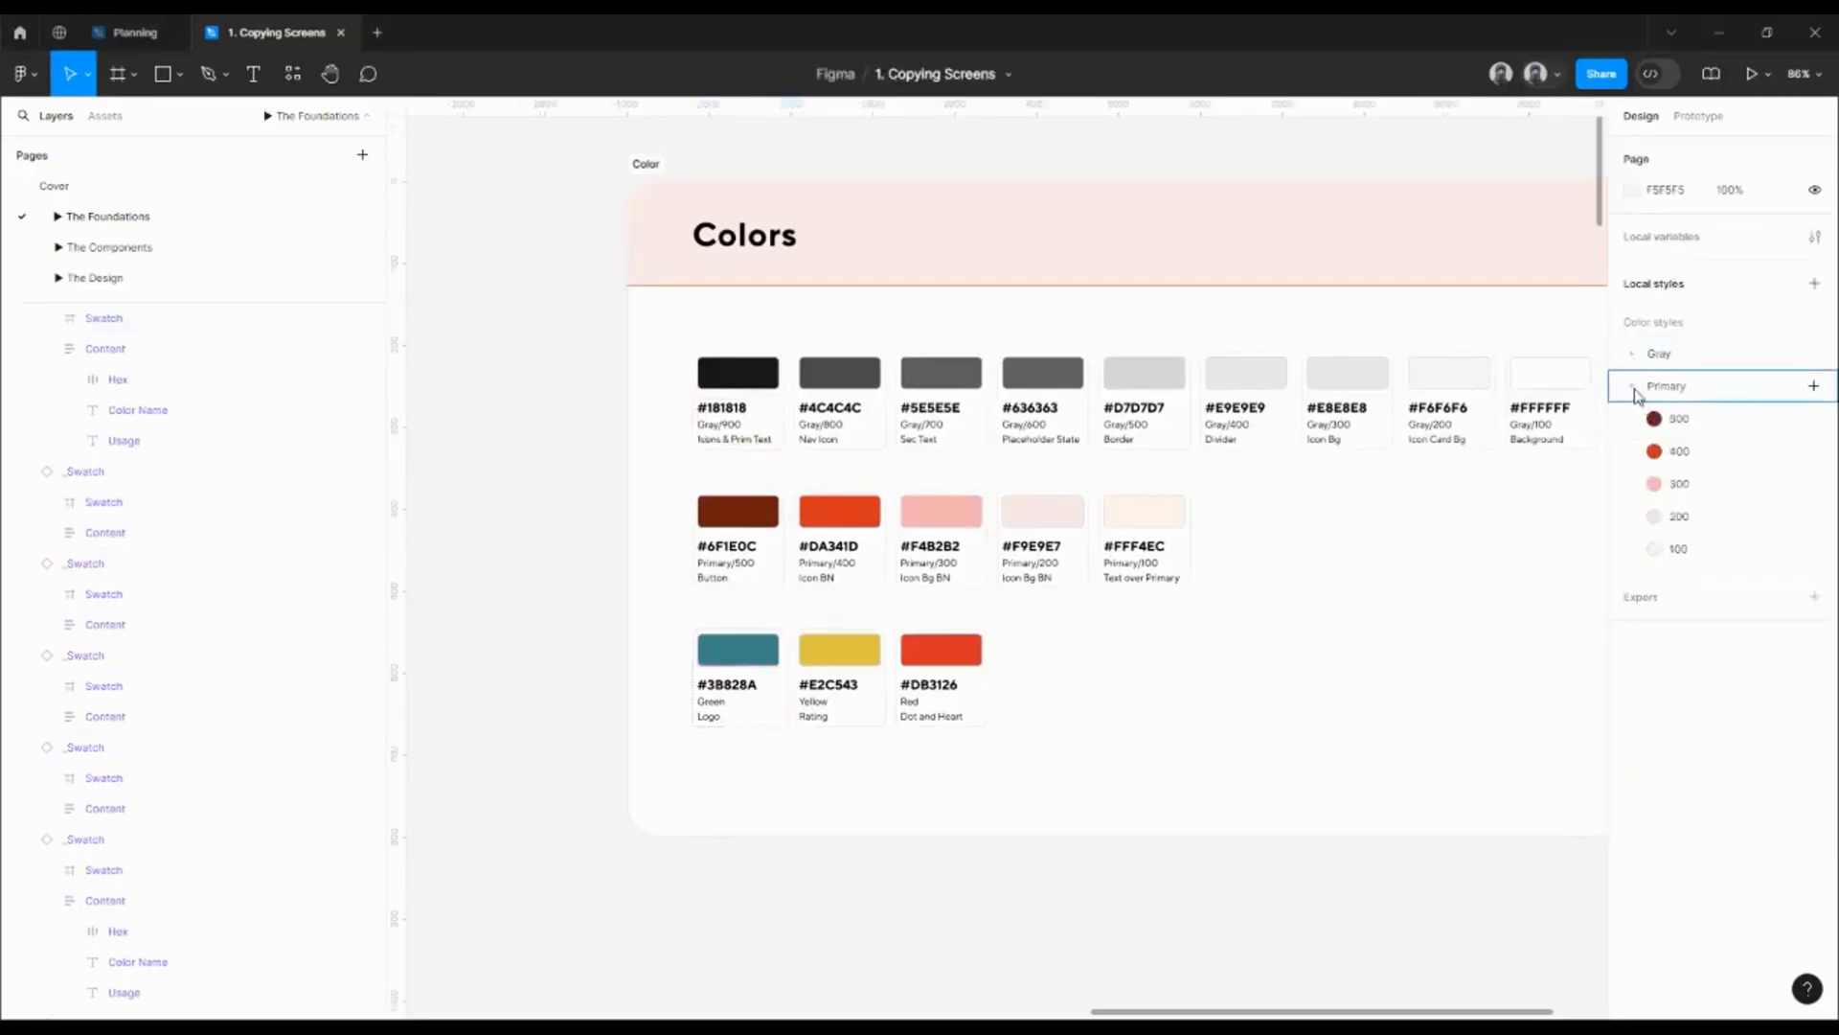
click(1633, 387)
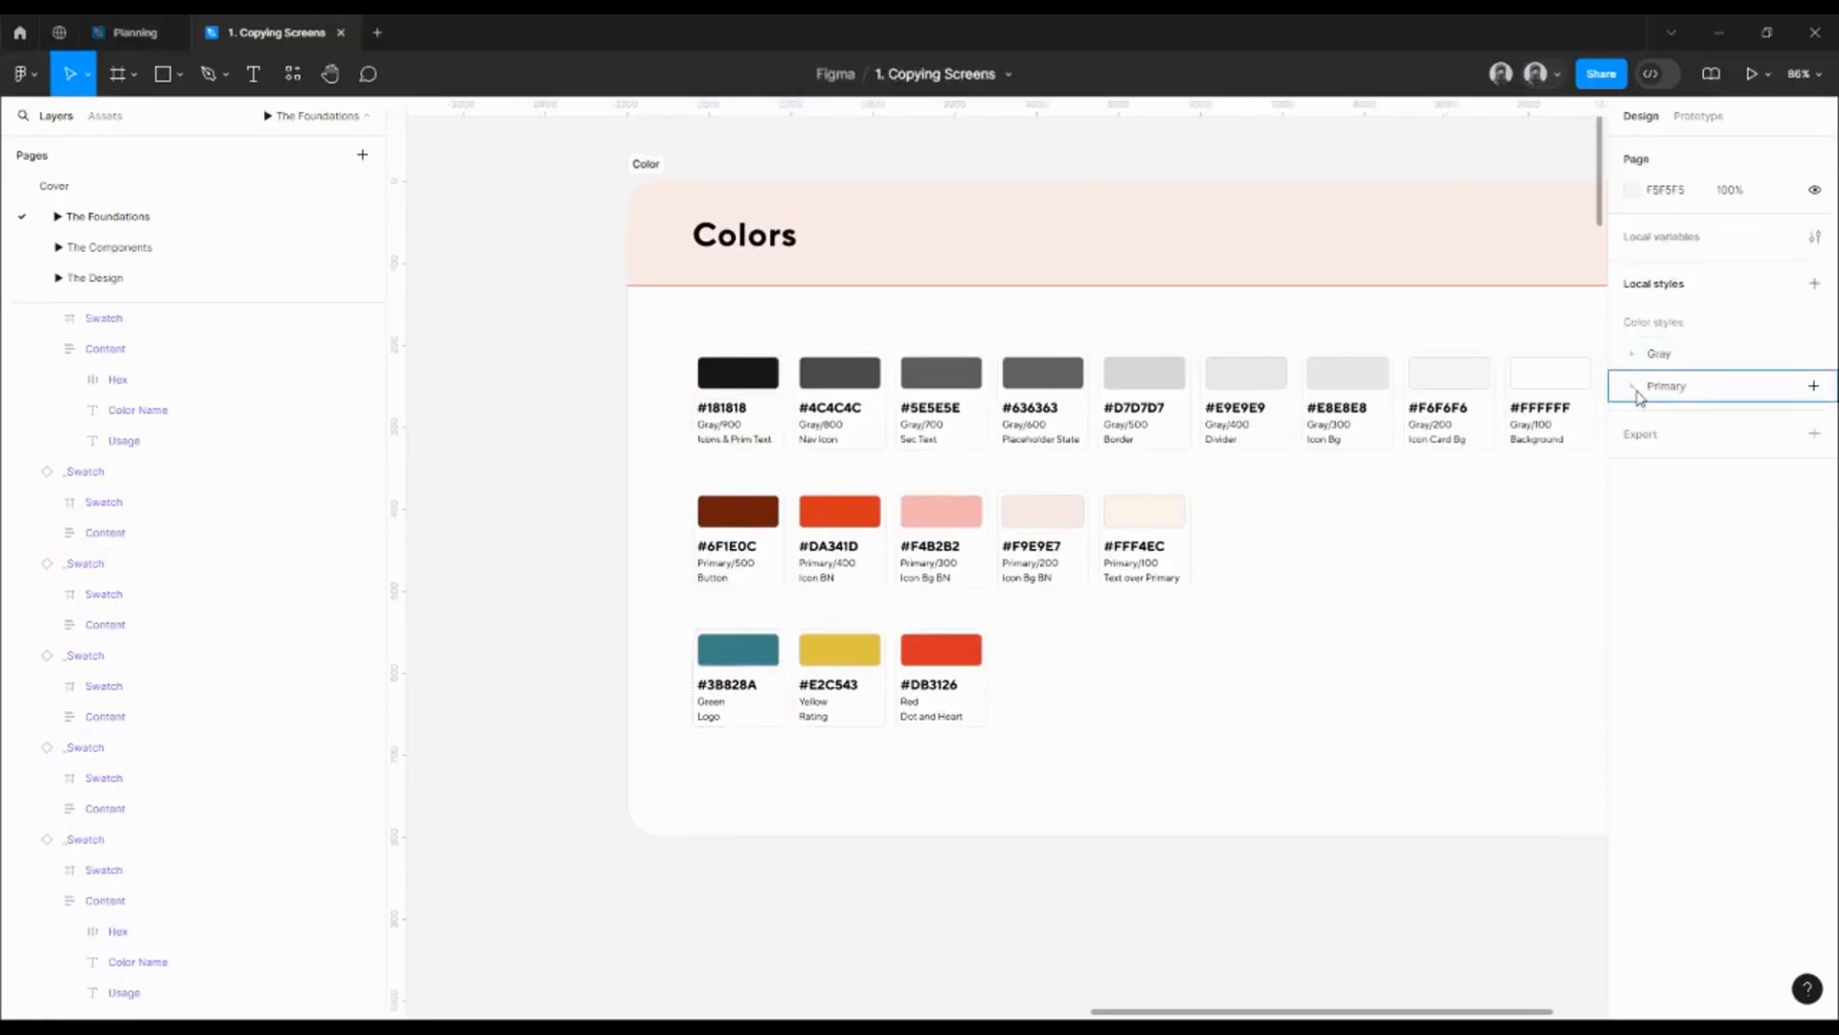
- Create a colour style named Feedback/Green from the fill of the #3B828A swatch
click(743, 658)
click(1784, 537)
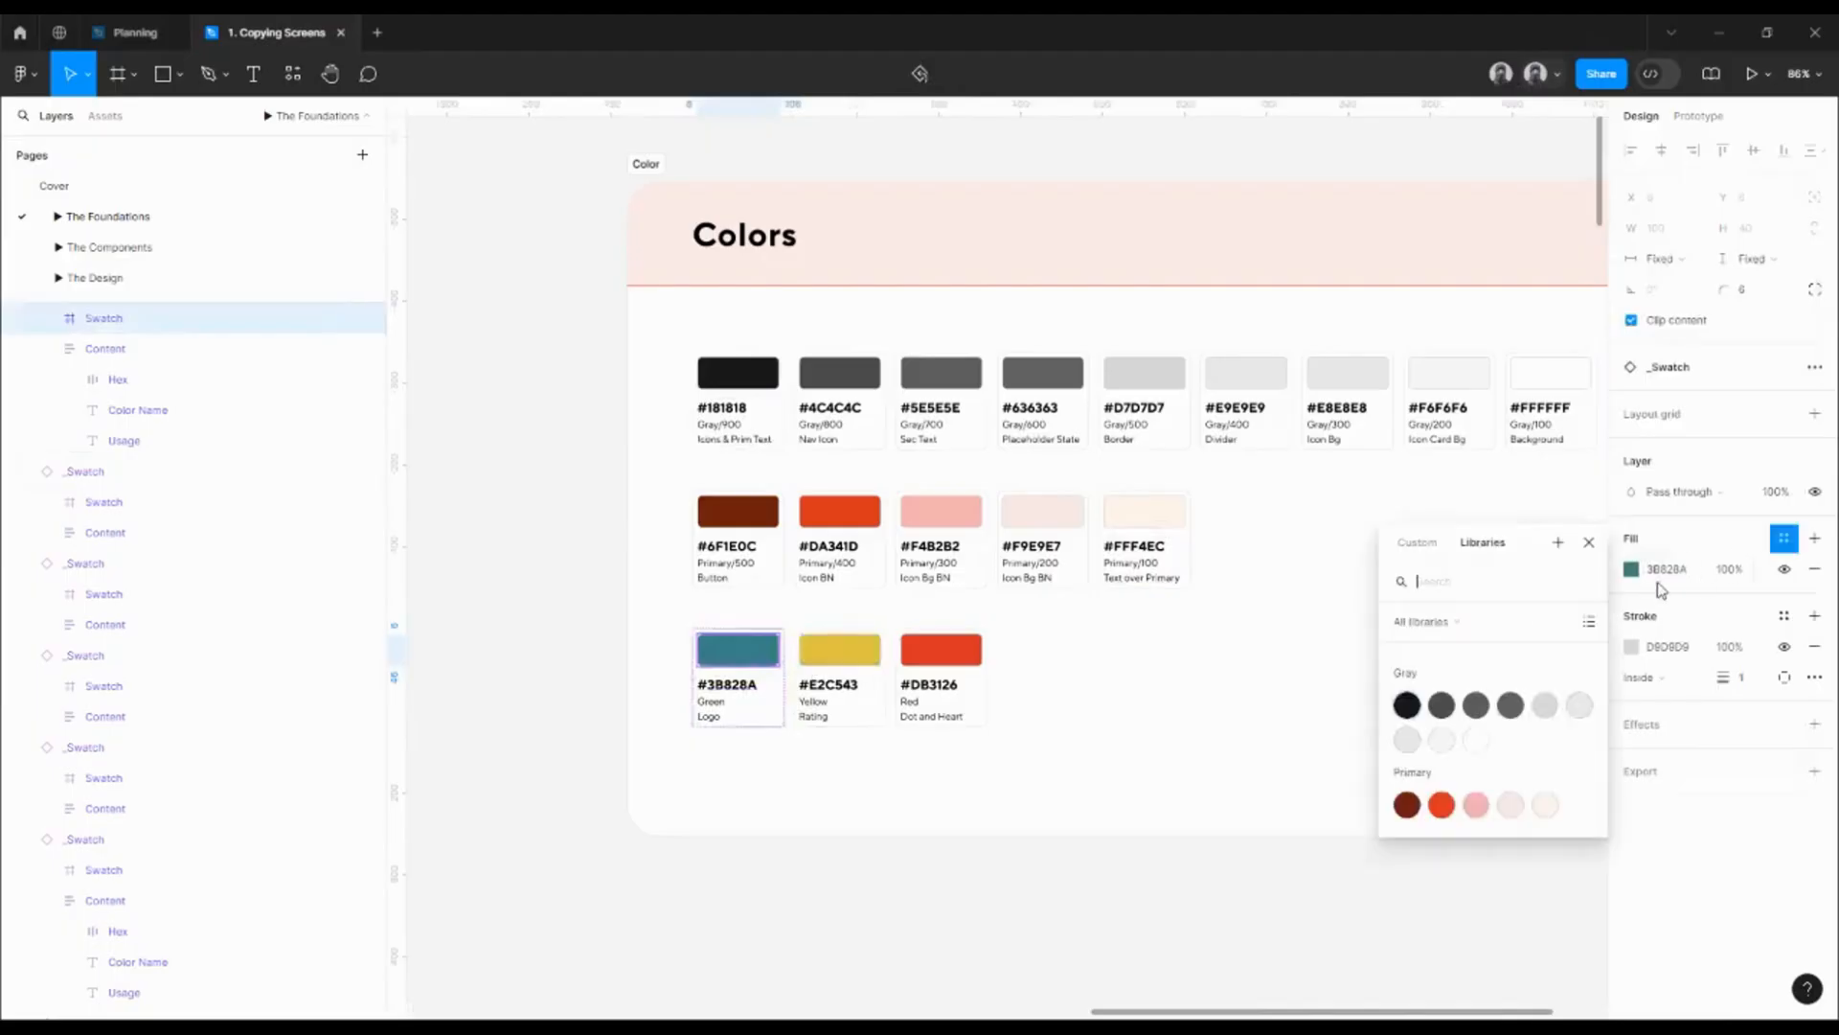
click(1558, 543)
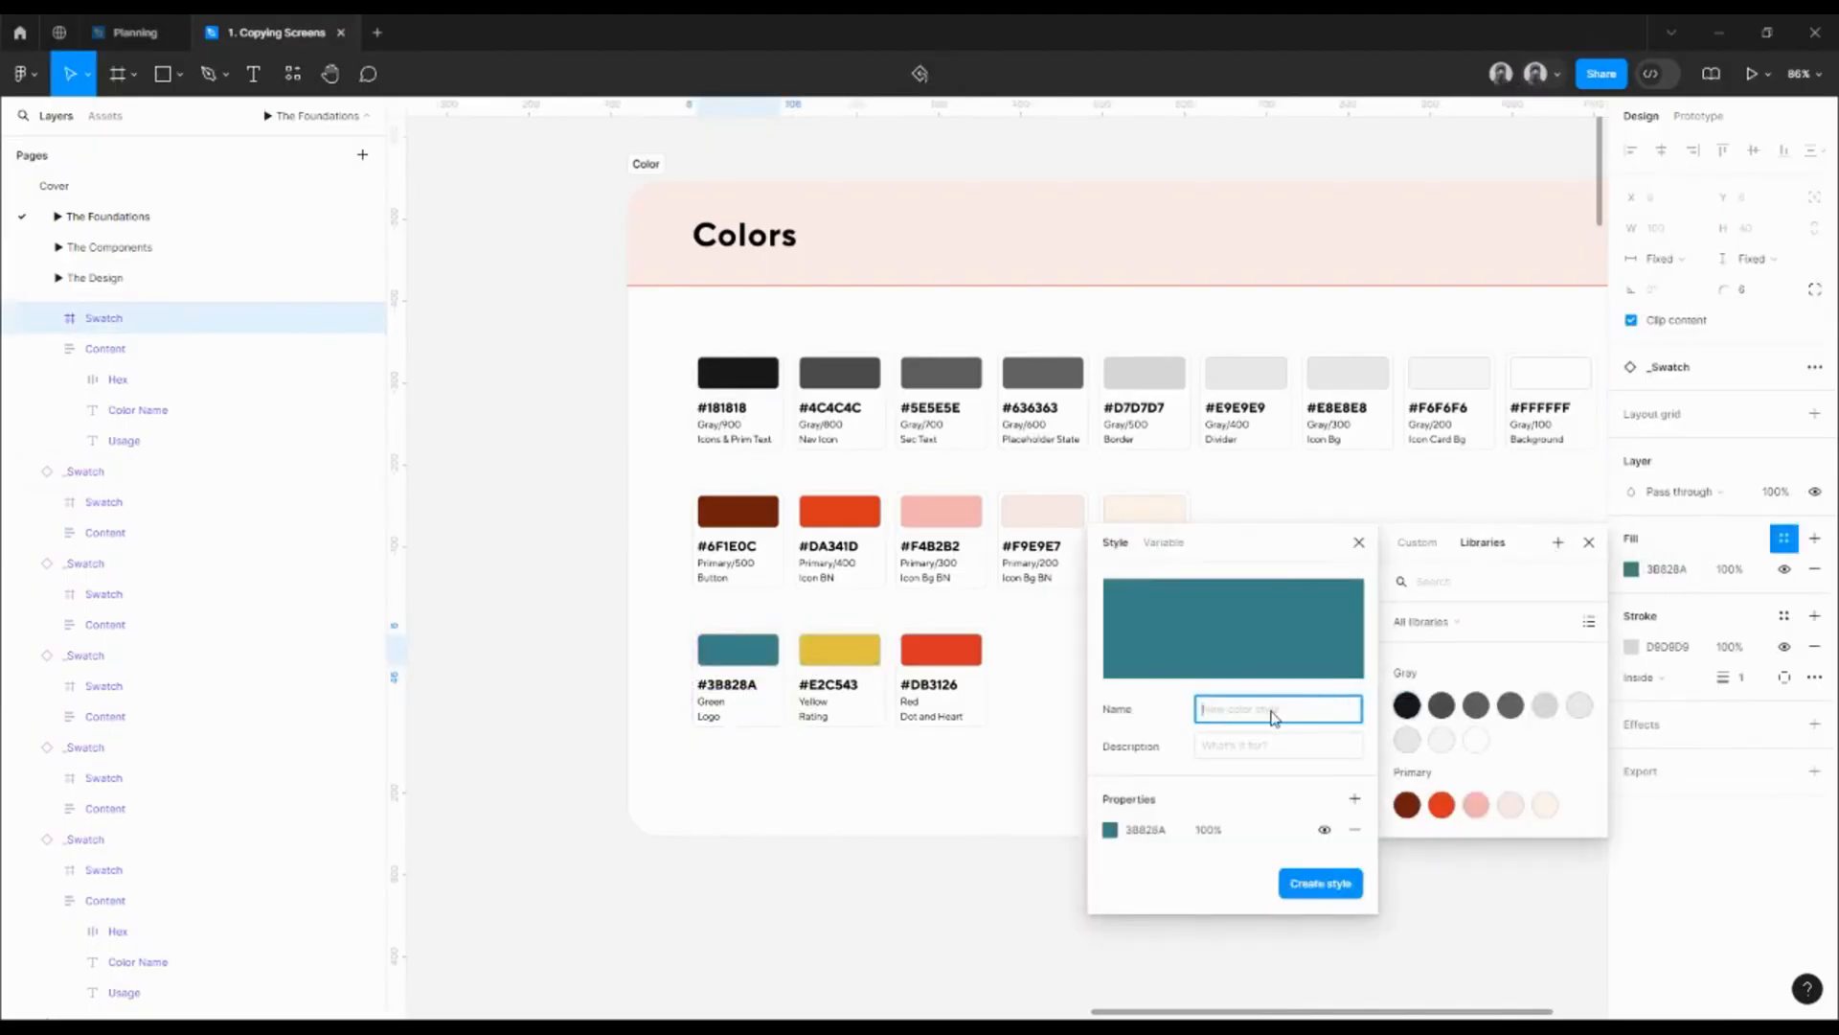
text(Feedback/Green)
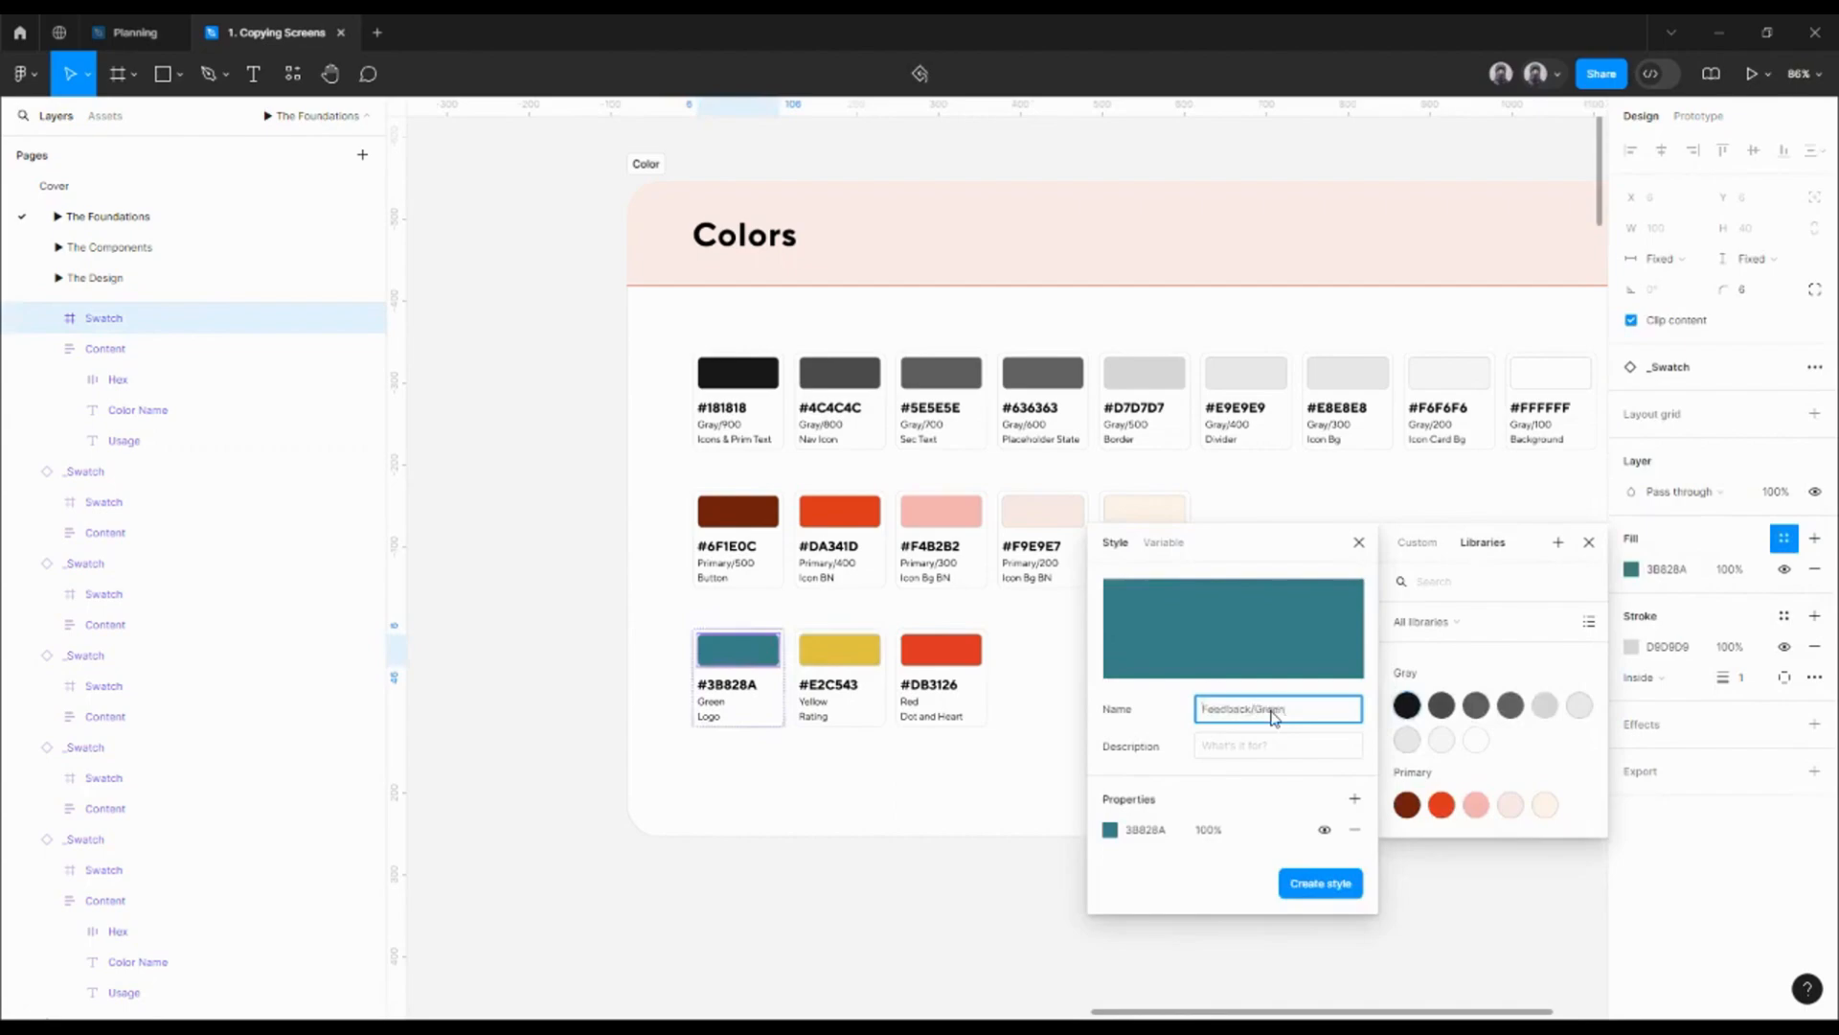
drag(1254, 711, 1182, 720)
click(1330, 882)
- Create a colour style named Feedback/Yellow from the fill of the #E2C543 swatch
key(Tab)
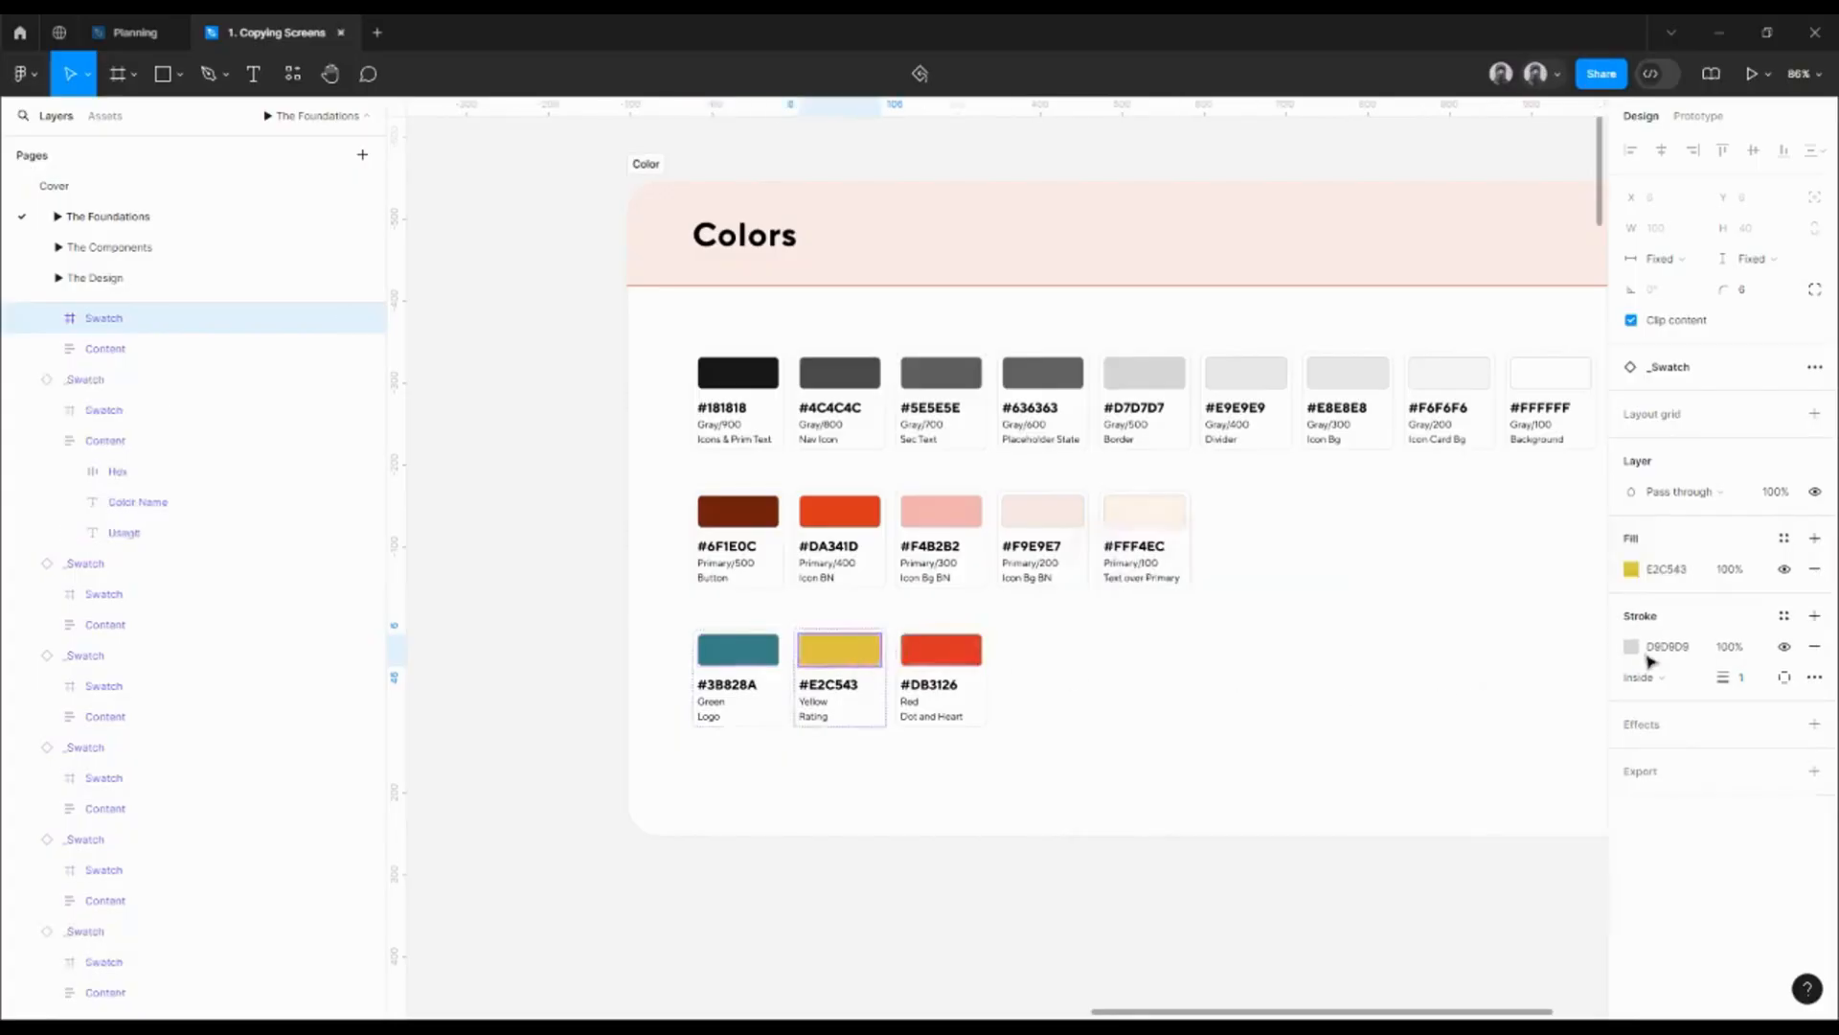
click(1784, 538)
click(1557, 542)
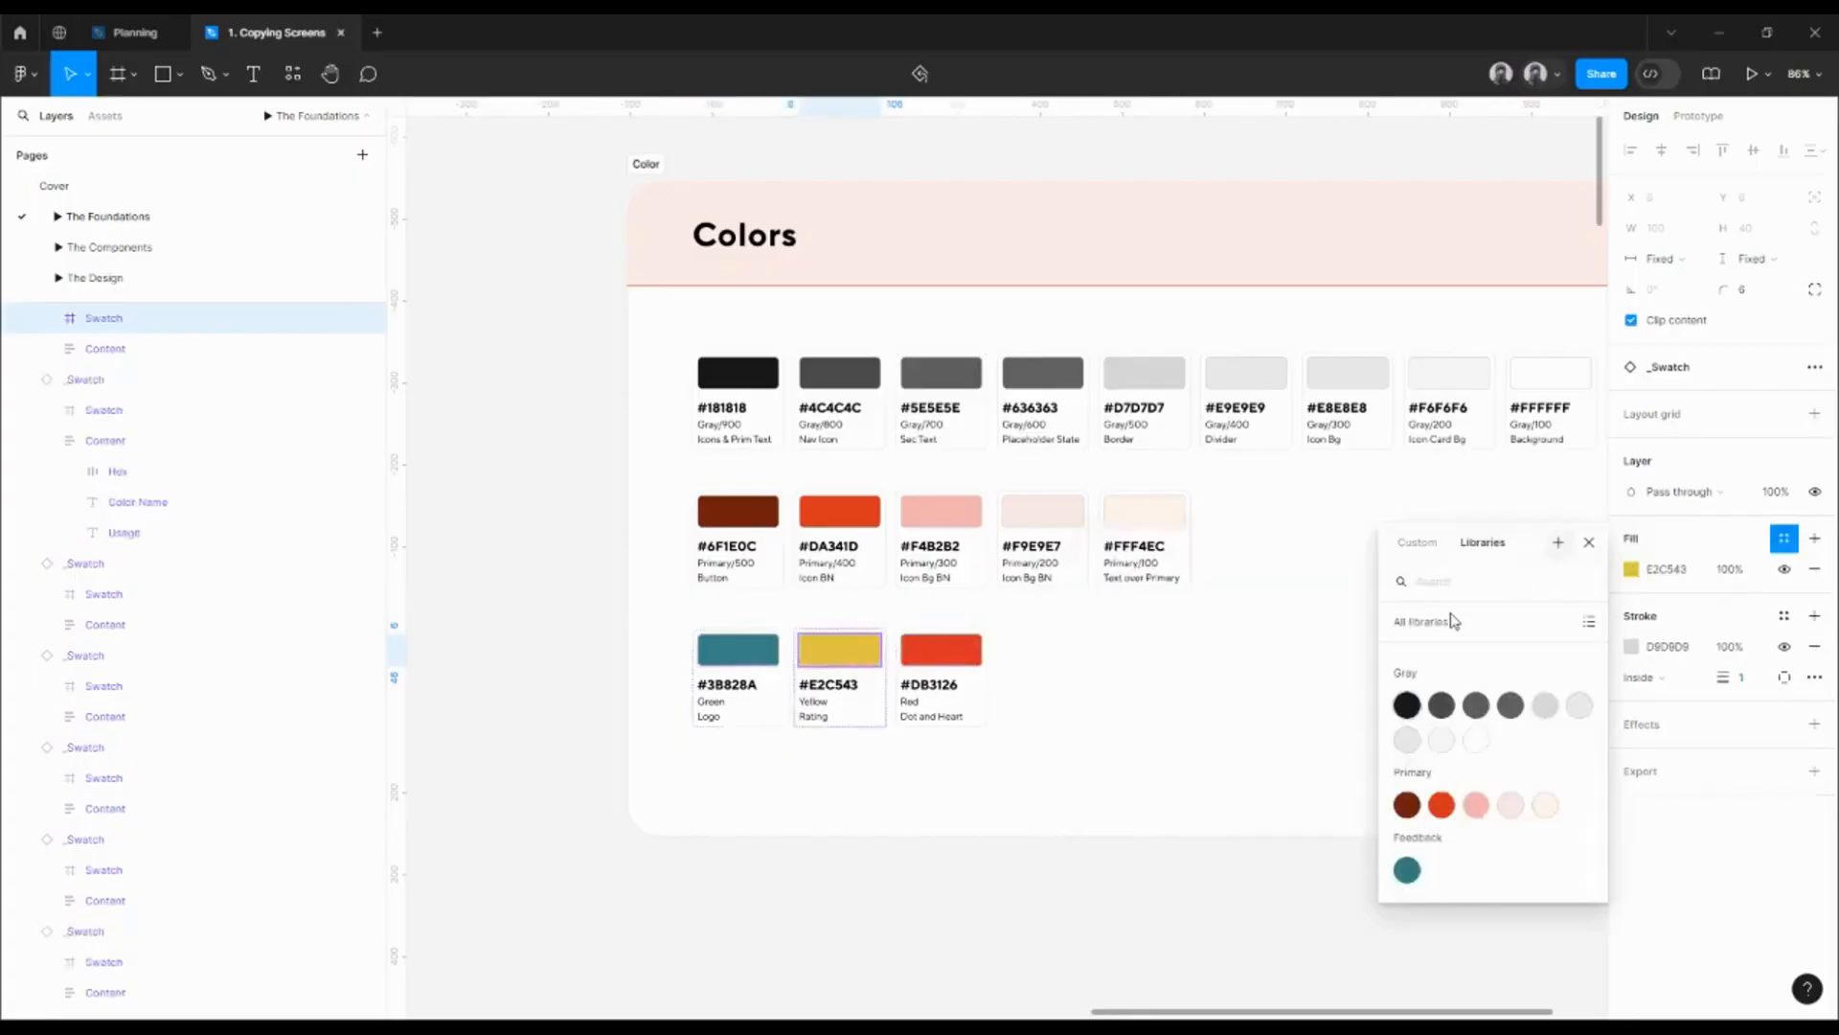
text(Feedback/Yellow)
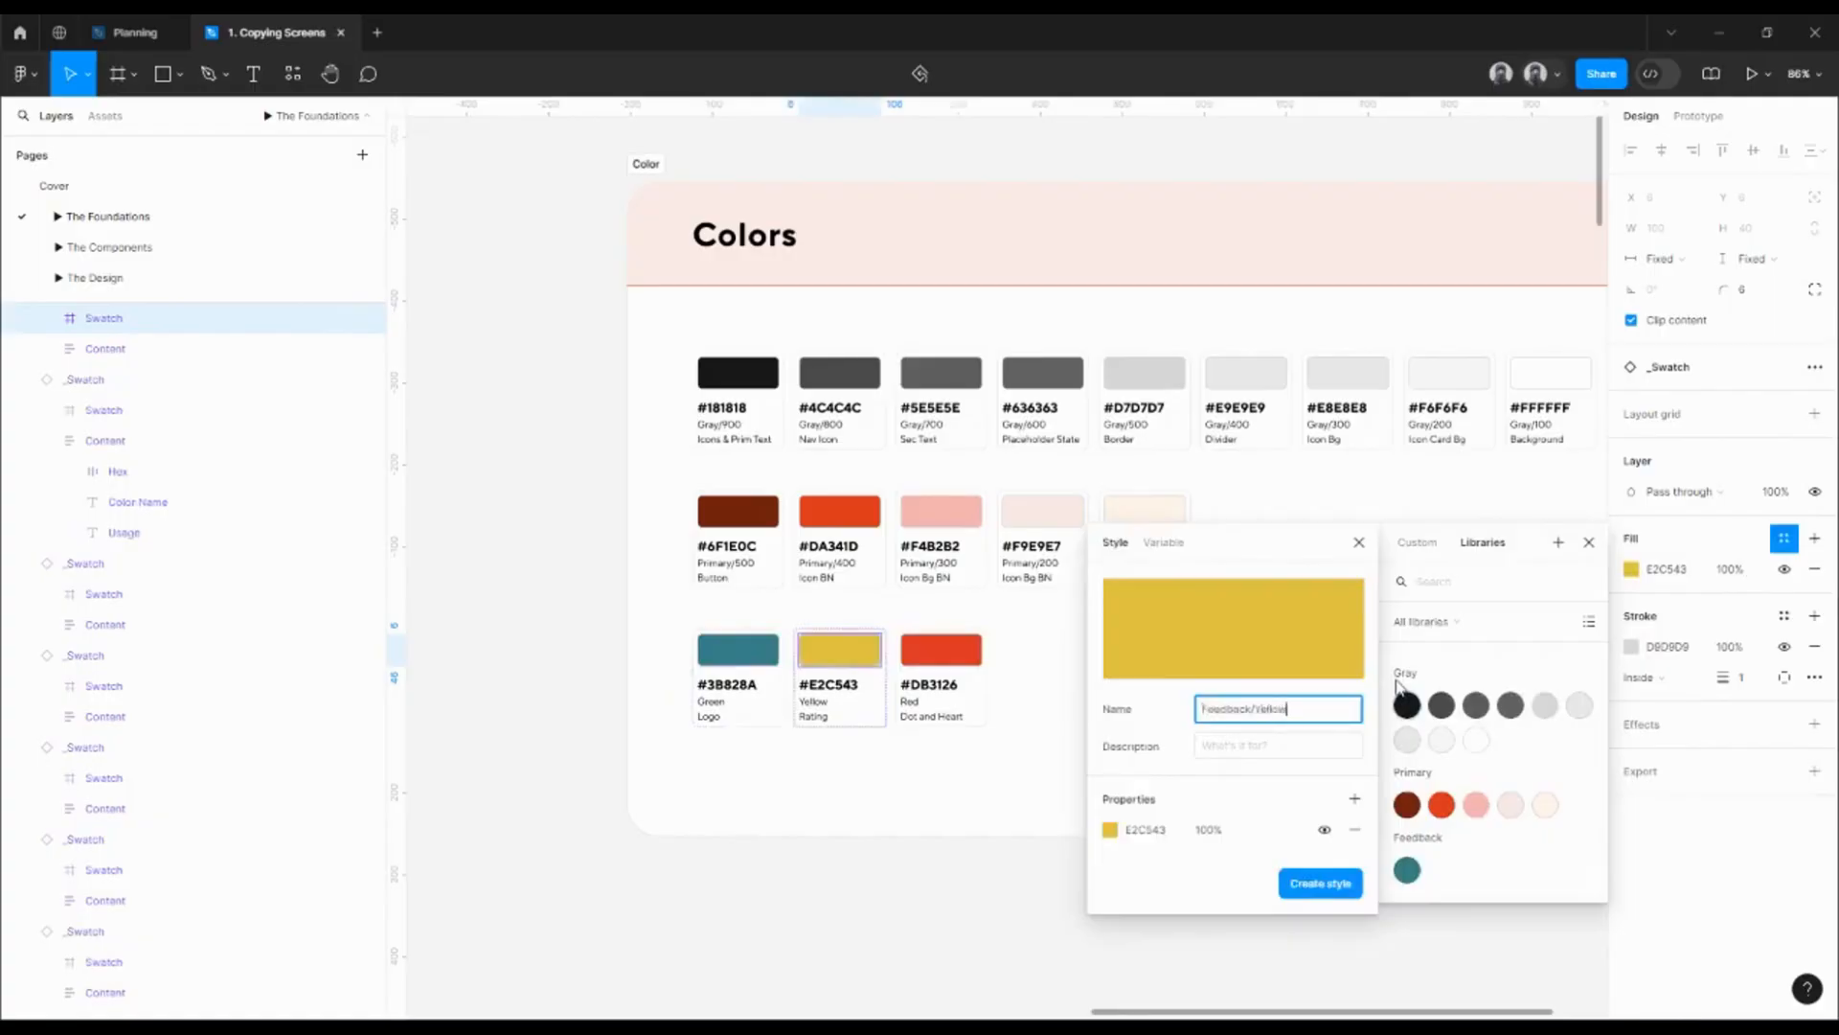
key(Return)
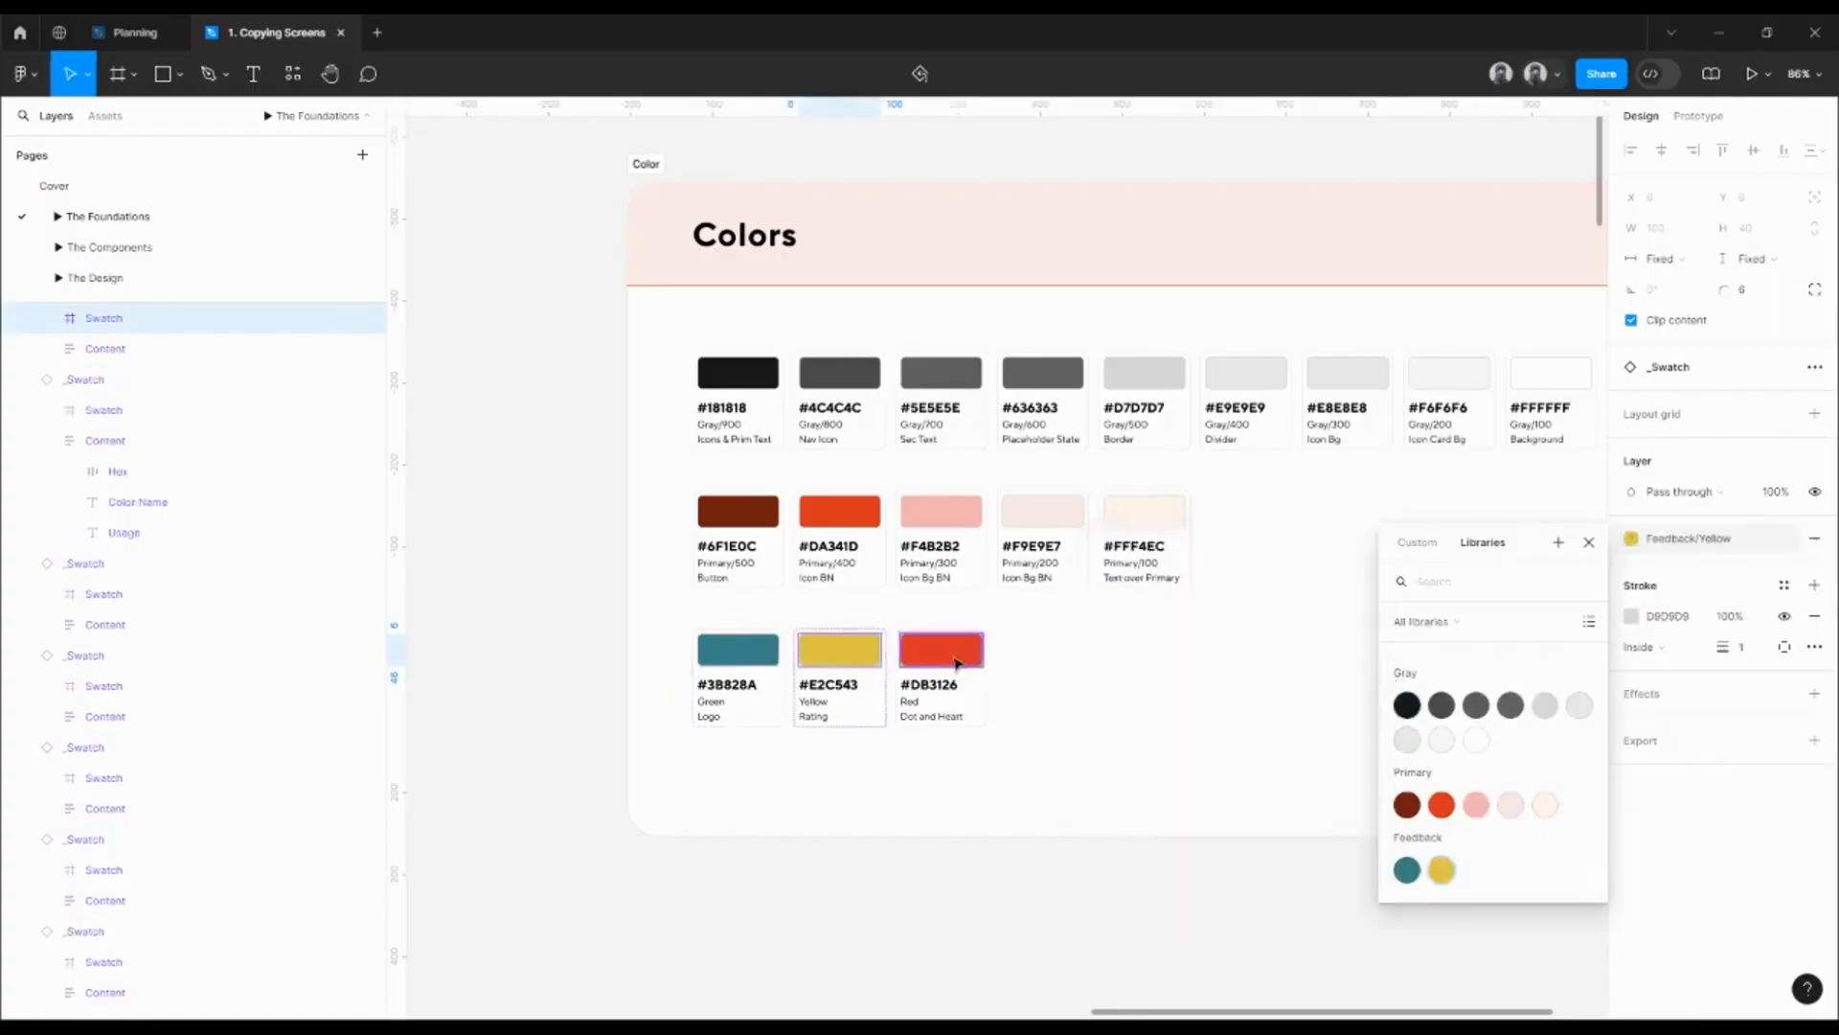
- Create a colour style named Feedback/Red from the fill of the #DB3126 swatch and close the style library
click(948, 661)
click(1783, 539)
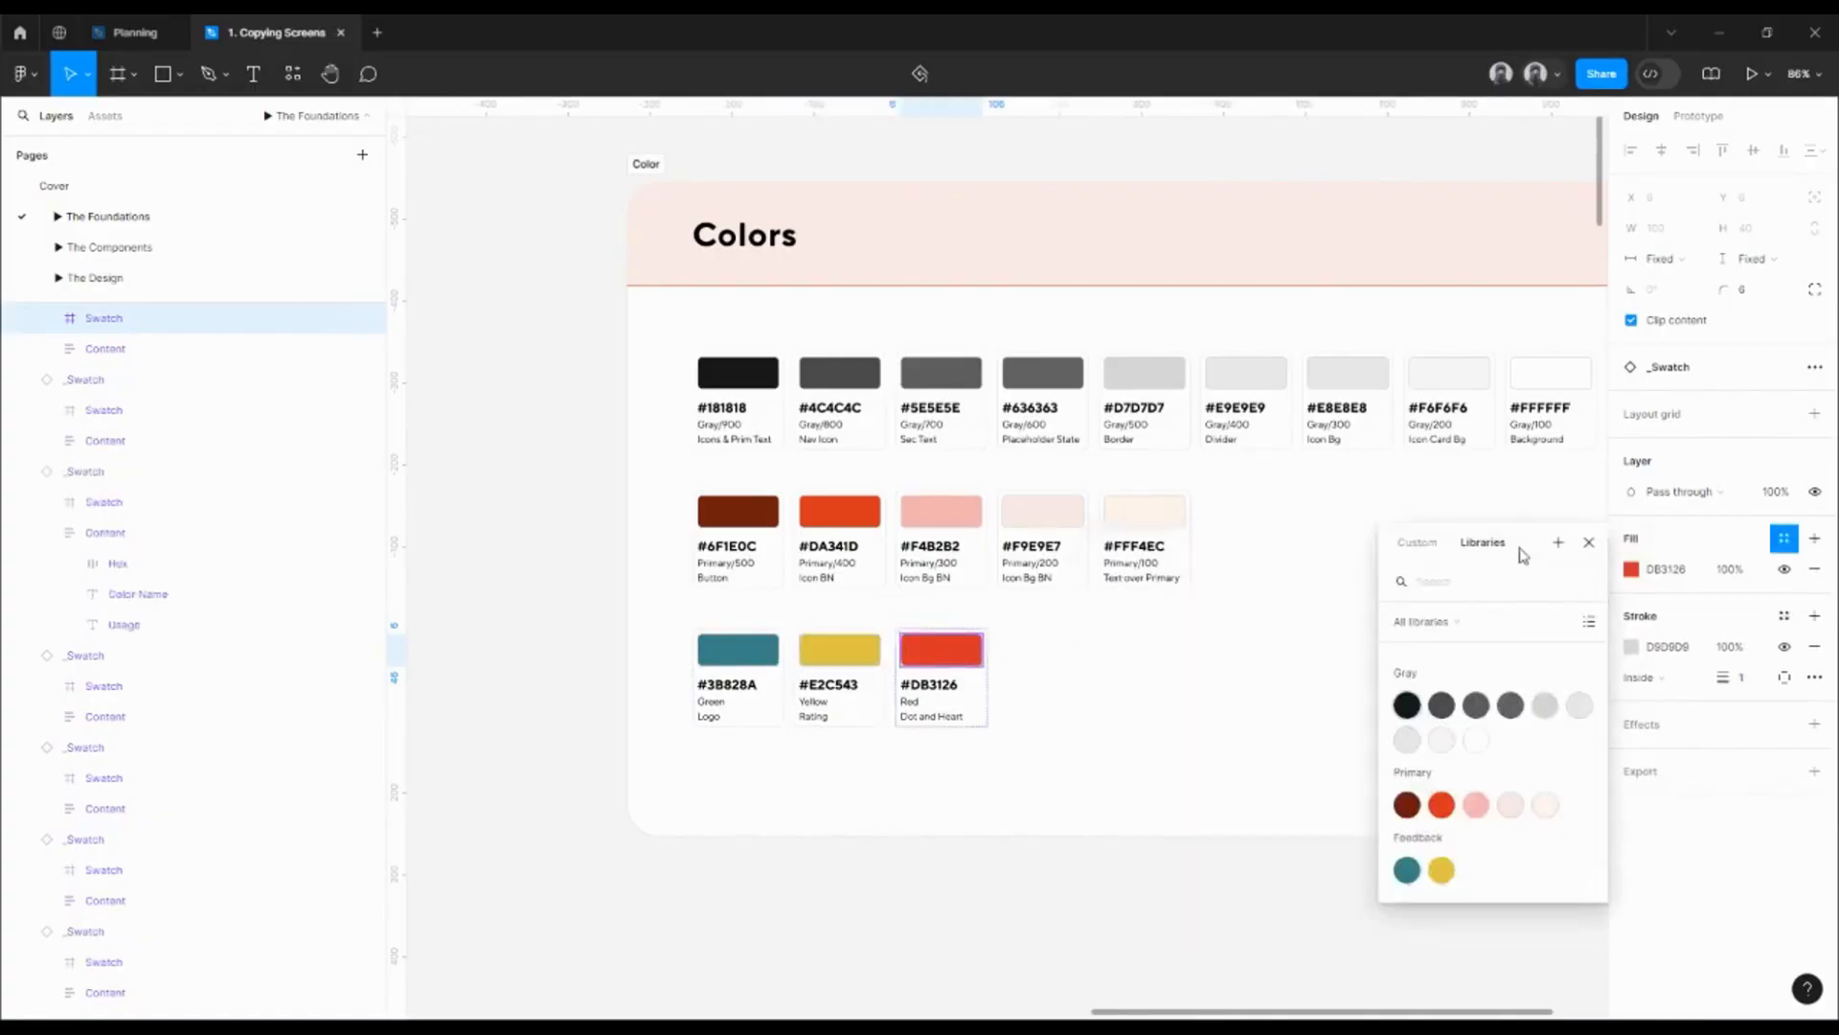
click(1559, 543)
text(Feedback/Red)
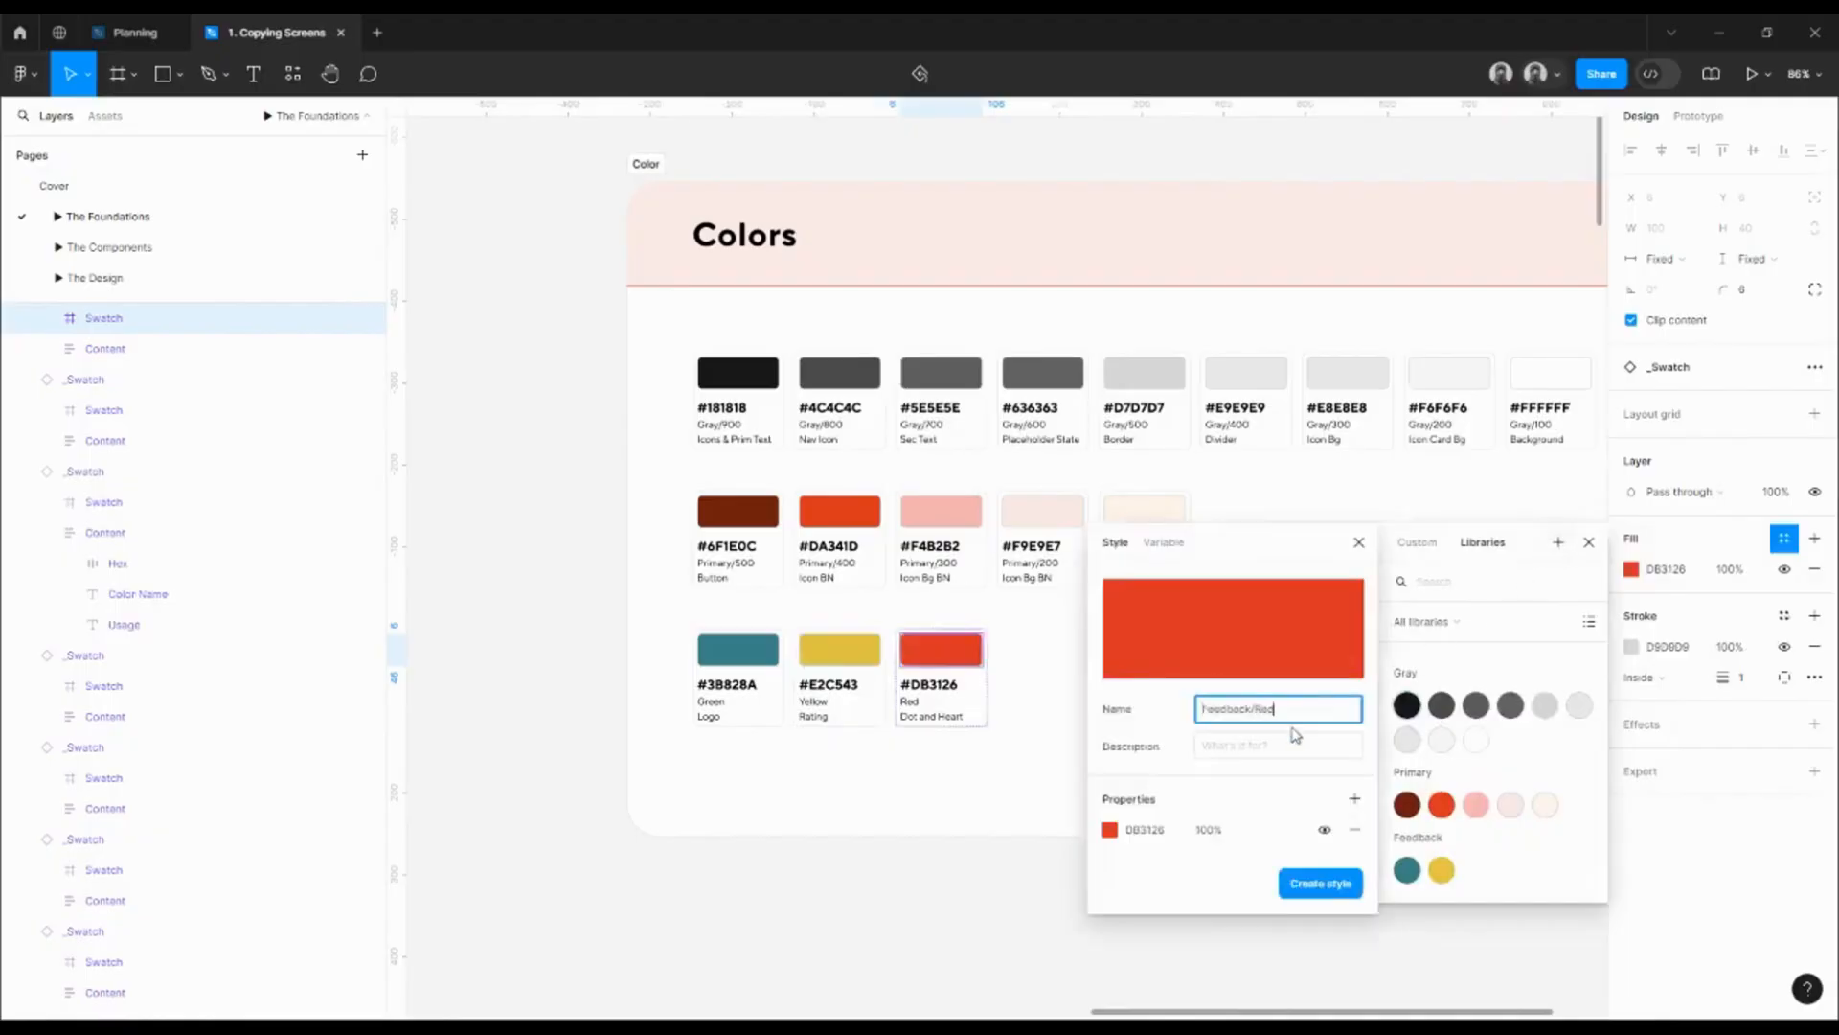
key(Return)
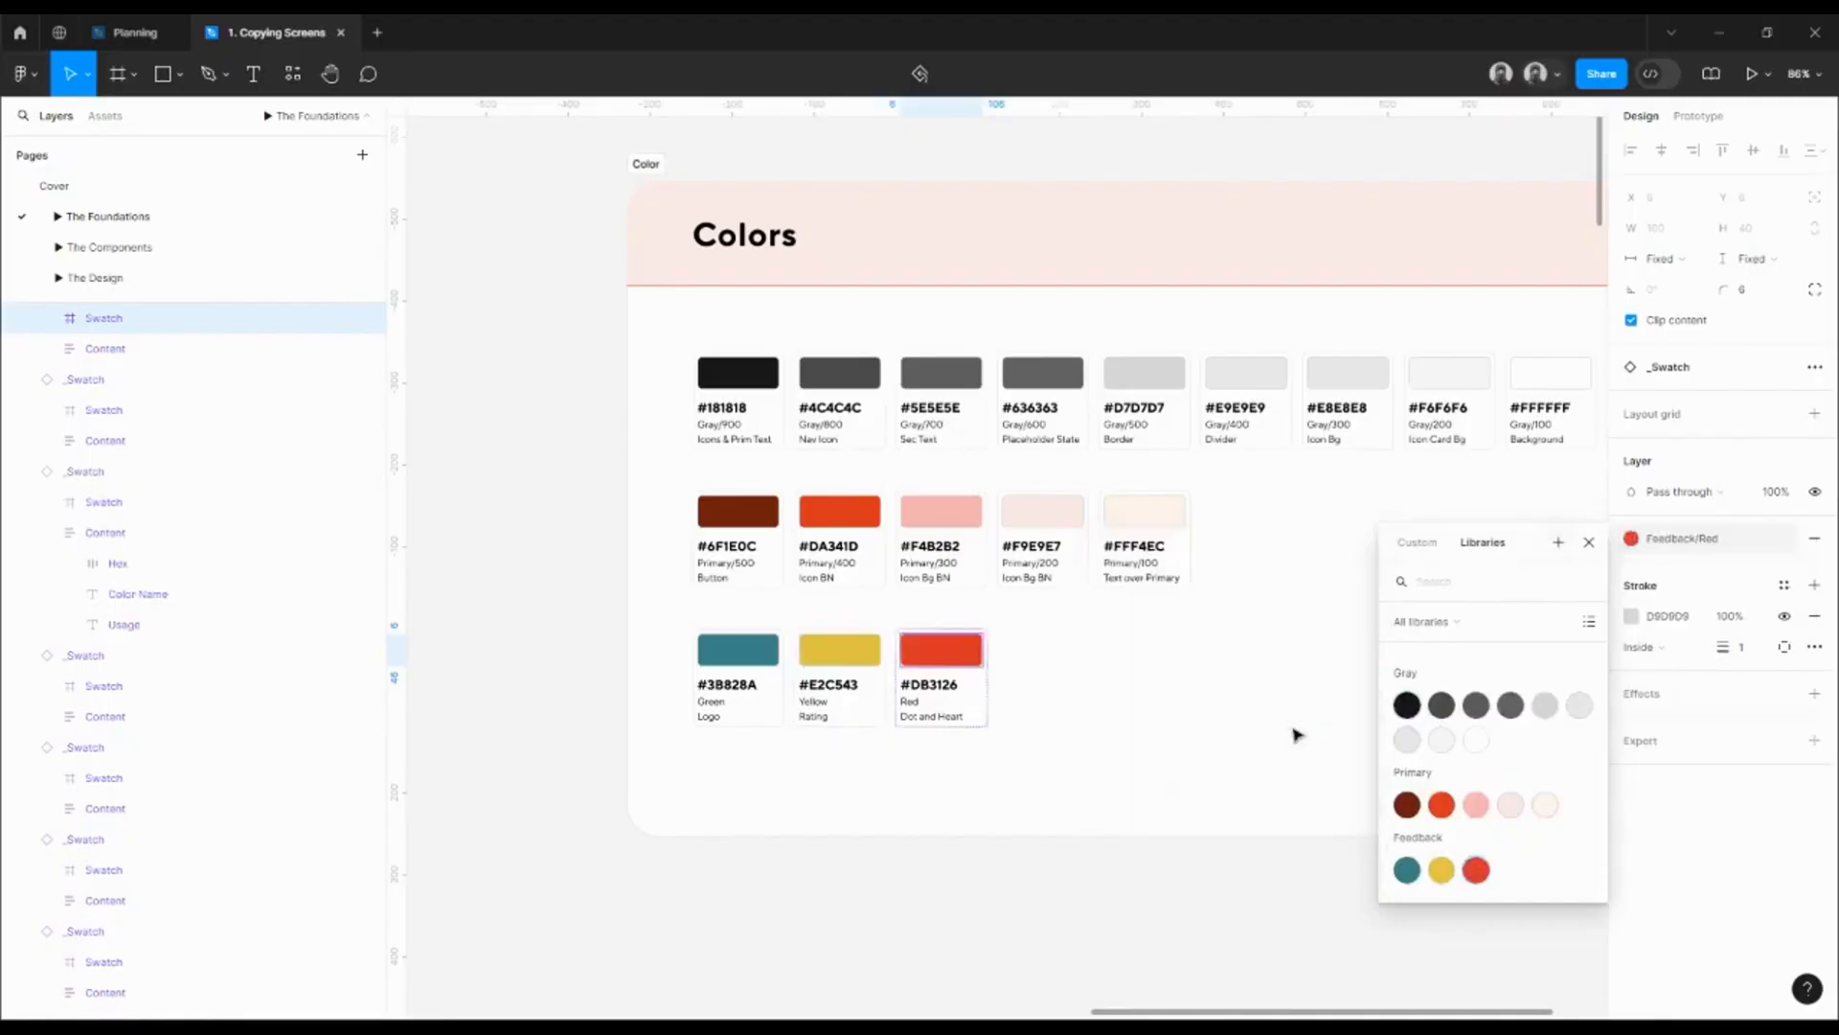
click(1590, 543)
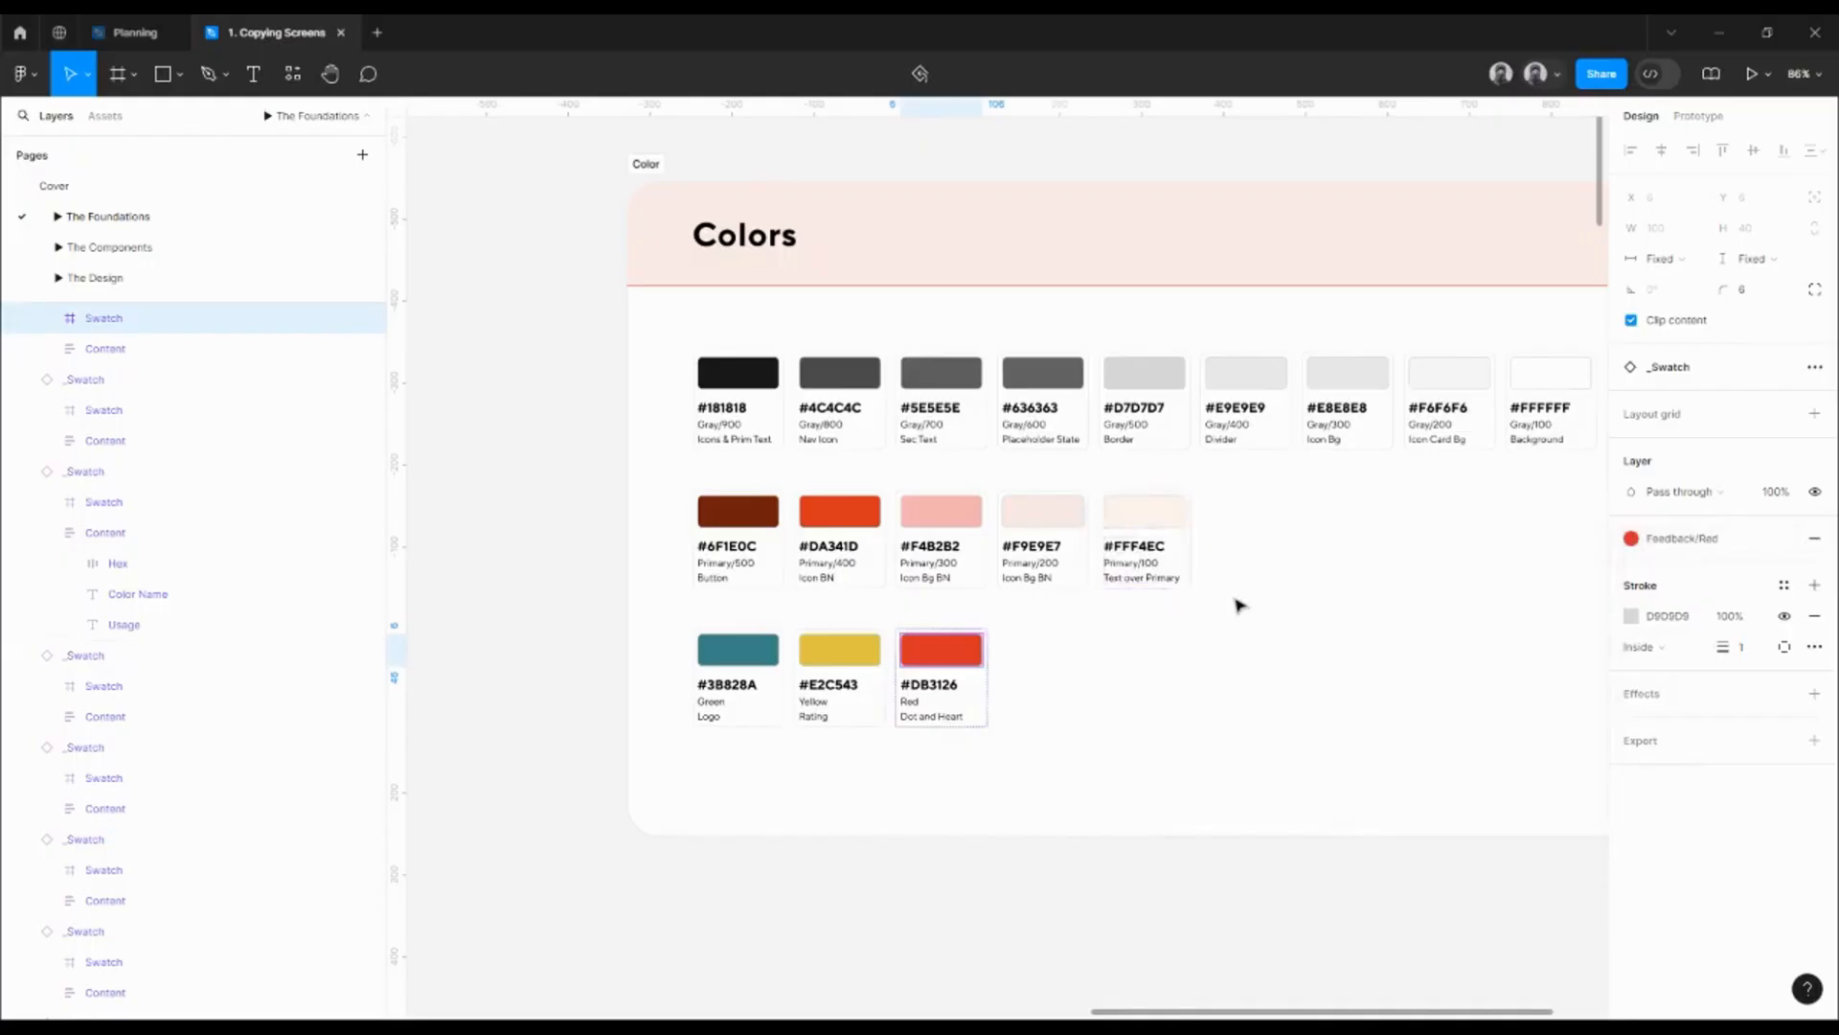
- Deselect the red swatch and bring the DoorDash screens and the loose swatches beside them into view
click(587, 451)
scroll(588, 450, down, 4)
drag(640, 623, 1391, 660)
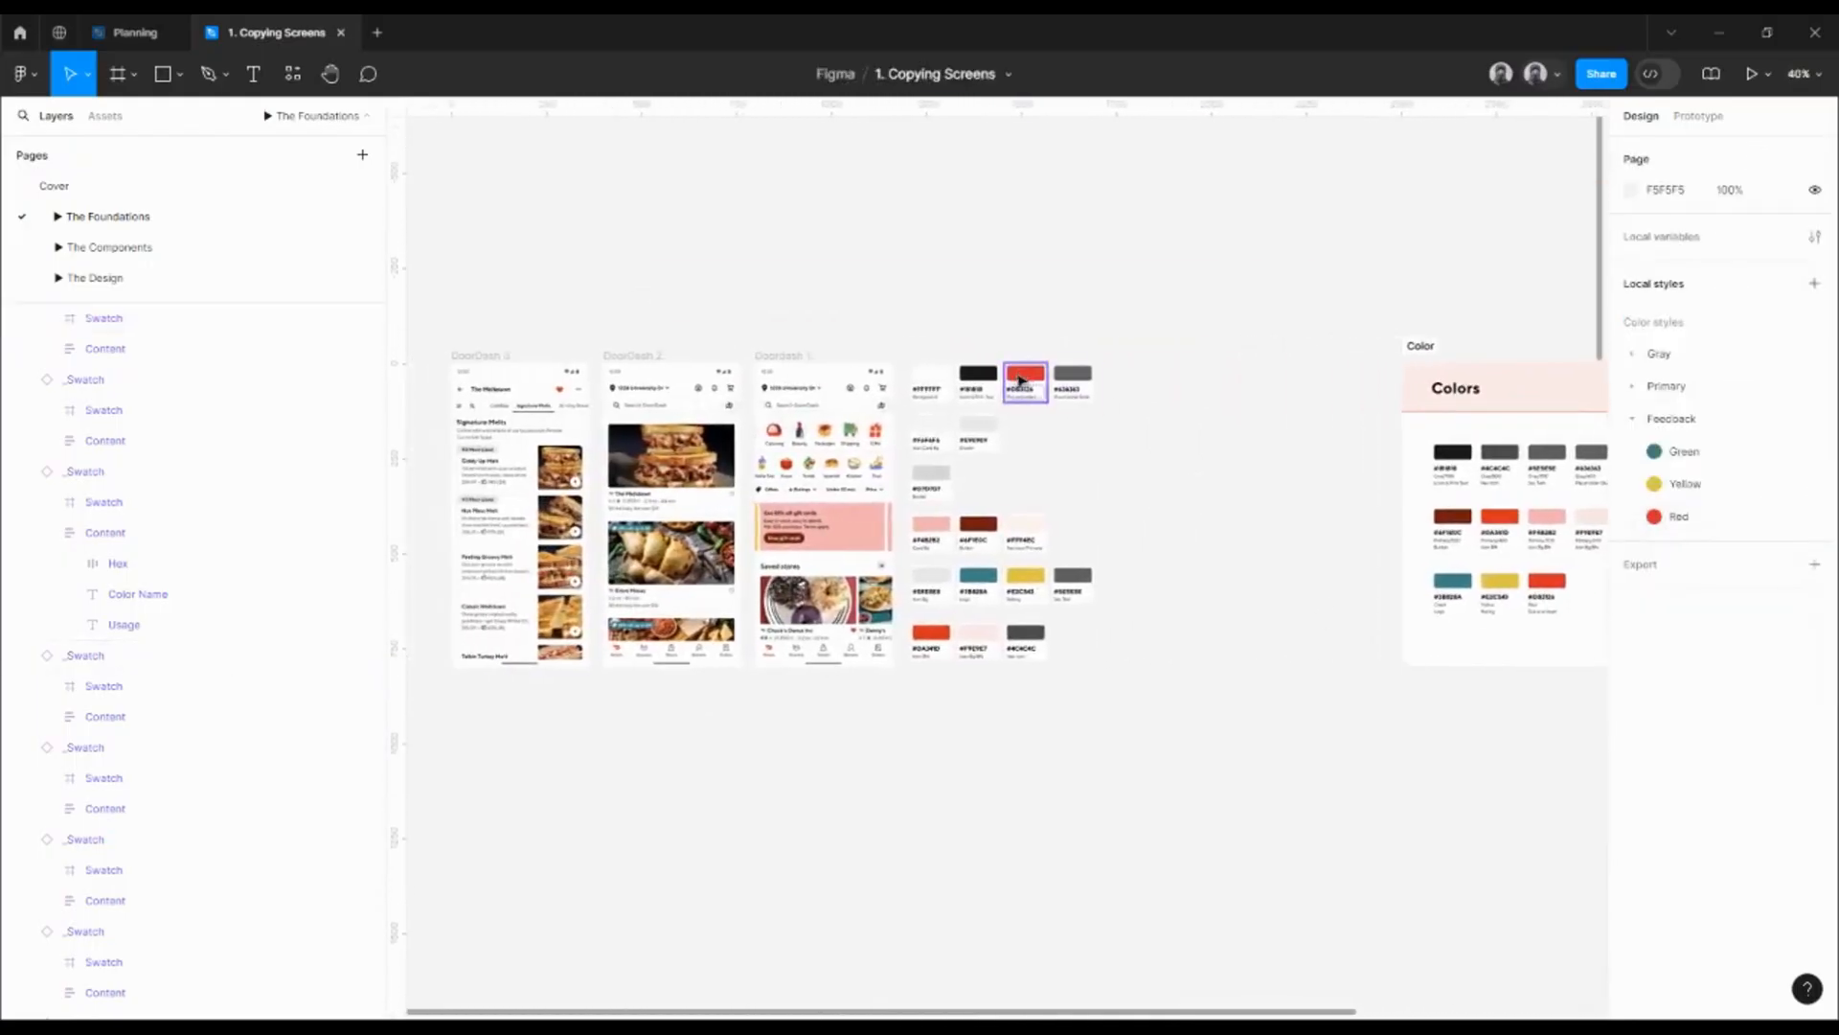